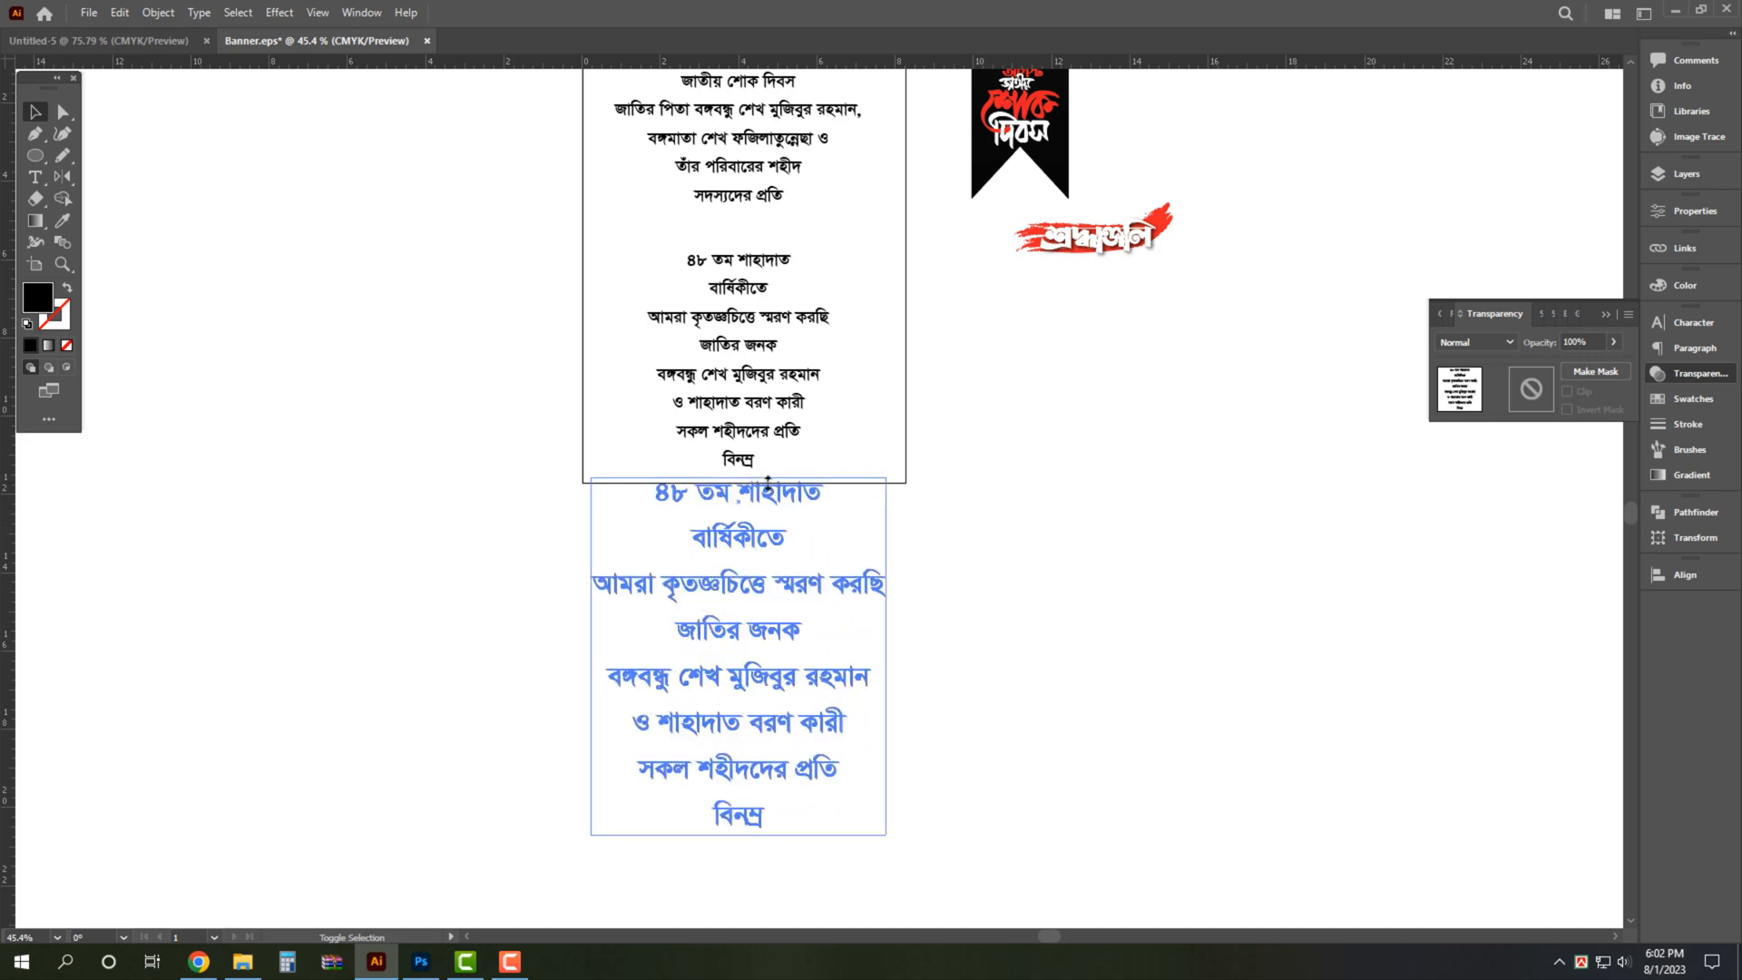
# Move the copied text block below the page and replace its text with "ব্যানার ডিজাইন" and "৮ফিট বাই ৩ফিট" on two lines.
pyautogui.moveTo(755, 502); pyautogui.dragTo(759, 553)
pyautogui.doubleClick(764, 561)
pyautogui.hotkey('ctrl', 'a')
pyautogui.write('ব')
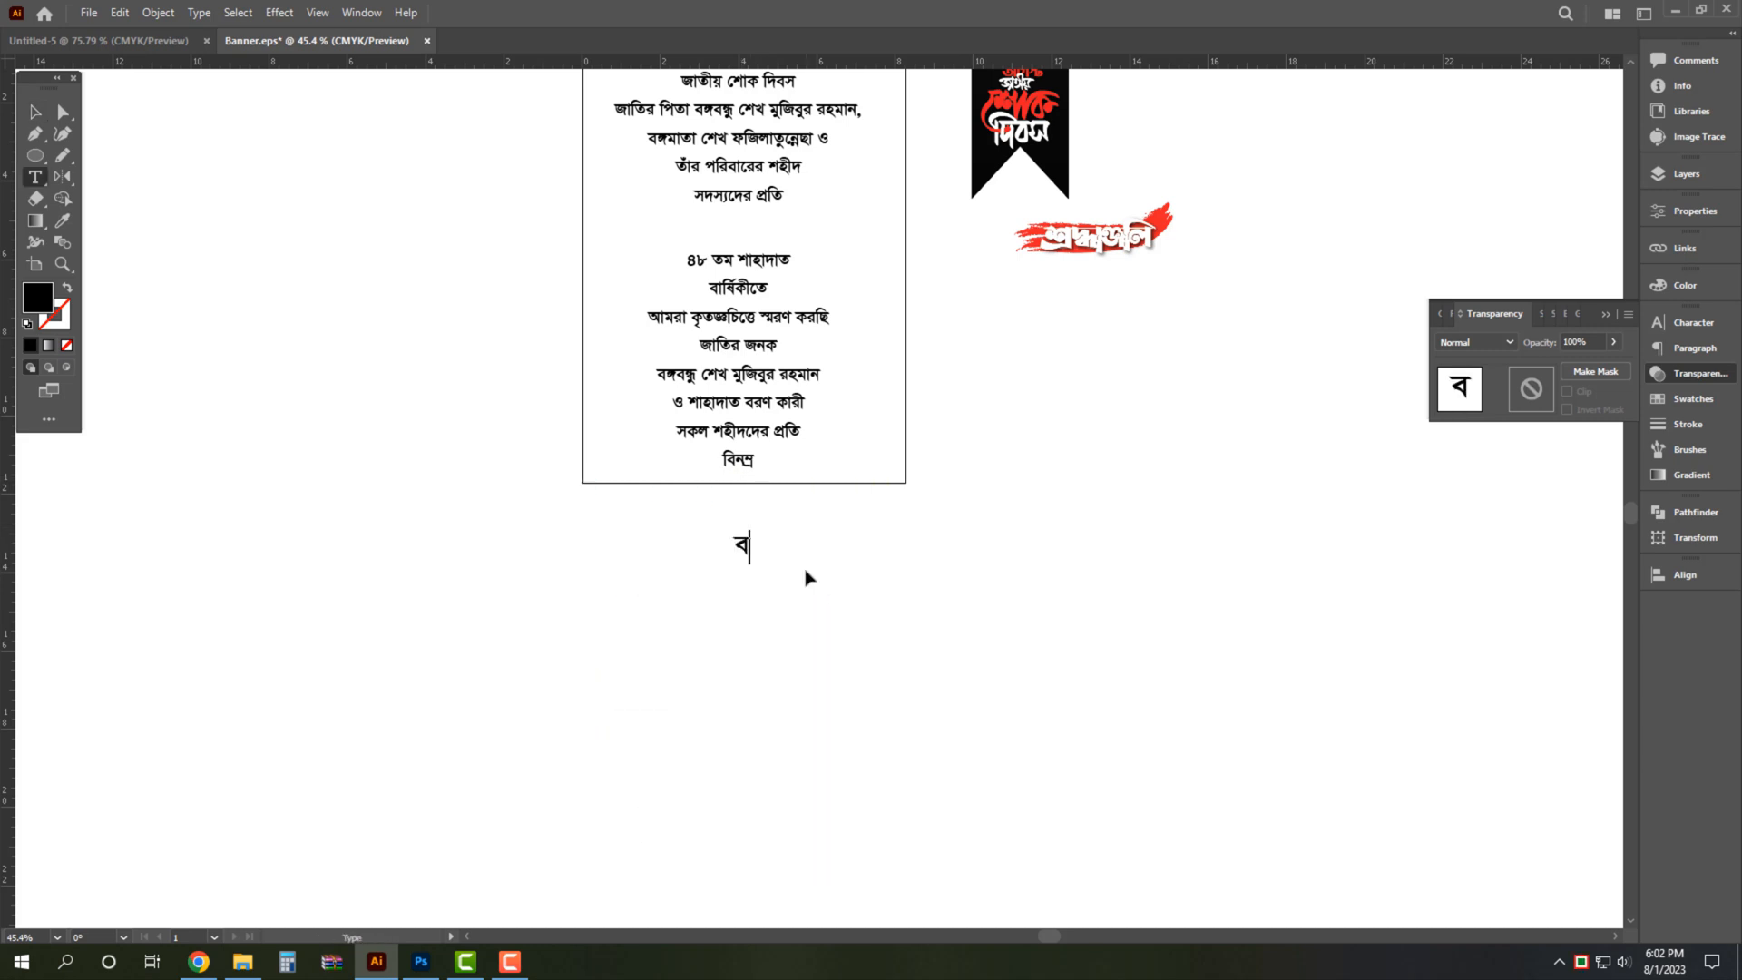
pyautogui.write('্যানার ডিজাইন ')
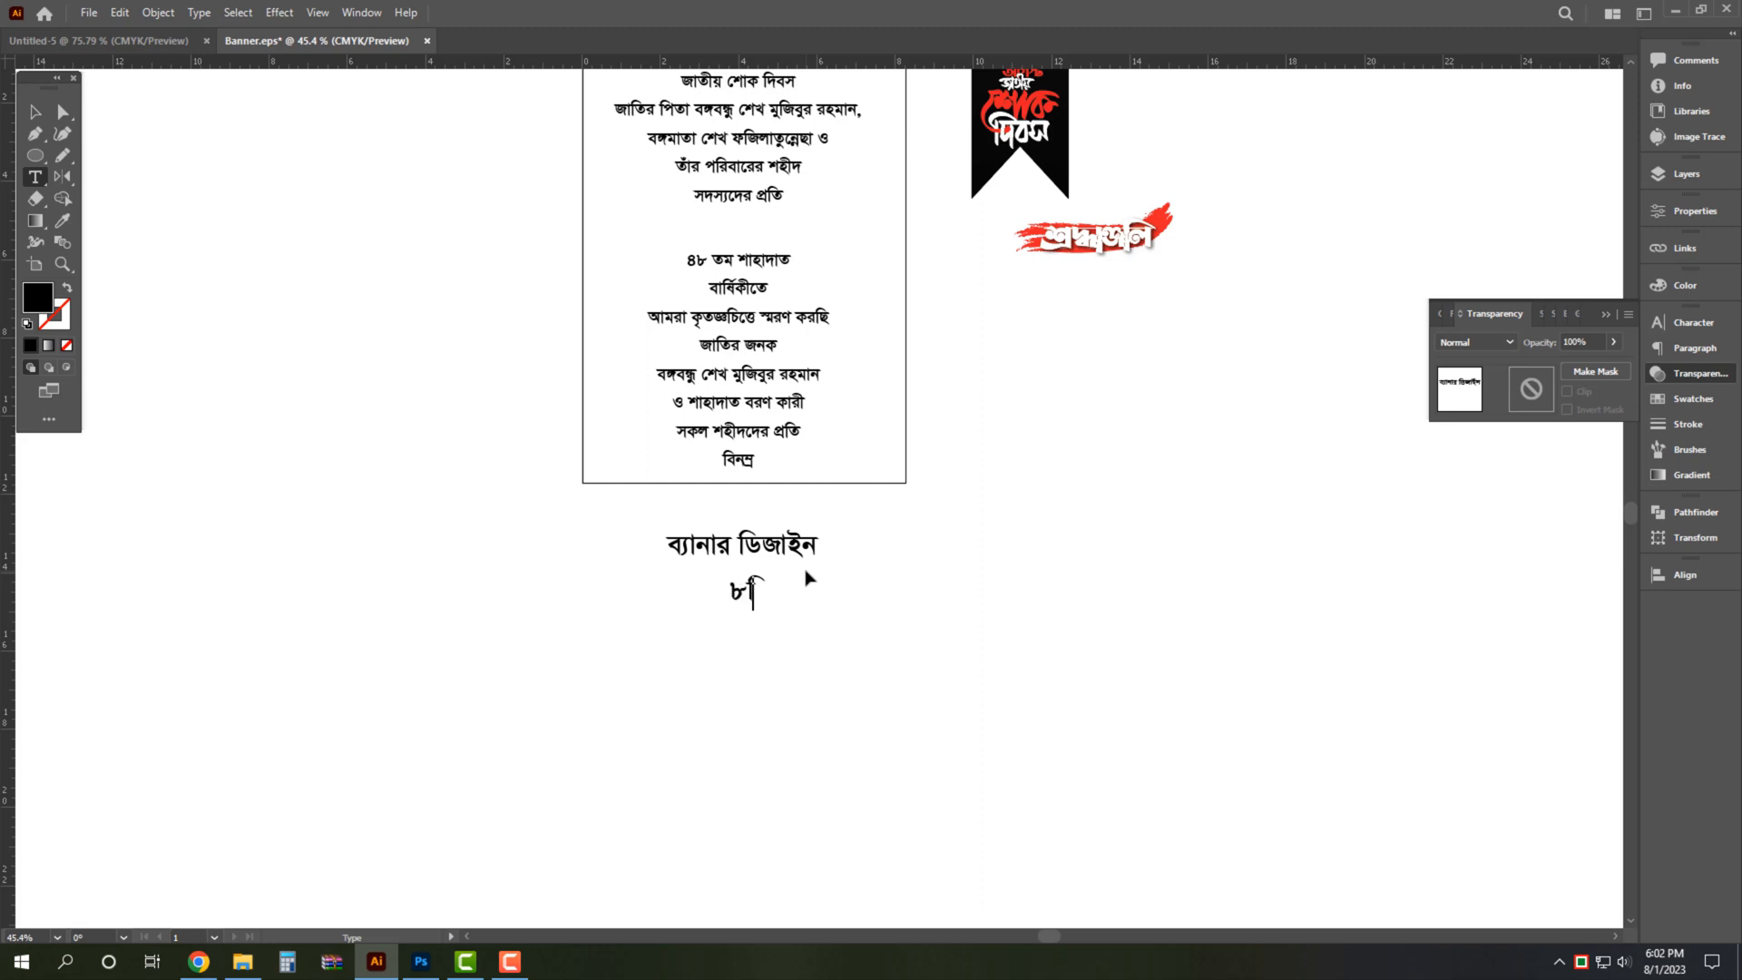
pyautogui.write('৮ফিট বাই ৩ফিট')
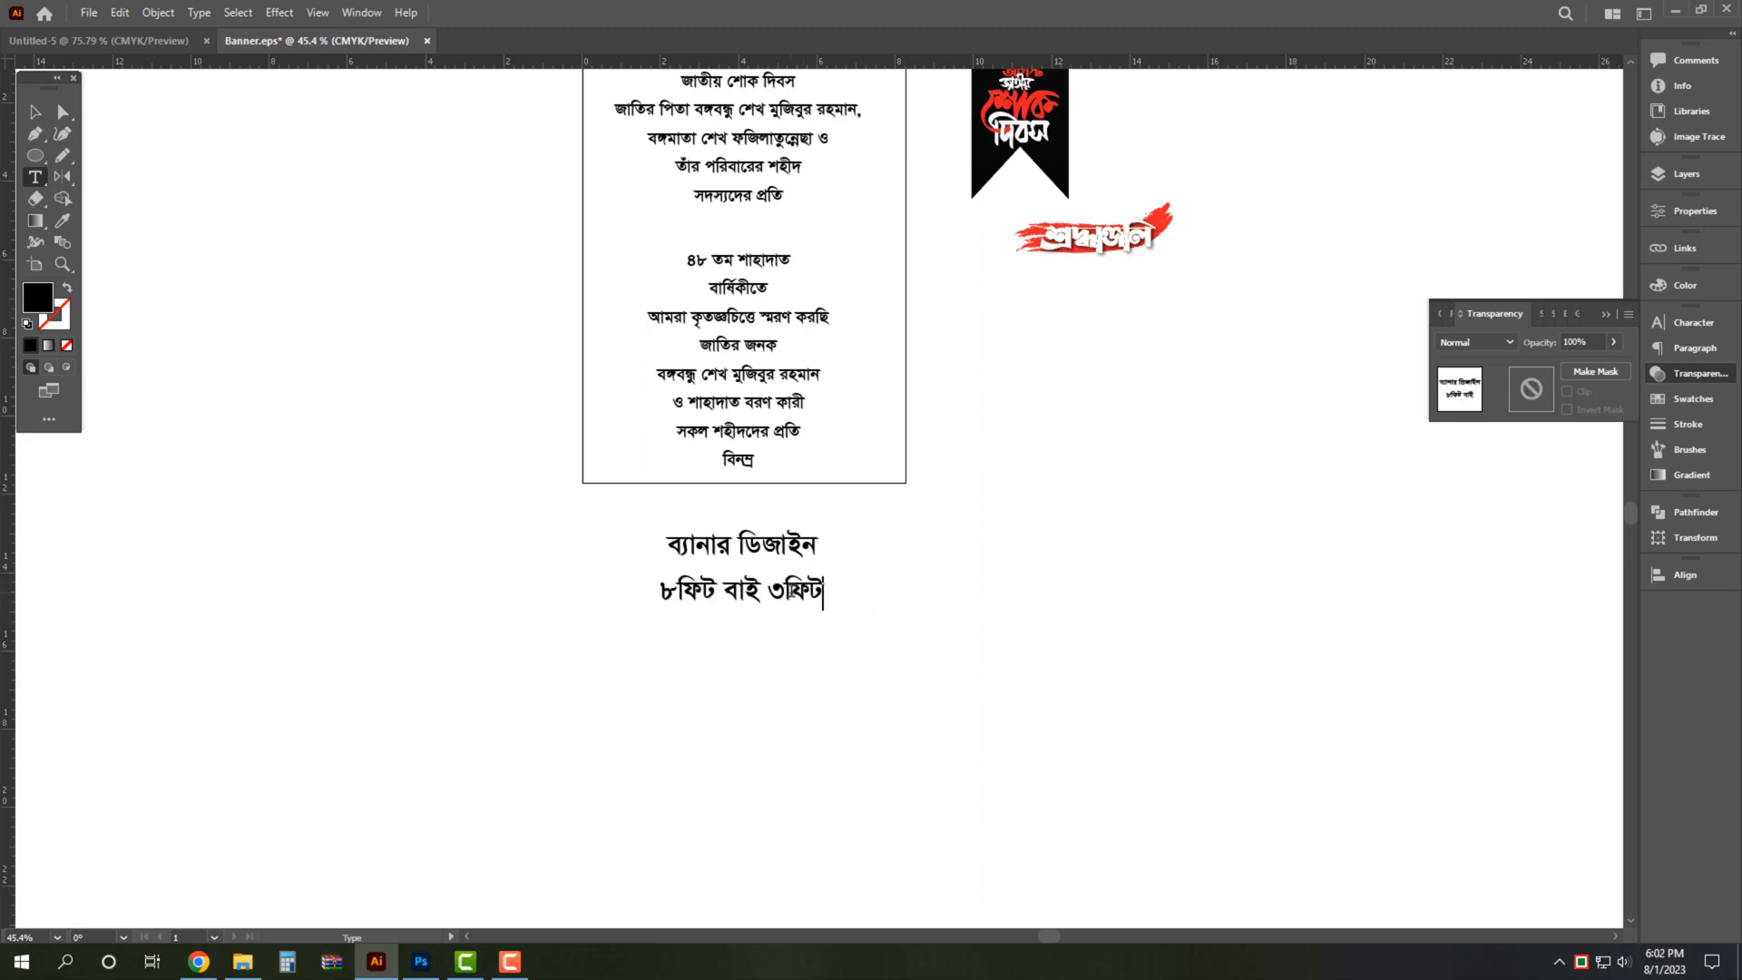
# Enlarge the two-line banner size note below the page and delete it.
pyautogui.press('Escape')
pyautogui.moveTo(746, 616); pyautogui.dragTo(747, 717)
pyautogui.click(1092, 660)
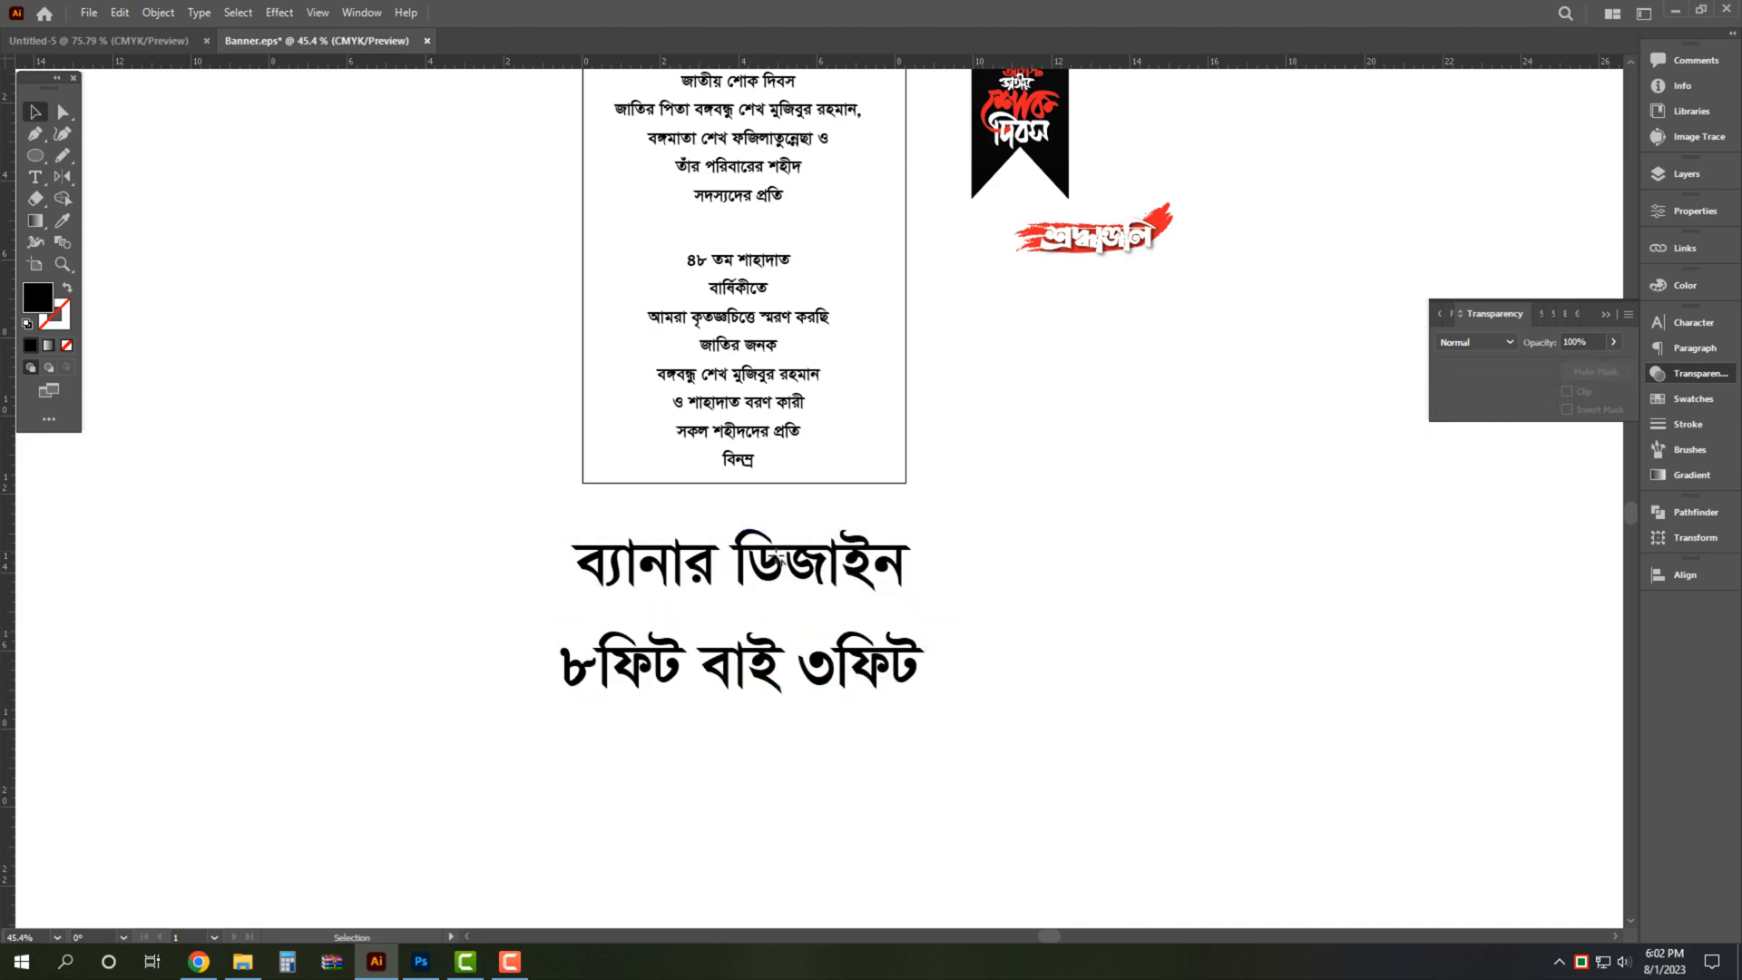
pyautogui.click(782, 572)
pyautogui.press('Delete')
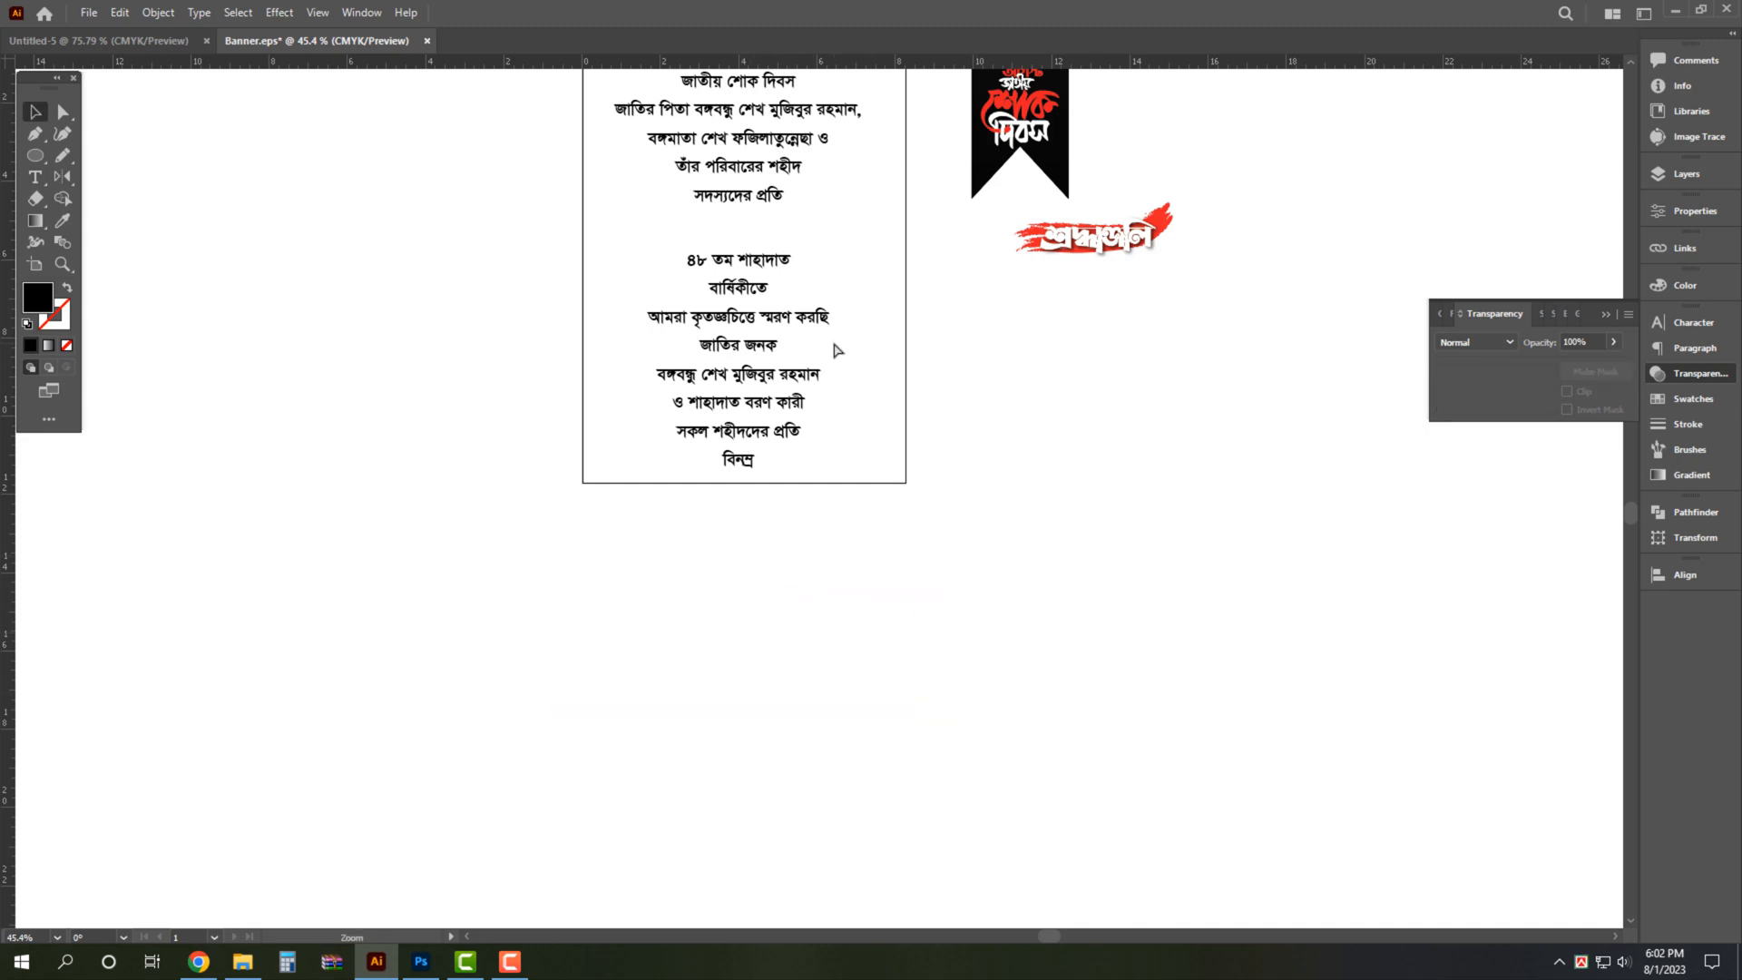
# Create a rectangle 96 in wide and 36 in high for the banner below the page.
pyautogui.scroll(-4, 836, 350)
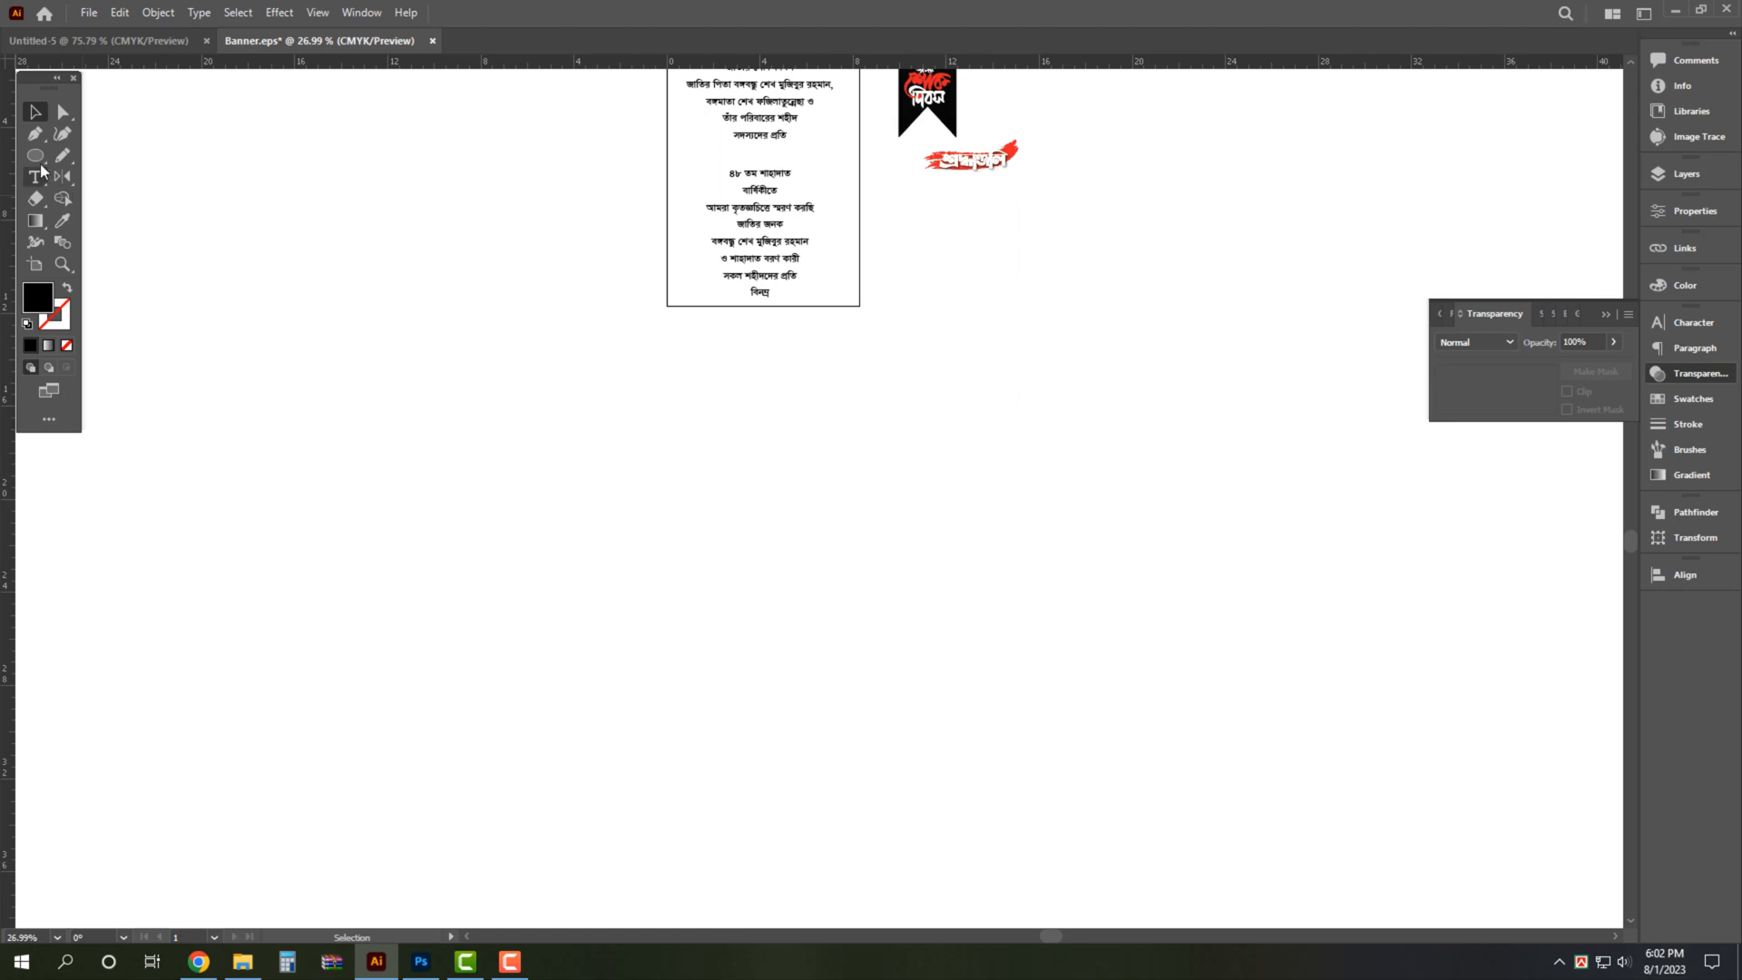
pyautogui.moveTo(42, 170); pyautogui.dragTo(109, 152)
pyautogui.click(724, 419)
pyautogui.write('96')
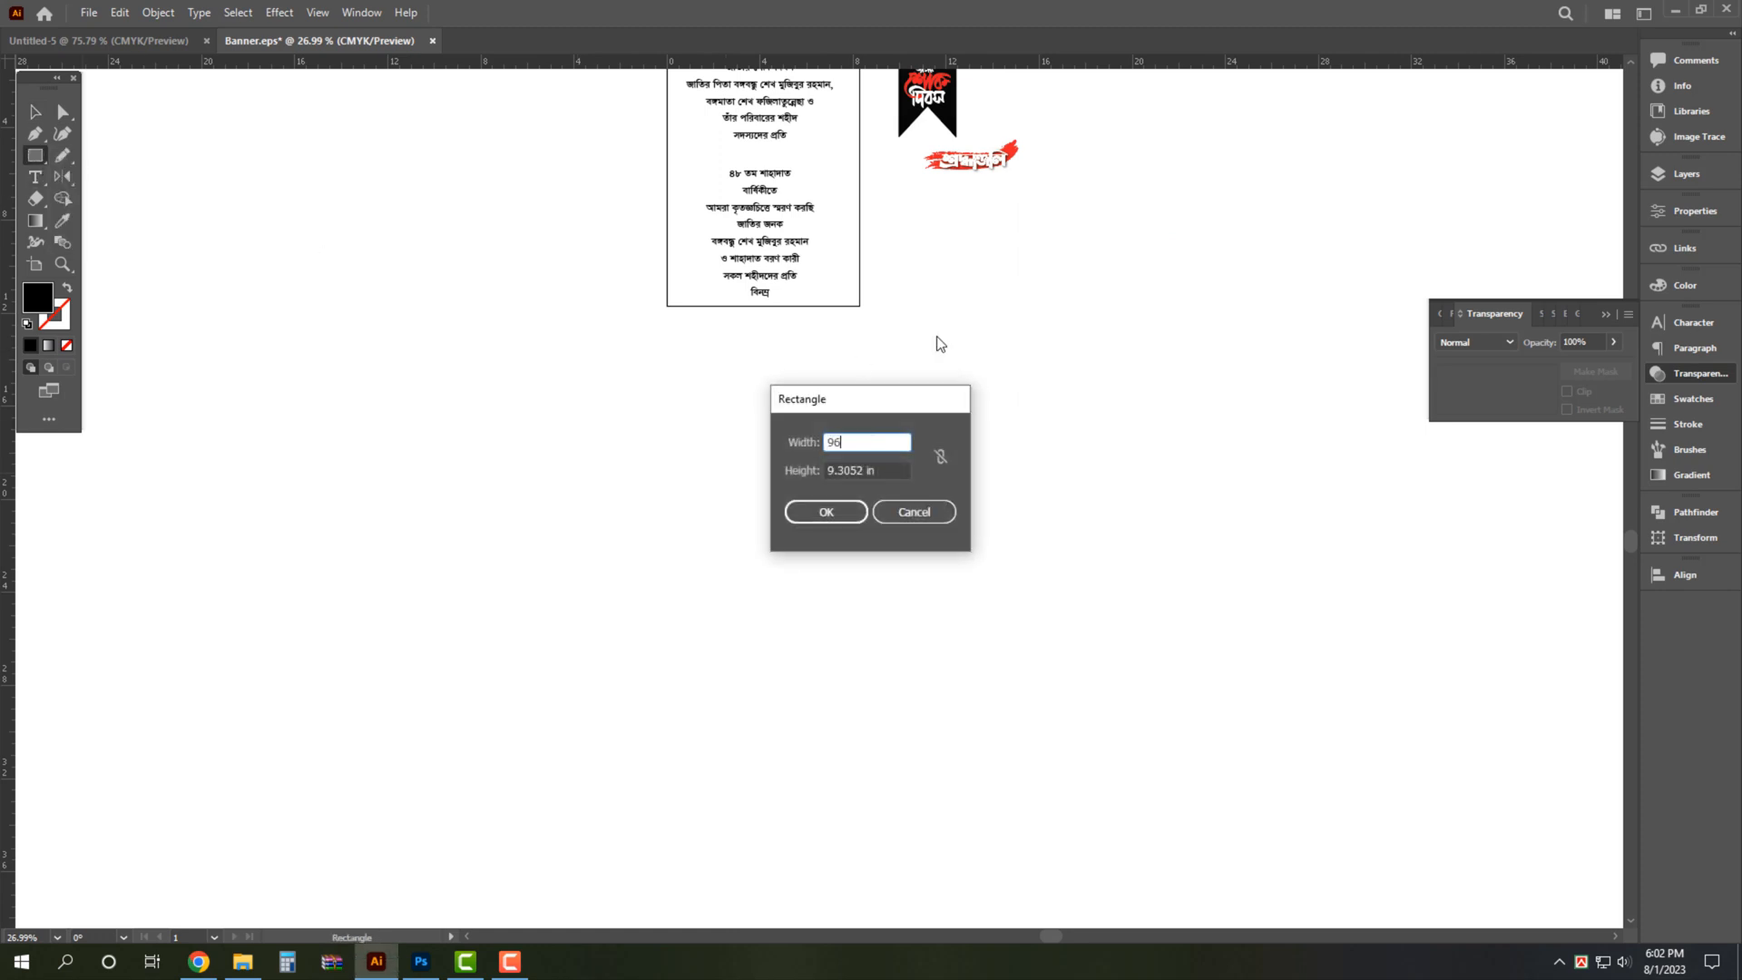
pyautogui.press('Tab')
pyautogui.write('36')
pyautogui.press('Return')
# Position the black banner rectangle directly beneath the page, roughly centred on it.
pyautogui.press('v')
pyautogui.moveTo(948, 659); pyautogui.dragTo(350, 531)
pyautogui.moveTo(916, 523); pyautogui.dragTo(705, 489)
pyautogui.moveTo(1139, 577); pyautogui.dragTo(886, 606)
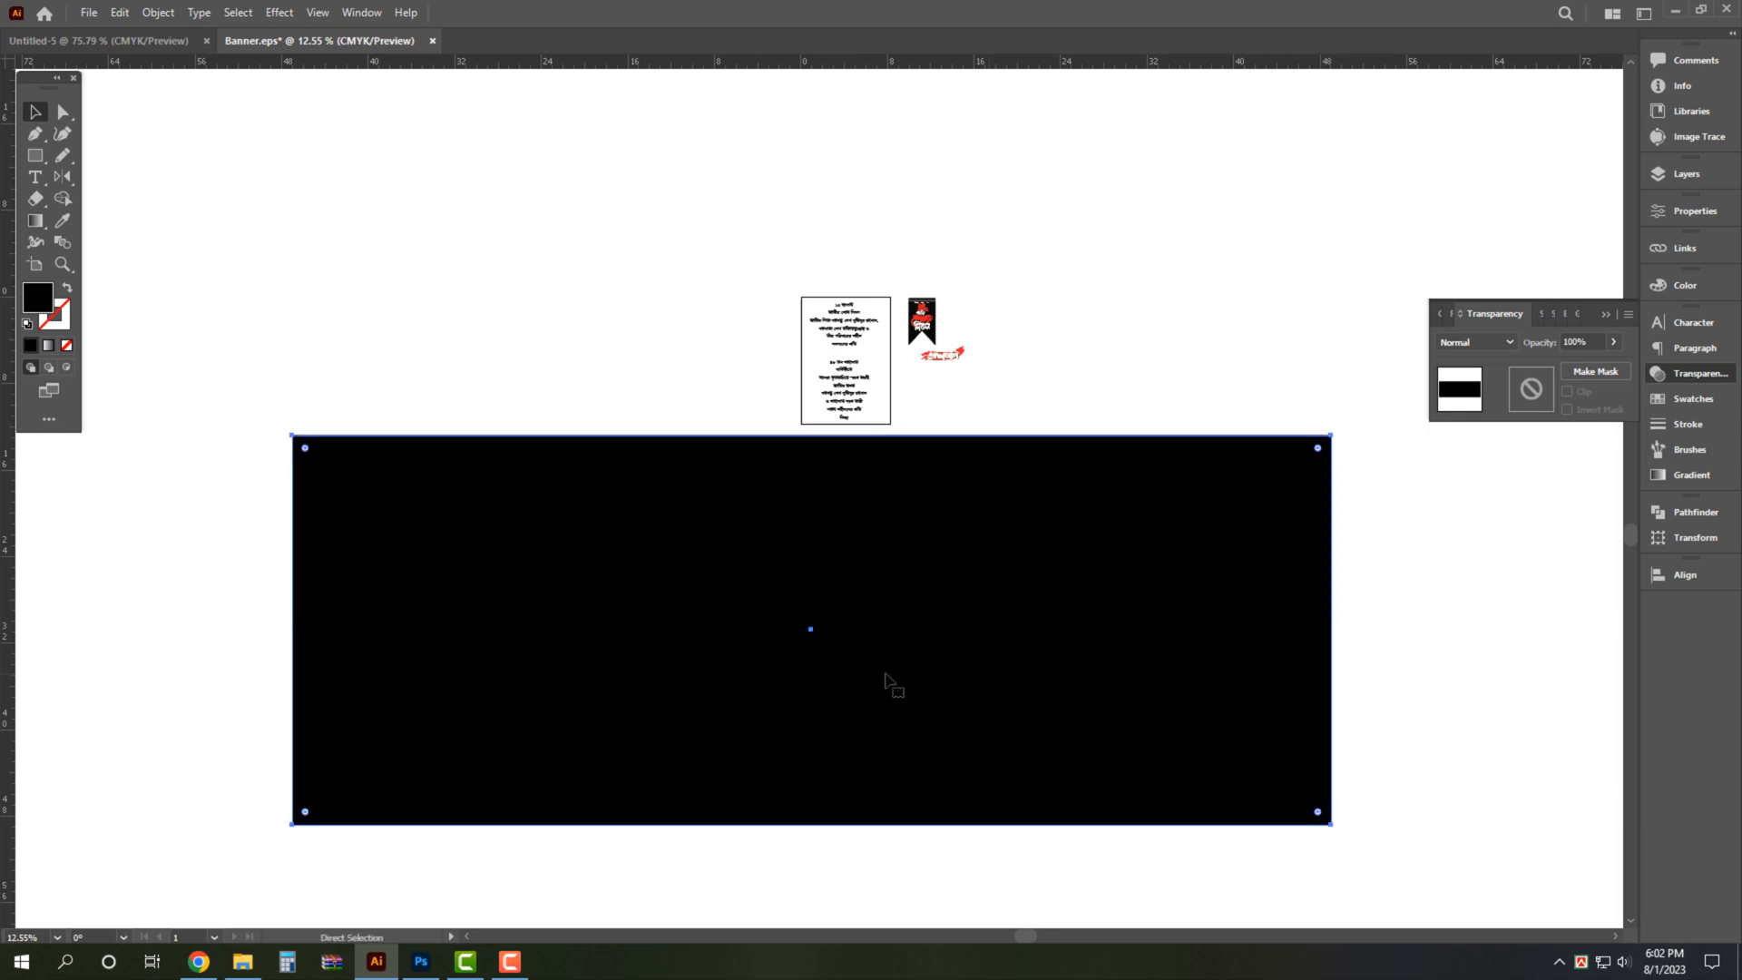
pyautogui.moveTo(894, 668); pyautogui.dragTo(971, 695)
pyautogui.moveTo(876, 638); pyautogui.dragTo(887, 529)
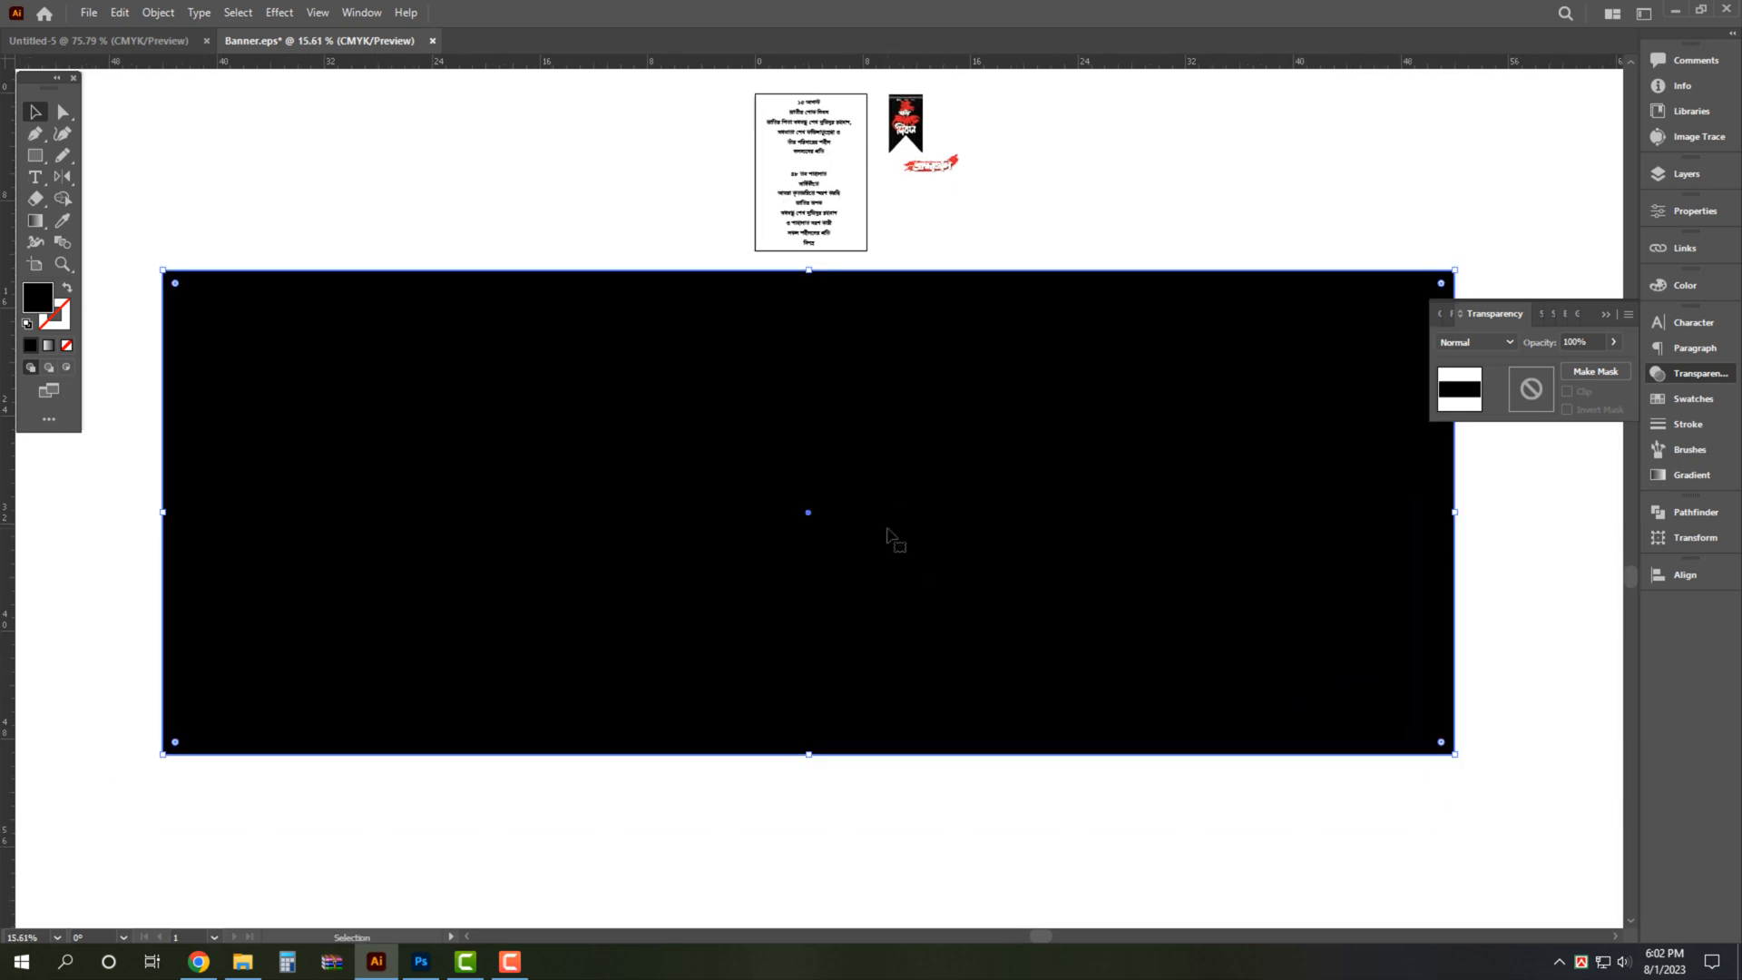
# Place one vertical and one horizontal ruler guide through the centre of the banner rectangle.
pyautogui.moveTo(9, 608); pyautogui.dragTo(809, 555)
pyautogui.hotkey('ctrl', 'r')
pyautogui.hotkey('ctrl', 'r')
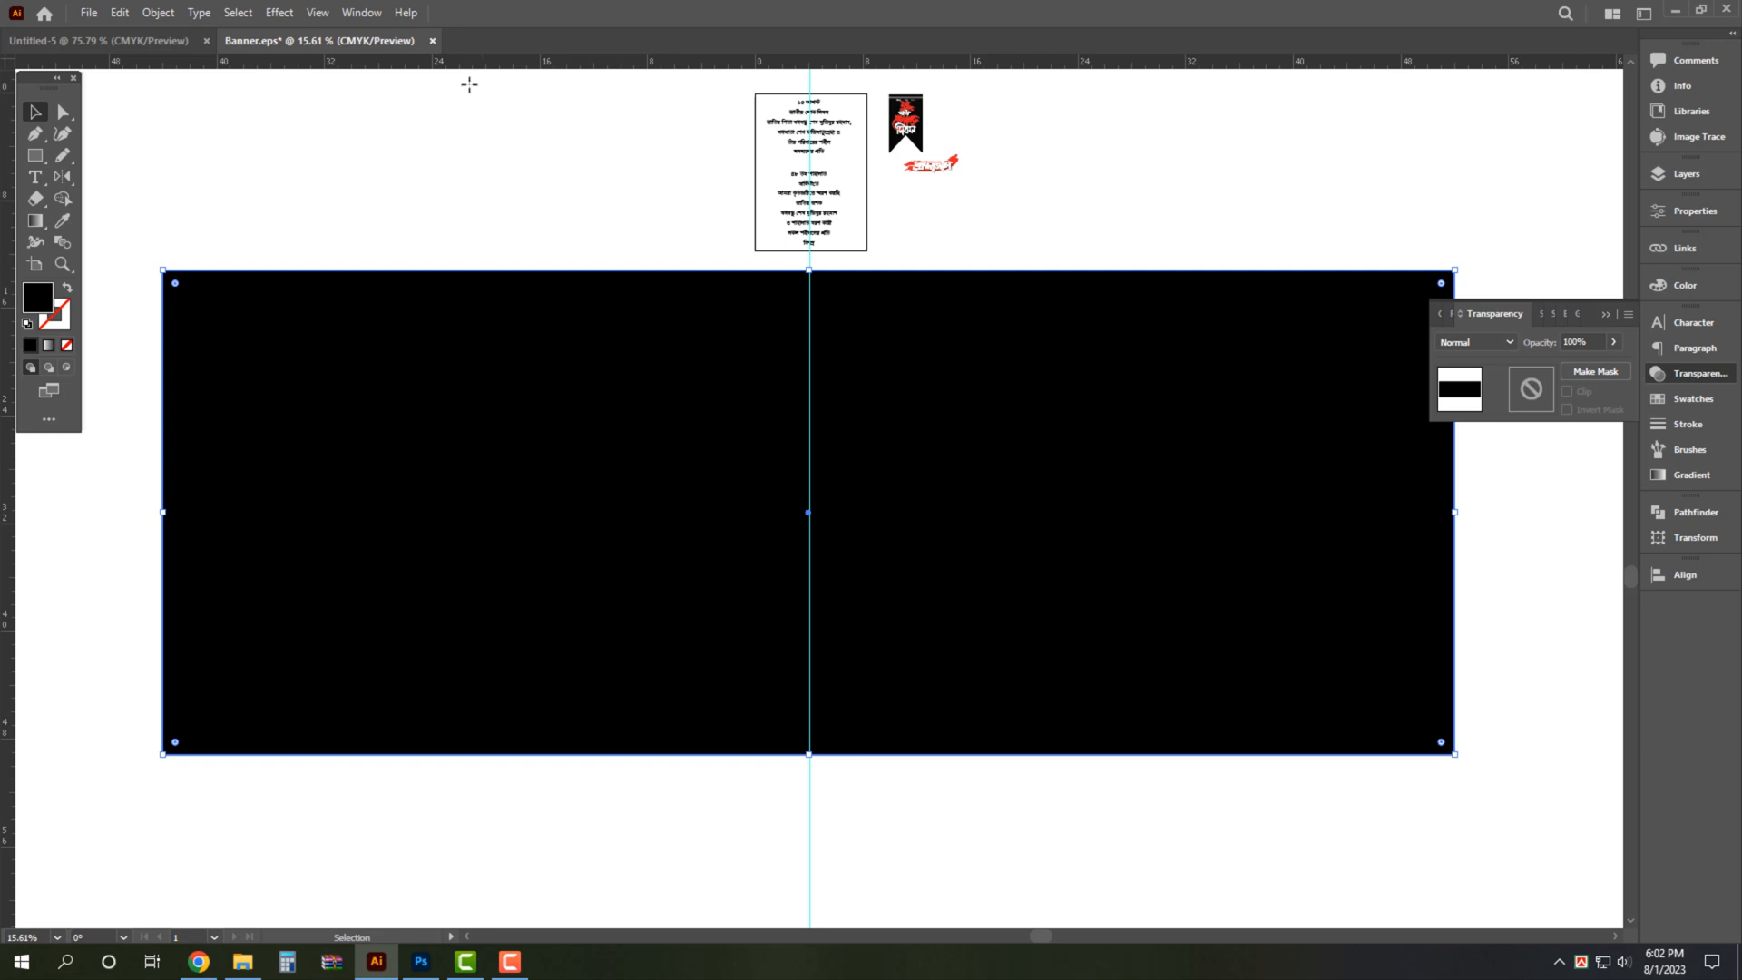
pyautogui.moveTo(469, 61); pyautogui.dragTo(416, 515)
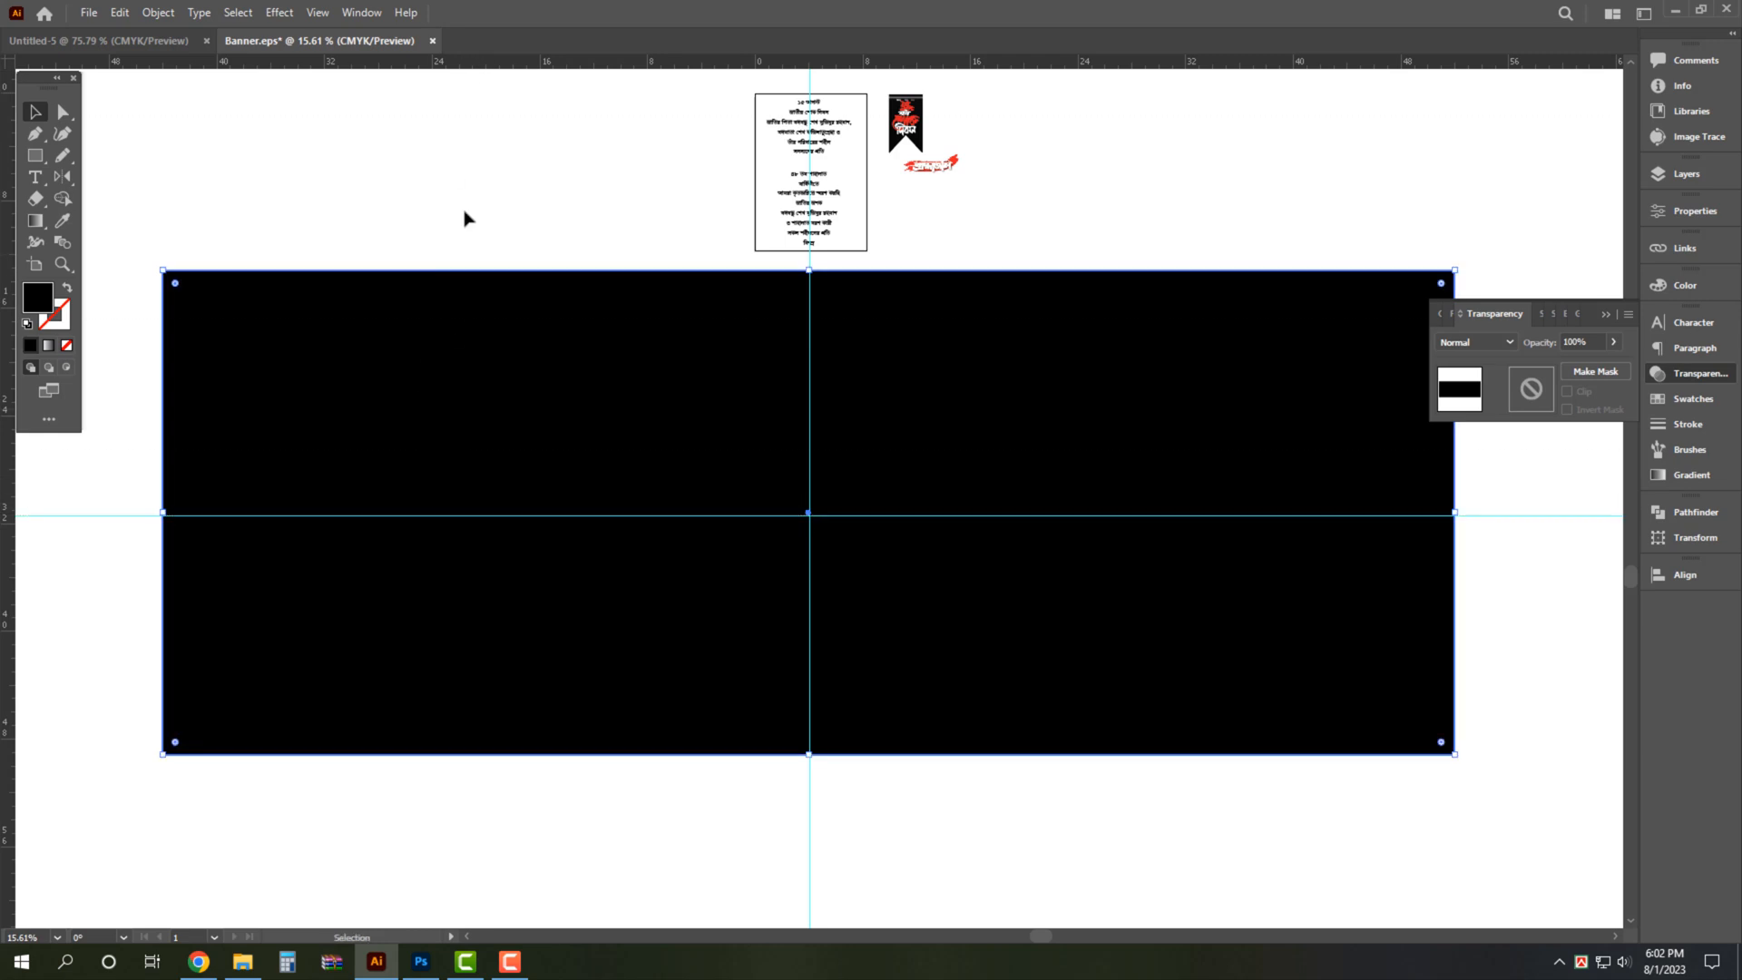
# Nudge the banner rectangle slightly down and to the right to line its centre up with the guides.
pyautogui.click(499, 185)
pyautogui.click(606, 459)
pyautogui.press('Down')
pyautogui.press('Right')
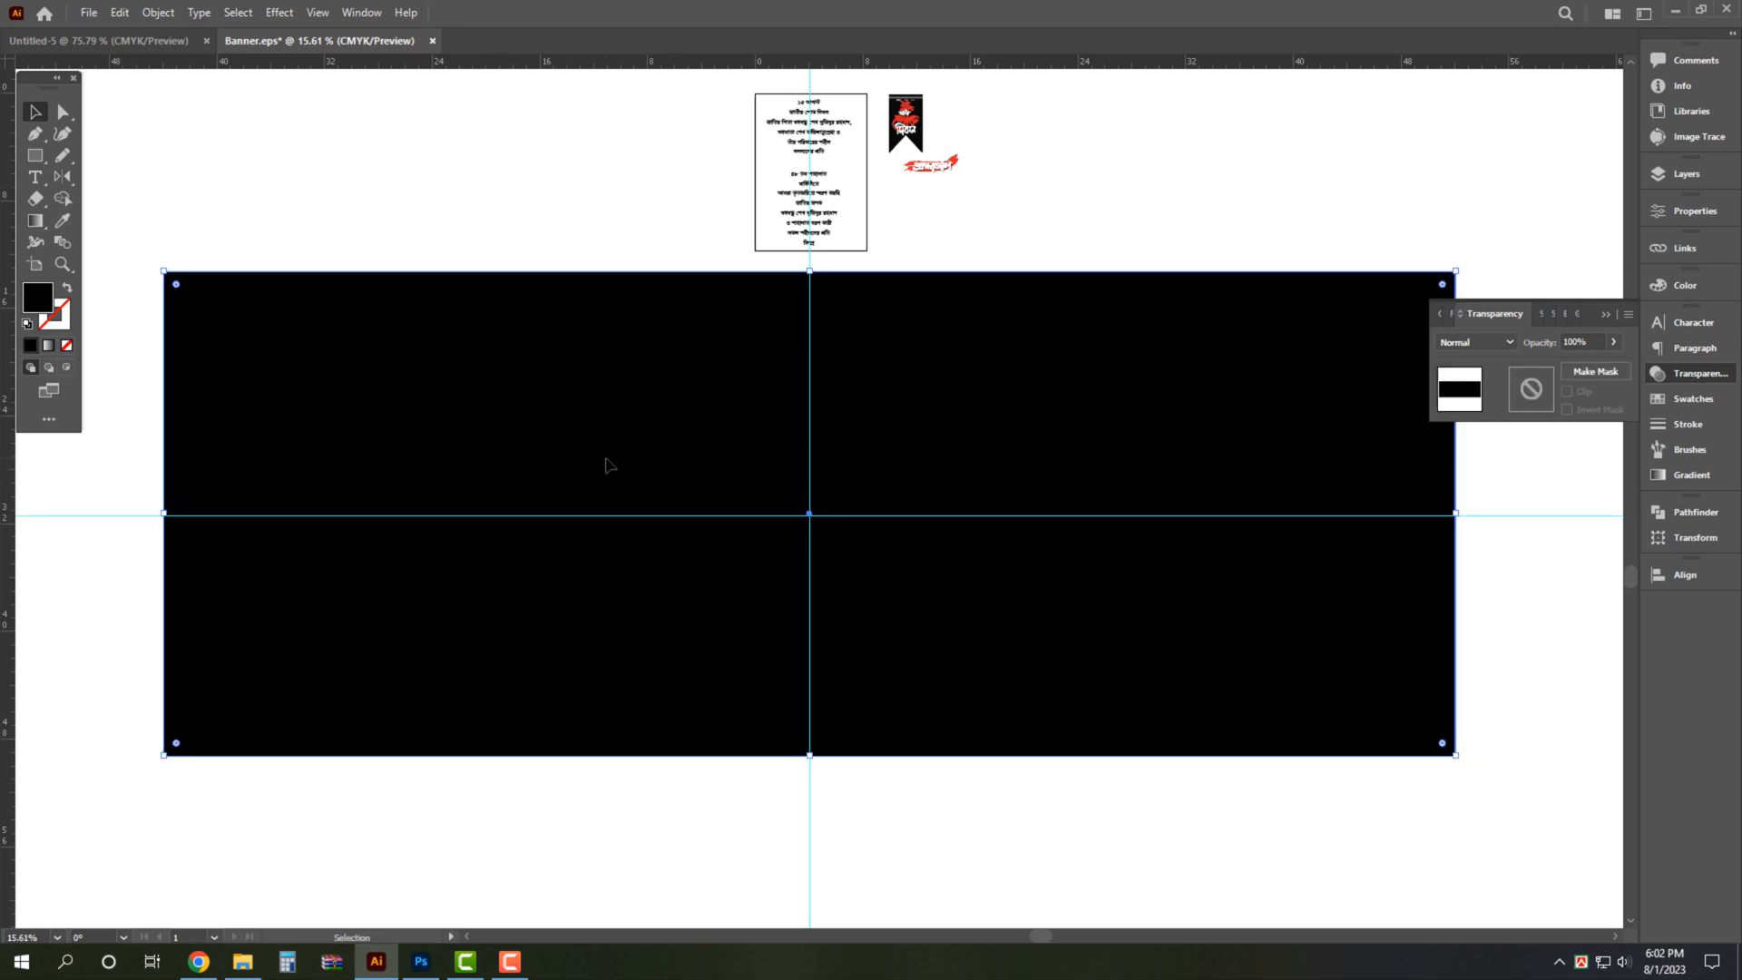
# Swap the banner rectangle's fill and stroke, giving it a black outline and no fill.
pyautogui.click(67, 288)
pyautogui.hotkey('ctrl', 'space')
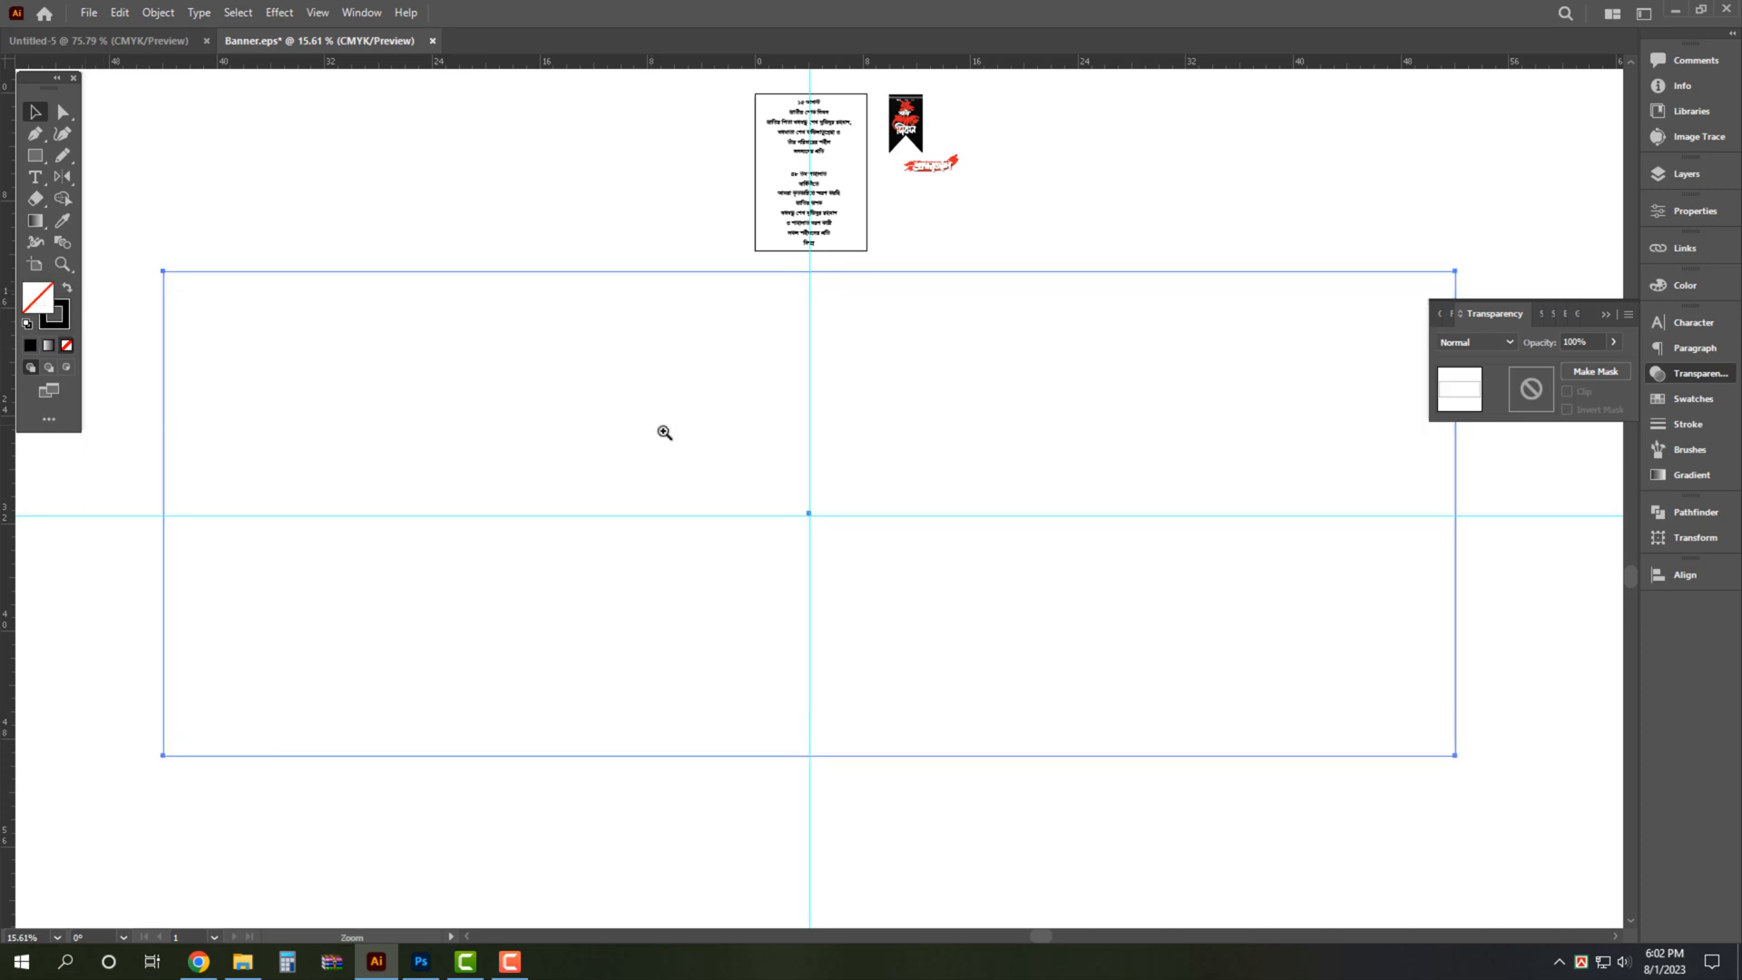
pyautogui.moveTo(662, 433); pyautogui.dragTo(668, 461)
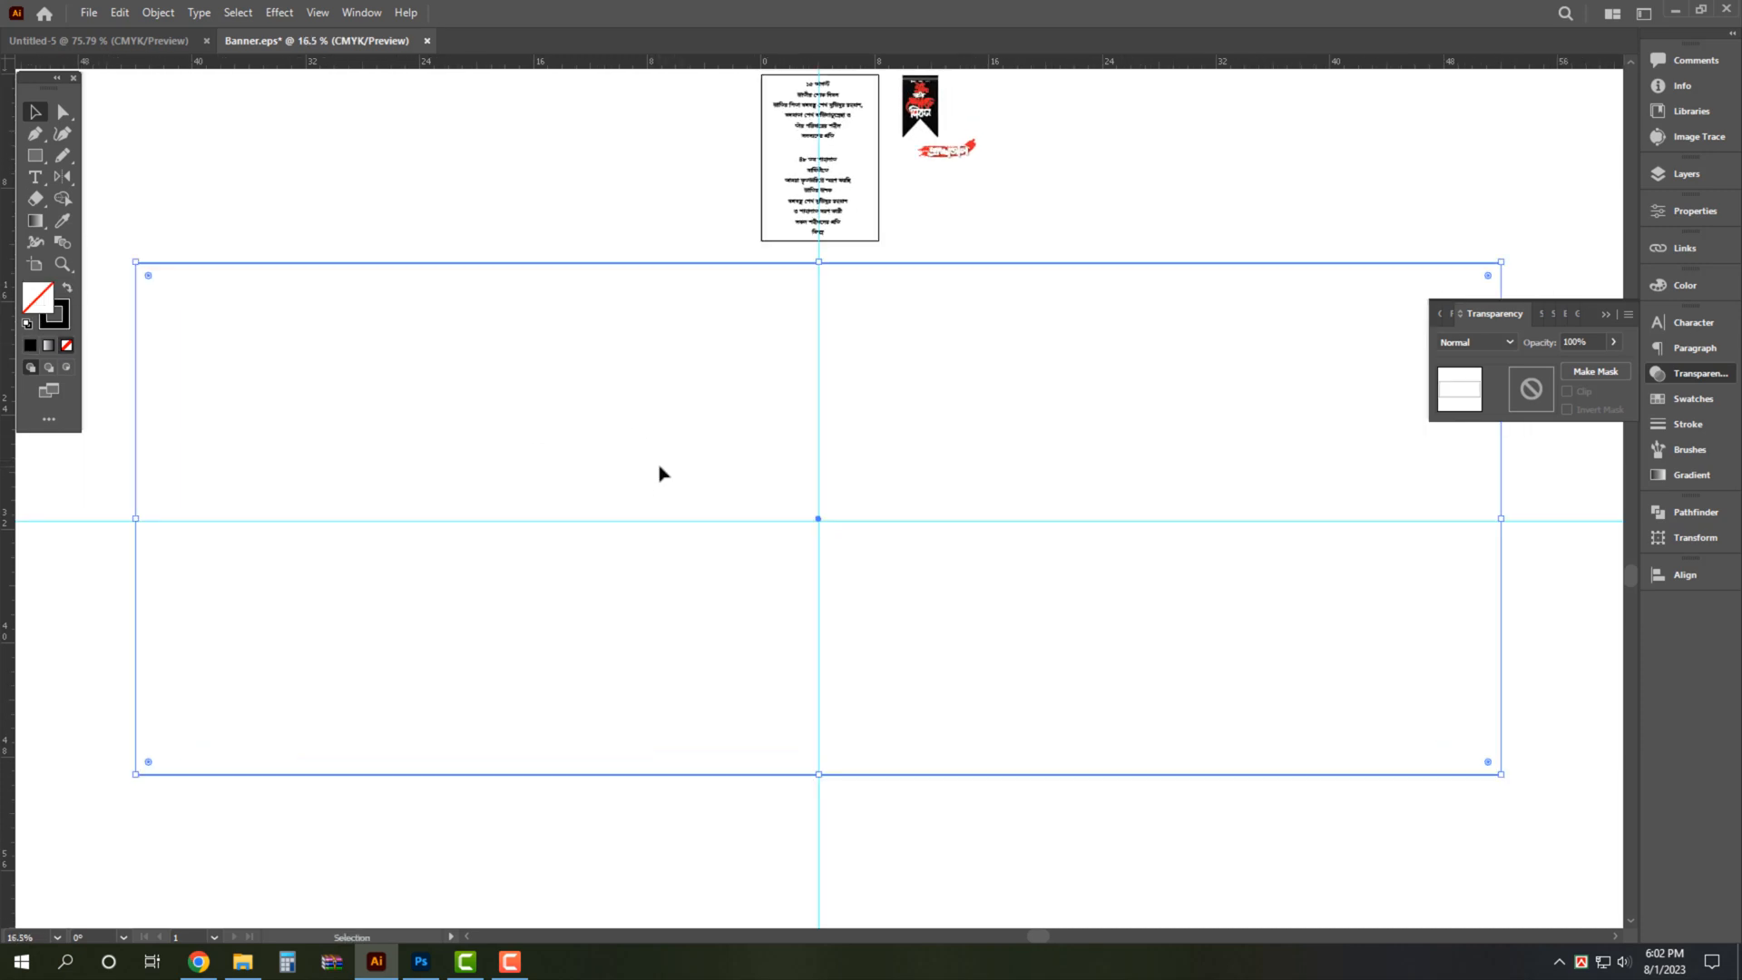
# Add an inner margin frame to the banner with Offset Path, using an offset of -1 and Miter joins.
pyautogui.hotkey('alt', 'o')
pyautogui.press('p')
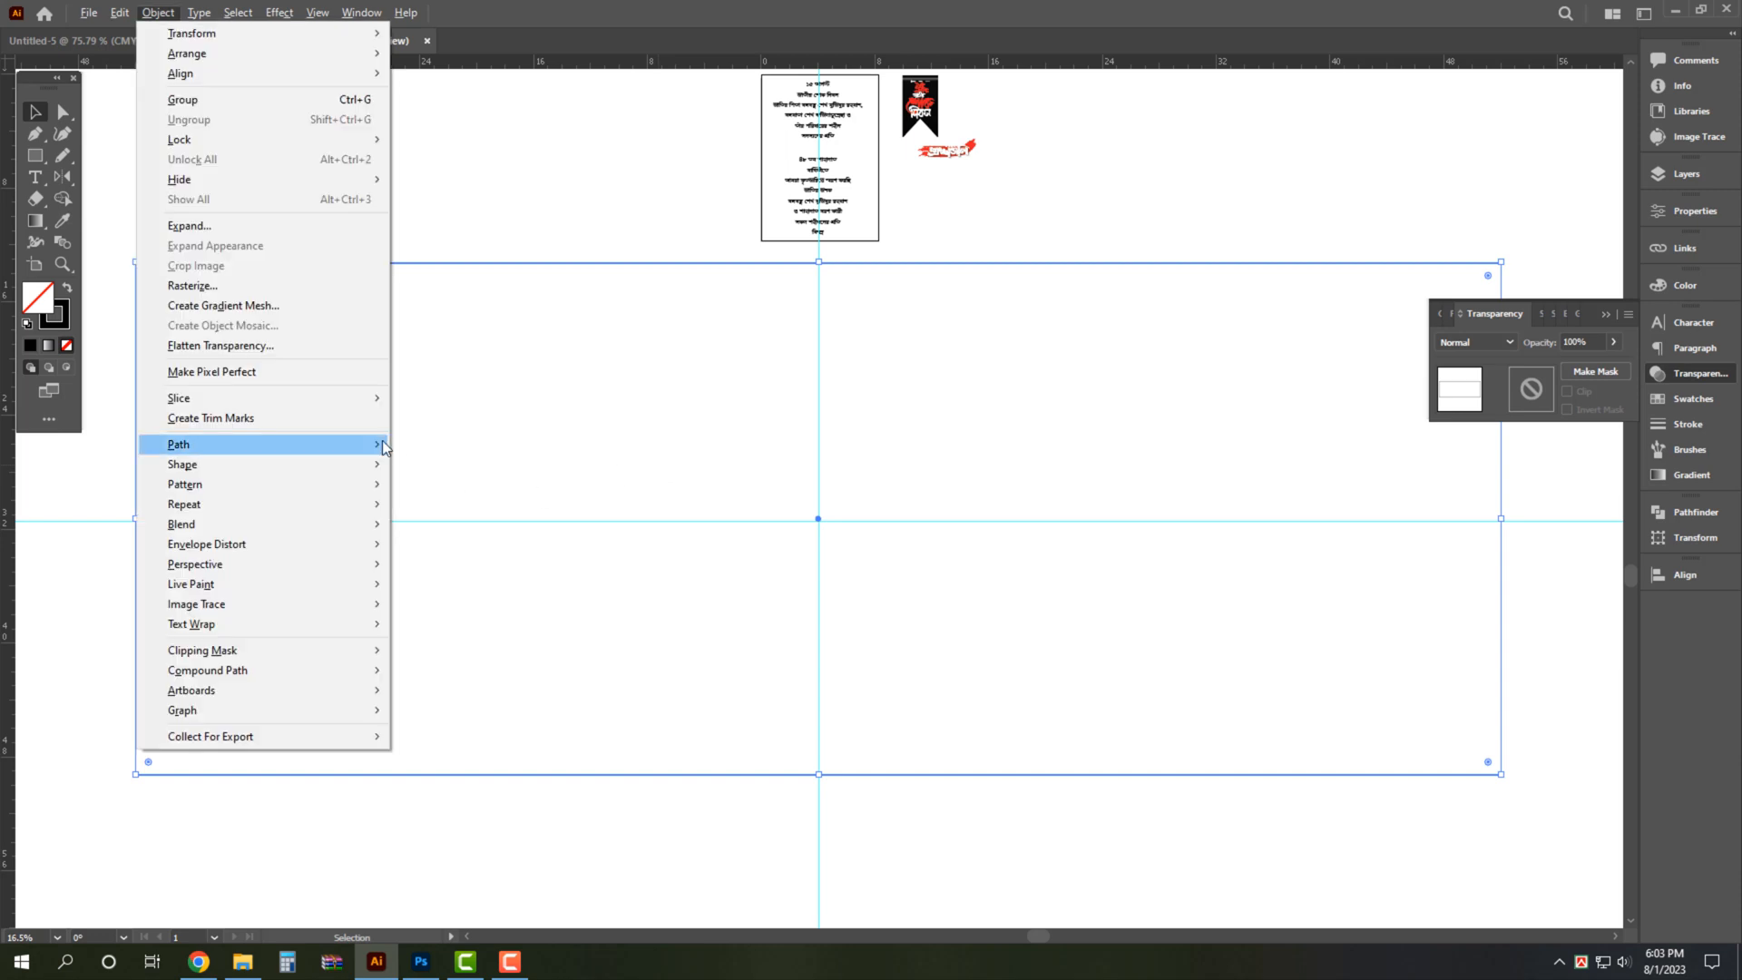
pyautogui.click(508, 493)
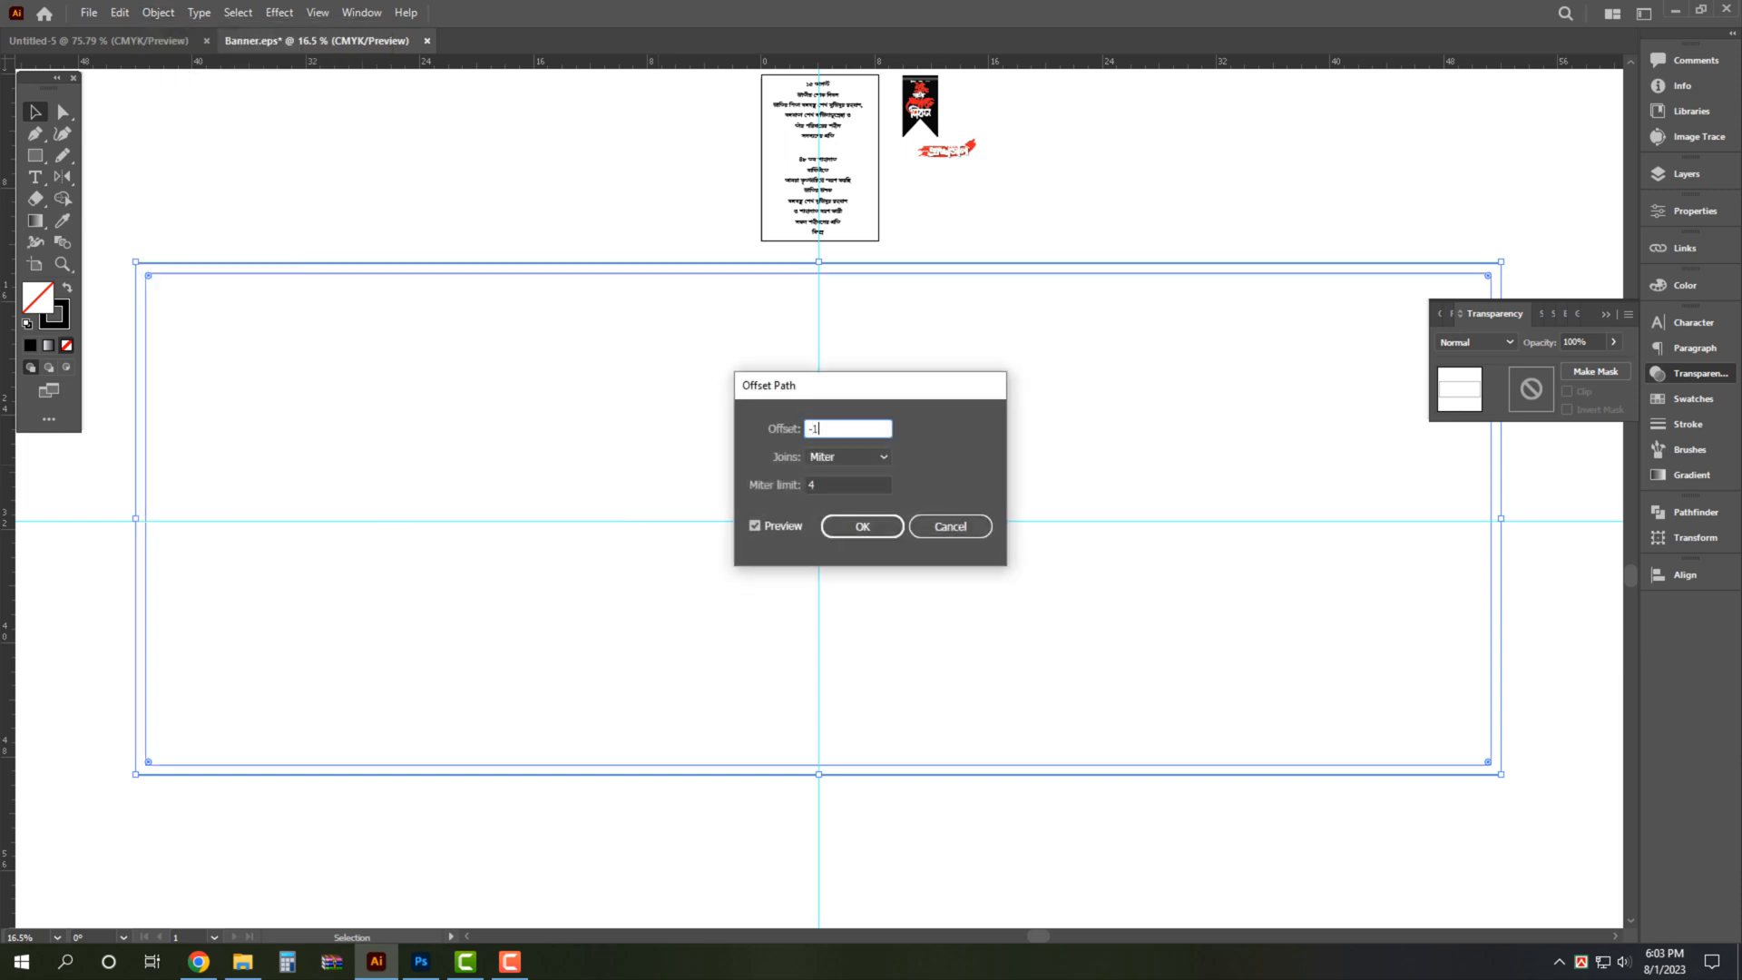
pyautogui.write('-1')
pyautogui.press('Return')
pyautogui.click(665, 192)
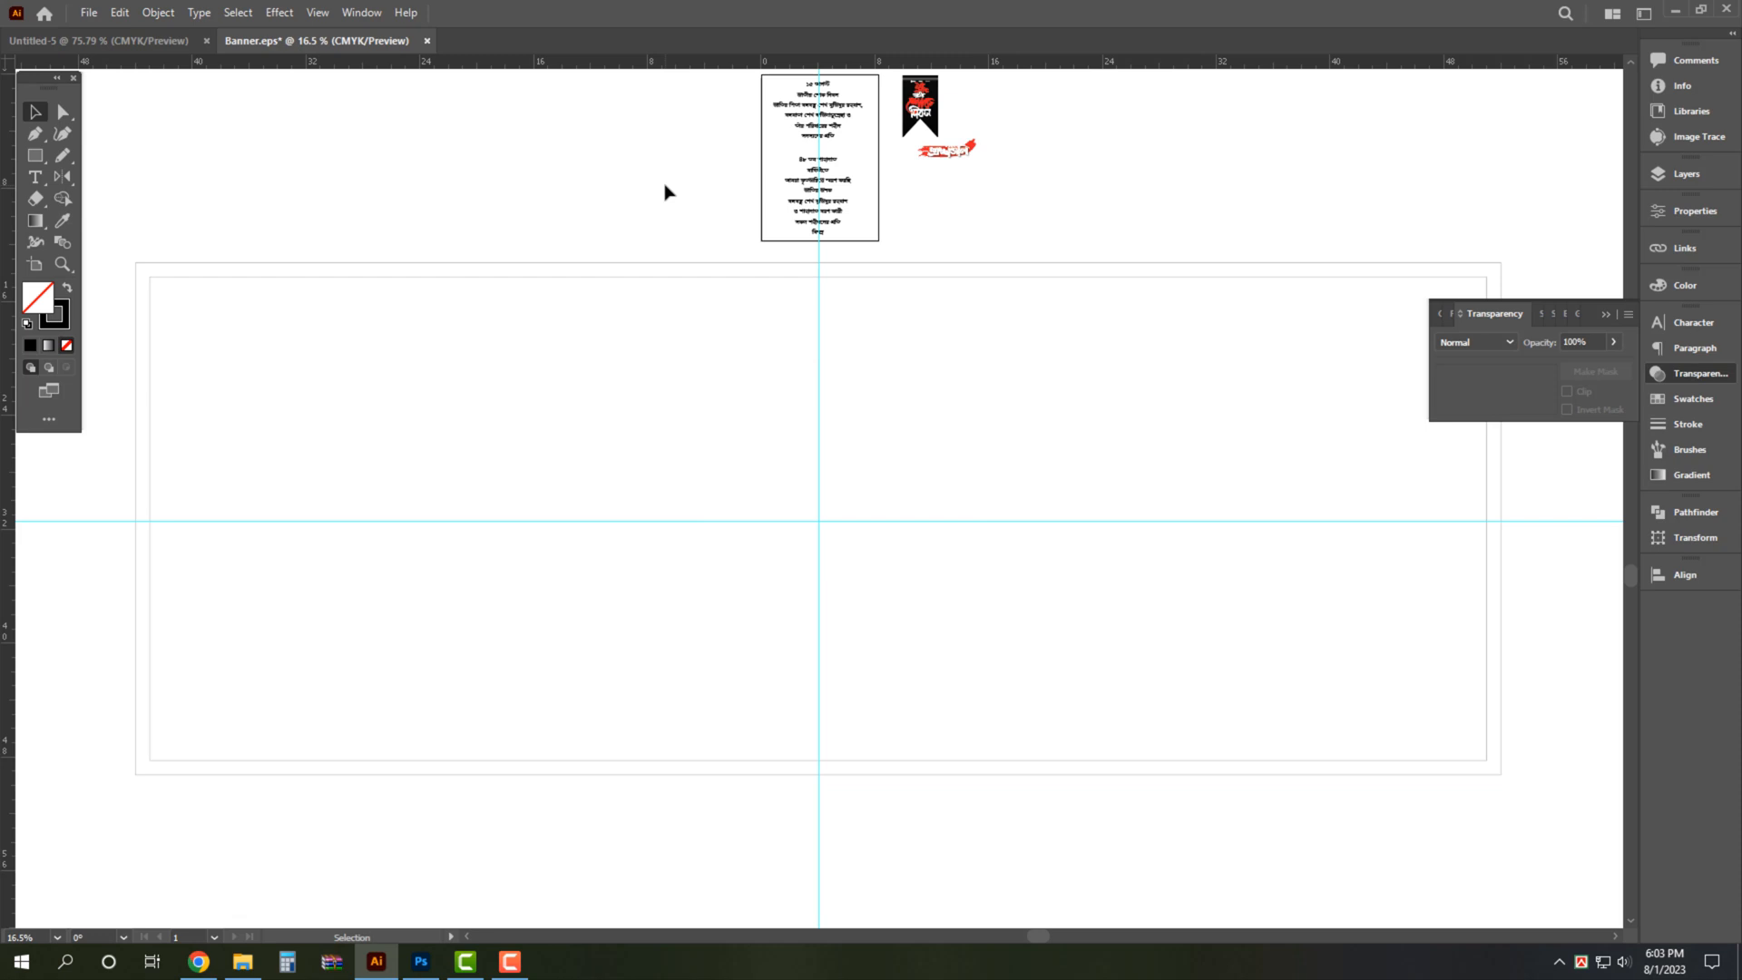
# Move the page's lower text block, starting "৪৮ তম শাহাদাত", into the banner's centre and enlarge it to nearly fill the frame's height.
pyautogui.click(830, 193)
pyautogui.moveTo(833, 234); pyautogui.dragTo(817, 762)
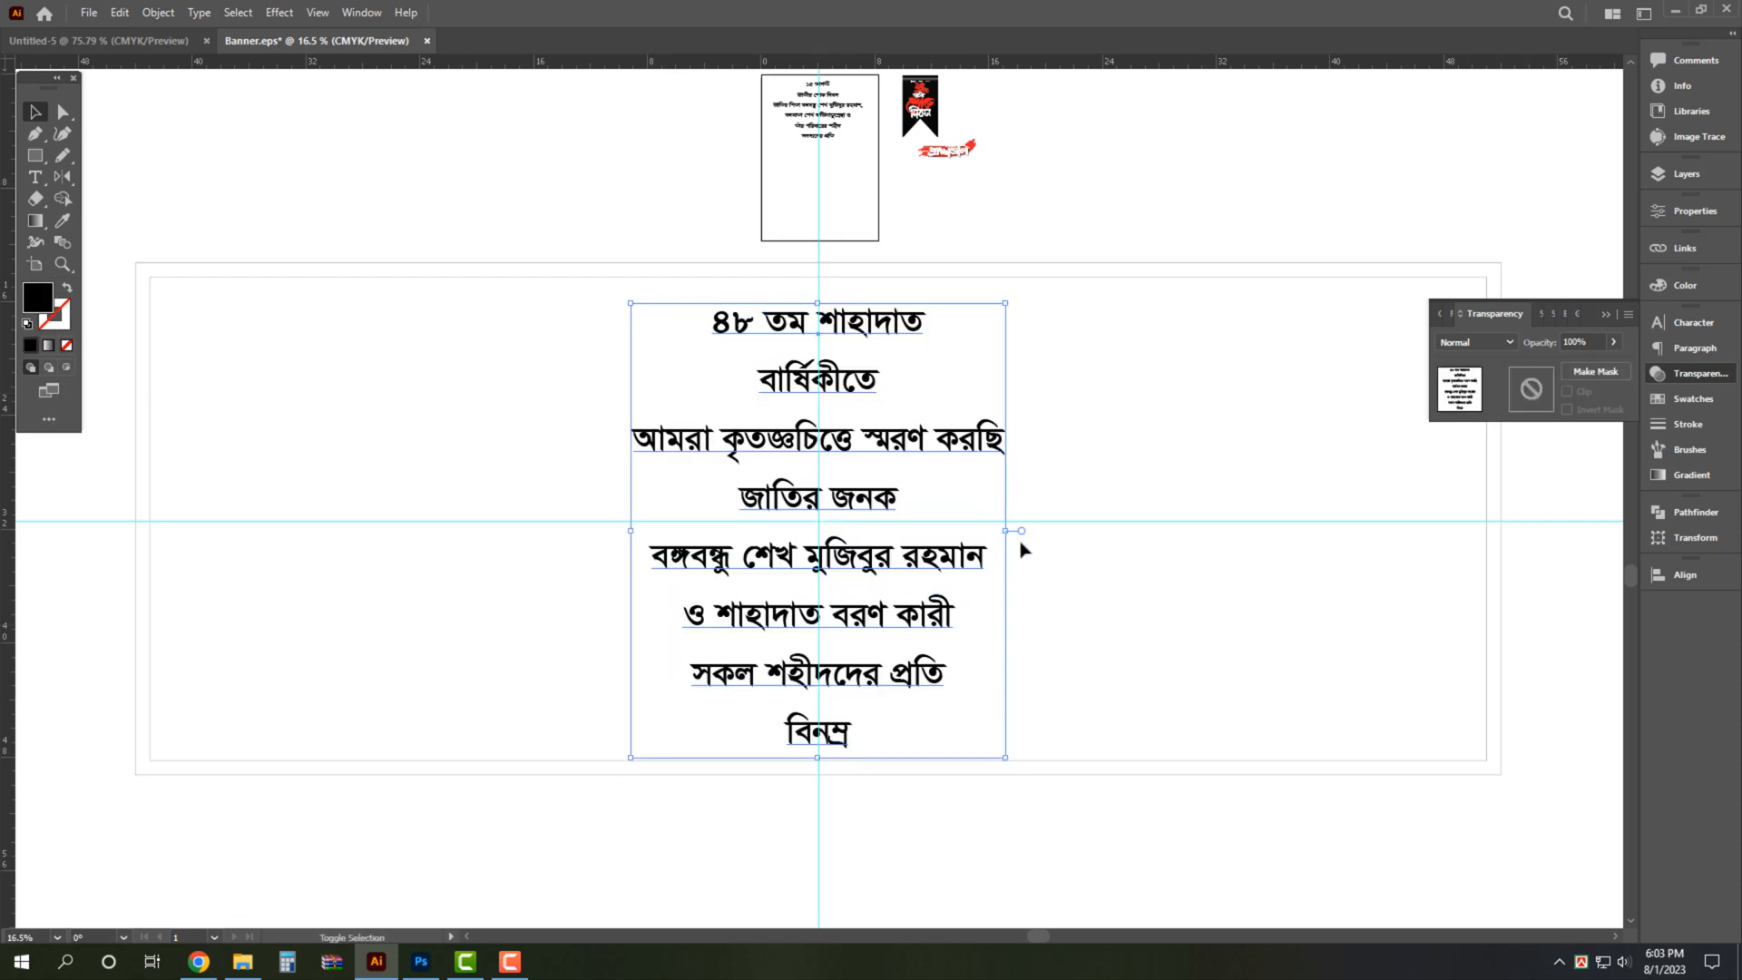
pyautogui.click(1089, 427)
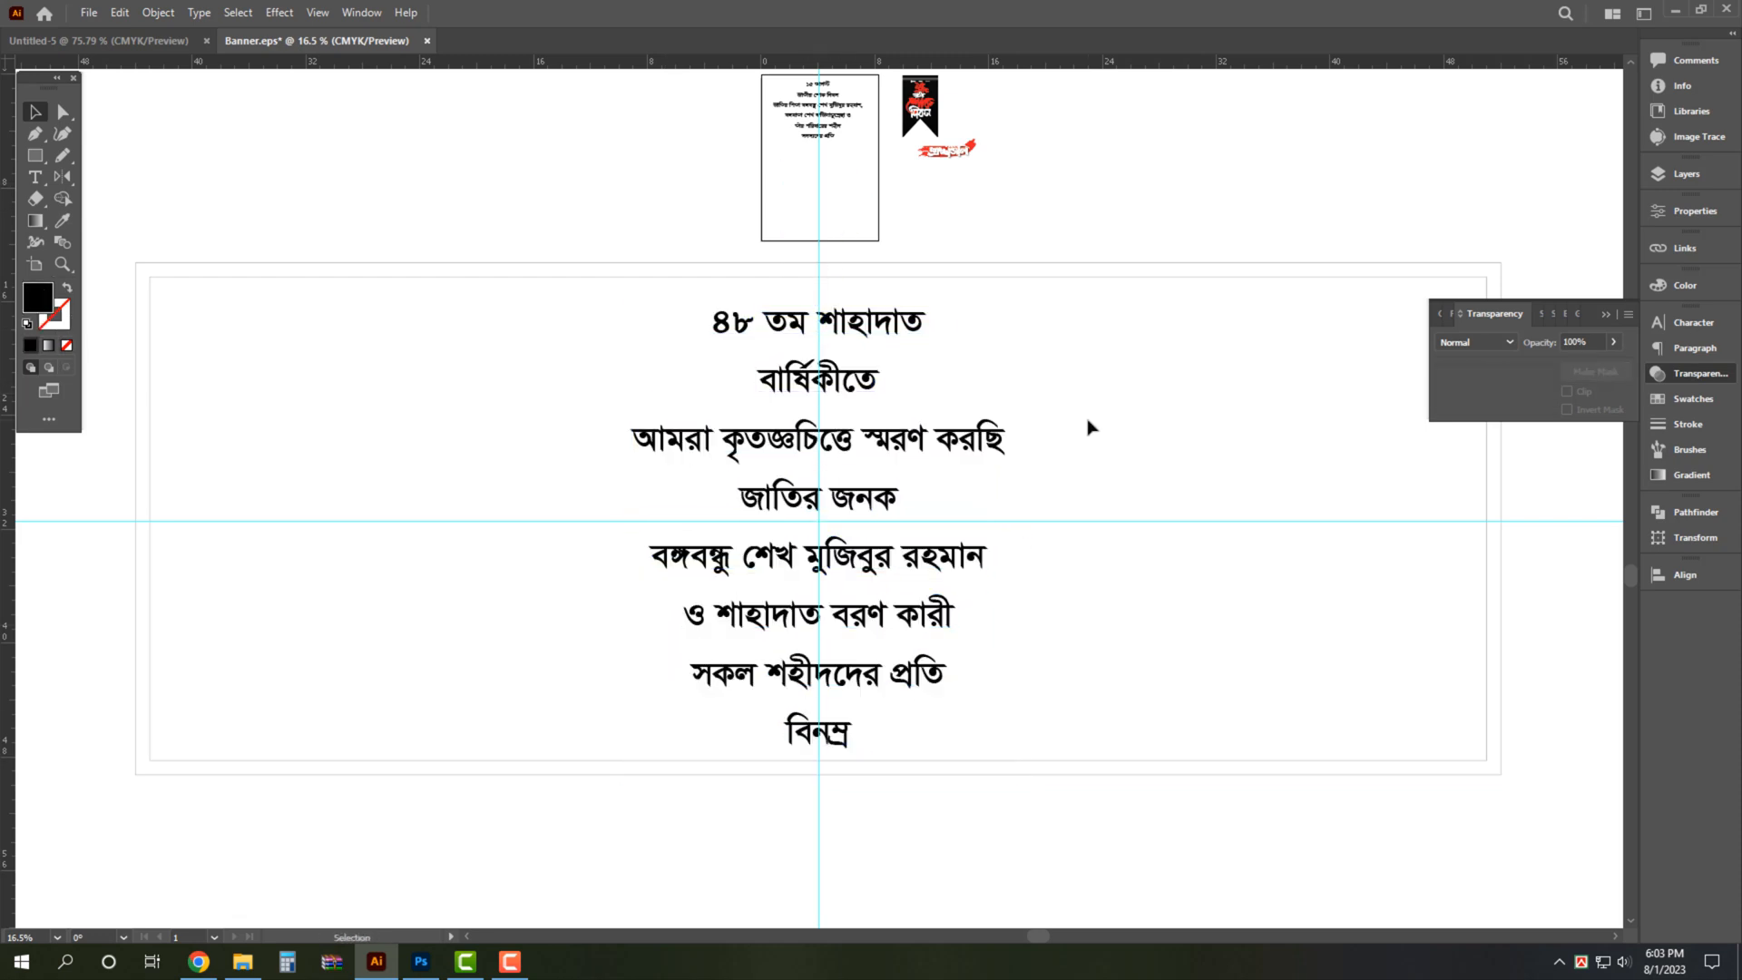
# Collapse the open transparency settings and show the guides over the banner.
pyautogui.click(1719, 389)
pyautogui.scroll(-1, 928, 377)
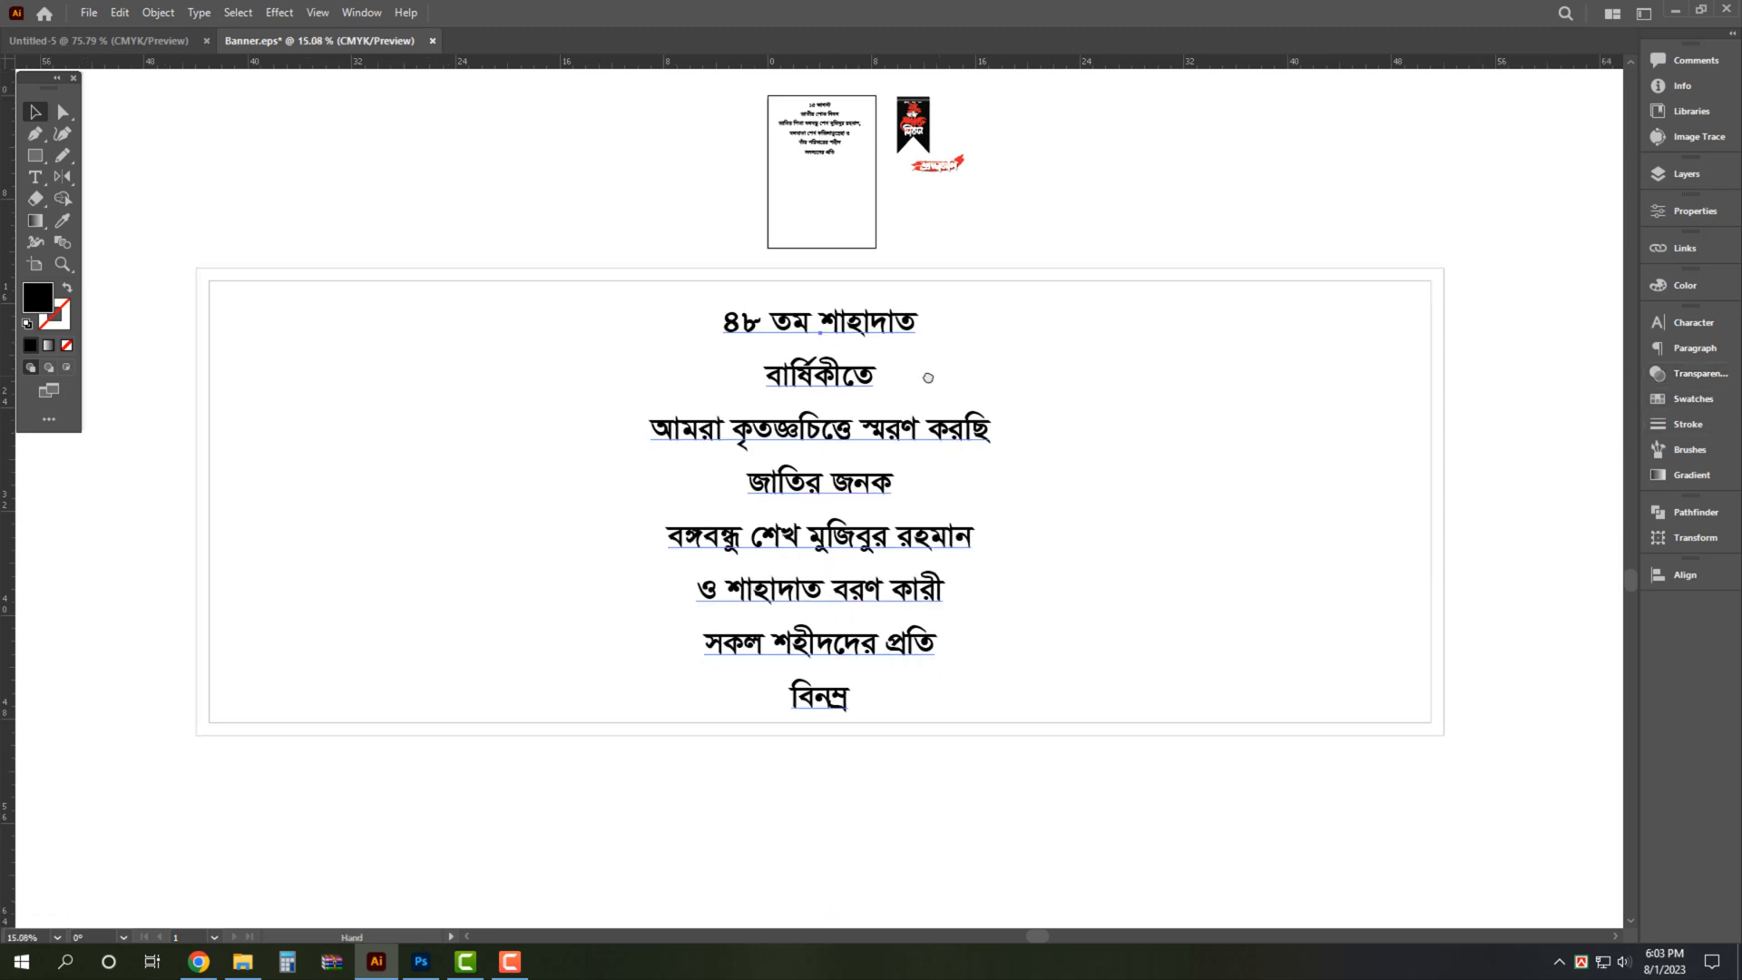
pyautogui.moveTo(928, 377); pyautogui.dragTo(917, 377)
pyautogui.click(1082, 223)
pyautogui.hotkey('ctrl', ';')
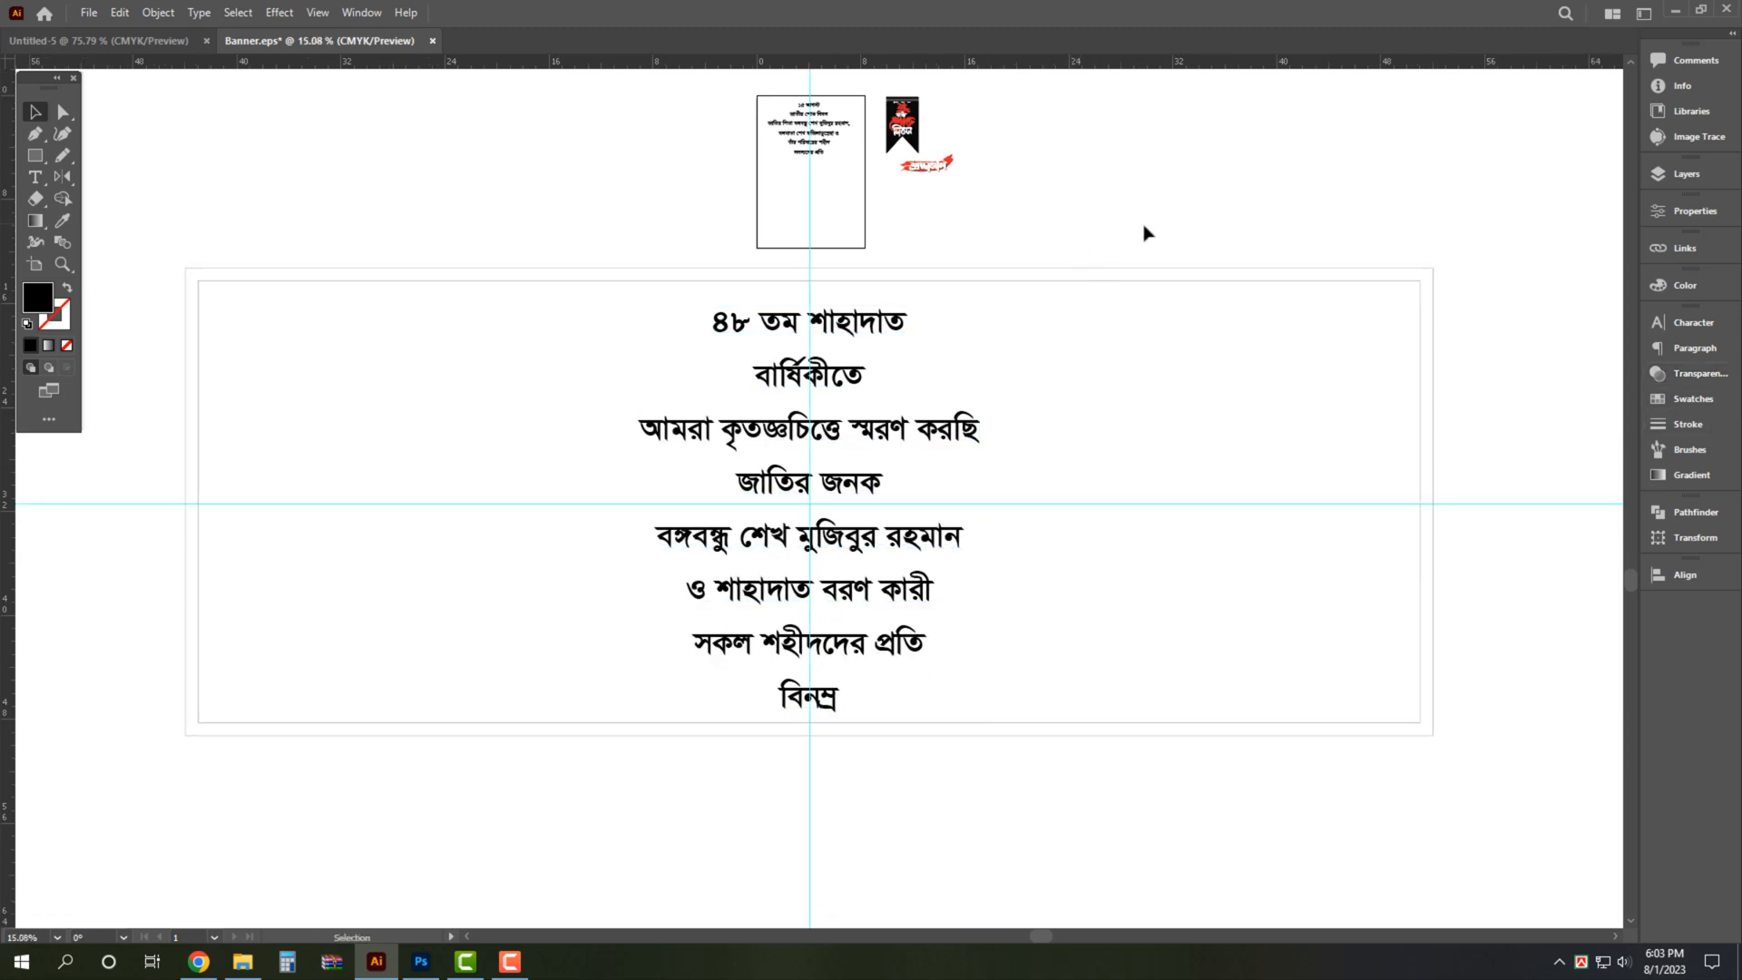
# Shrink the banner's central text block and duplicate it vertically along the centre guide, with one copy starting at the inner frame's top.
pyautogui.click(815, 334)
pyautogui.moveTo(805, 307); pyautogui.dragTo(845, 299)
pyautogui.click(933, 381)
pyautogui.click(851, 372)
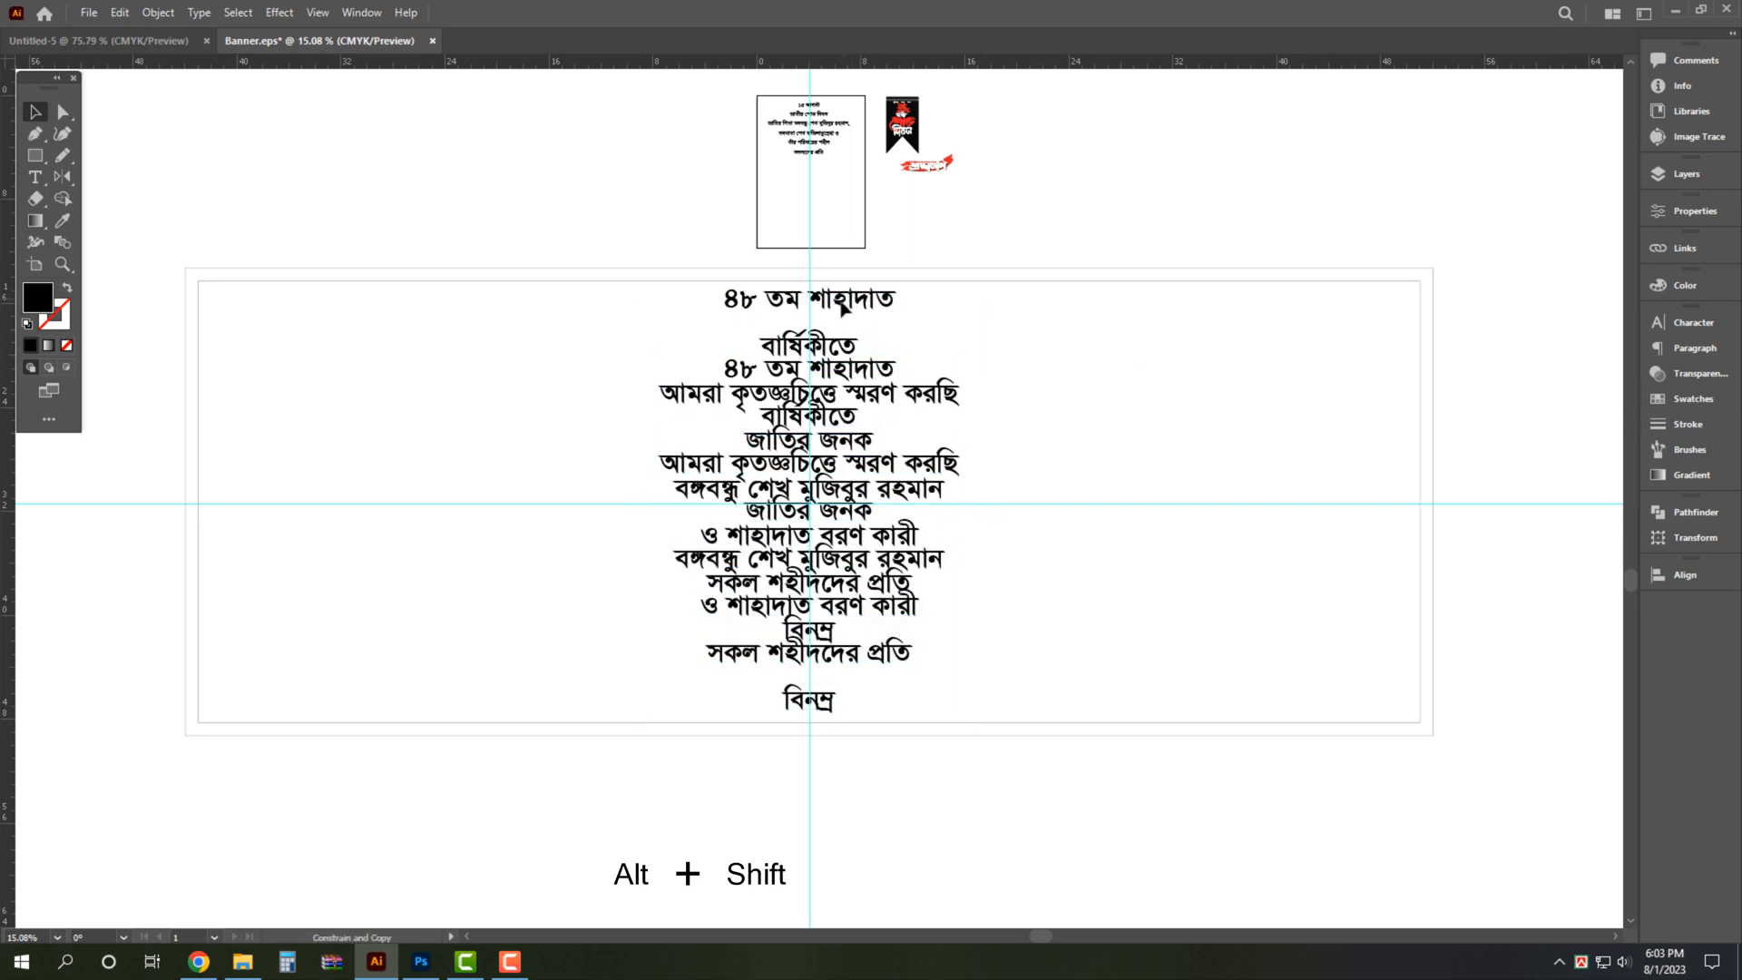
# Replace the whole text of the upper copy with "আল্লাহ সর্ব শক্তিমান".
pyautogui.tripleClick(844, 300)
pyautogui.hotkey('ctrl', 'a')
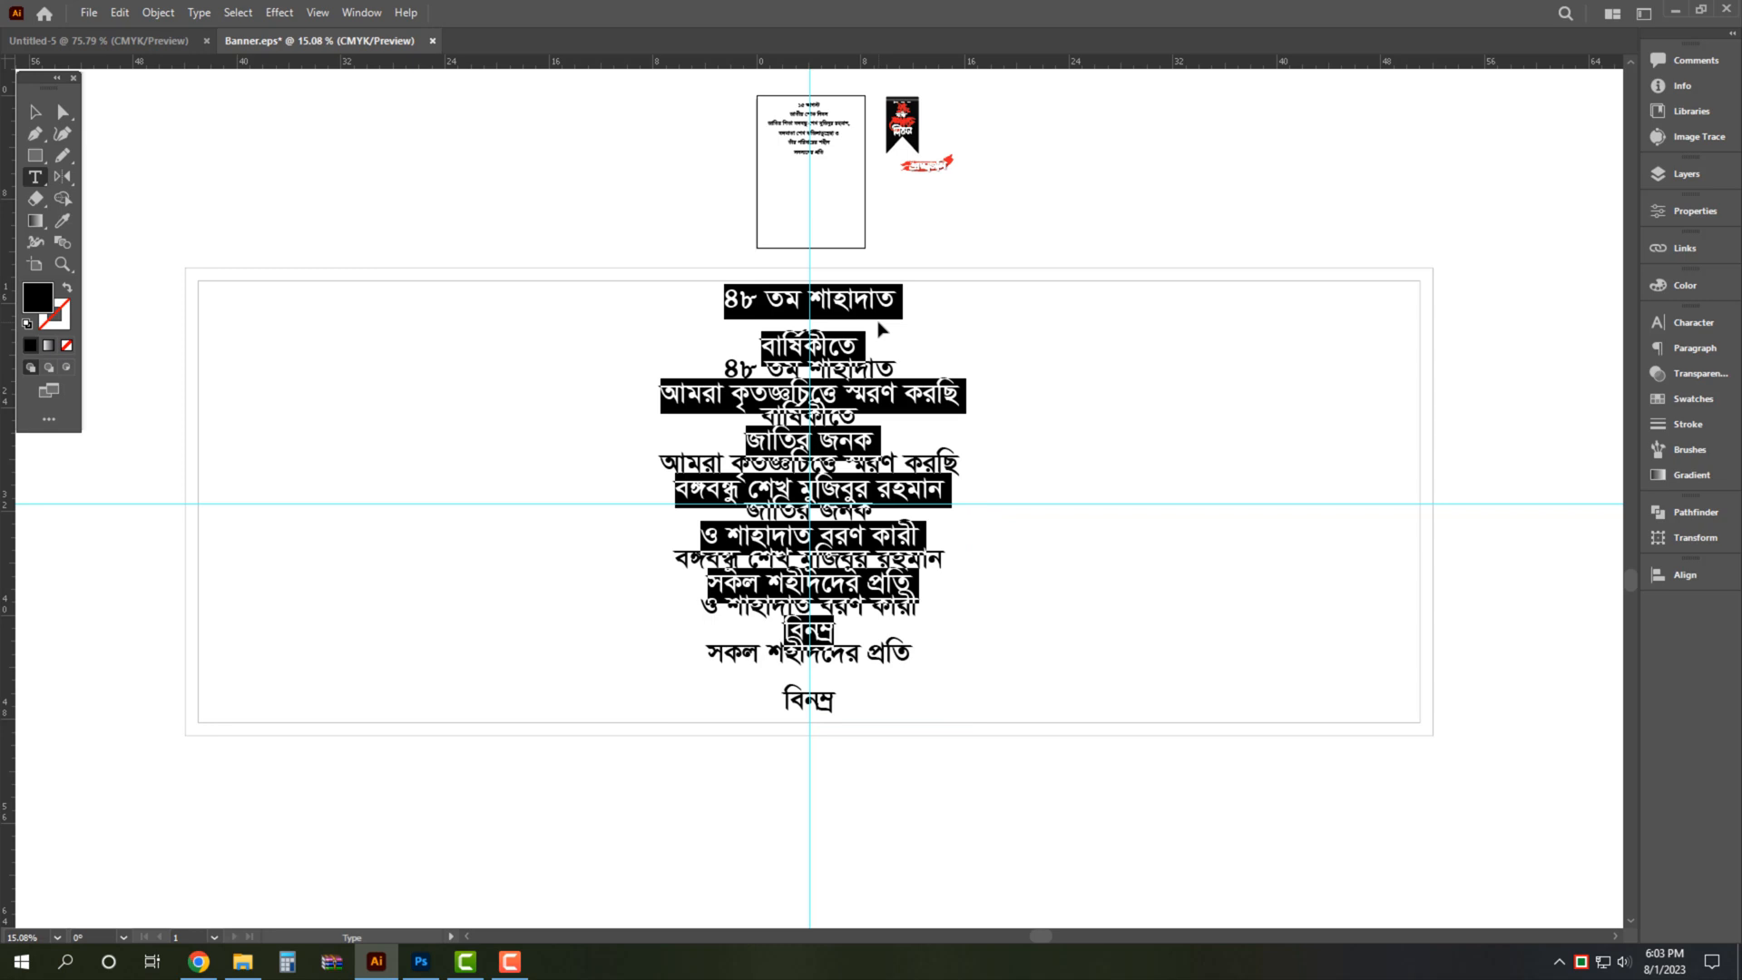
pyautogui.write('আল্লাহ')
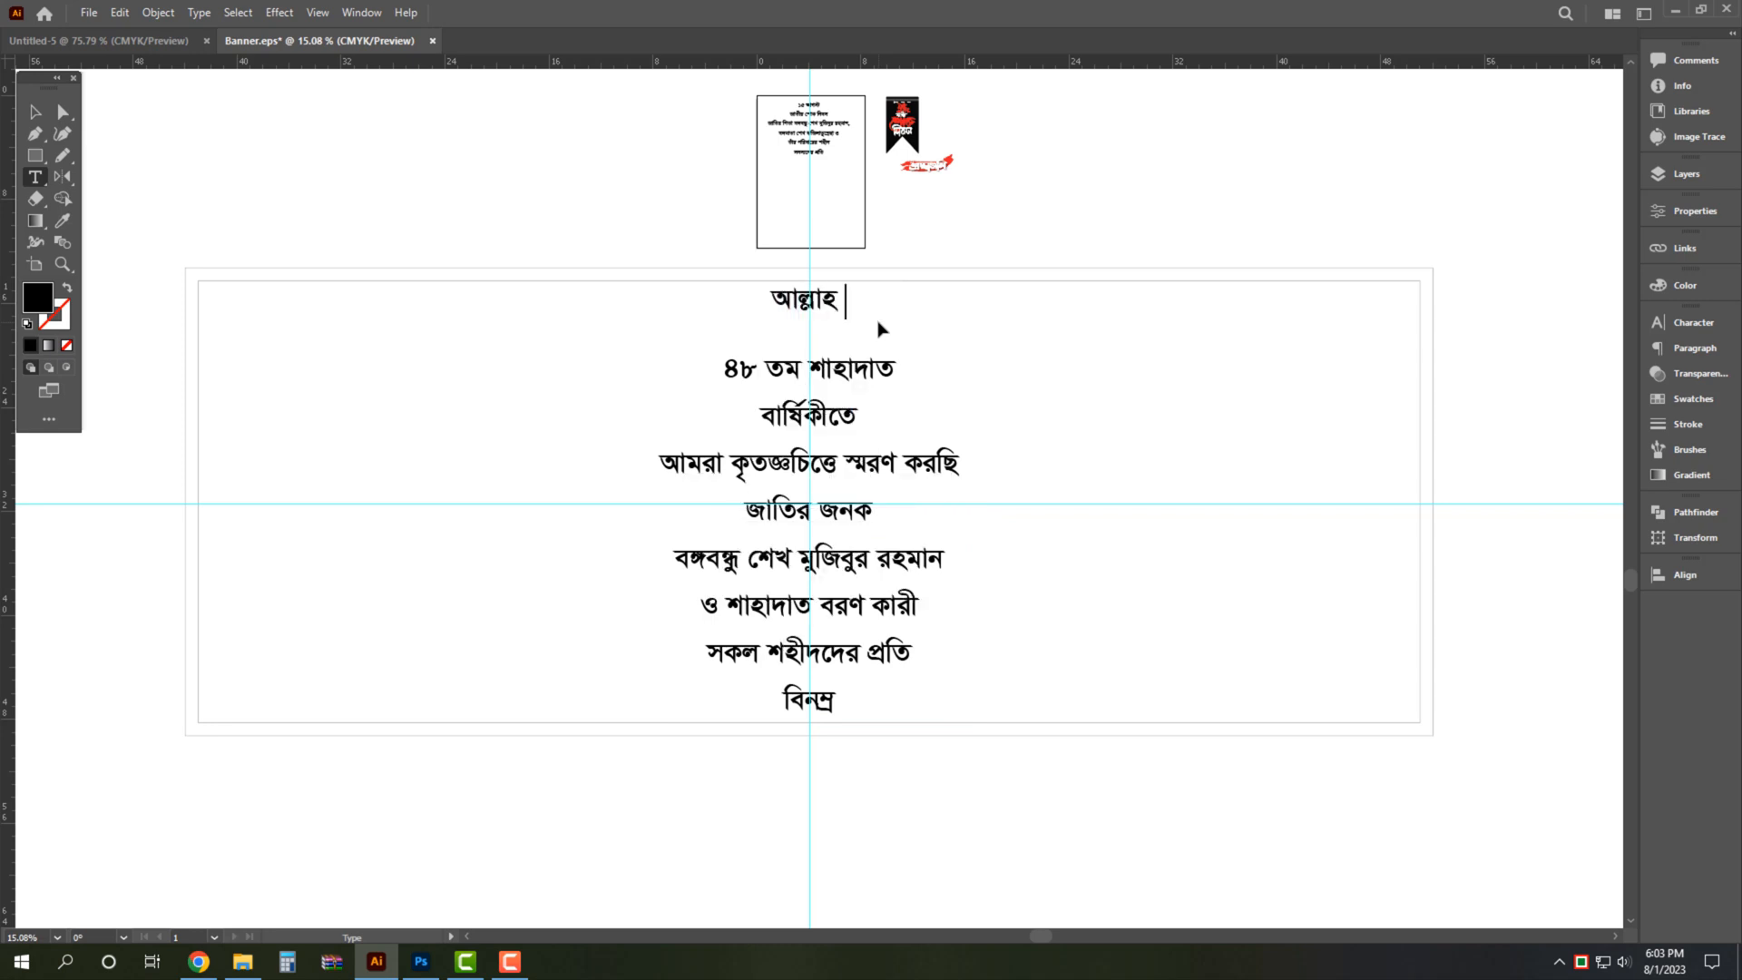
pyautogui.write(' সর্ব শক্তিমান')
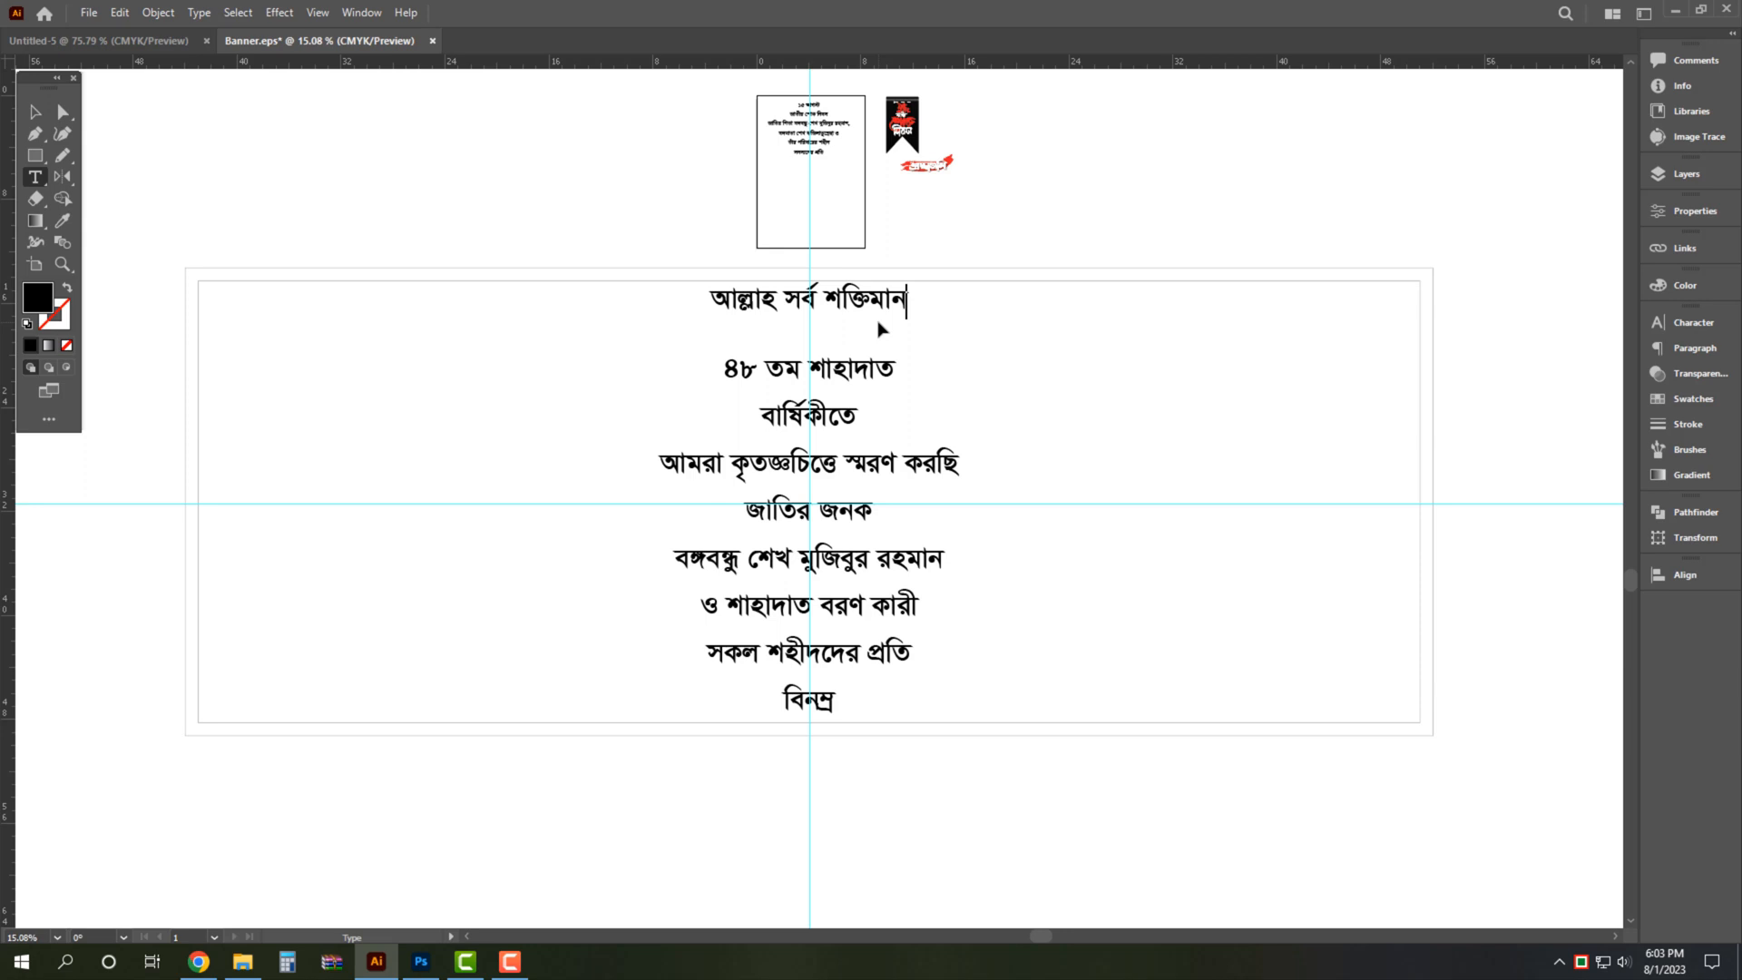
pyautogui.press('Escape')
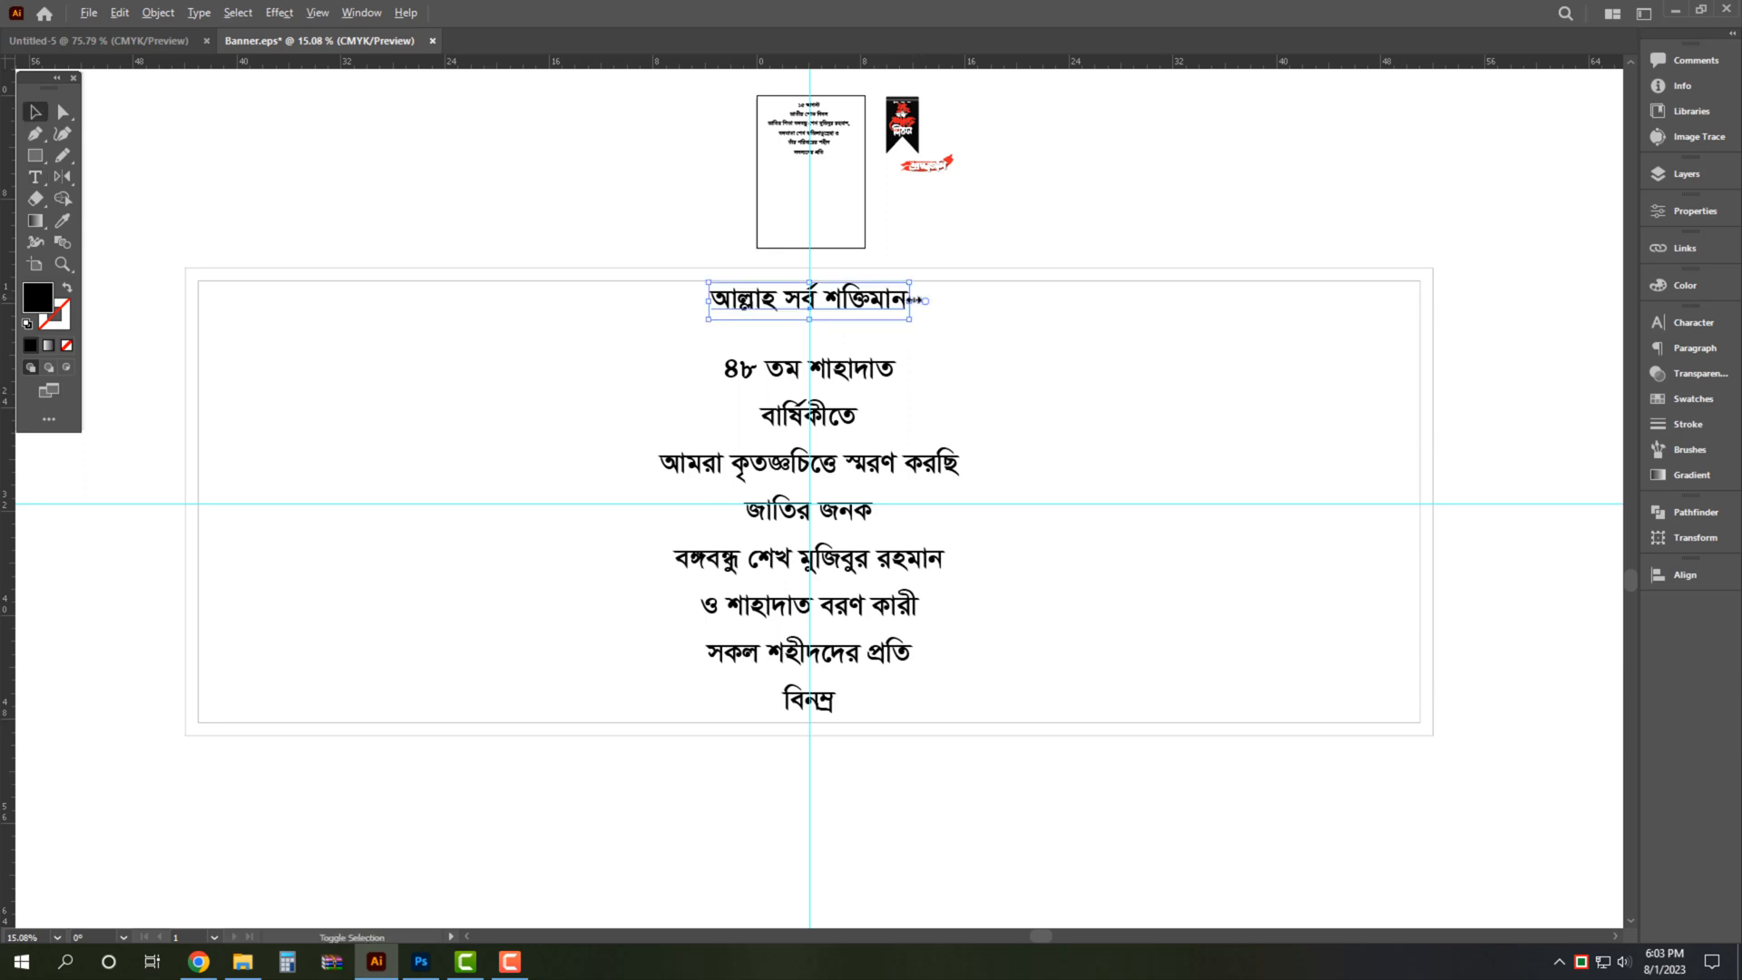
# Shrink the top heading, copy it to the banner's upper-right corner, and change the copy to "জয় বাংলা" and "জয় বঙ্গবন্ধু" on two lines.
pyautogui.moveTo(914, 300); pyautogui.dragTo(1389, 303)
pyautogui.tripleClick(1375, 309)
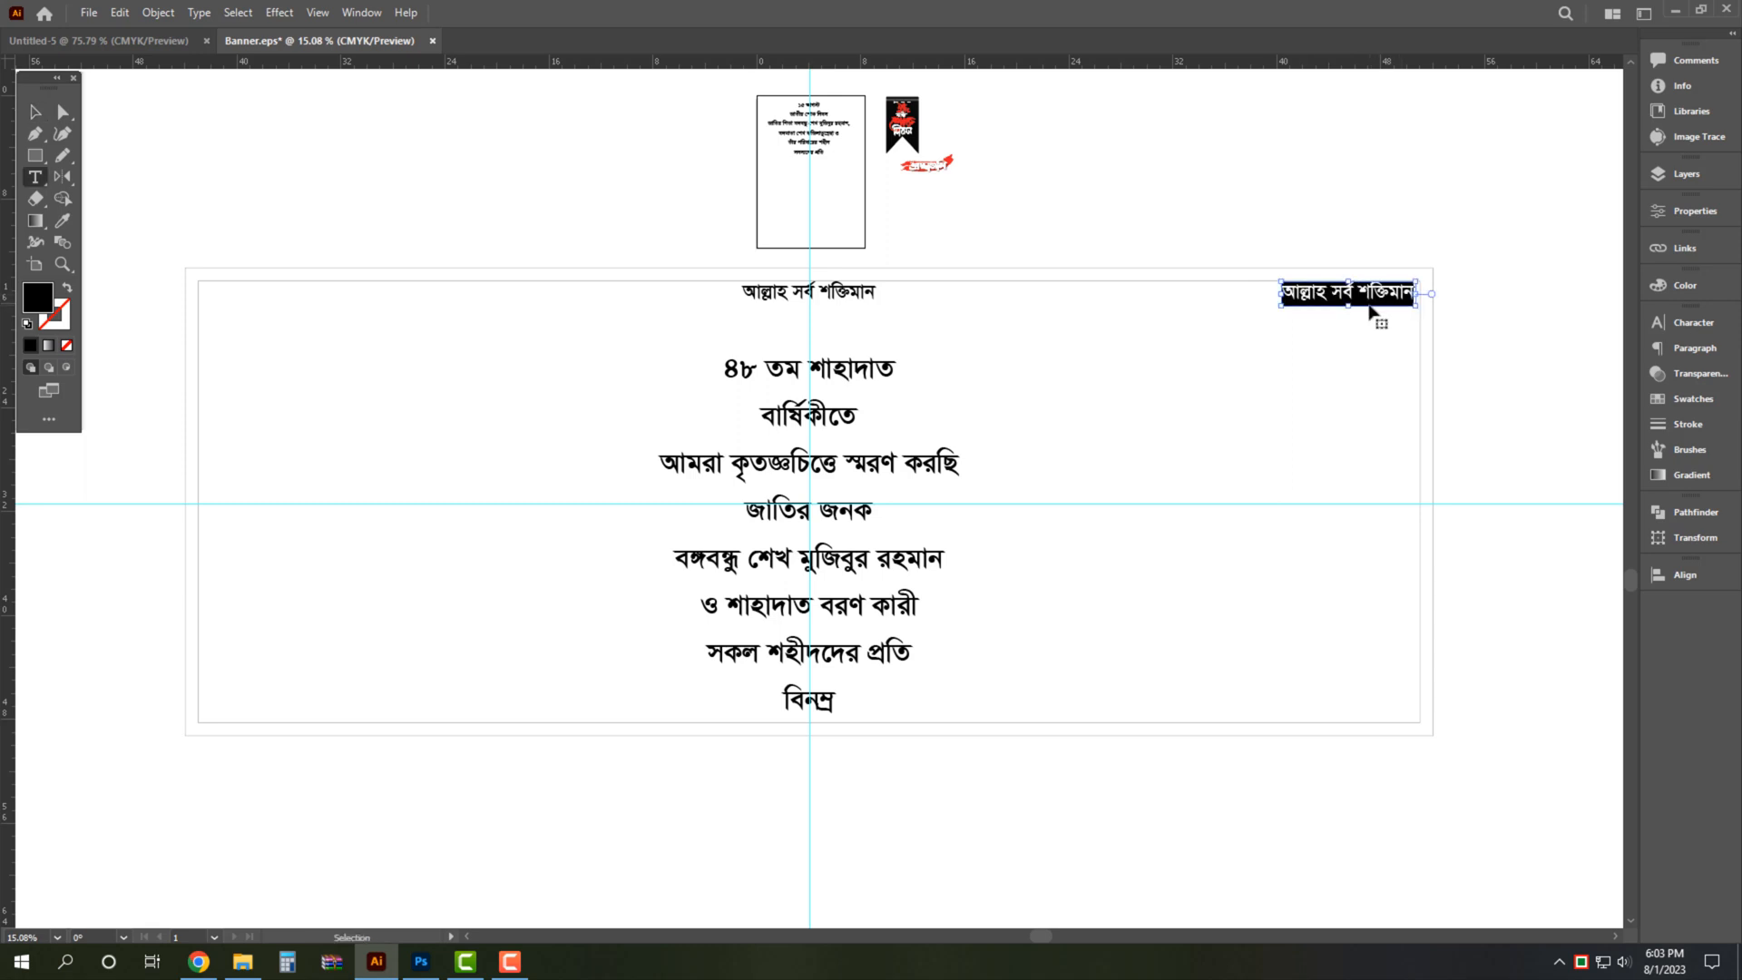
pyautogui.press('BackSpace')
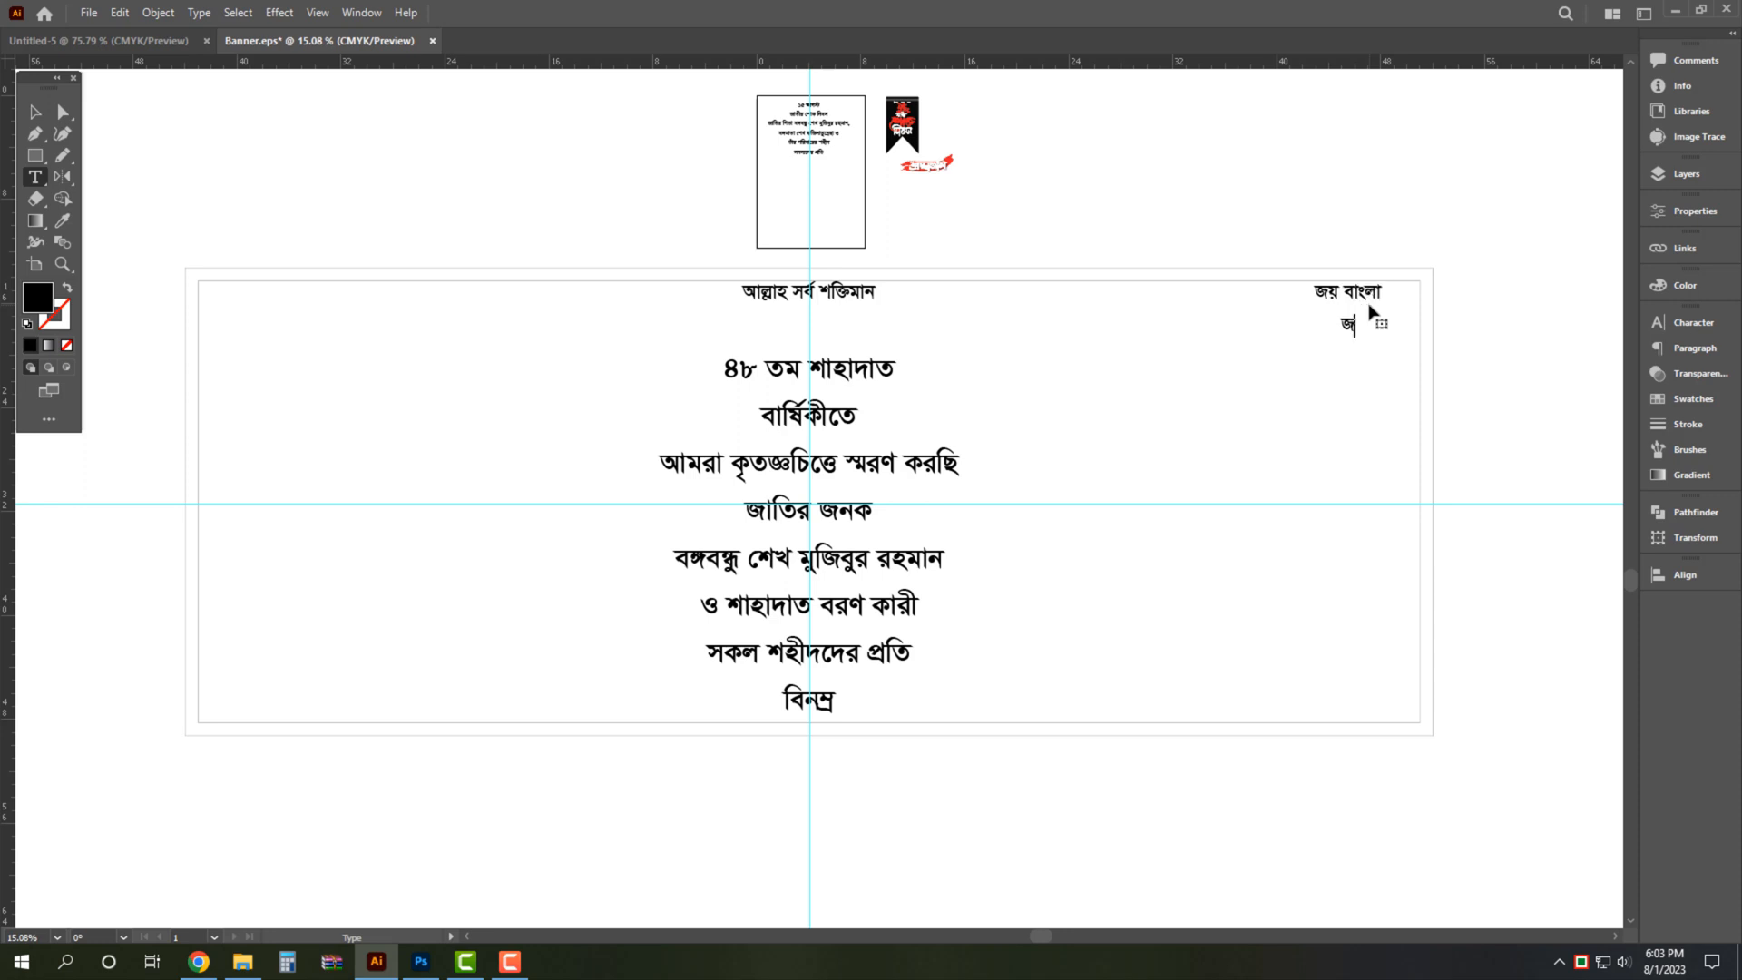
pyautogui.write('বঙ্গবন্ধু')
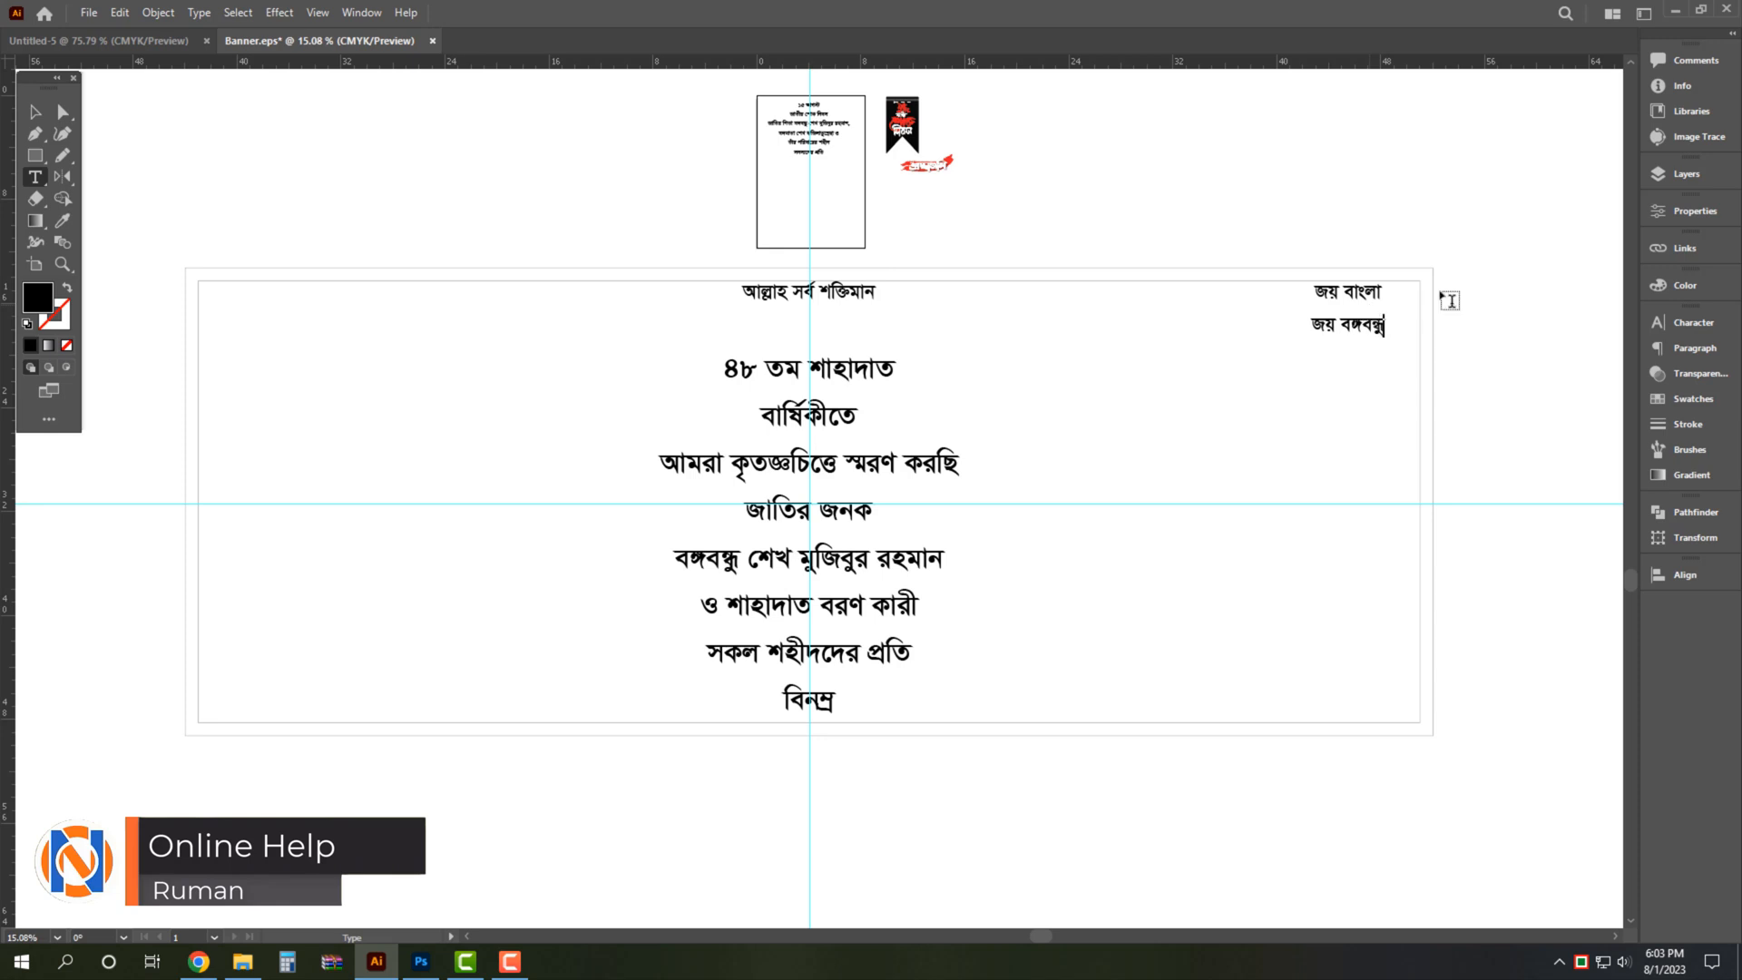
pyautogui.press('Escape')
# Tighten the line spacing of the two-line slogan and enlarge it, right-aligned, into the inner frame's upper-right corner.
pyautogui.scroll(3, 1392, 317)
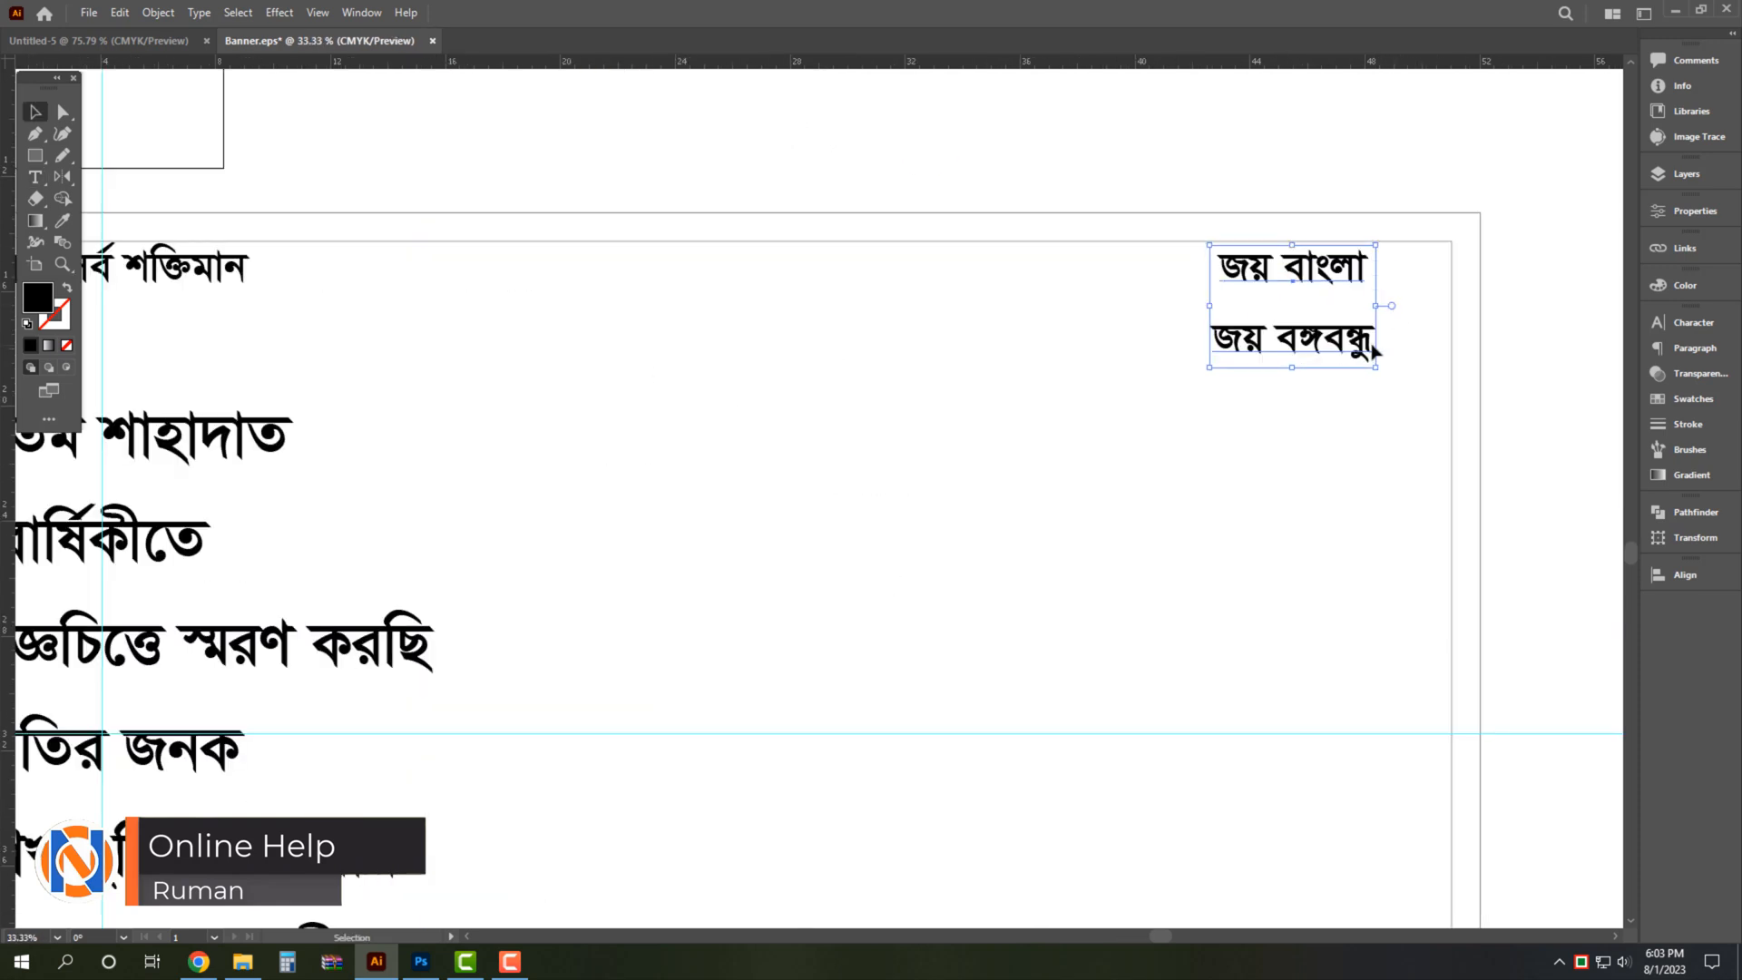
pyautogui.hotkey('alt', 'Up')
pyautogui.hotkey('alt', 'Up')
pyautogui.hotkey('alt', 'Up')
pyautogui.hotkey('alt', 'Up')
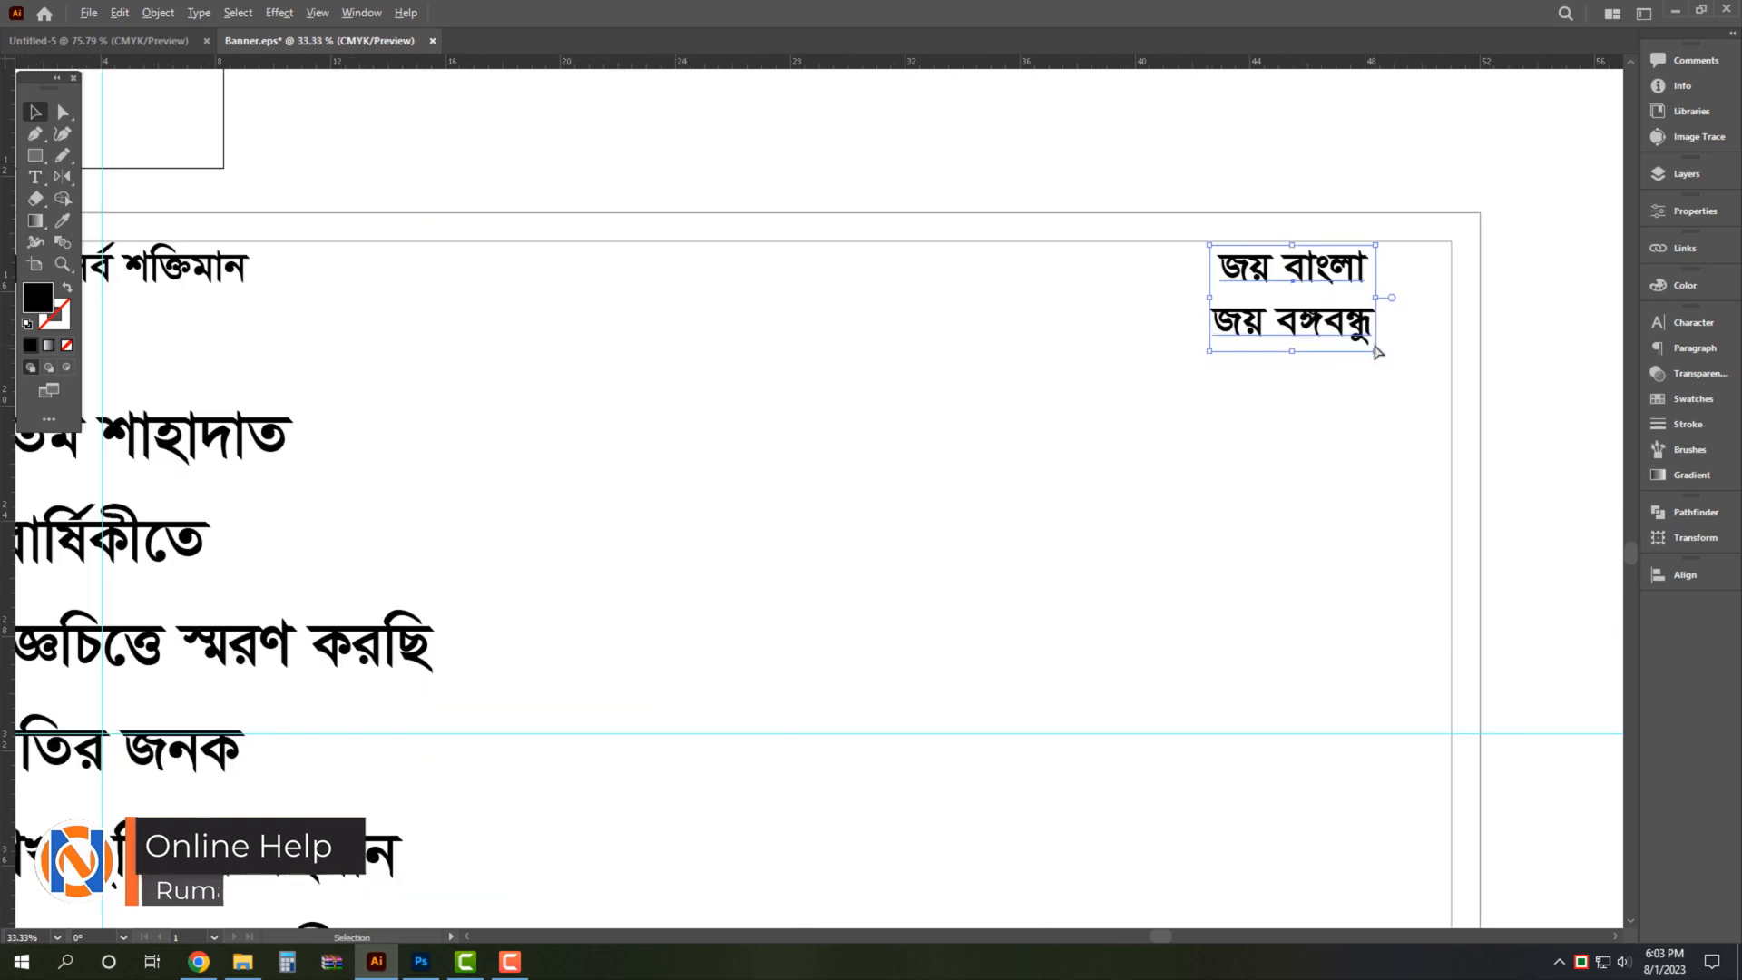
pyautogui.moveTo(1376, 349); pyautogui.dragTo(1413, 347)
pyautogui.moveTo(1279, 354); pyautogui.dragTo(1153, 431)
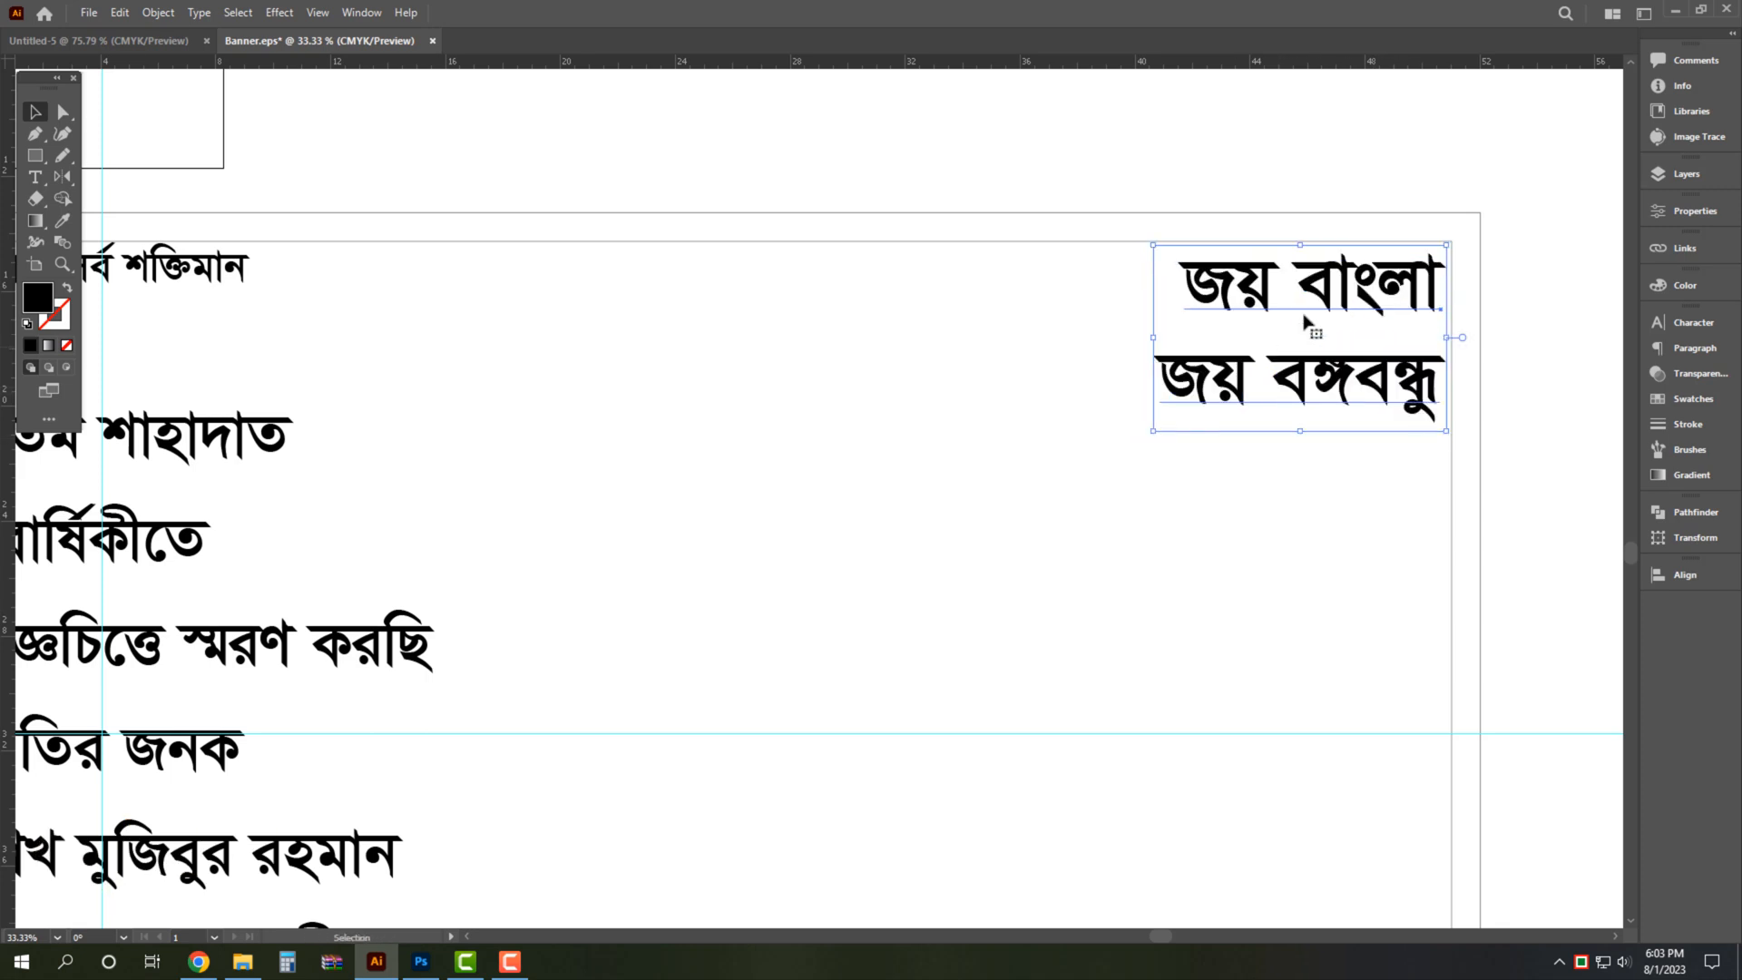
# Increase the horizontal scale of the "জয় বাংলা" line to match the width of the line beneath it.
pyautogui.tripleClick(1330, 317)
pyautogui.hotkey('ctrl', 't')
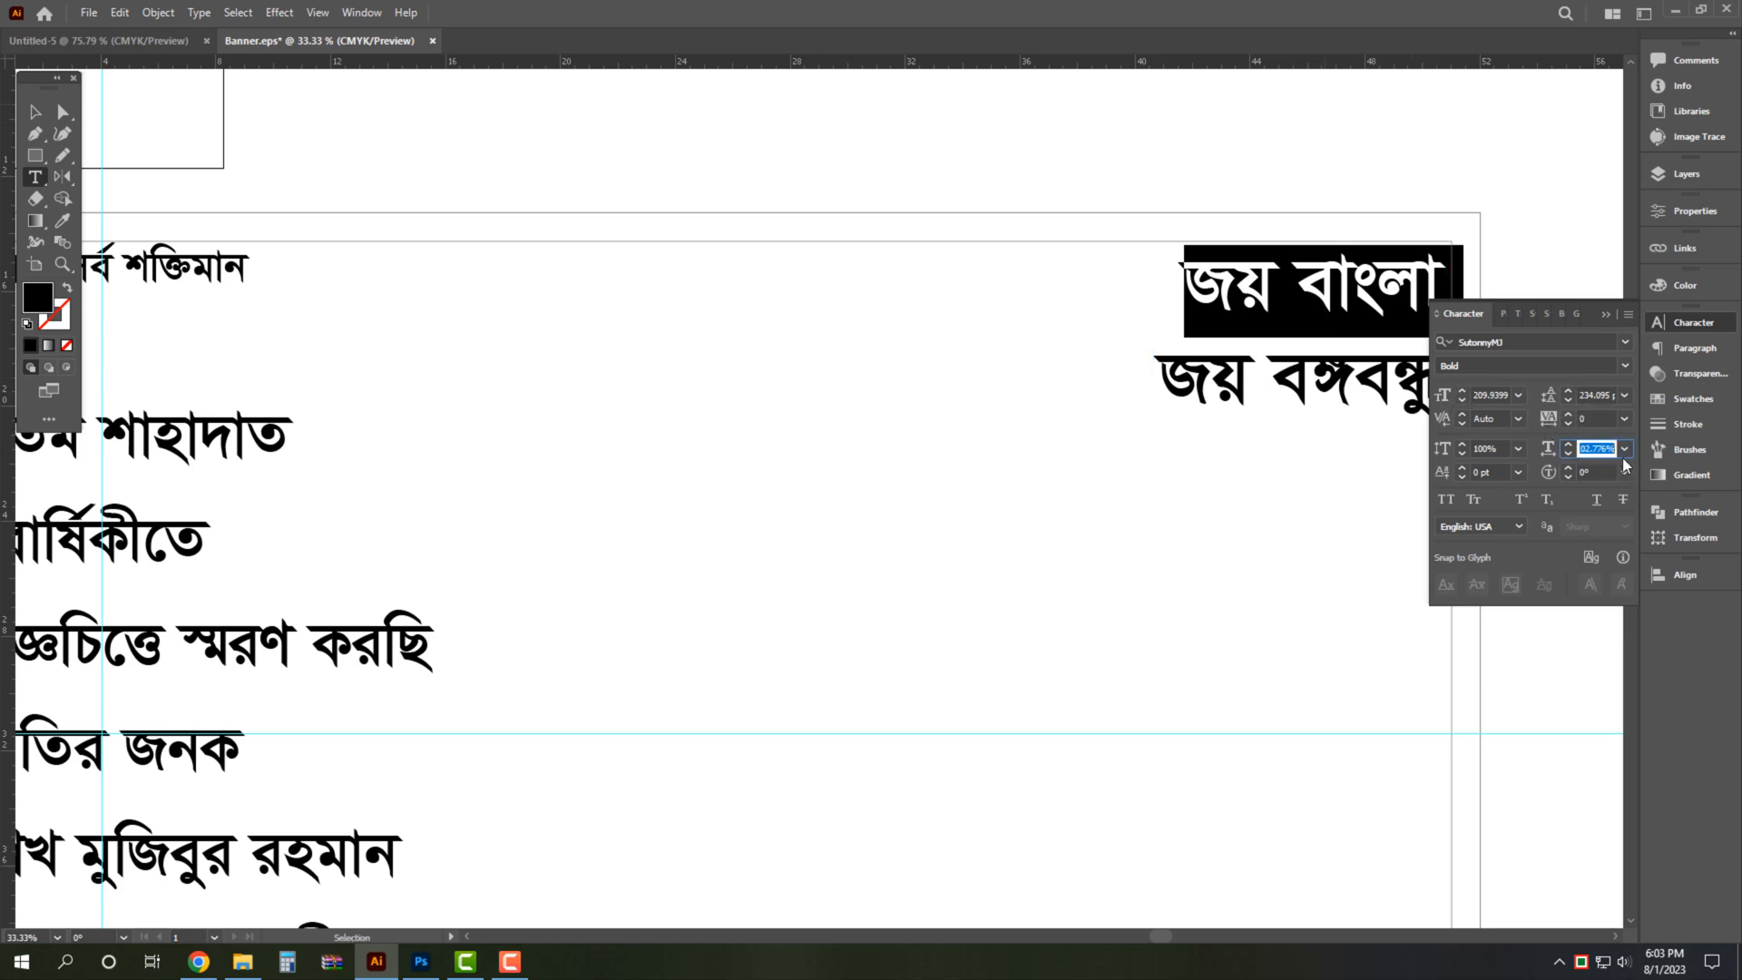
pyautogui.scroll(10, 1622, 457)
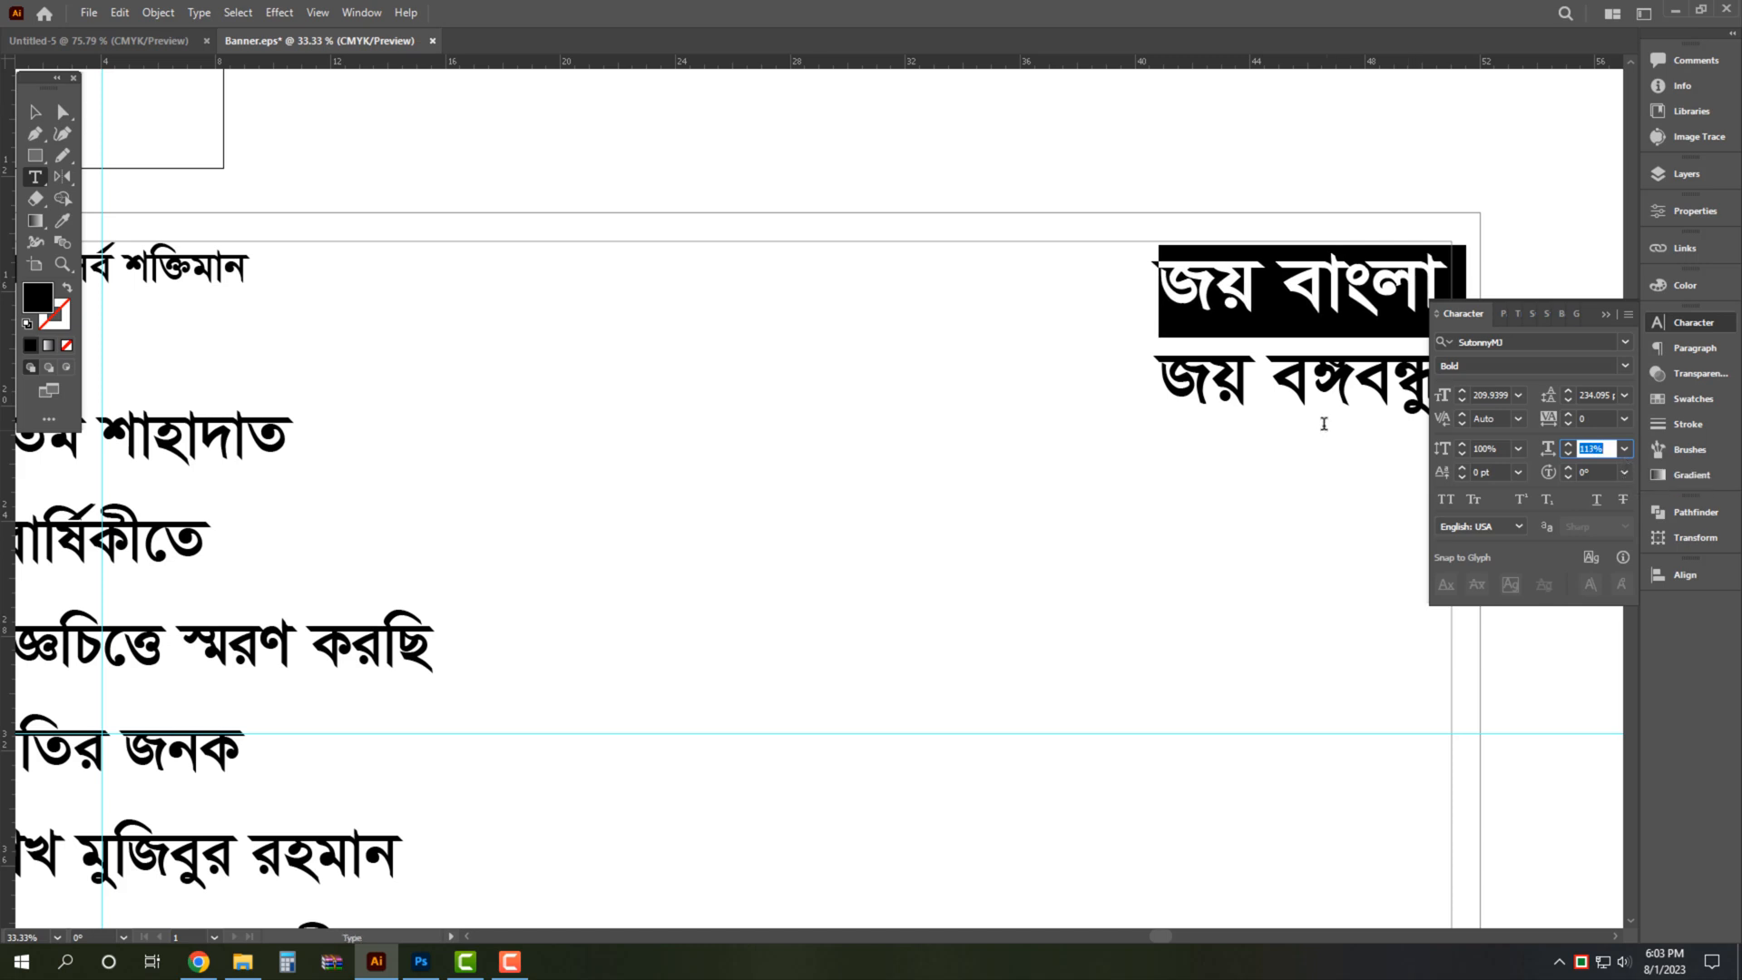
pyautogui.press('Escape')
# Draw a black square beside the "জয় বাংলা" line and rotate it 45° into a diamond.
pyautogui.click(43, 160)
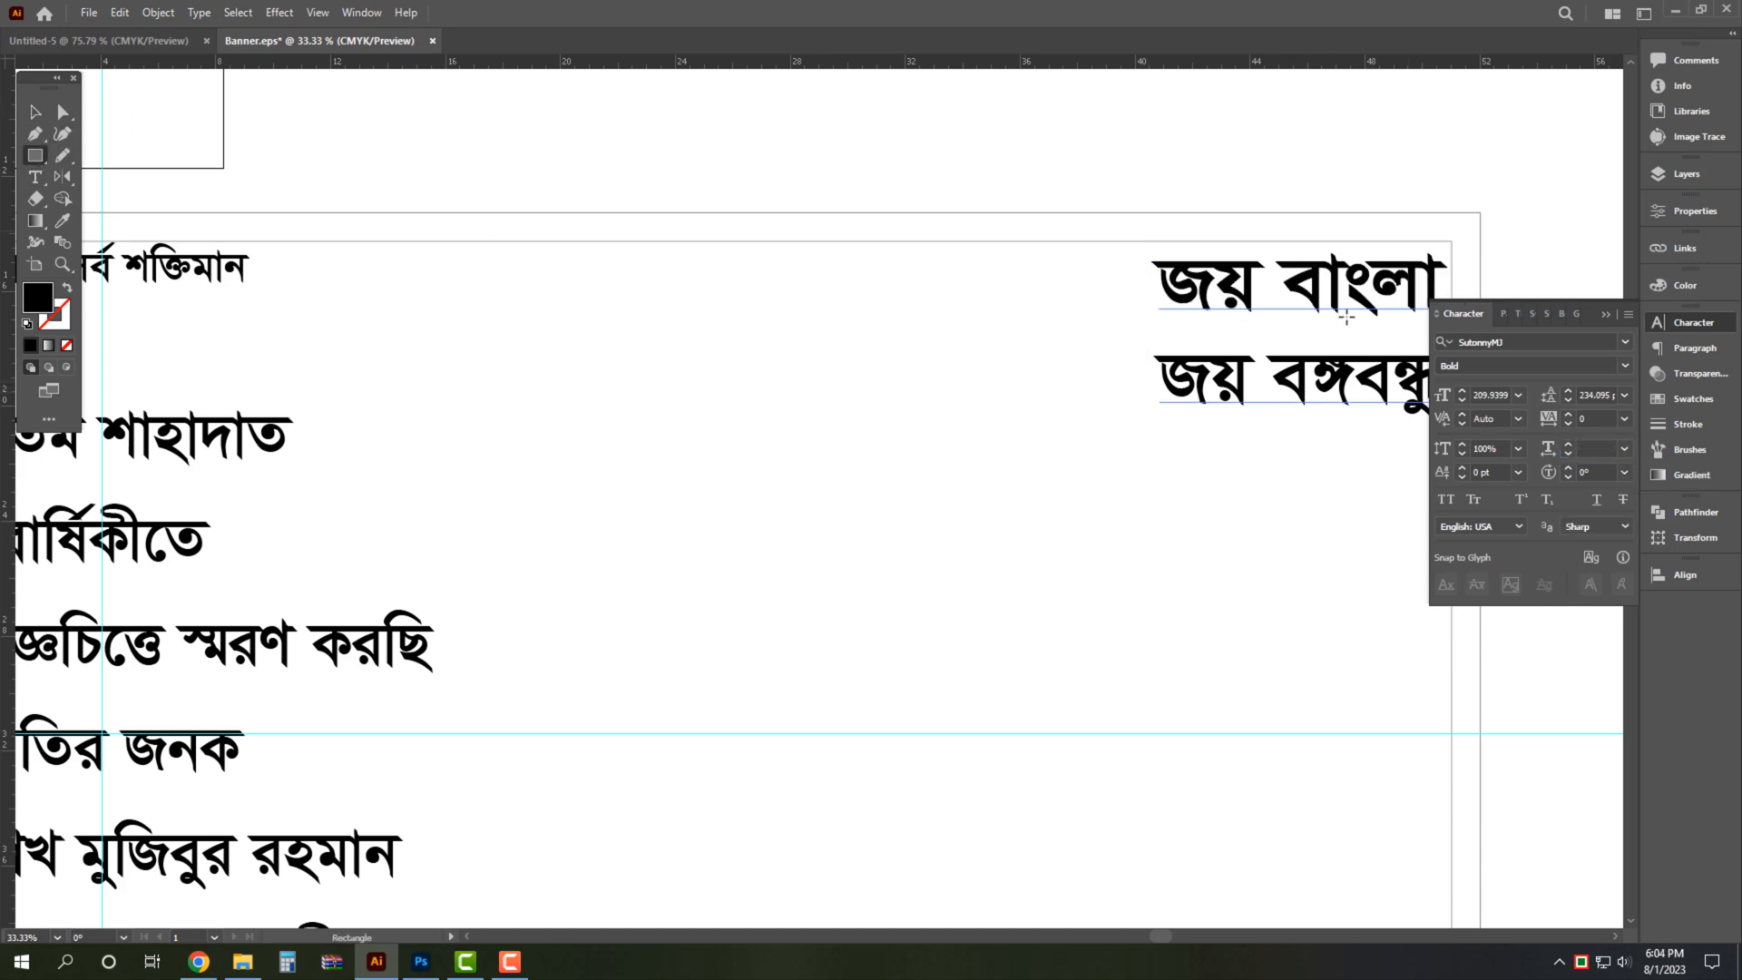
pyautogui.moveTo(1067, 254); pyautogui.dragTo(1139, 325)
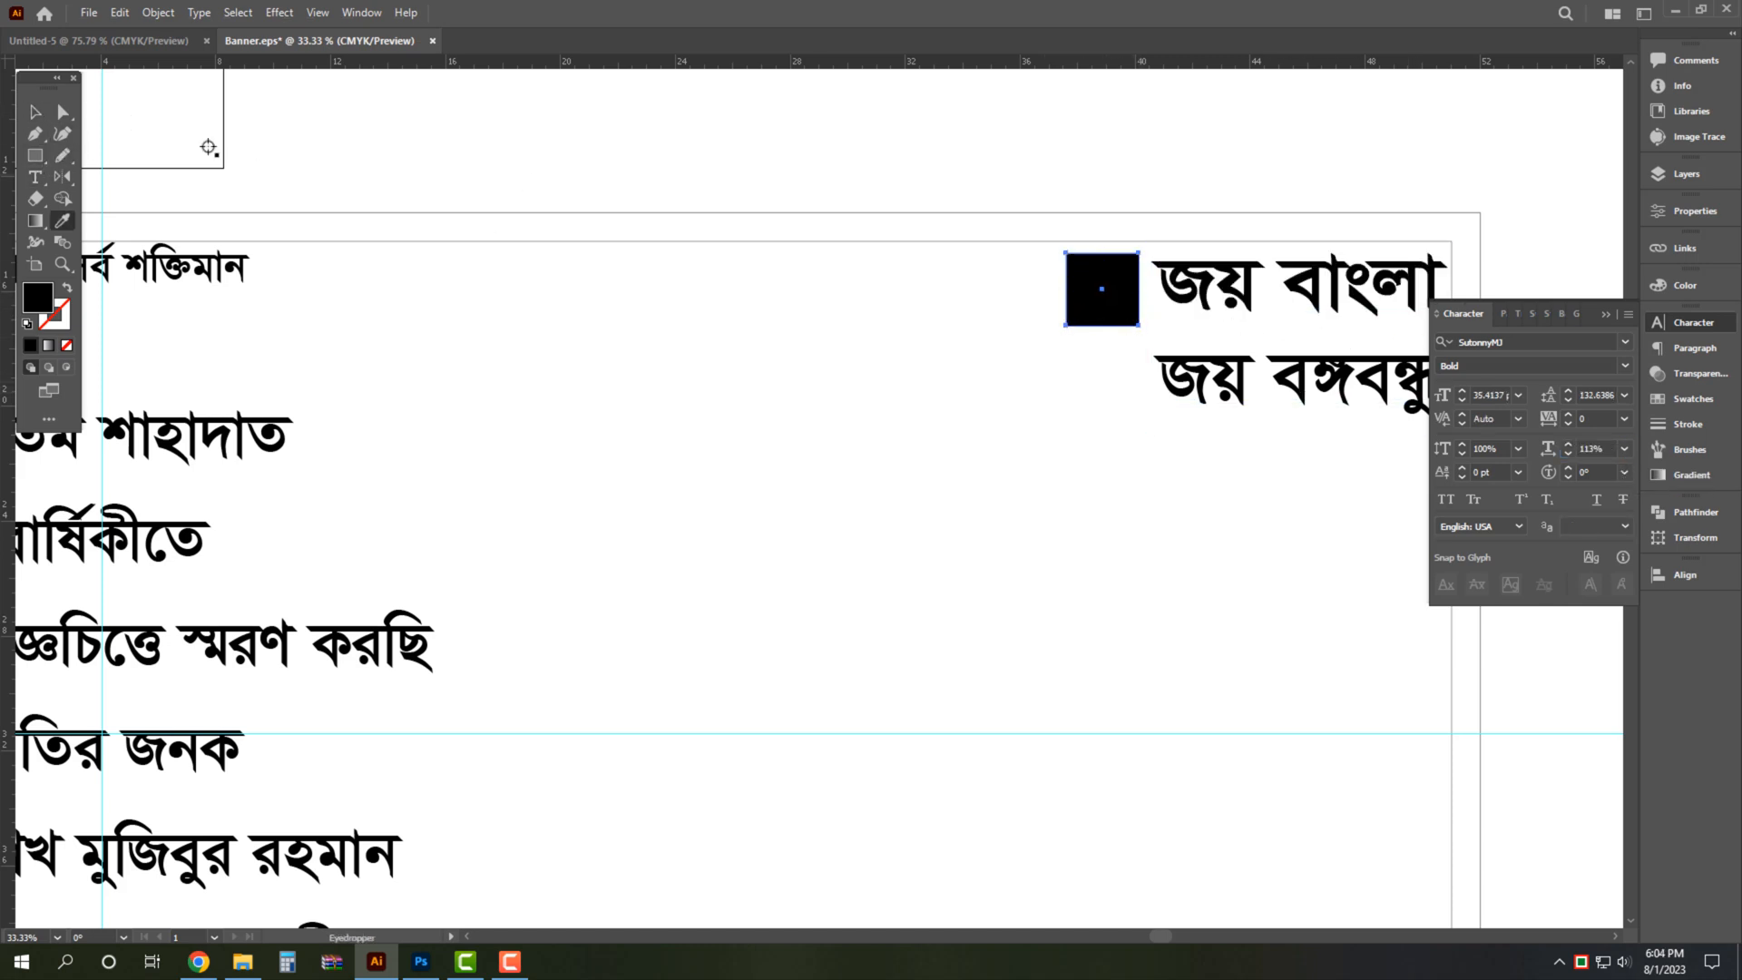
pyautogui.moveTo(1165, 244); pyautogui.dragTo(1341, 368)
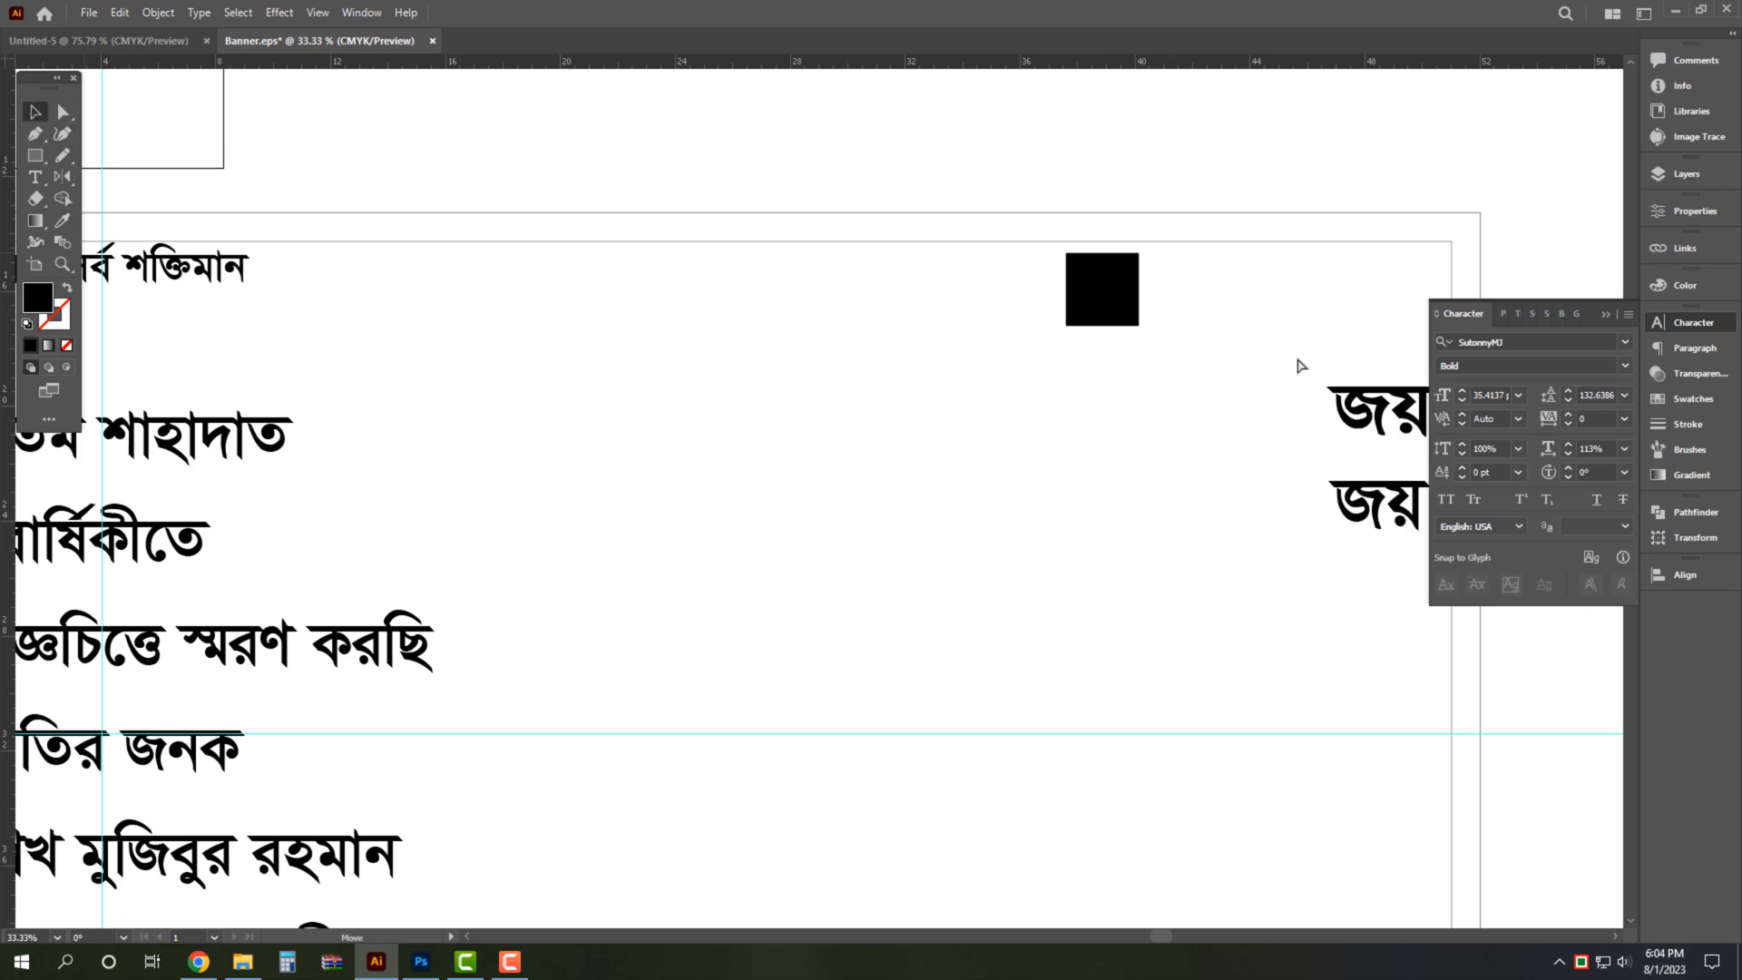
pyautogui.hotkey('ctrl', 'z')
pyautogui.moveTo(1233, 243); pyautogui.dragTo(1333, 259)
pyautogui.click(1073, 351)
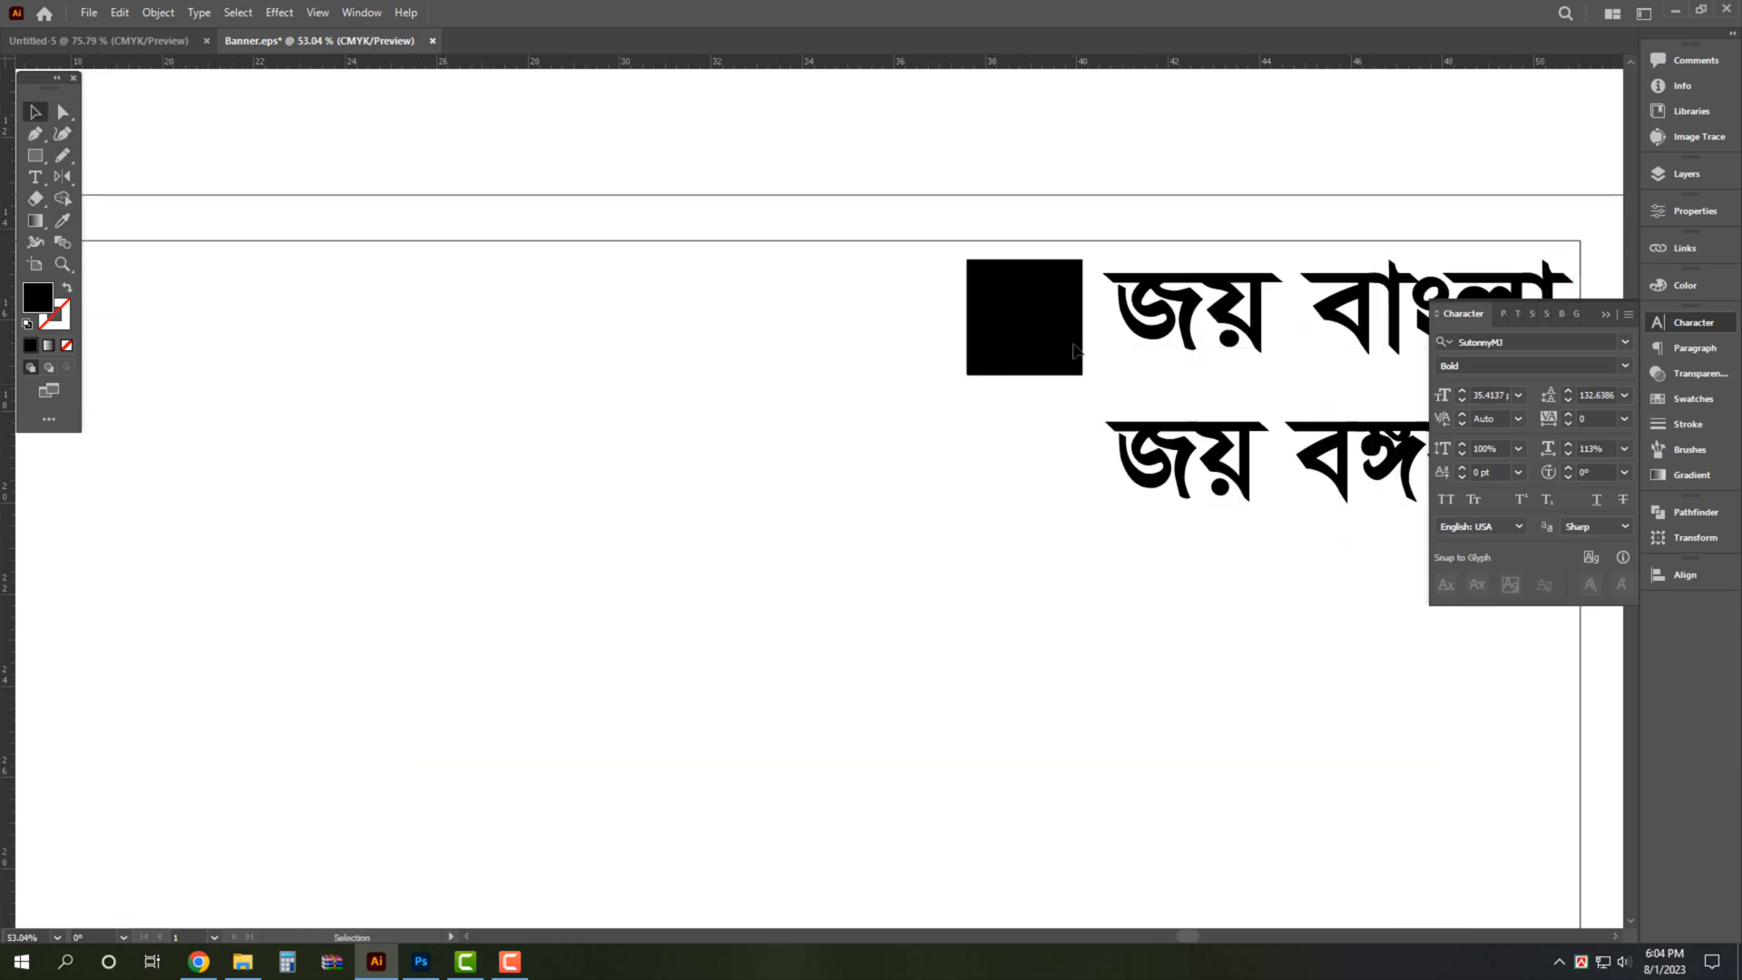
pyautogui.moveTo(1094, 326); pyautogui.dragTo(1095, 371)
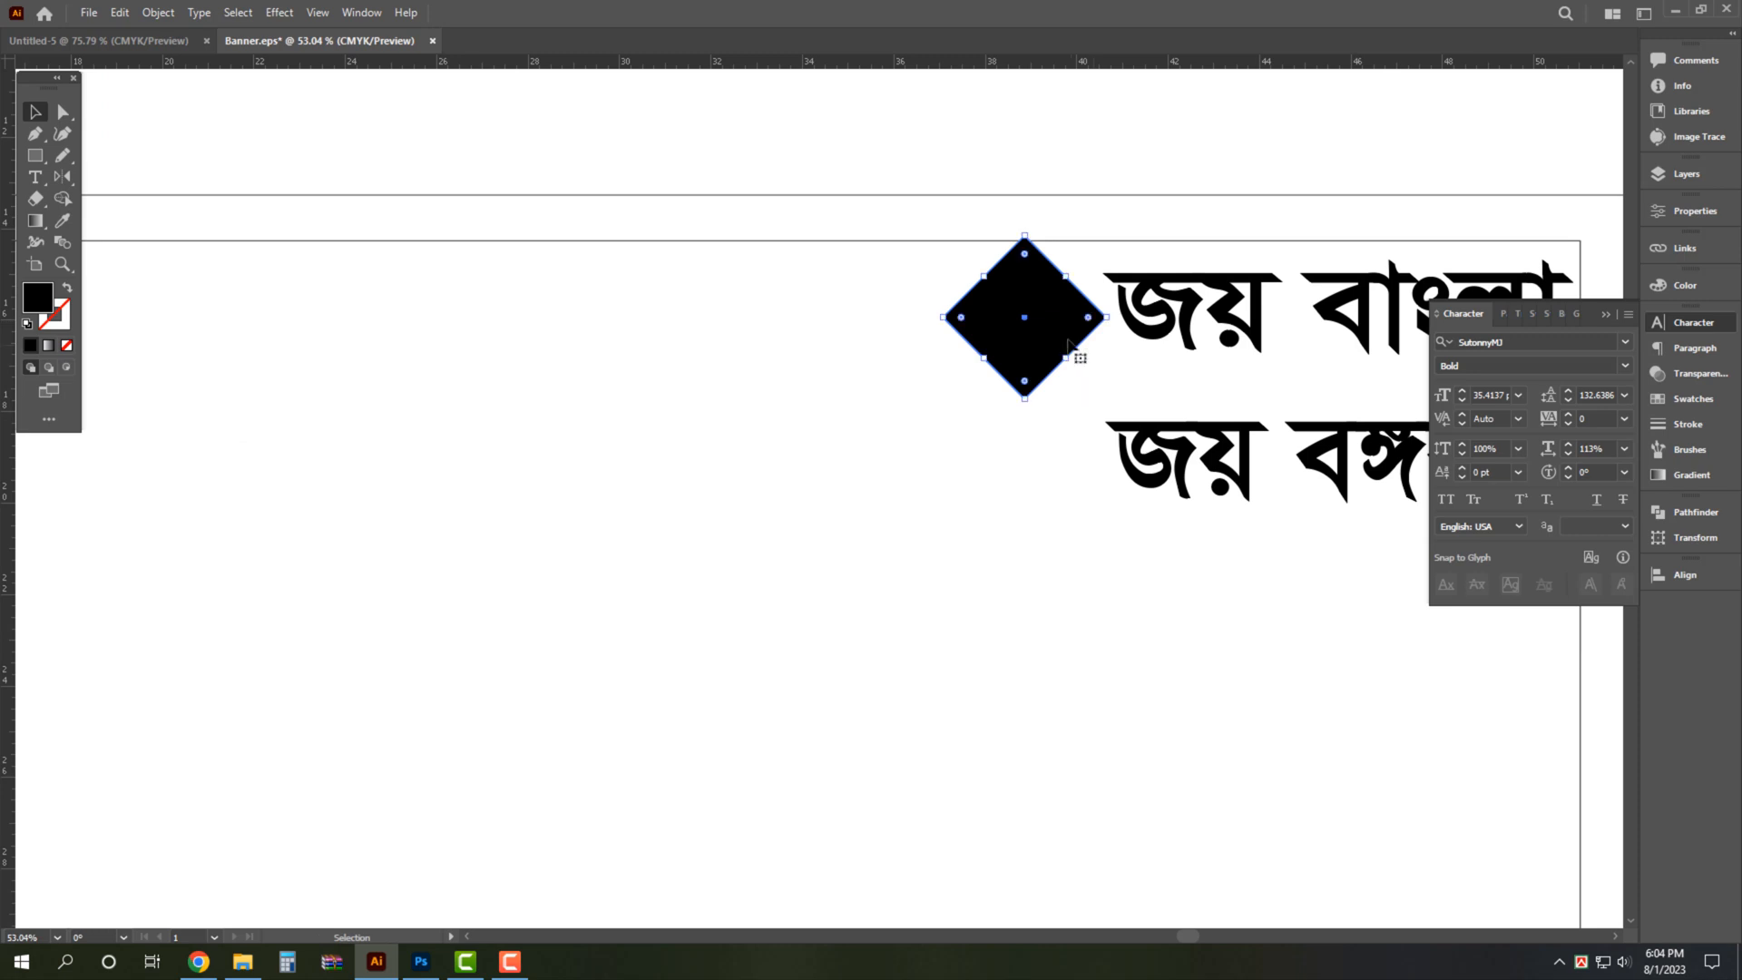
# Shrink the diamond, duplicate it horizontally with a partial overlap, and make the diamond nearest the slogan slightly larger.
pyautogui.moveTo(946, 317); pyautogui.dragTo(1059, 340)
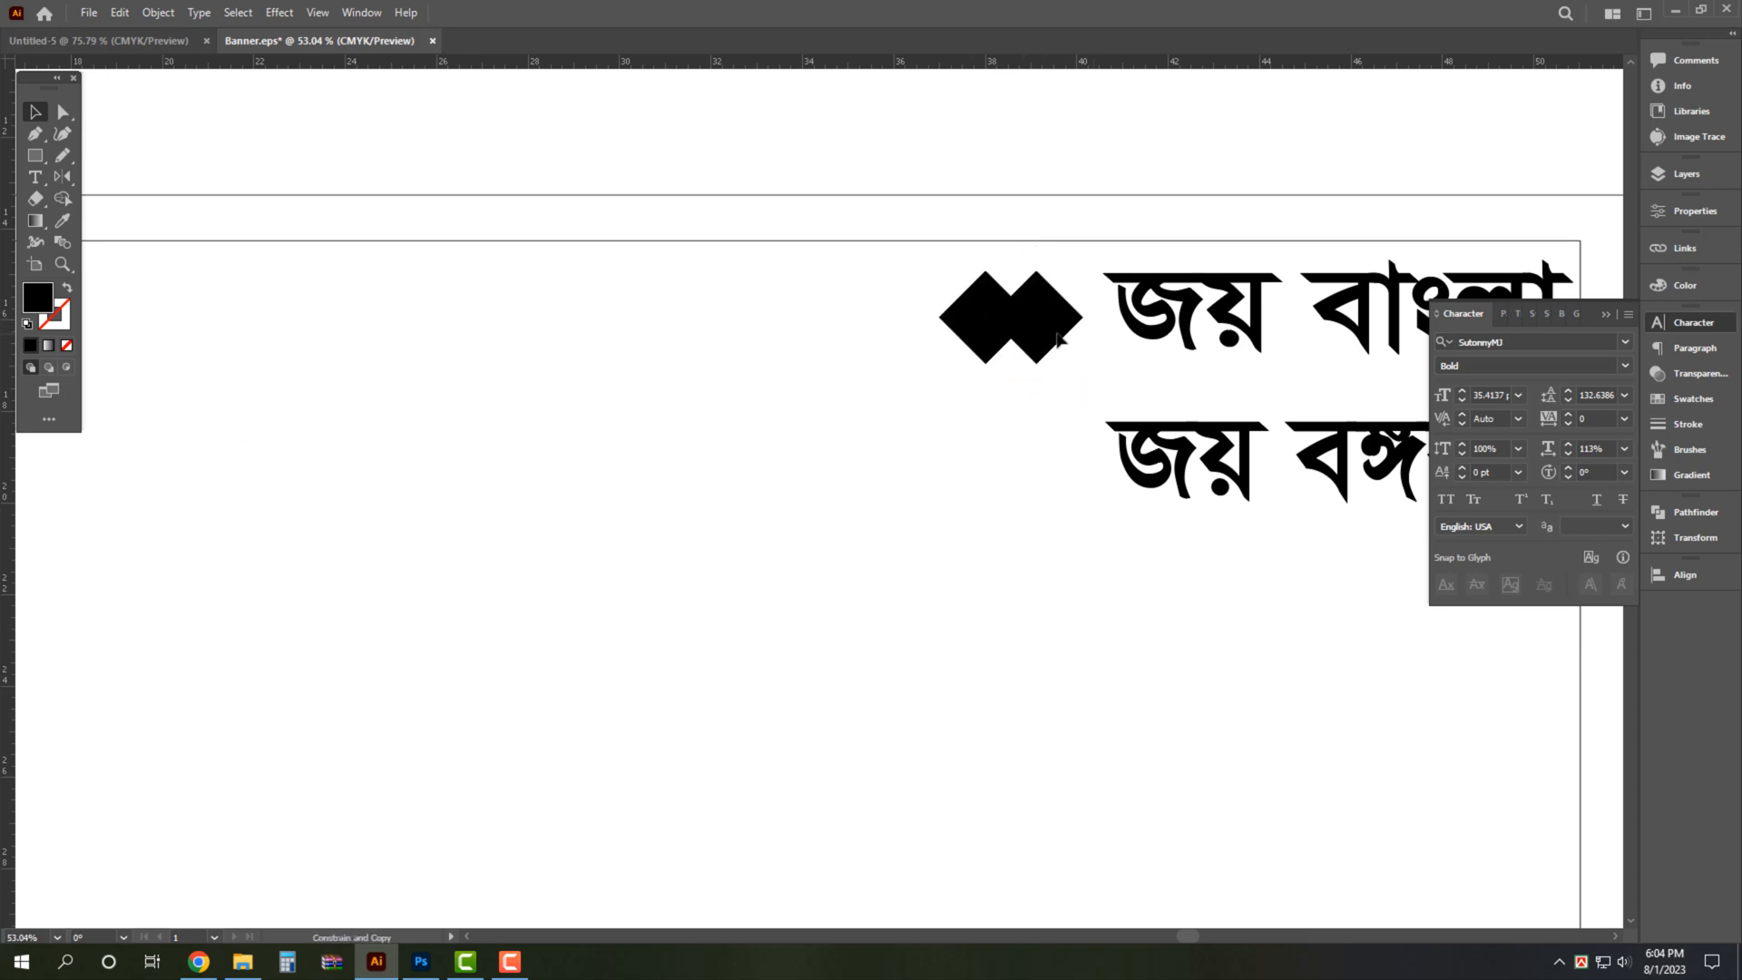
pyautogui.keyDown('shift'); pyautogui.click(975, 316); pyautogui.keyUp('shift')
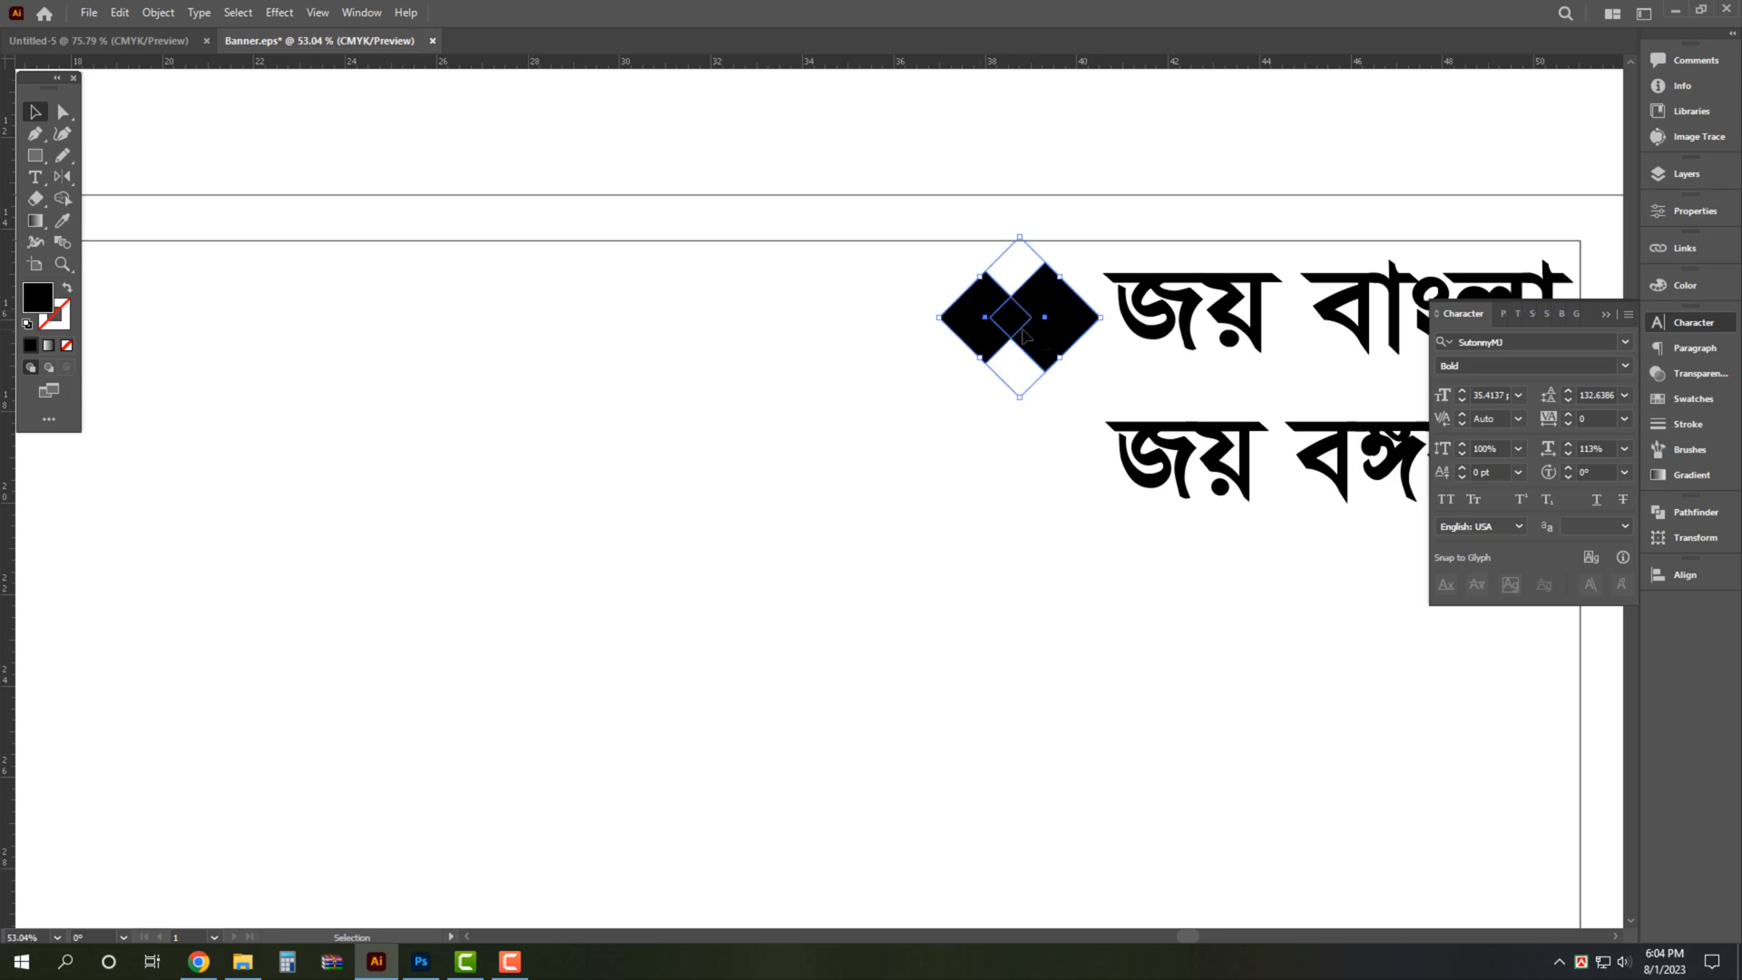
pyautogui.click(1039, 413)
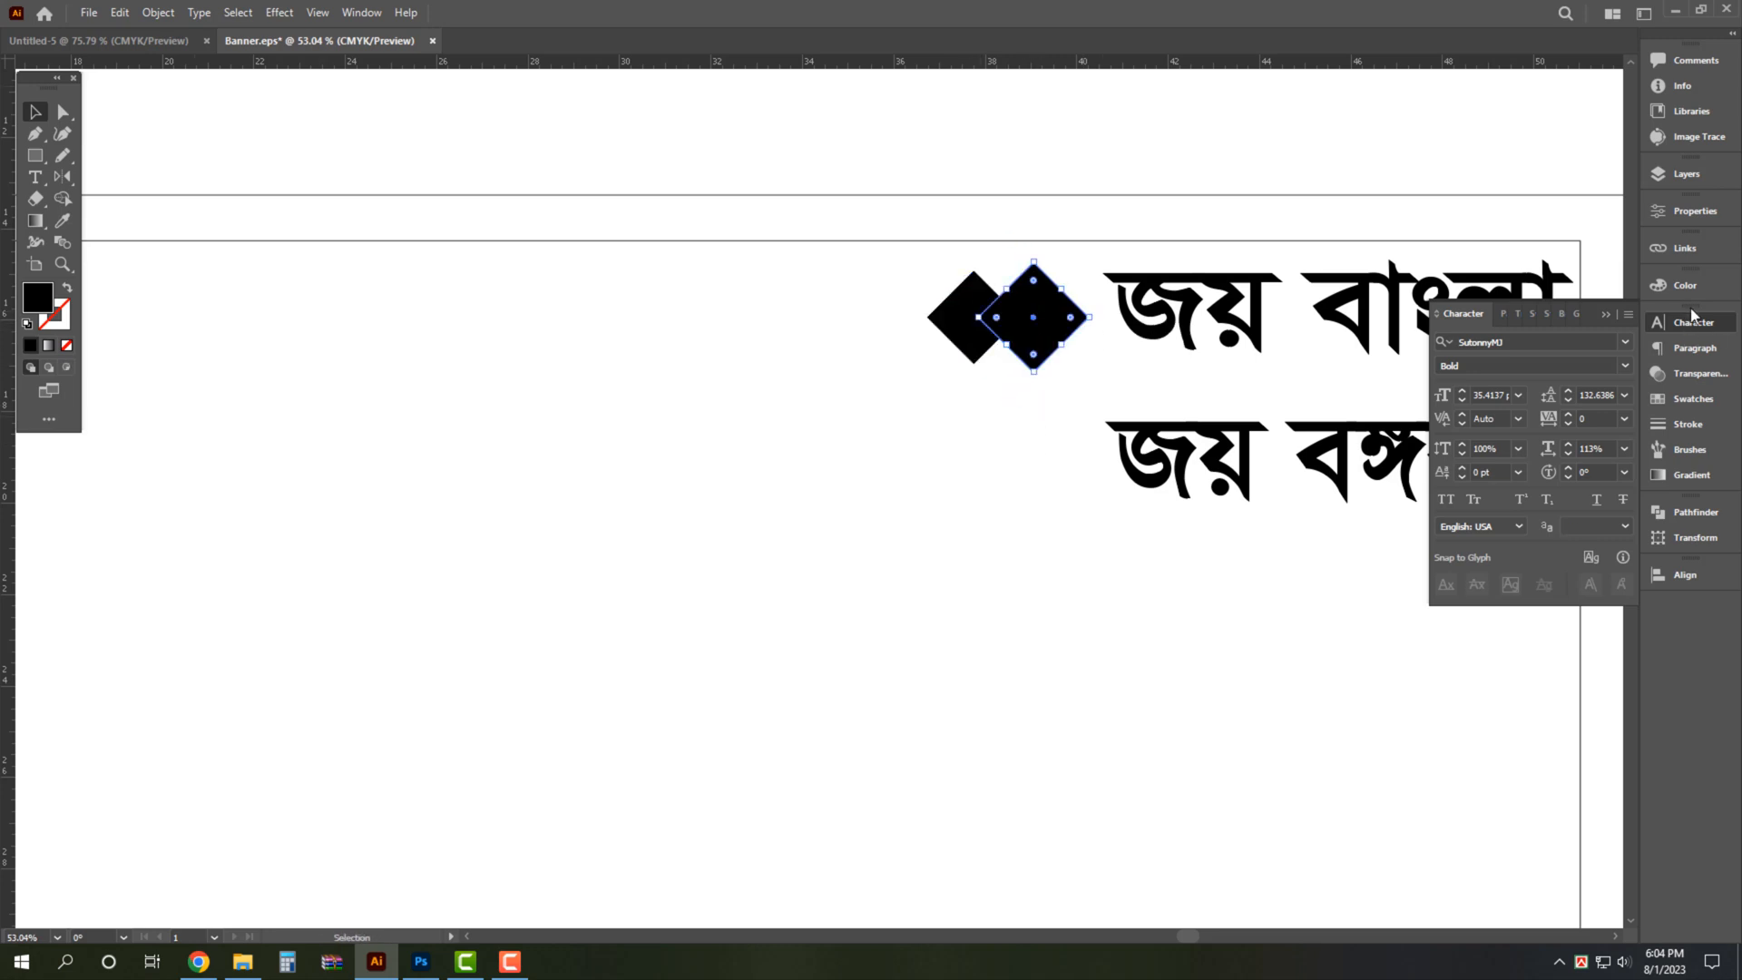
# Fill the larger diamond with 50% black and copy the diamond pair straight down beside "জয় বঙ্গবন্ধু".
pyautogui.click(1684, 285)
pyautogui.write('5')
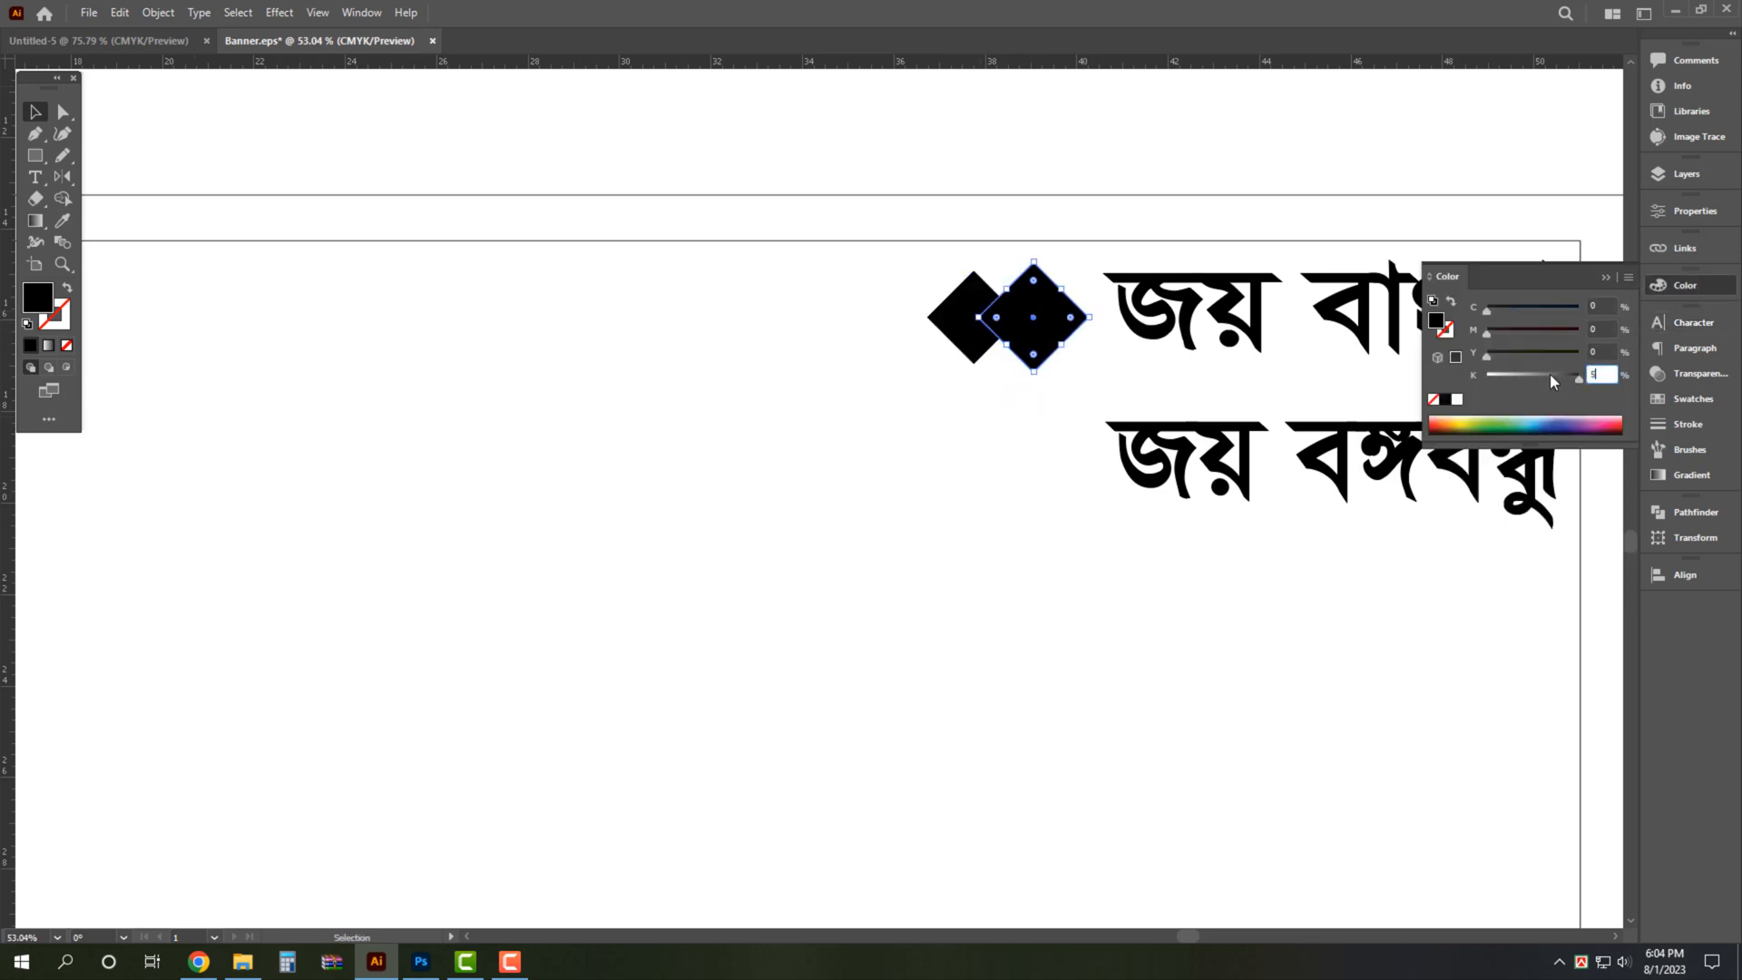
pyautogui.write('0')
pyautogui.press('Return')
pyautogui.moveTo(872, 385); pyautogui.dragTo(1035, 310)
pyautogui.moveTo(1036, 311); pyautogui.dragTo(1050, 456)
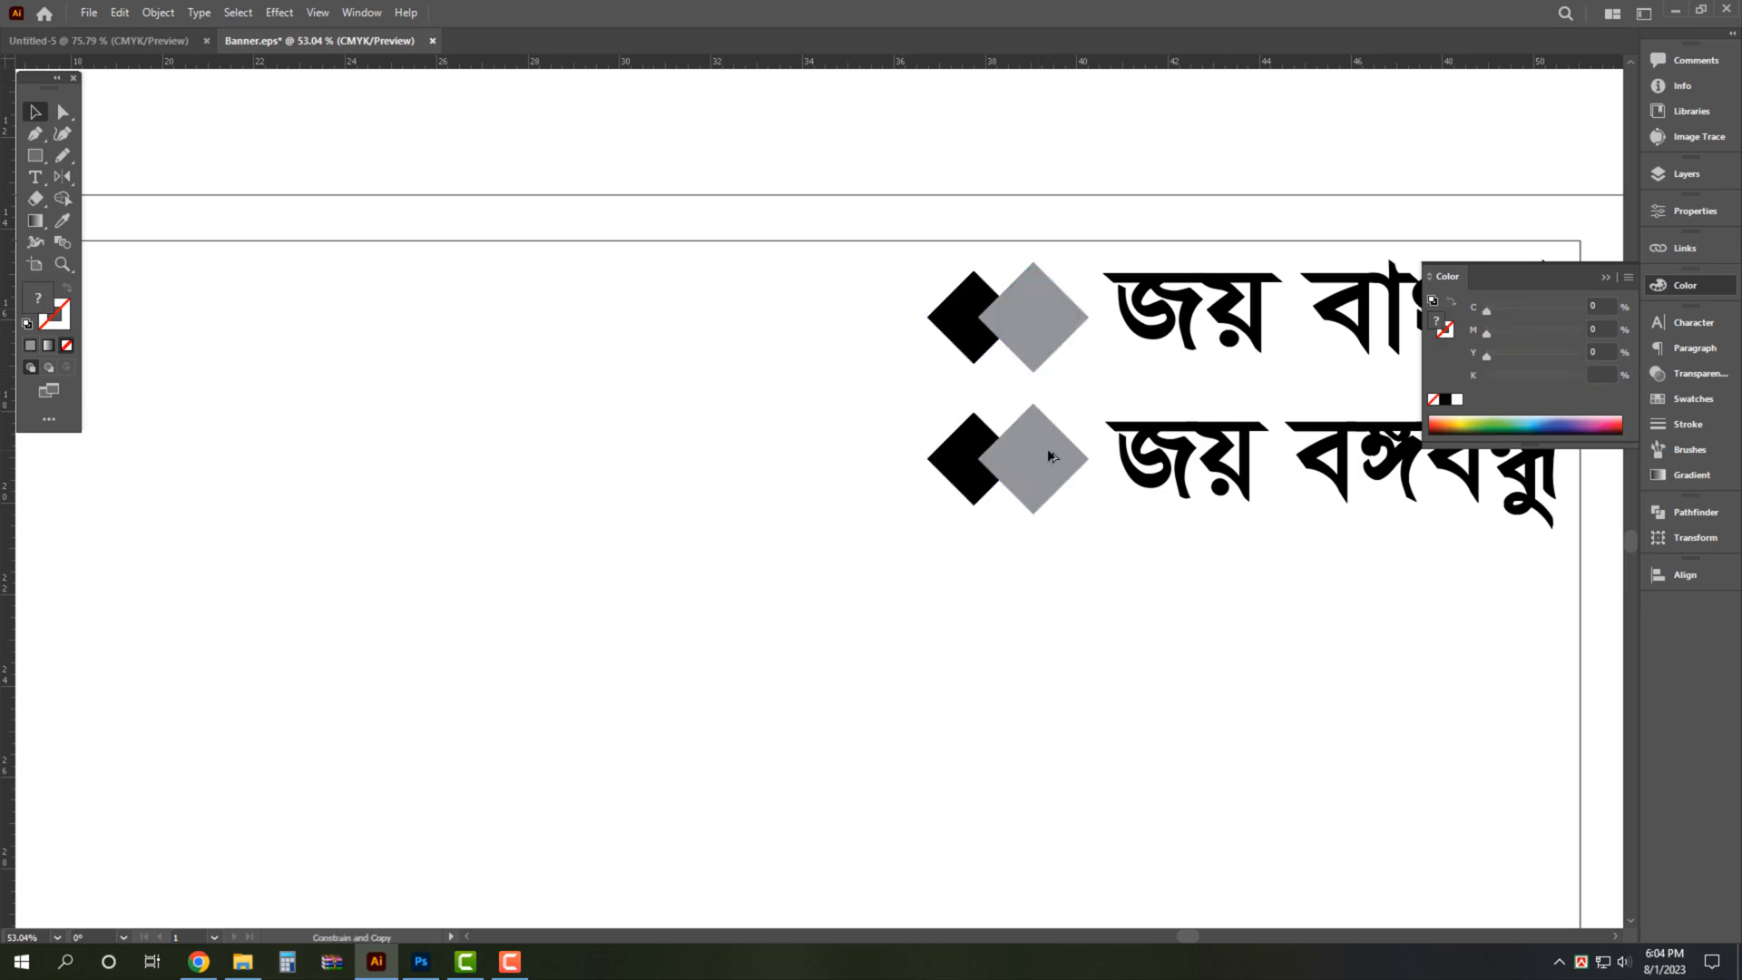
# Scale the two-line slogan and its diamond bullets down together within the inner frame's upper-right corner.
pyautogui.click(1097, 665)
pyautogui.moveTo(1018, 520); pyautogui.dragTo(1098, 443)
pyautogui.moveTo(1041, 457); pyautogui.dragTo(1125, 367)
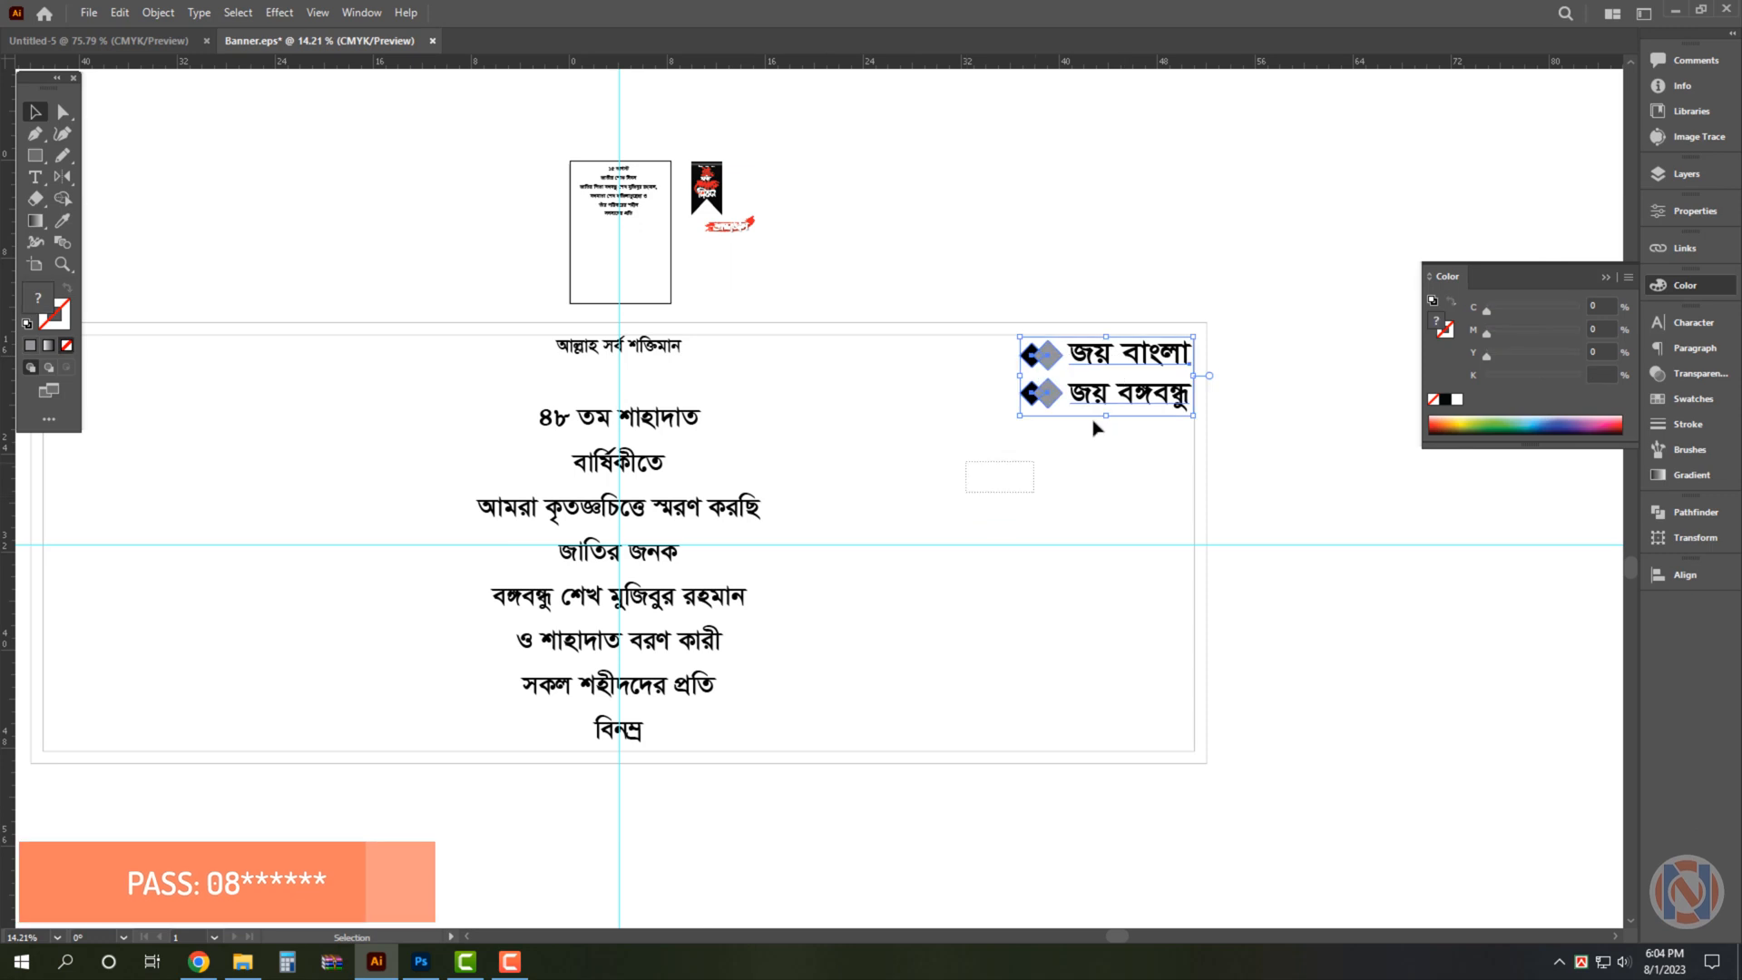
pyautogui.moveTo(1020, 417); pyautogui.dragTo(1054, 402)
pyautogui.click(1011, 478)
pyautogui.moveTo(1011, 478); pyautogui.dragTo(915, 541)
pyautogui.moveTo(914, 541); pyautogui.dragTo(959, 541)
pyautogui.moveTo(547, 572); pyautogui.dragTo(634, 604)
pyautogui.moveTo(635, 617); pyautogui.dragTo(607, 567)
pyautogui.click(784, 358)
pyautogui.click(499, 794)
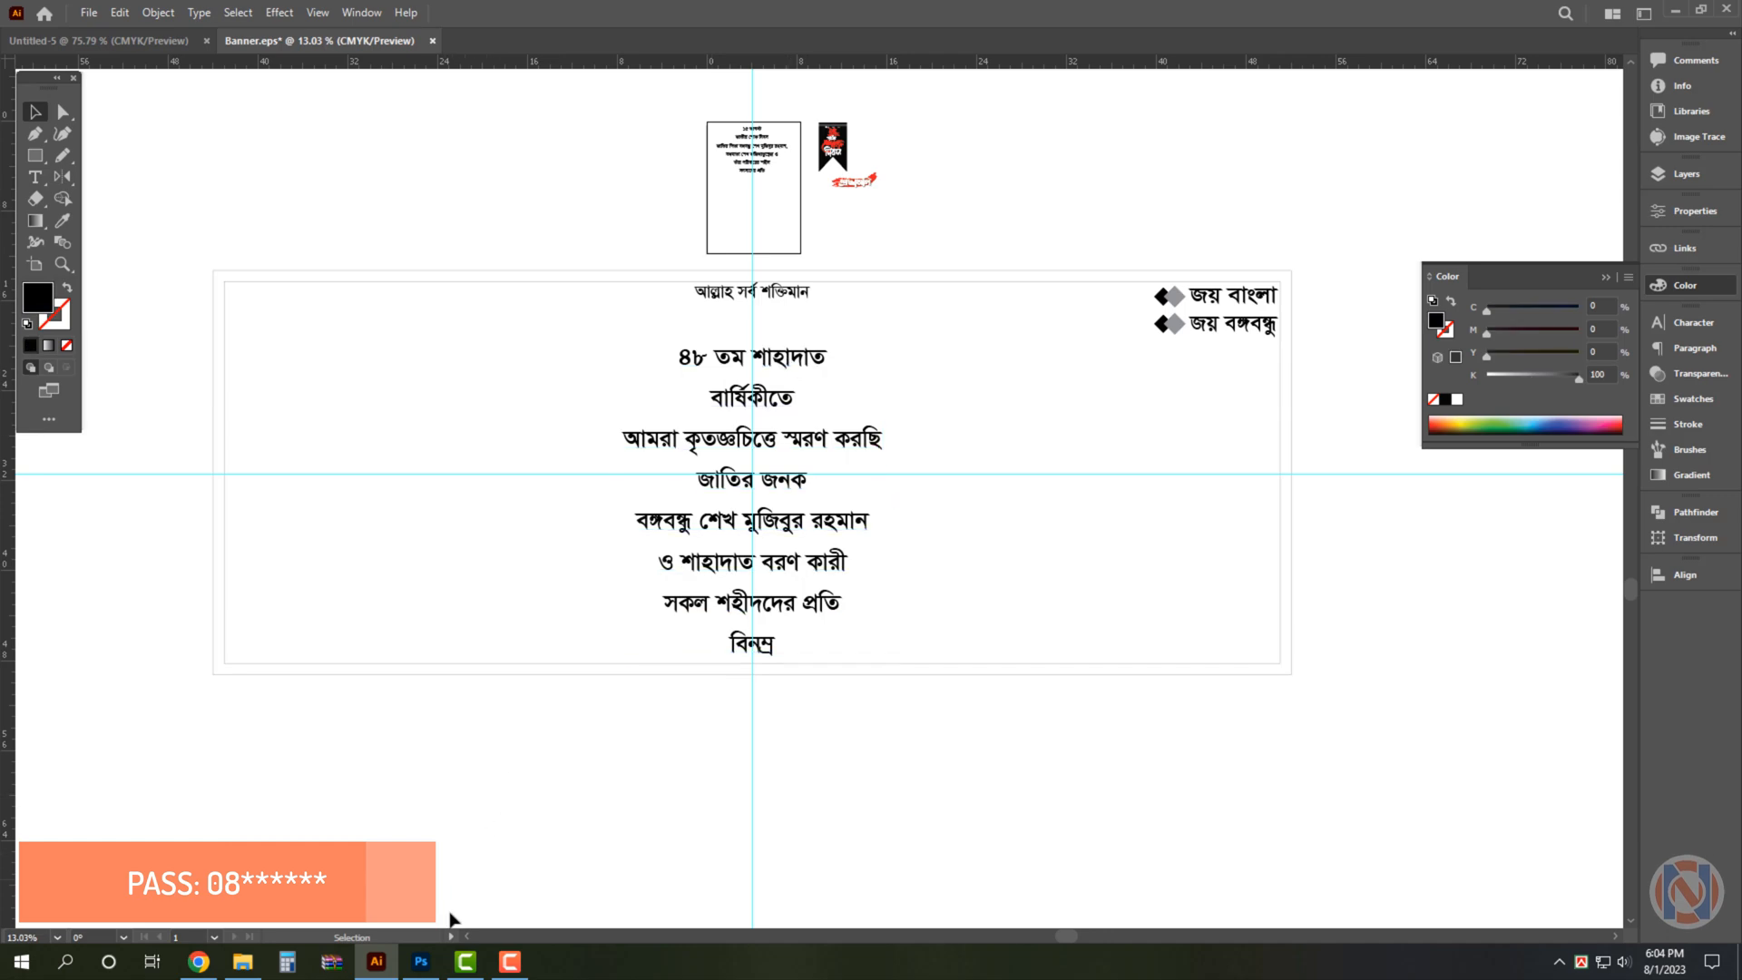
# Switch to Chrome, go to google.com and search for "bongobondhu".
pyautogui.click(199, 962)
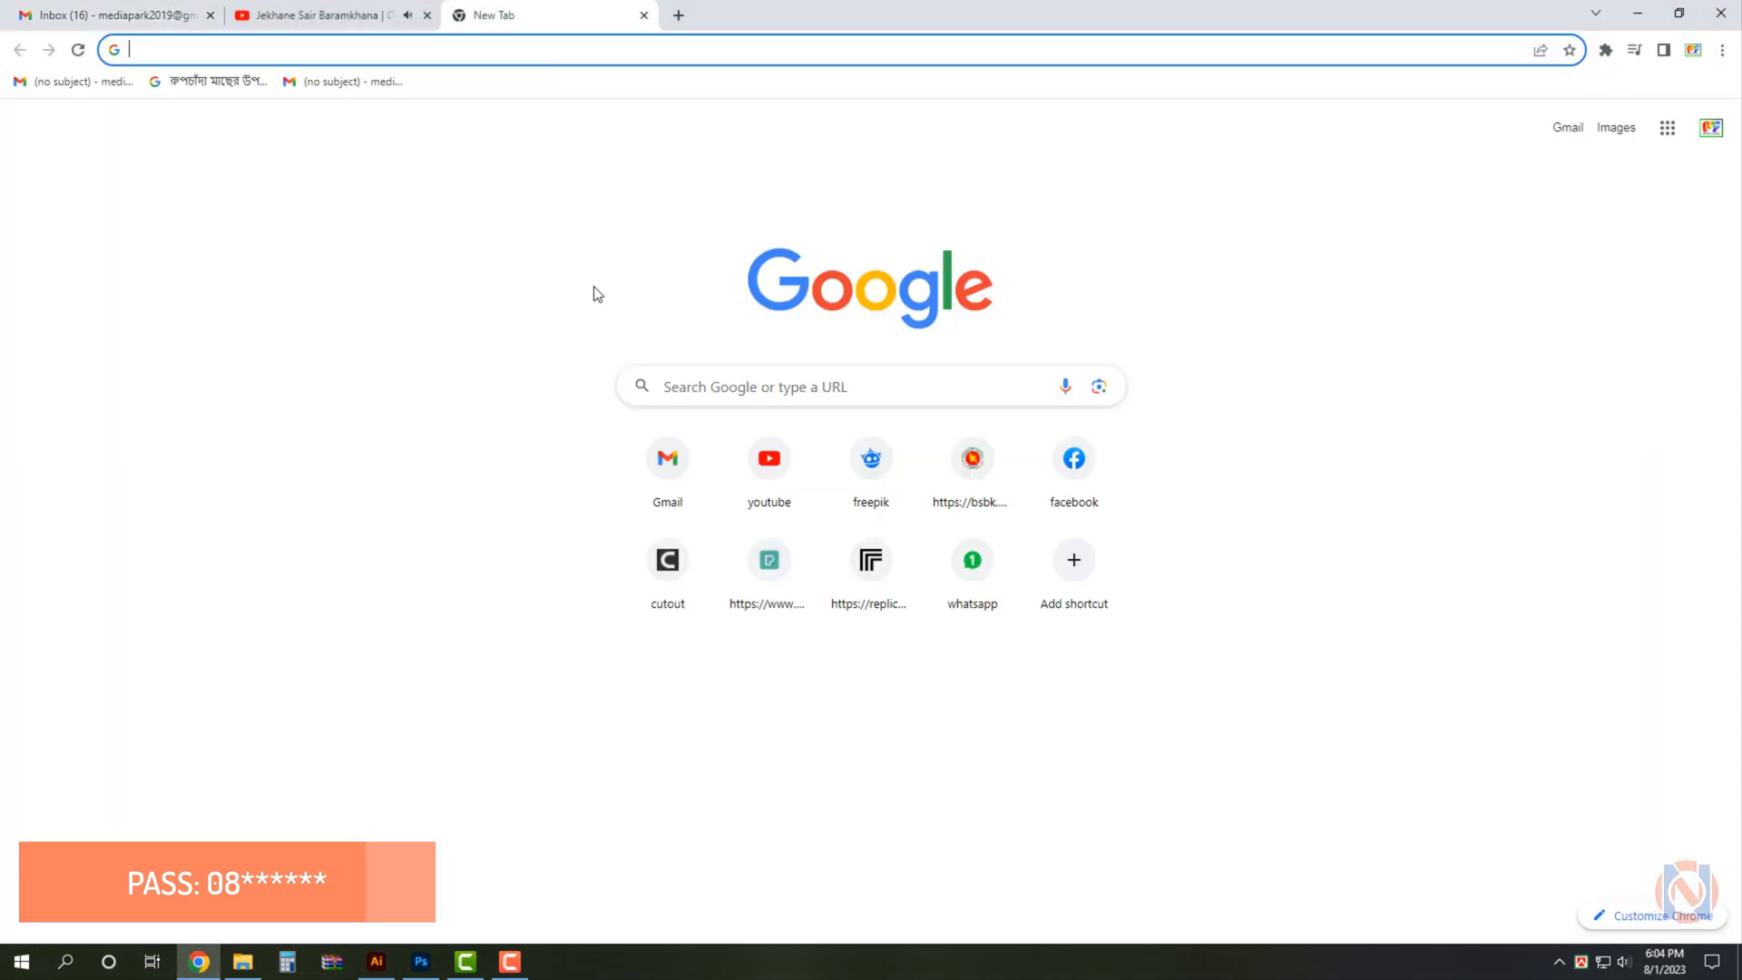
pyautogui.write('google.com')
pyautogui.press('Return')
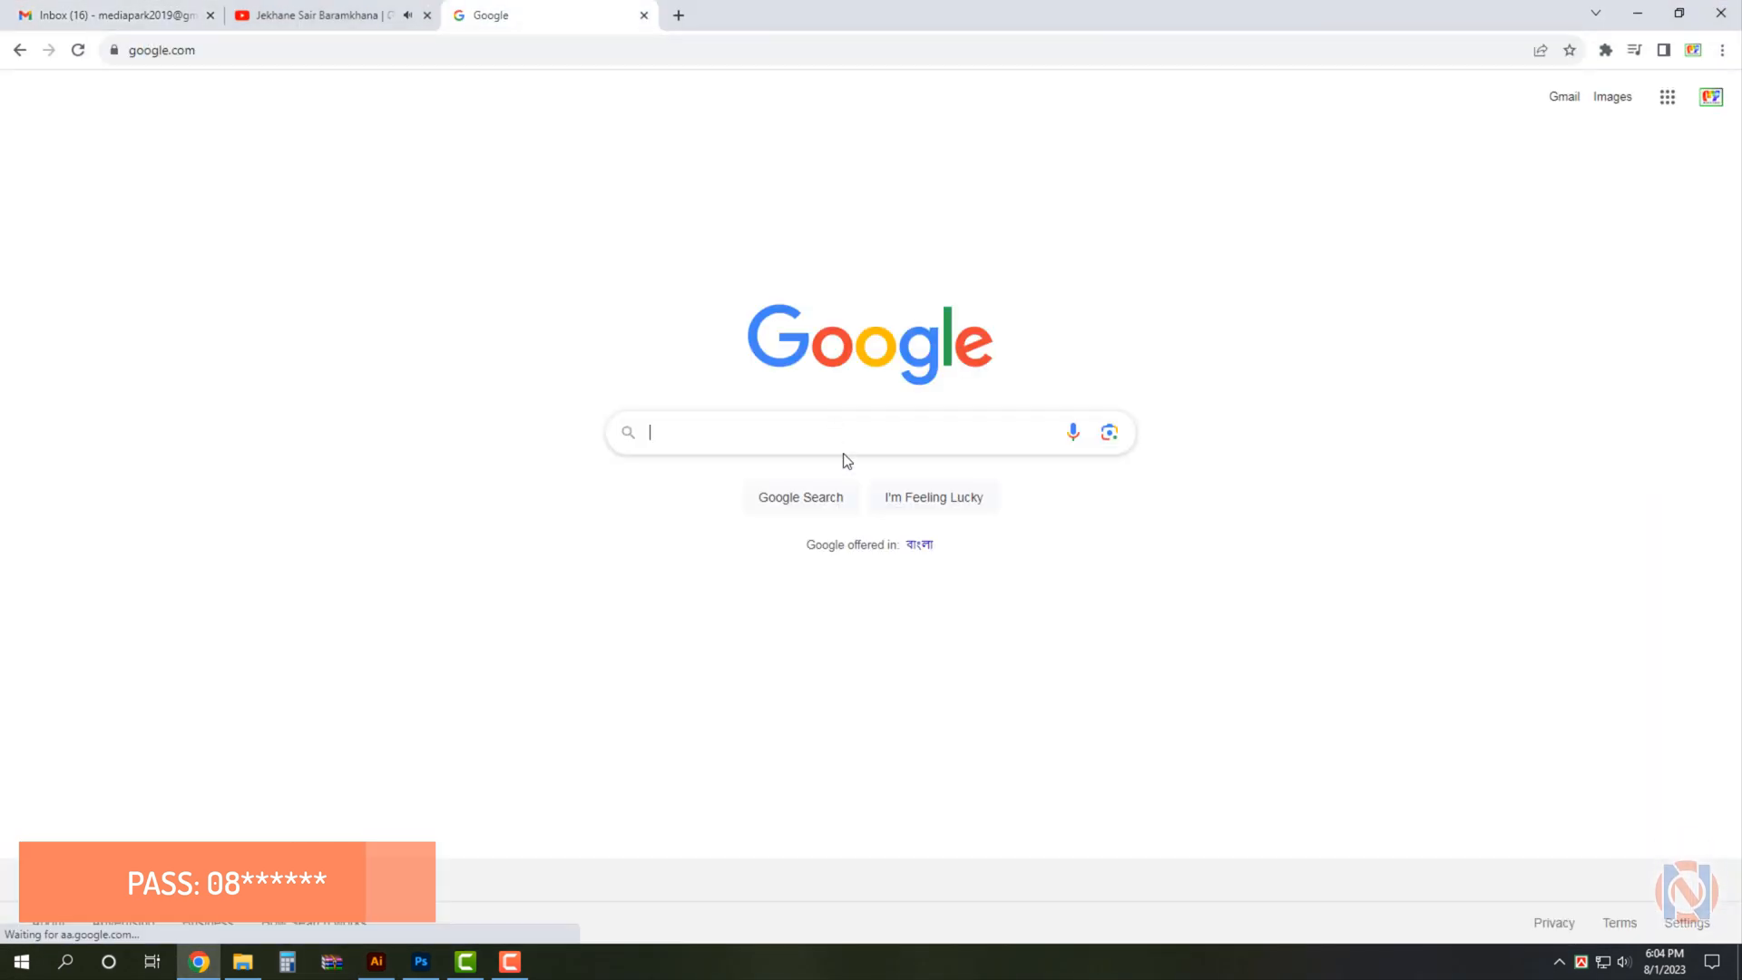
pyautogui.write('b')
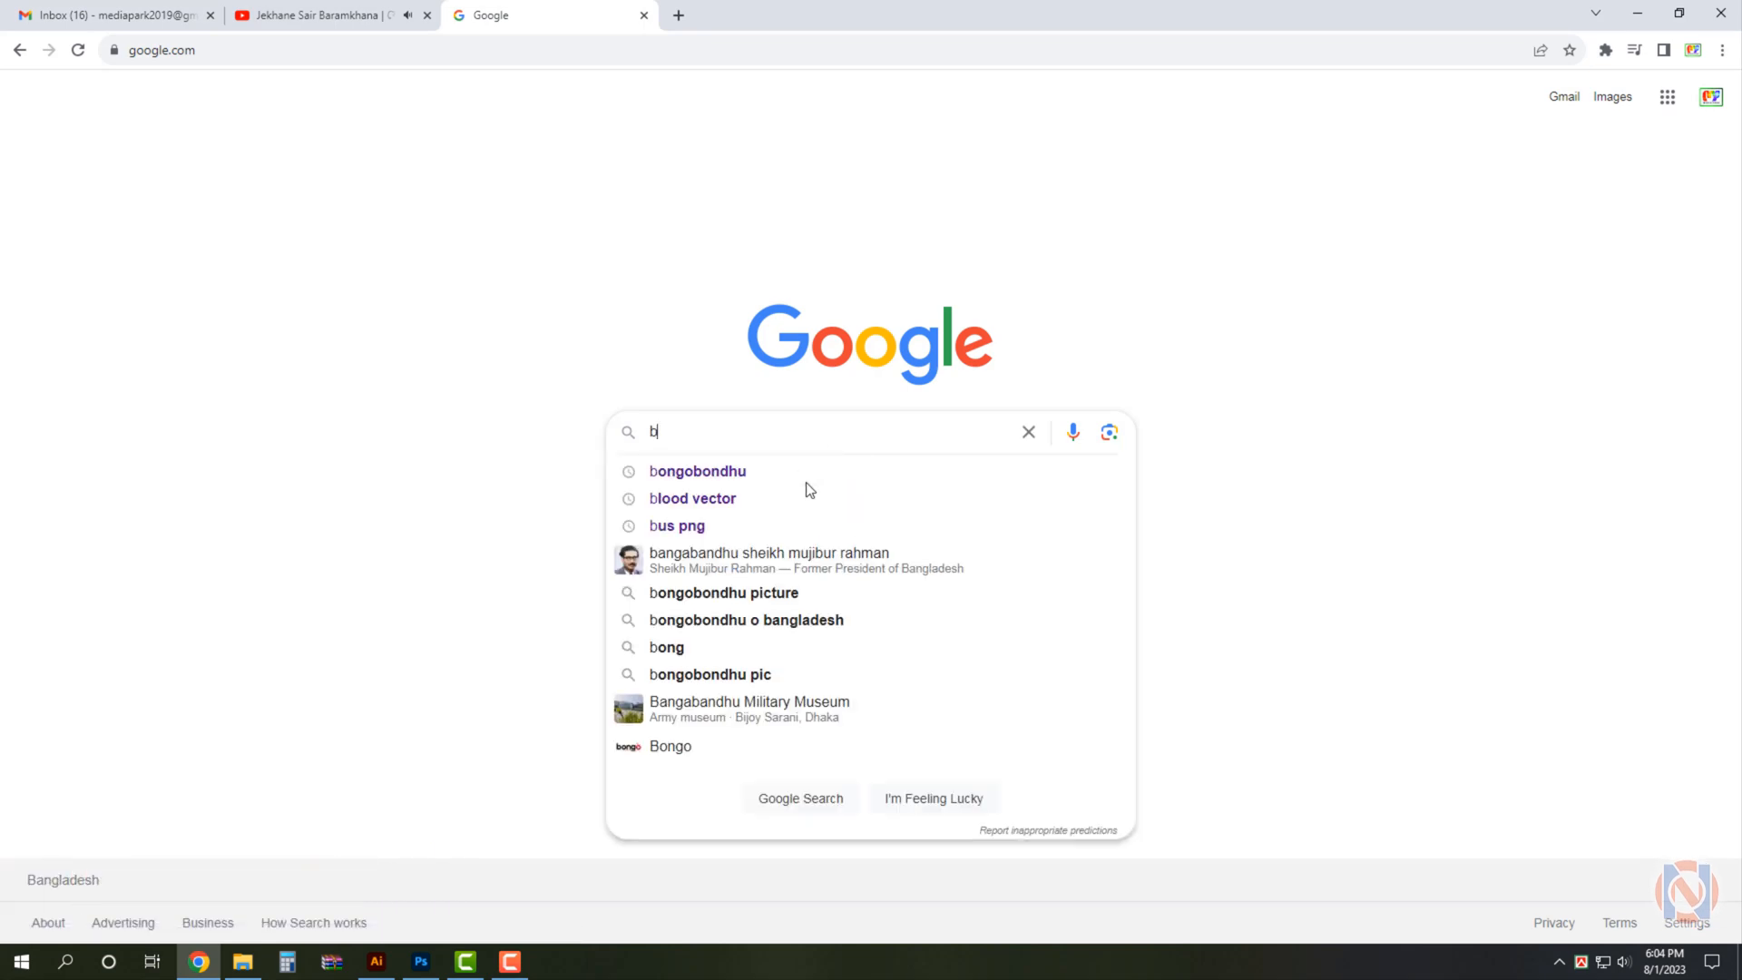
pyautogui.click(784, 474)
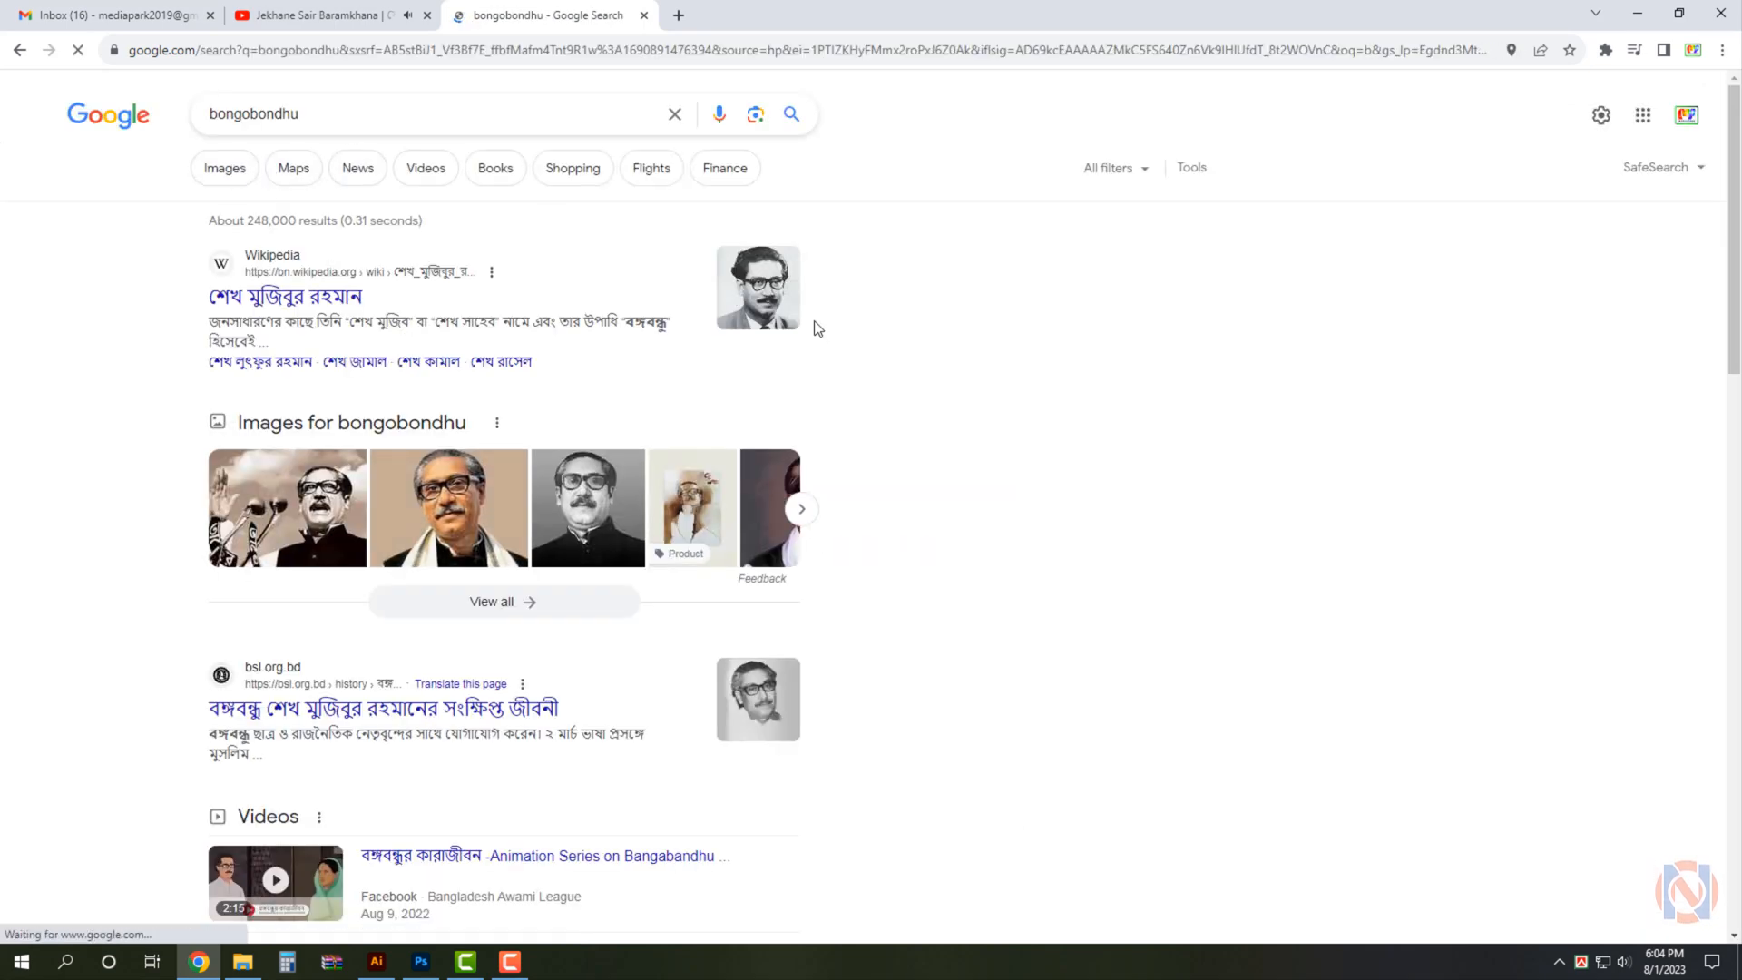
# Show the image results and open the source page of Daily Janakantha's colourful painted portrait.
pyautogui.scroll(-3, 1202, 632)
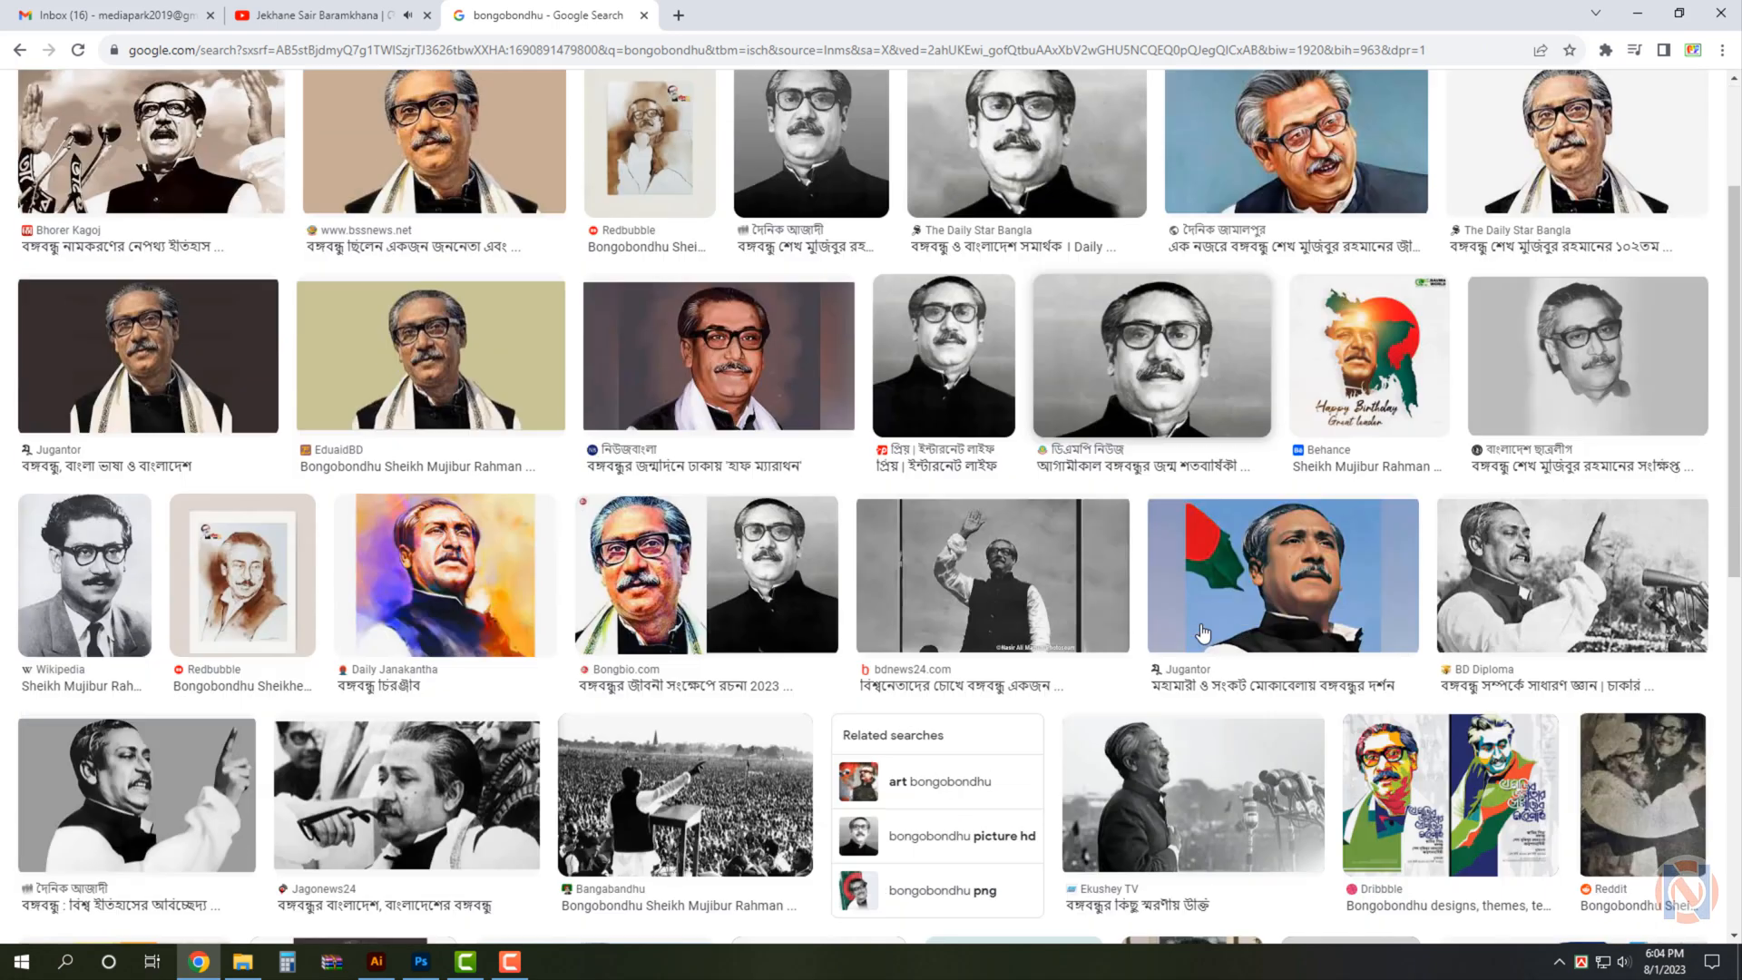
pyautogui.click(444, 545)
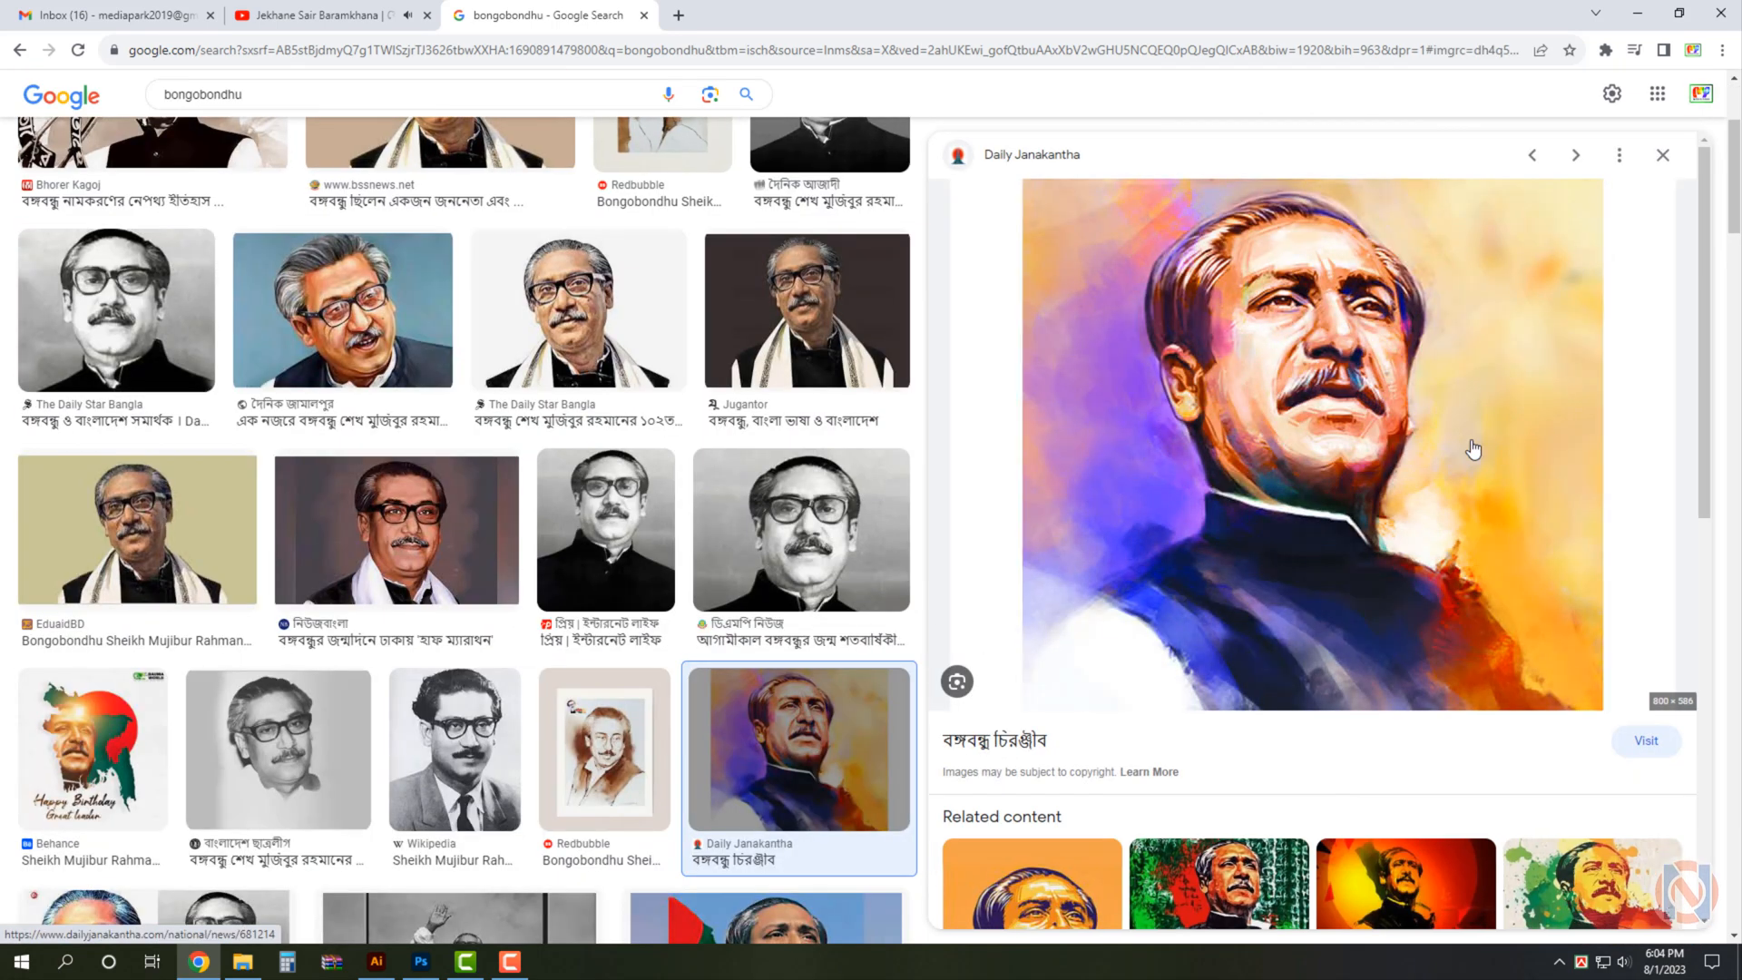
pyautogui.scroll(-5, 1517, 685)
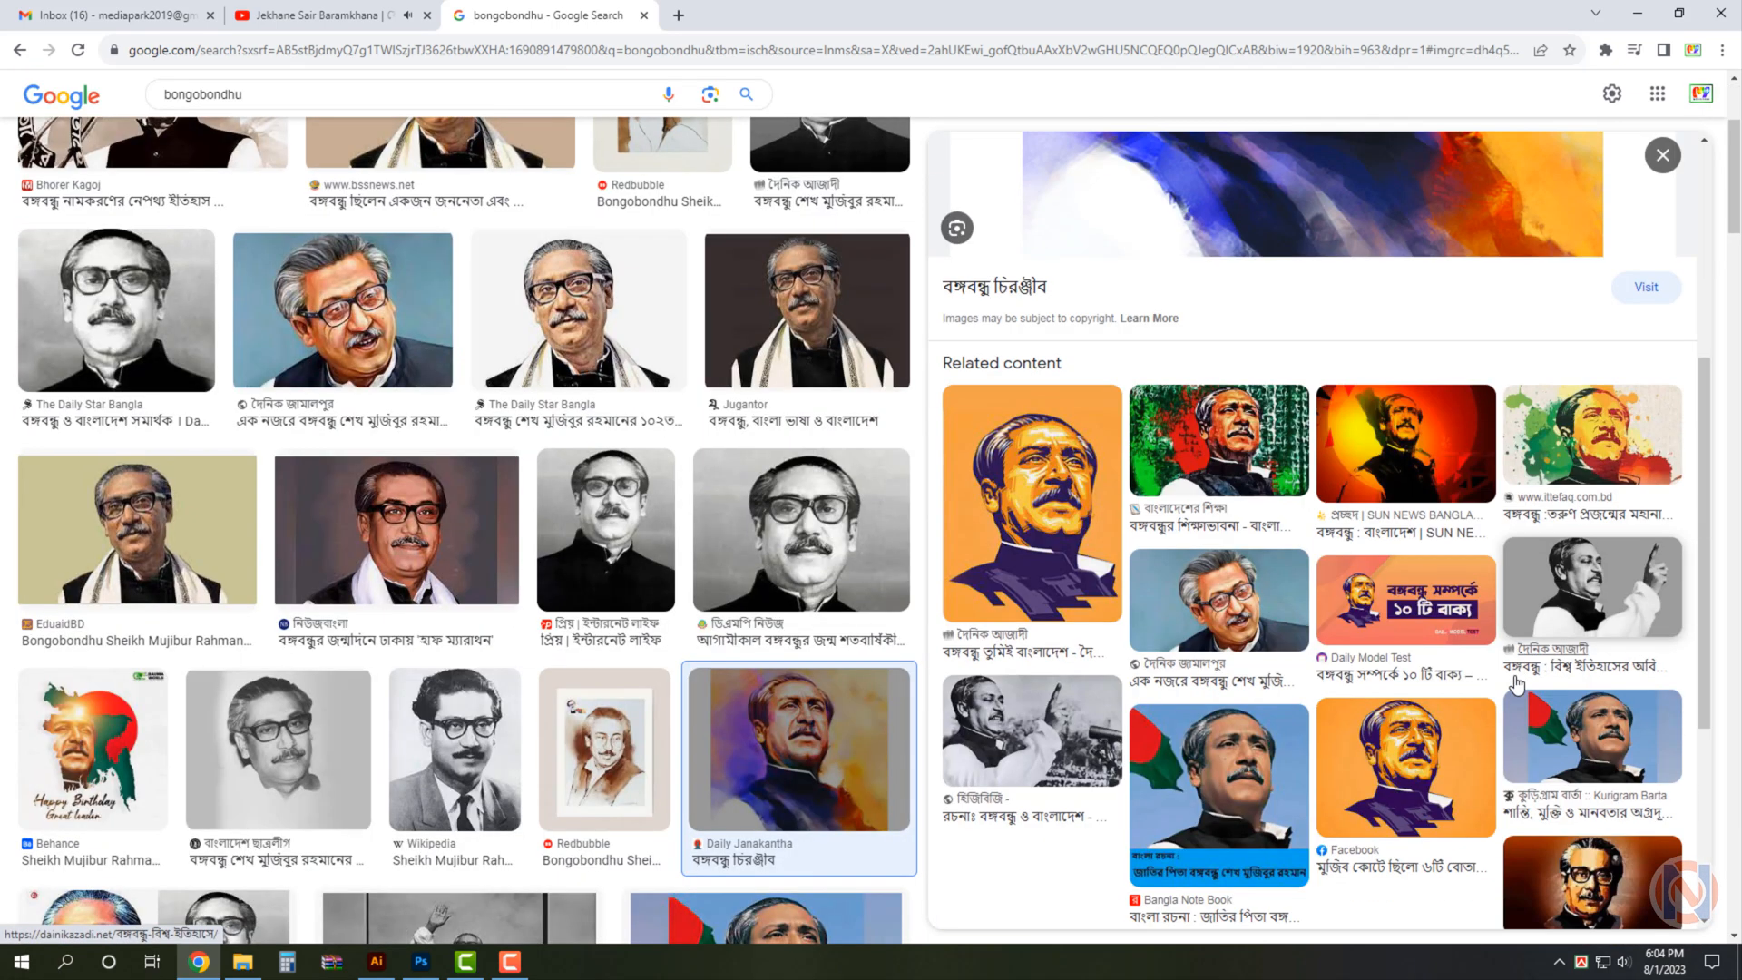
pyautogui.scroll(5, 1484, 565)
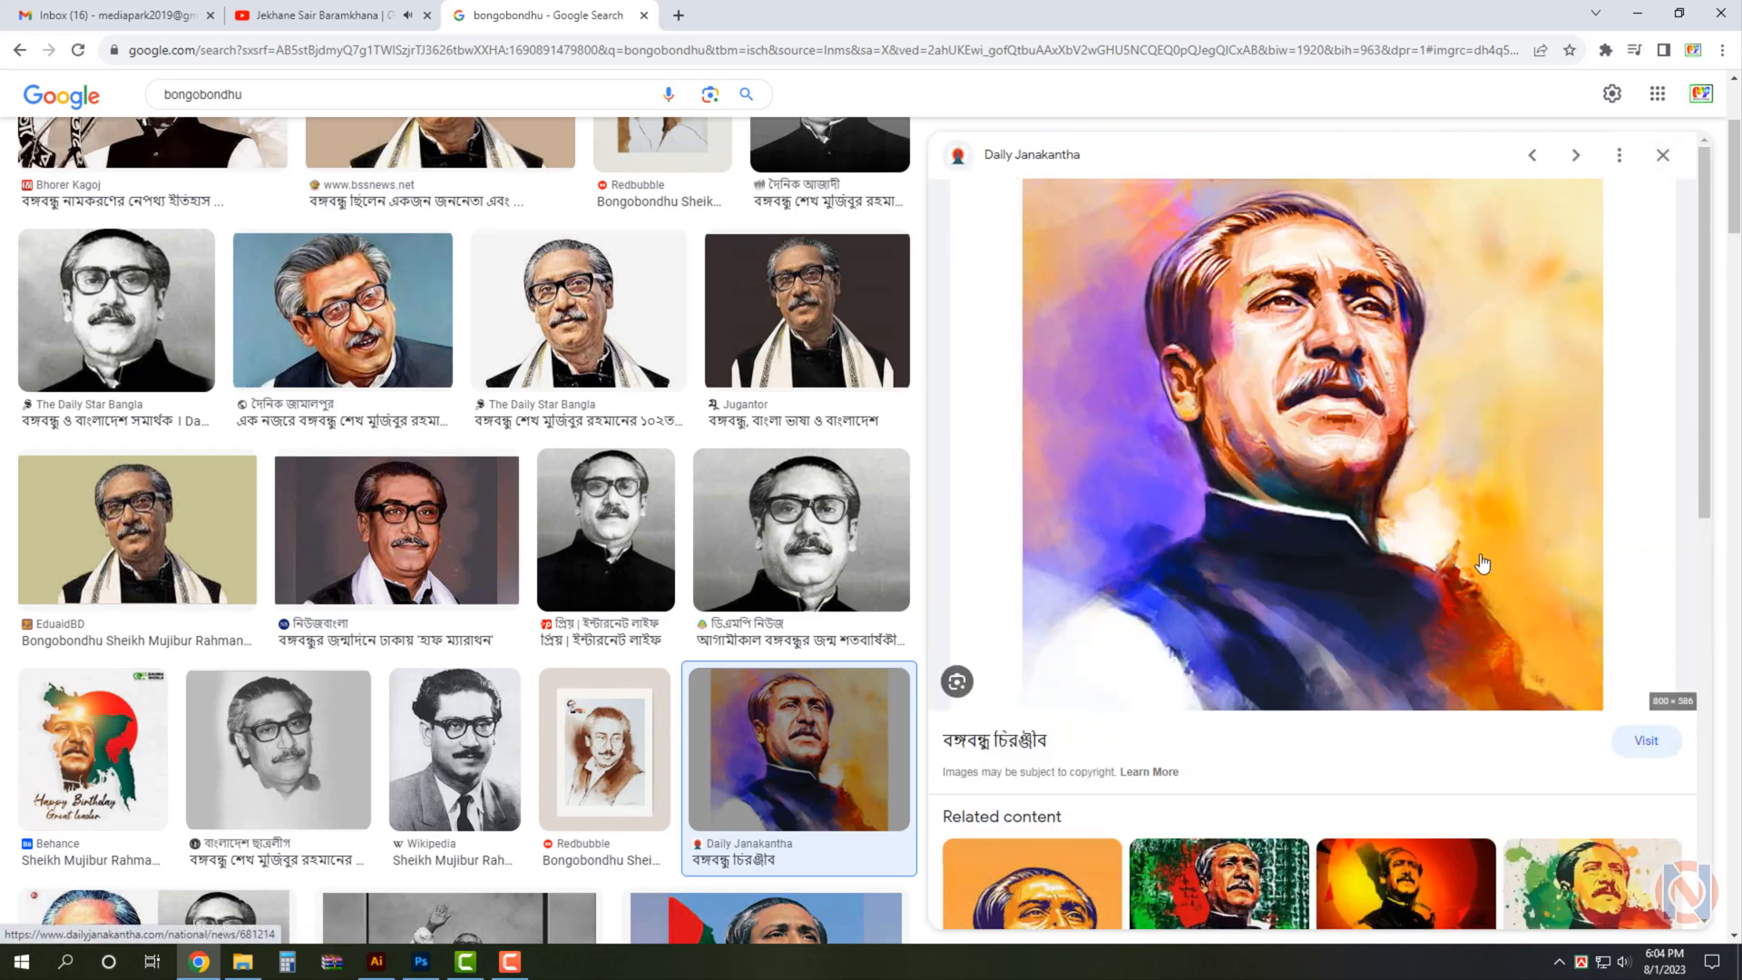
pyautogui.click(1402, 456)
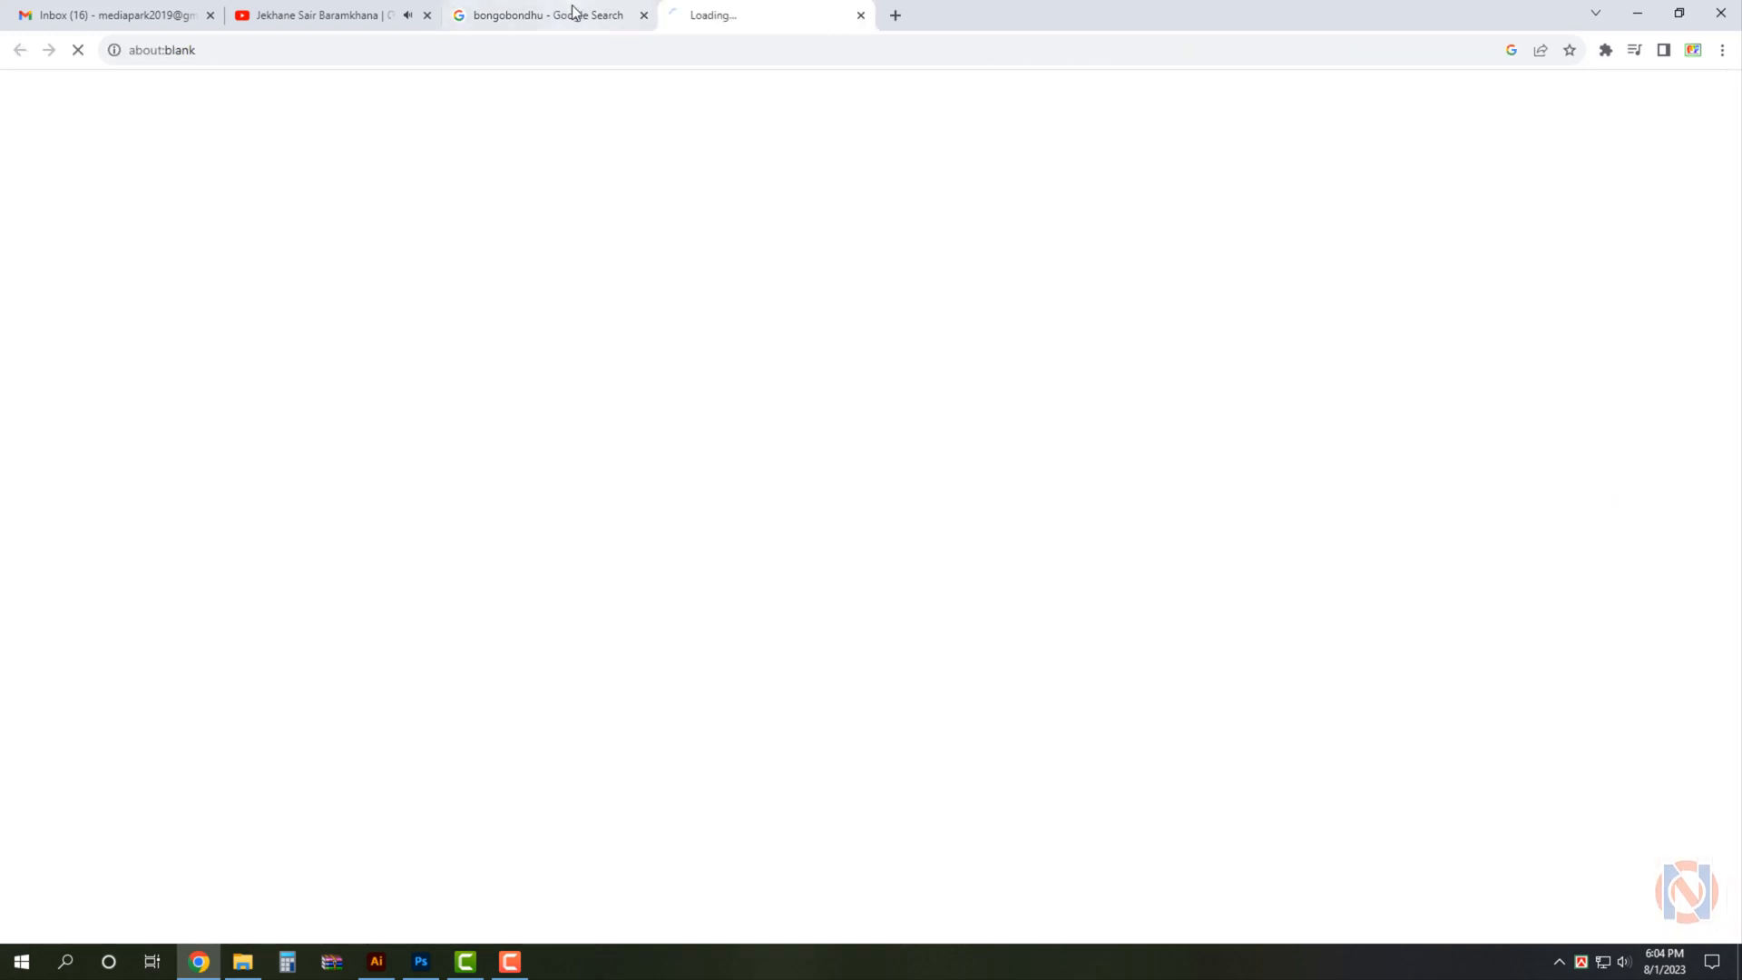
# Browse further through the "bongobondhu" image results for alternative portraits and preview the Sun News Bangladesh one.
pyautogui.click(573, 13)
pyautogui.scroll(-5, 830, 494)
pyautogui.click(1660, 156)
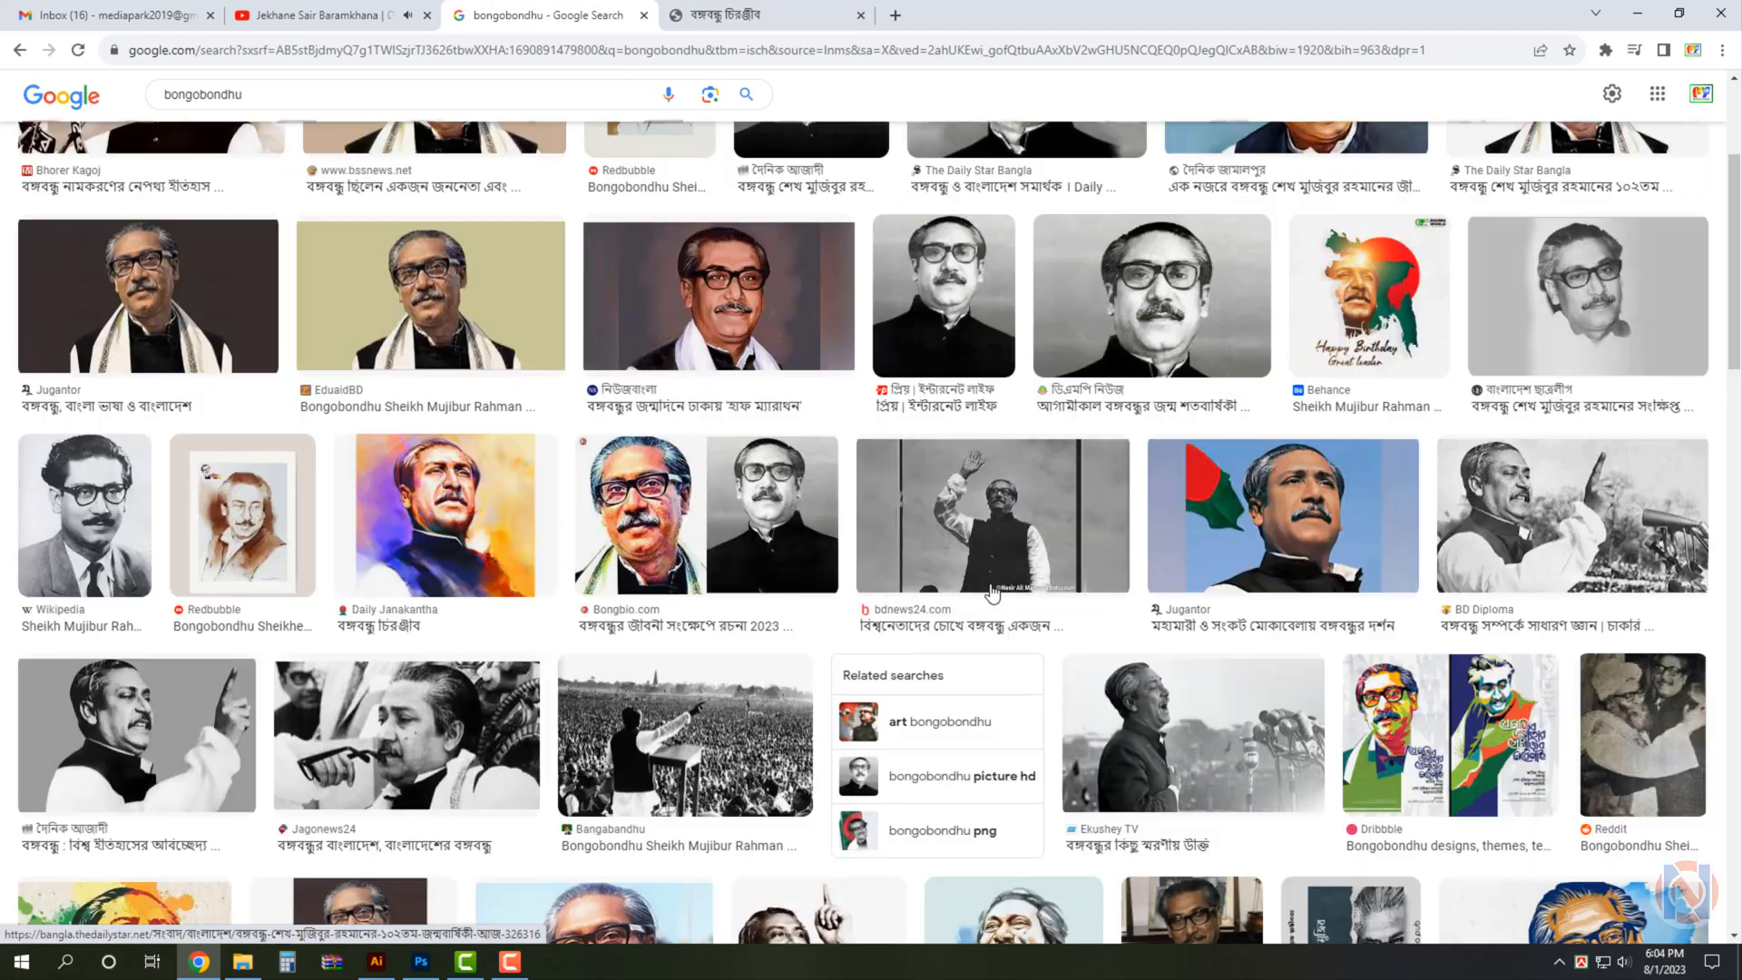
pyautogui.scroll(-10, 982, 592)
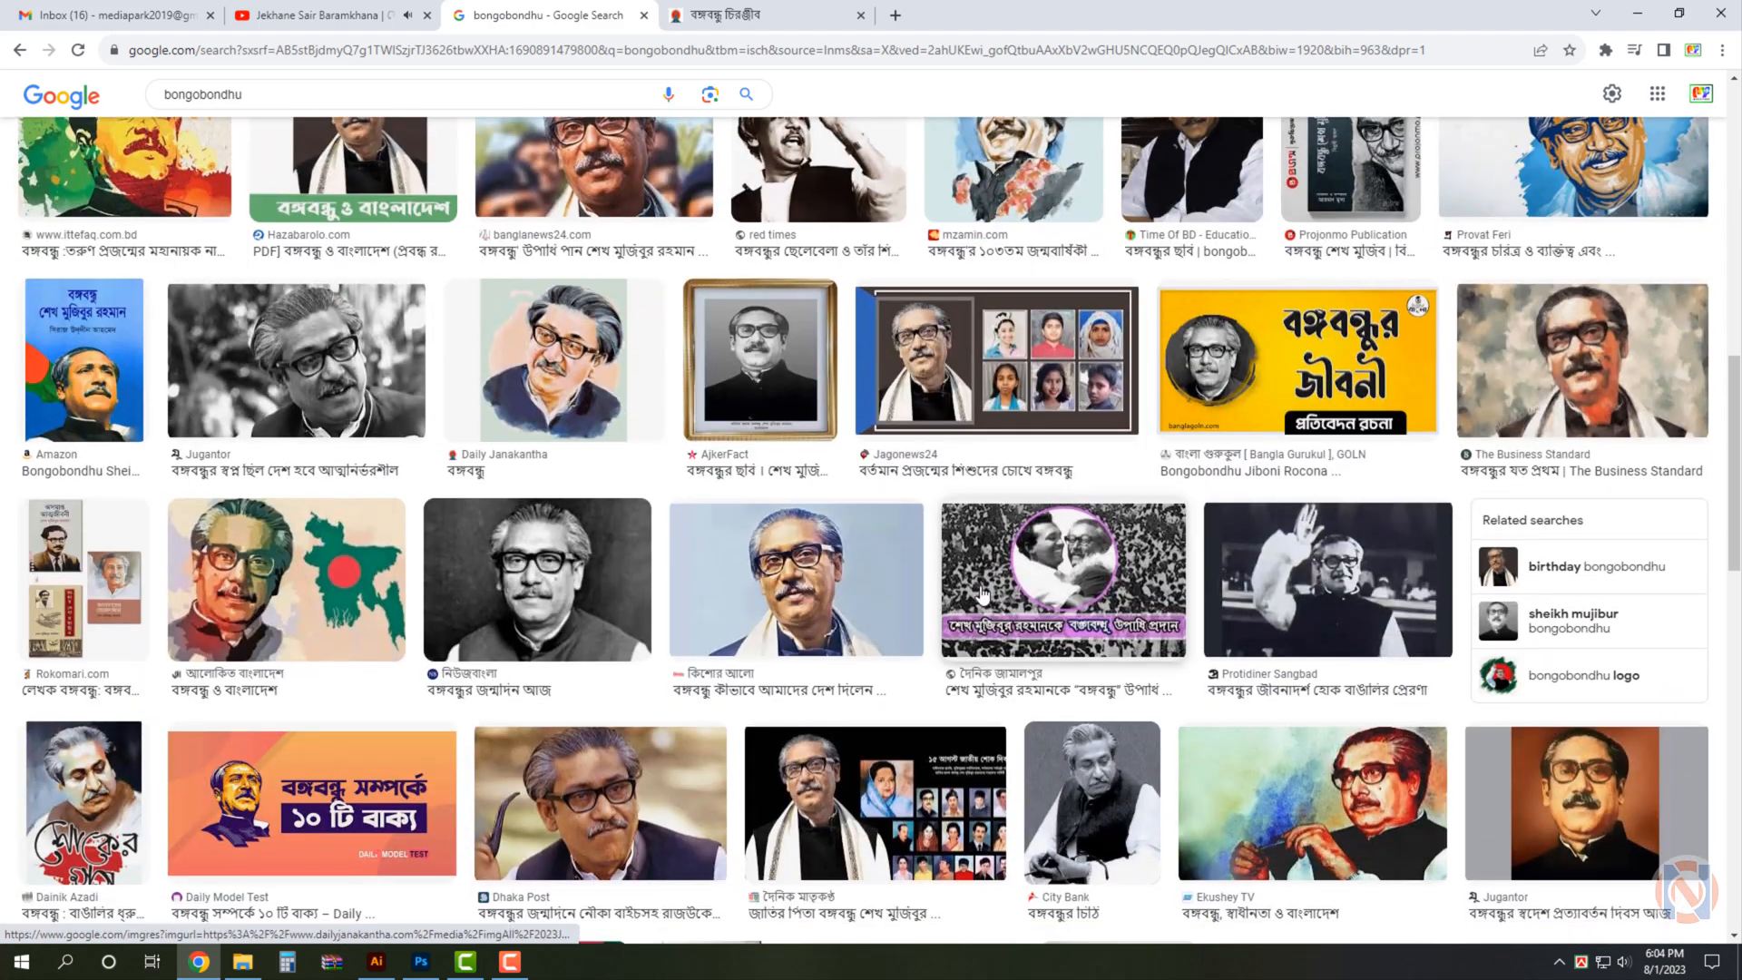
pyautogui.scroll(-10, 983, 593)
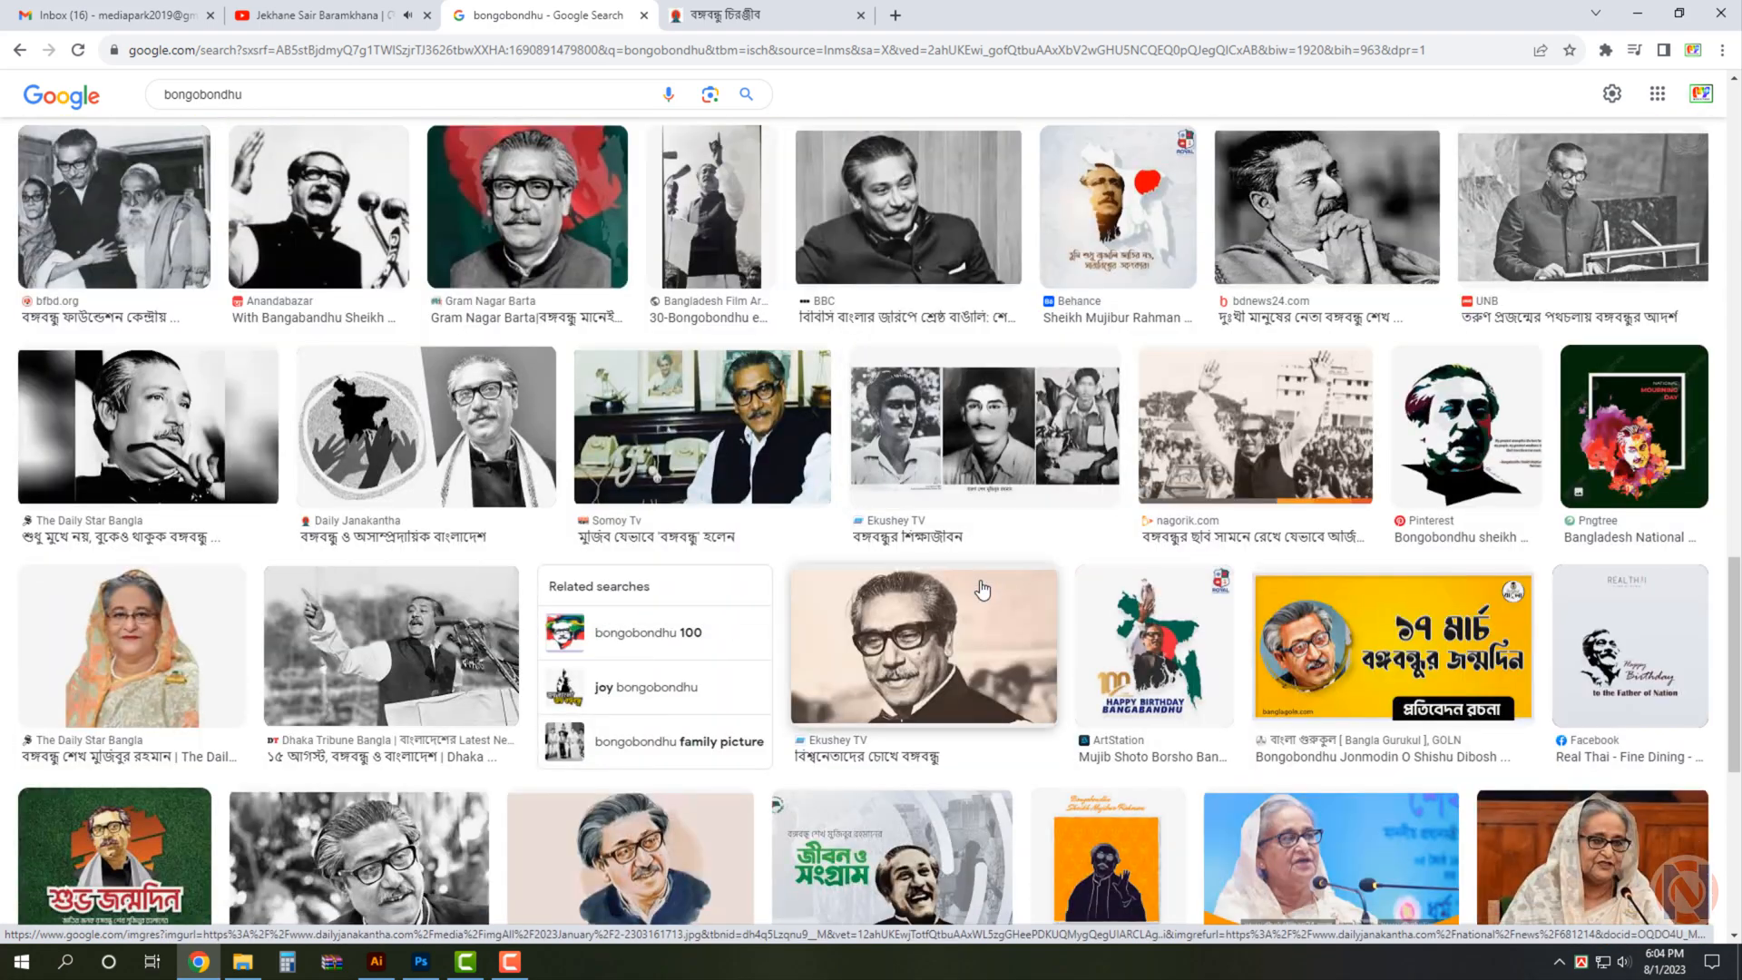
pyautogui.scroll(-8, 983, 589)
pyautogui.scroll(-10, 987, 591)
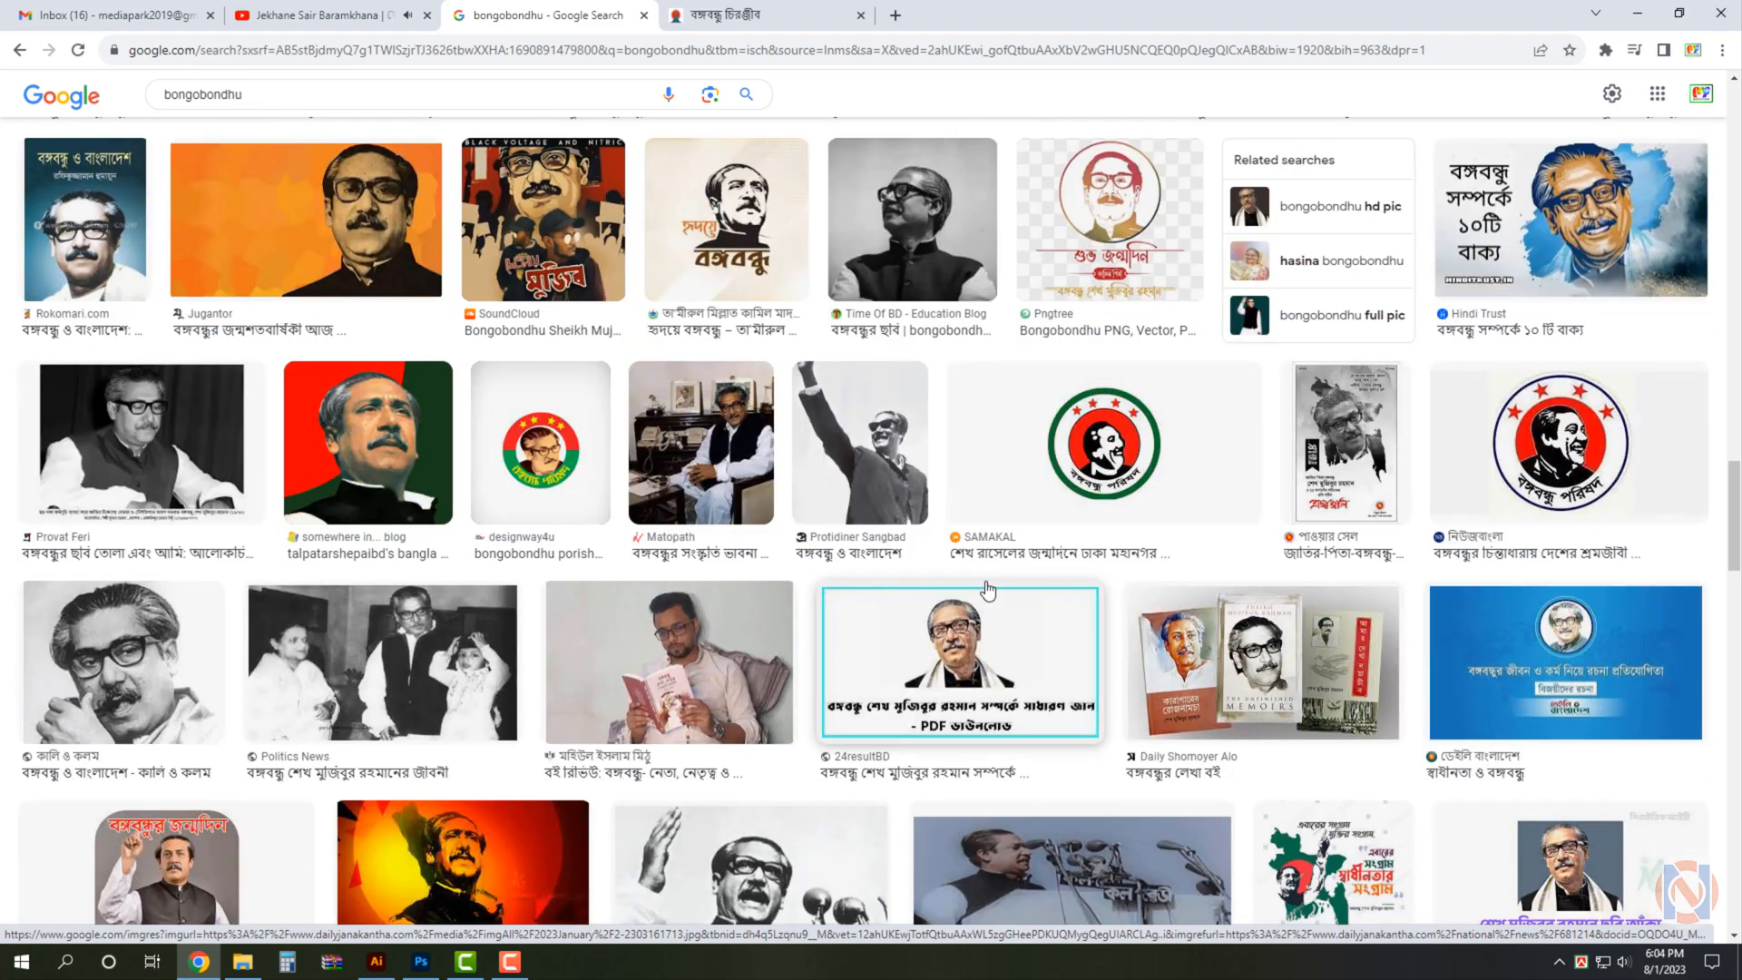
pyautogui.scroll(-4, 987, 591)
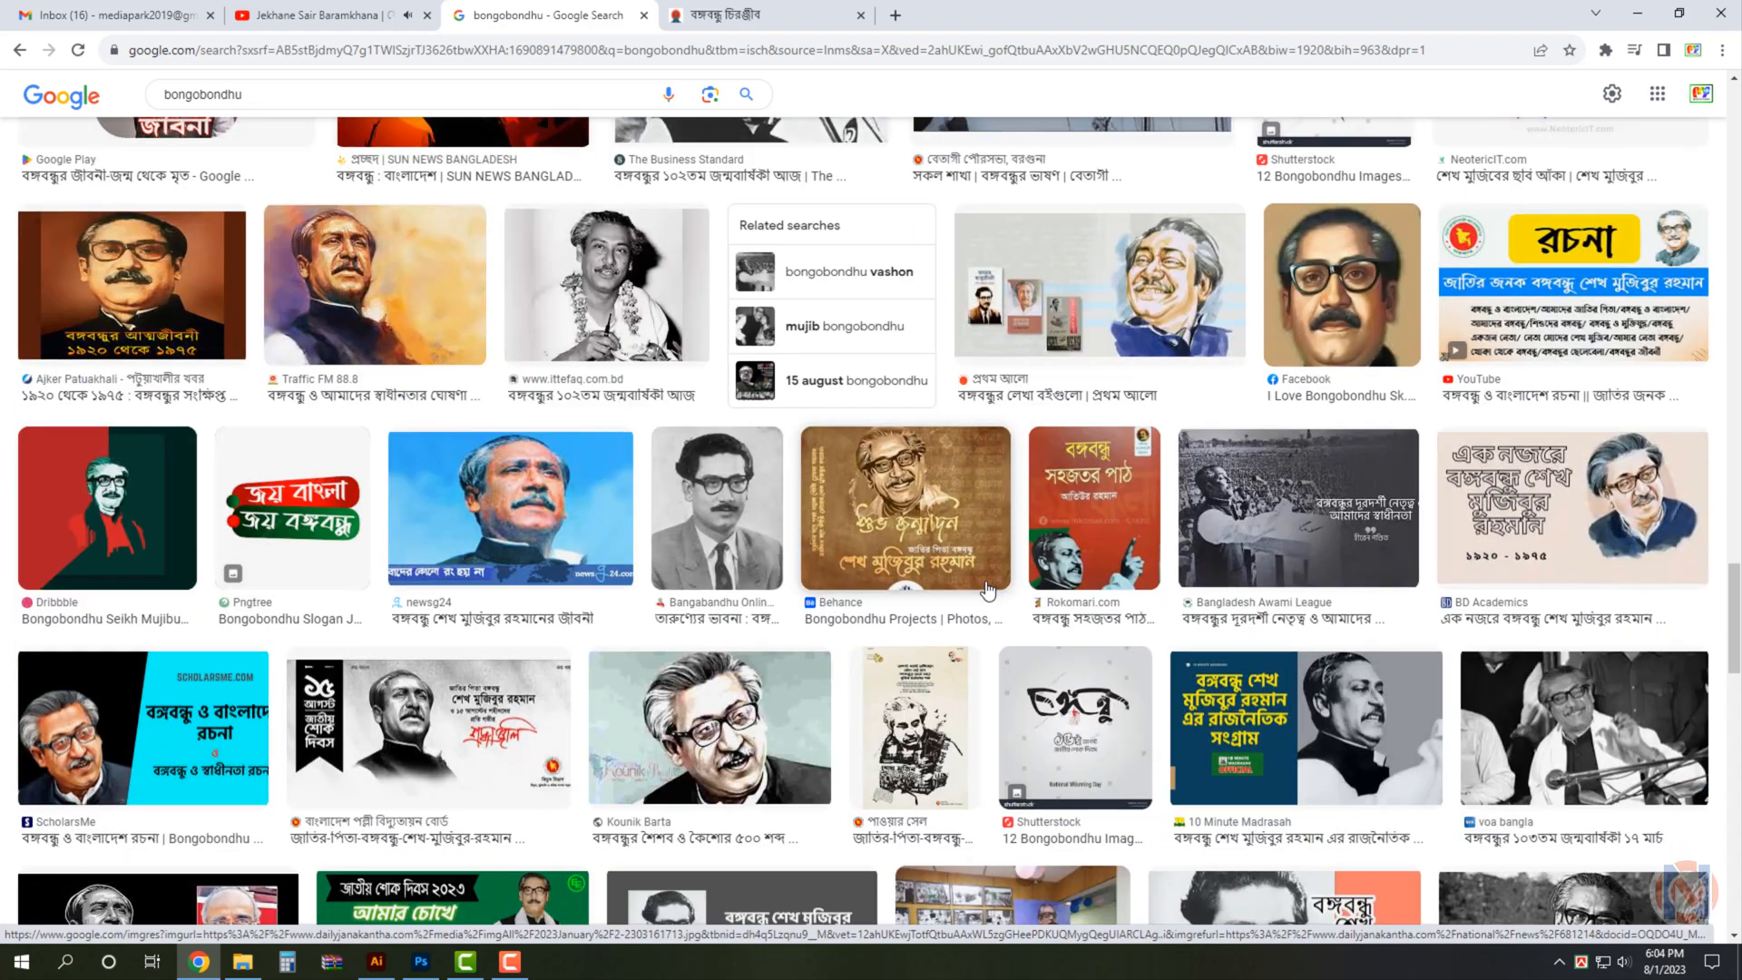
pyautogui.scroll(20, 989, 588)
pyautogui.click(458, 332)
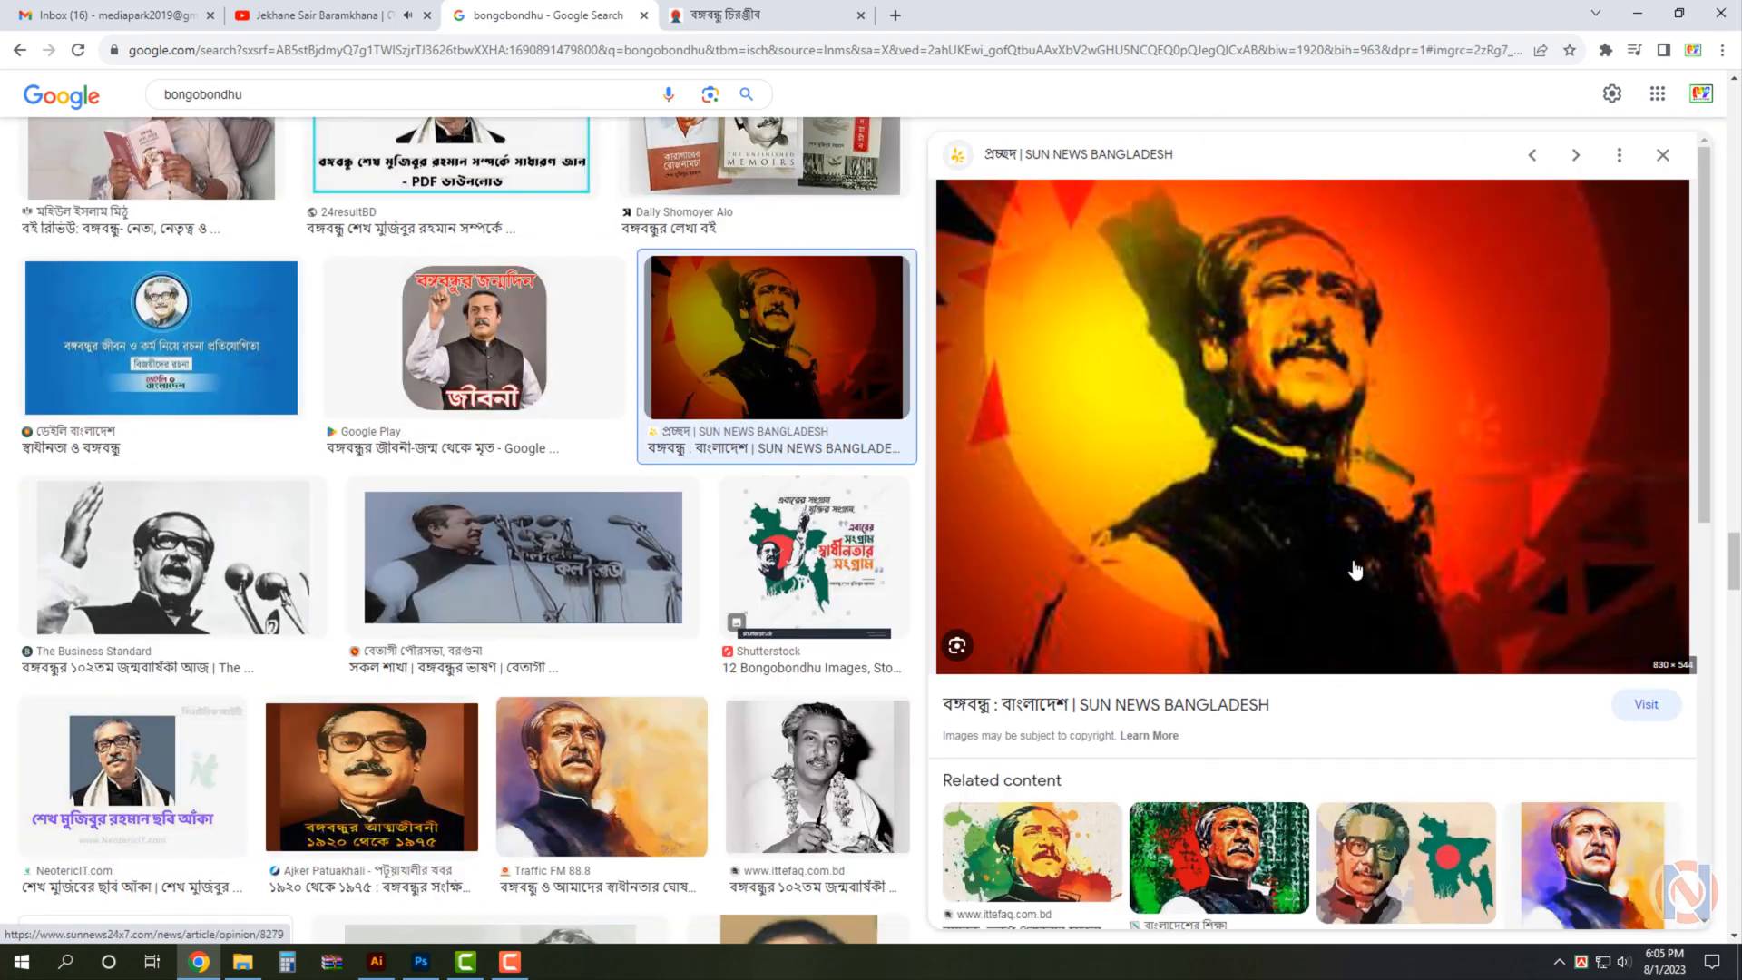
# Open the painted portrait from the Daily Janakantha article in its own tab, save it to Downloads, and close both tabs.
pyautogui.click(759, 7)
pyautogui.scroll(-3, 884, 423)
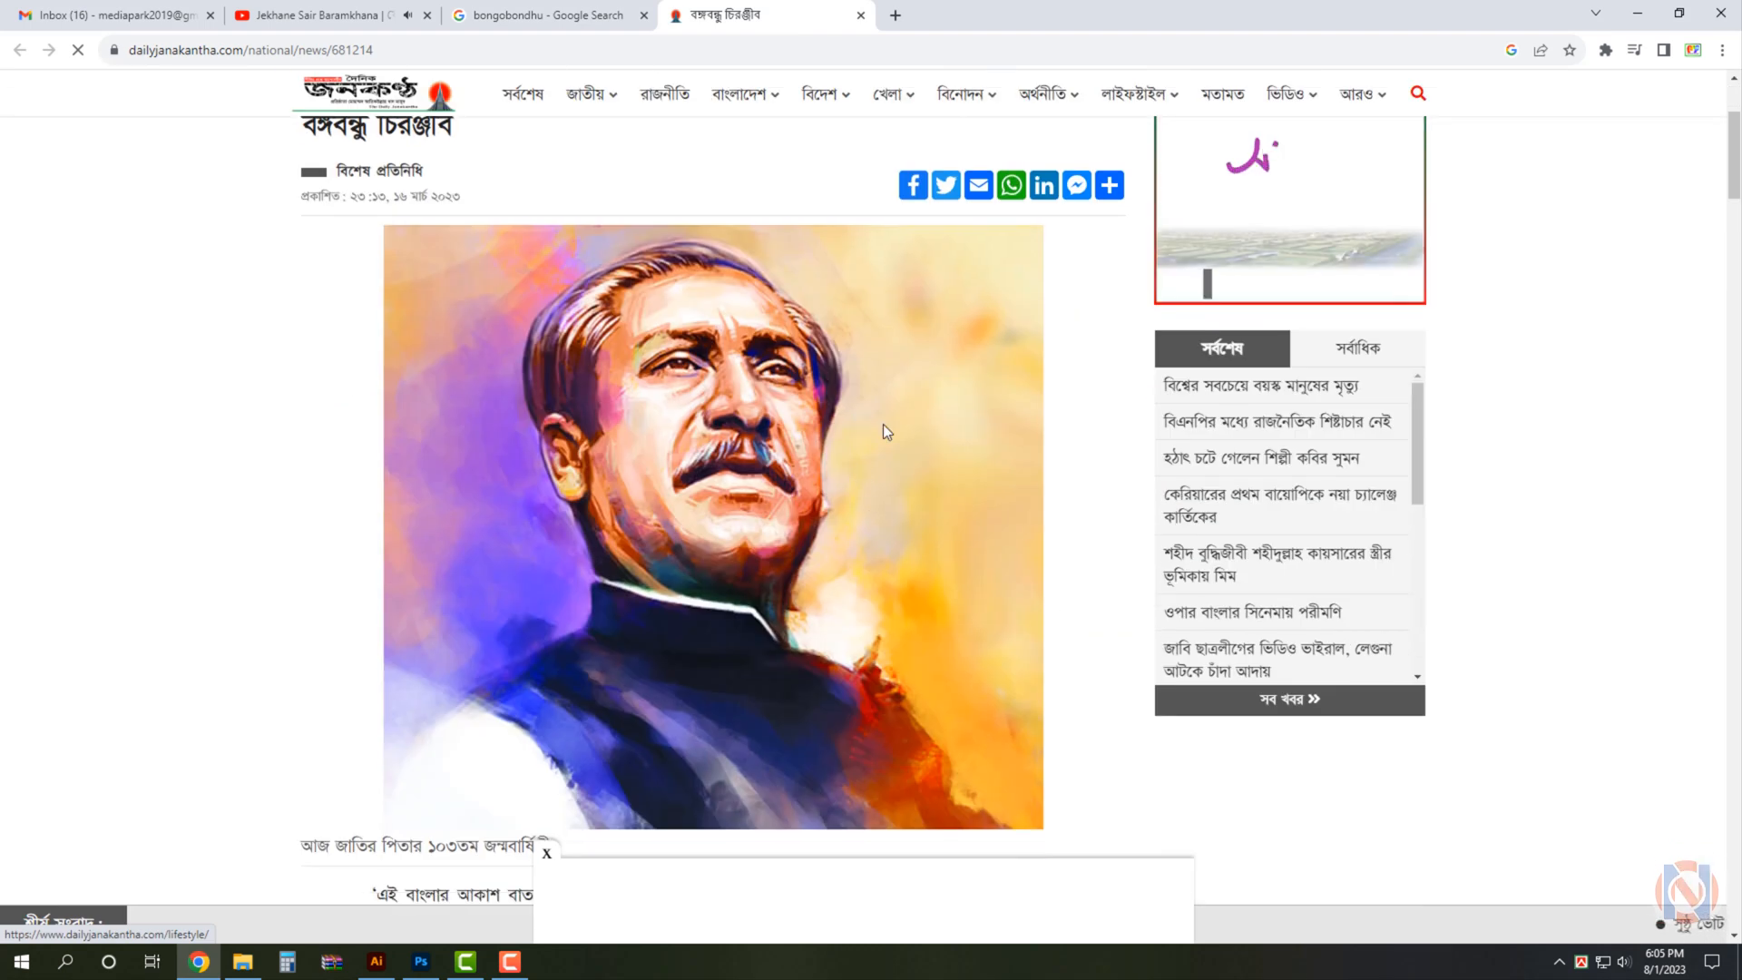
pyautogui.click(953, 297)
pyautogui.rightClick(1018, 392)
pyautogui.click(1050, 429)
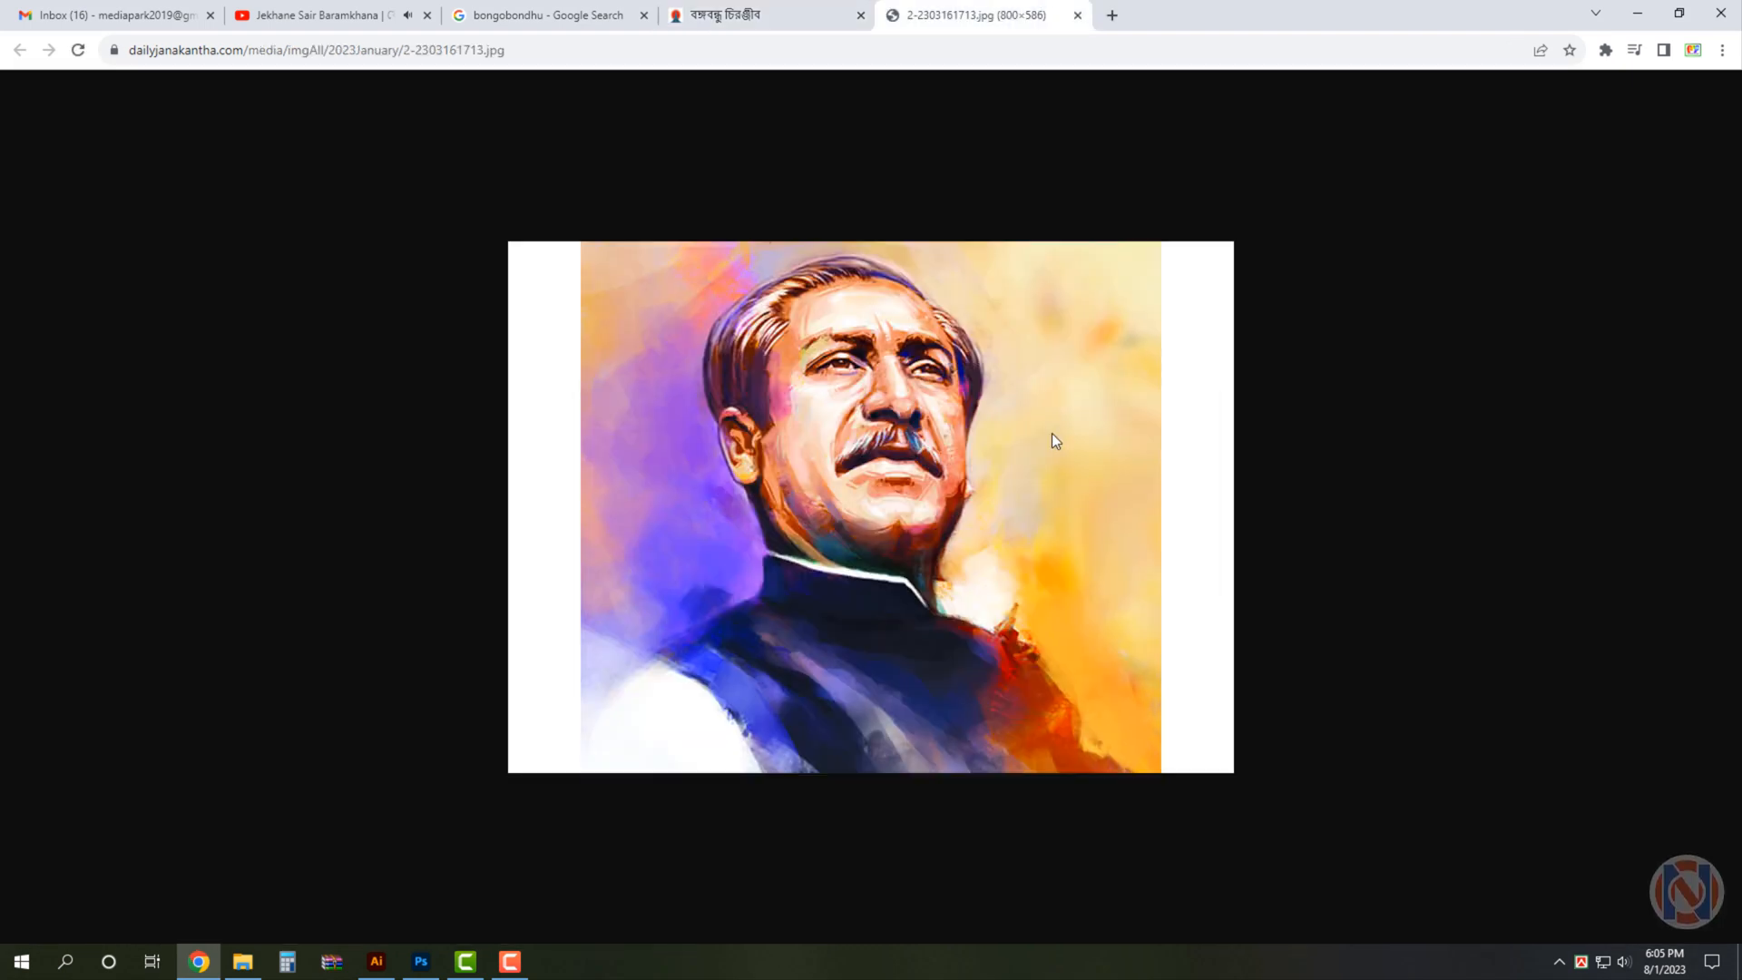
pyautogui.click(1601, 911)
pyautogui.click(1079, 16)
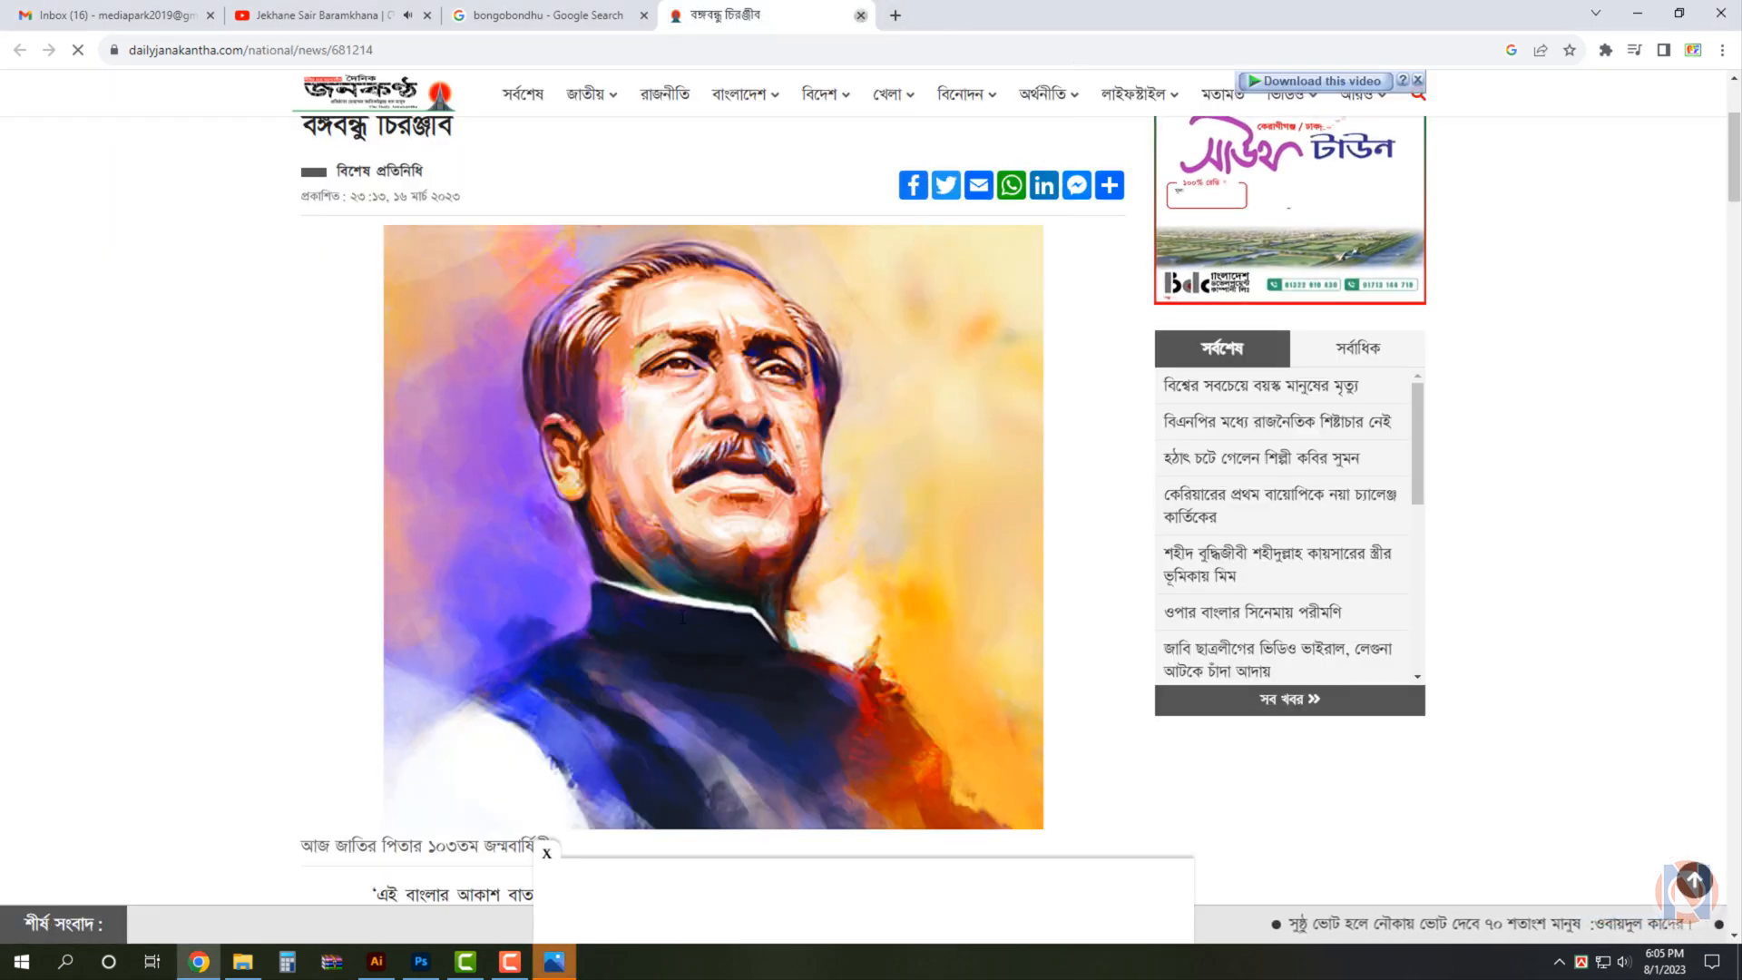
pyautogui.click(860, 15)
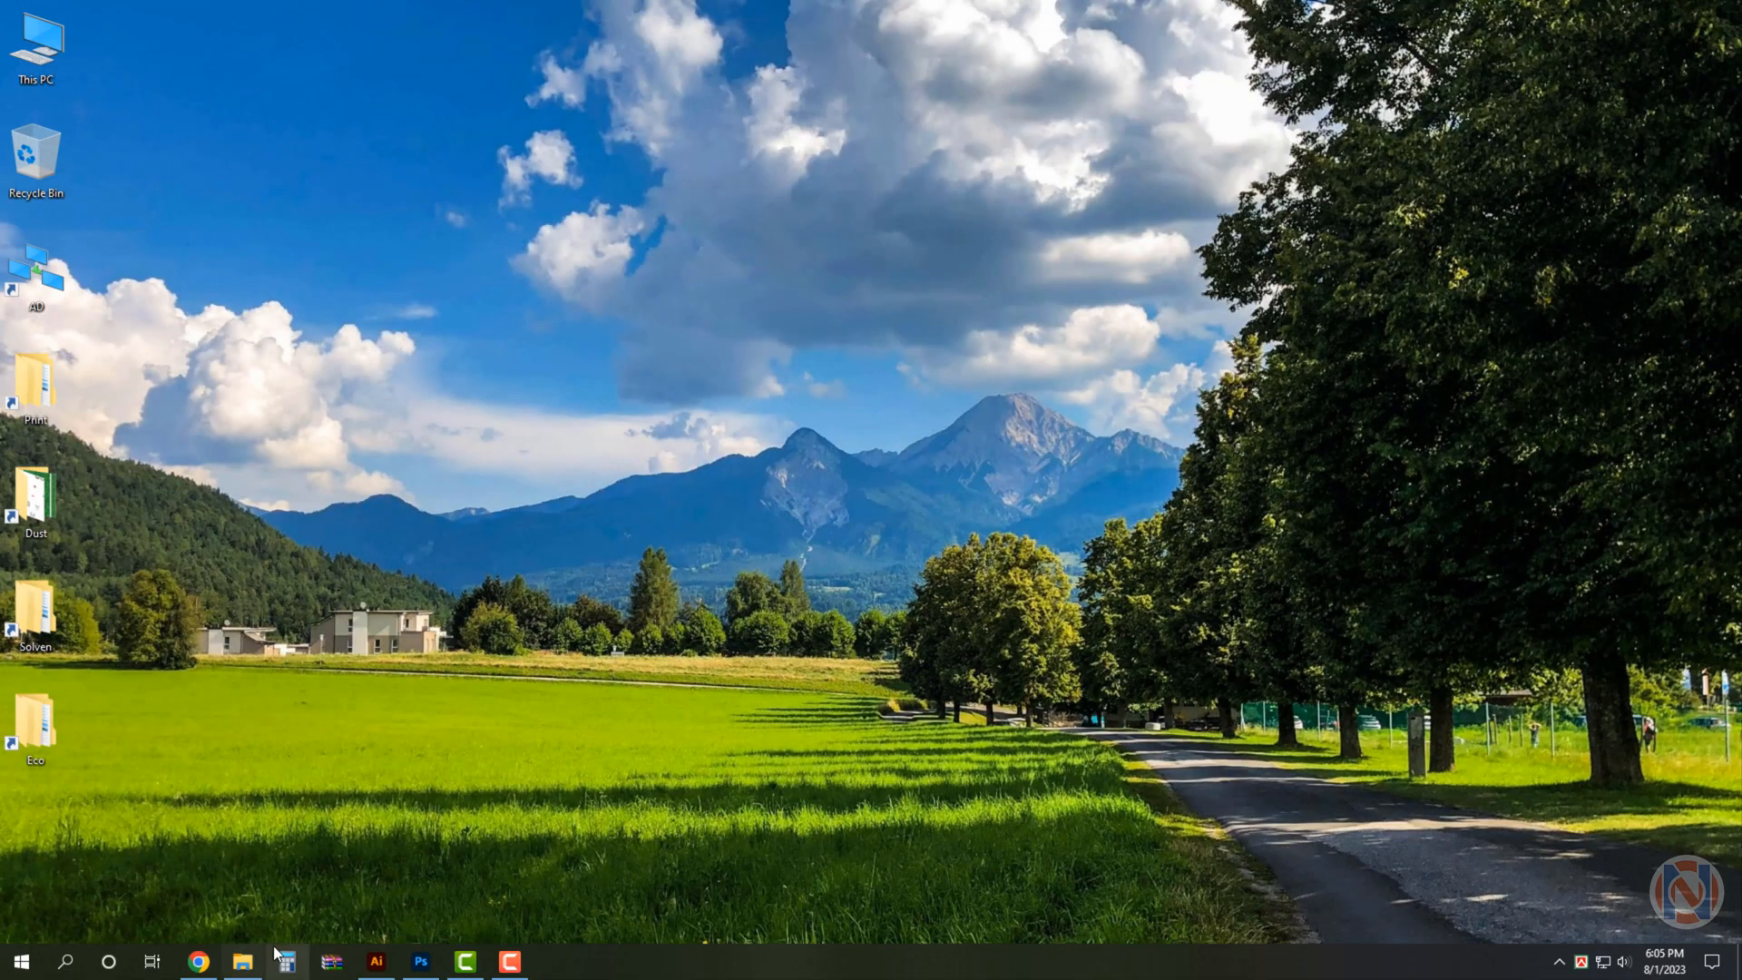
pyautogui.click(242, 961)
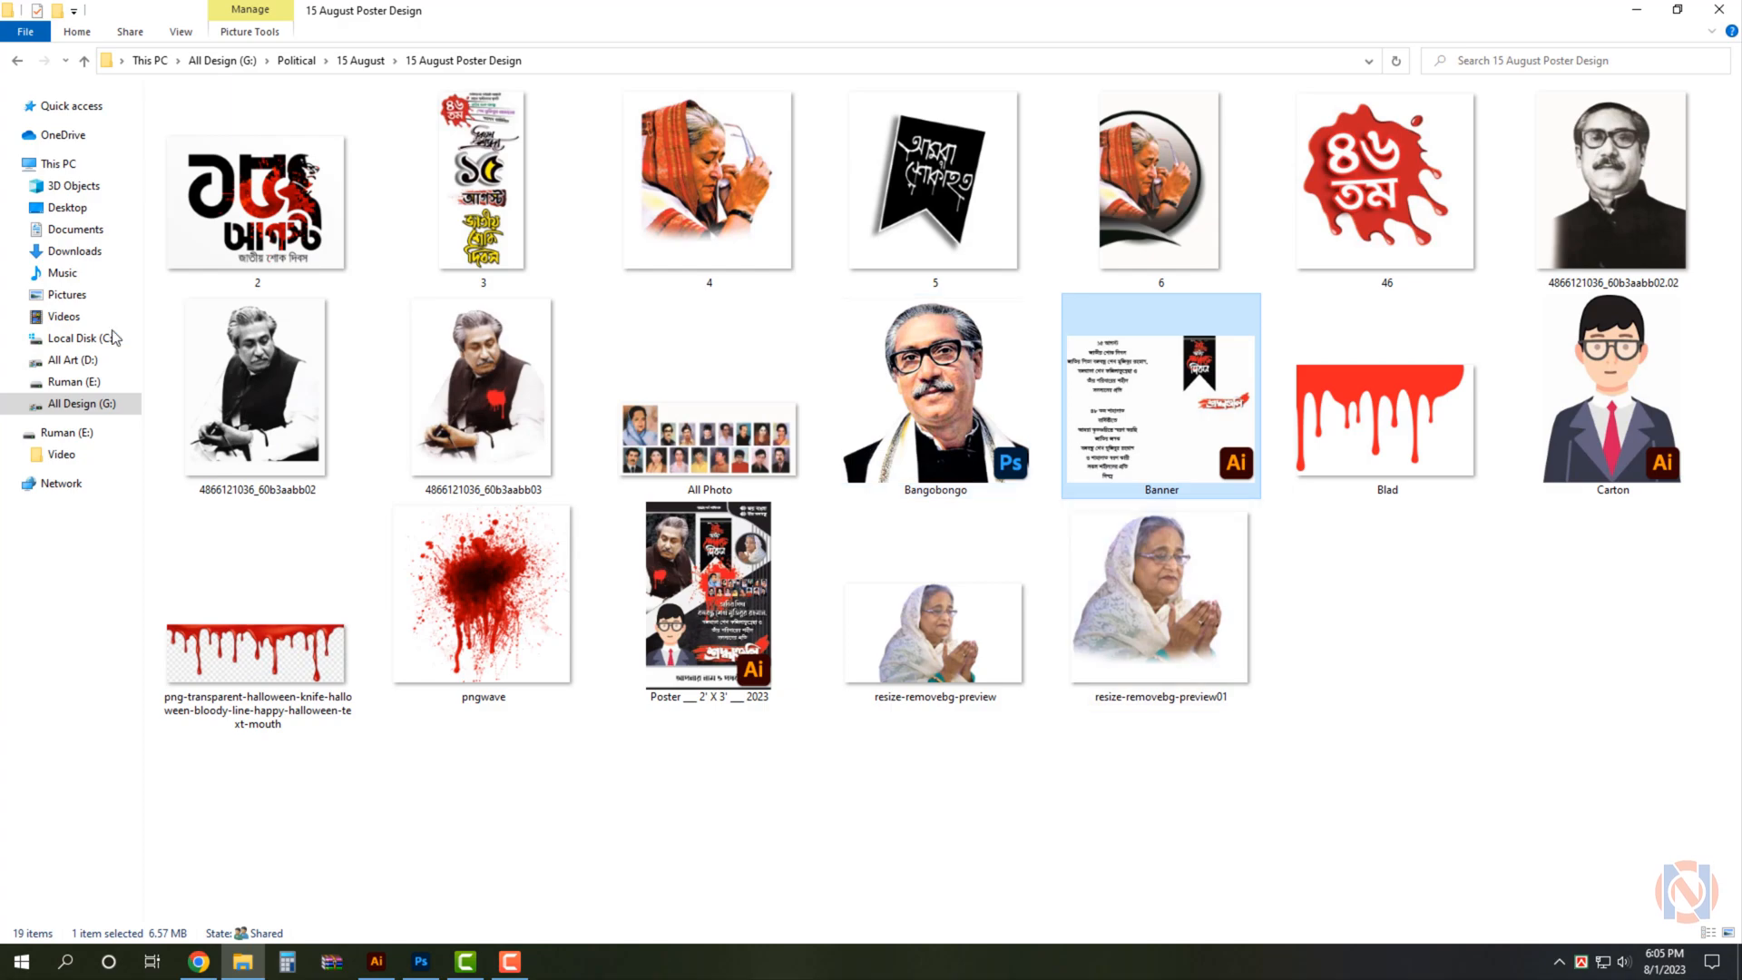
pyautogui.press('super+d')
pyautogui.doubleClick(60, 47)
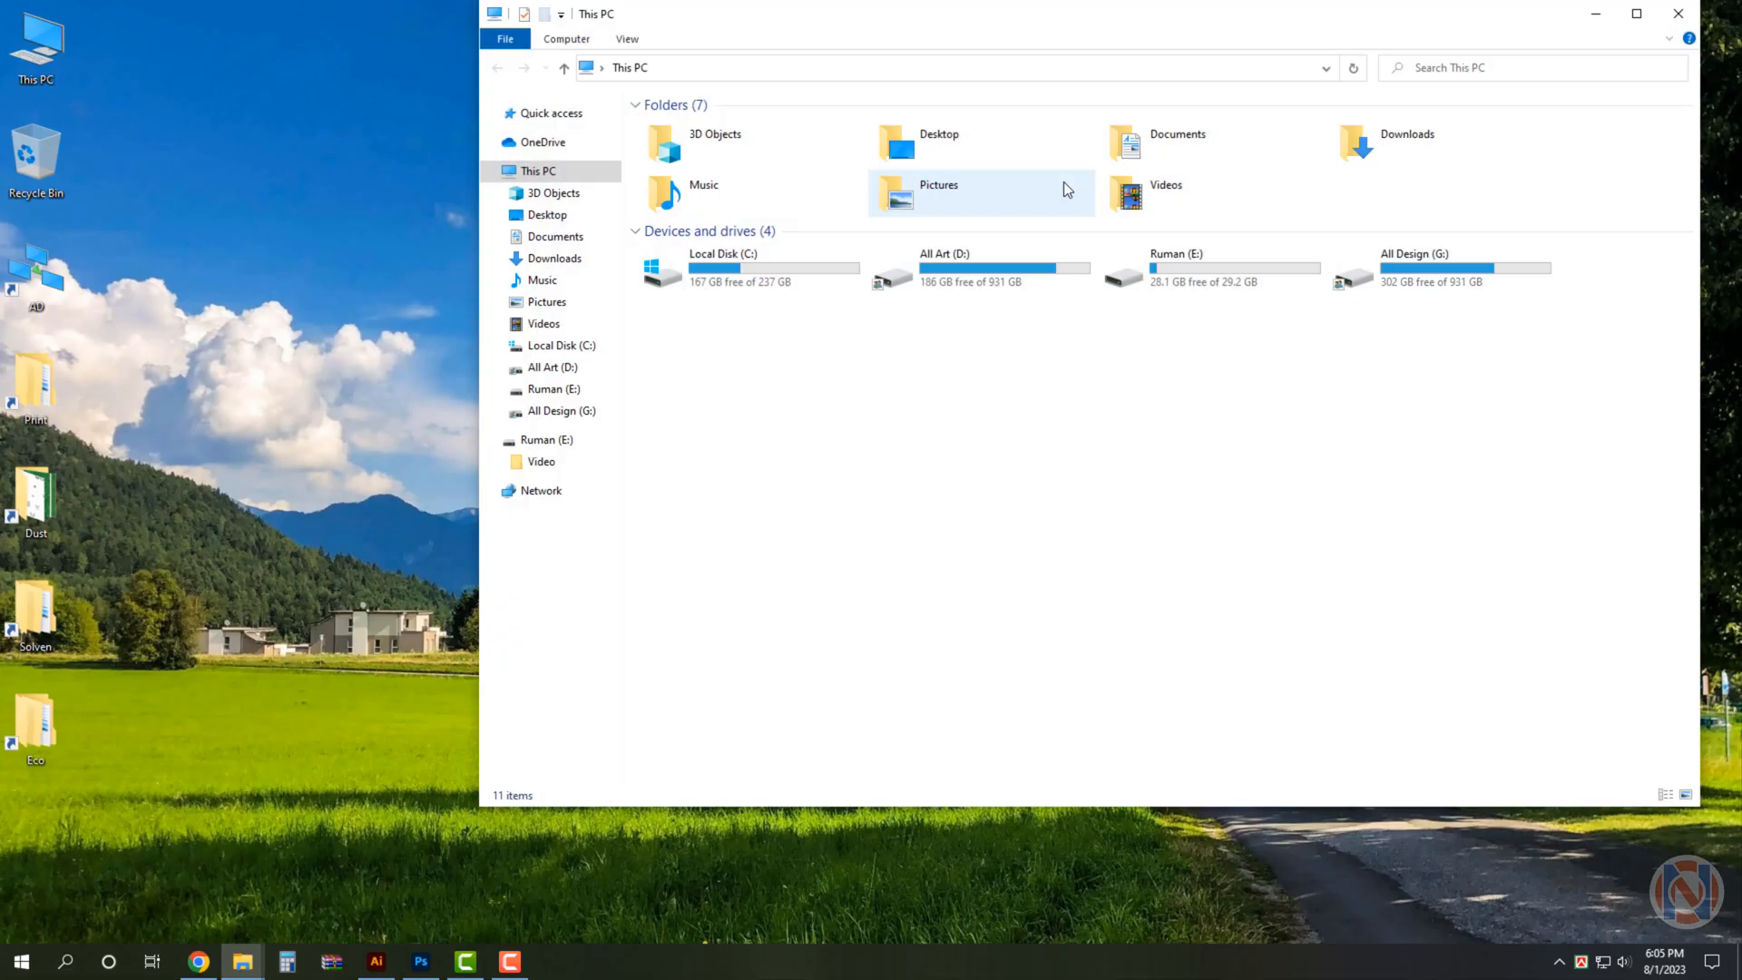
pyautogui.doubleClick(1438, 144)
pyautogui.click(1637, 13)
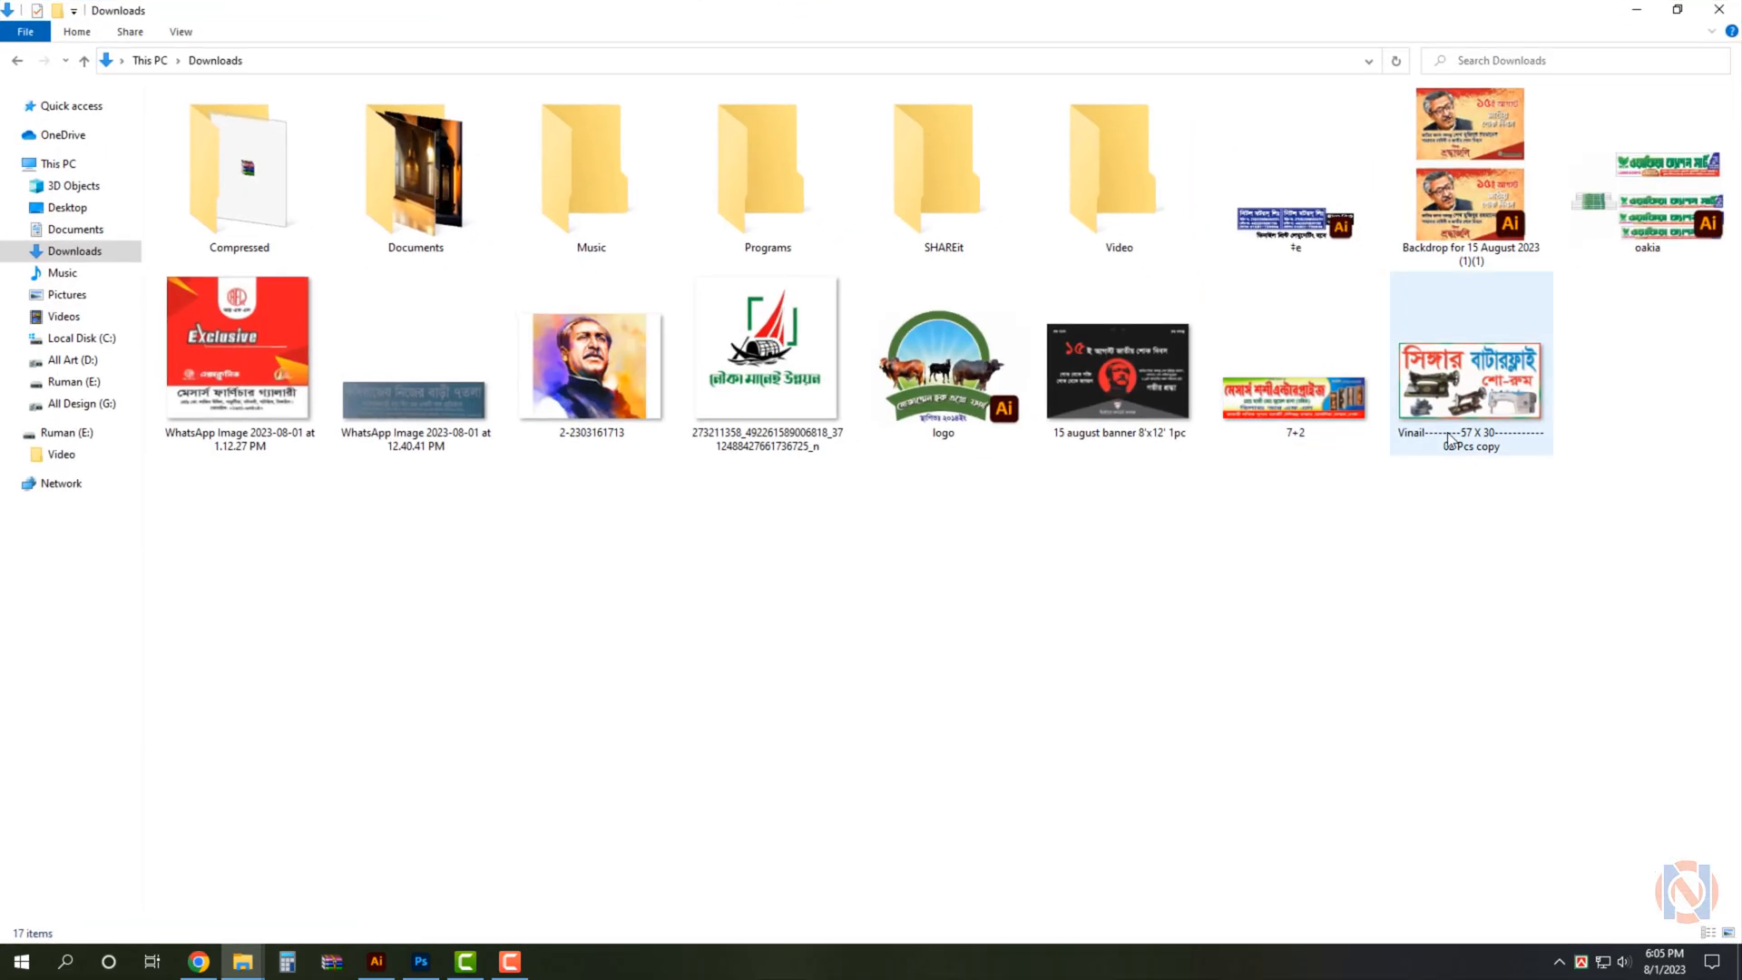
pyautogui.moveTo(590, 381); pyautogui.dragTo(991, 281)
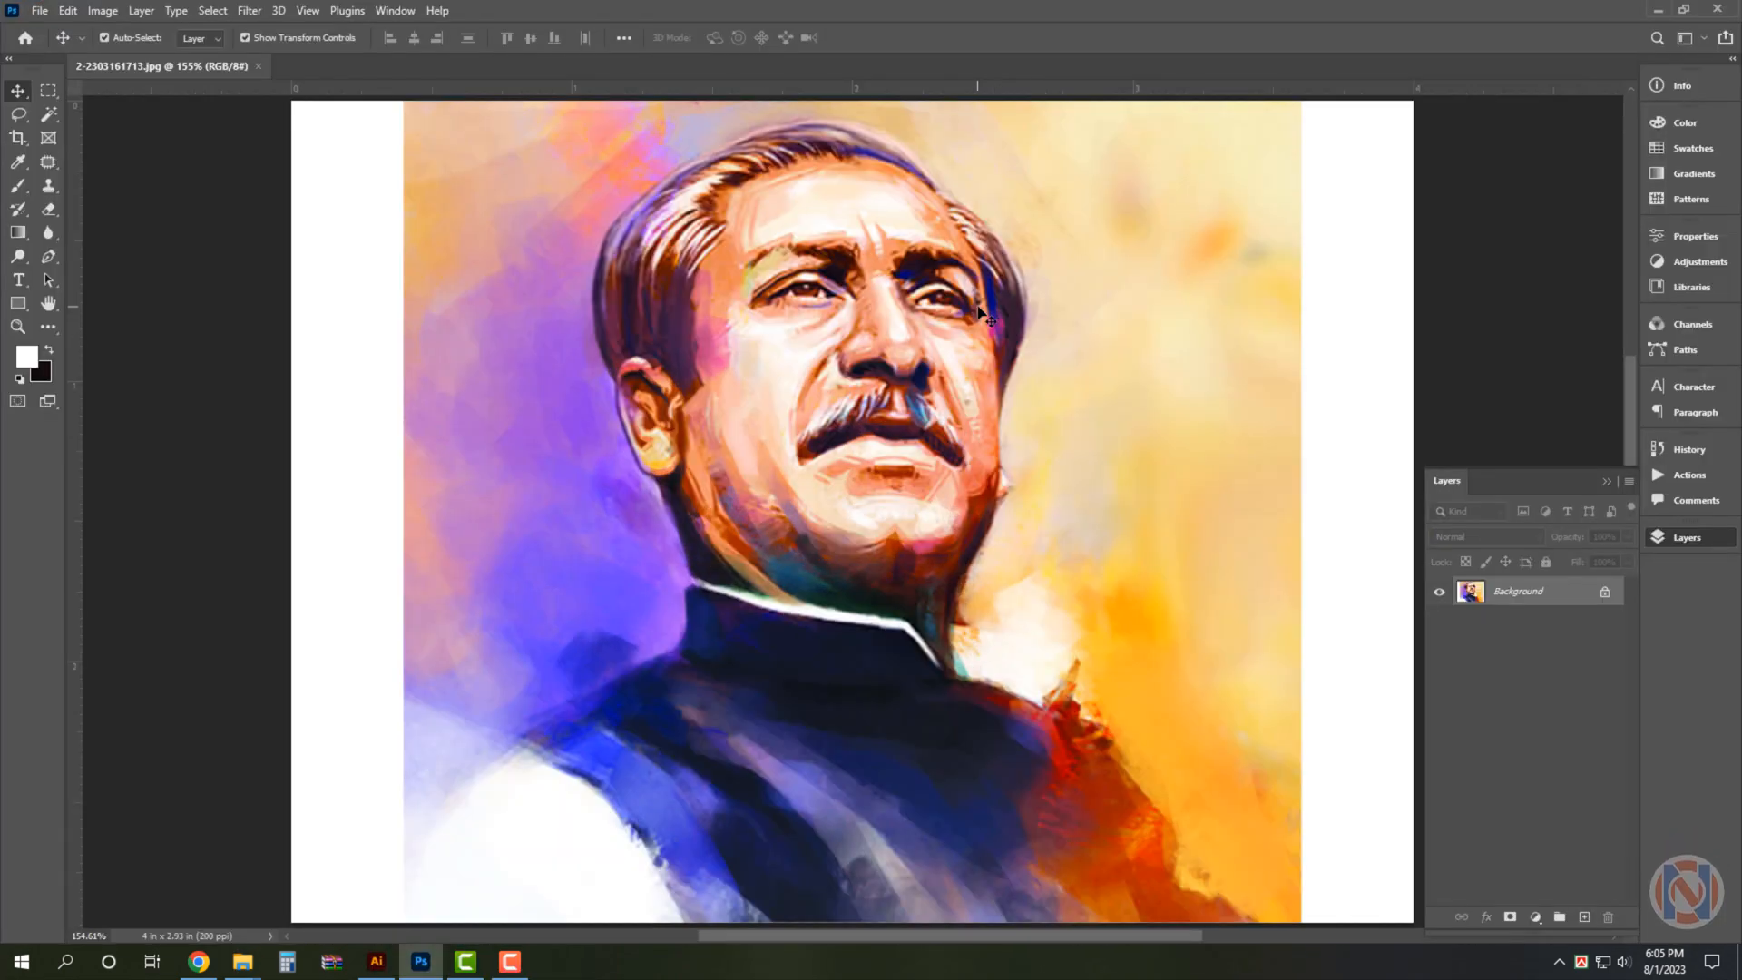
# Crop the white margins off both sides of the portrait with the Crop tool.
pyautogui.hotkey('ctrl', '1')
pyautogui.press('c')
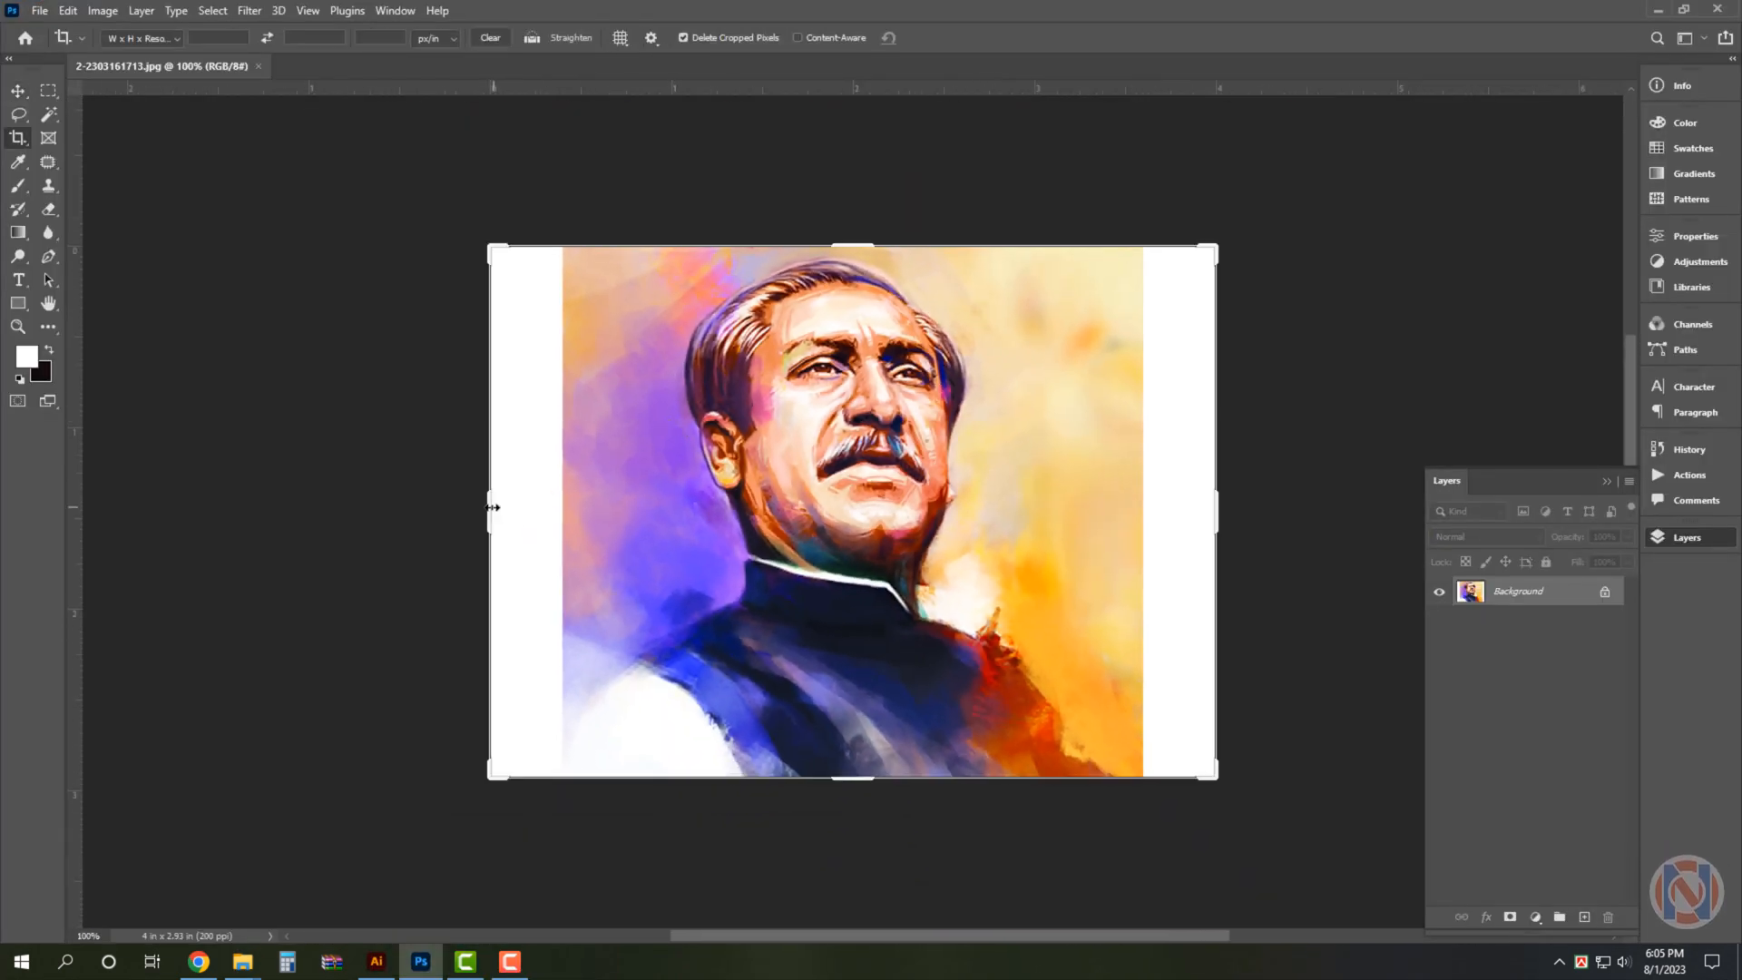
pyautogui.moveTo(494, 505); pyautogui.dragTo(566, 511)
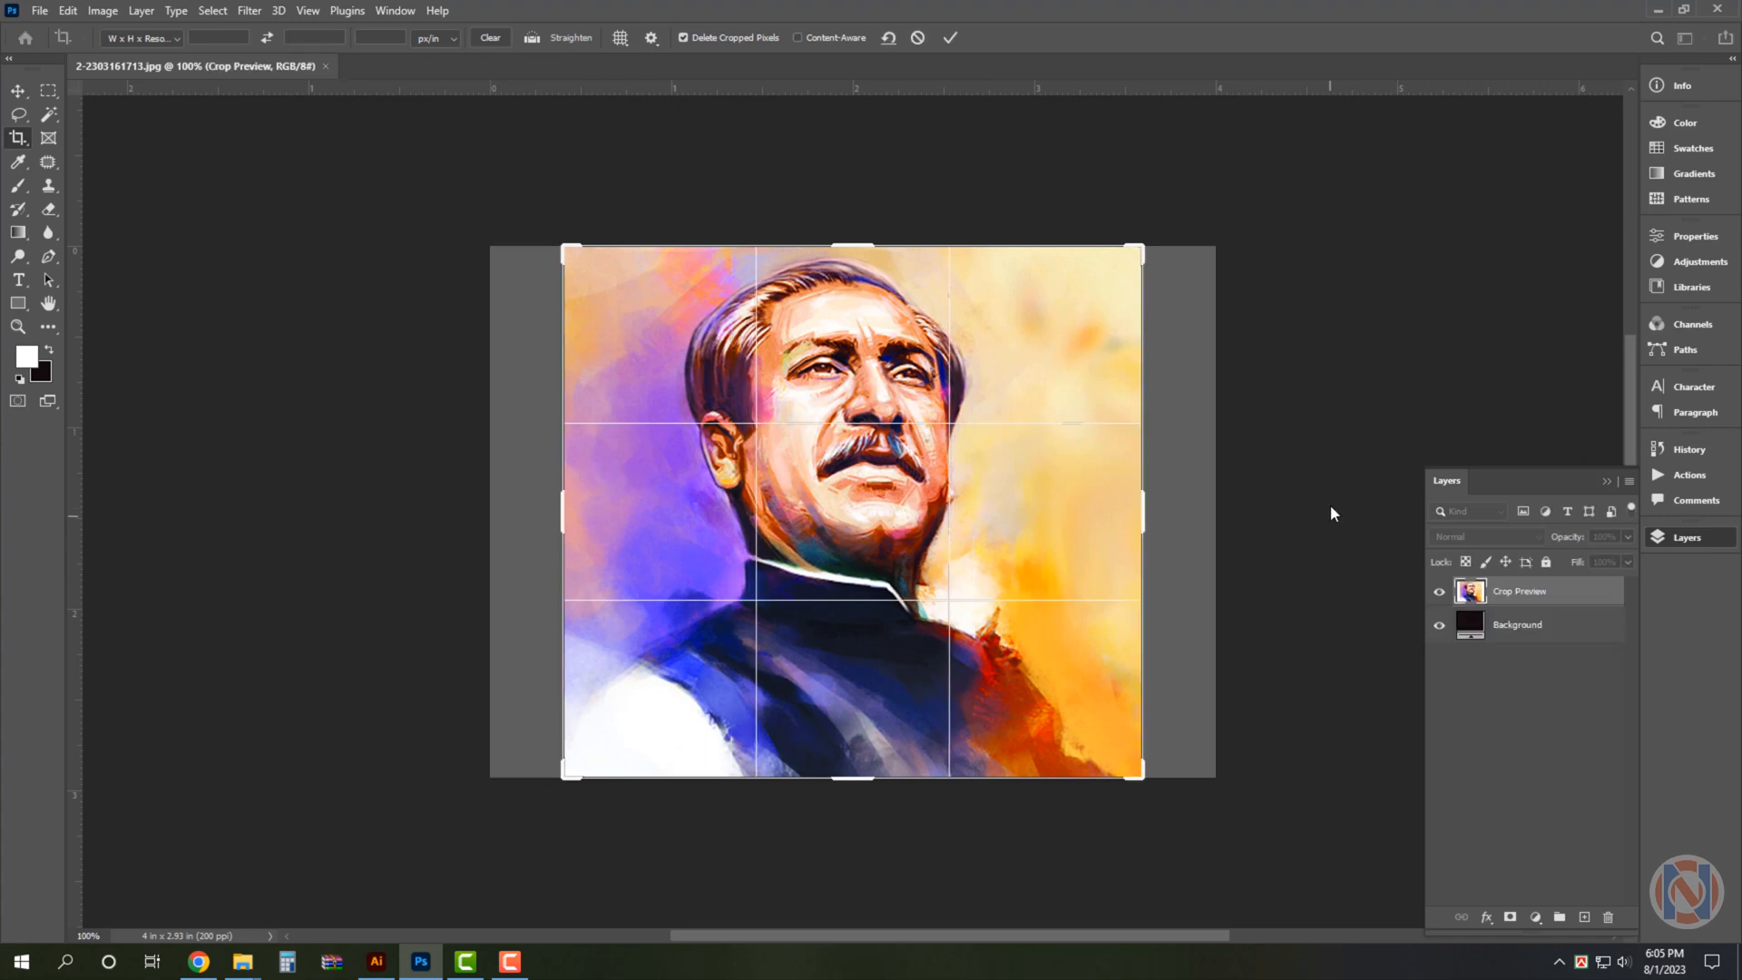
pyautogui.press('Return')
pyautogui.press('v')
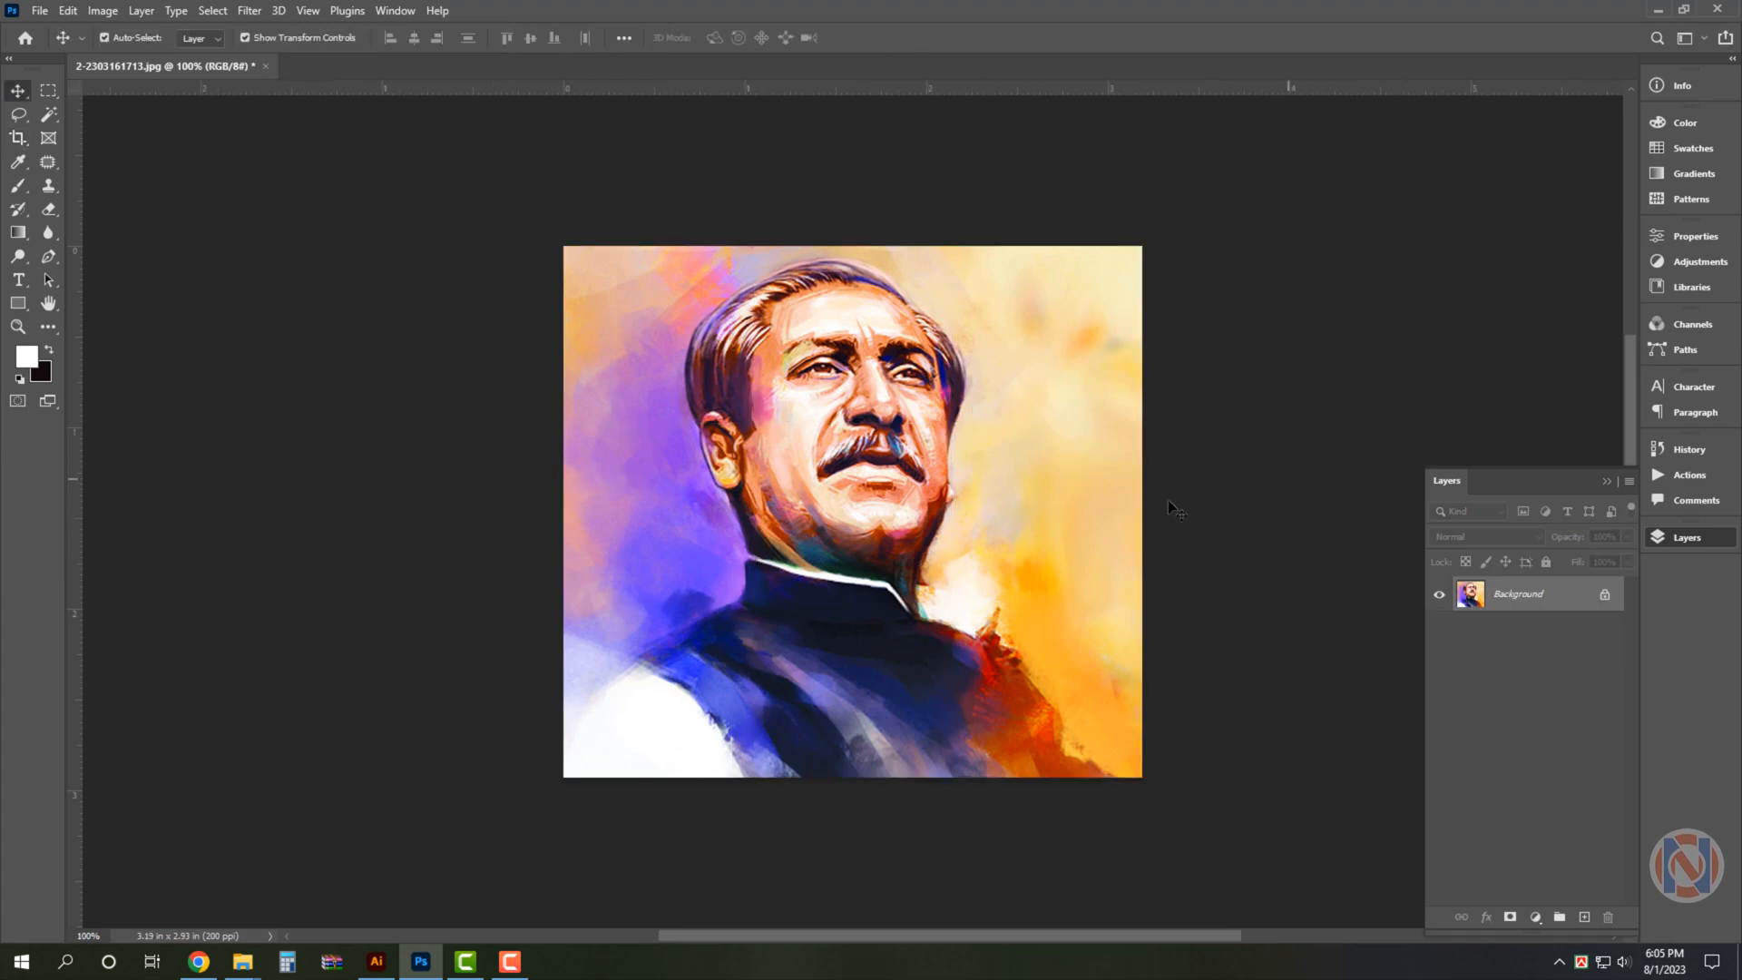
# Resize the portrait to a height of 36 inches at a resolution of 72 pixels per inch, keeping its proportions.
pyautogui.click(102, 11)
pyautogui.click(136, 144)
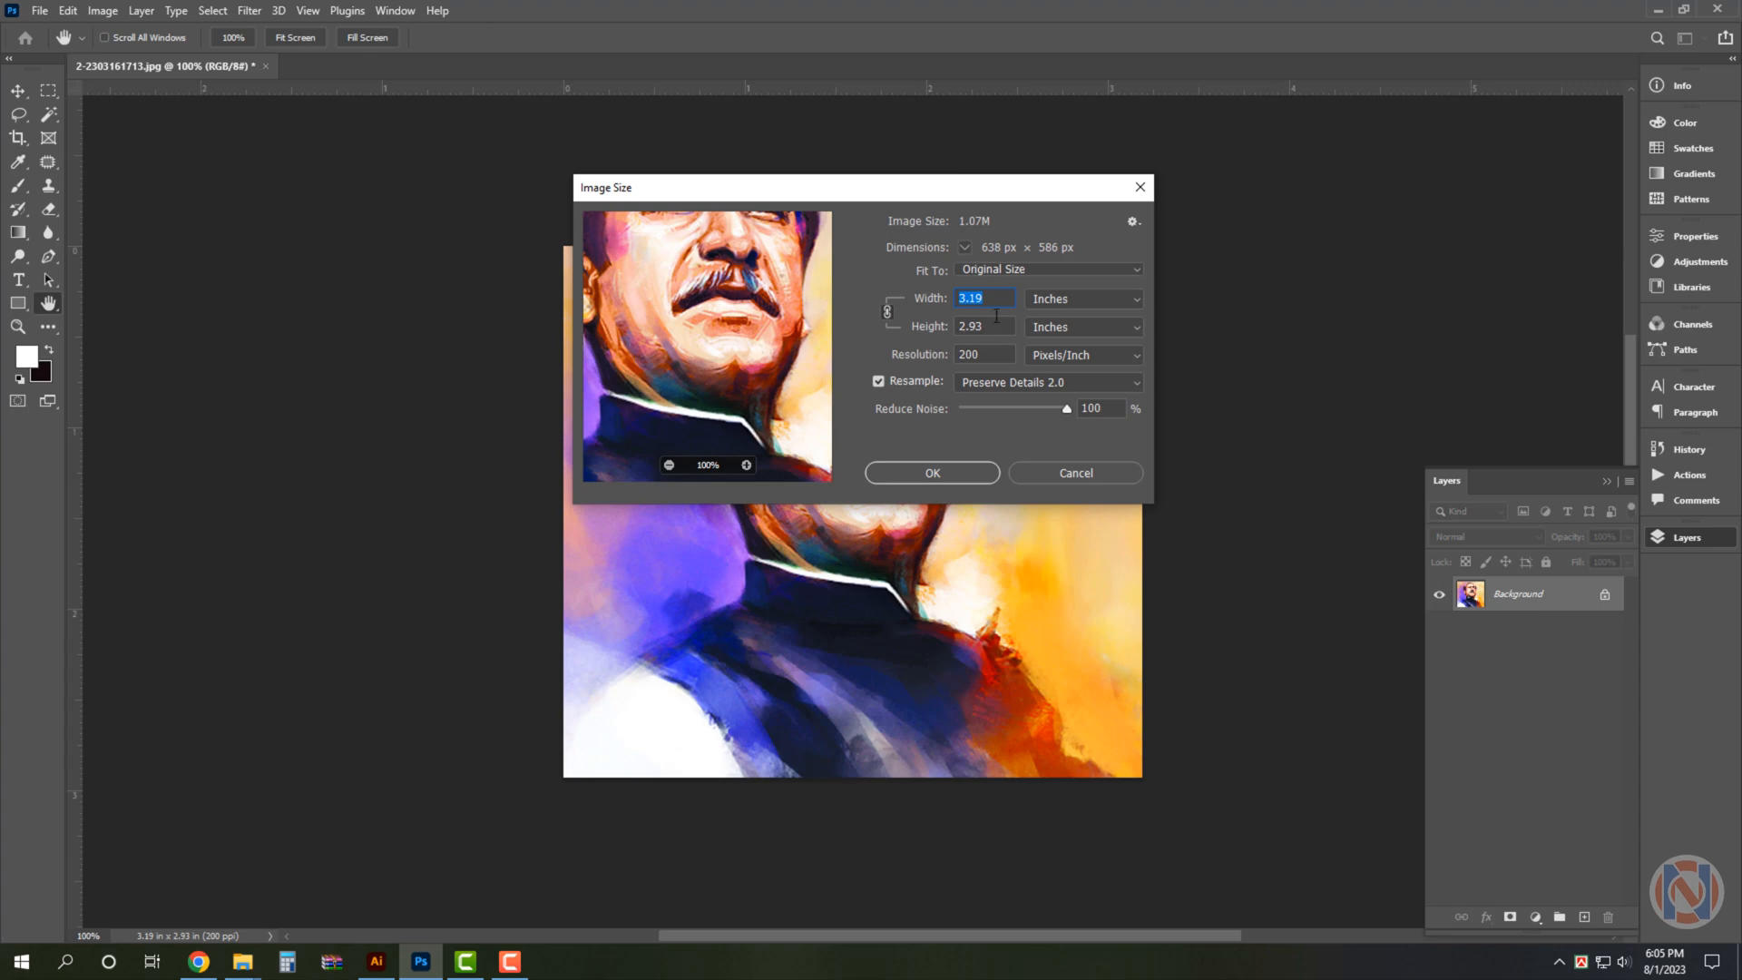
pyautogui.press('Tab')
pyautogui.write('36')
pyautogui.doubleClick(986, 355)
pyautogui.write('72')
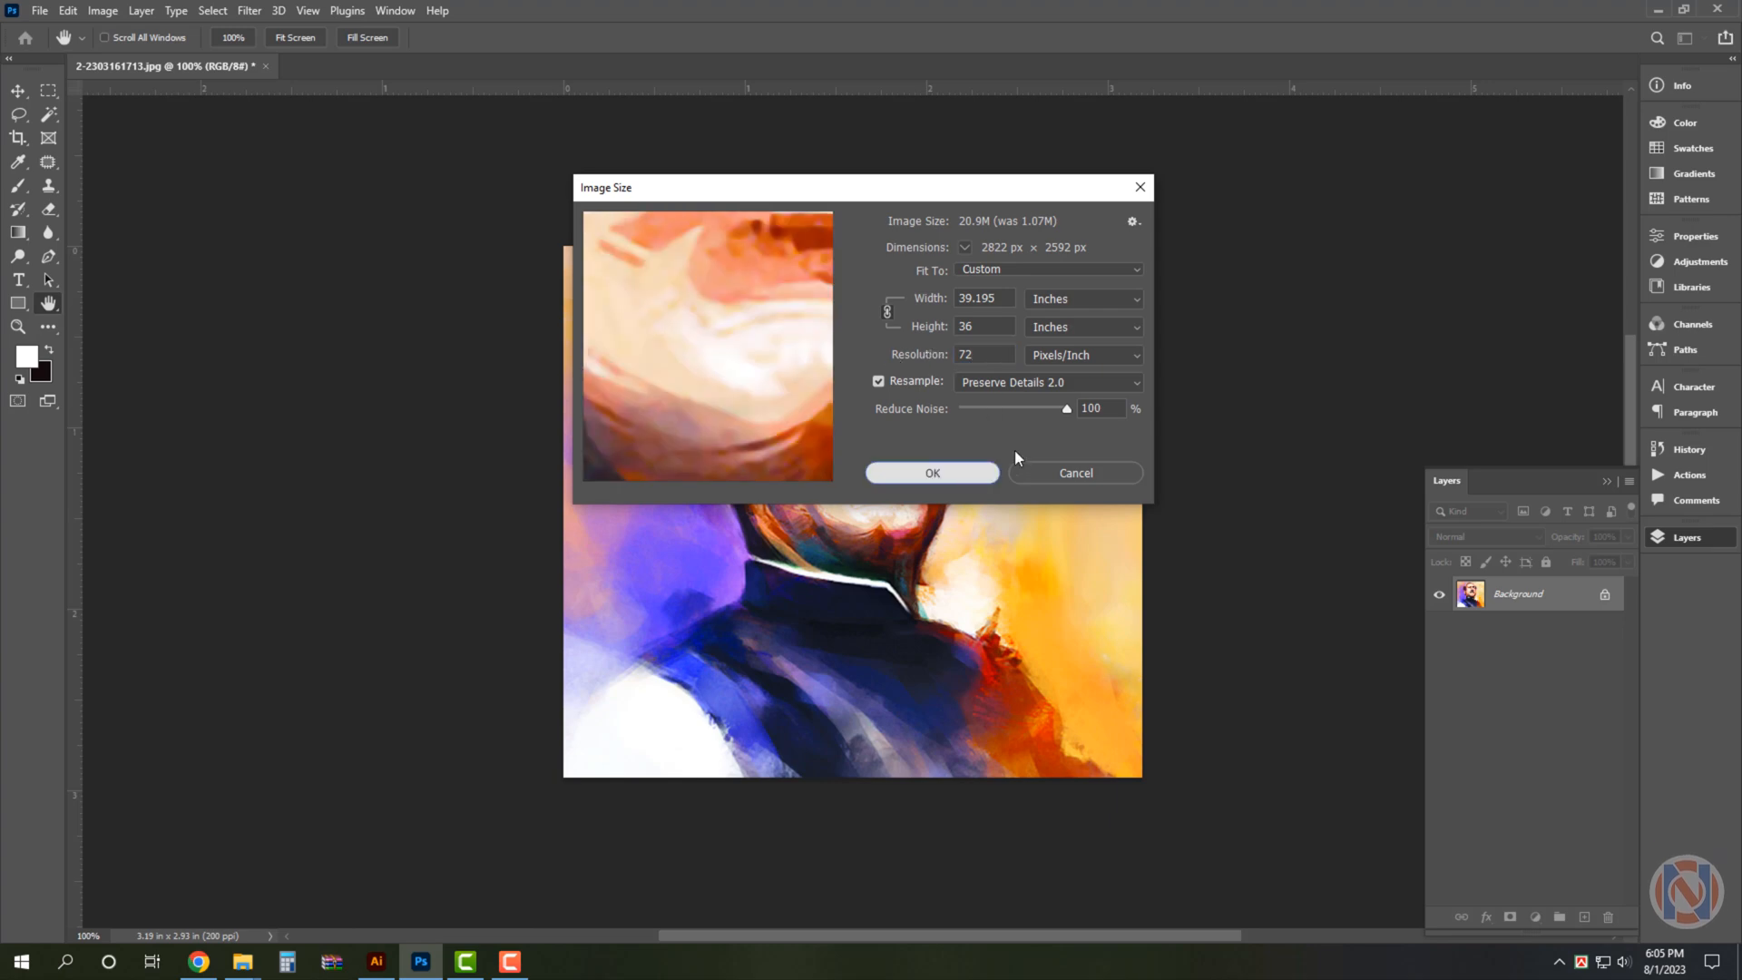
pyautogui.press('Return')
pyautogui.hotkey('ctrl', '0')
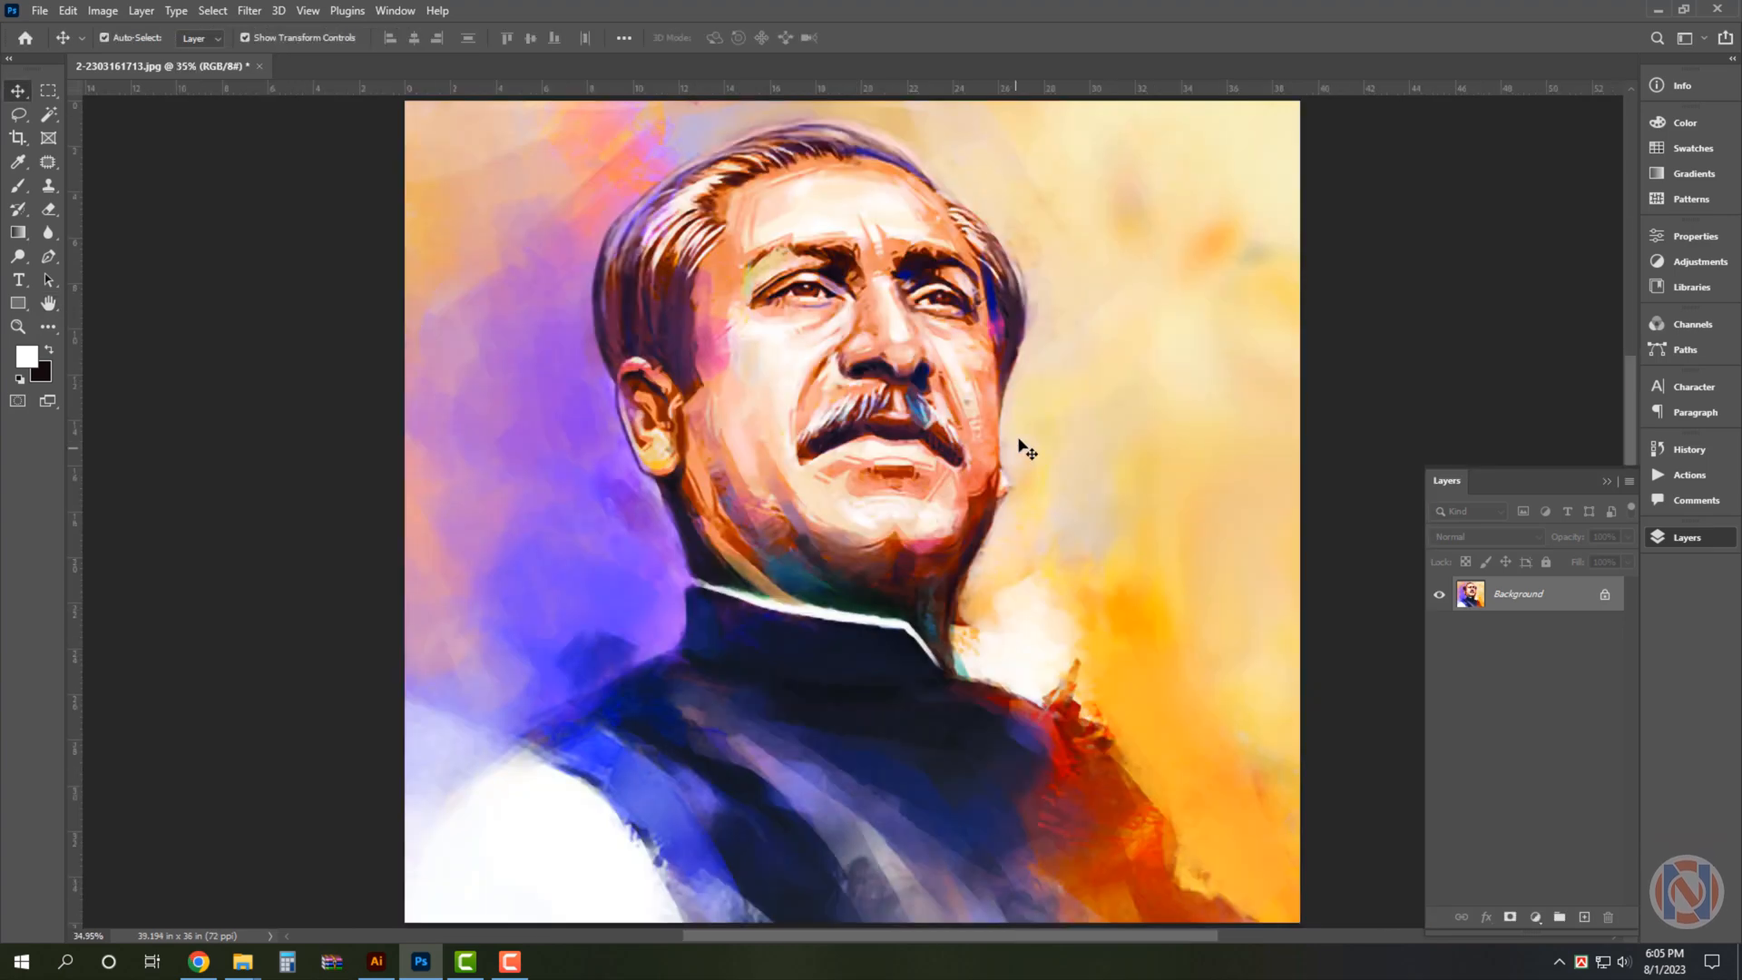
# Unlock the background layer and fade out the portrait's right edge to transparency with a large soft Eraser.
pyautogui.click(1603, 595)
pyautogui.hotkey('ctrl', '-')
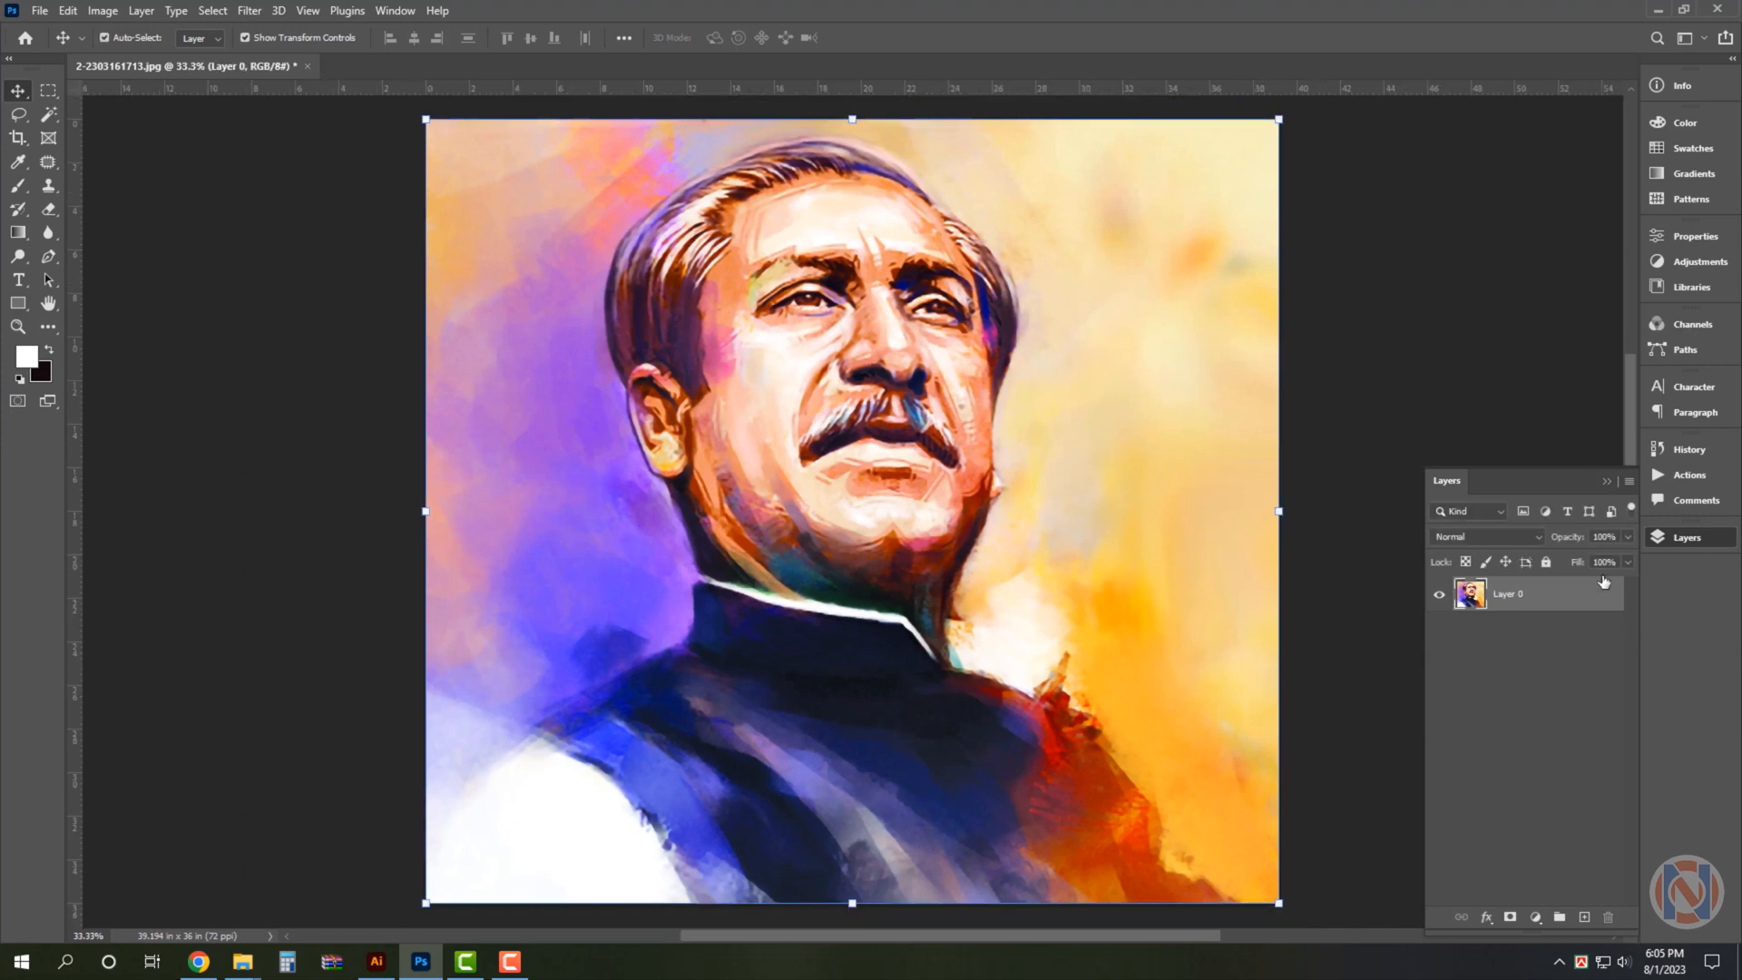
pyautogui.click(52, 212)
pyautogui.hotkey('ctrl', '-')
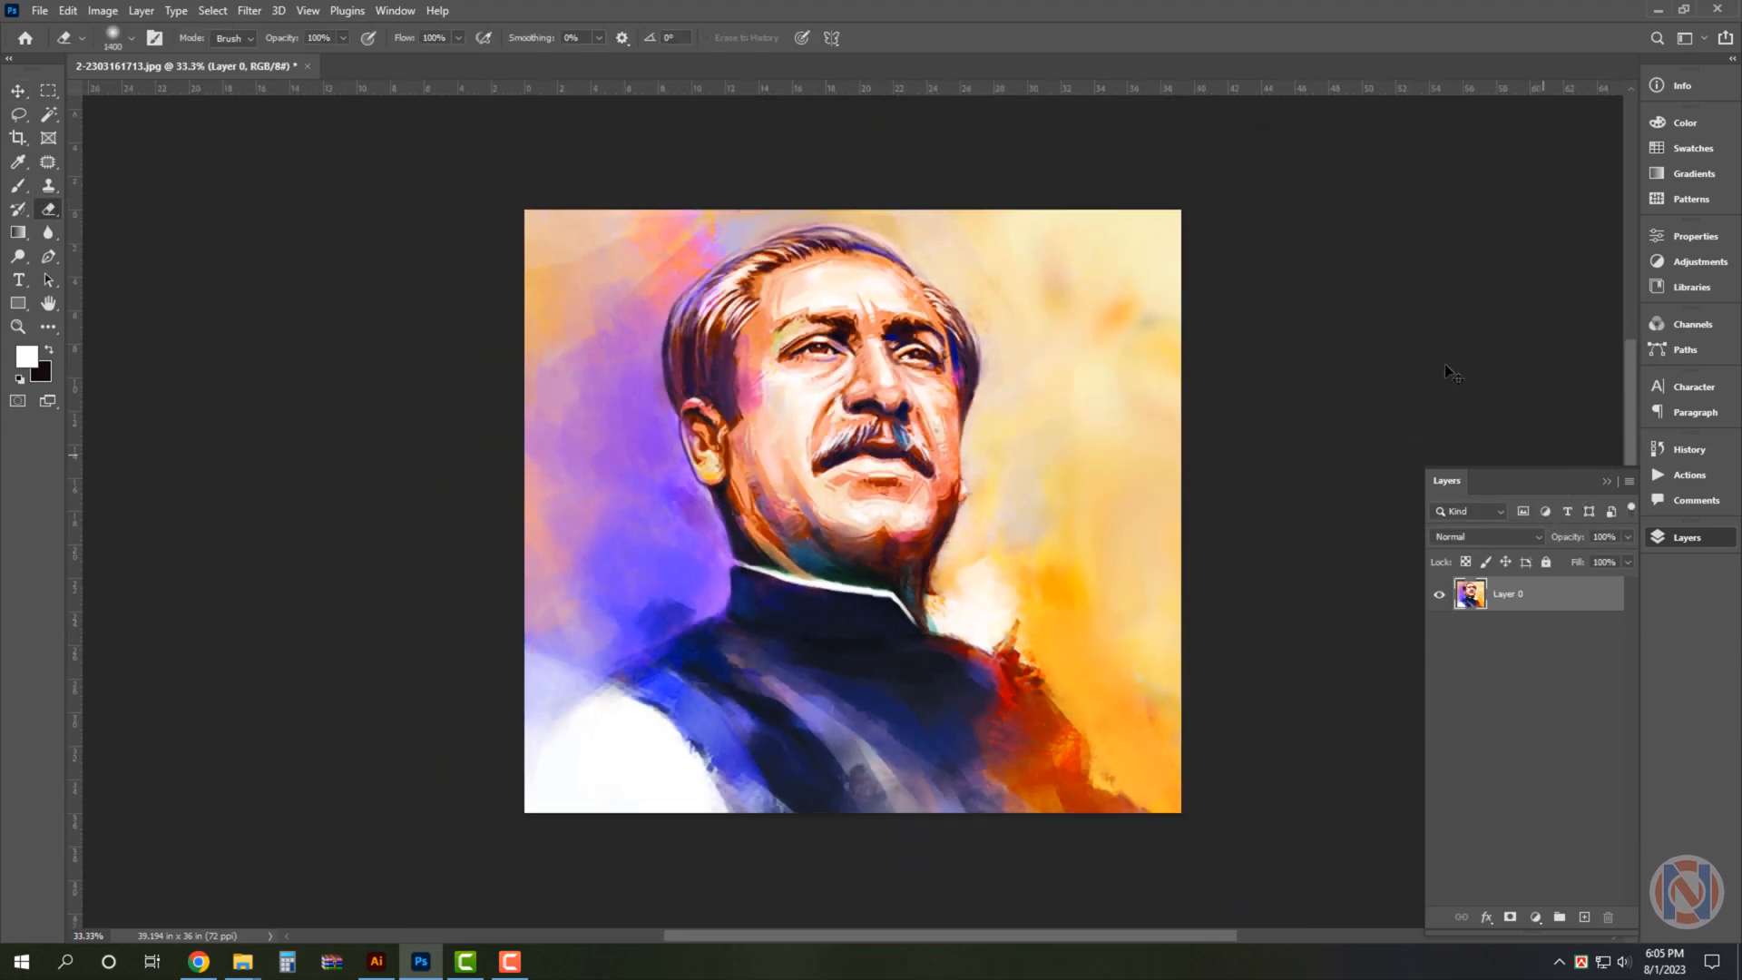
pyautogui.moveTo(1282, 233)
pyautogui.mouseDown()
pyautogui.moveTo(1297, 680)
pyautogui.moveTo(1244, 155)
pyautogui.moveTo(1261, 894)
pyautogui.moveTo(1312, 805)
pyautogui.moveTo(1257, 898)
pyautogui.moveTo(1301, 864)
pyautogui.moveTo(1369, 204)
pyautogui.mouseUp()
pyautogui.press('v')
pyautogui.hotkey('ctrl', 'shift', 's')
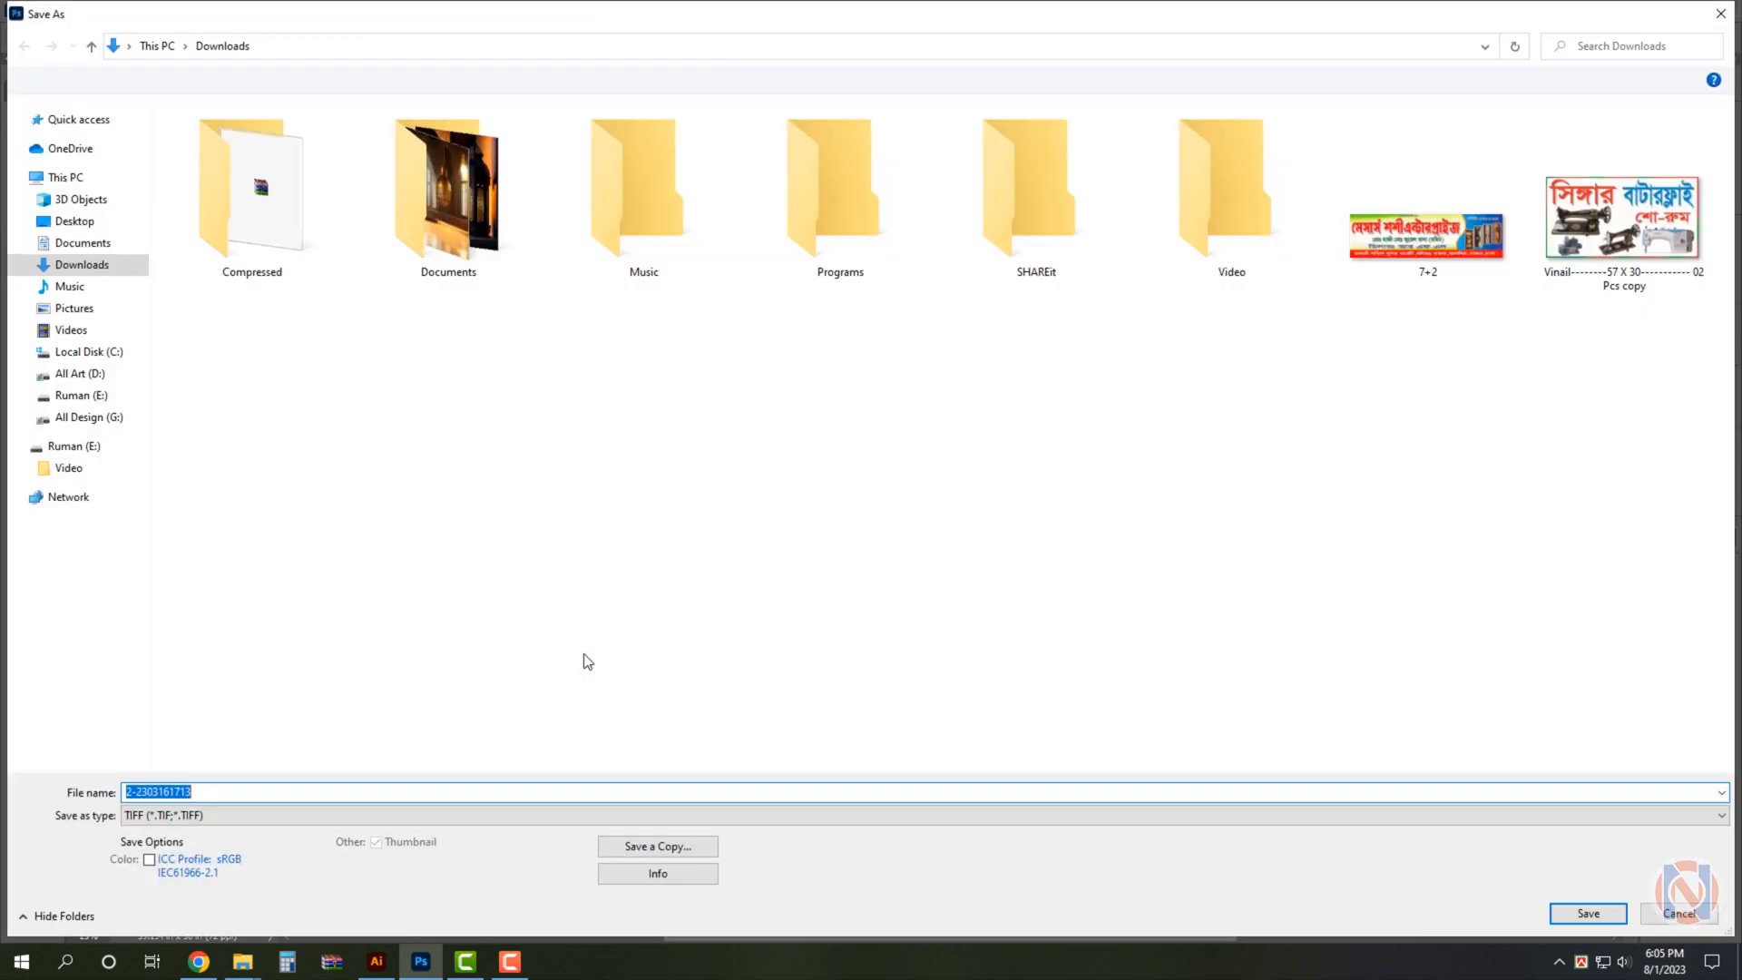
pyautogui.click(1582, 910)
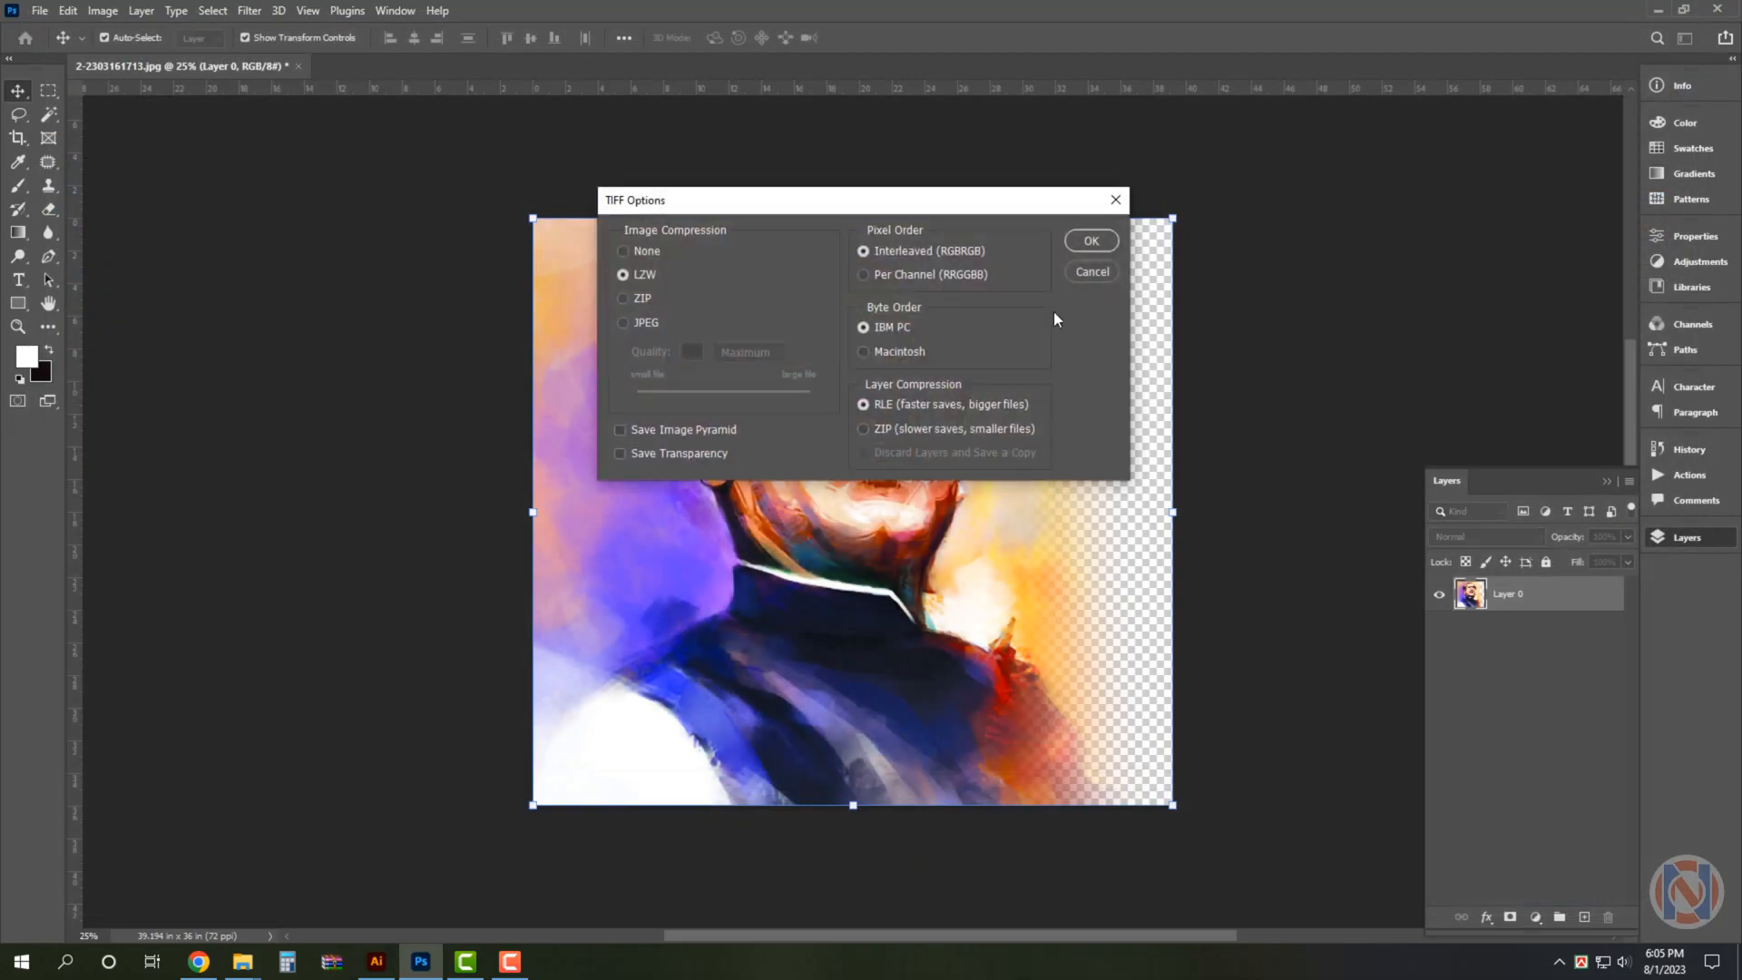
pyautogui.click(1092, 241)
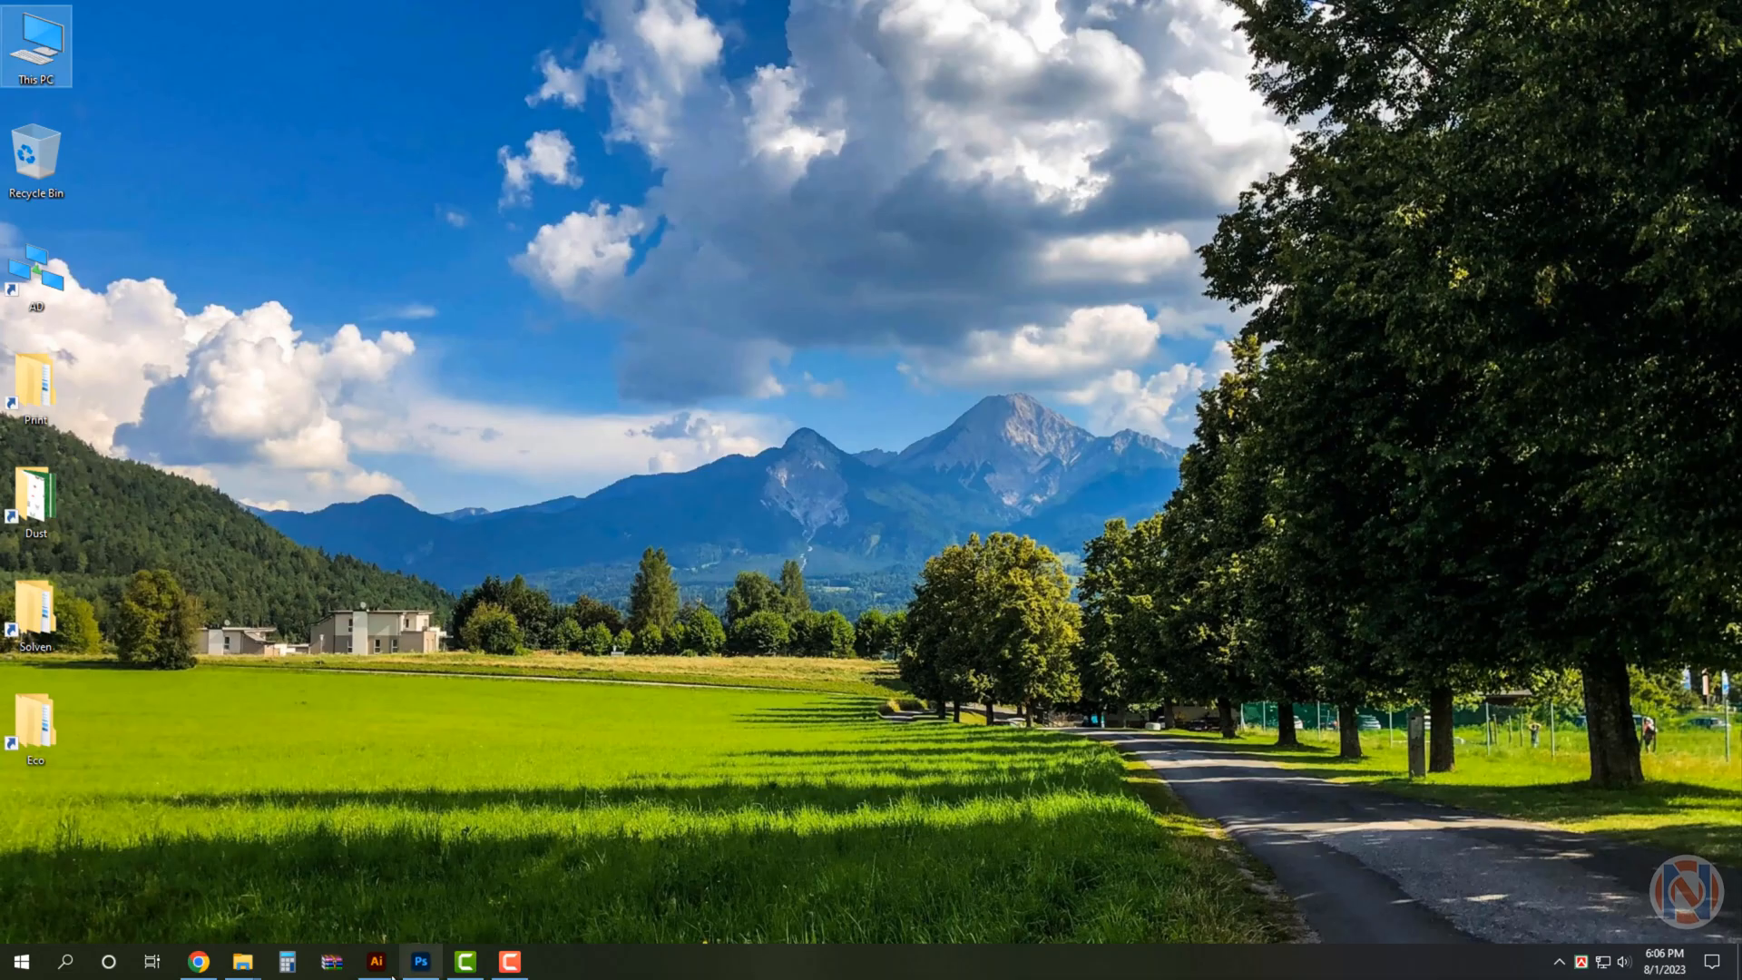
pyautogui.click(381, 965)
pyautogui.hotkey('ctrl', 'o')
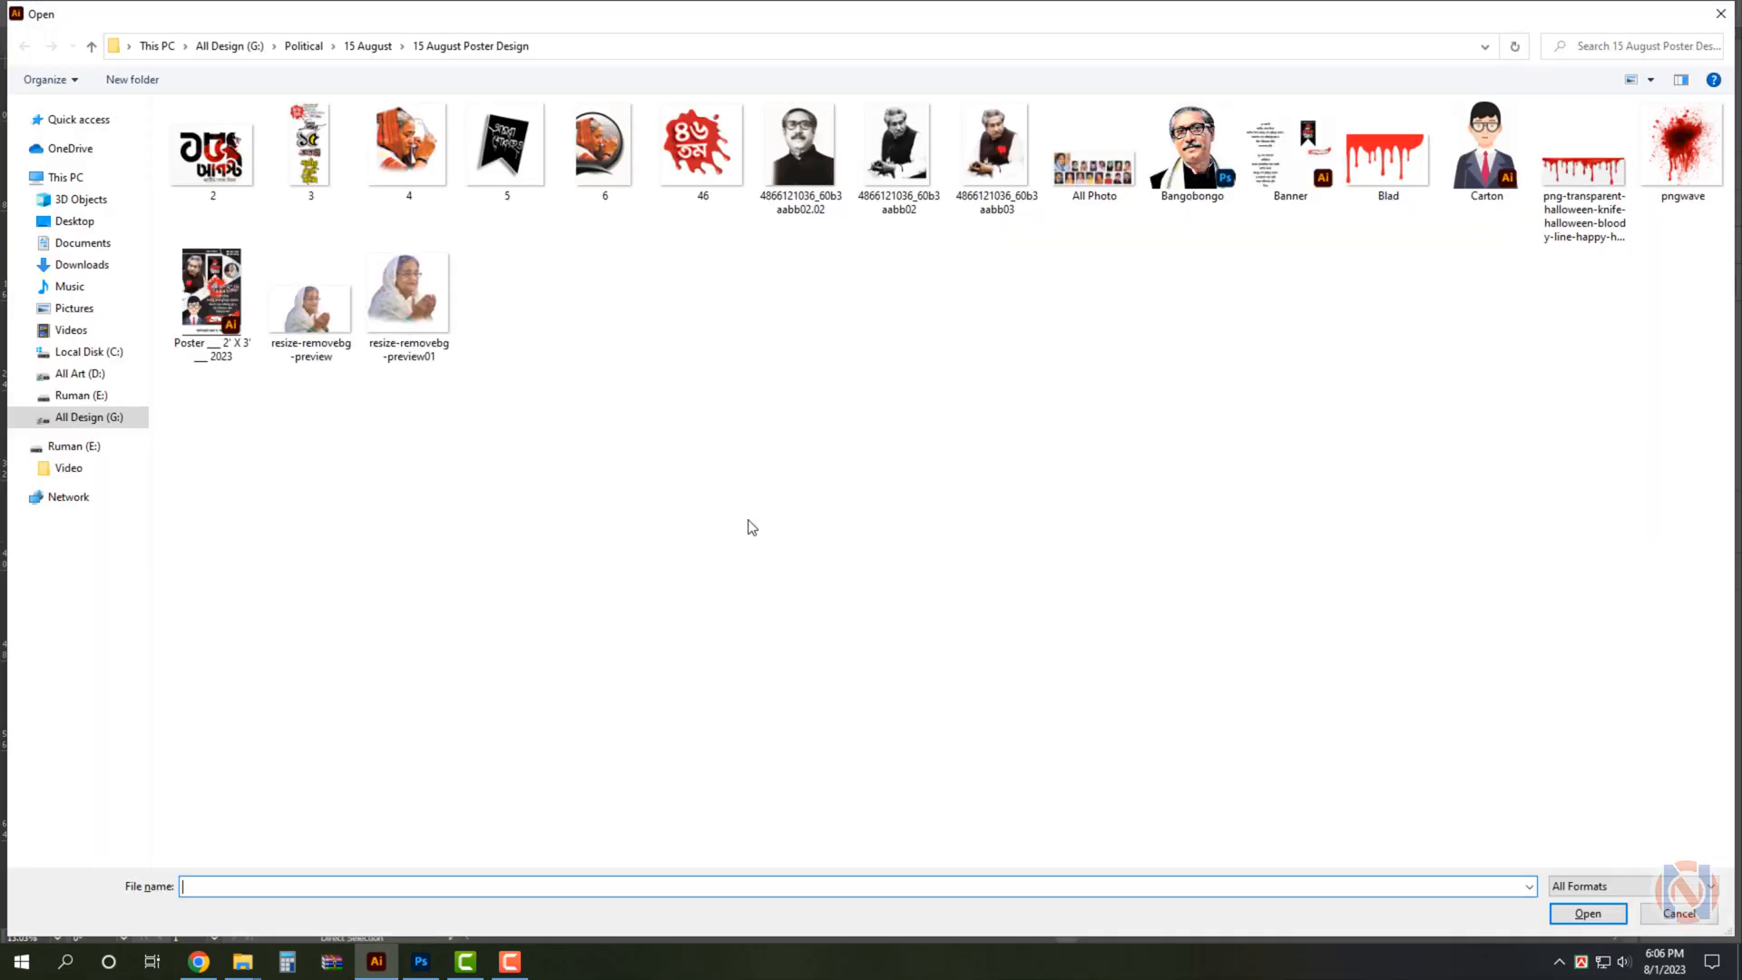
pyautogui.click(99, 264)
pyautogui.click(840, 399)
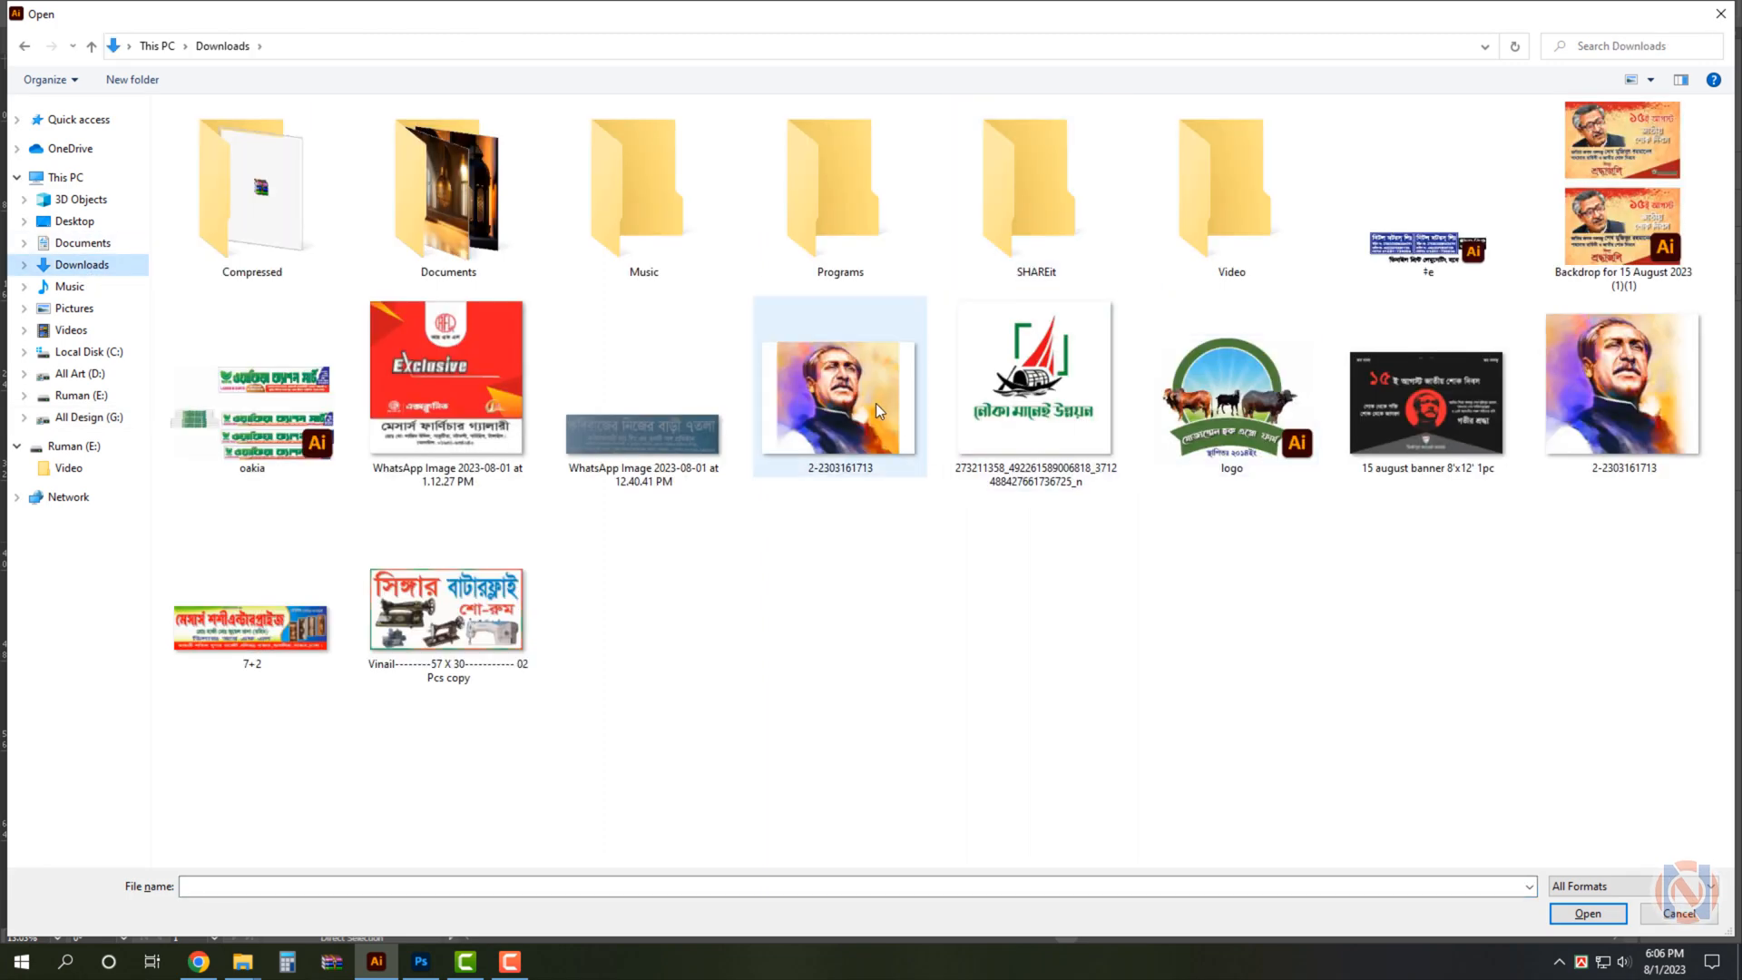
pyautogui.doubleClick(1645, 388)
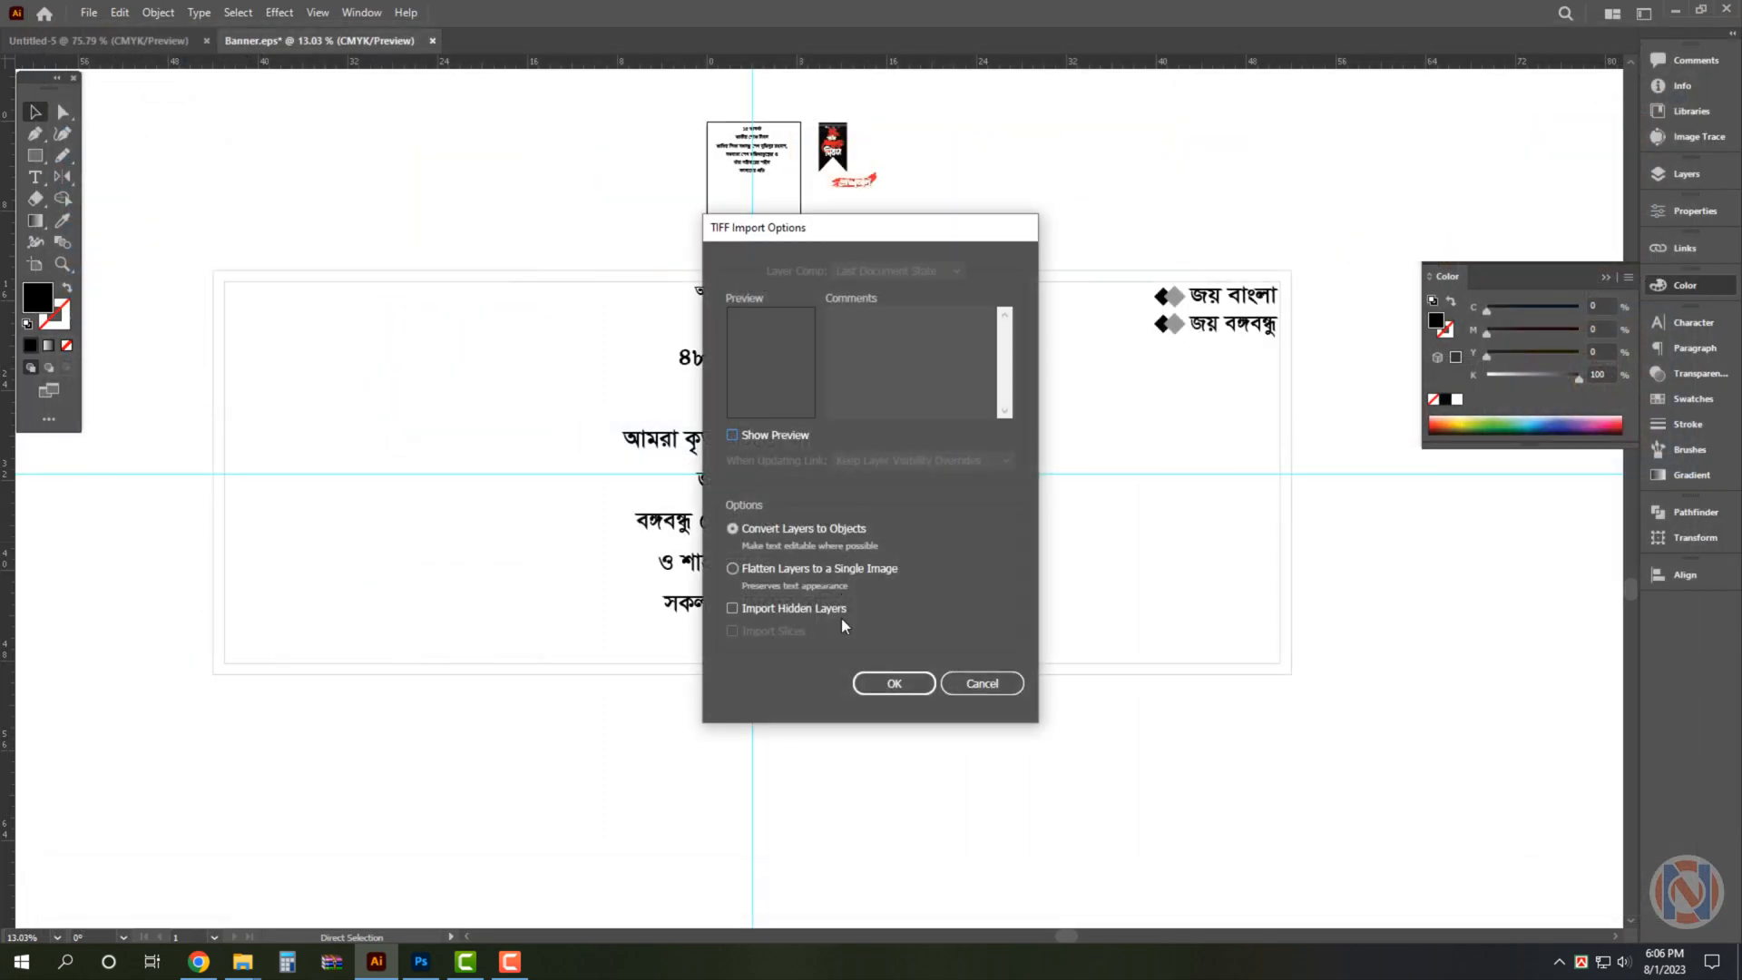
pyautogui.click(891, 683)
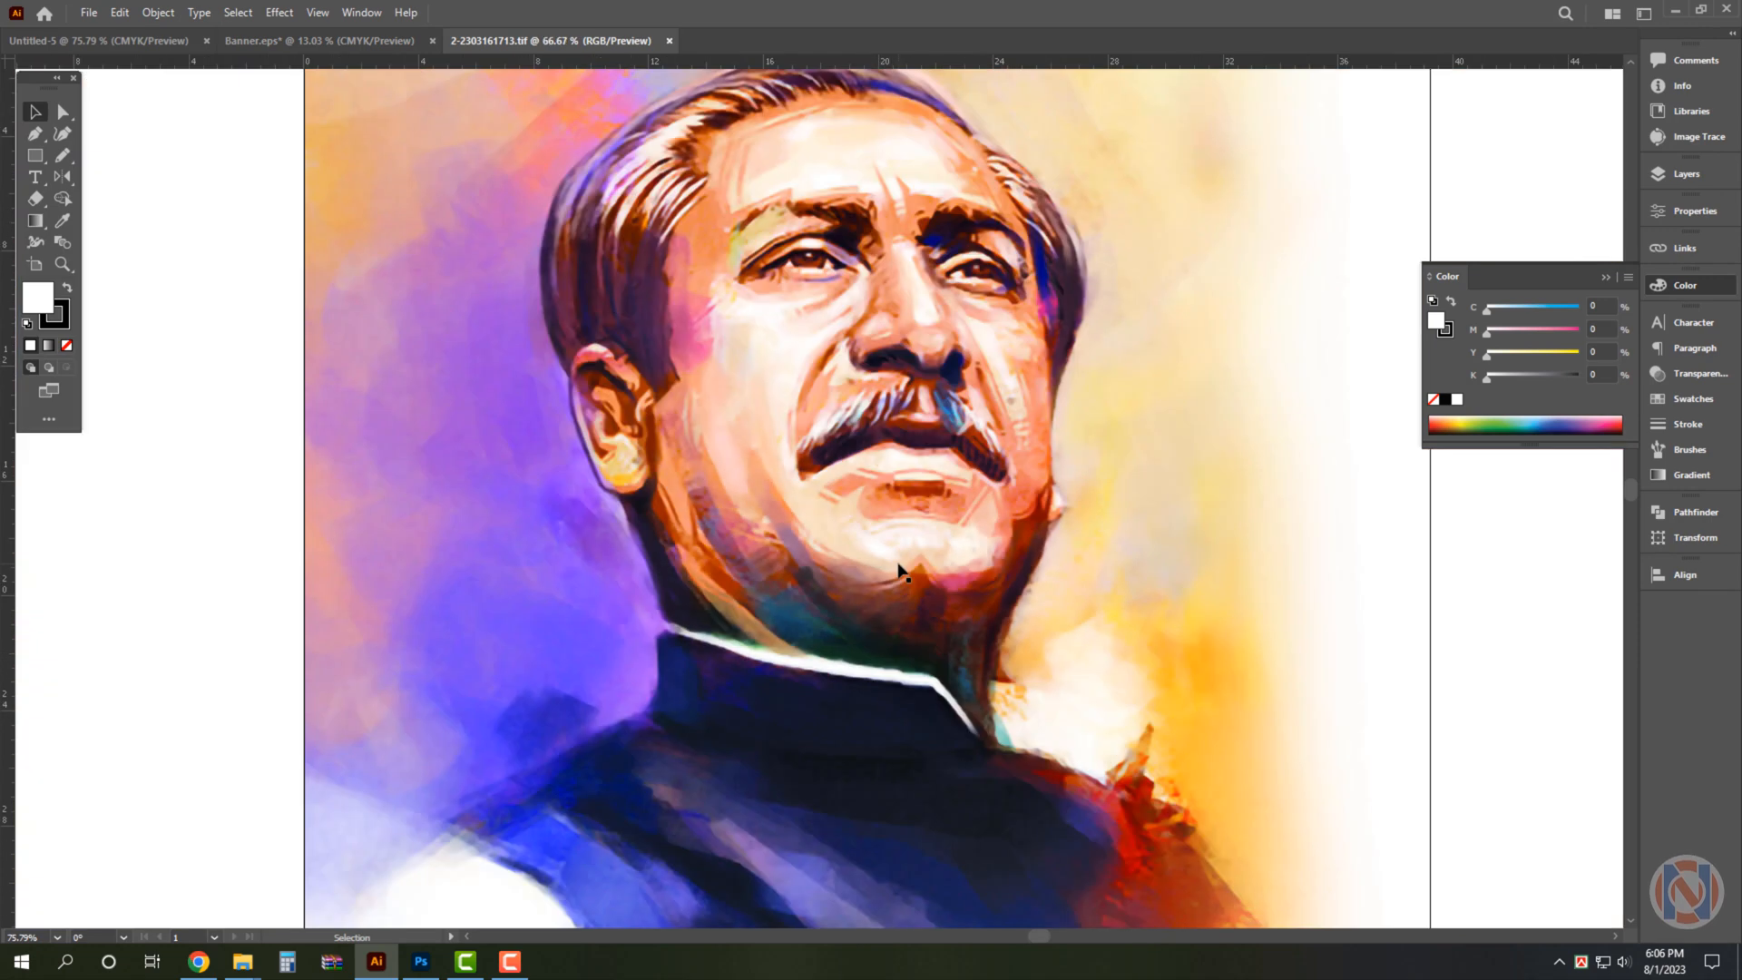
# Cut the portrait out of its document, close that document without saving, and paste the portrait into the banner.
pyautogui.click(896, 492)
pyautogui.hotkey('ctrl', 'x')
pyautogui.hotkey('ctrl', 'w')
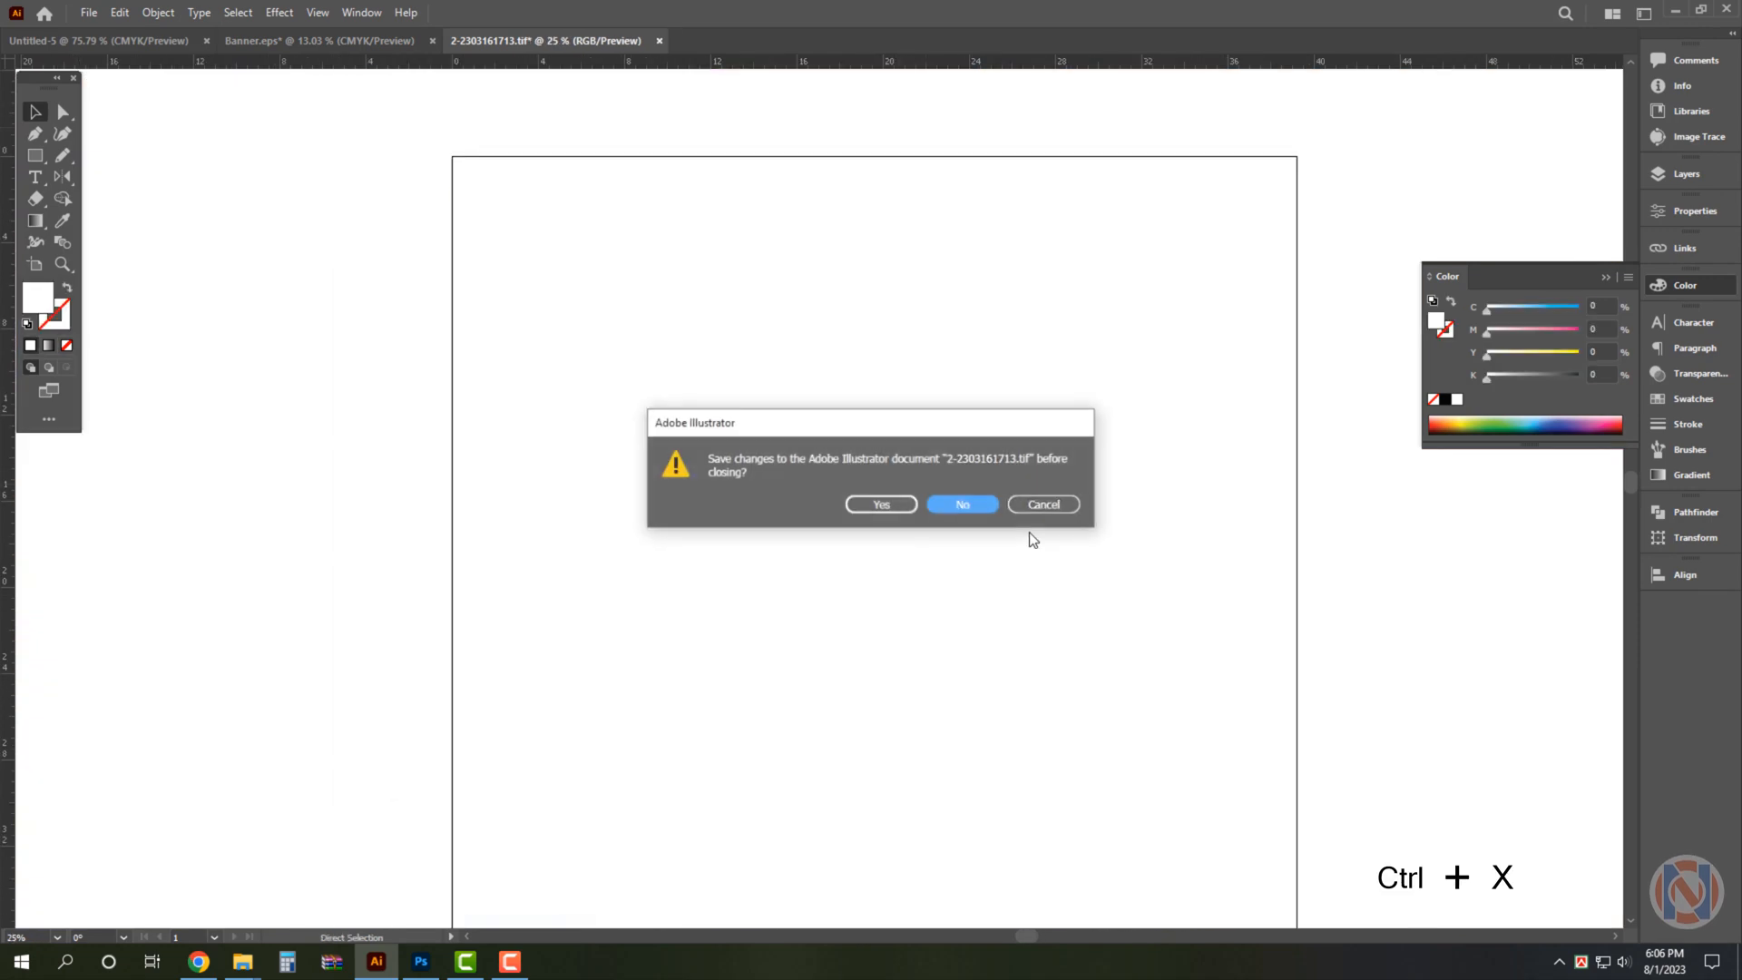
pyautogui.click(964, 504)
pyautogui.hotkey('ctrl', 'v')
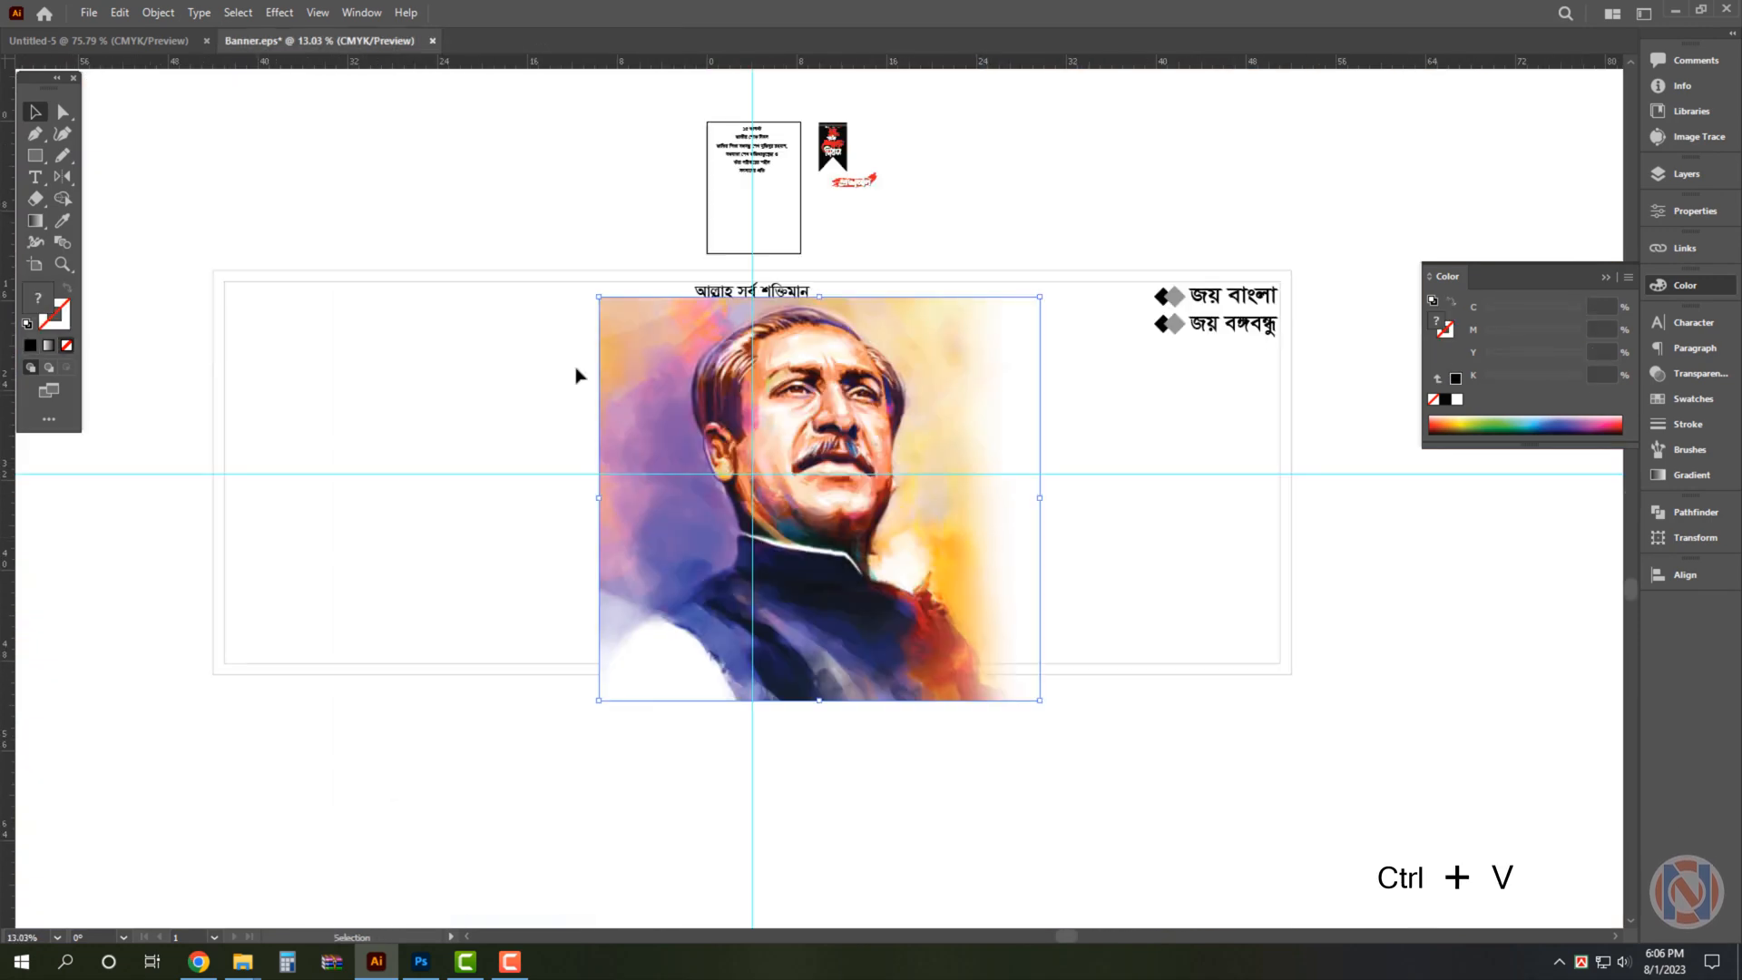
# Align the portrait with the left and top edges of the outer banner frame.
pyautogui.moveTo(526, 272); pyautogui.dragTo(527, 273)
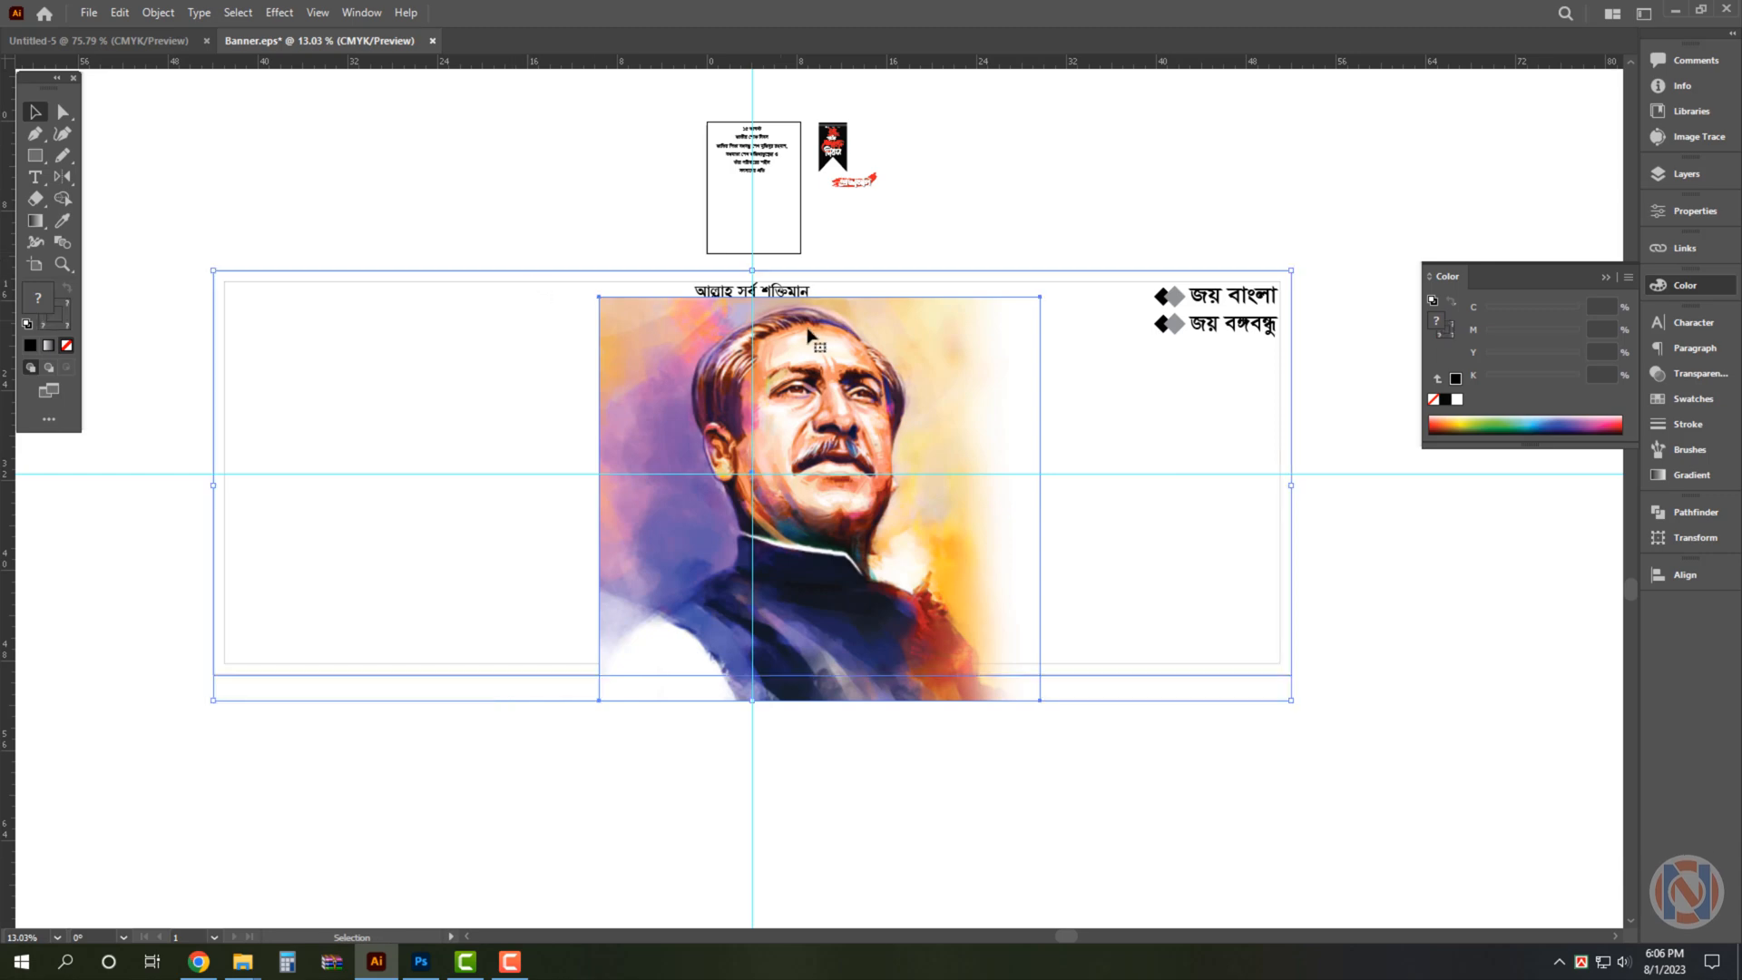
pyautogui.click(1678, 575)
pyautogui.click(1436, 614)
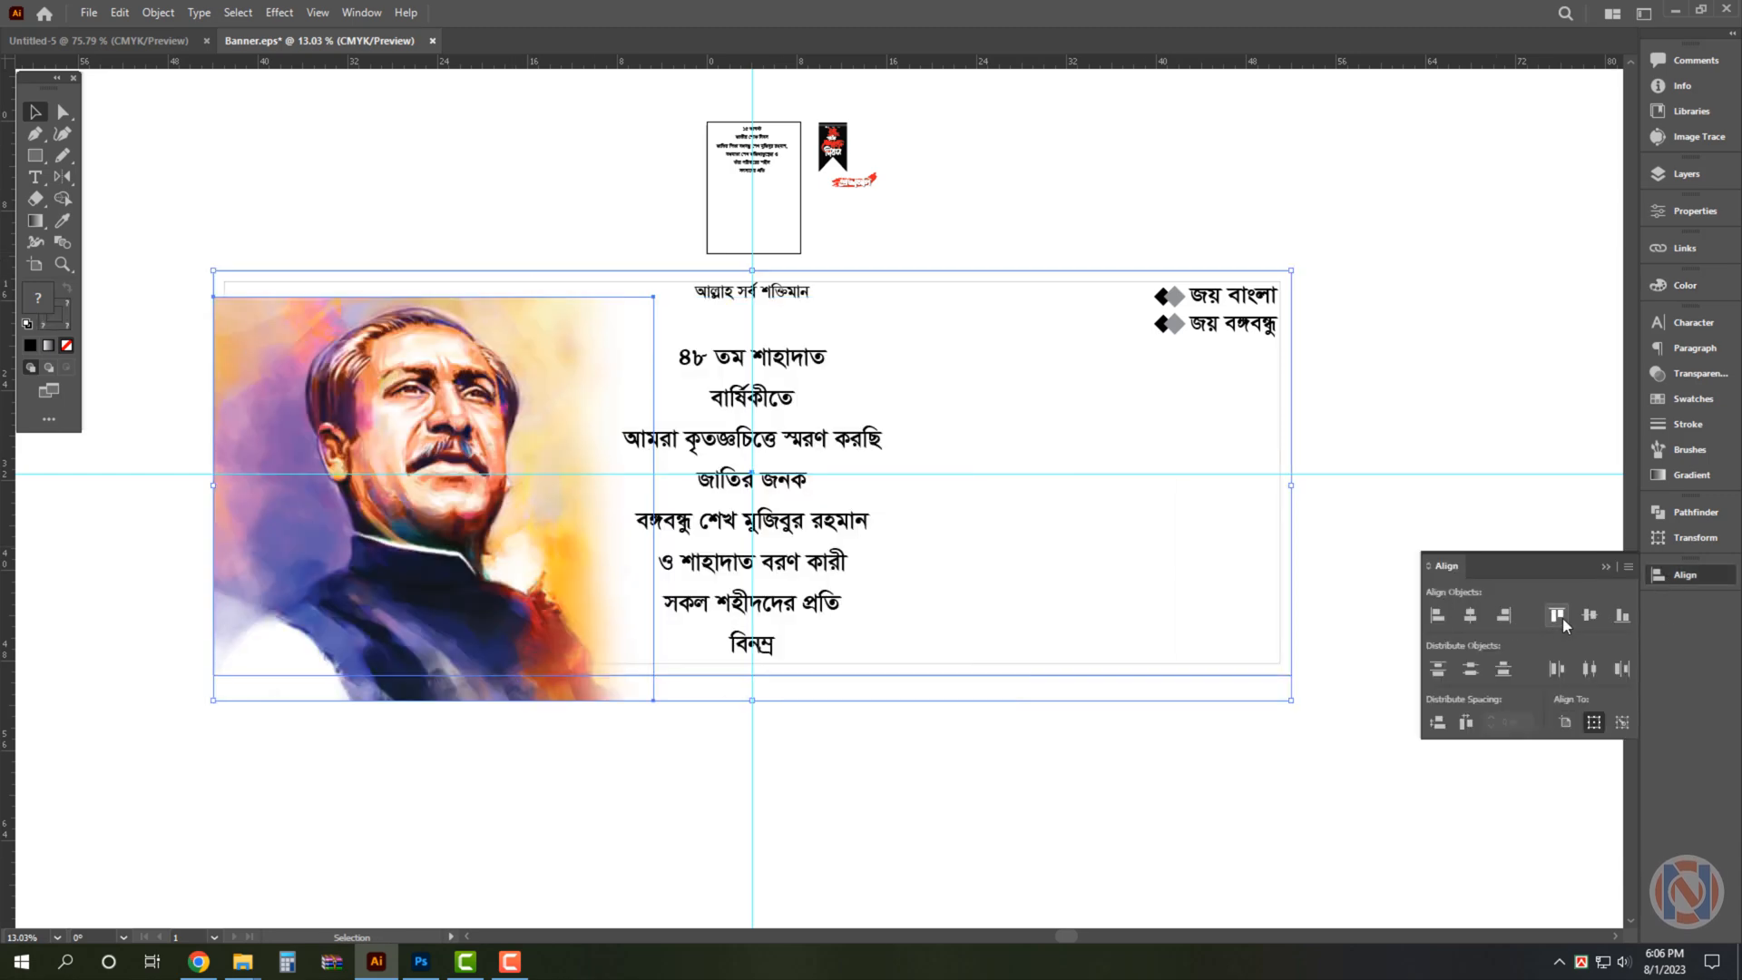
pyautogui.click(1556, 614)
pyautogui.click(1073, 279)
pyautogui.click(433, 510)
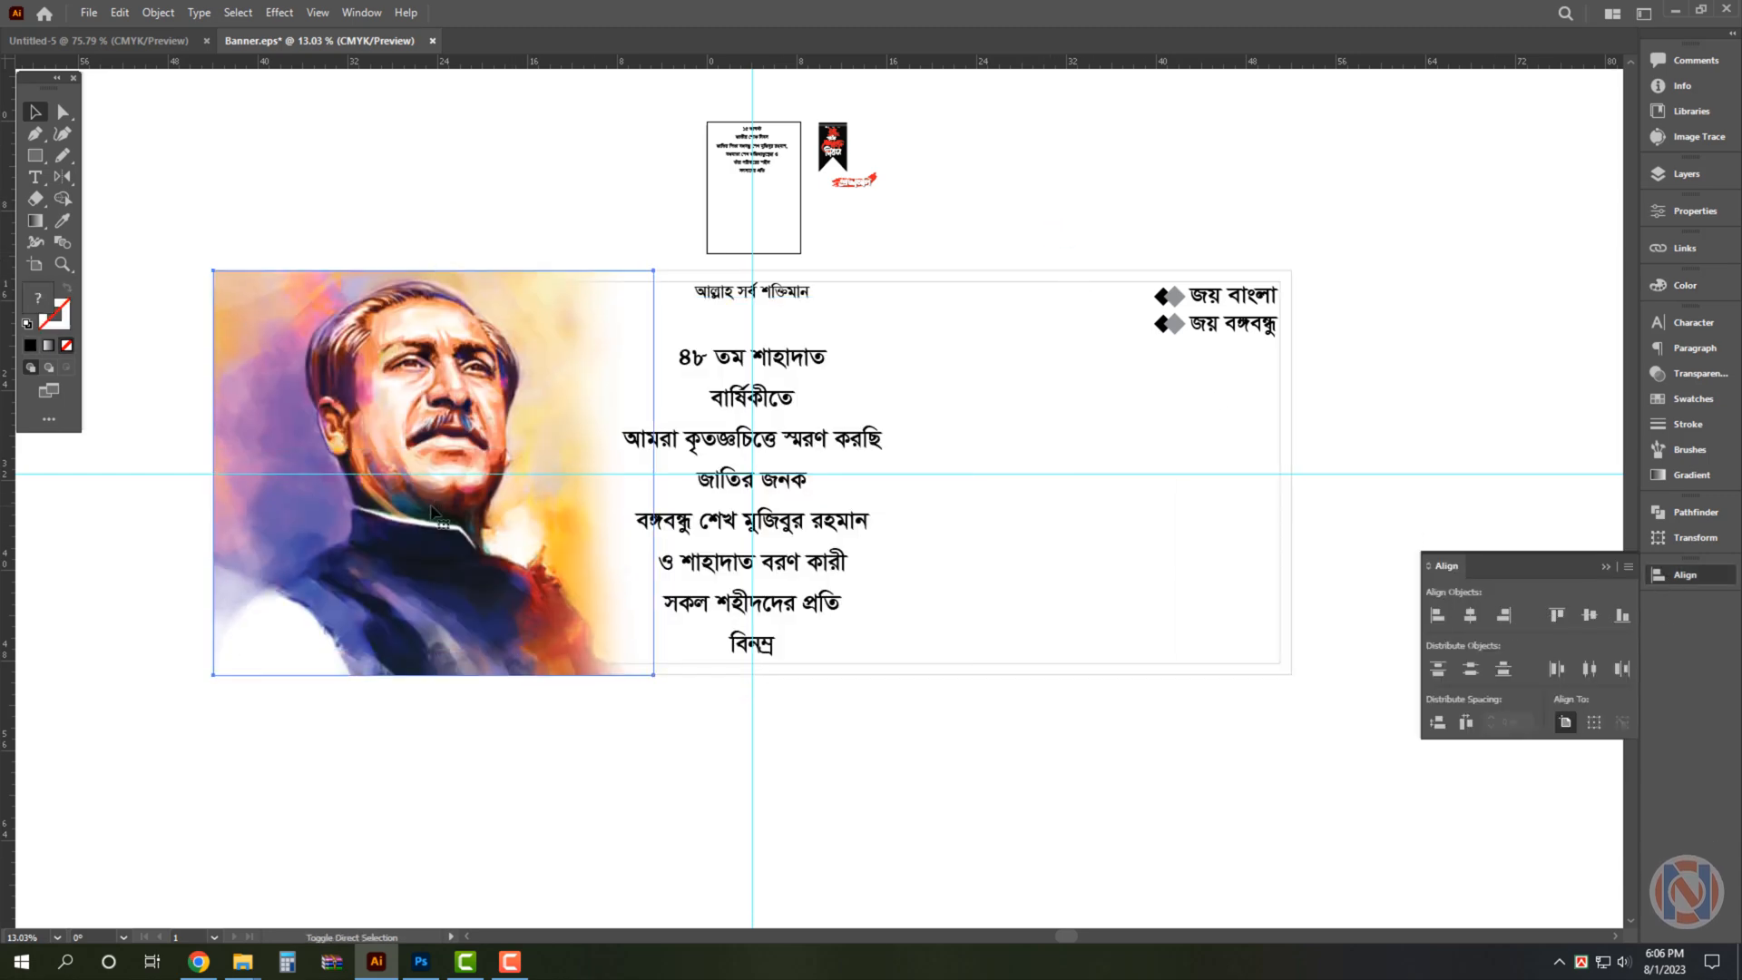
pyautogui.click(533, 740)
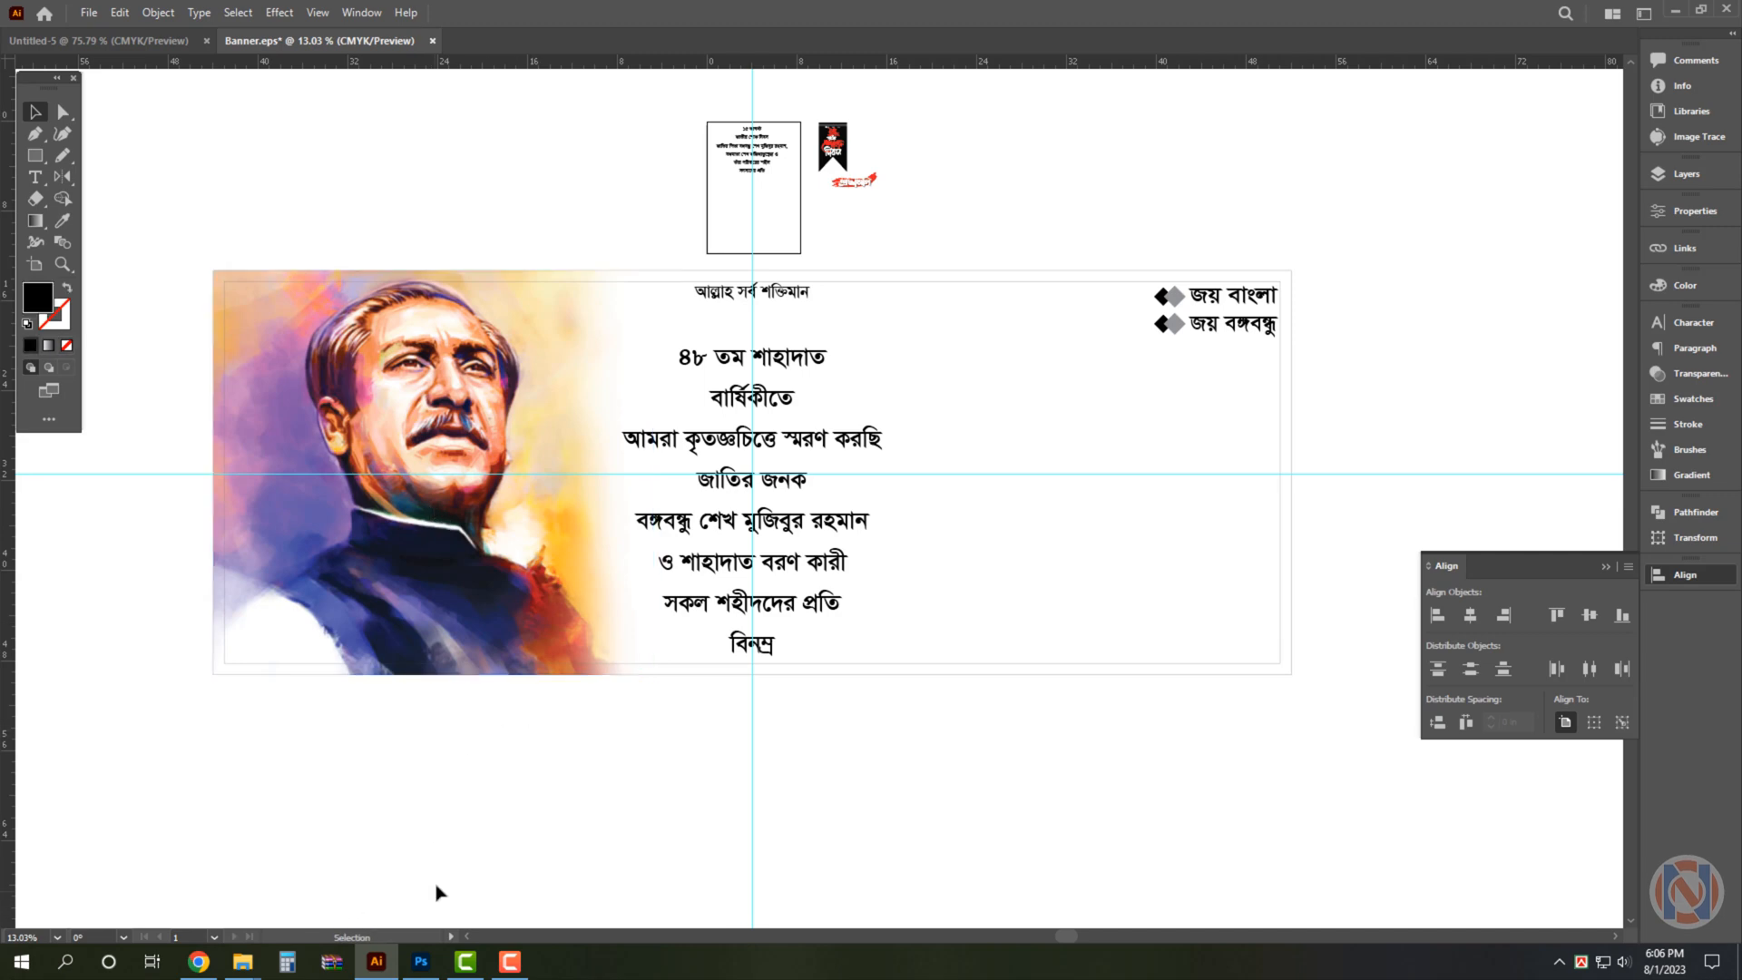
# Find the file Black__ in the Ai Background folder under Background on drive G and open it in Illustrator.
pyautogui.moveTo(252, 967)
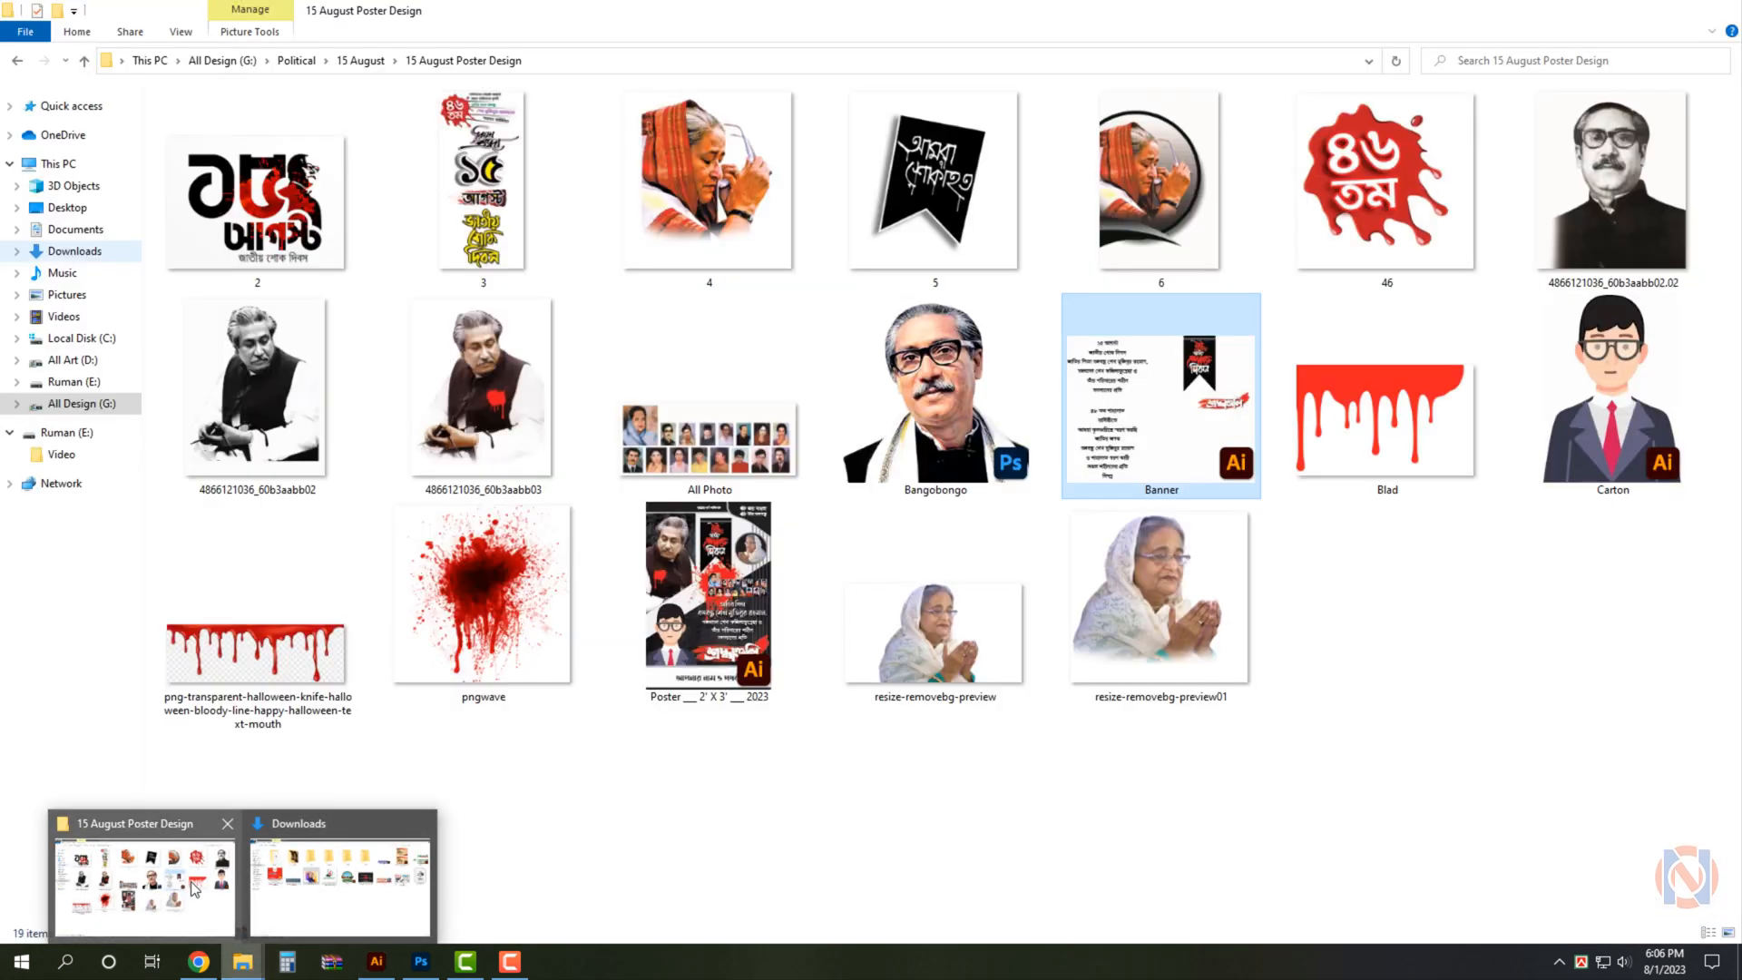
pyautogui.click(299, 900)
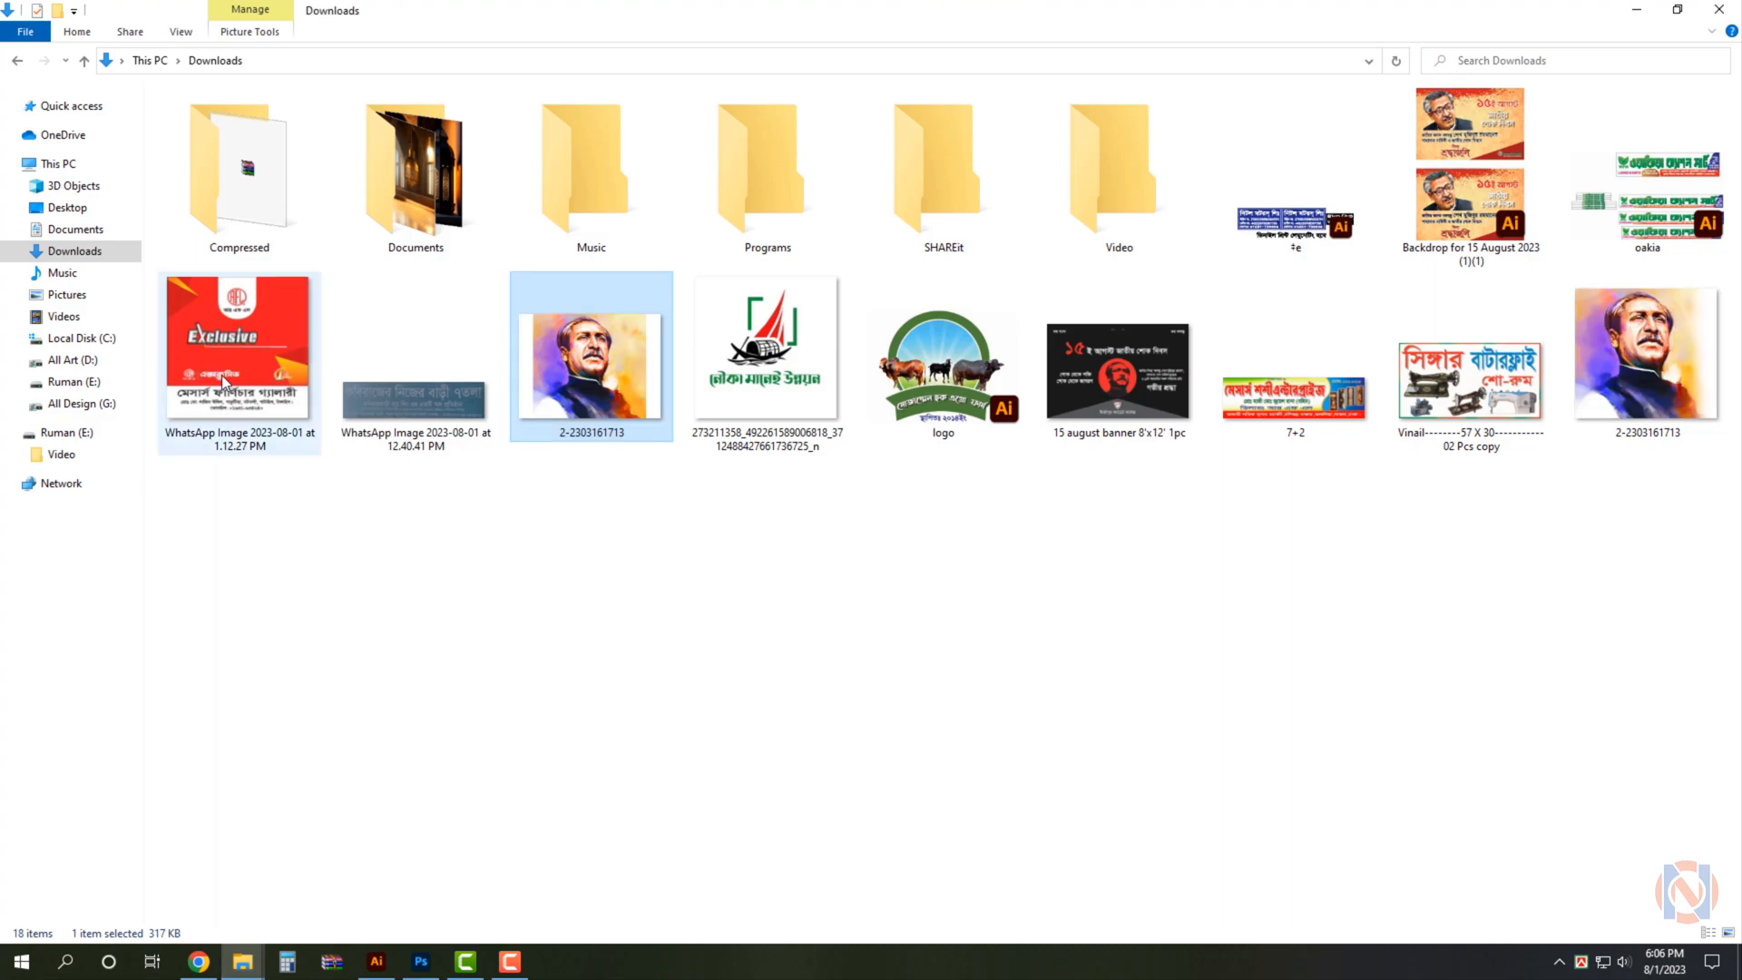
pyautogui.click(81, 403)
pyautogui.doubleClick(1052, 205)
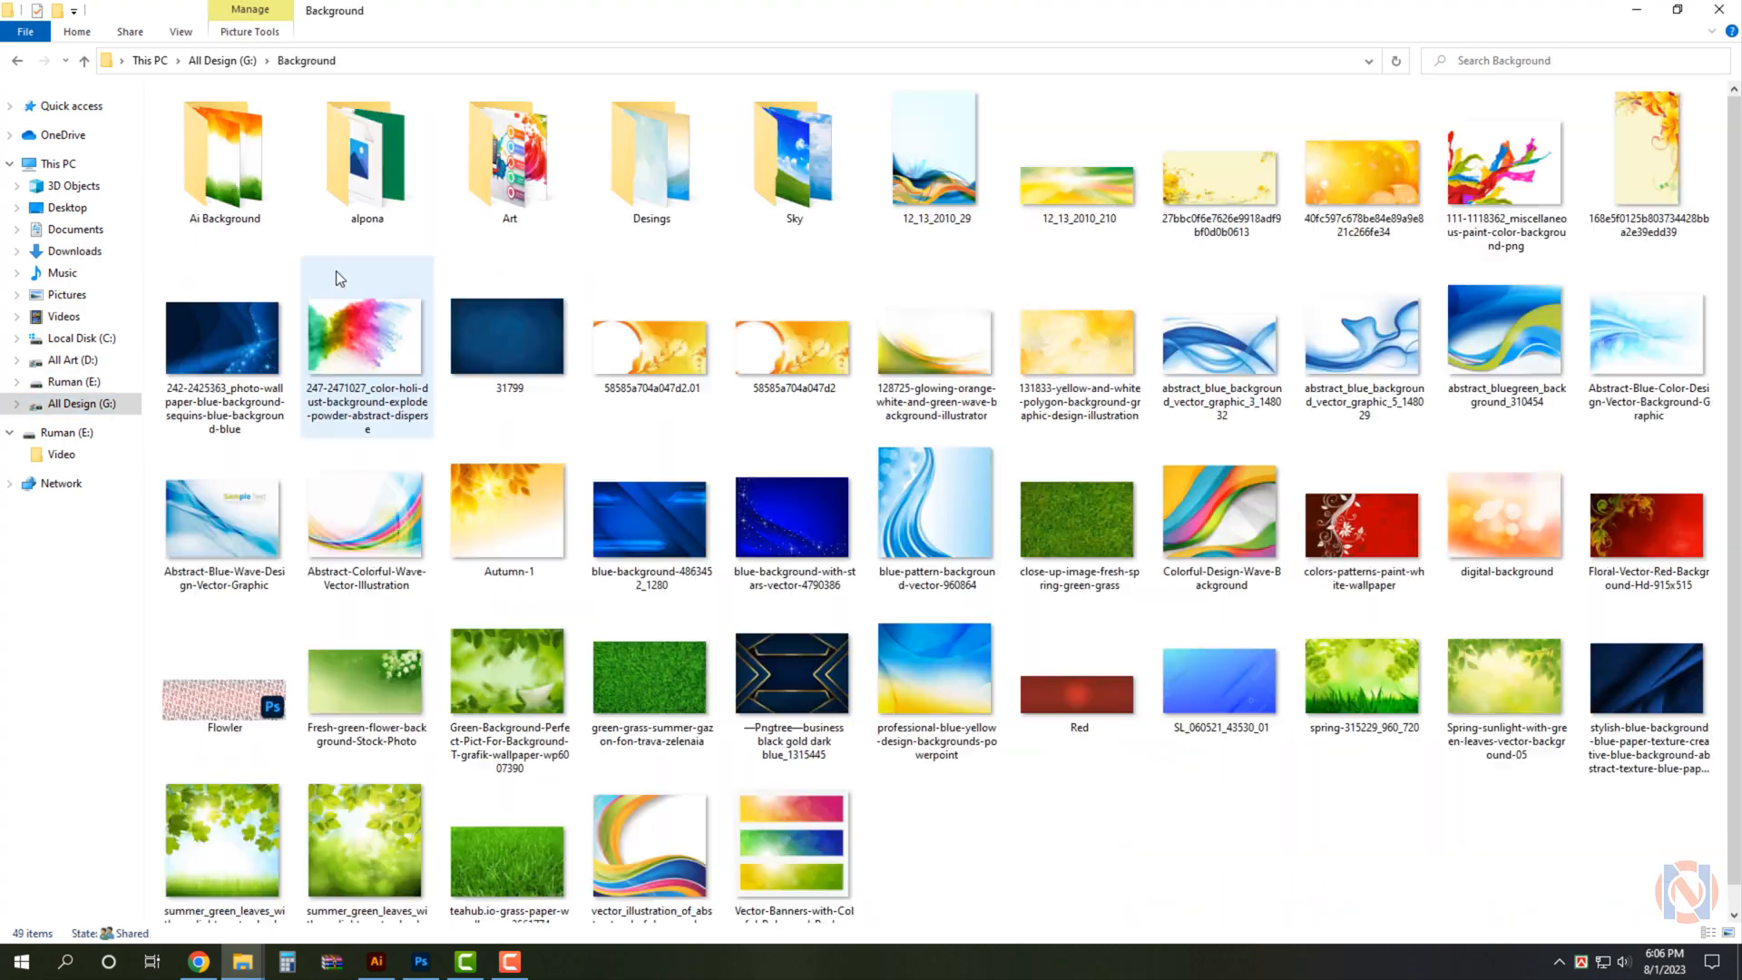
pyautogui.doubleClick(227, 164)
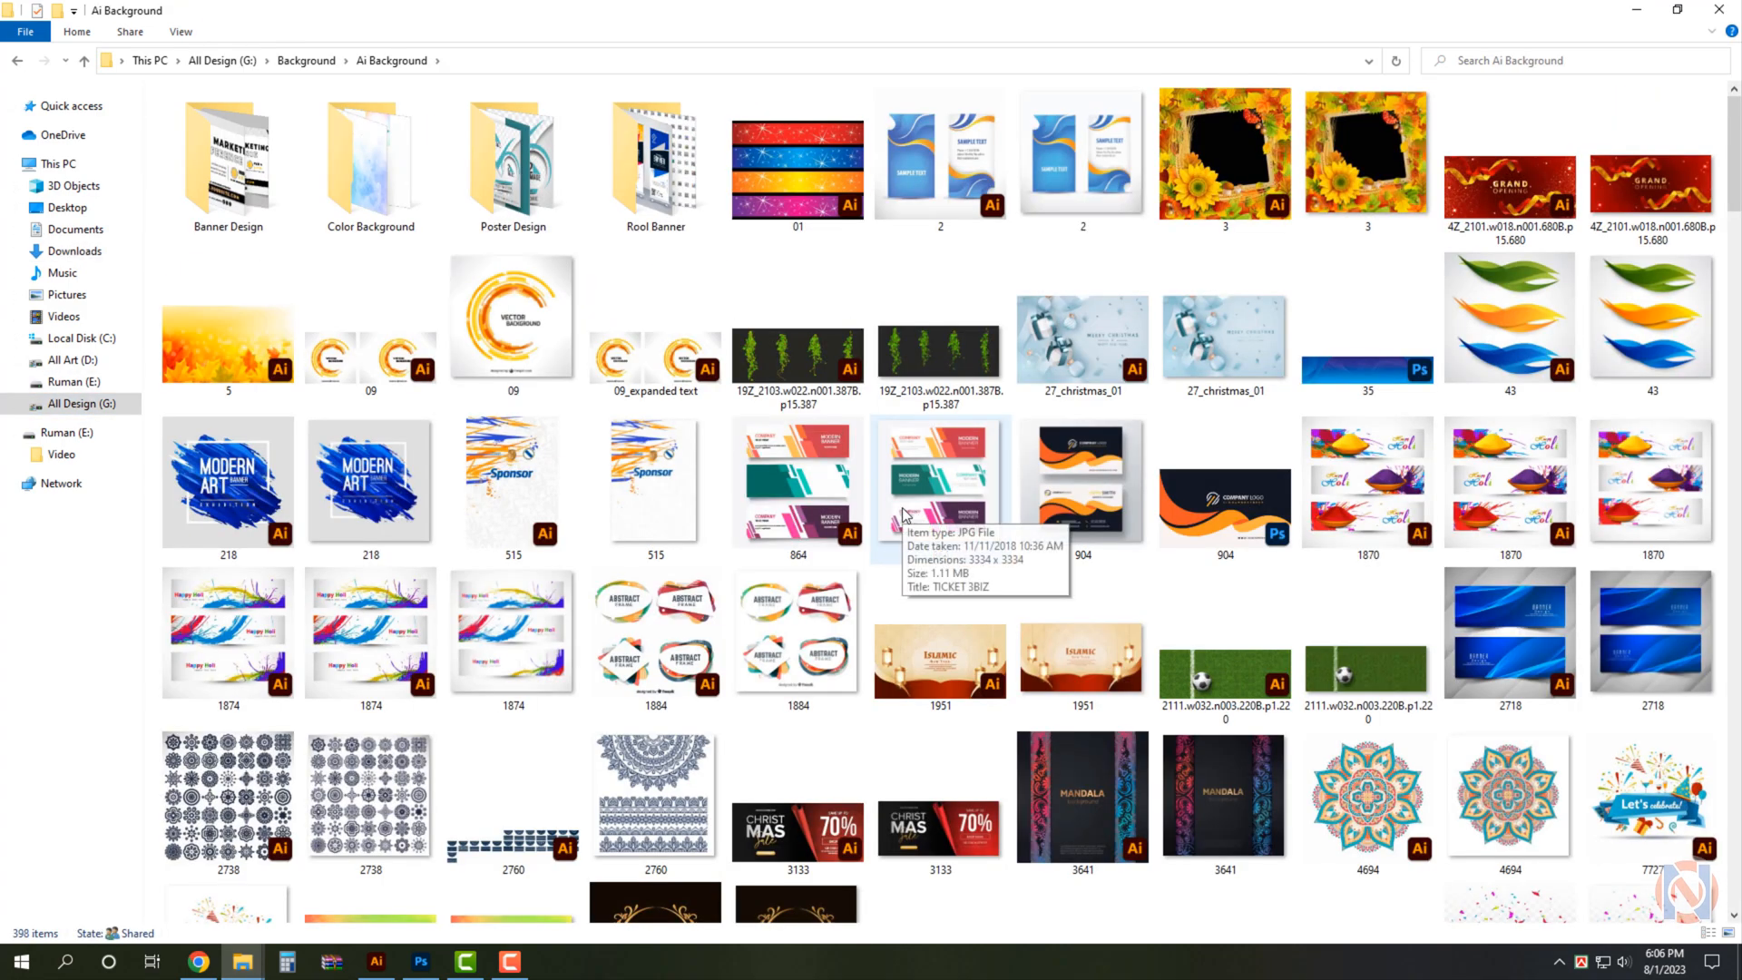
pyautogui.write('bl')
pyautogui.press('Return')
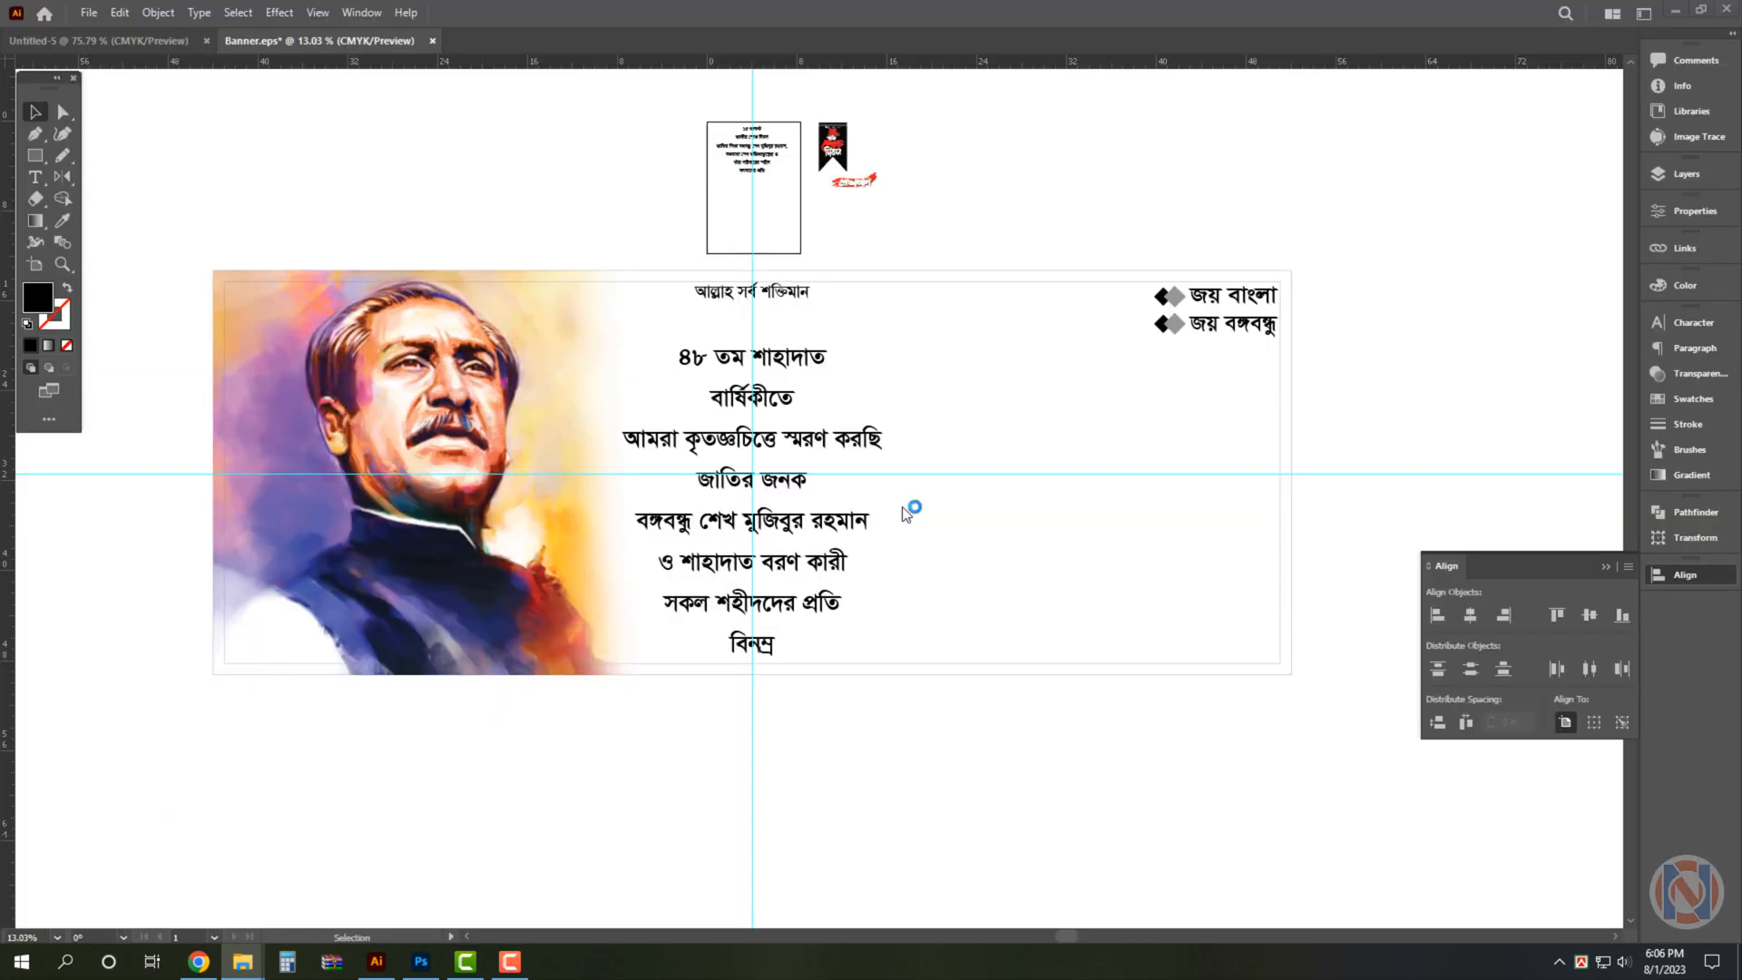
# Cut the black cracked-wall texture, close Black__.ai without saving, and paste the texture into the banner.
pyautogui.hotkey('ctrl', 'x')
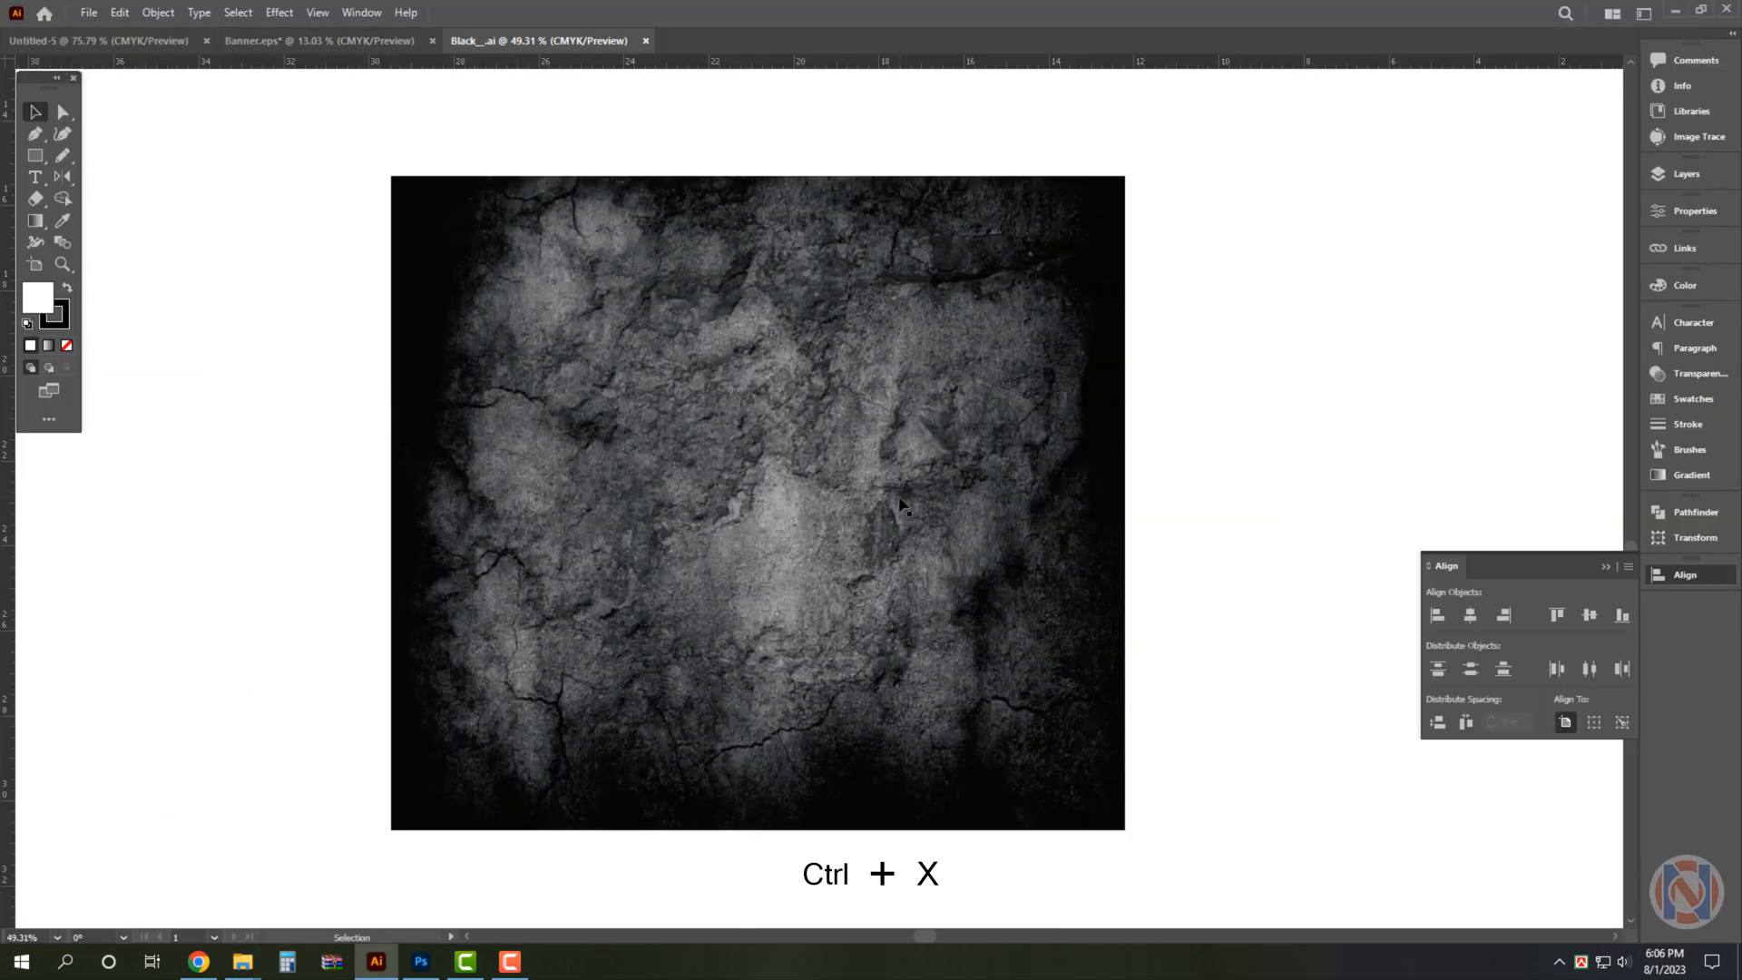
pyautogui.click(910, 481)
pyautogui.hotkey('ctrl', 'x')
pyautogui.hotkey('ctrl', 'w')
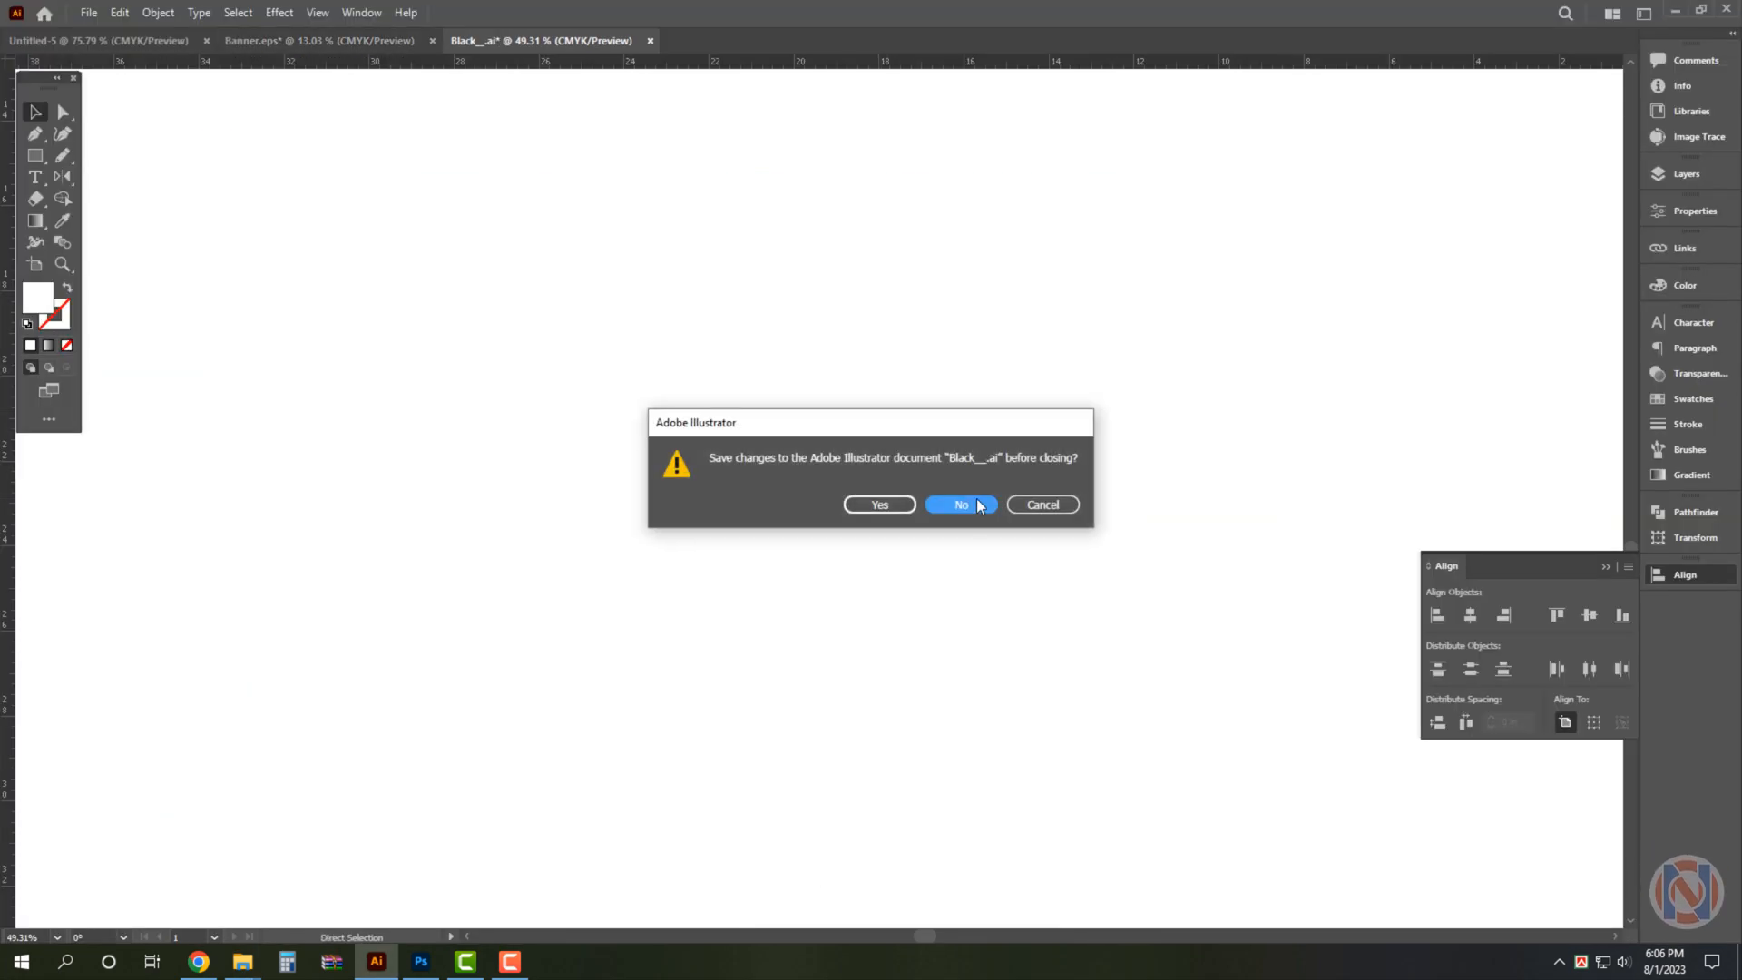
pyautogui.click(976, 506)
pyautogui.hotkey('ctrl', 'v')
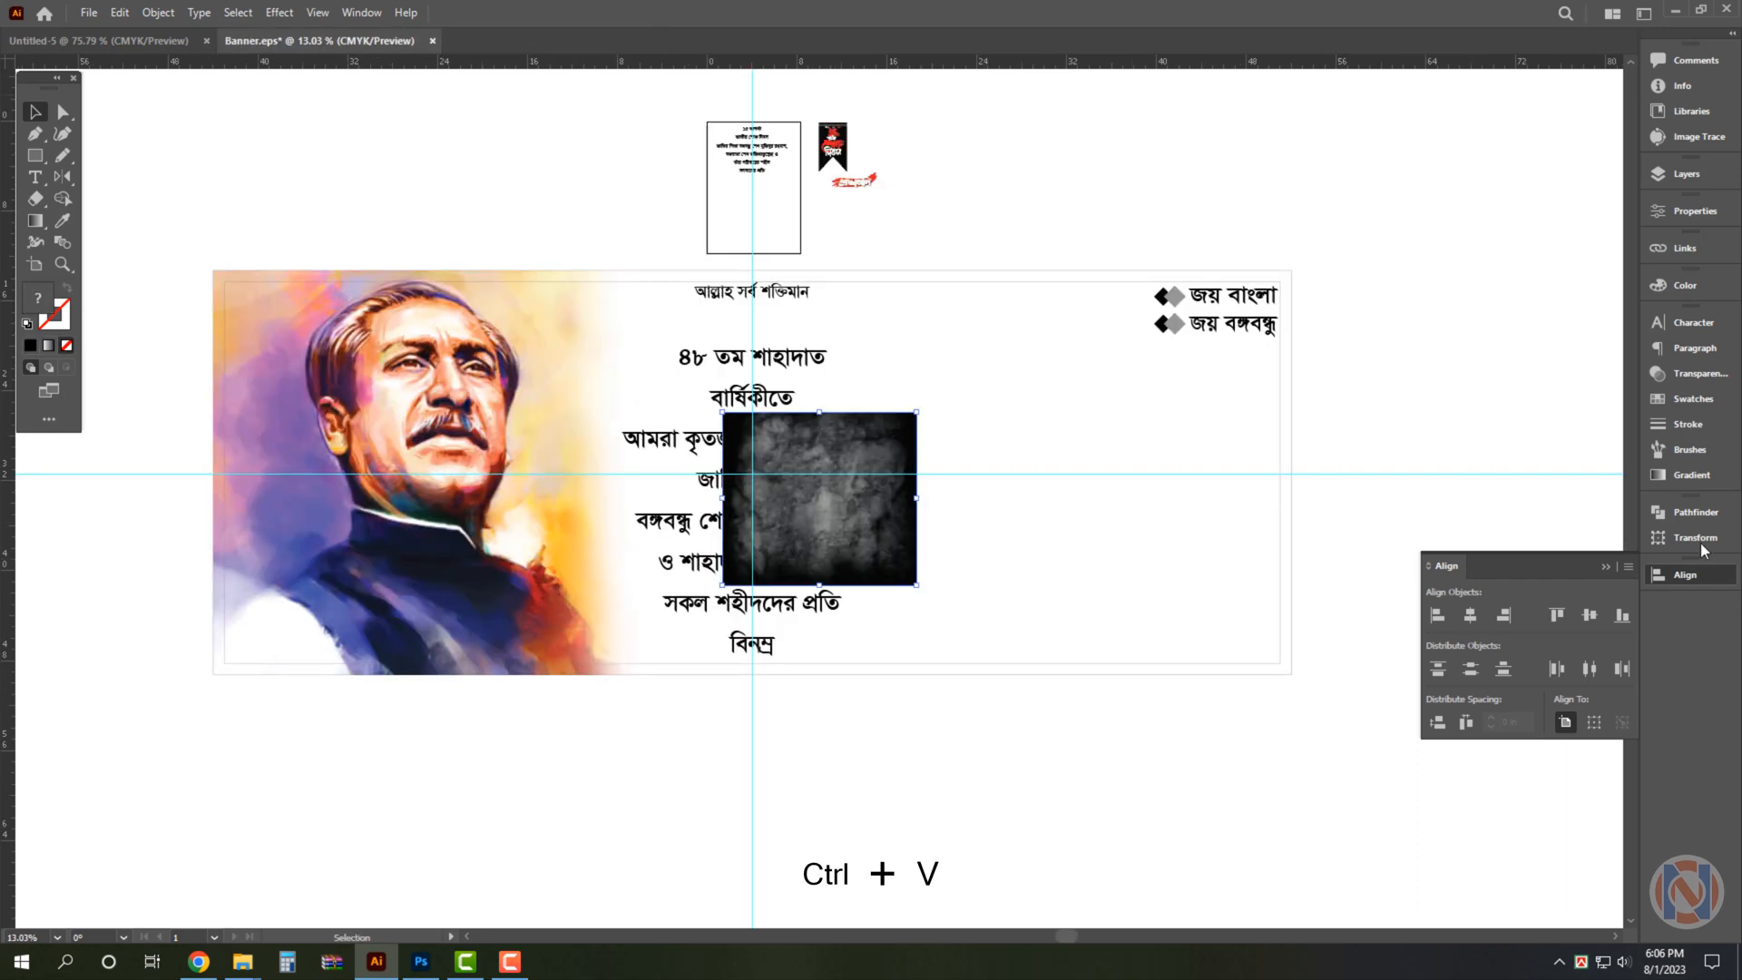
# Set the black texture's width to 96 in and its height to 36 in.
pyautogui.click(1695, 538)
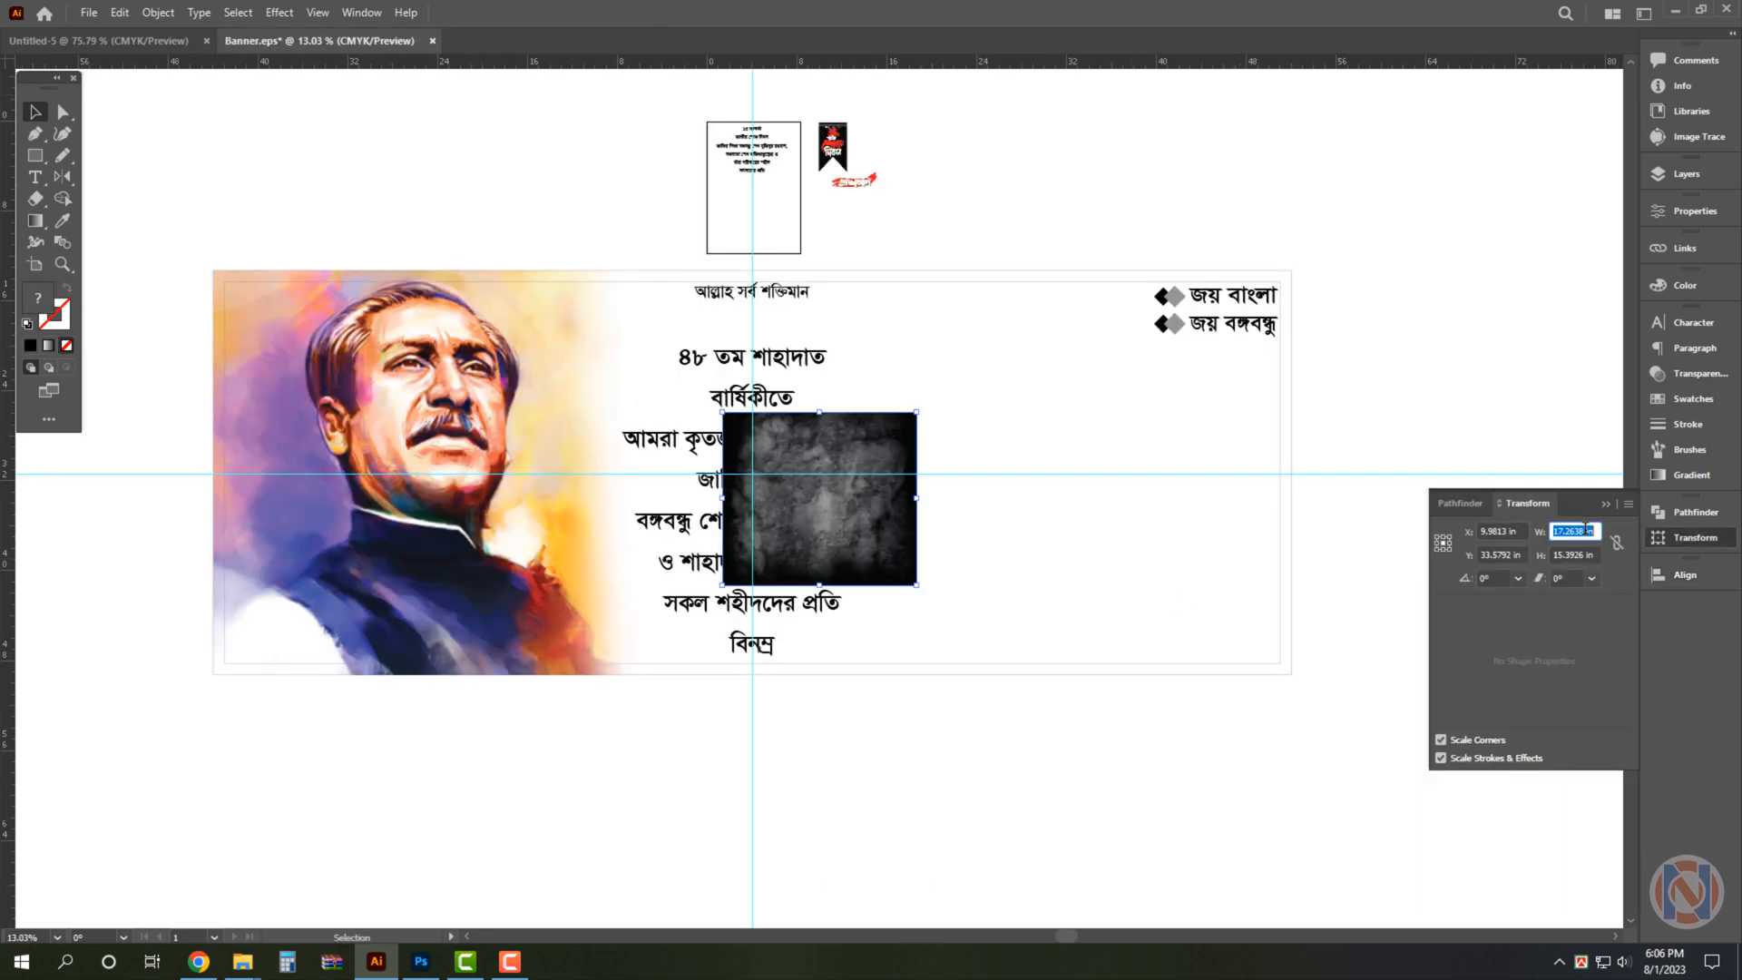
pyautogui.click(1584, 529)
pyautogui.write('96')
pyautogui.press('Tab')
pyautogui.write('36')
pyautogui.press('Return')
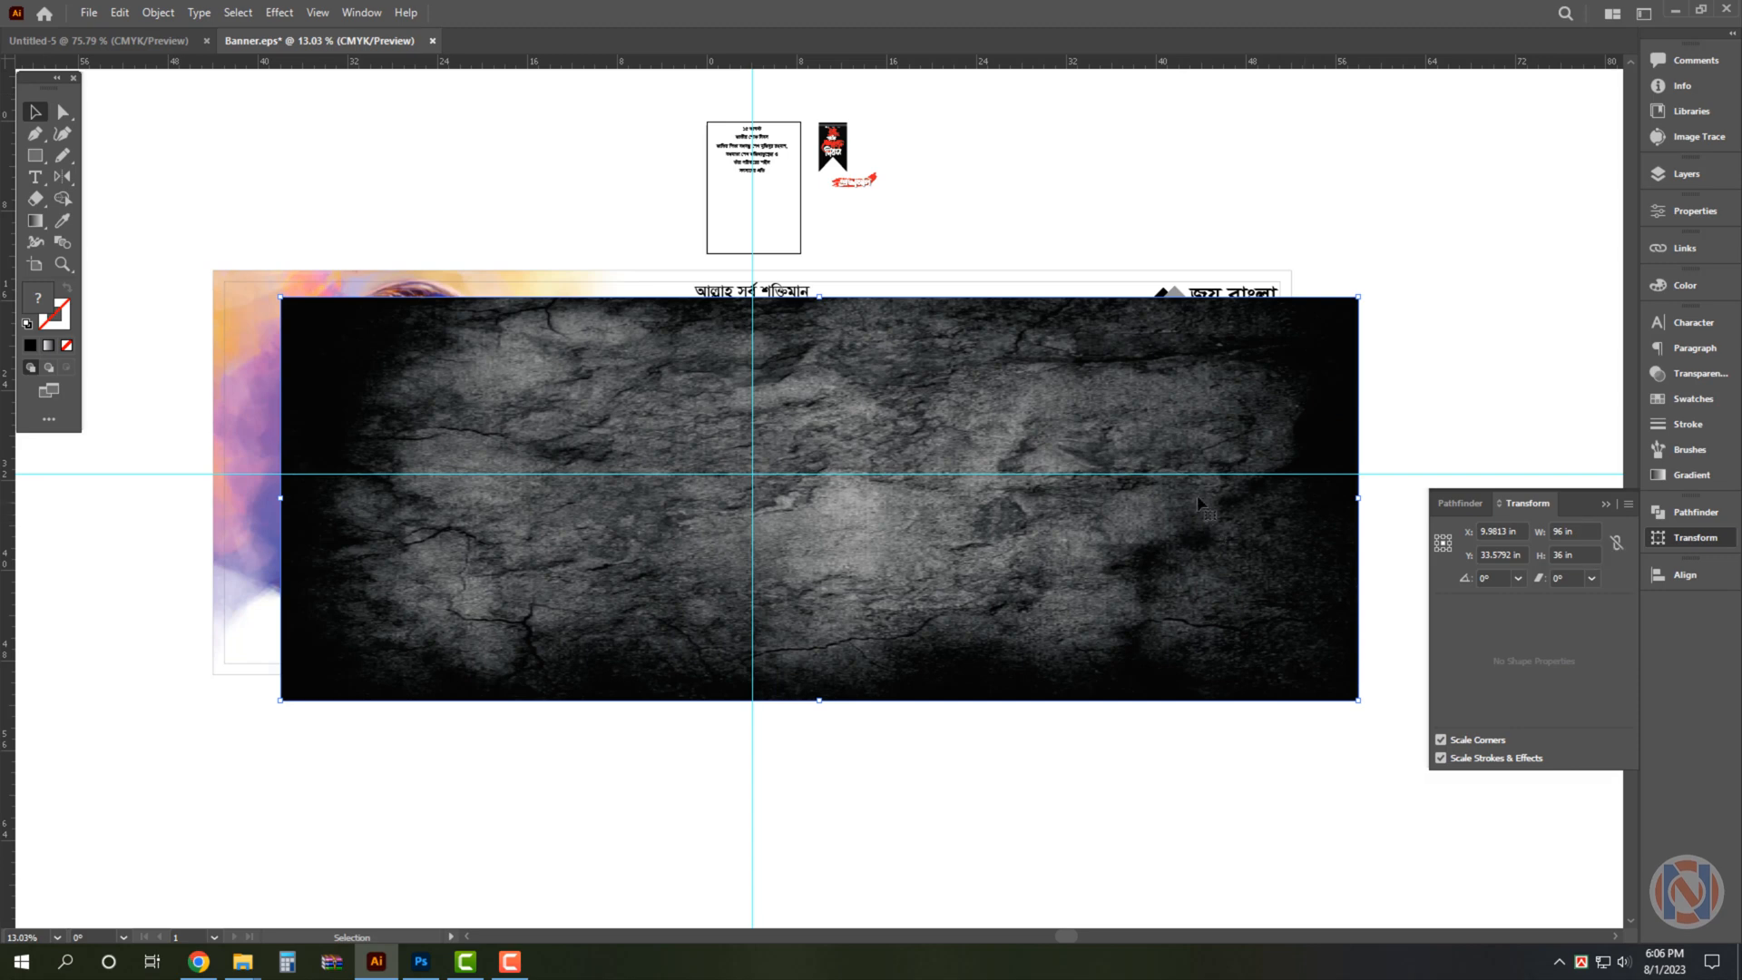
# Align the black texture with the right and top edges of the banner frame and send it to the back.
pyautogui.moveTo(1115, 480); pyautogui.dragTo(1023, 553)
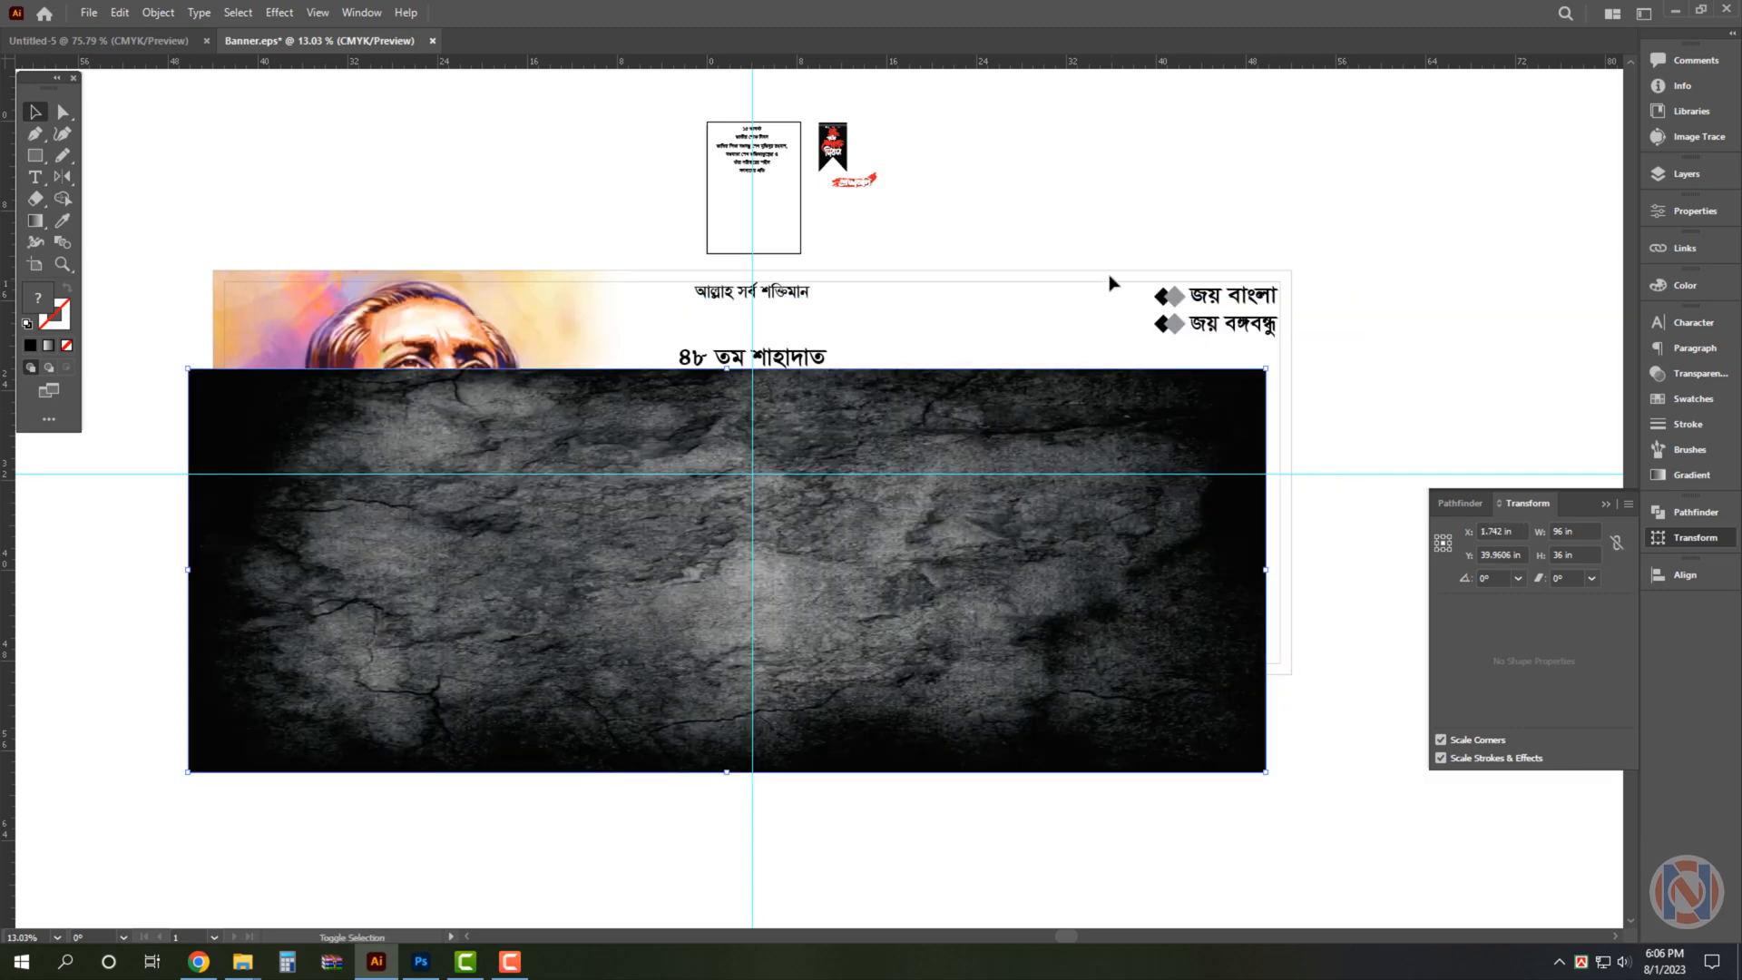
pyautogui.moveTo(1126, 275); pyautogui.dragTo(1158, 292)
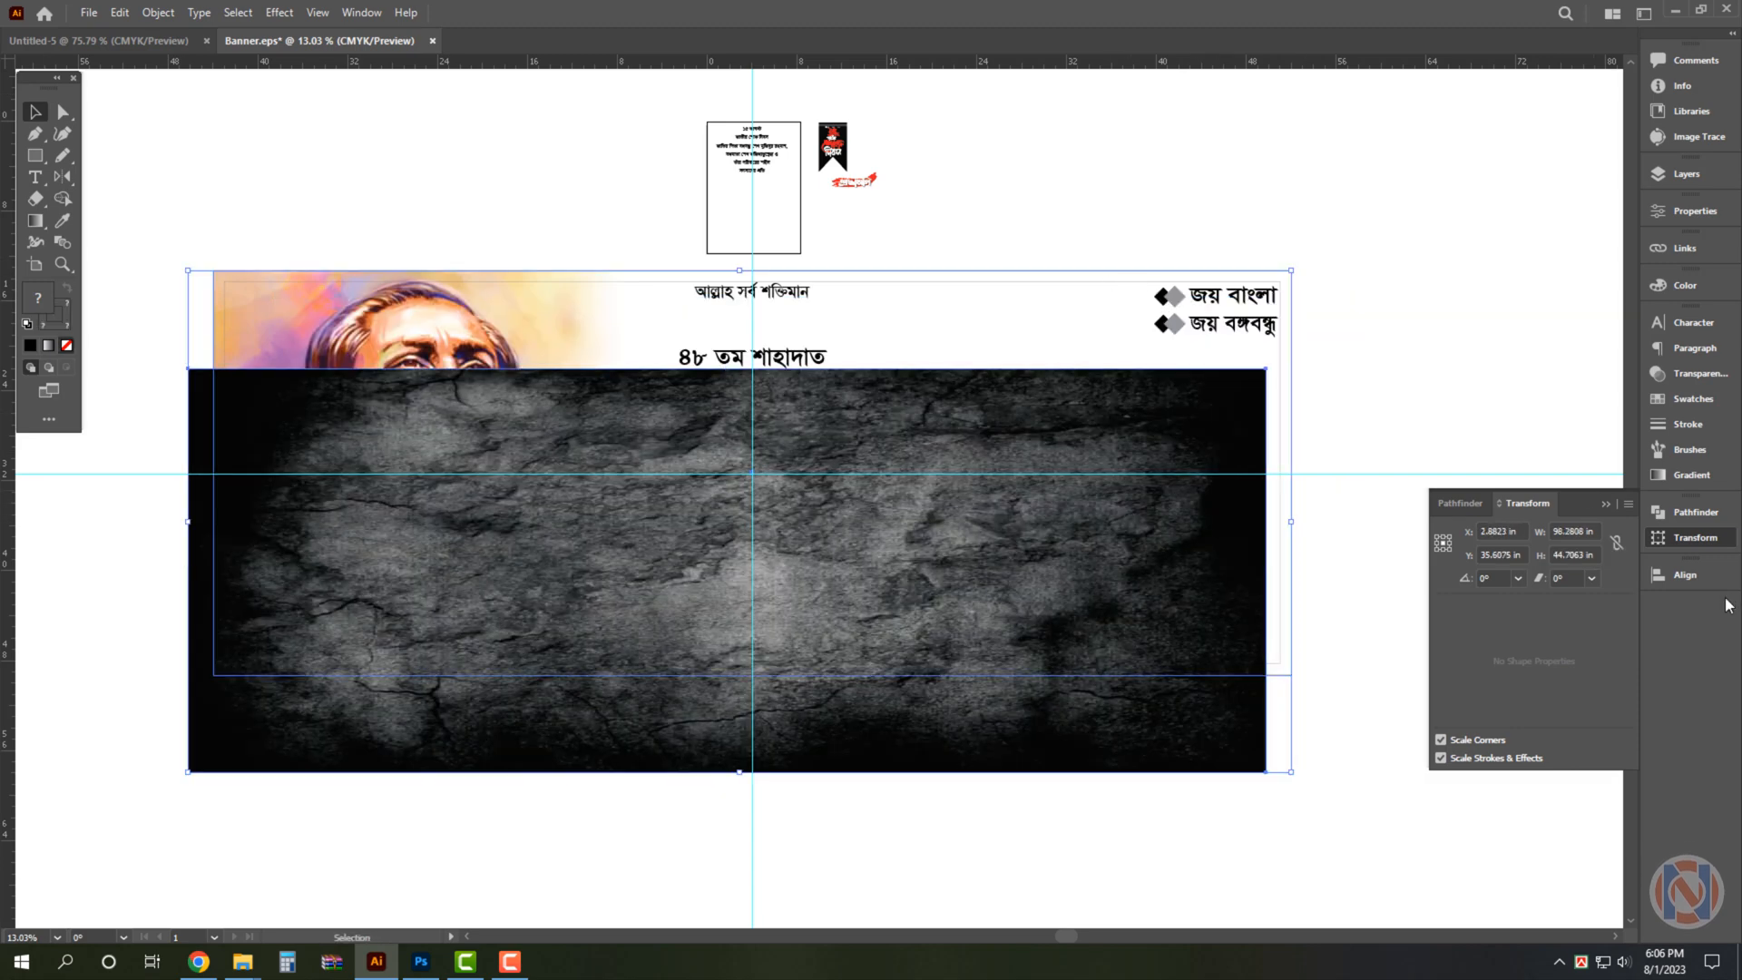
pyautogui.click(1687, 574)
pyautogui.click(1503, 615)
pyautogui.click(1556, 615)
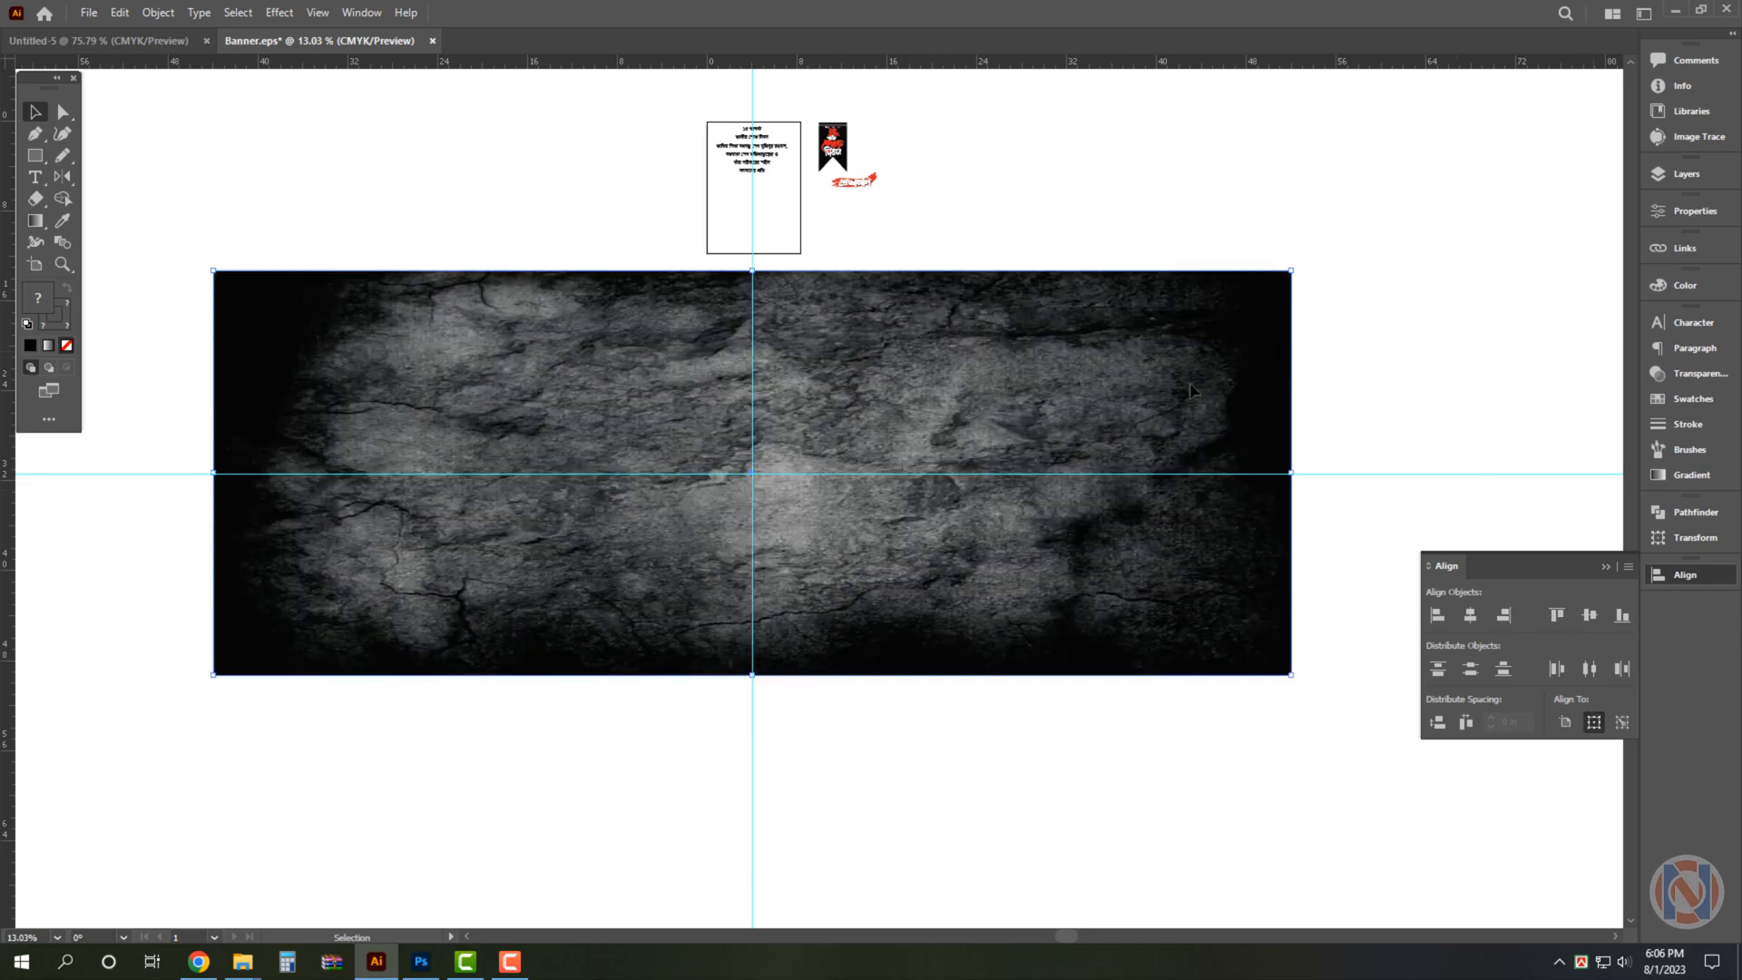
pyautogui.click(1191, 390)
pyautogui.hotkey('ctrl', 'shift', '[')
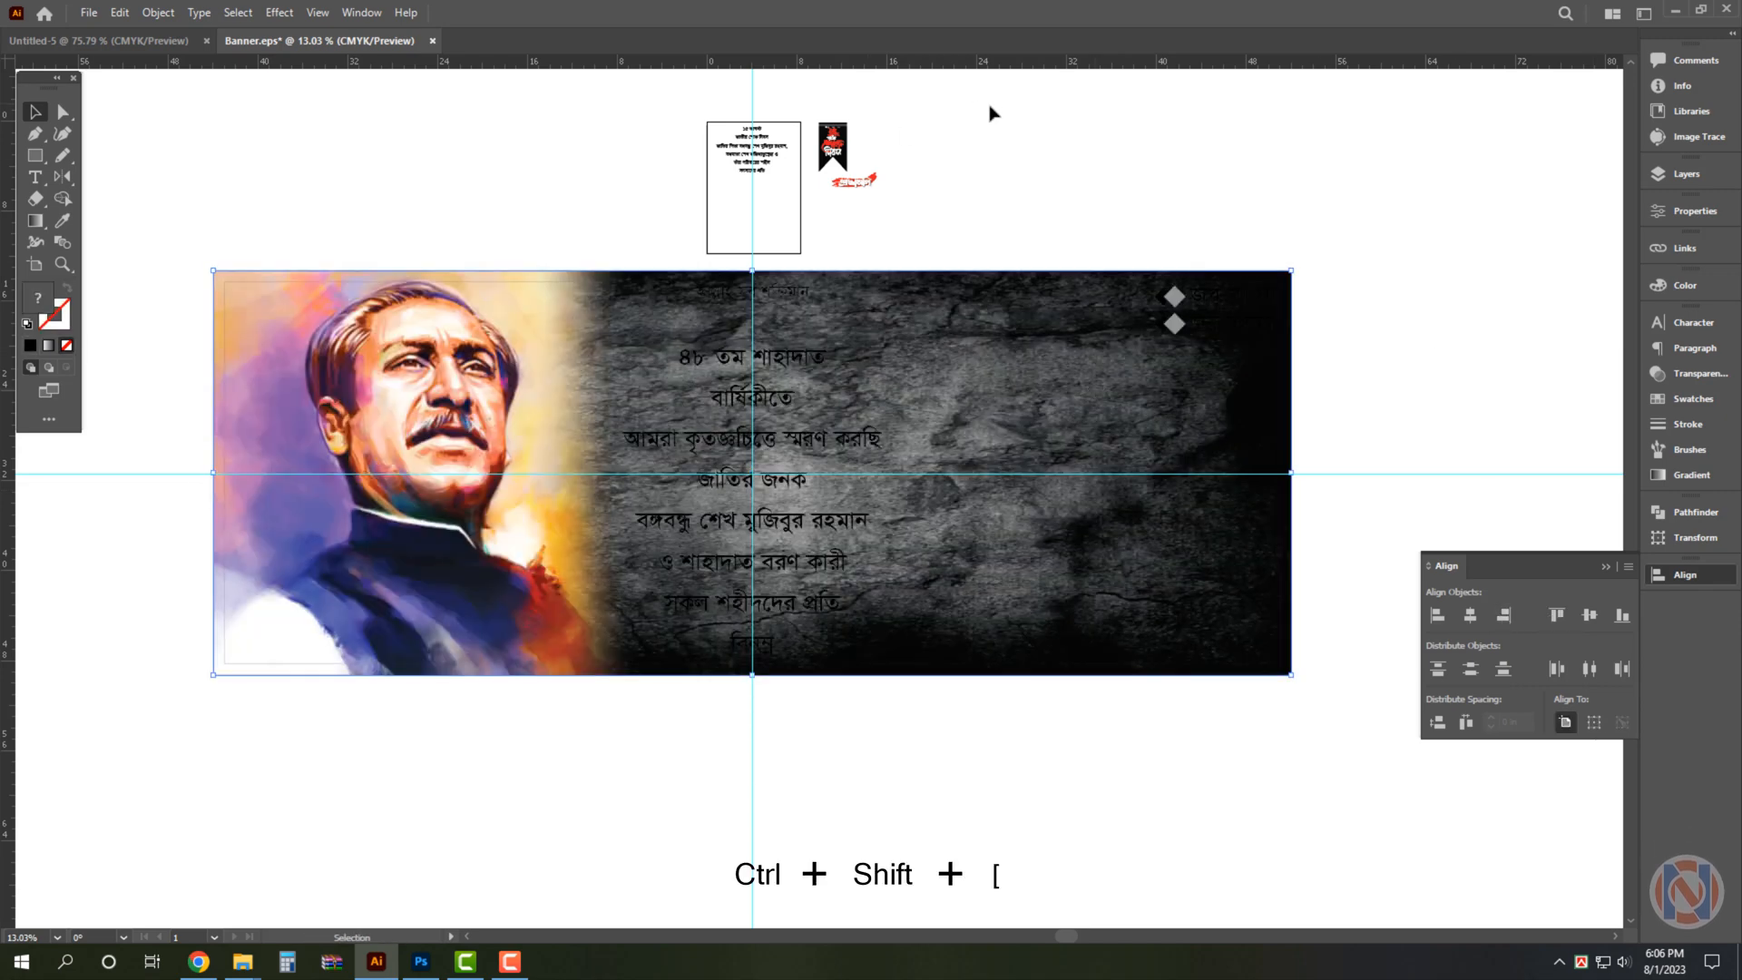
# Set the blending mode of the Bangabandhu portrait to Luminosity.
pyautogui.scroll(1, 652, 507)
pyautogui.click(475, 436)
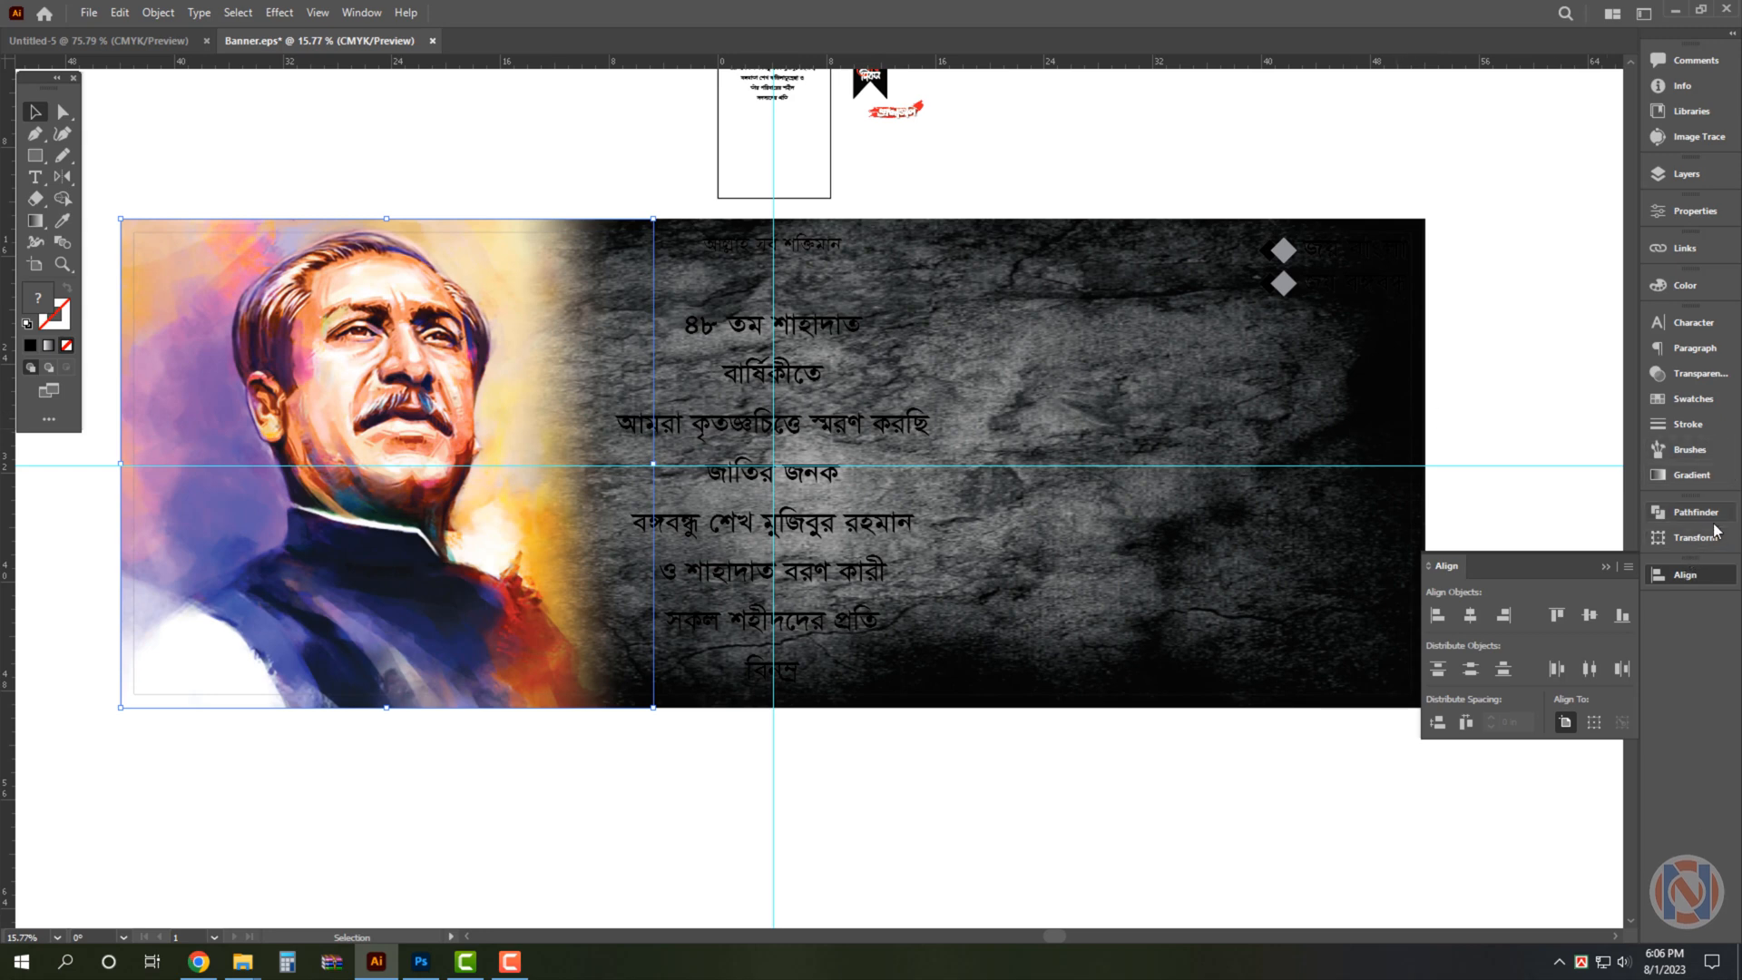
pyautogui.click(1702, 287)
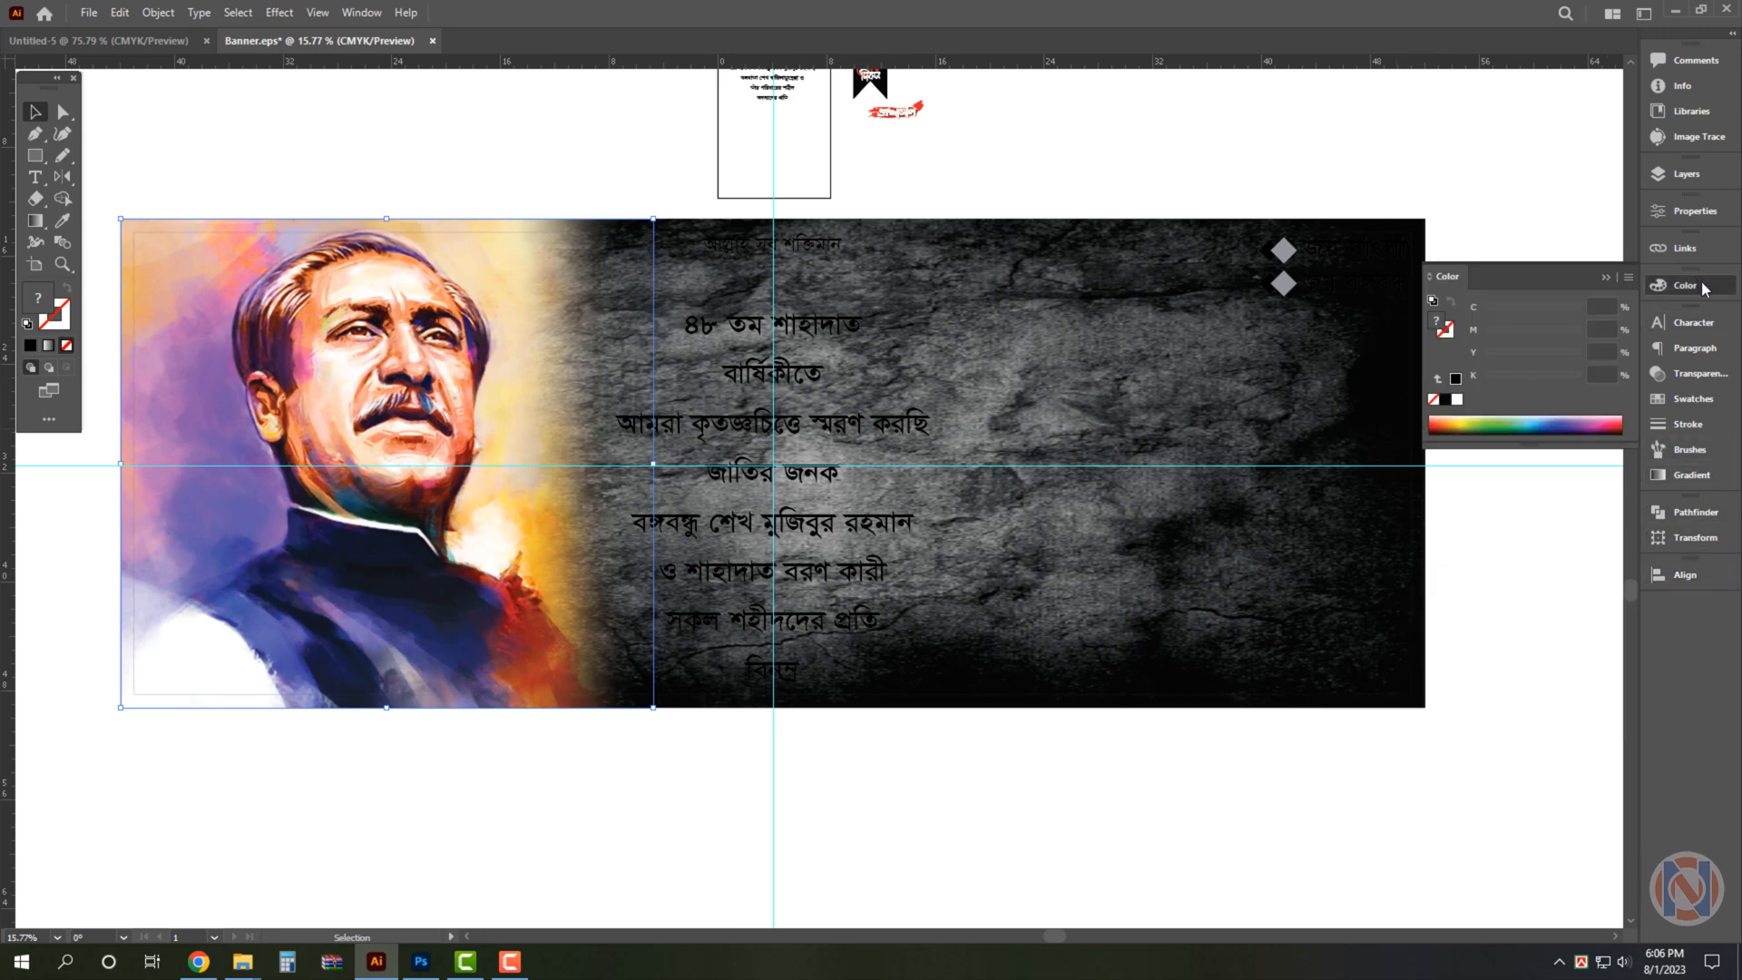
pyautogui.click(1705, 434)
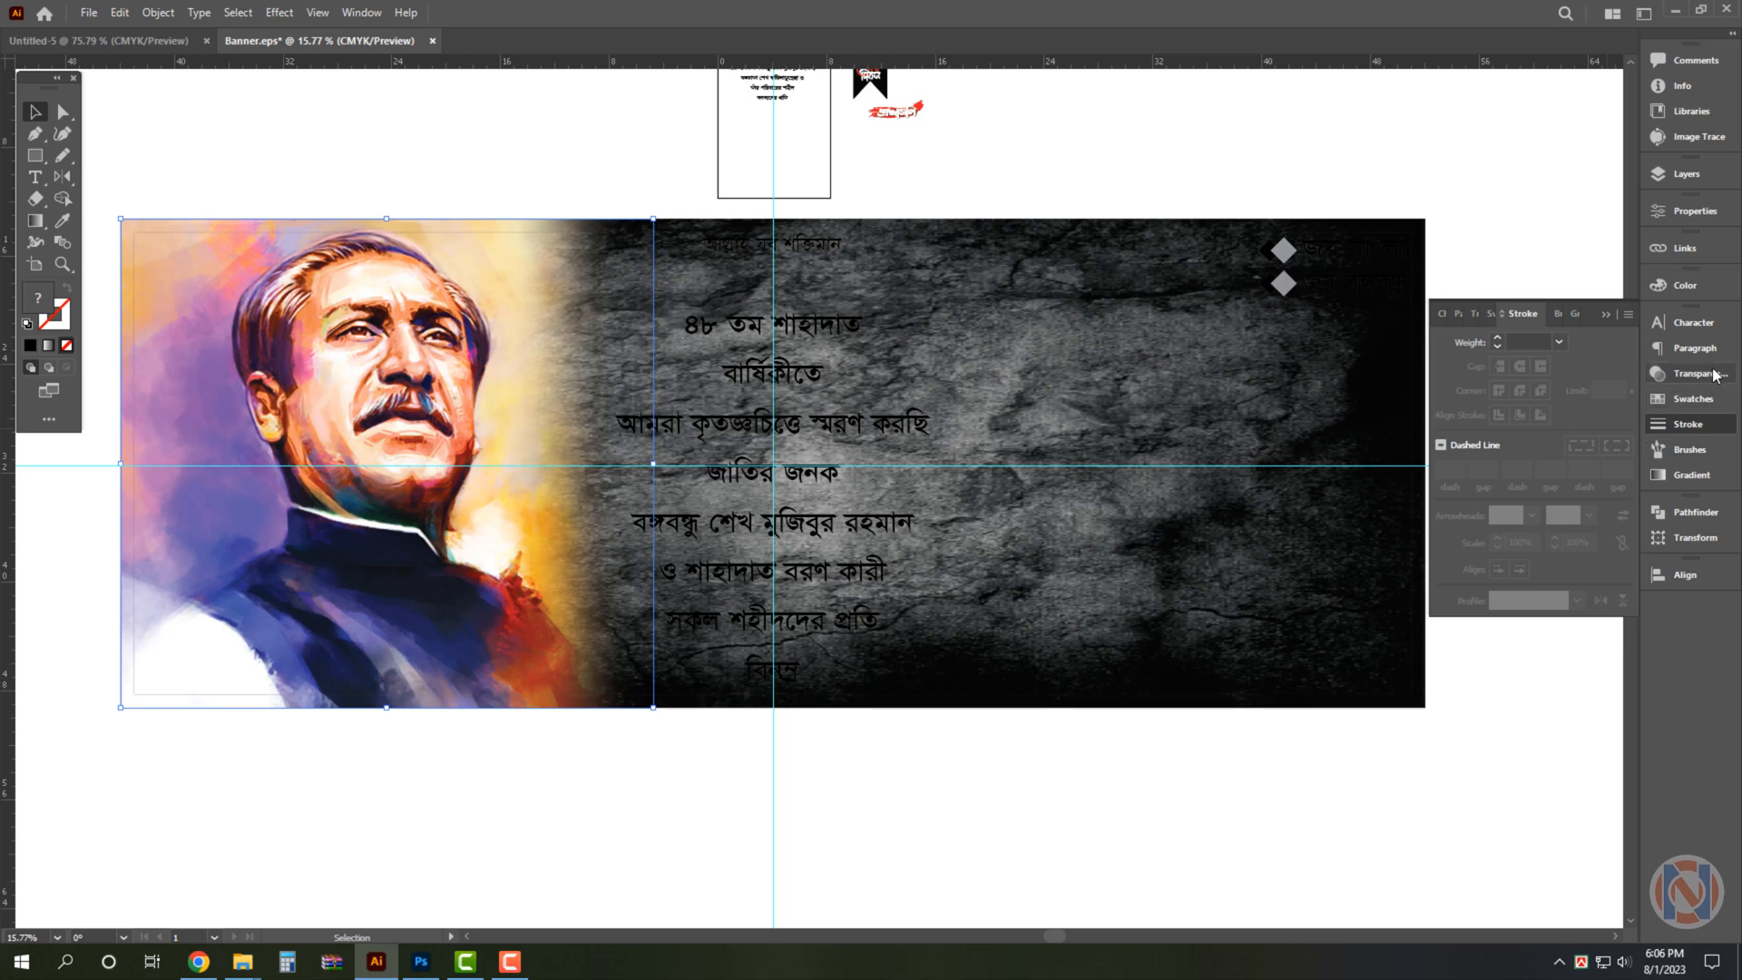
pyautogui.click(1715, 376)
pyautogui.click(1509, 342)
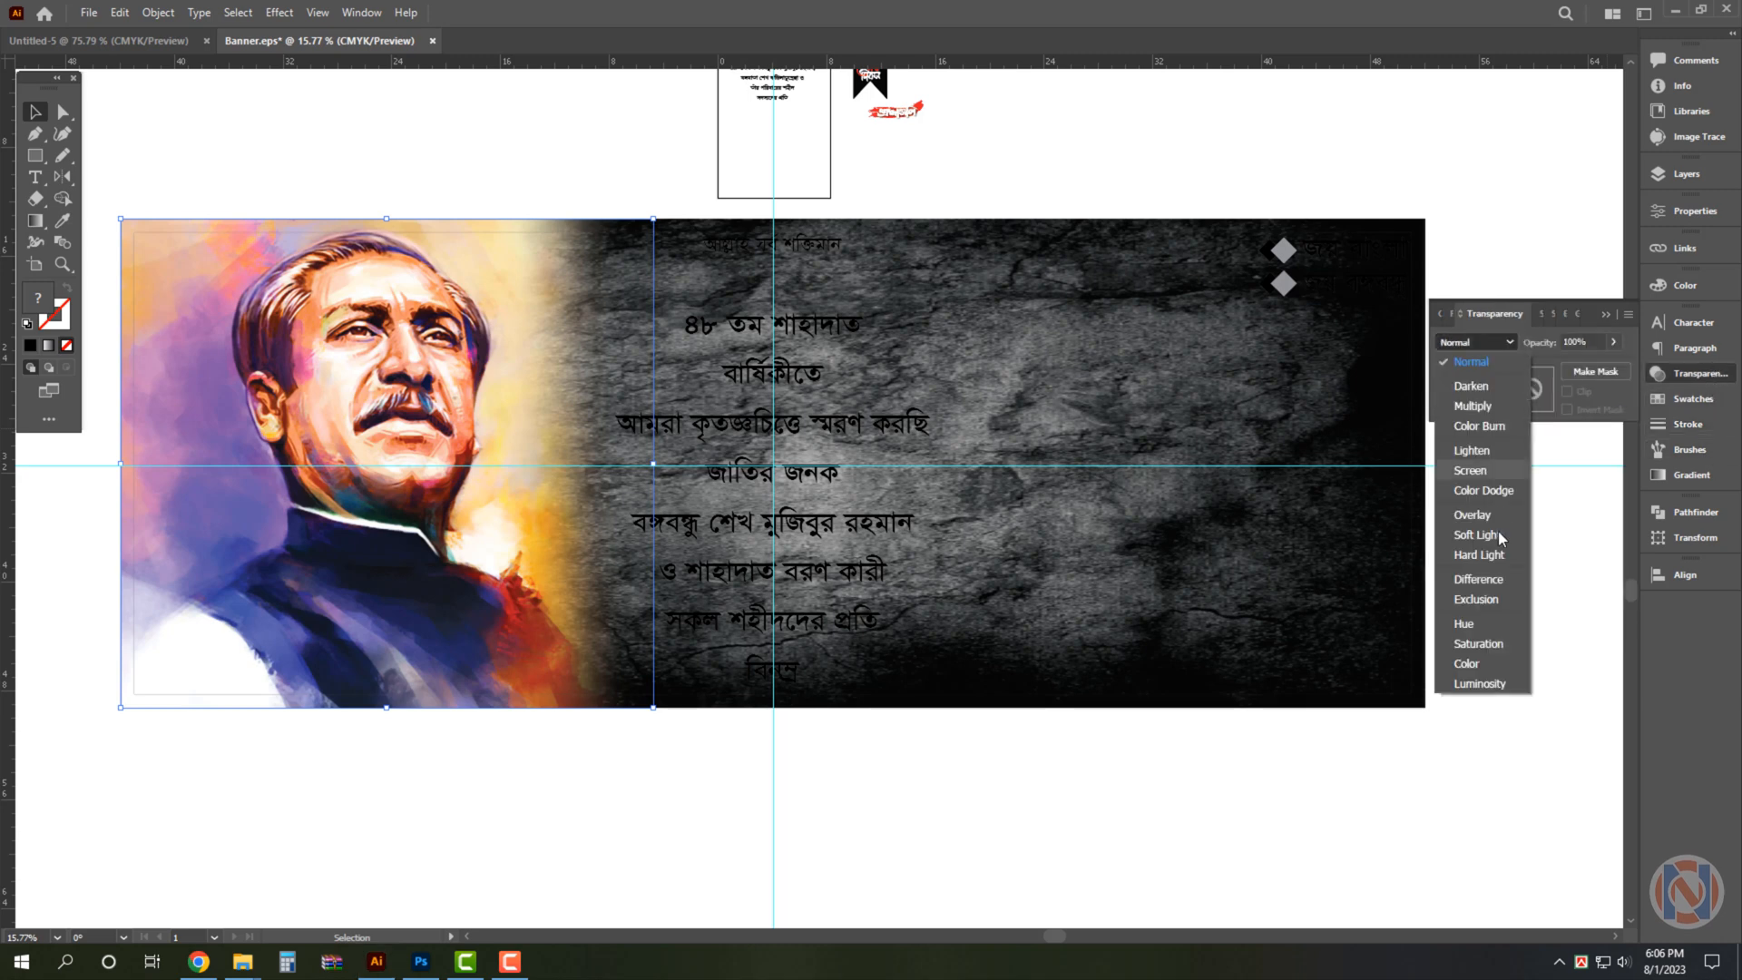
pyautogui.click(1480, 684)
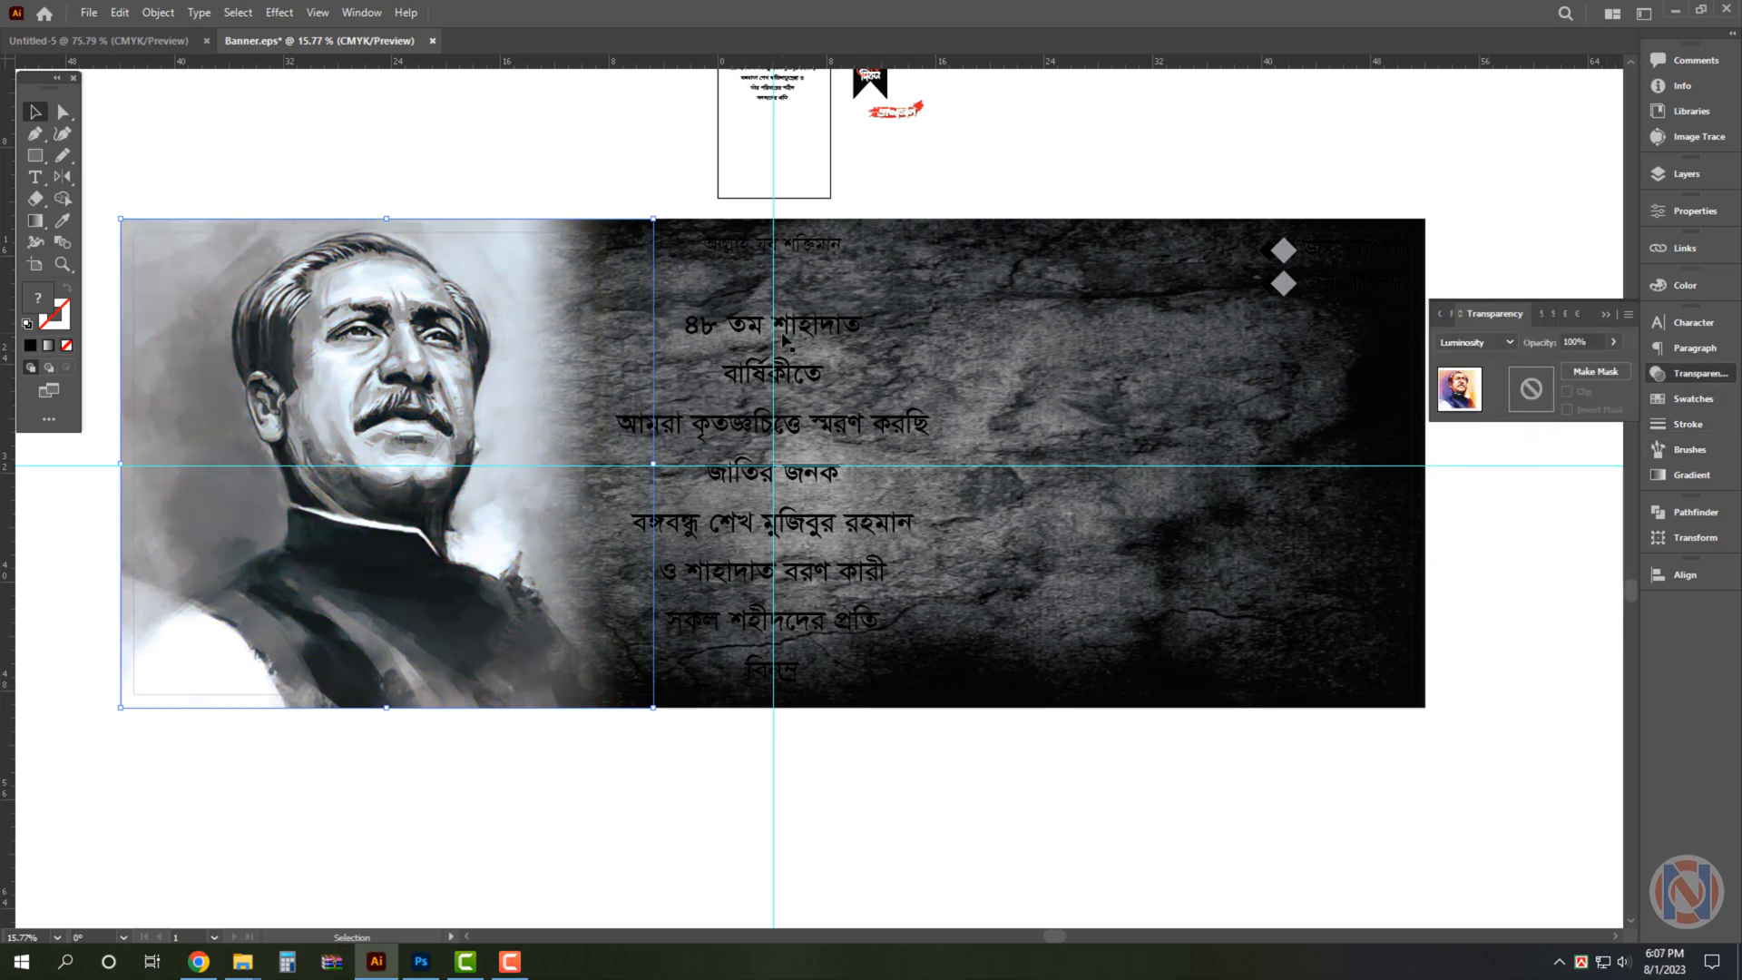
pyautogui.click(1227, 136)
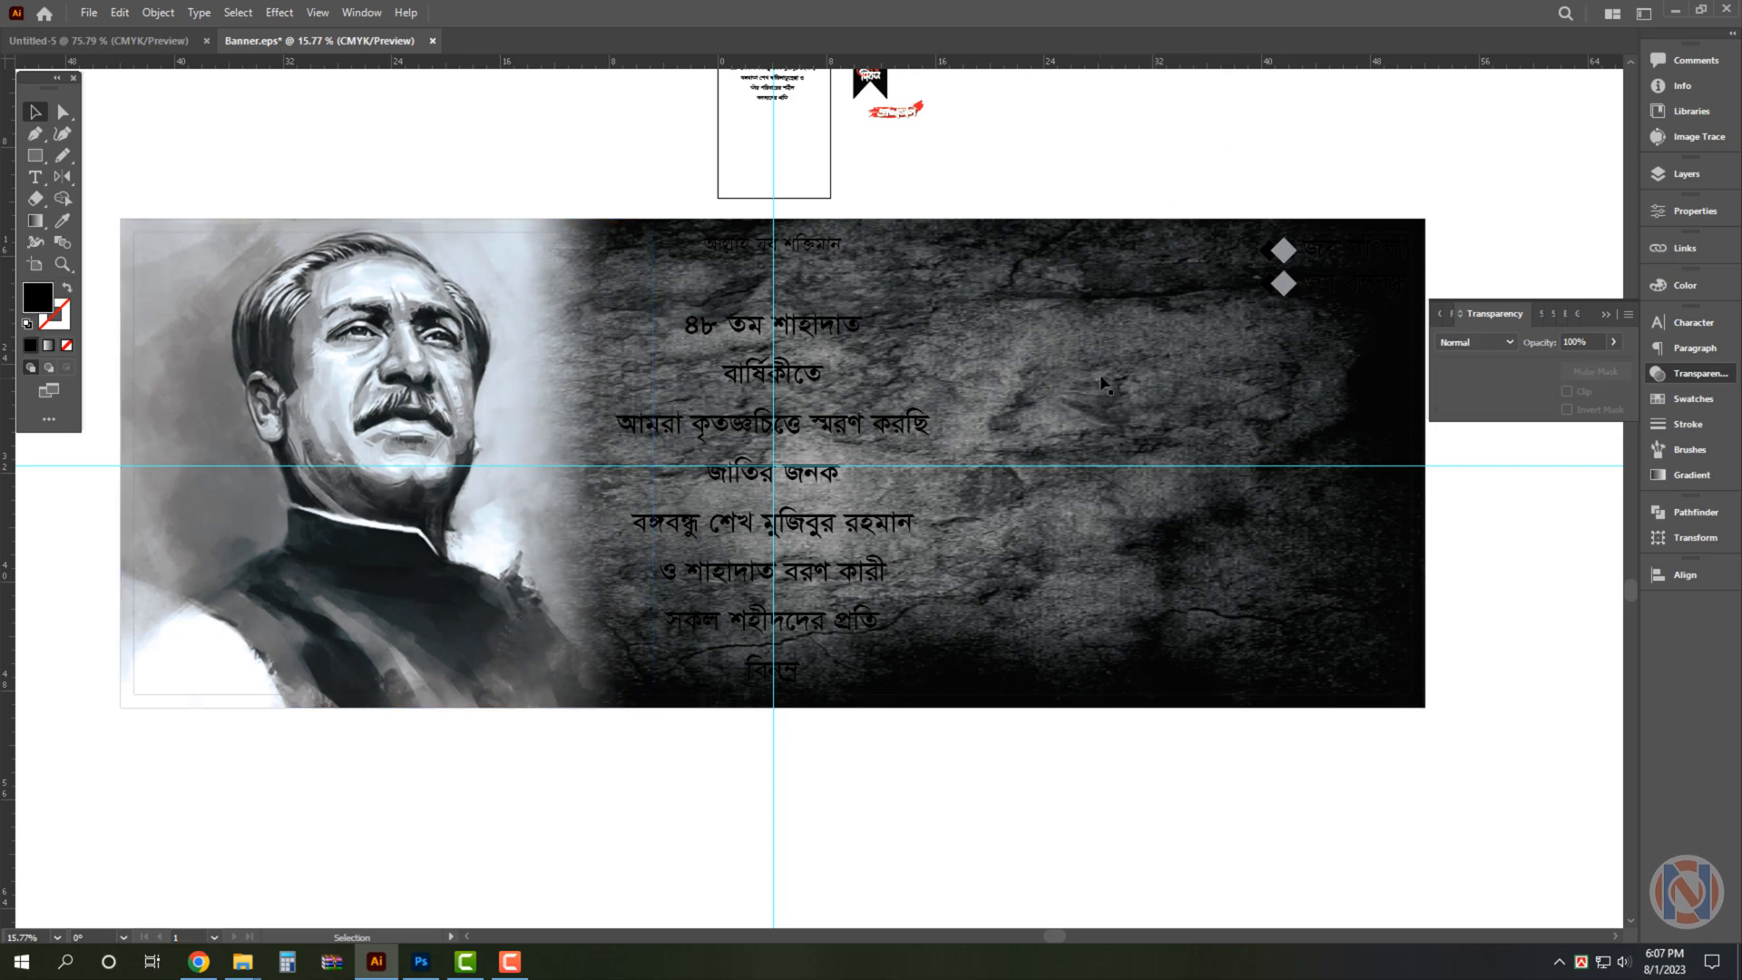
# Delete the portrait from the banner, switch to Photoshop to open 2-2303161713.tif, and close that file again.
pyautogui.click(403, 404)
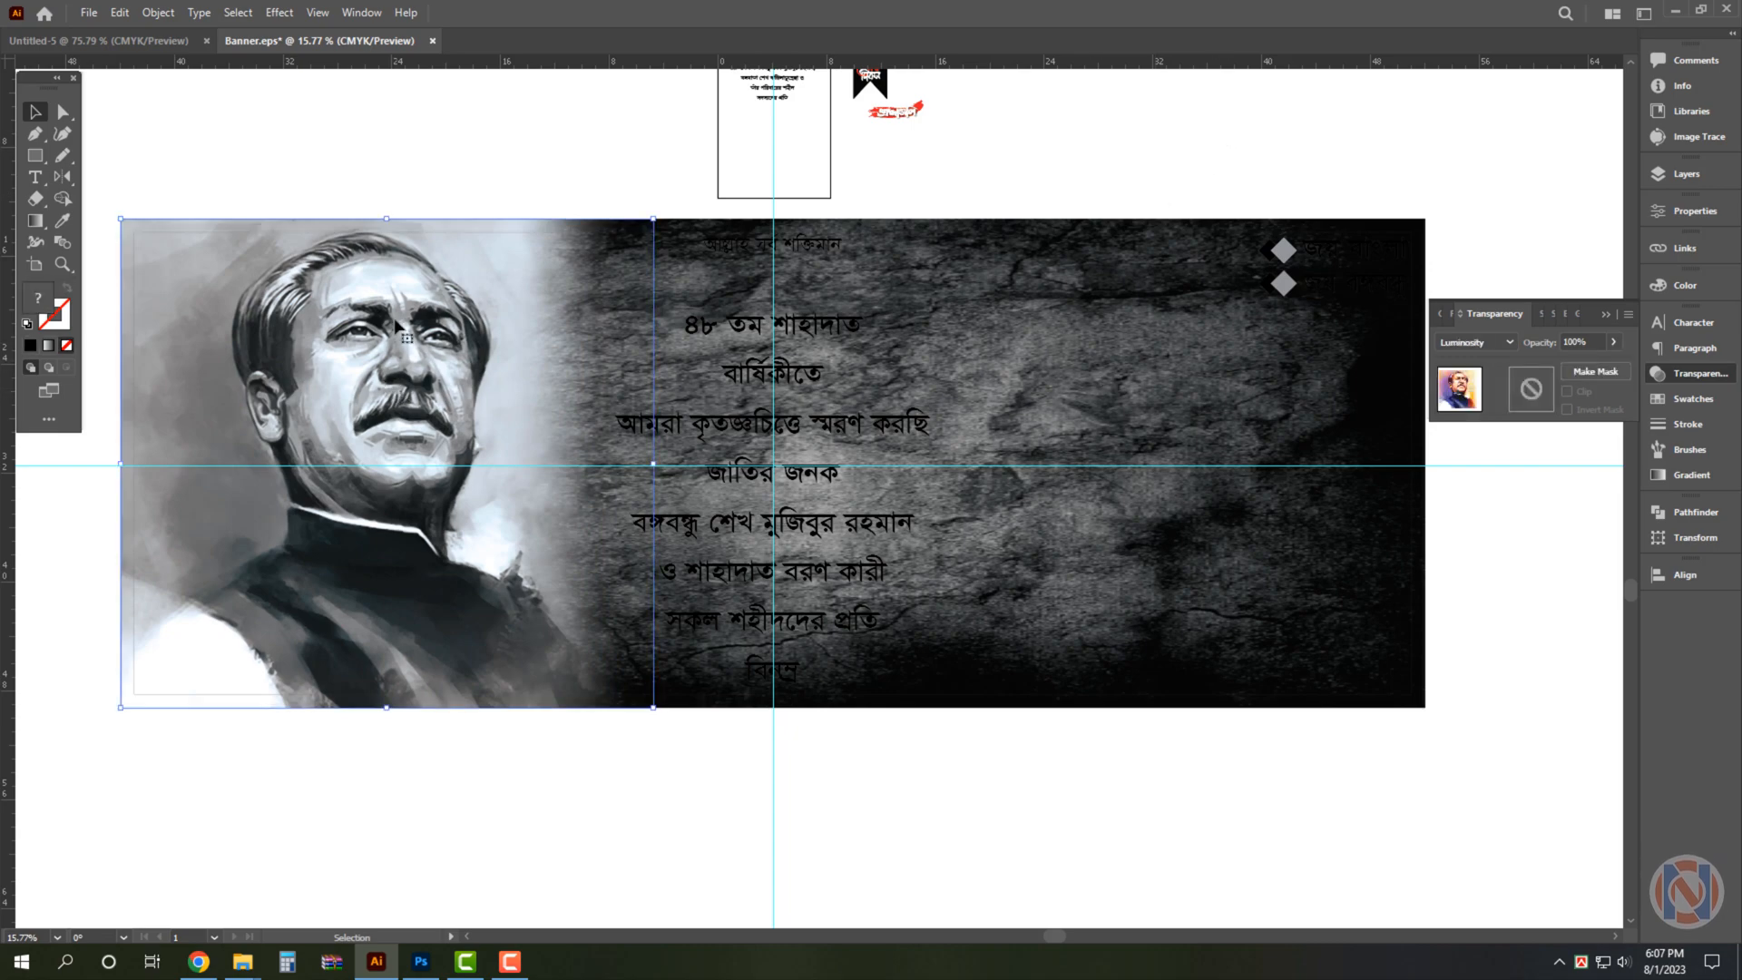
pyautogui.press('Delete')
pyautogui.click(420, 960)
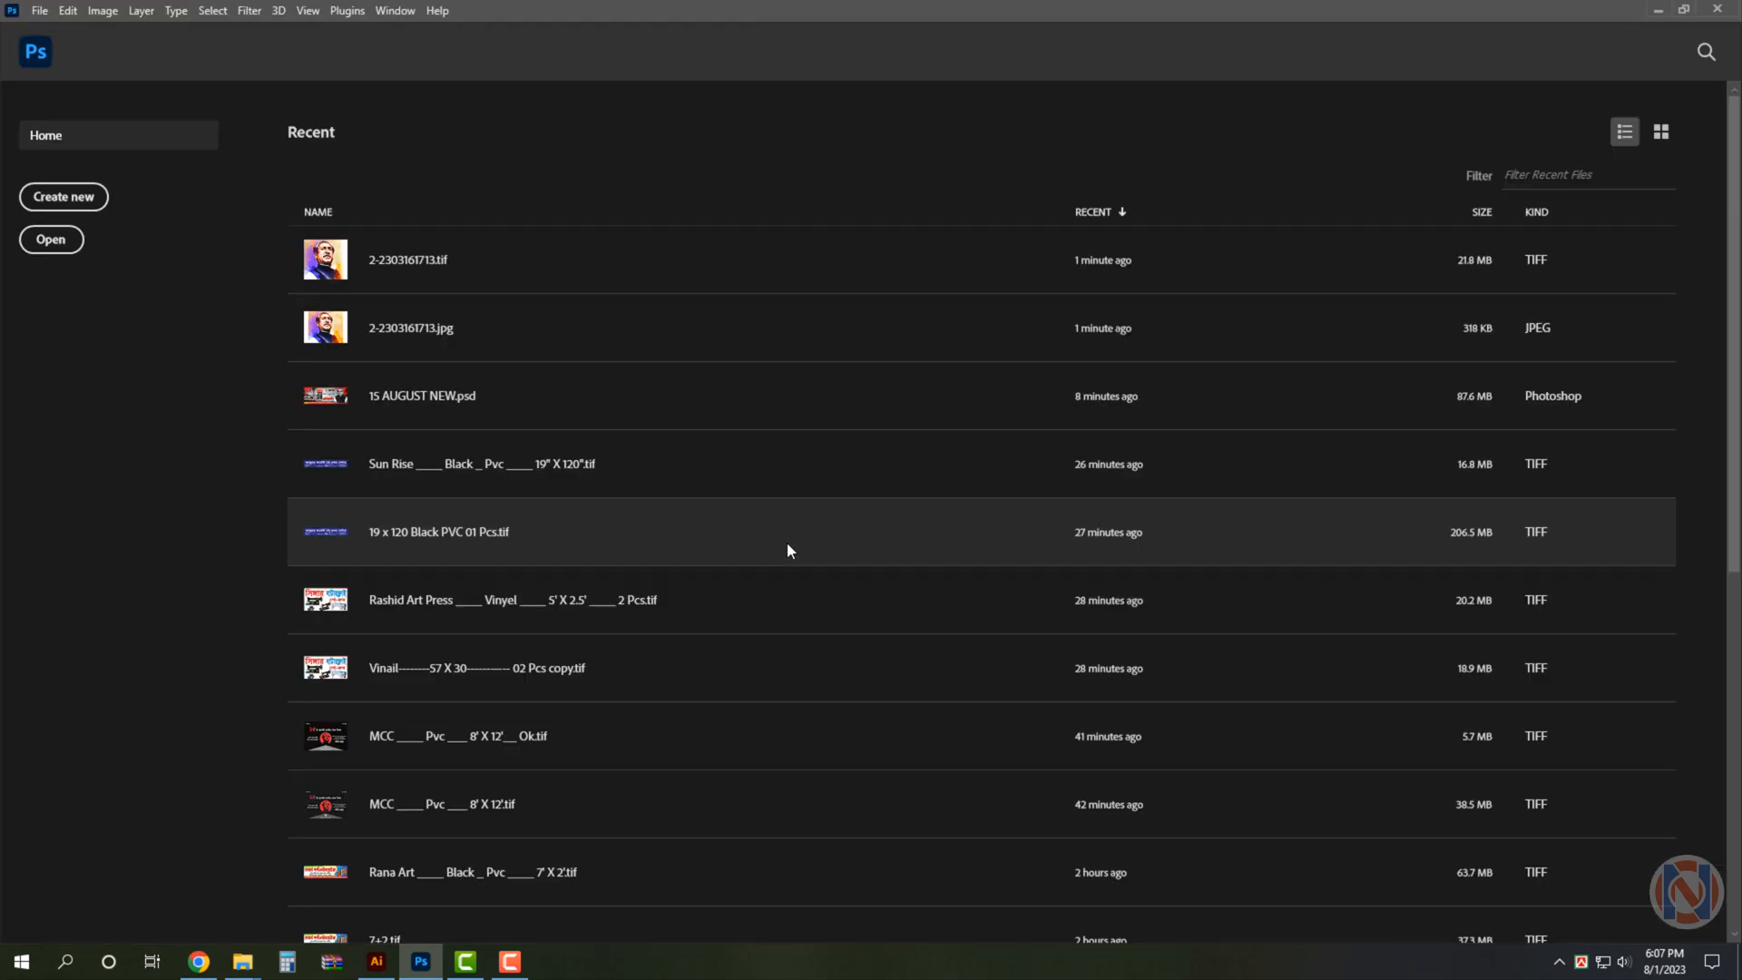
pyautogui.hotkey('ctrl', 'o')
pyautogui.doubleClick(1633, 399)
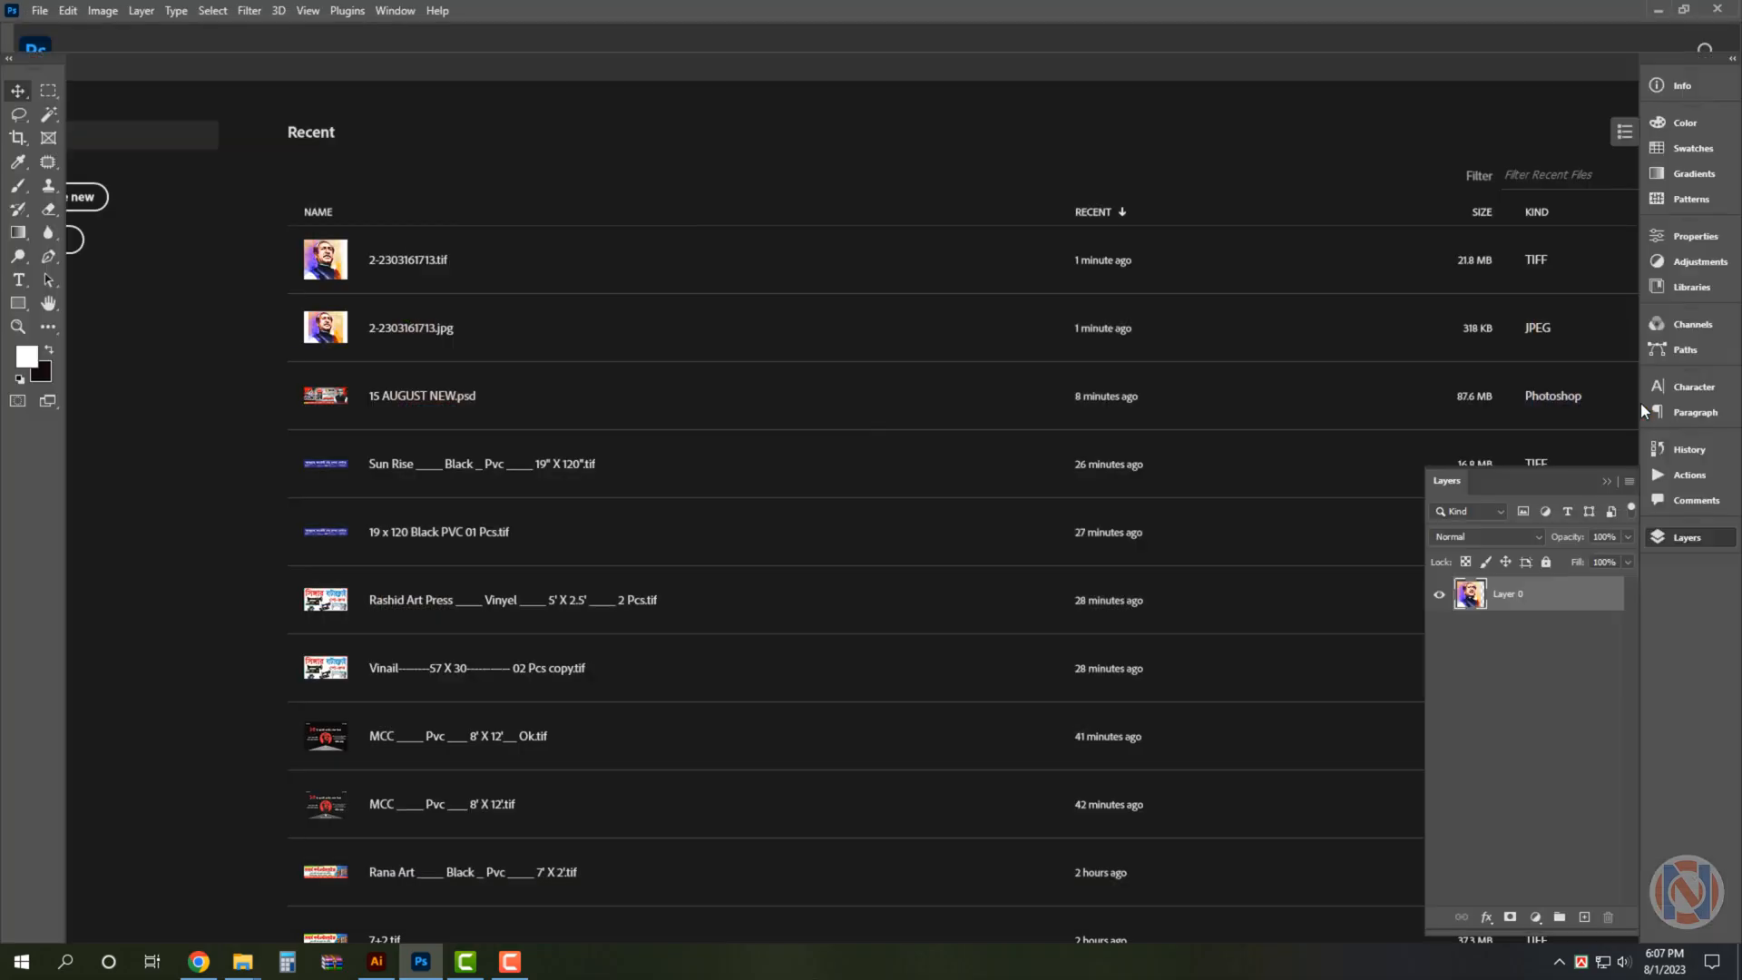
pyautogui.hotkey('ctrl', '-')
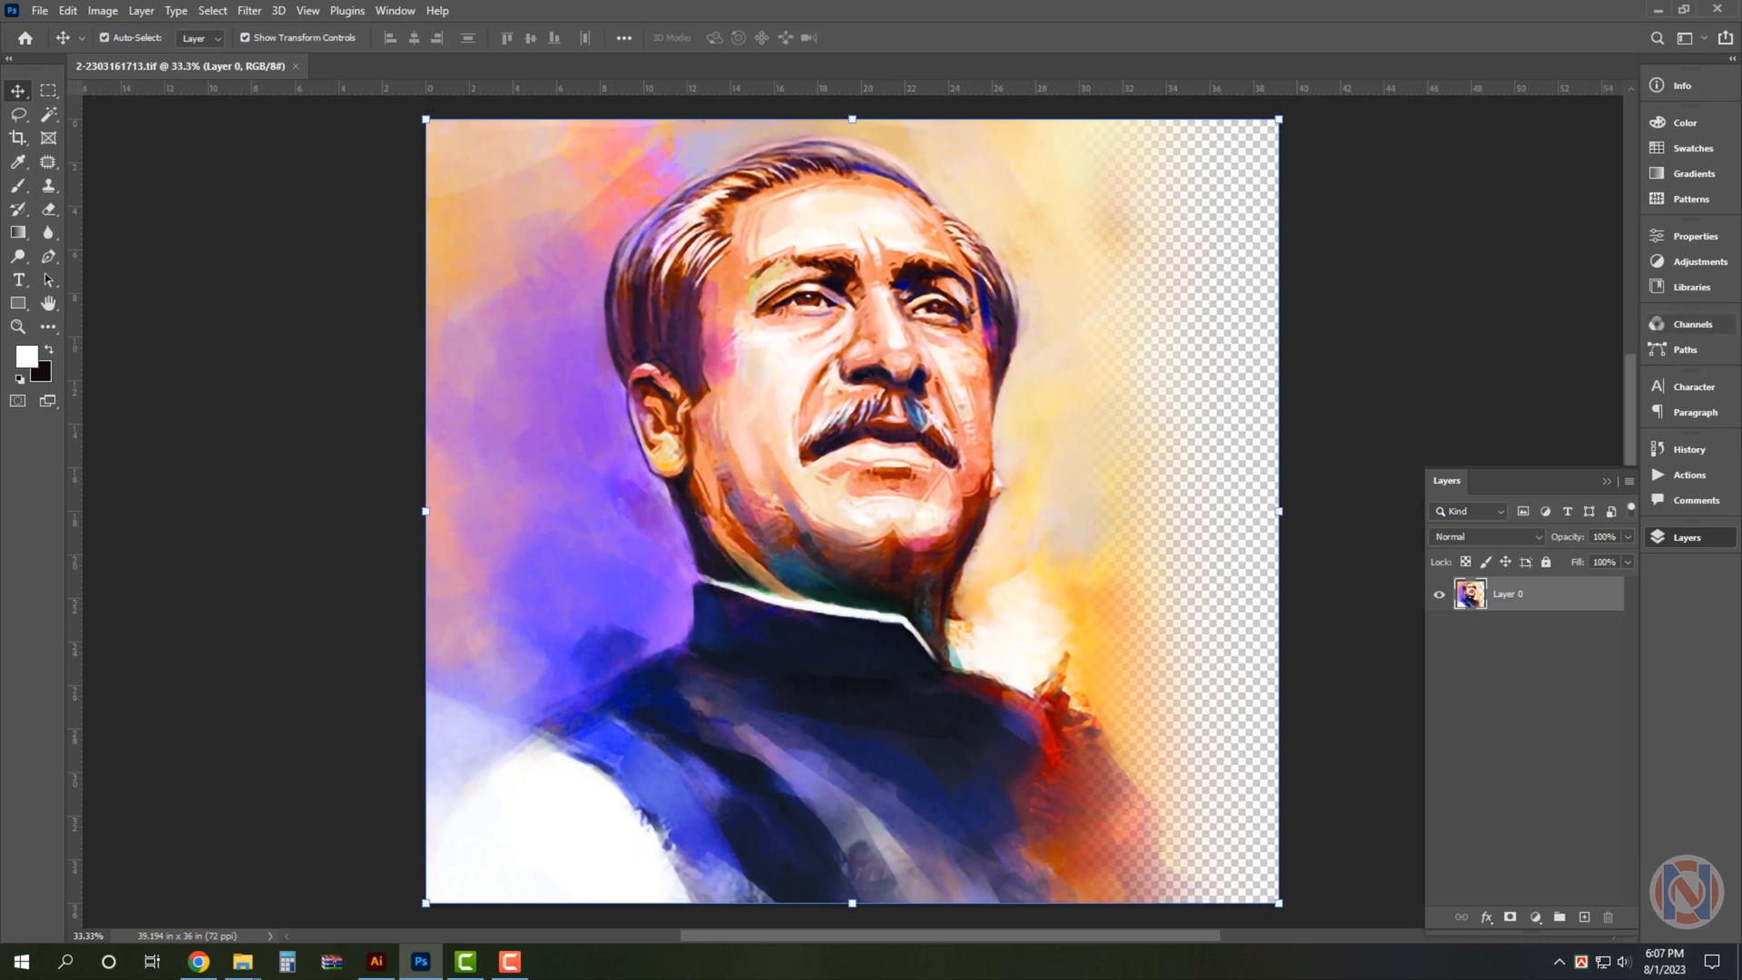
pyautogui.click(1696, 236)
pyautogui.click(1567, 544)
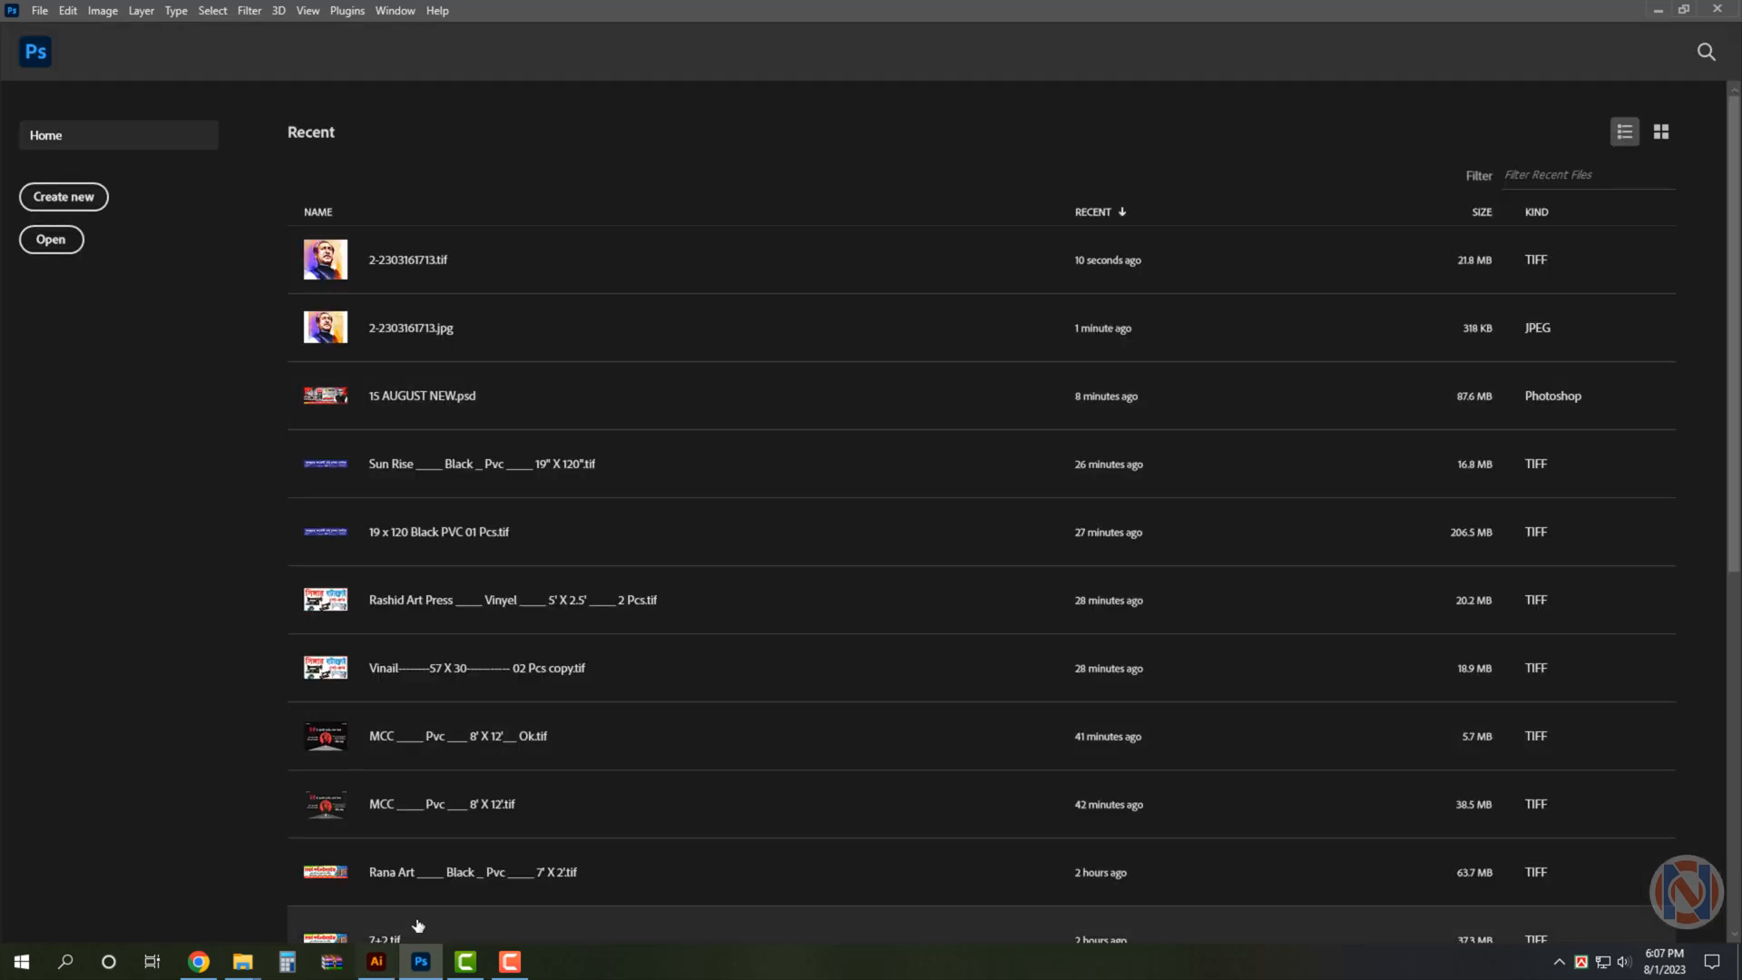
# Switch back to Illustrator, undo the deletion of the portrait and select it.
pyautogui.hotkey('alt', 'Tab')
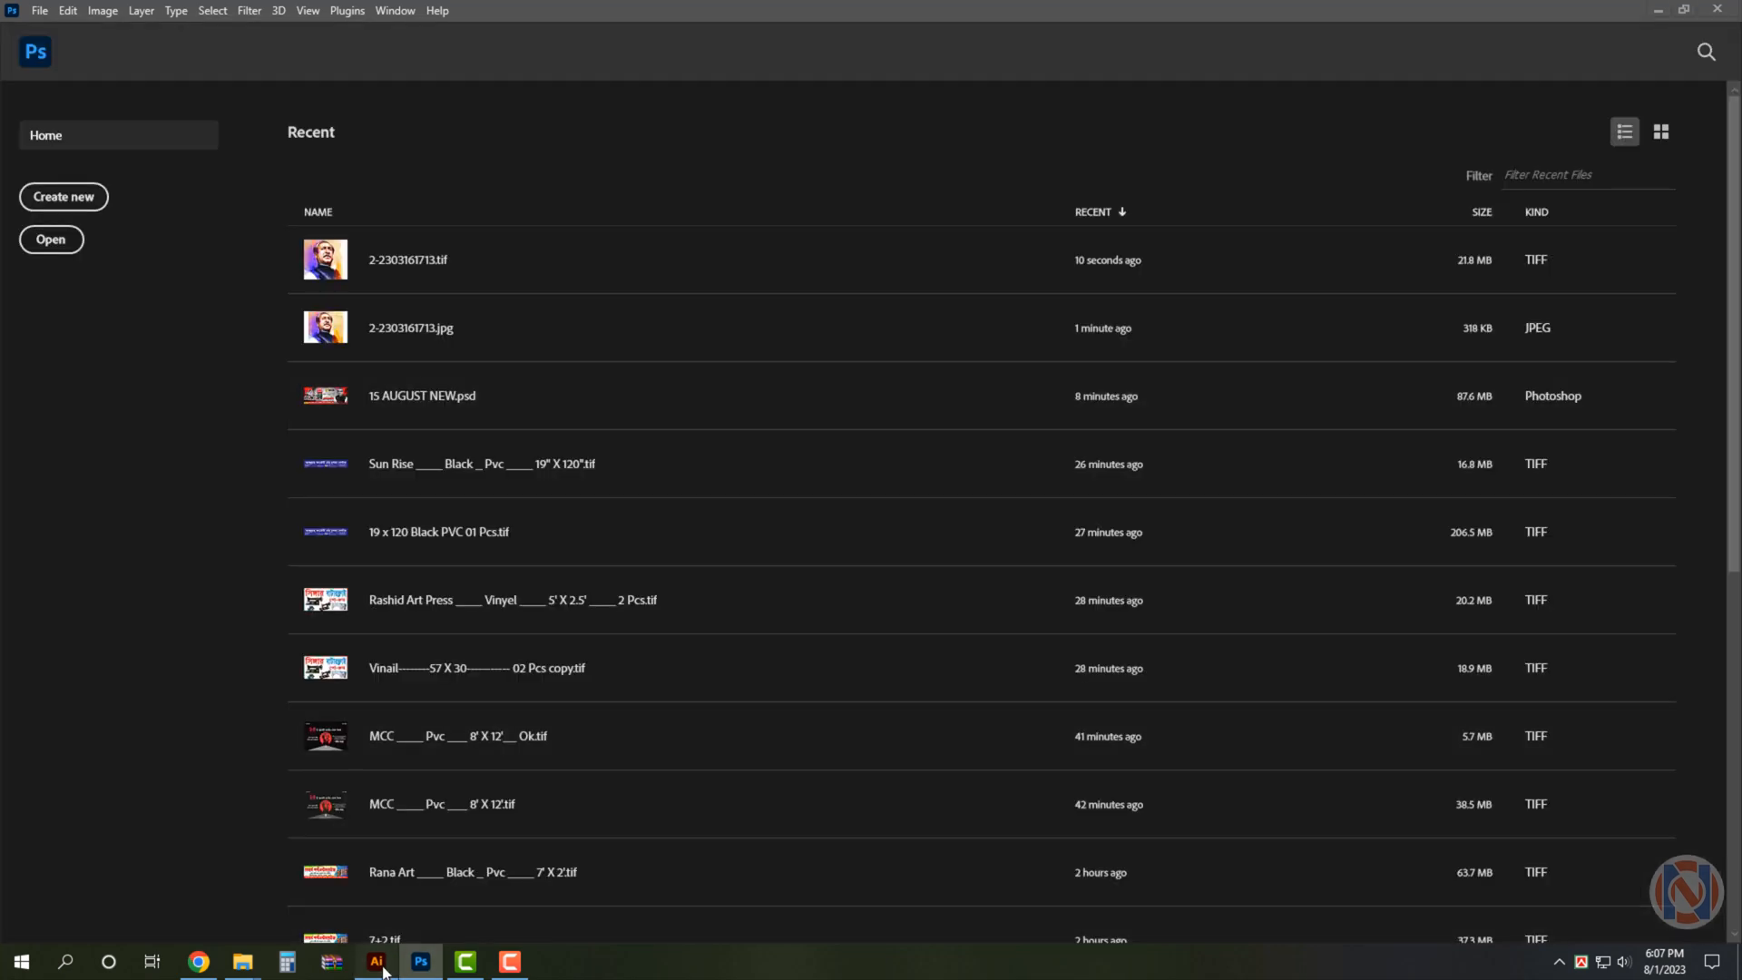
pyautogui.hotkey('ctrl', 'z')
pyautogui.click(485, 732)
pyautogui.click(329, 350)
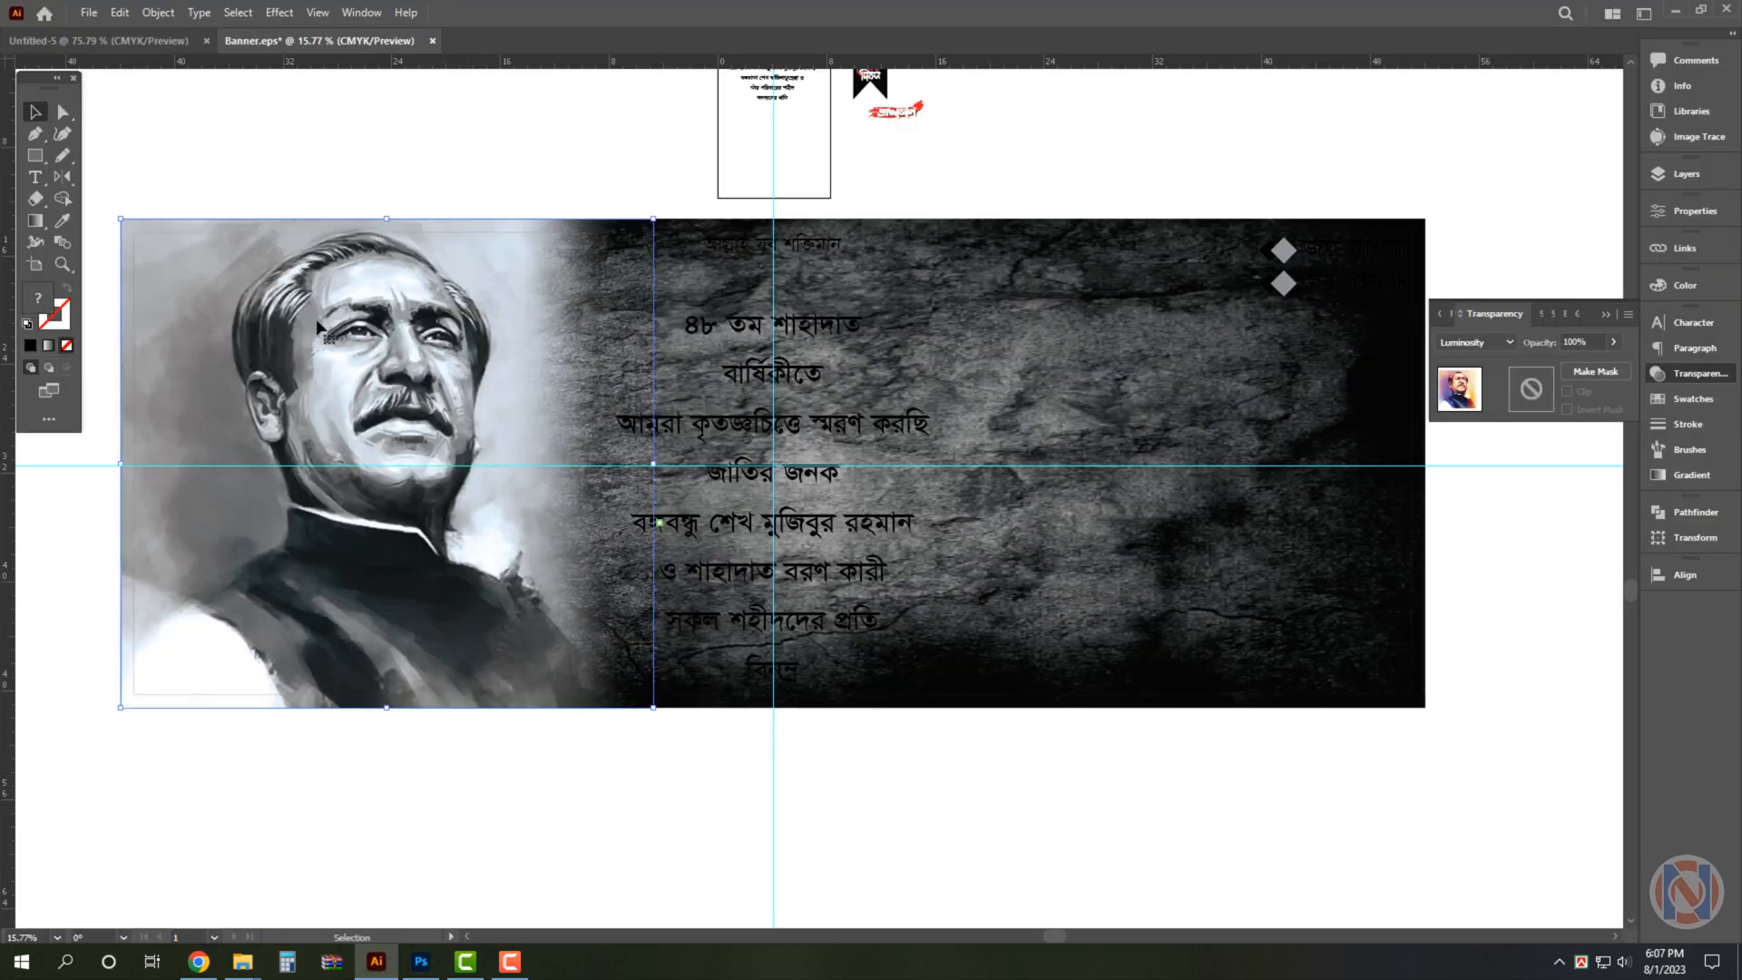
# Try adjusting the portrait's CMYK color balance with cyan, magenta, yellow and black each at 20%.
pyautogui.click(120, 12)
pyautogui.moveTo(158, 13)
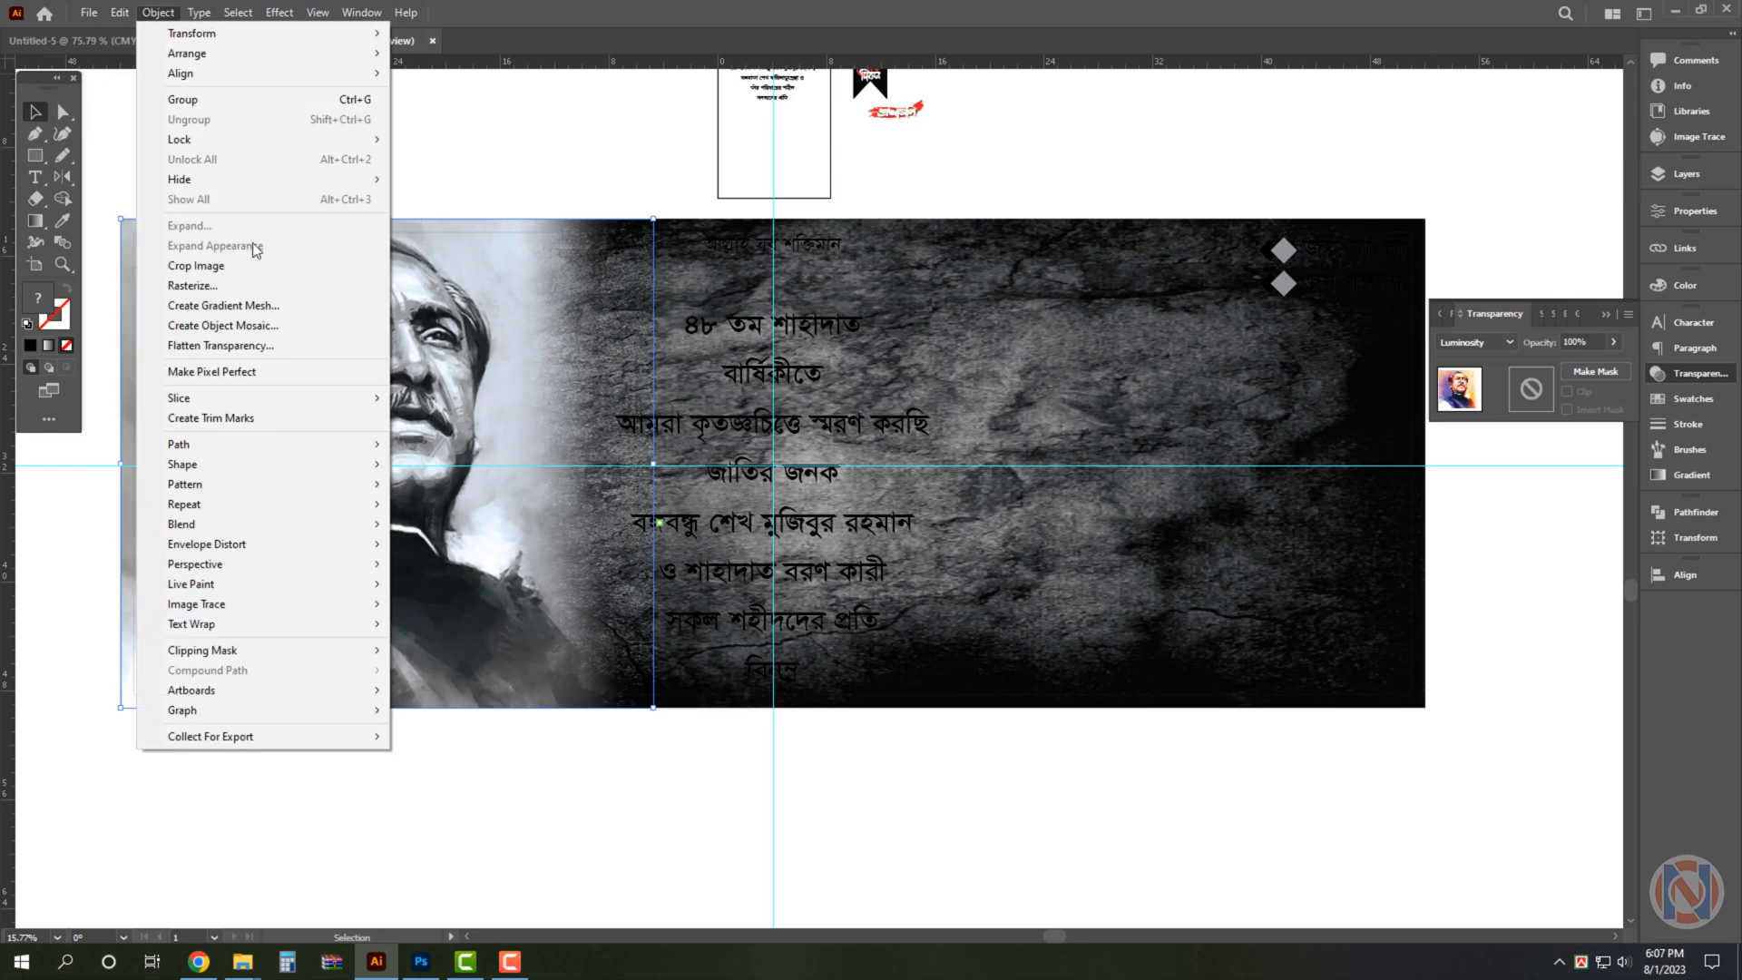
pyautogui.moveTo(209, 350)
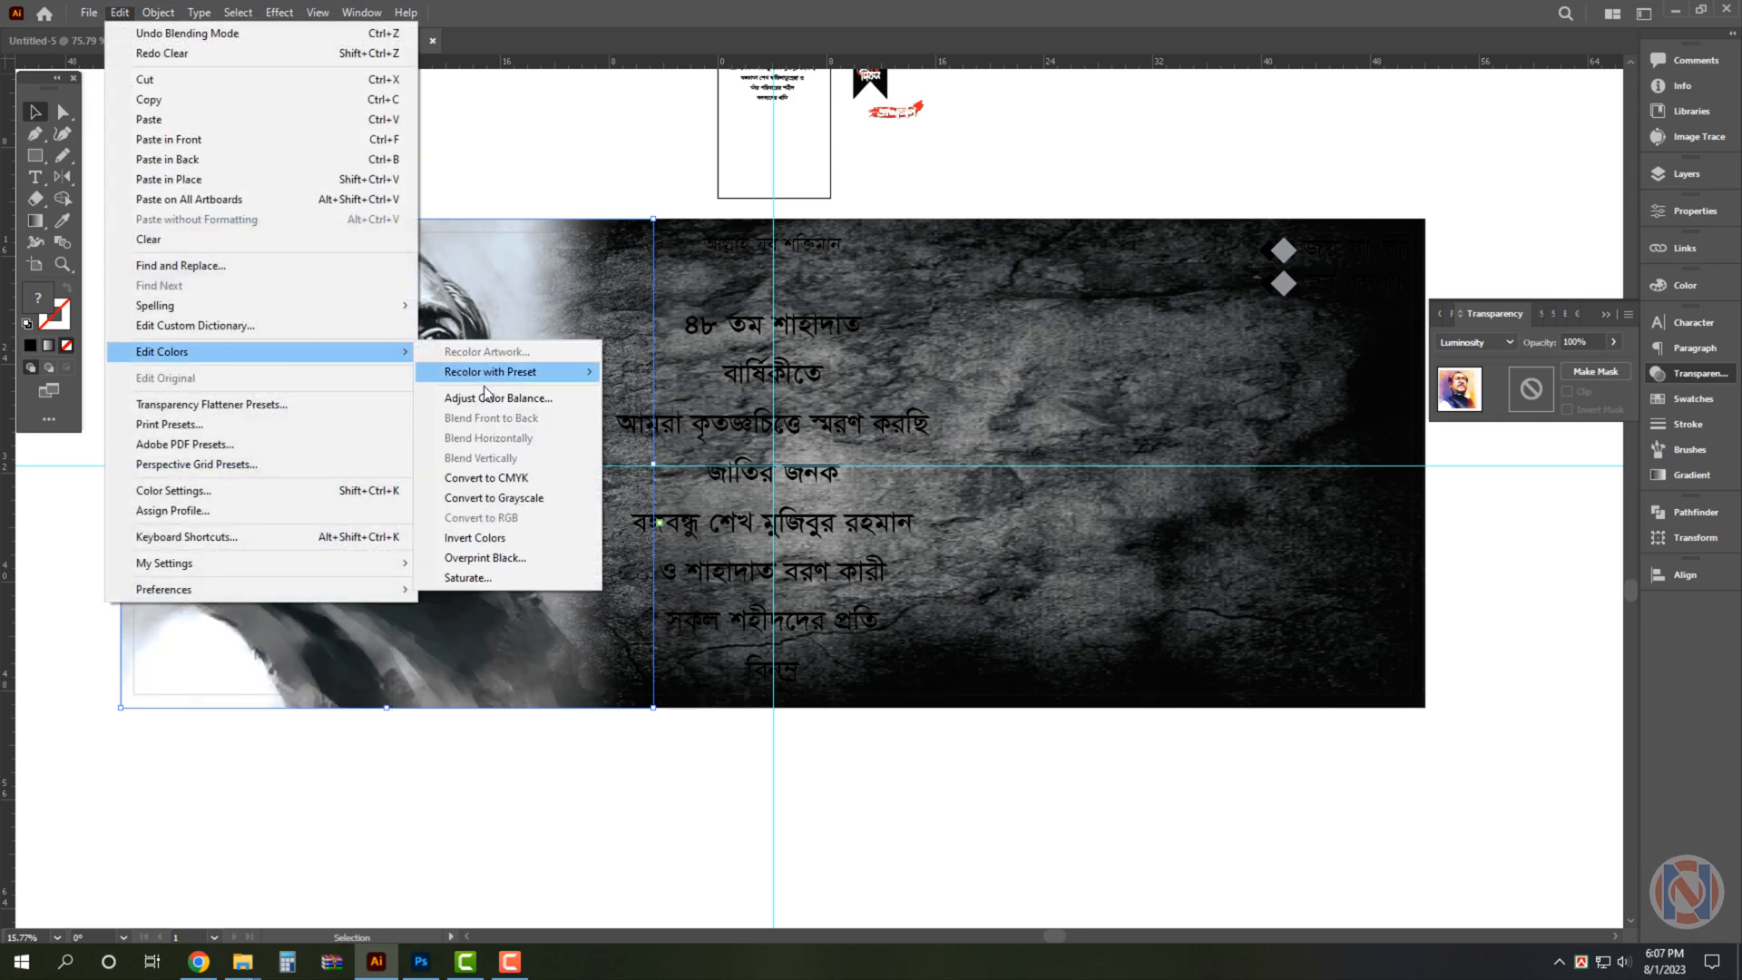
pyautogui.click(571, 399)
pyautogui.click(1080, 508)
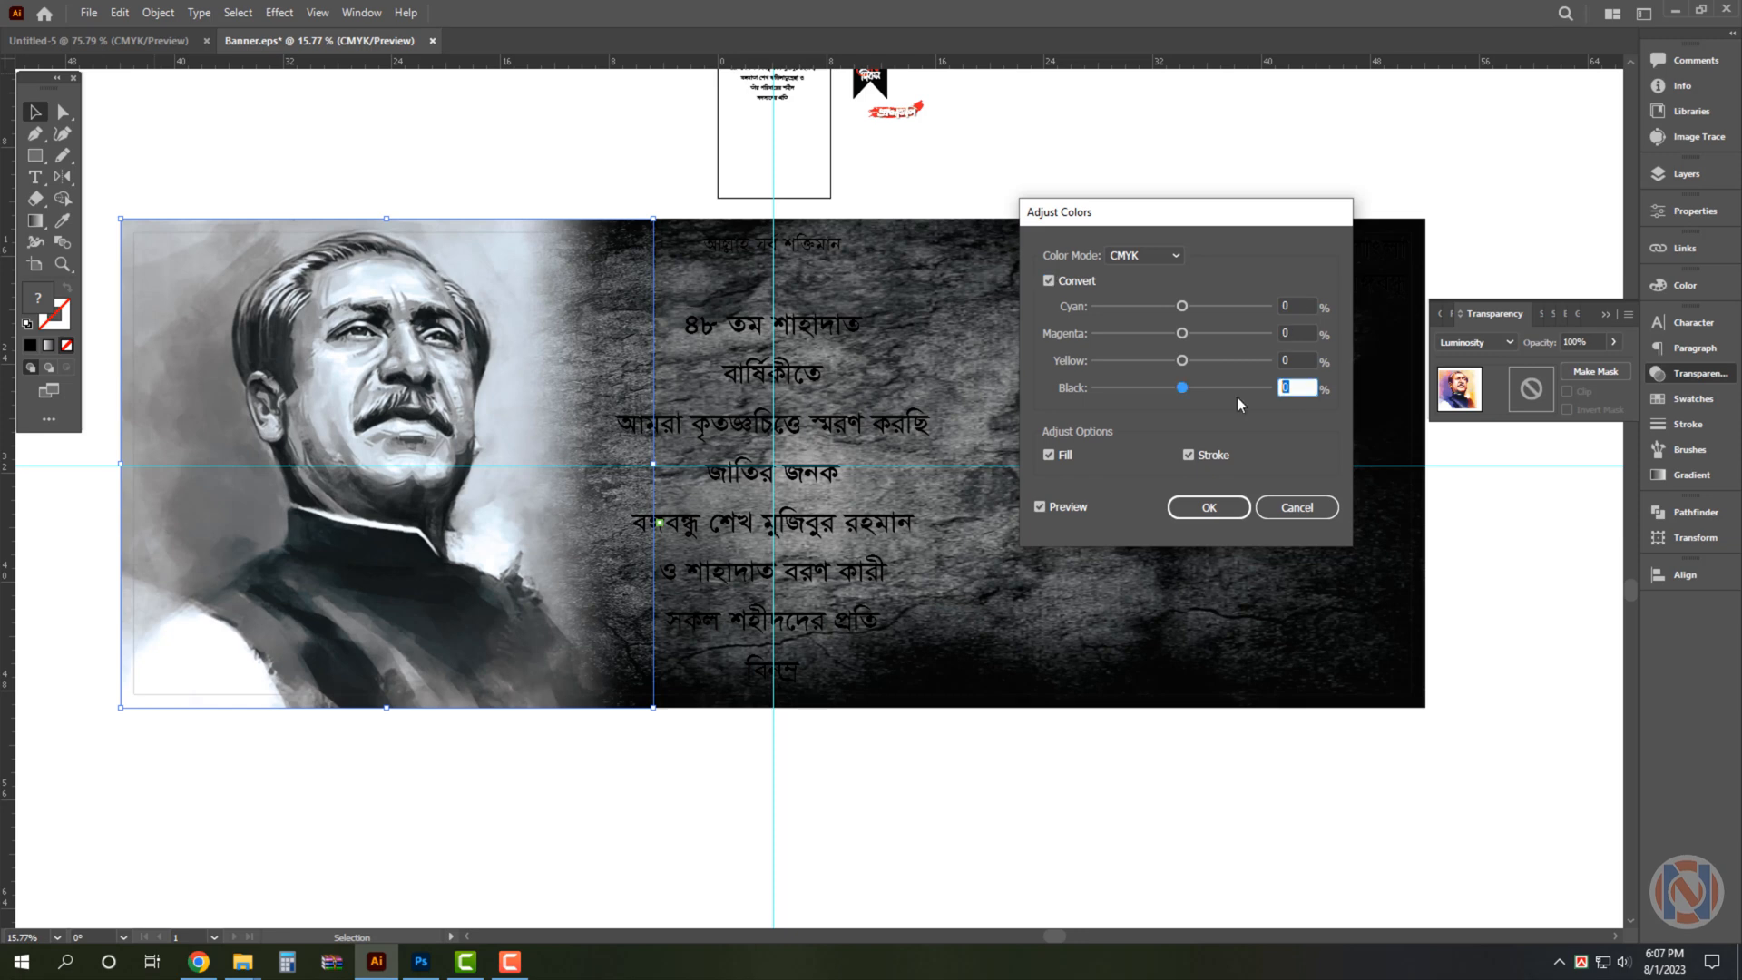
pyautogui.write('50')
pyautogui.press('Tab')
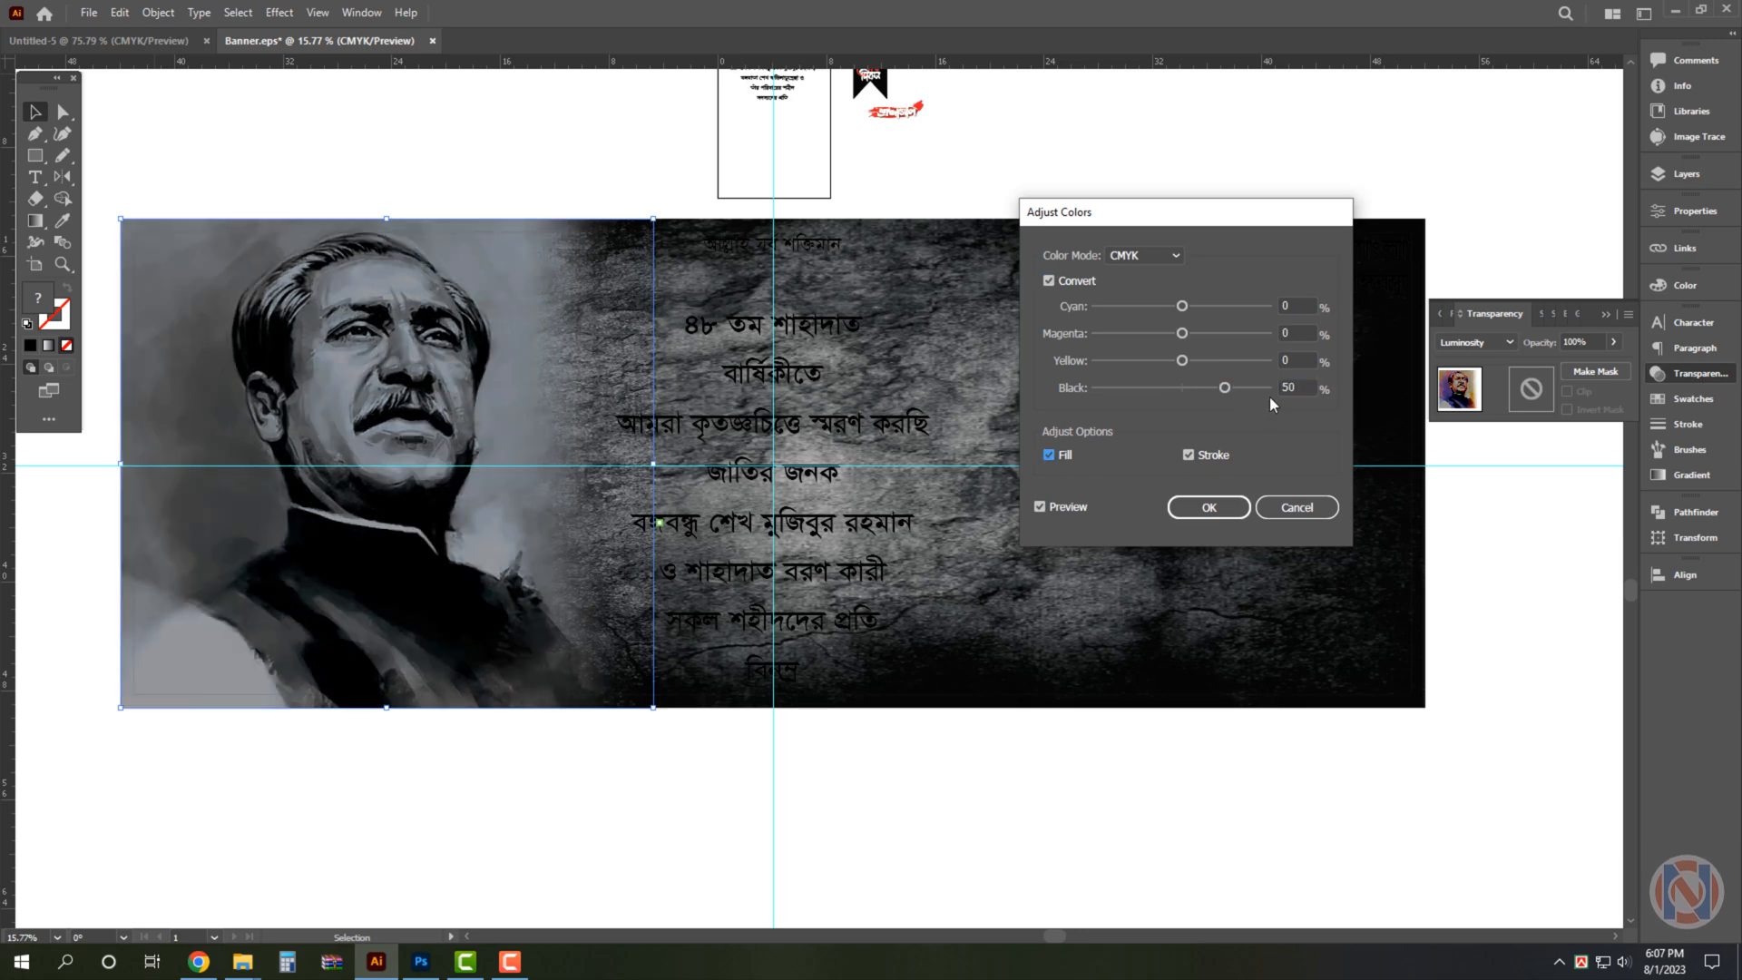
pyautogui.hotkey('shift', 'Tab')
pyautogui.write('20')
pyautogui.press('Tab')
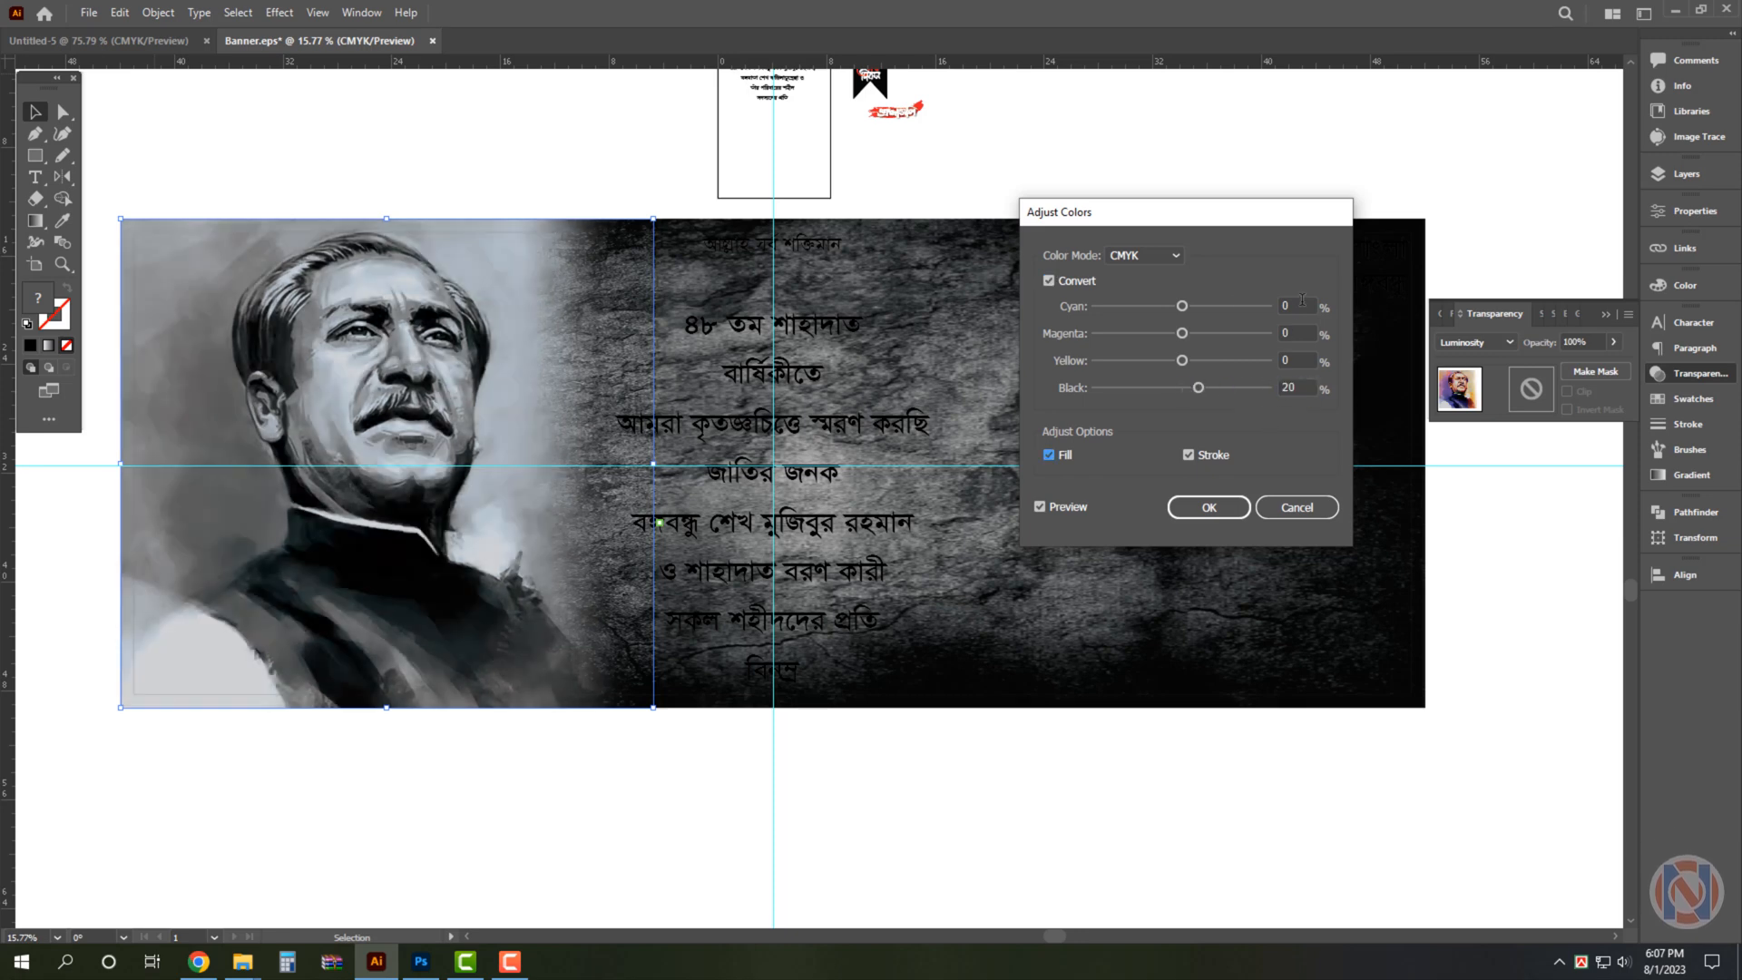
pyautogui.write('20')
pyautogui.press('Tab')
pyautogui.write('20')
pyautogui.press('Tab')
pyautogui.write('20')
pyautogui.press('Tab')
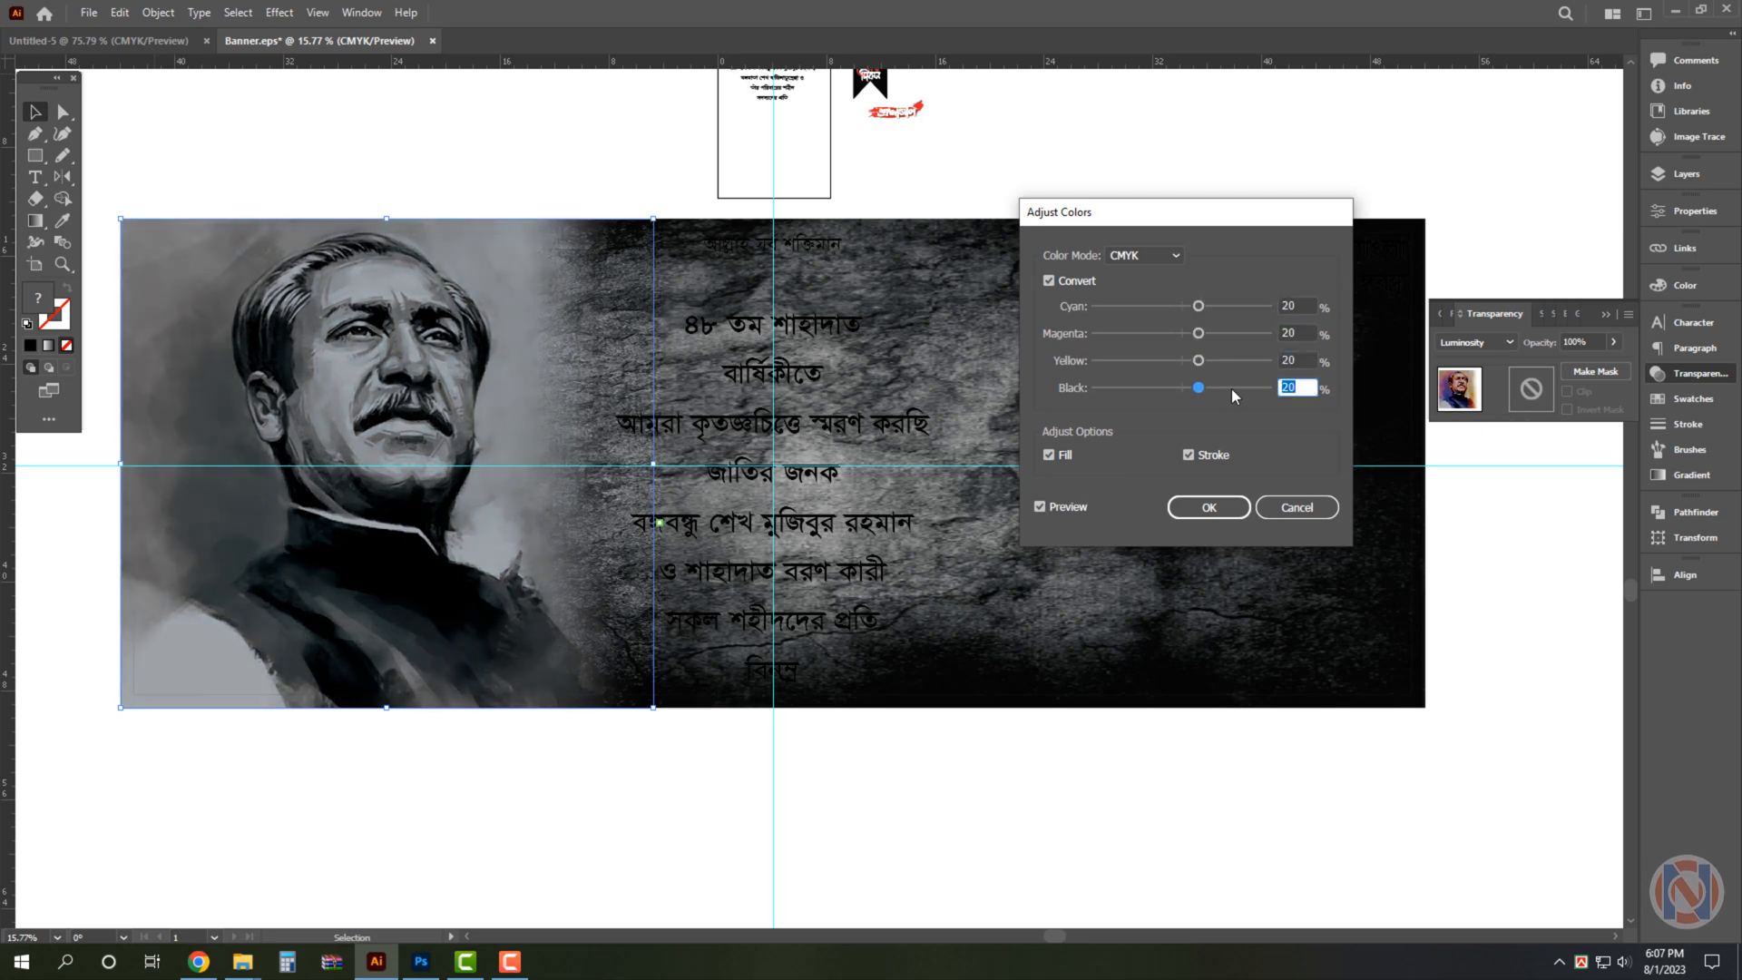
# Try a color balance of cyan -40%, magenta -25%, yellow -22% and black 53% on the portrait, and cancel the adjustment.
pyautogui.moveTo(1205, 362); pyautogui.dragTo(1212, 314)
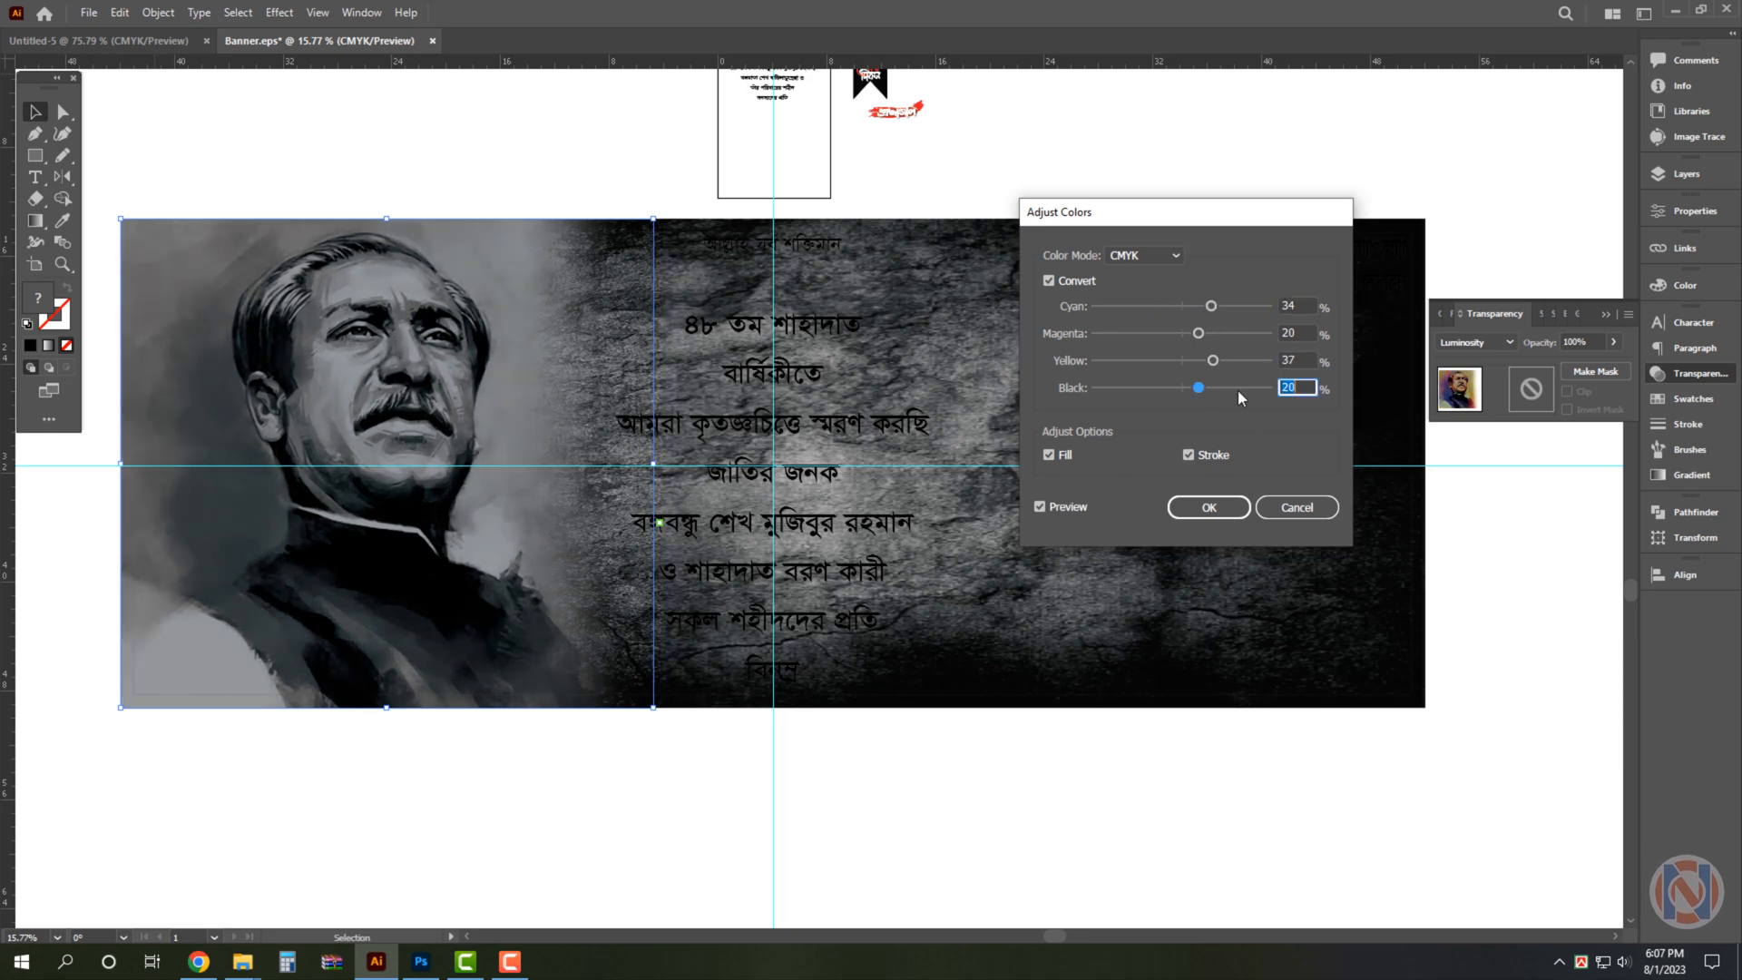
pyautogui.moveTo(1199, 388); pyautogui.dragTo(1151, 384)
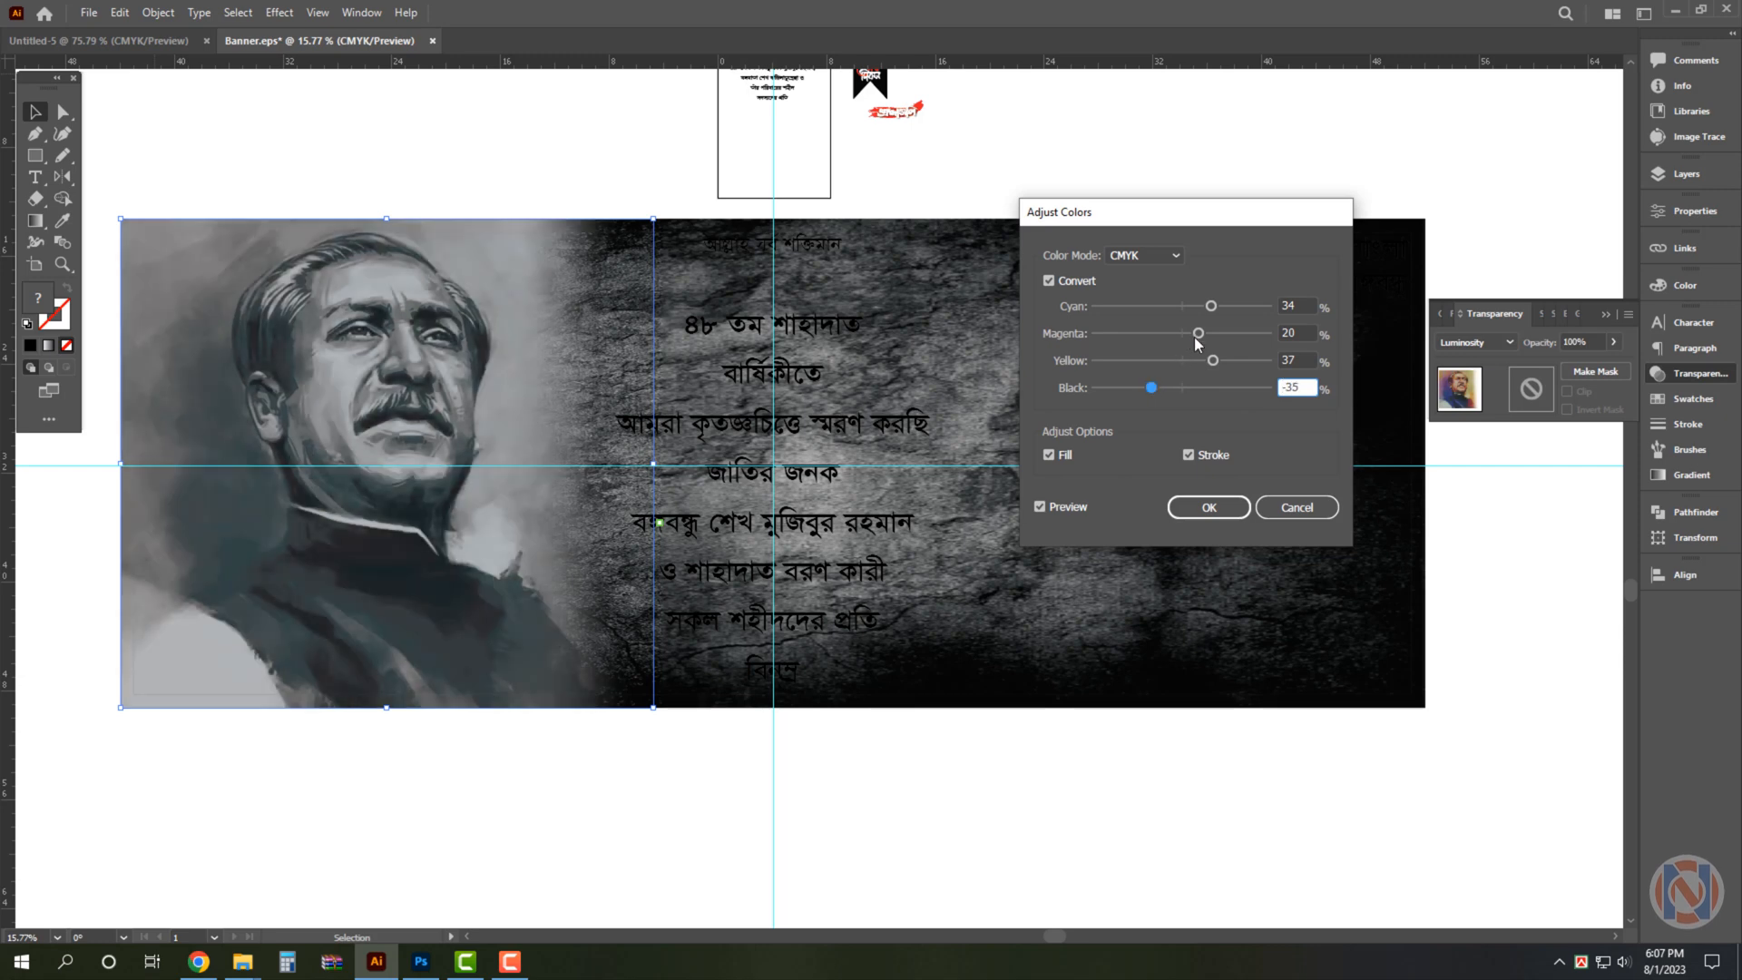
pyautogui.write('53')
pyautogui.hotkey('shift', 'Tab')
pyautogui.write('-22')
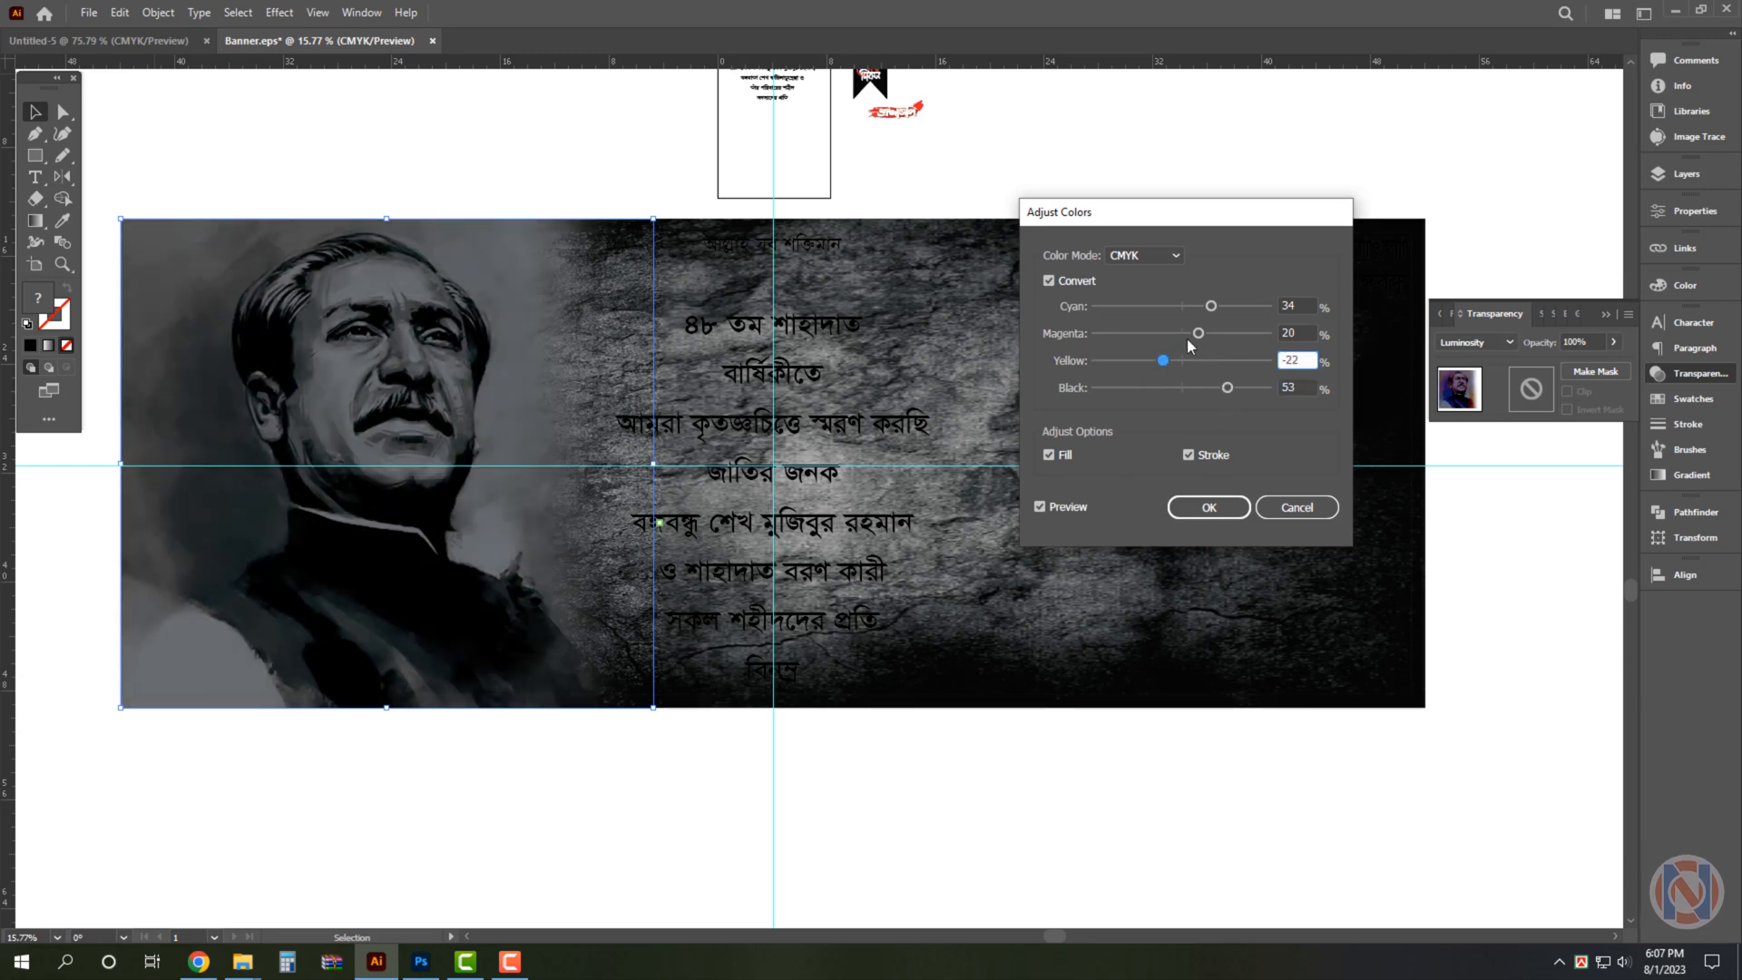
pyautogui.click(1152, 306)
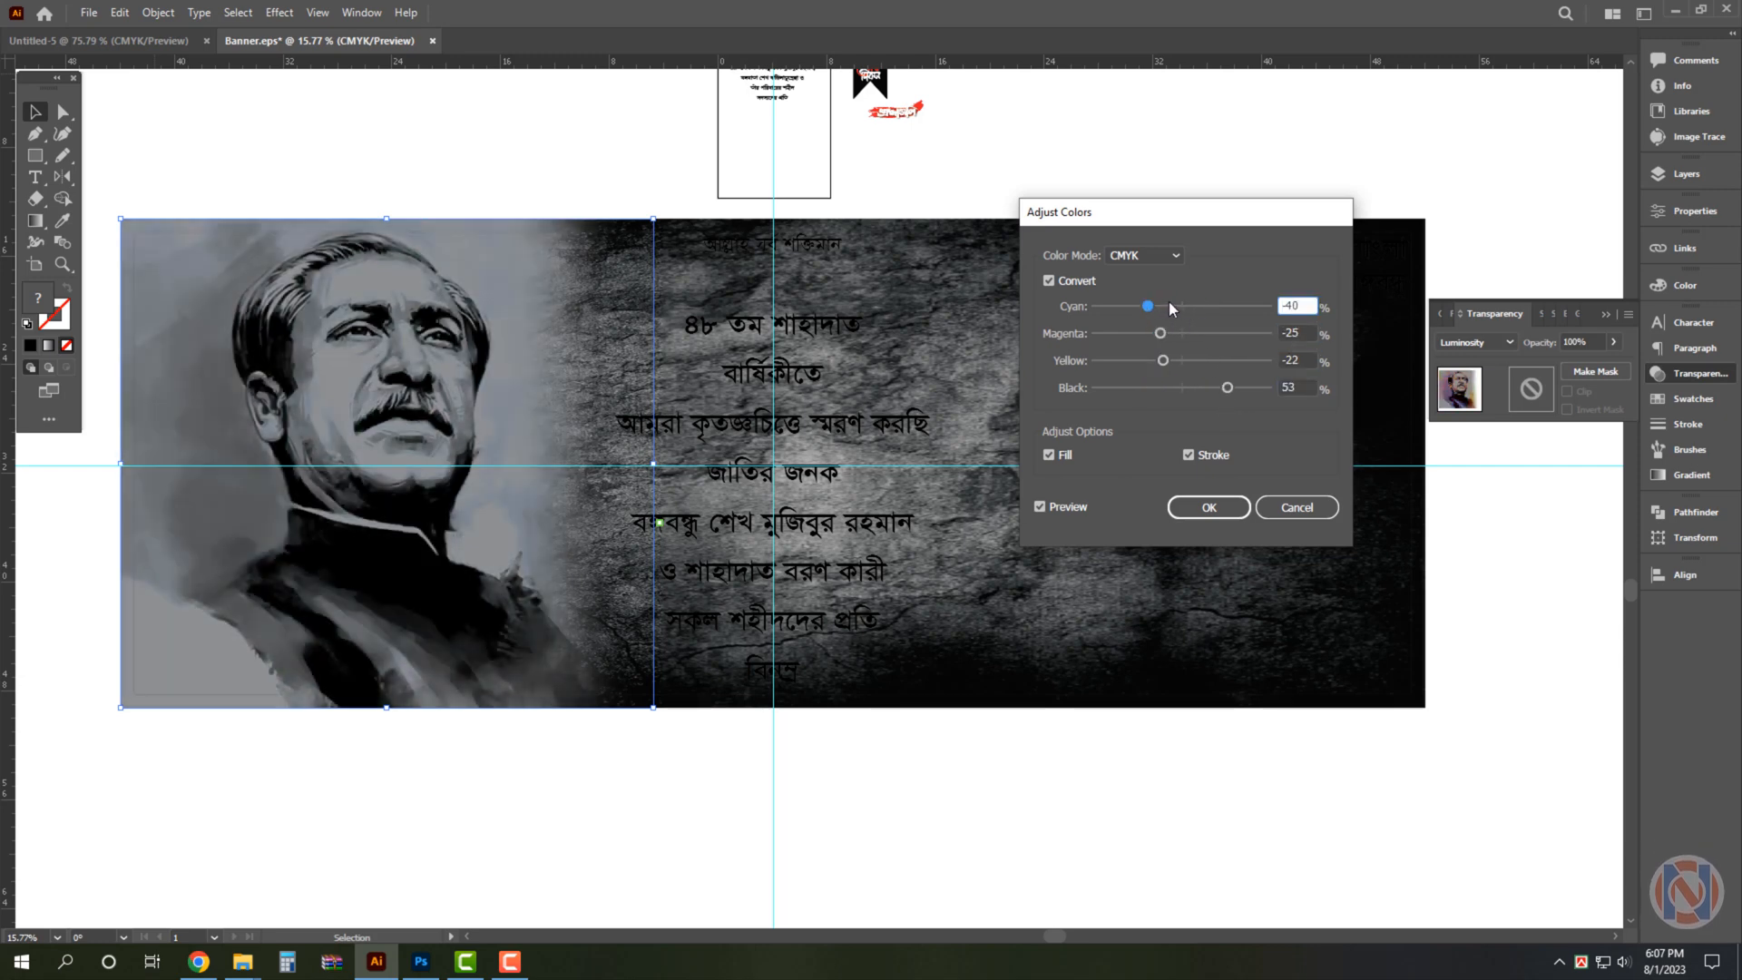
pyautogui.press('Escape')
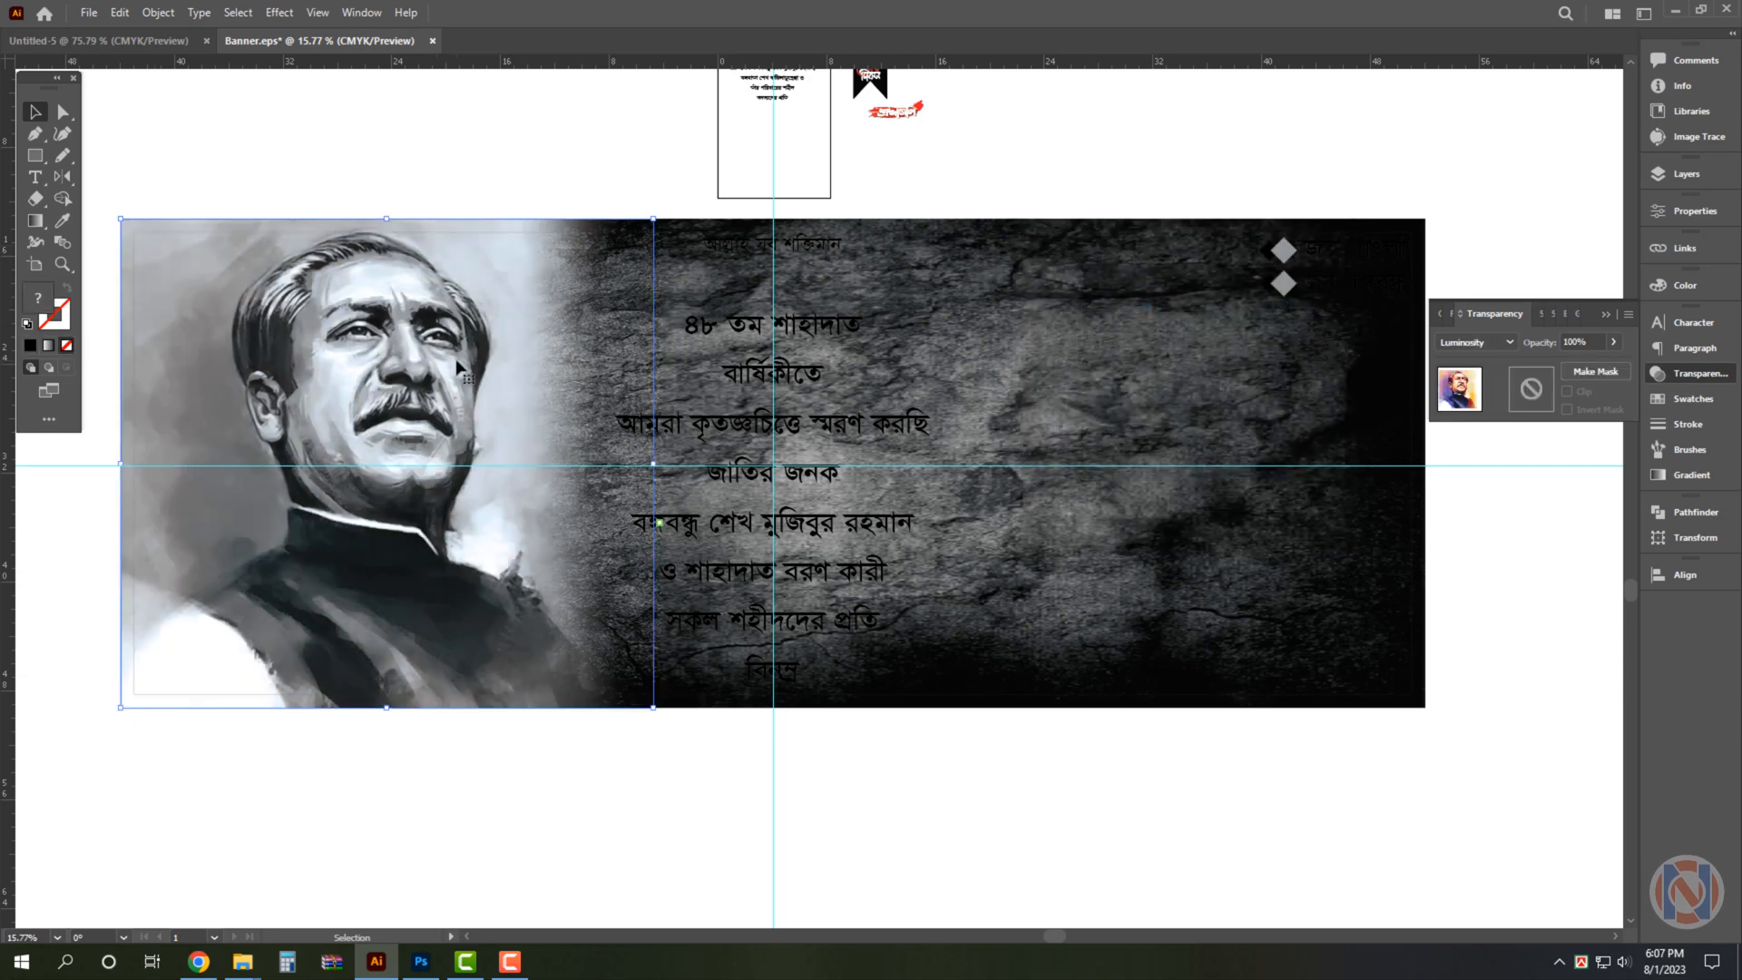
# Remove the portrait from the banner, switch to Chrome and choose the orange and purple Bangabandhu illustration from the related bongobondhu images.
pyautogui.press('Delete')
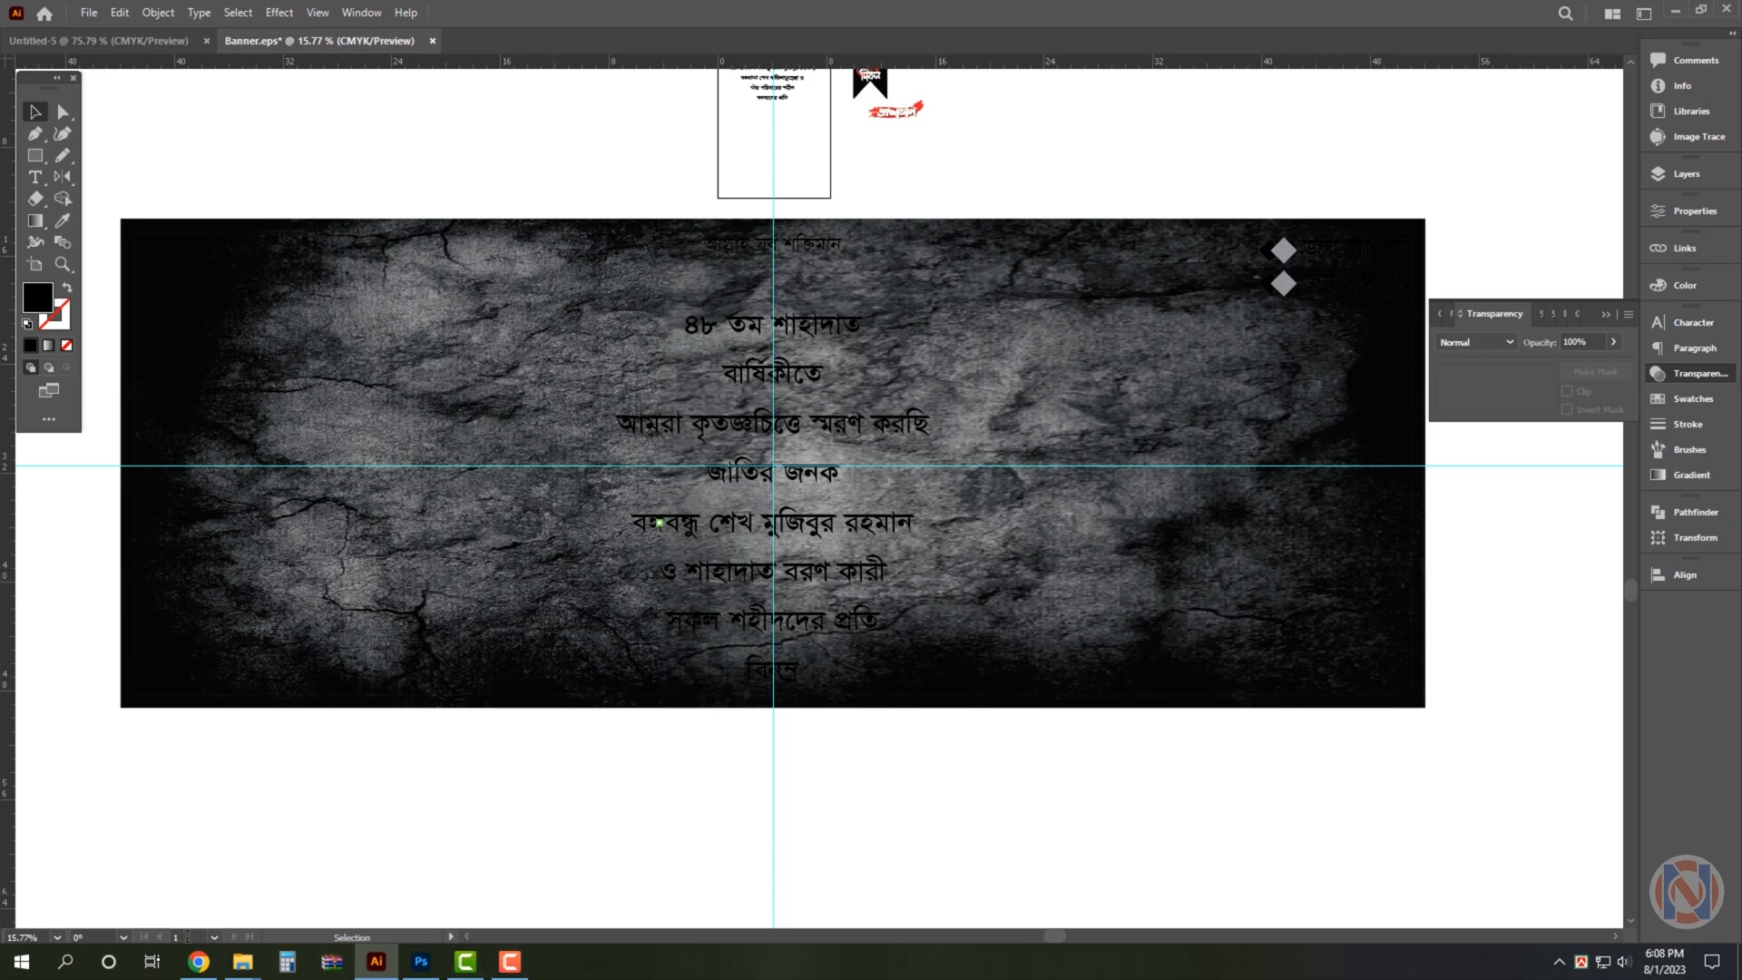
pyautogui.moveTo(242, 967)
pyautogui.click(345, 884)
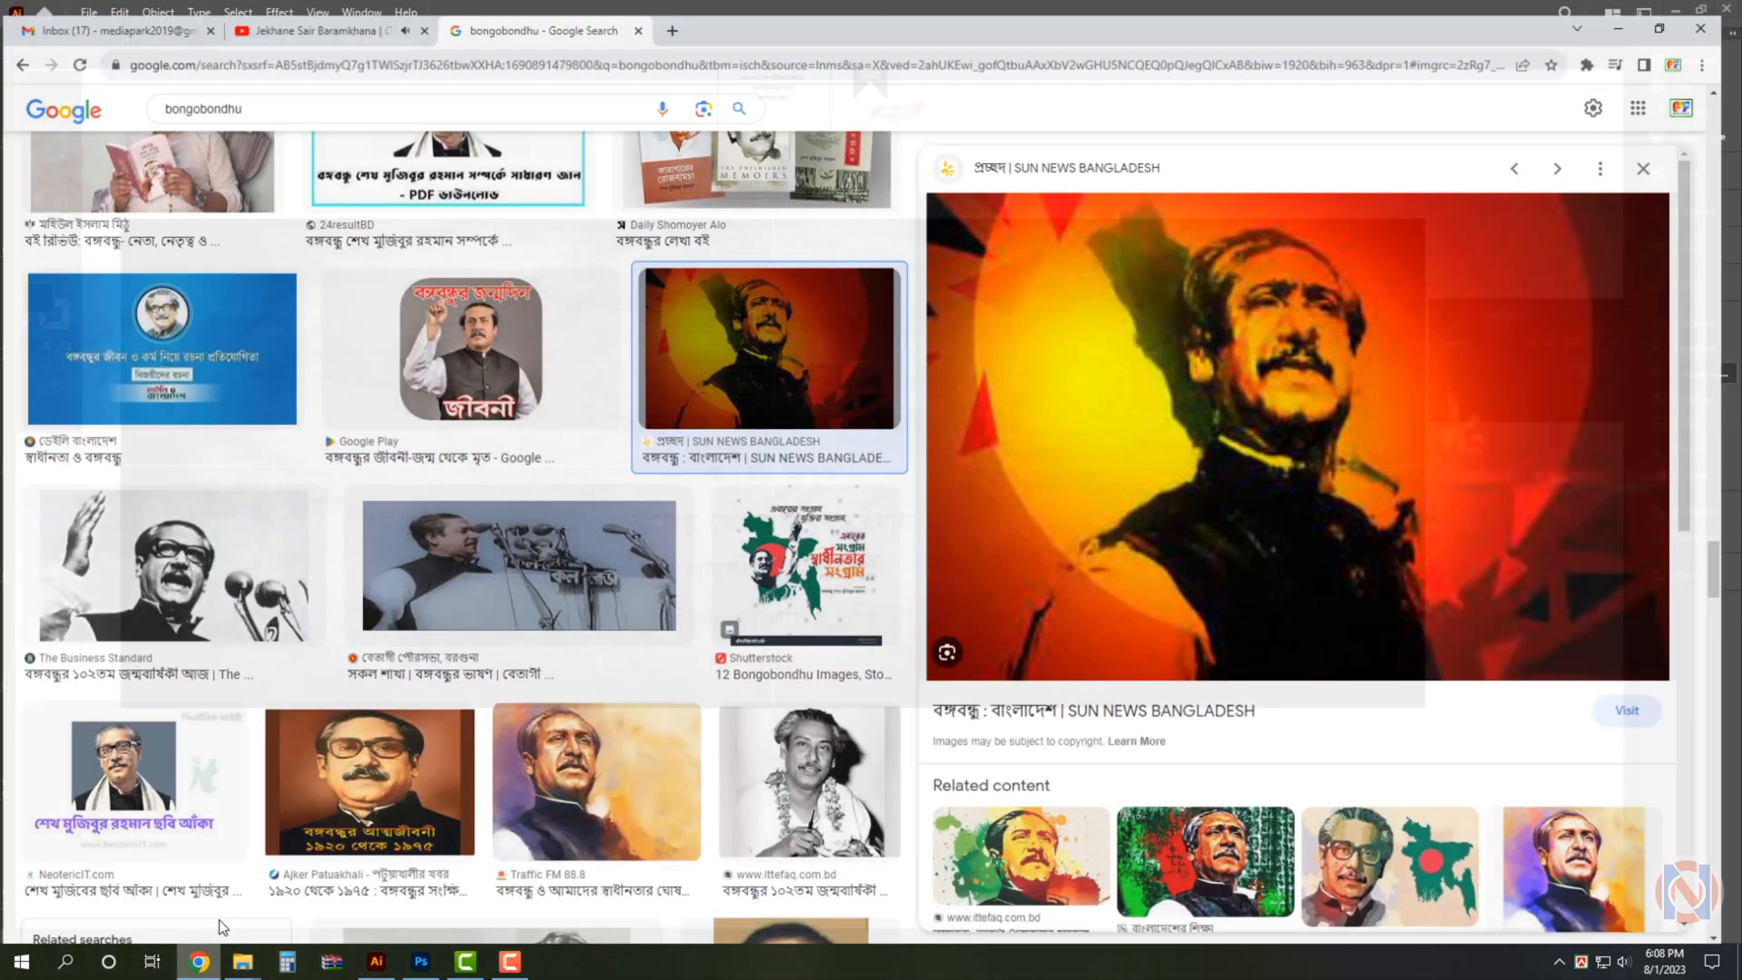
pyautogui.scroll(-5, 1319, 646)
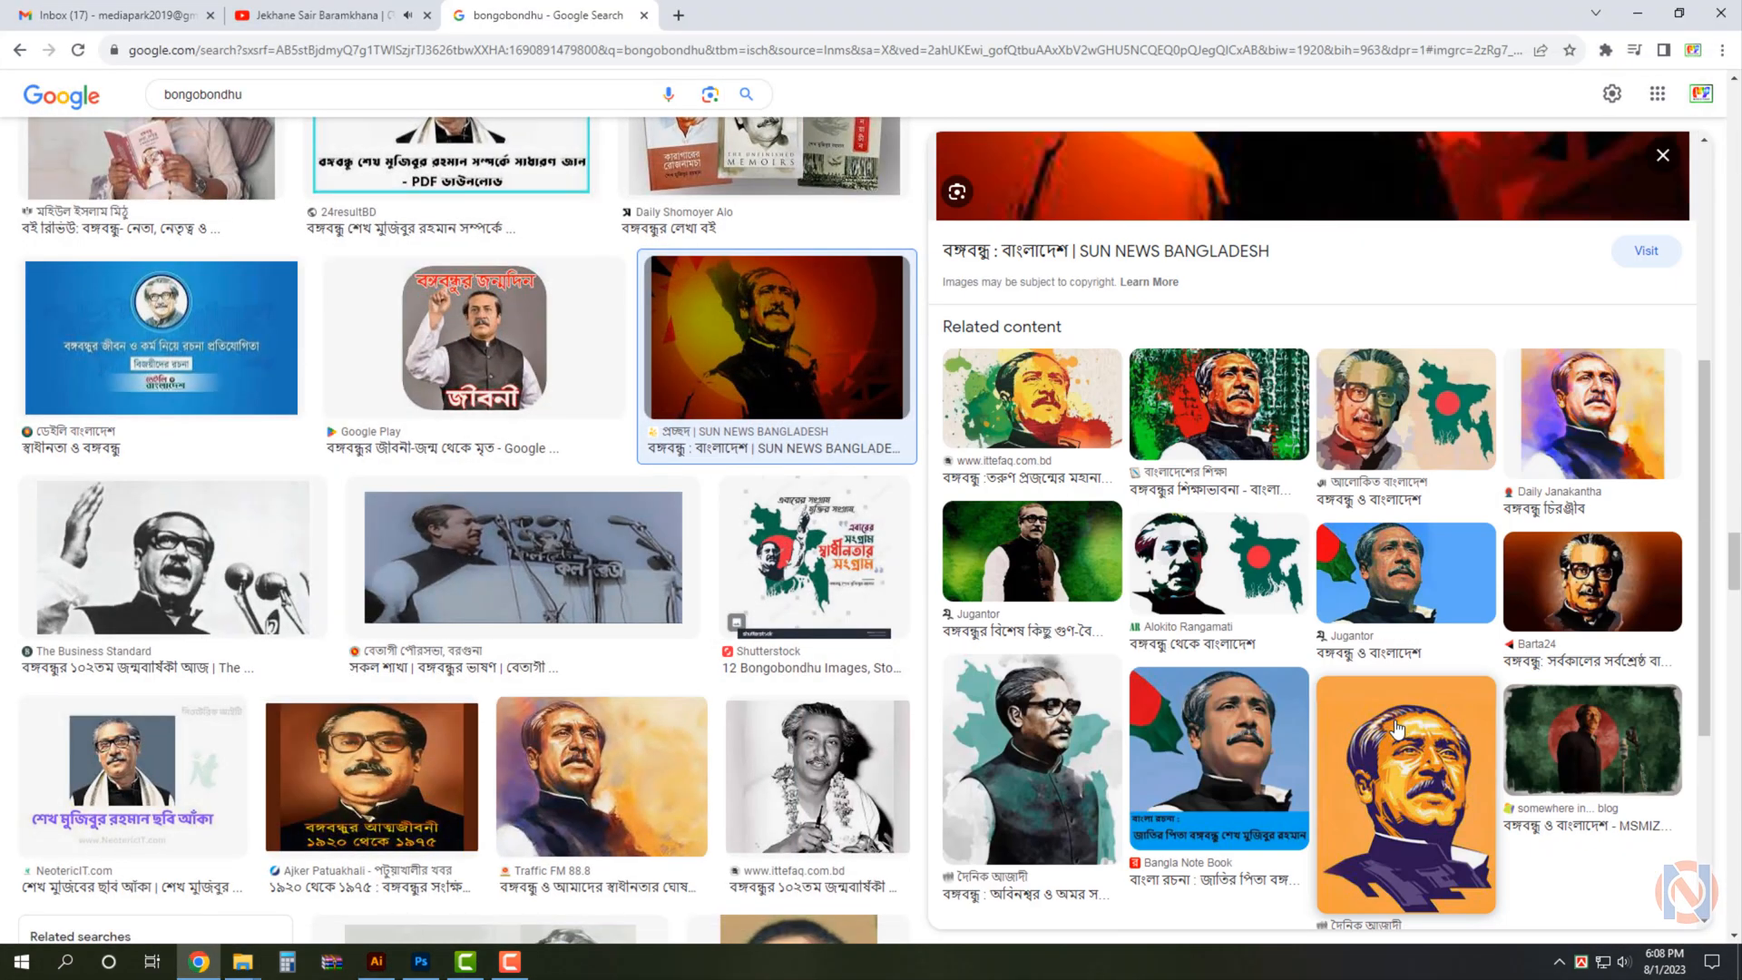
pyautogui.click(1427, 711)
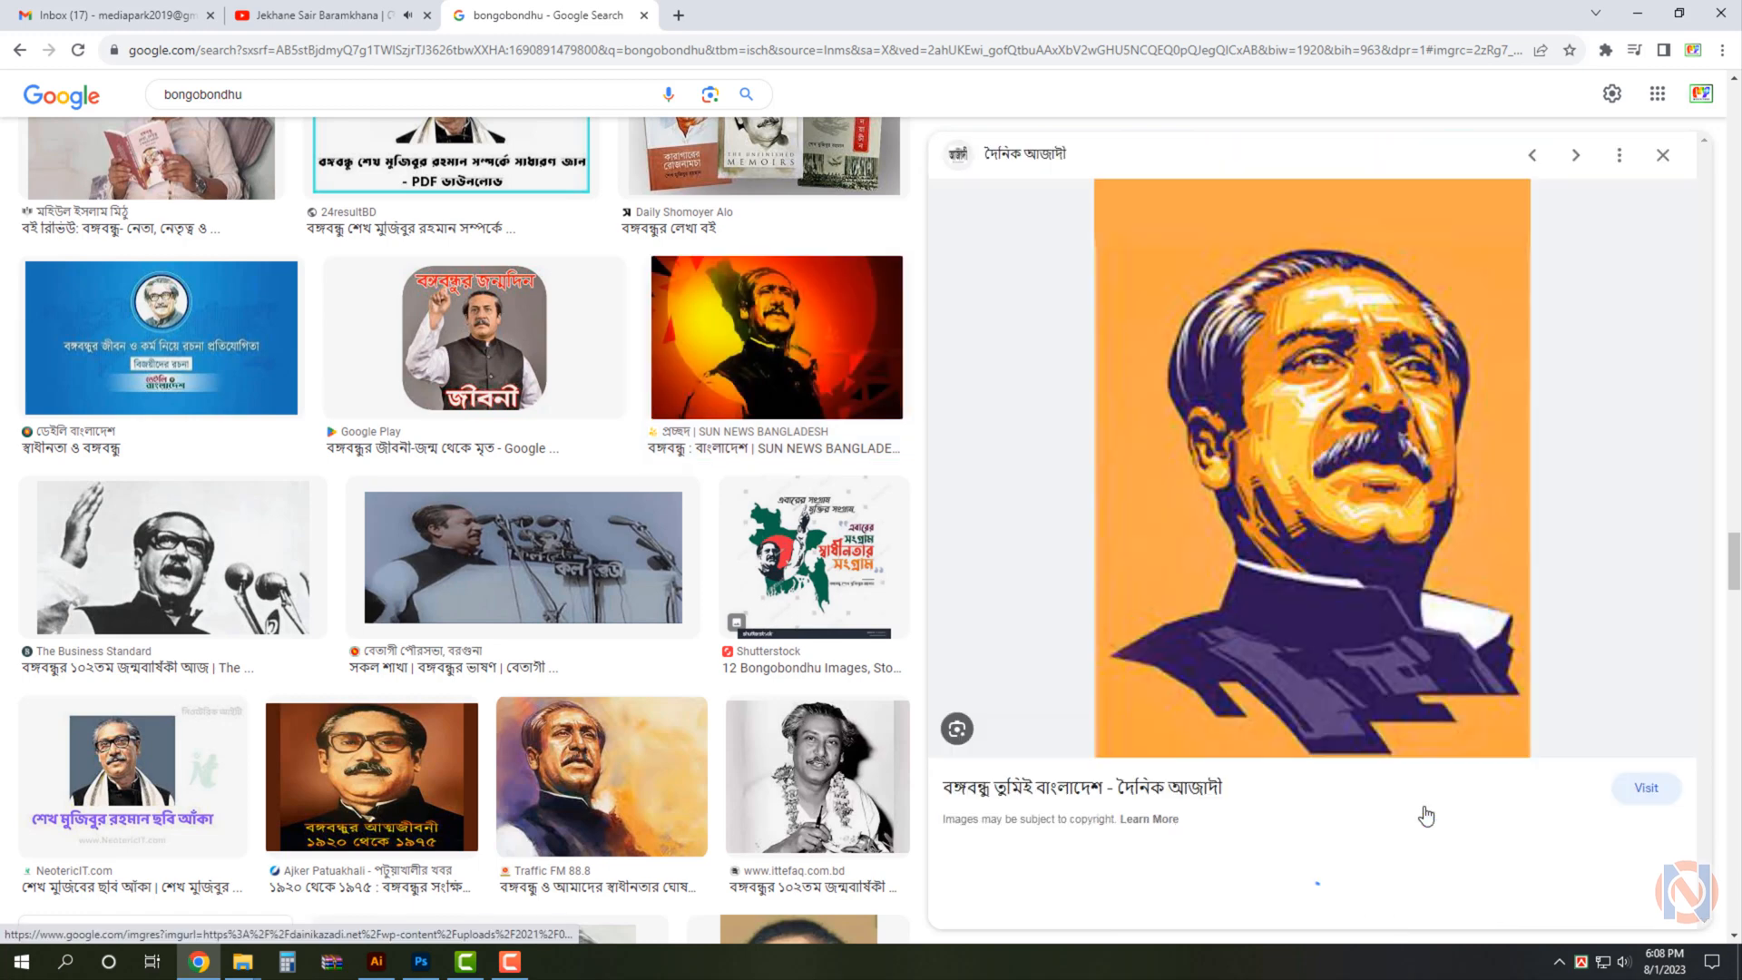
# Open the orange and purple portrait at full size in a new tab and save it to Downloads as a JPEG.
pyautogui.rightClick(1337, 373)
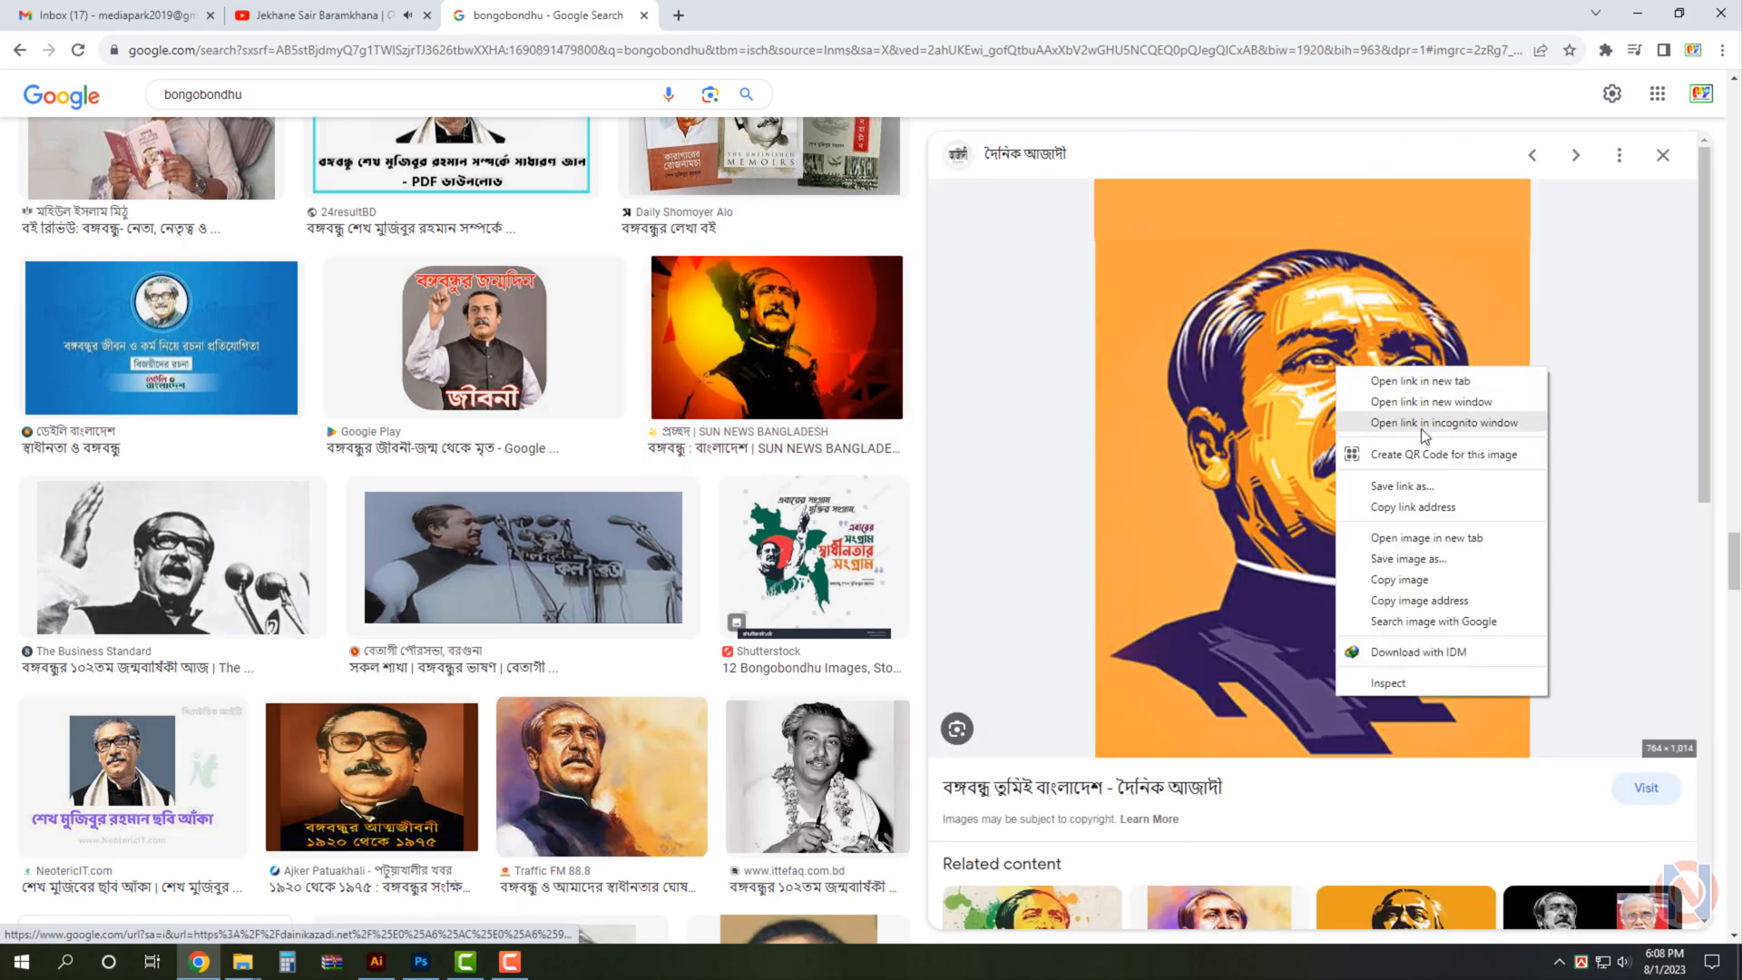
pyautogui.click(1451, 539)
pyautogui.hotkey('ctrl', 'Tab')
pyautogui.click(1011, 499)
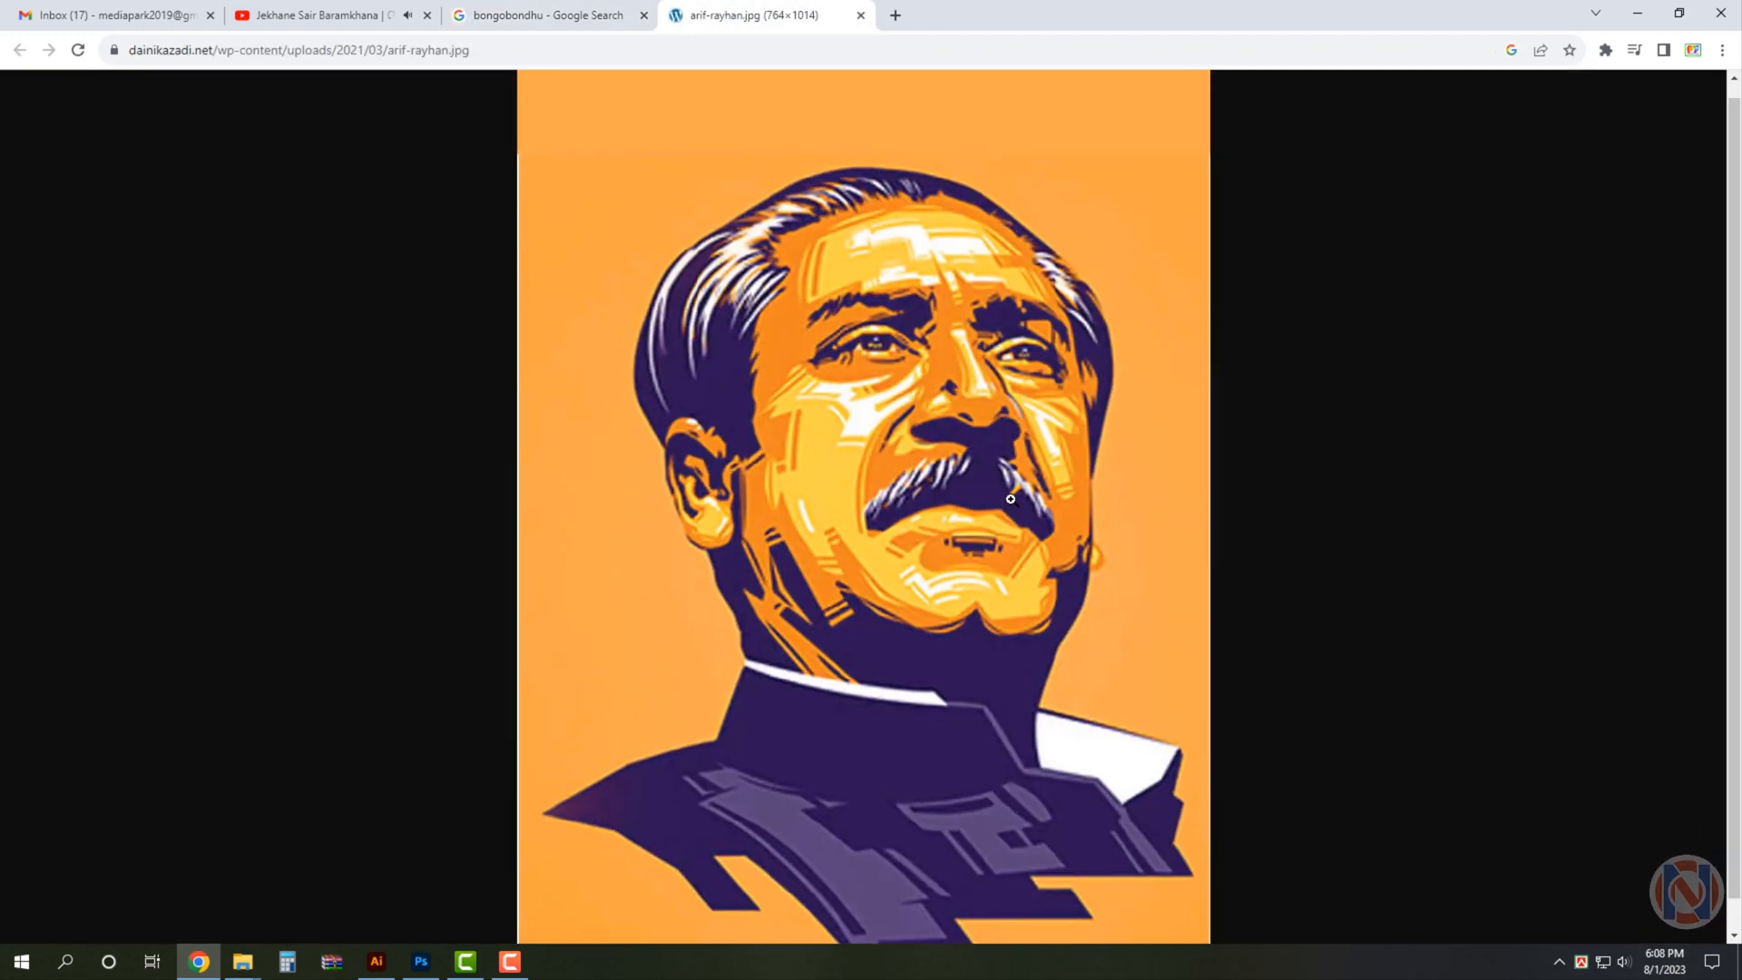
pyautogui.rightClick(1019, 361)
pyautogui.click(1076, 401)
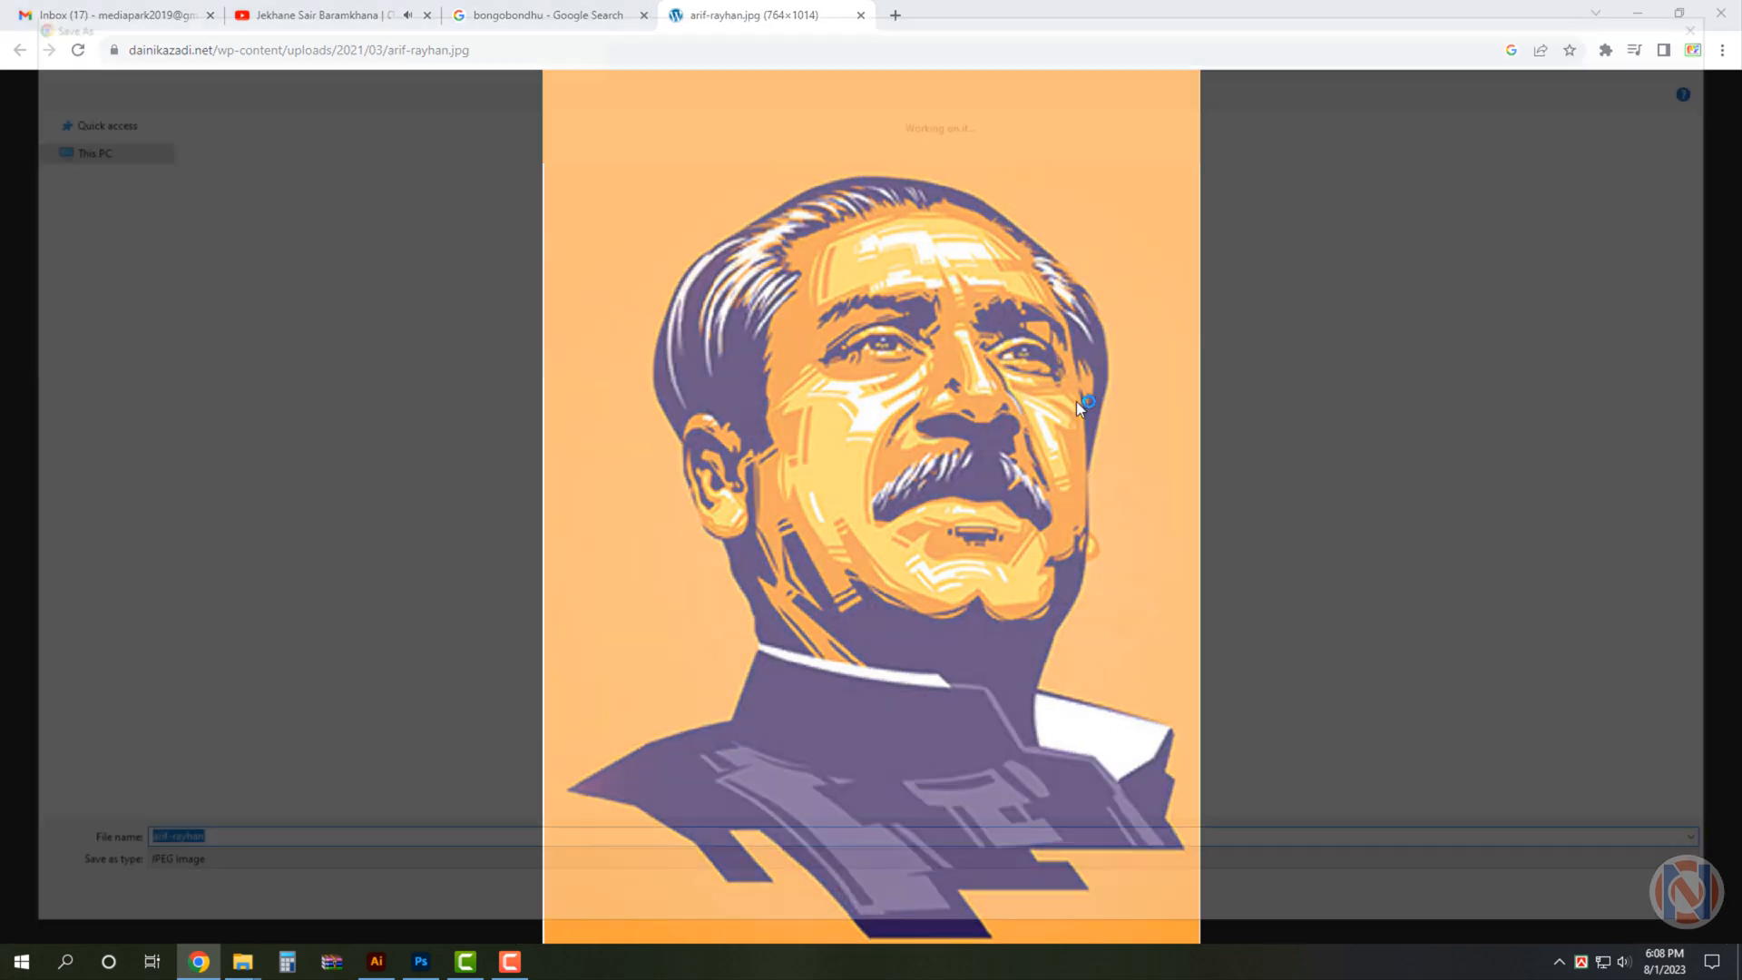
pyautogui.click(1587, 916)
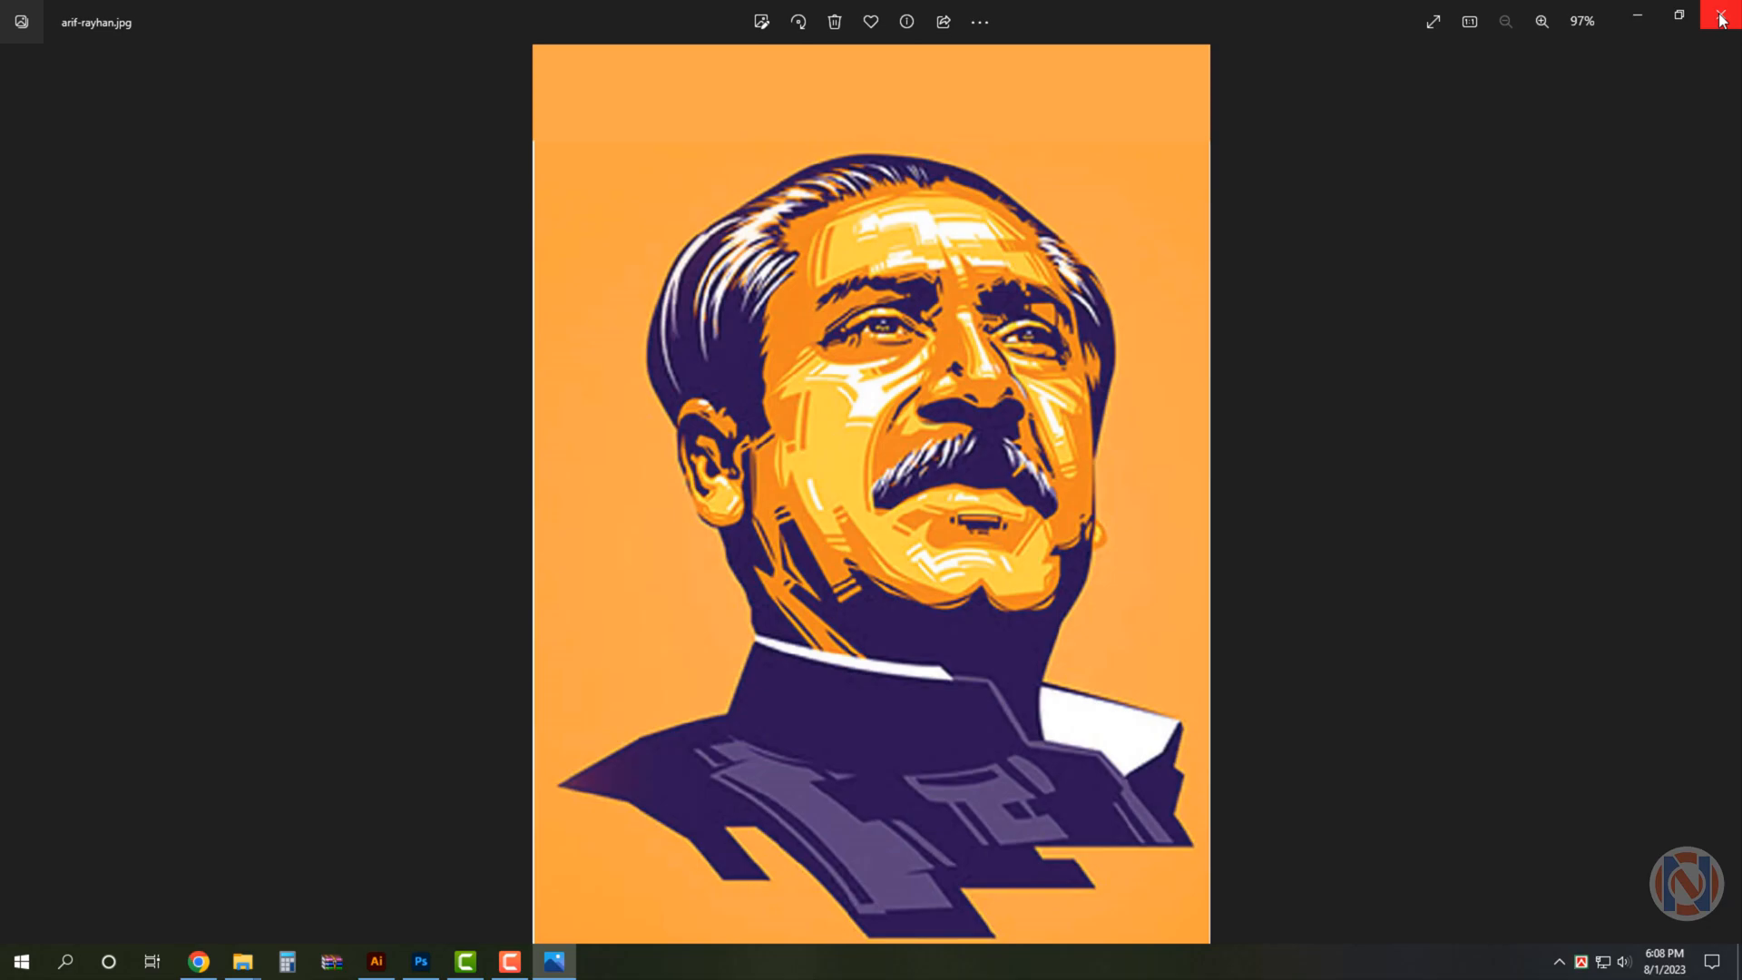
pyautogui.click(1721, 16)
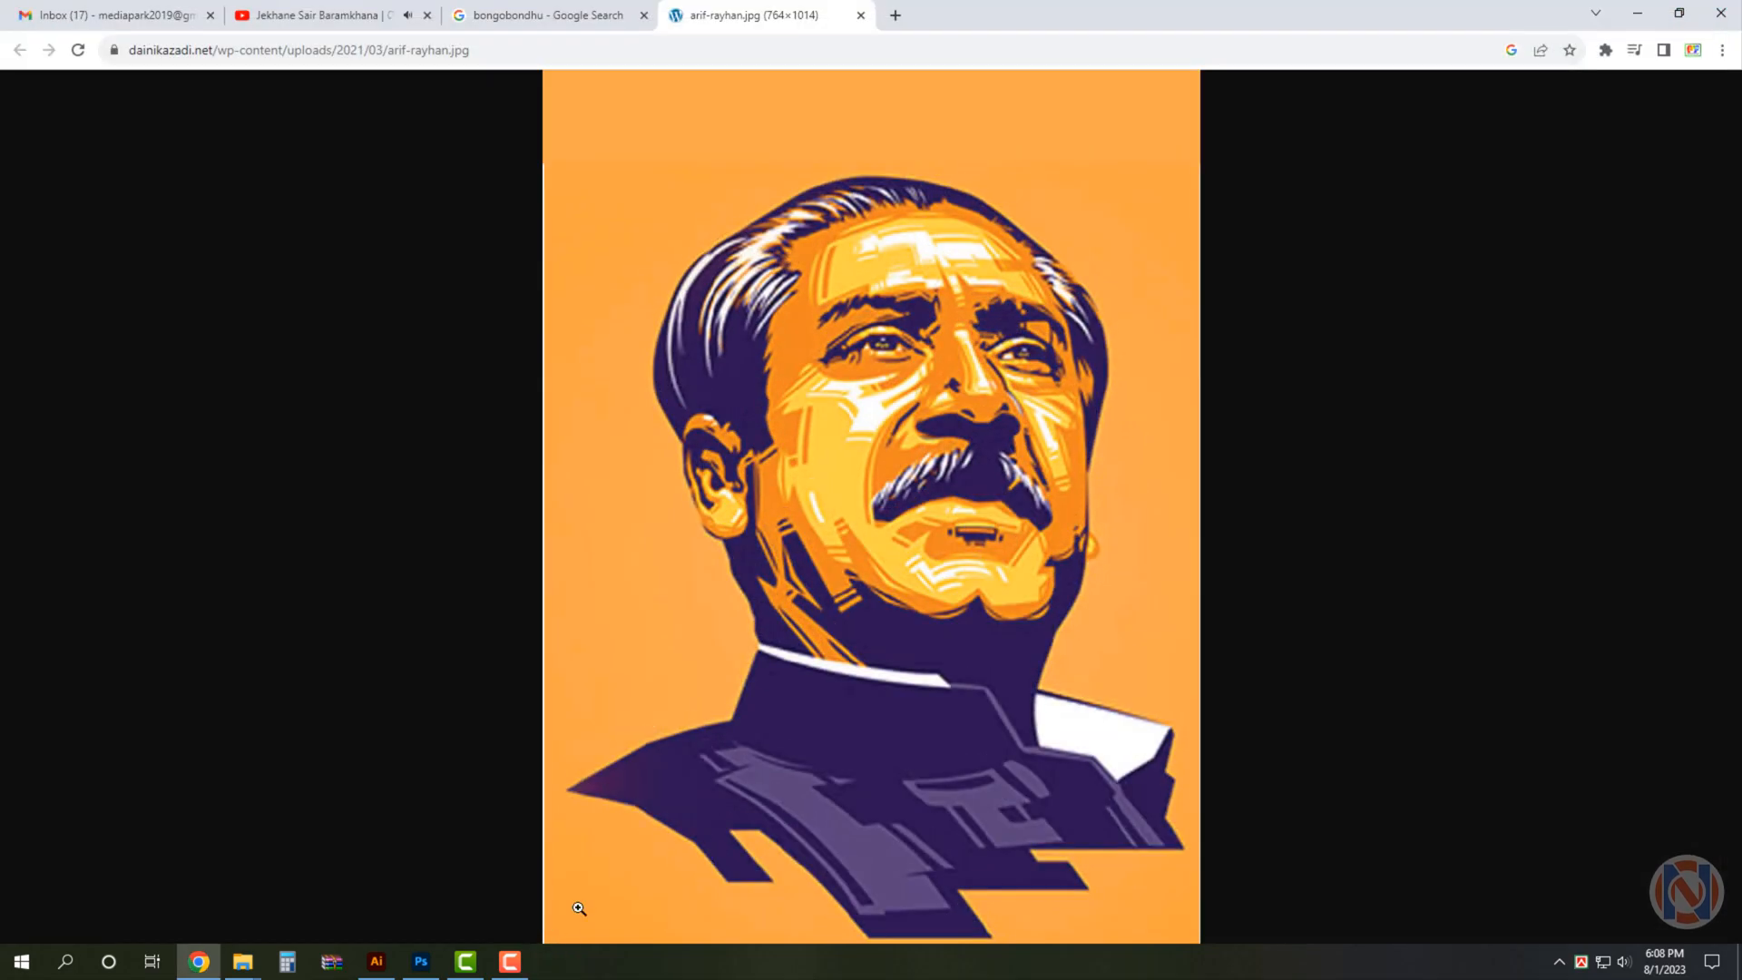
pyautogui.click(424, 959)
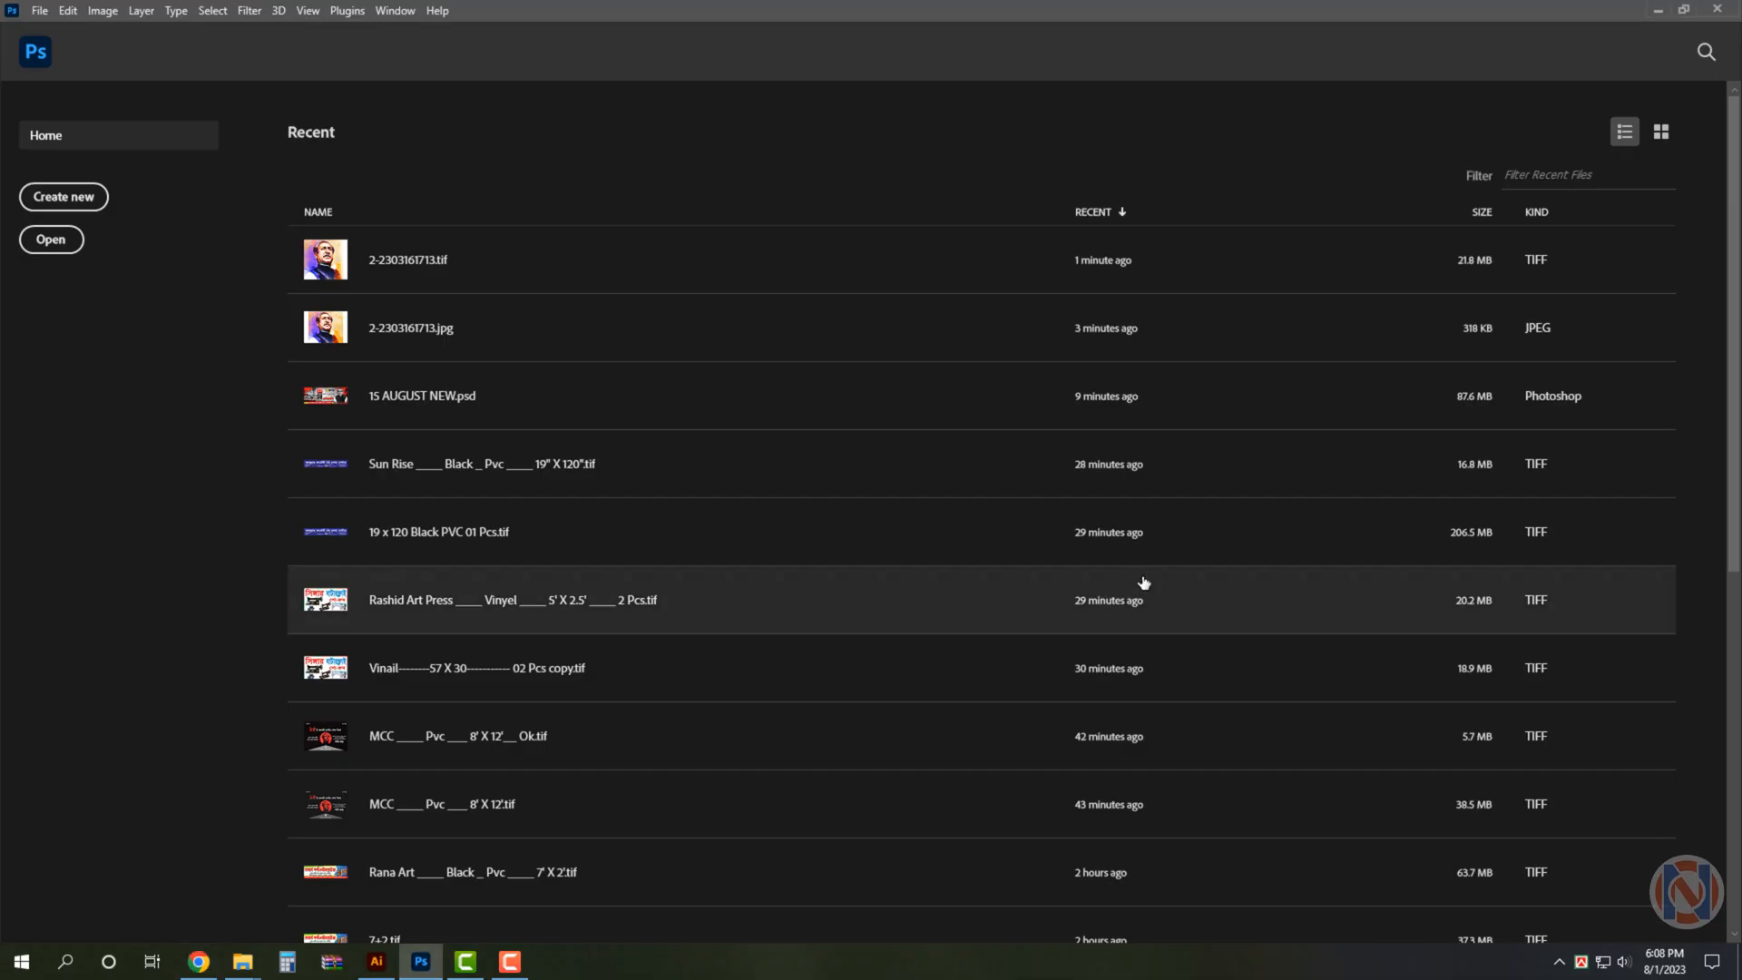
pyautogui.hotkey('ctrl', 'o')
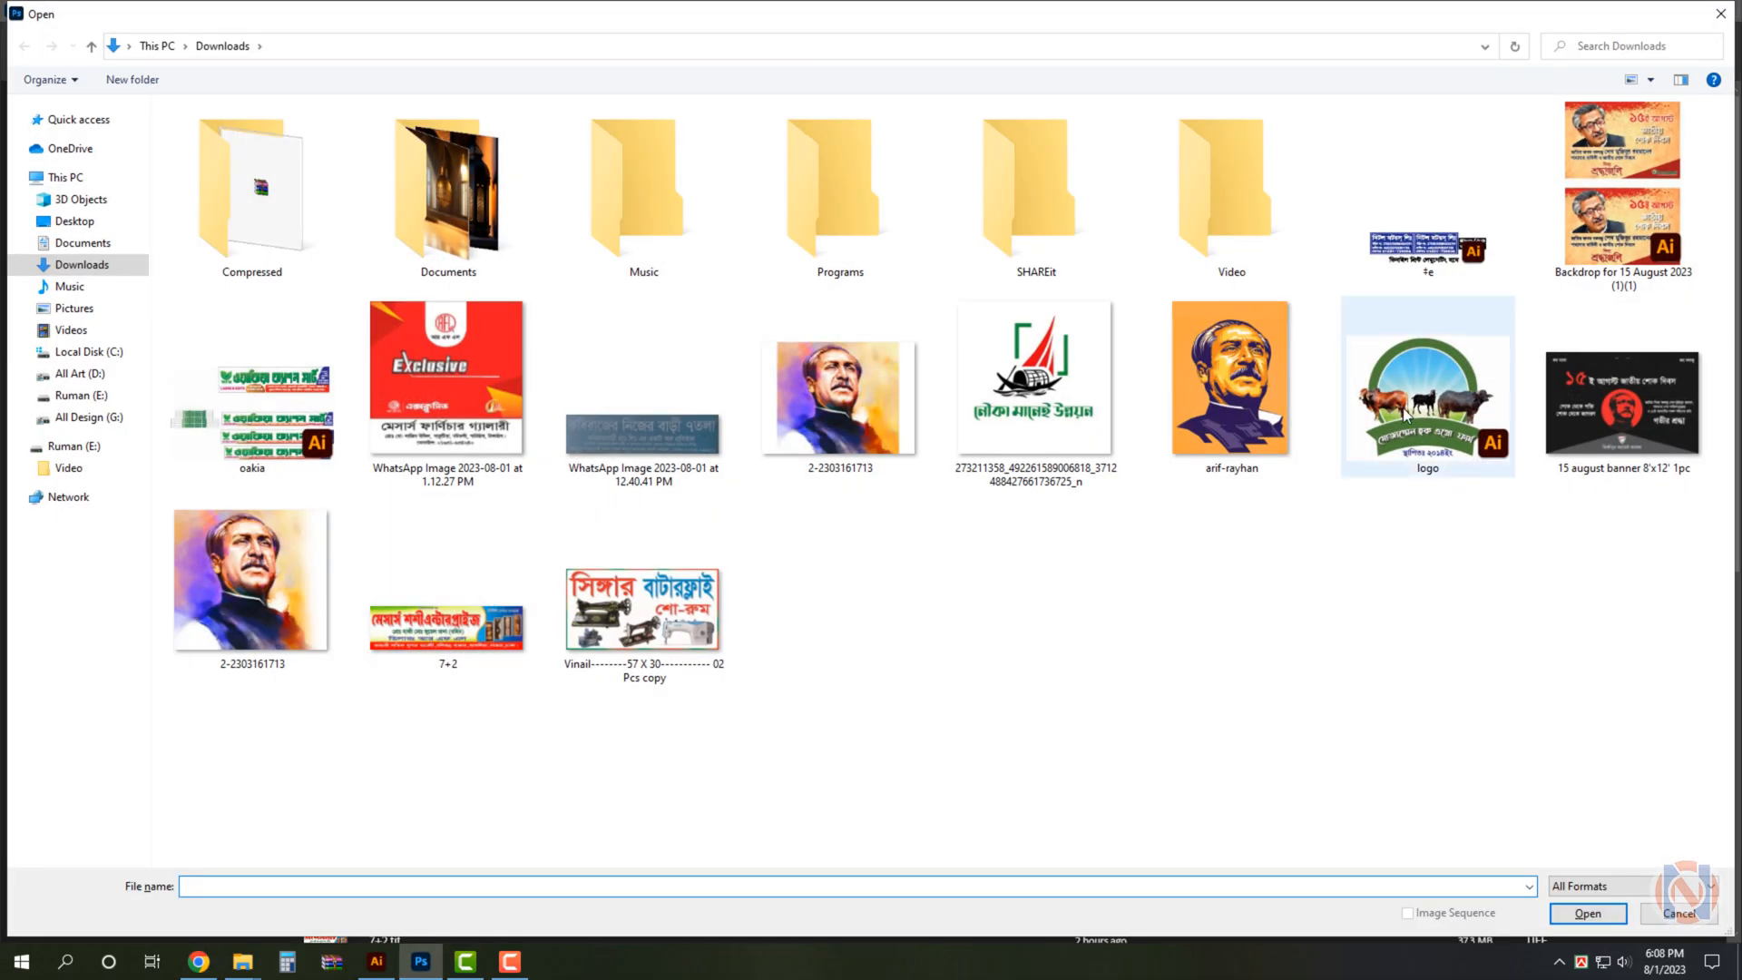
pyautogui.click(1276, 359)
pyautogui.doubleClick(1276, 354)
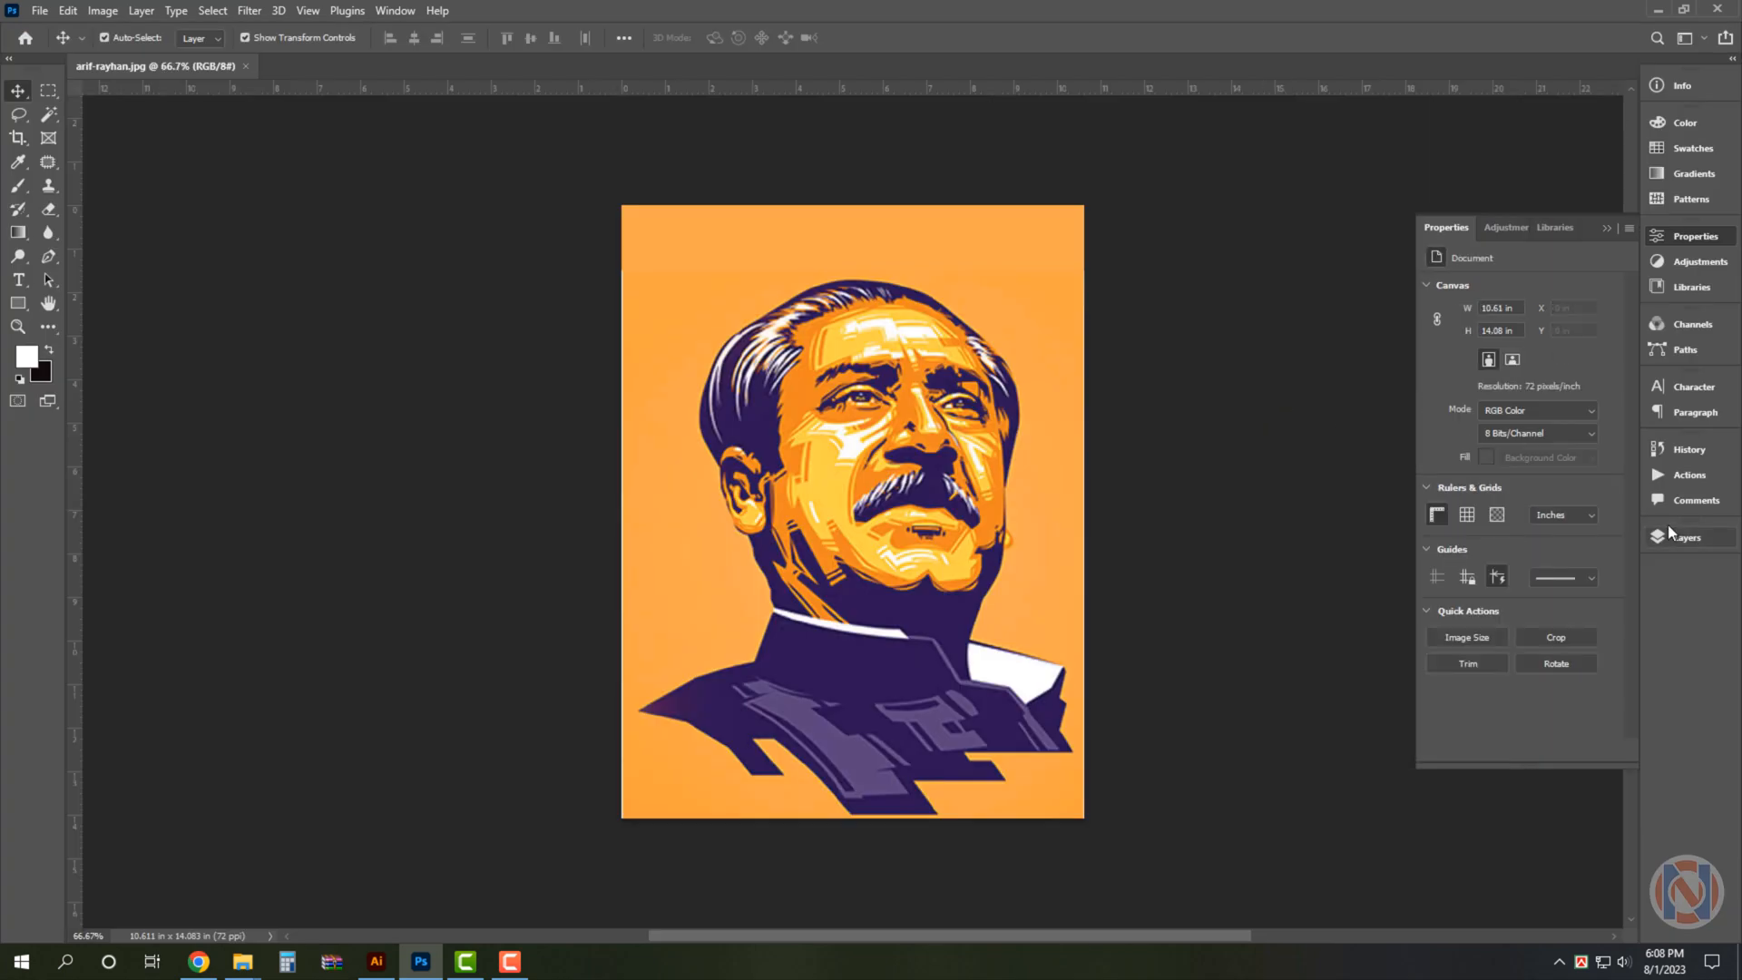
pyautogui.click(1675, 537)
pyautogui.click(1605, 595)
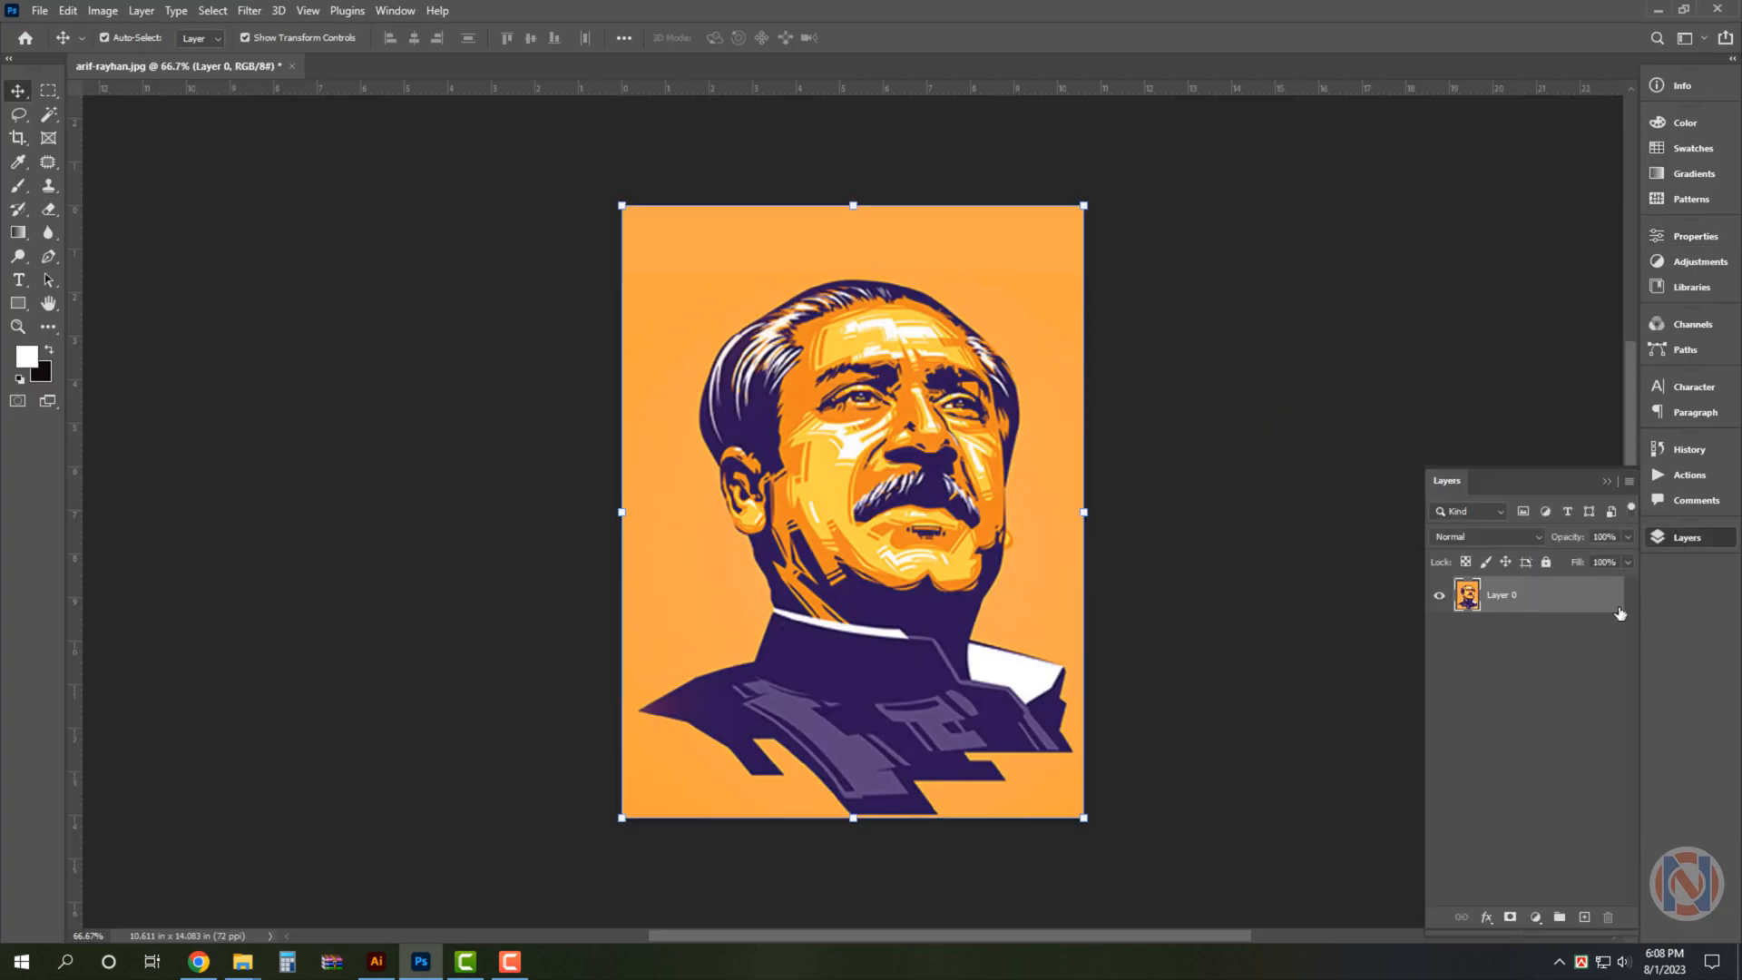
# Try isolating the portrait from its orange background with Select Subject, and discard the selection.
pyautogui.click(1692, 237)
pyautogui.click(1516, 544)
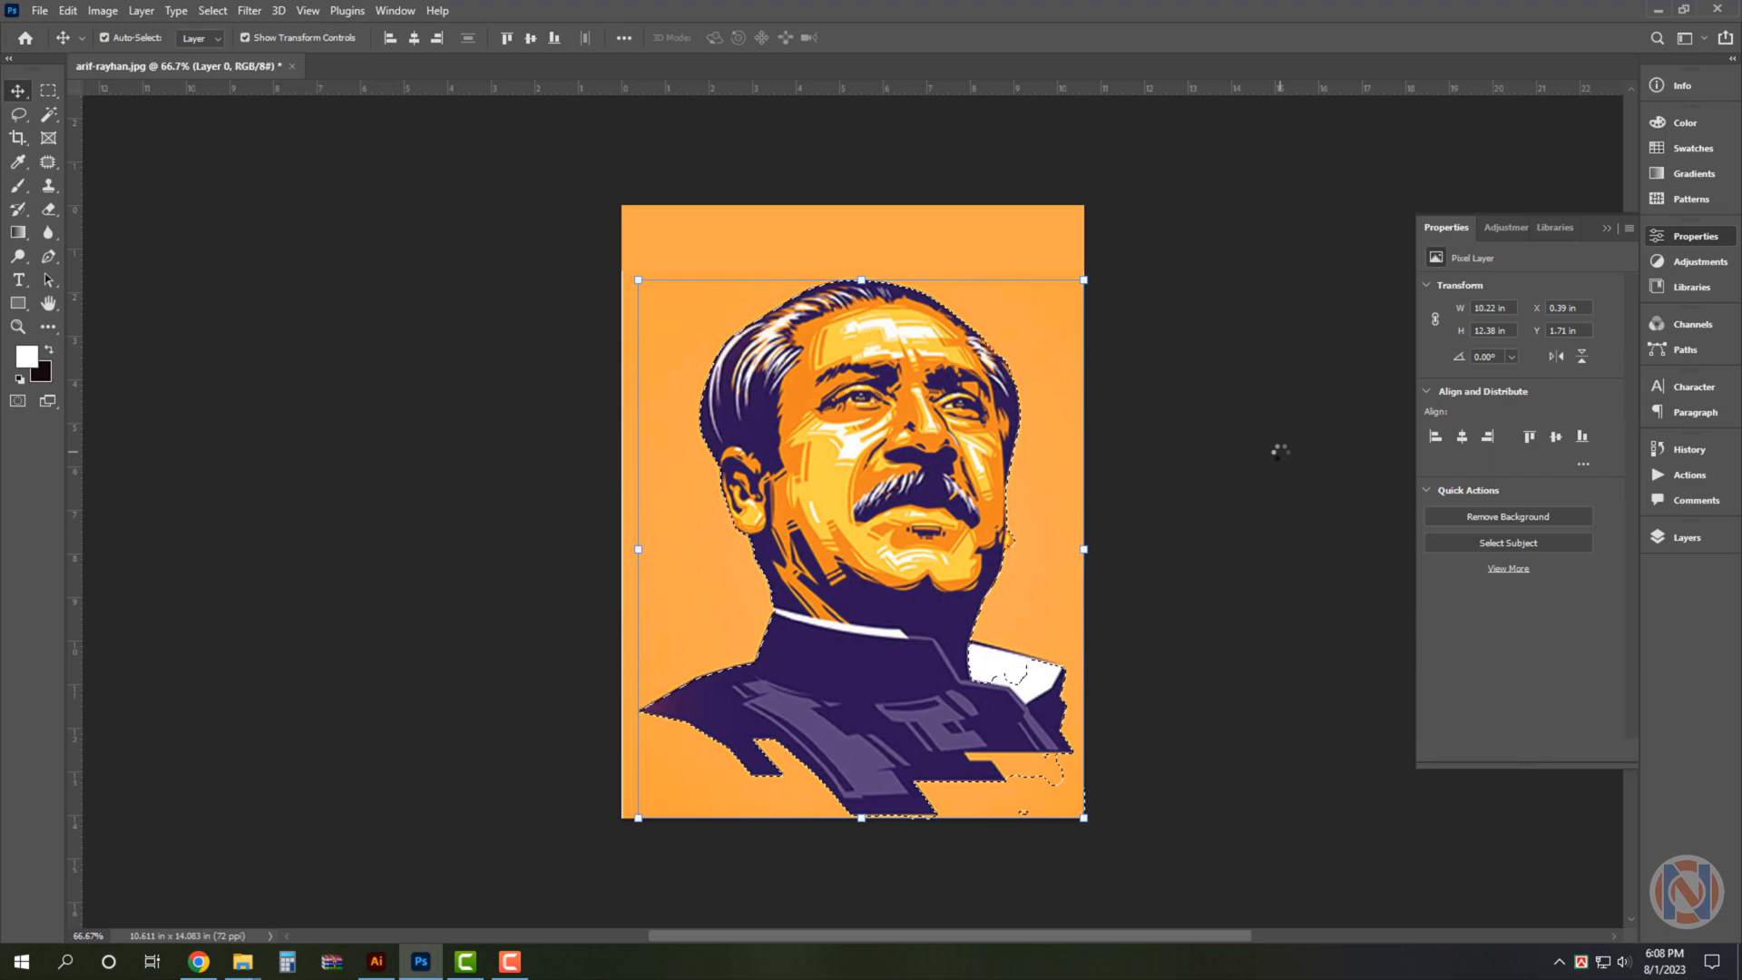
pyautogui.hotkey('ctrl', 'd')
pyautogui.hotkey('ctrl', '0')
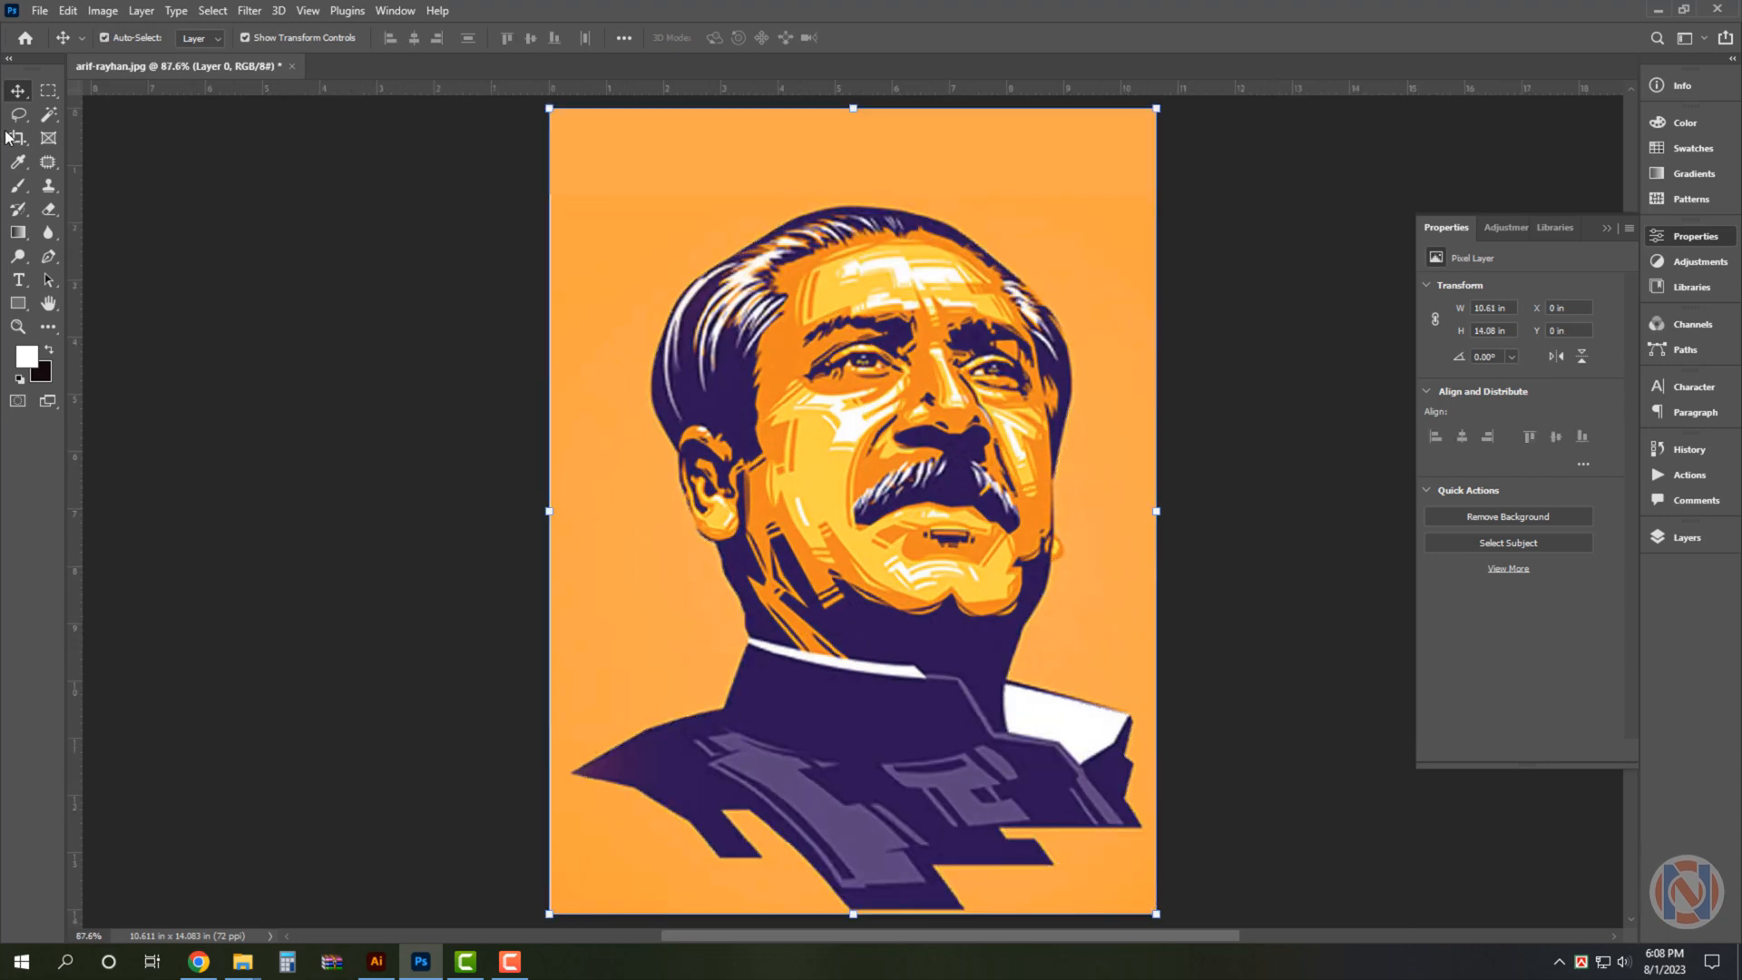
# Resize the portrait image to a height of 36 inches with proportions kept and Preserve Details 2.0 resampling.
pyautogui.click(102, 10)
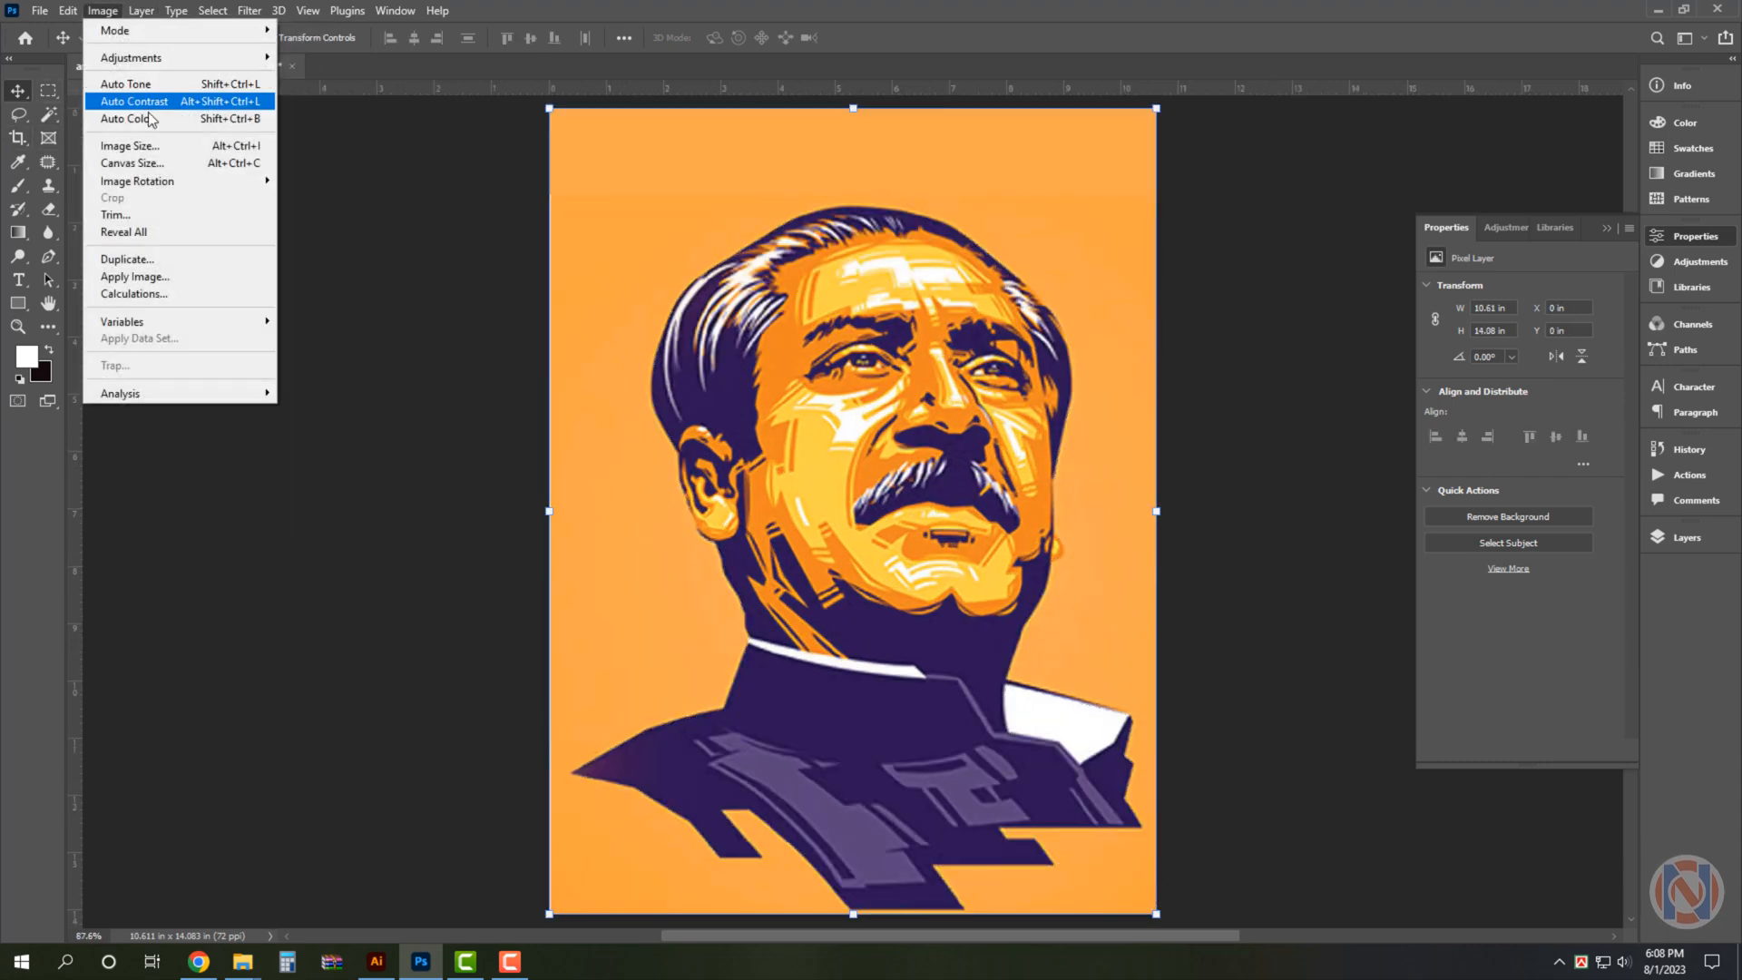
pyautogui.click(209, 140)
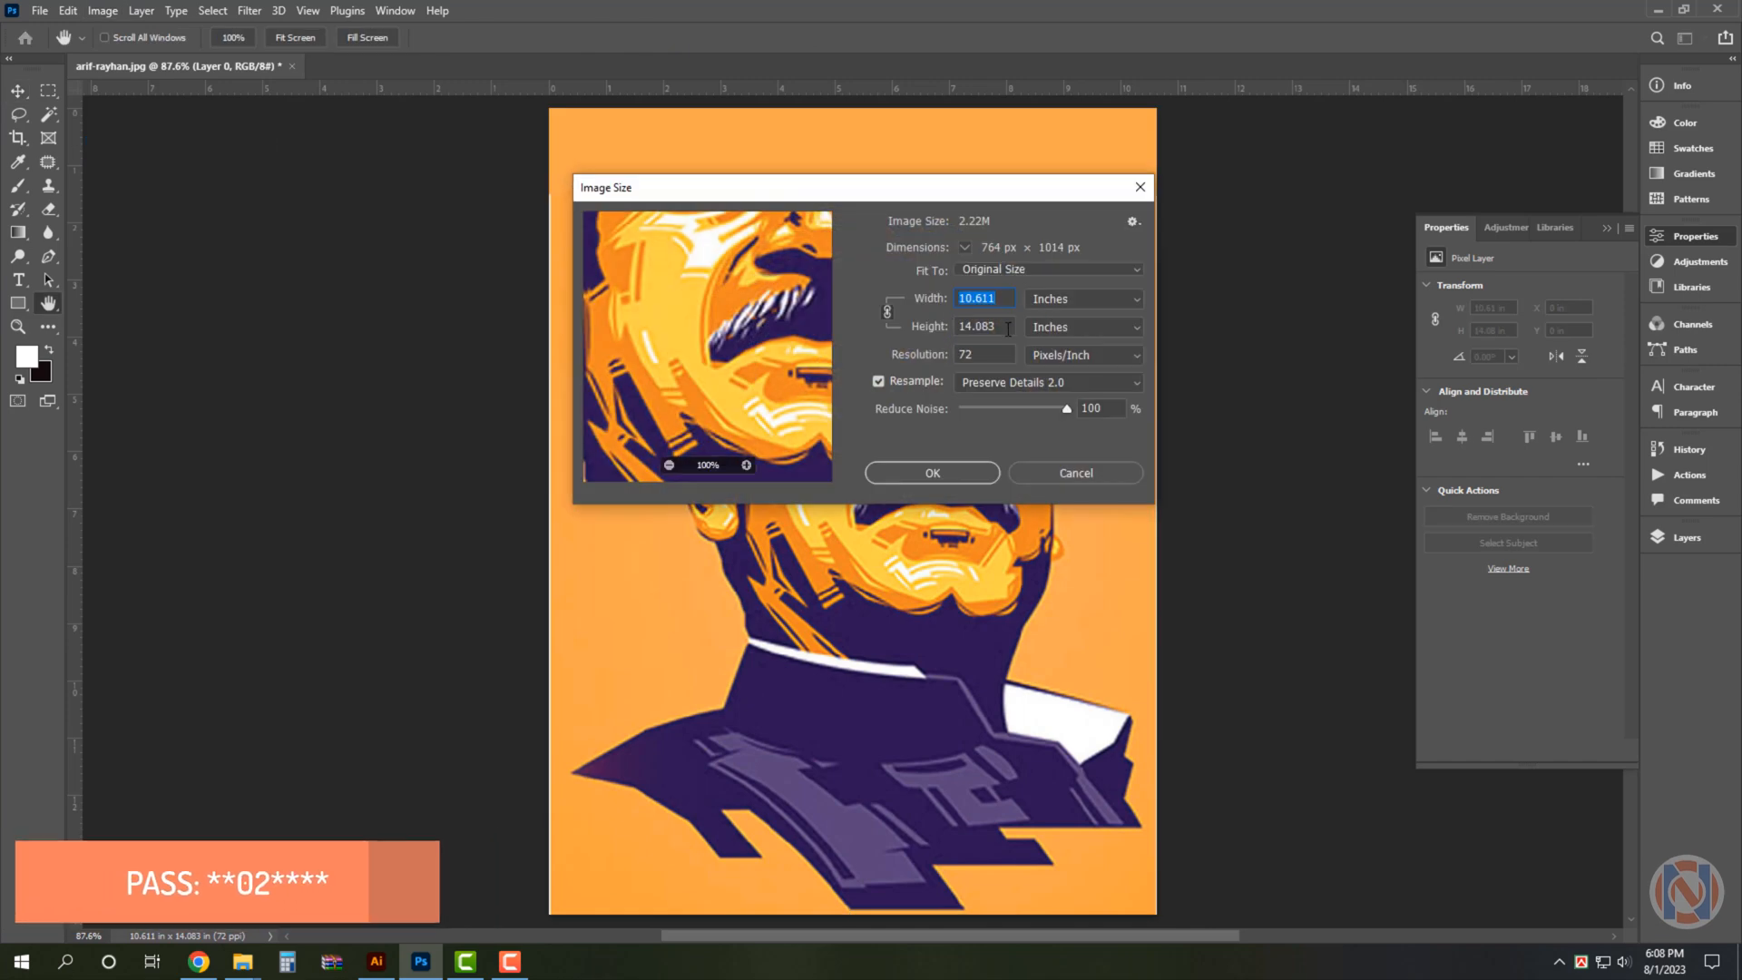
pyautogui.press('Tab')
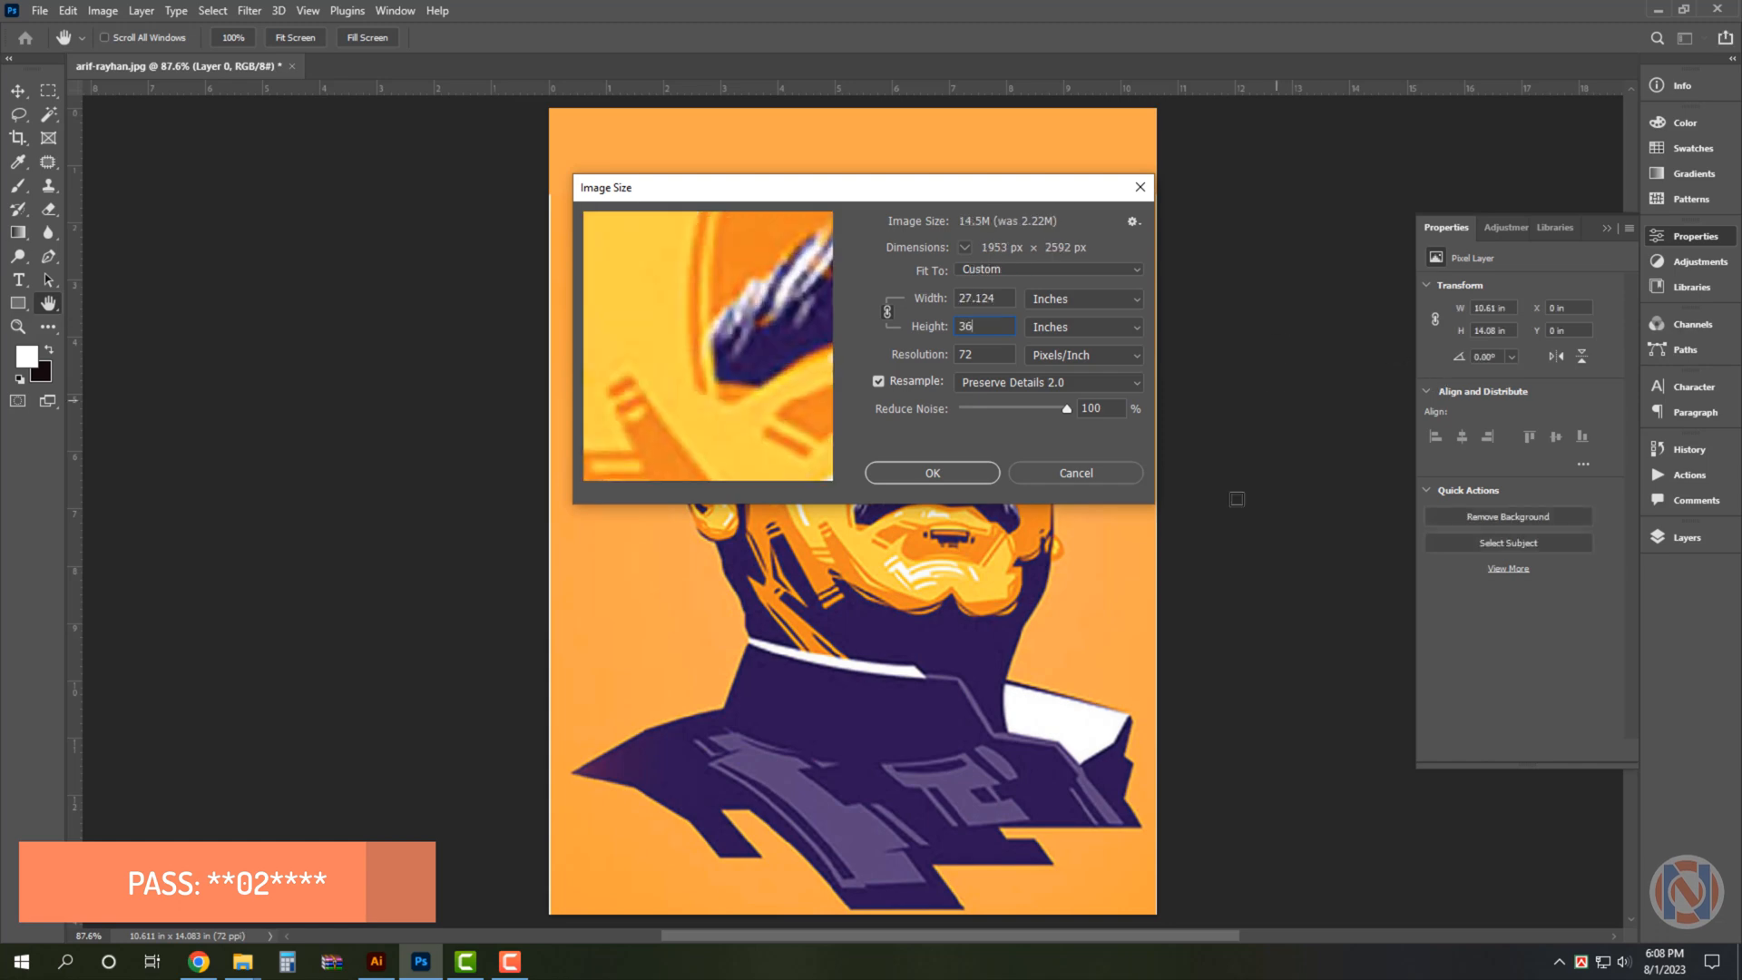
pyautogui.click(931, 472)
pyautogui.hotkey('ctrl', '0')
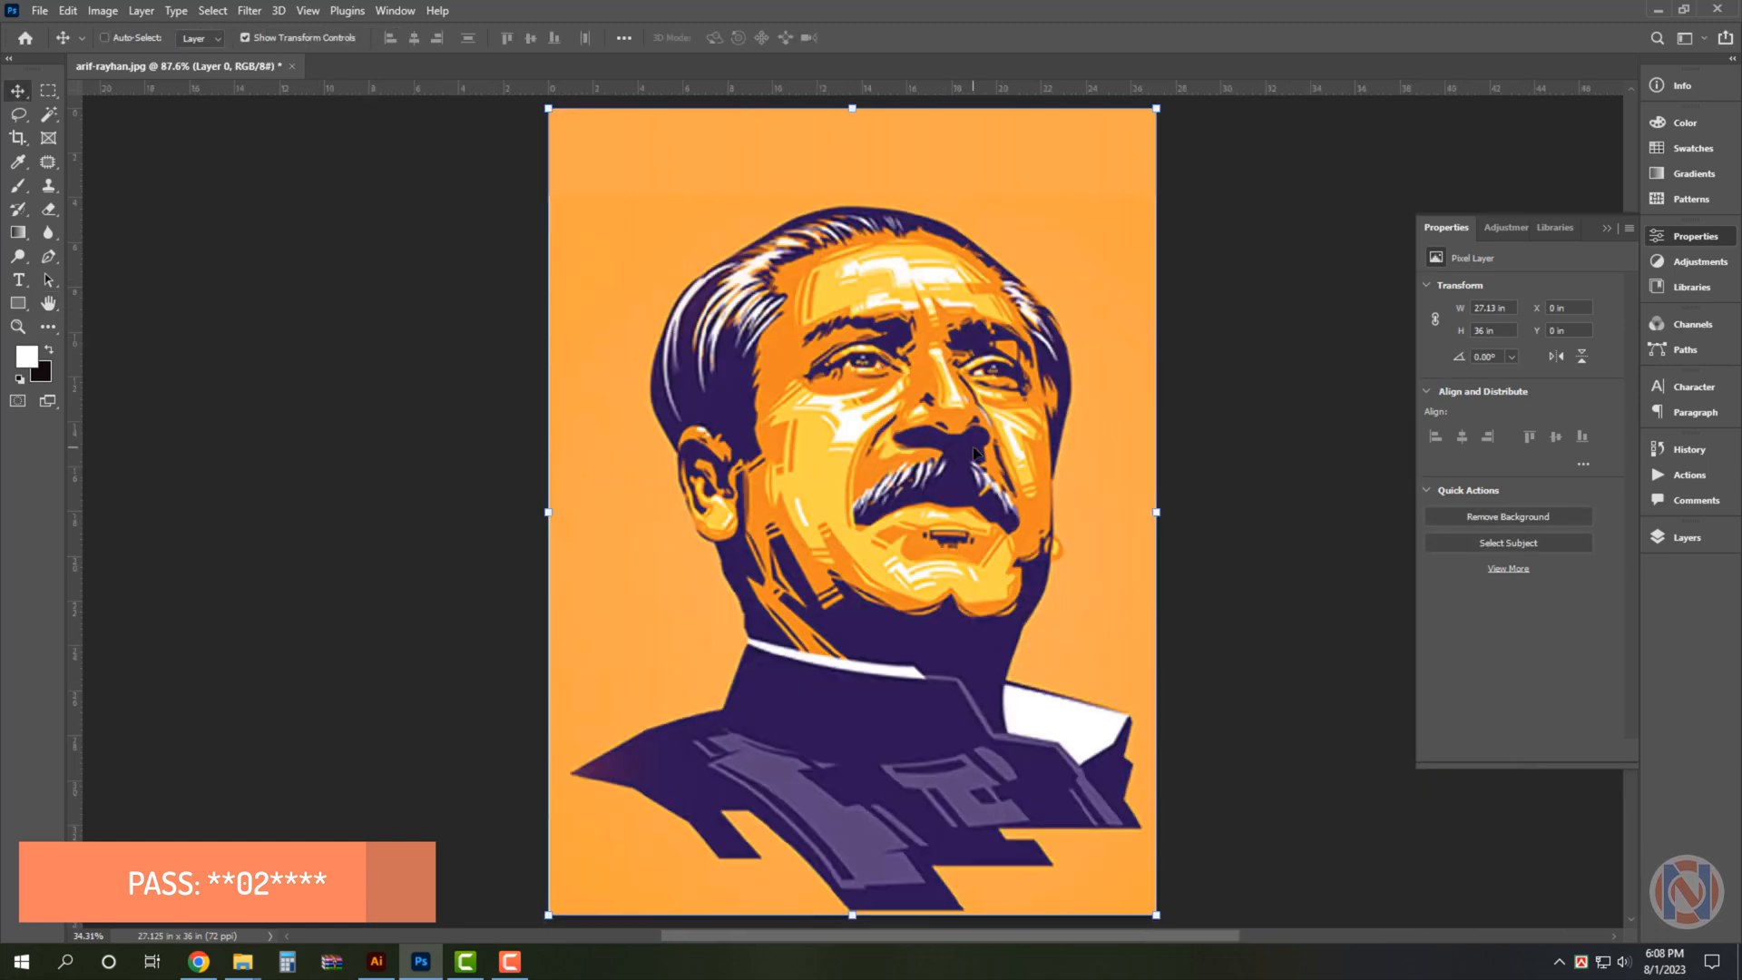
# Apply a Smart Blur filter to the portrait with threshold 25, low quality and normal mode.
pyautogui.click(249, 10)
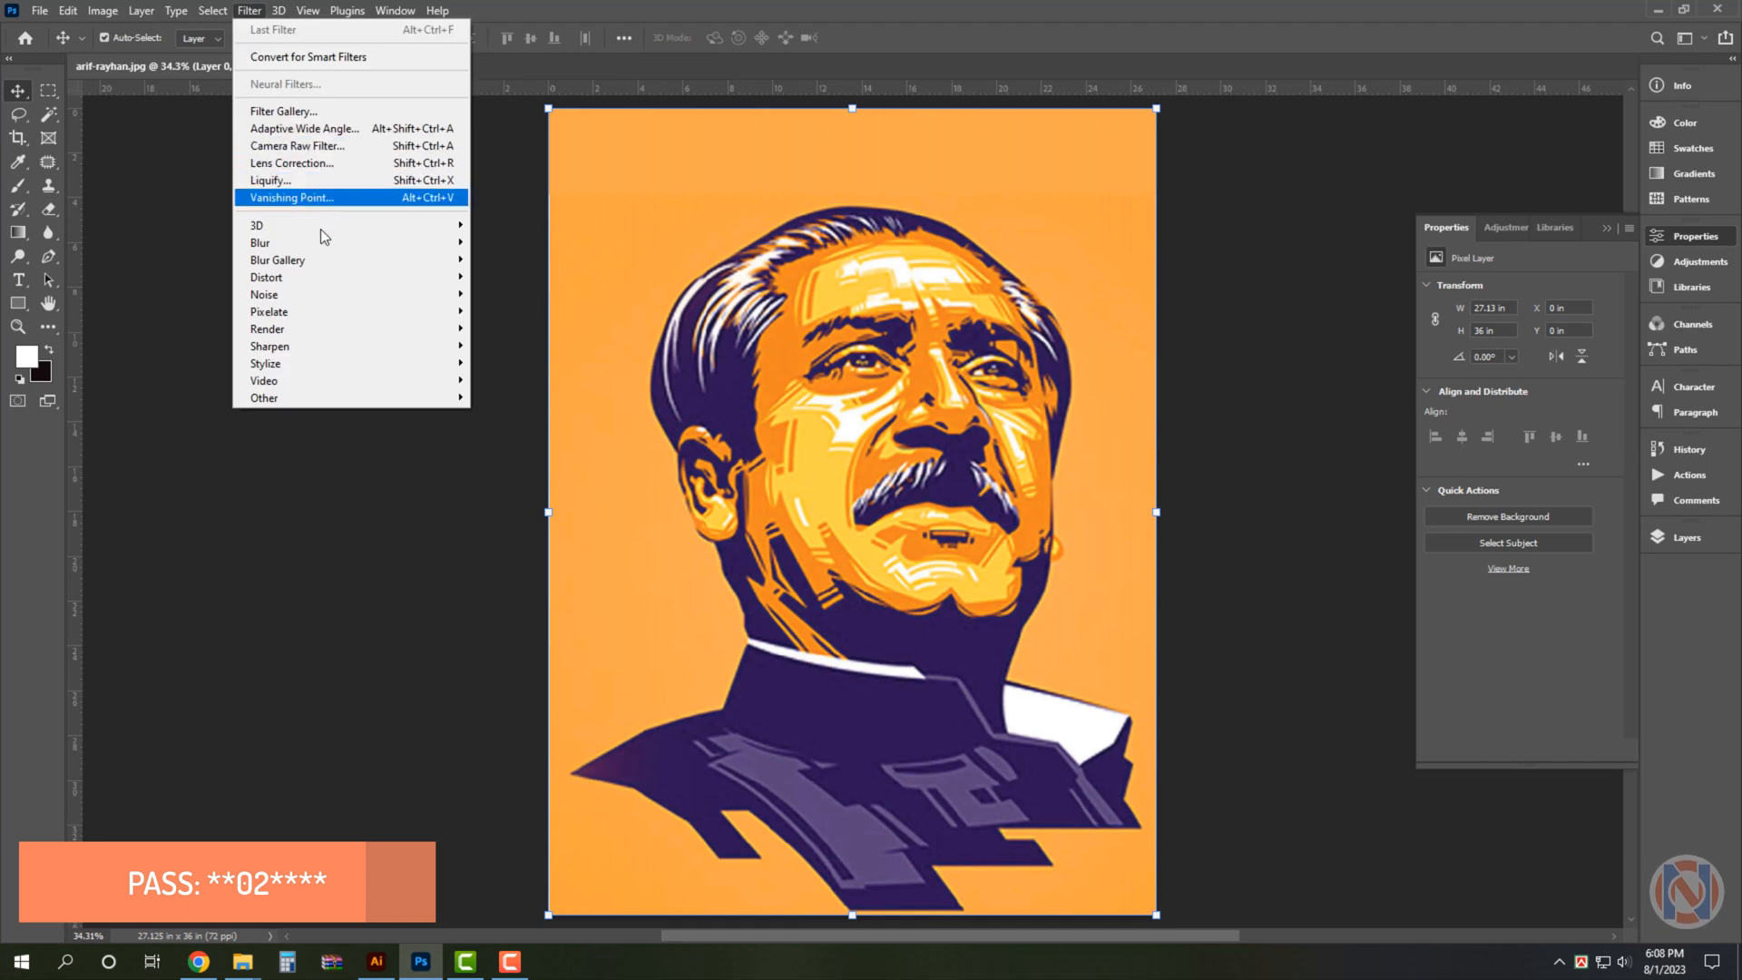
pyautogui.moveTo(324, 251)
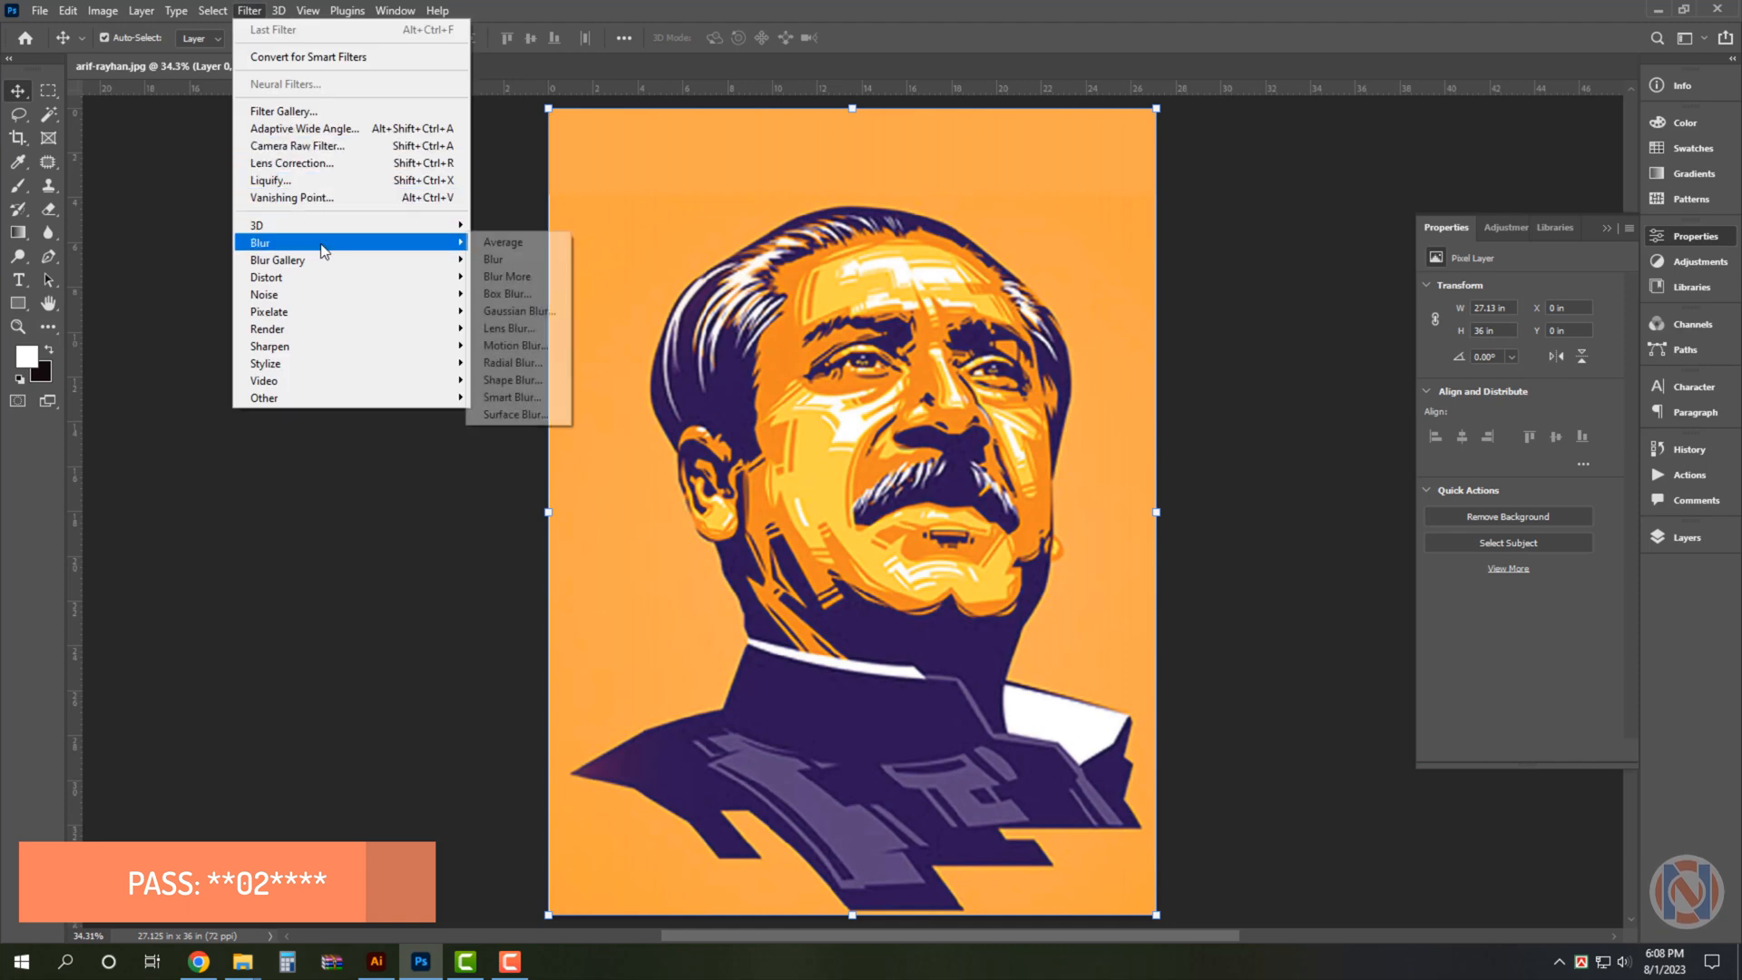
pyautogui.click(540, 398)
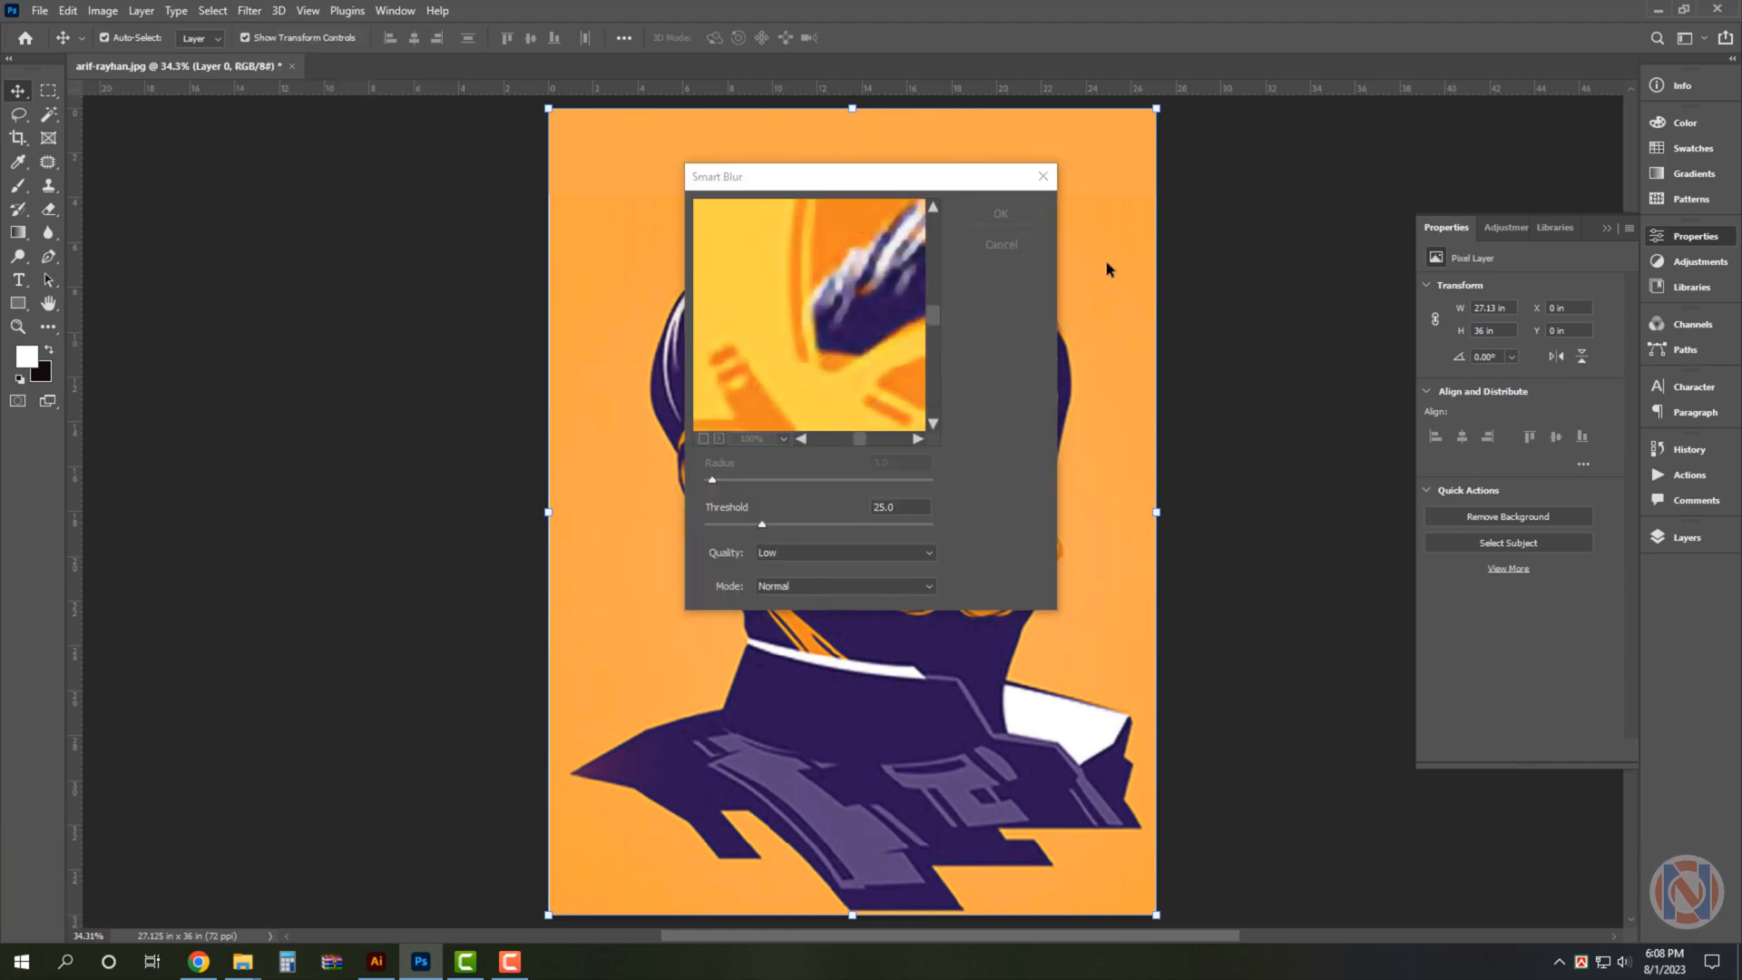
pyautogui.press('Return')
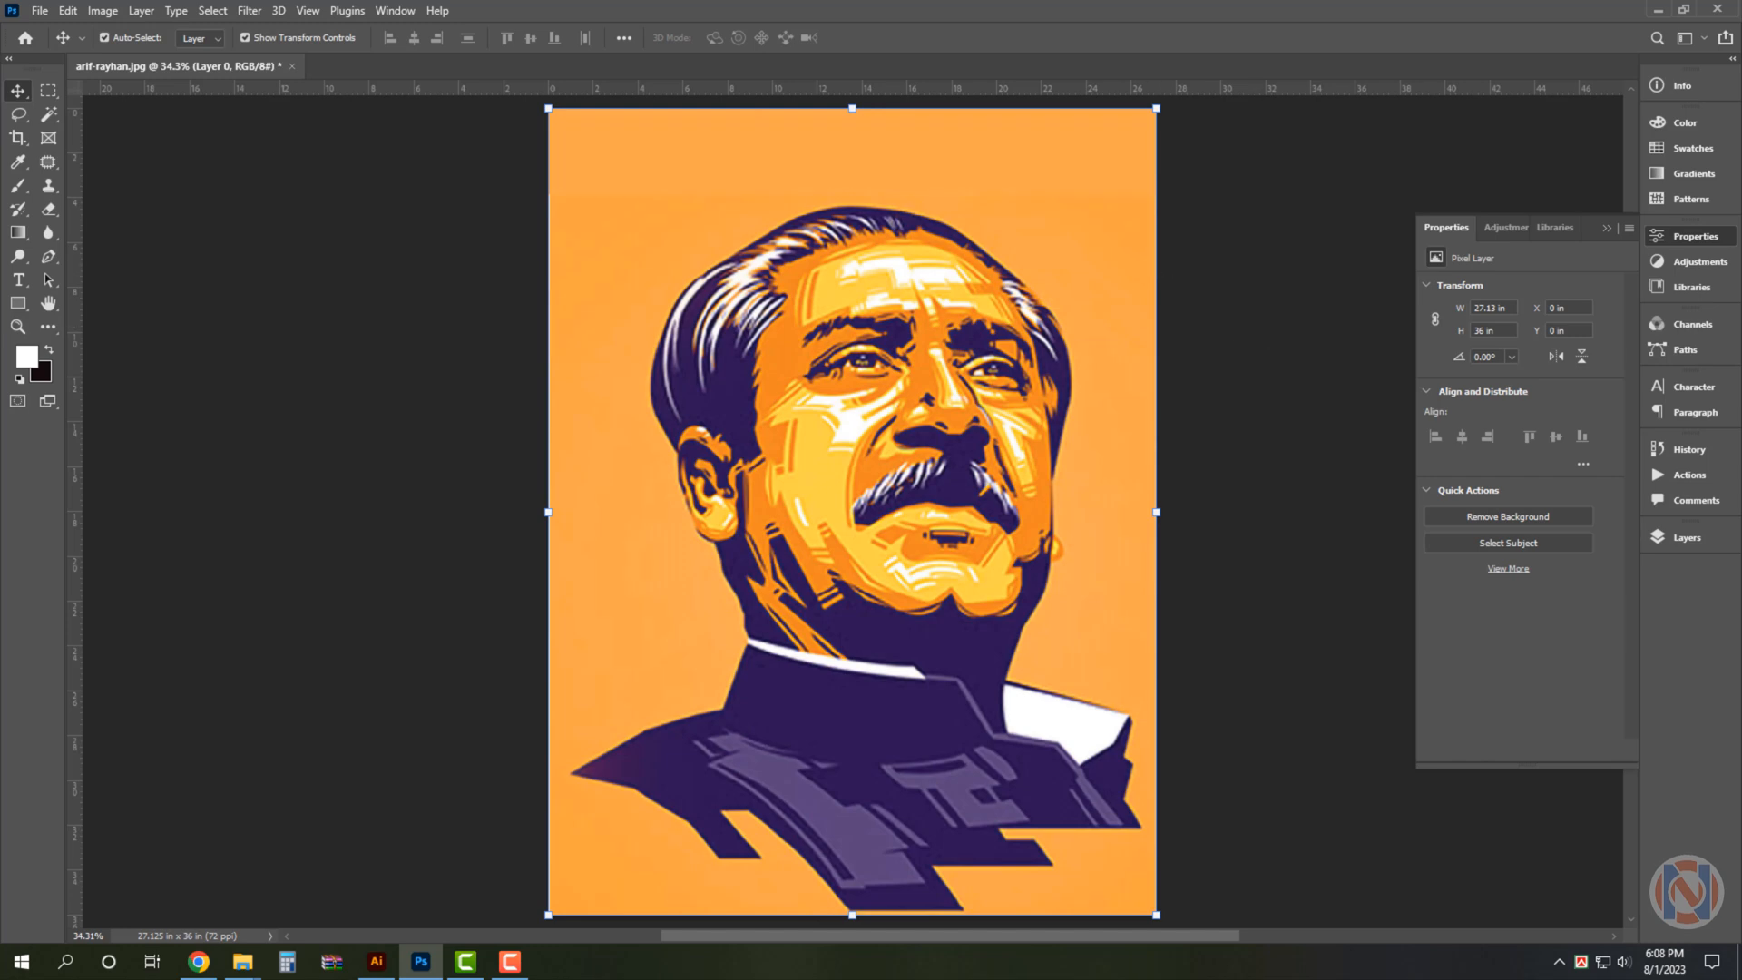
# Try selecting the orange background around the portrait with the Magic Wand, and drop the selection.
pyautogui.click(49, 115)
pyautogui.click(693, 236)
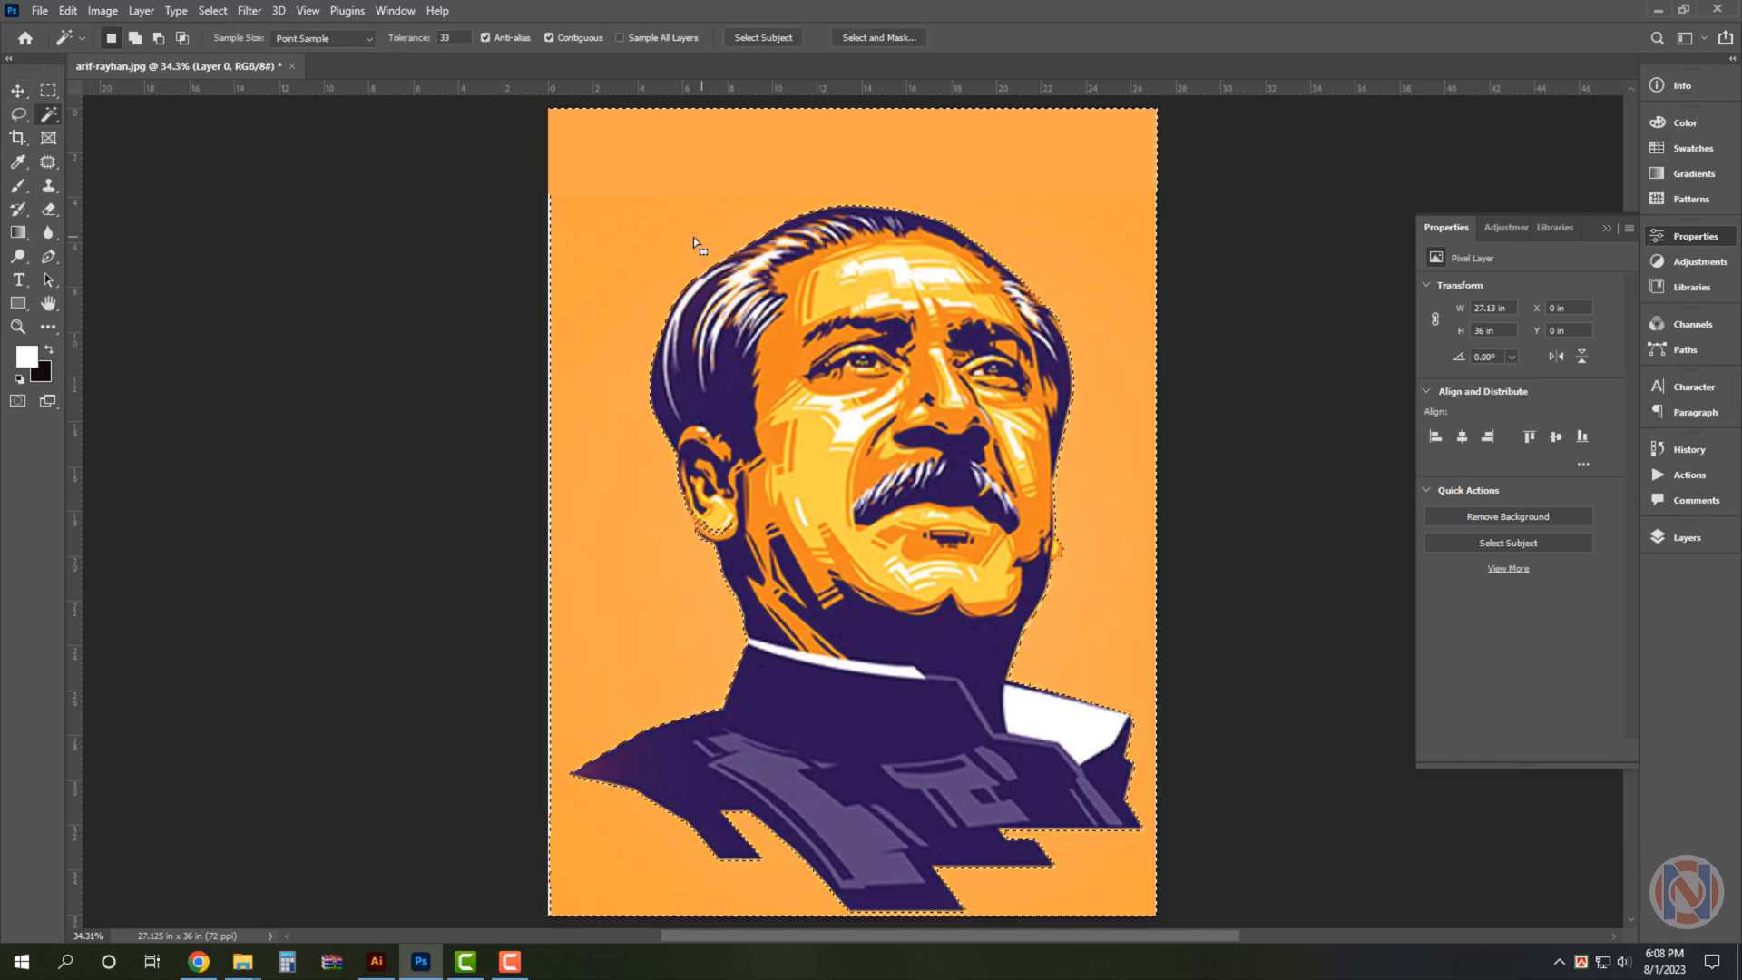
pyautogui.rightClick(693, 177)
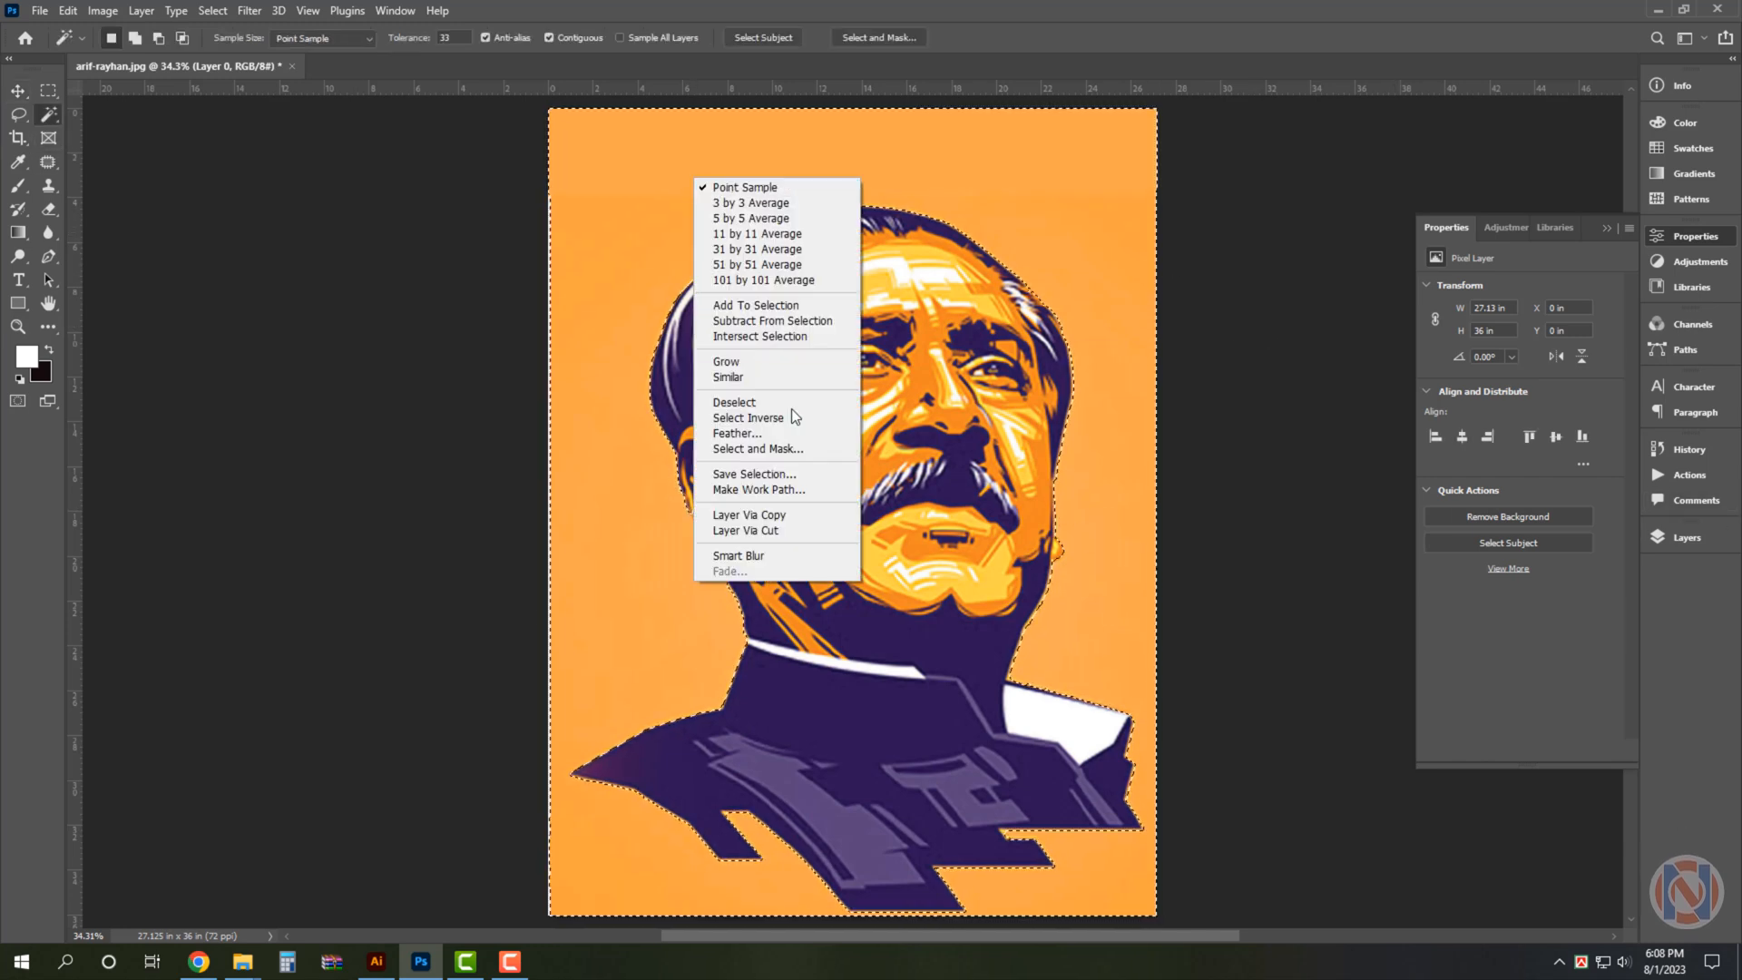
pyautogui.click(611, 229)
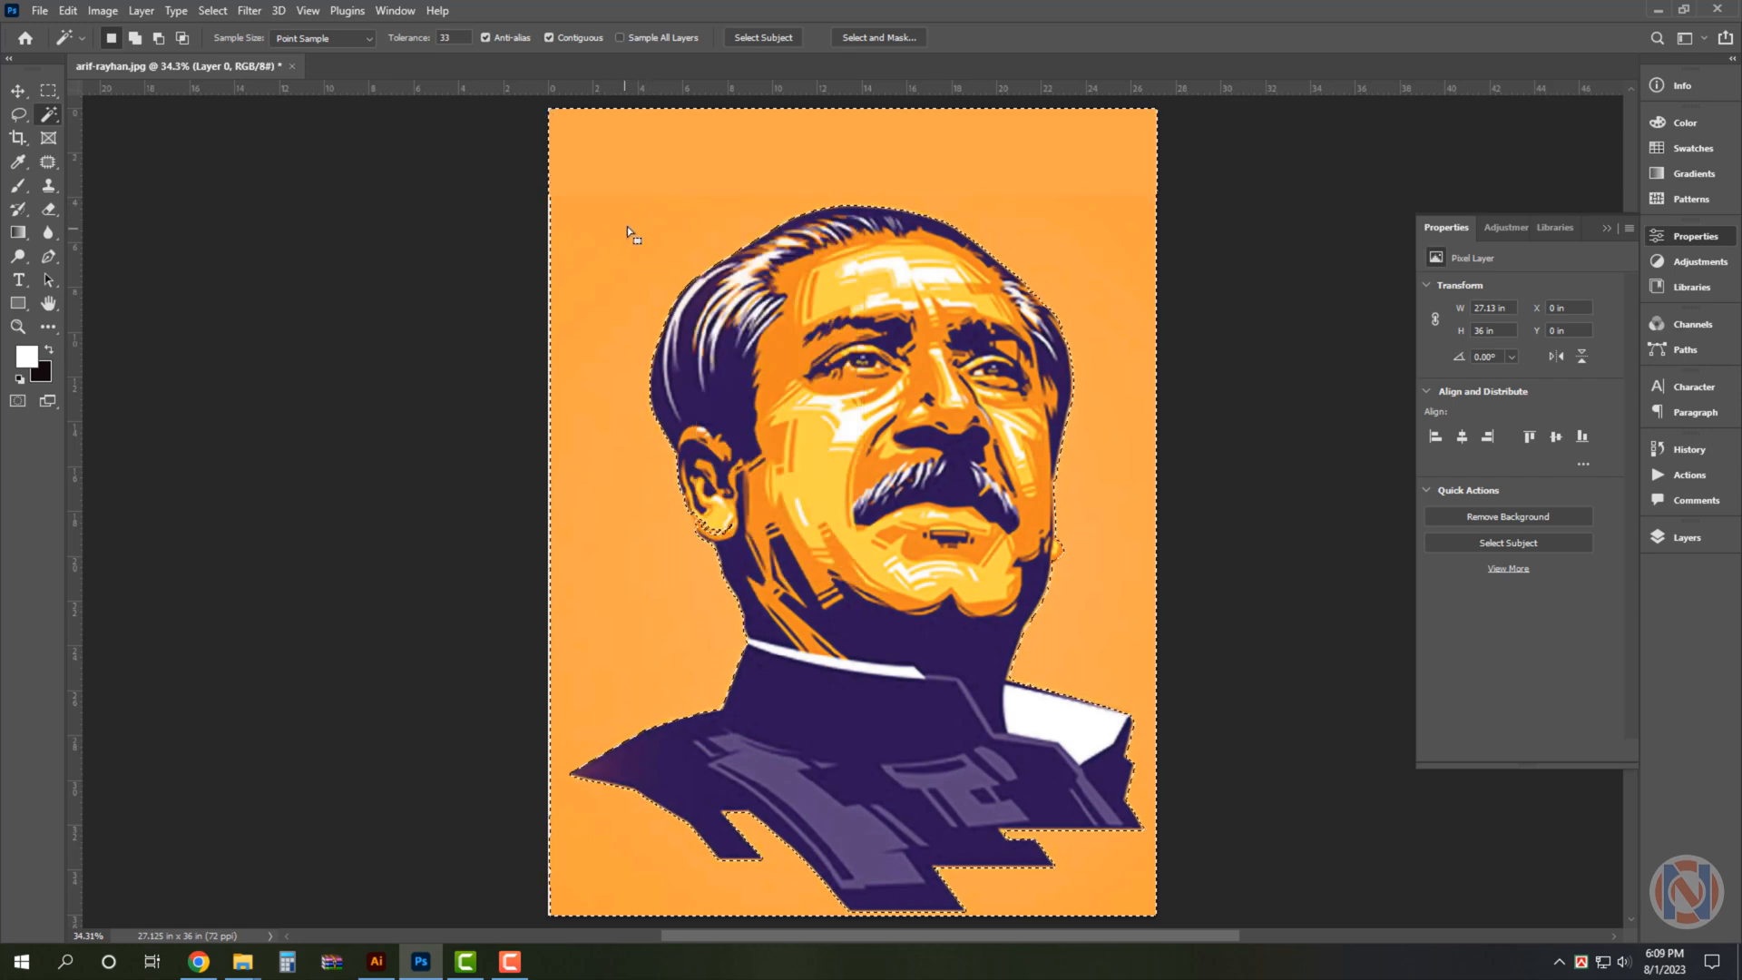
pyautogui.hotkey('ctrl', 'd')
pyautogui.press('v')
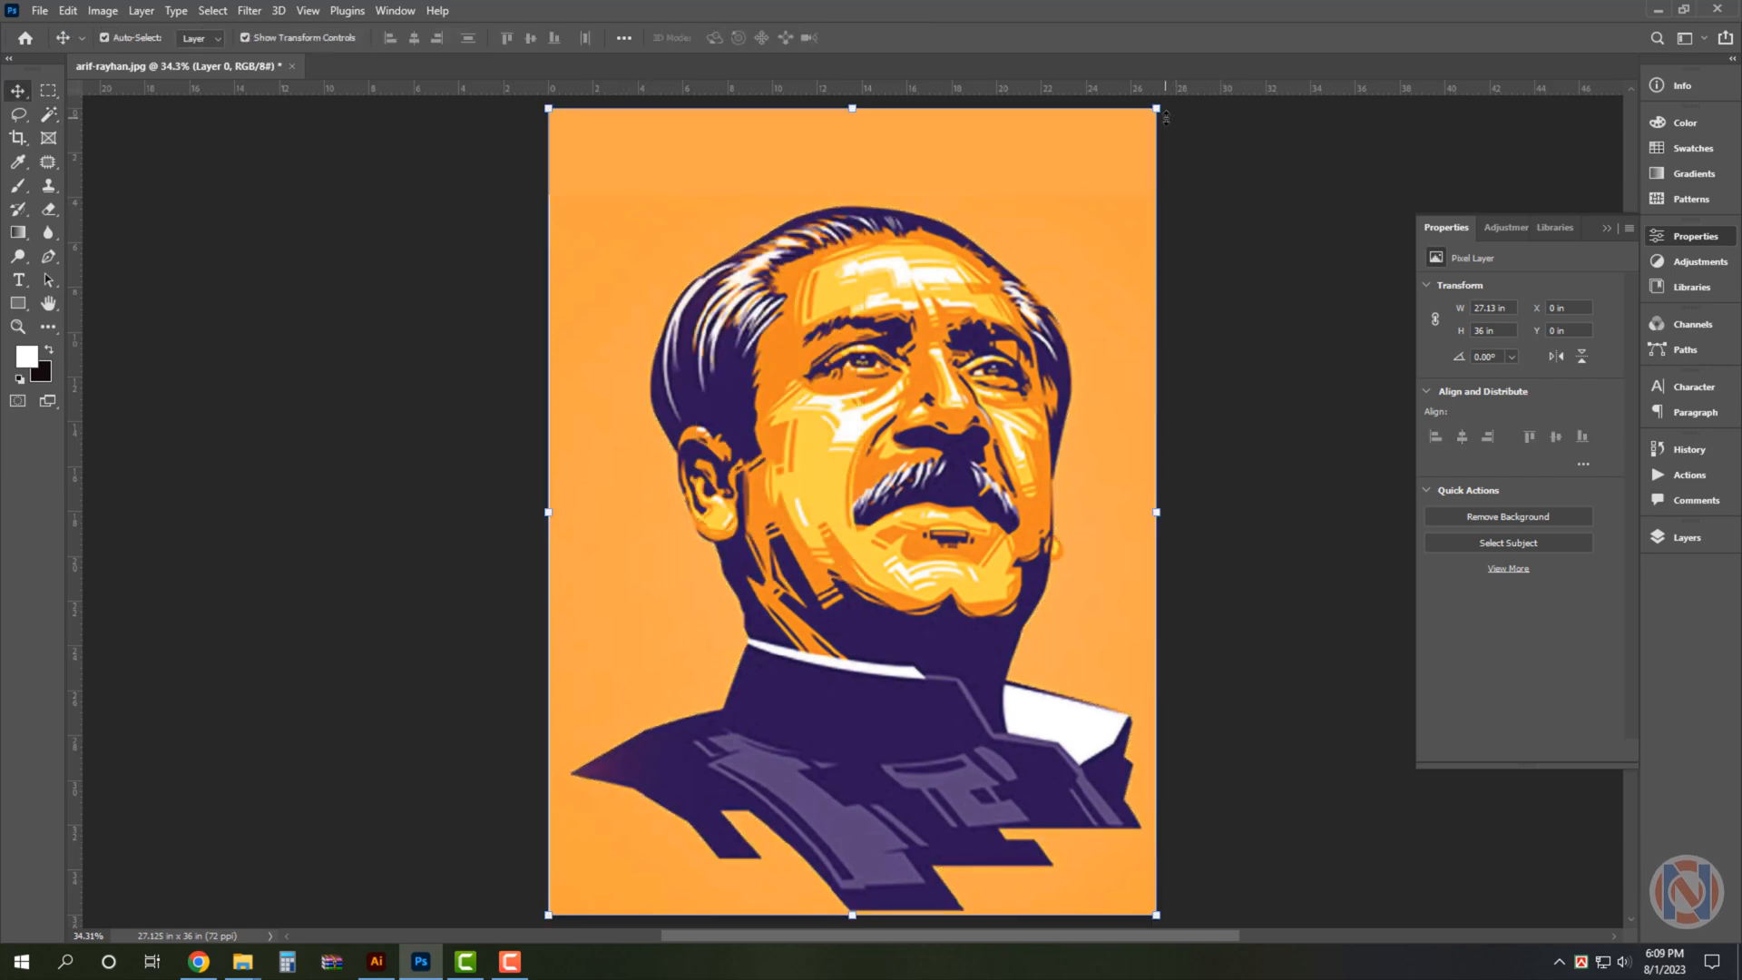
# Scale the portrait layer down to about 25.35 by 33.64 in and select all of the background around the figure, including its left edge strip.
pyautogui.moveTo(1157, 108); pyautogui.dragTo(1137, 125)
pyautogui.press('Return')
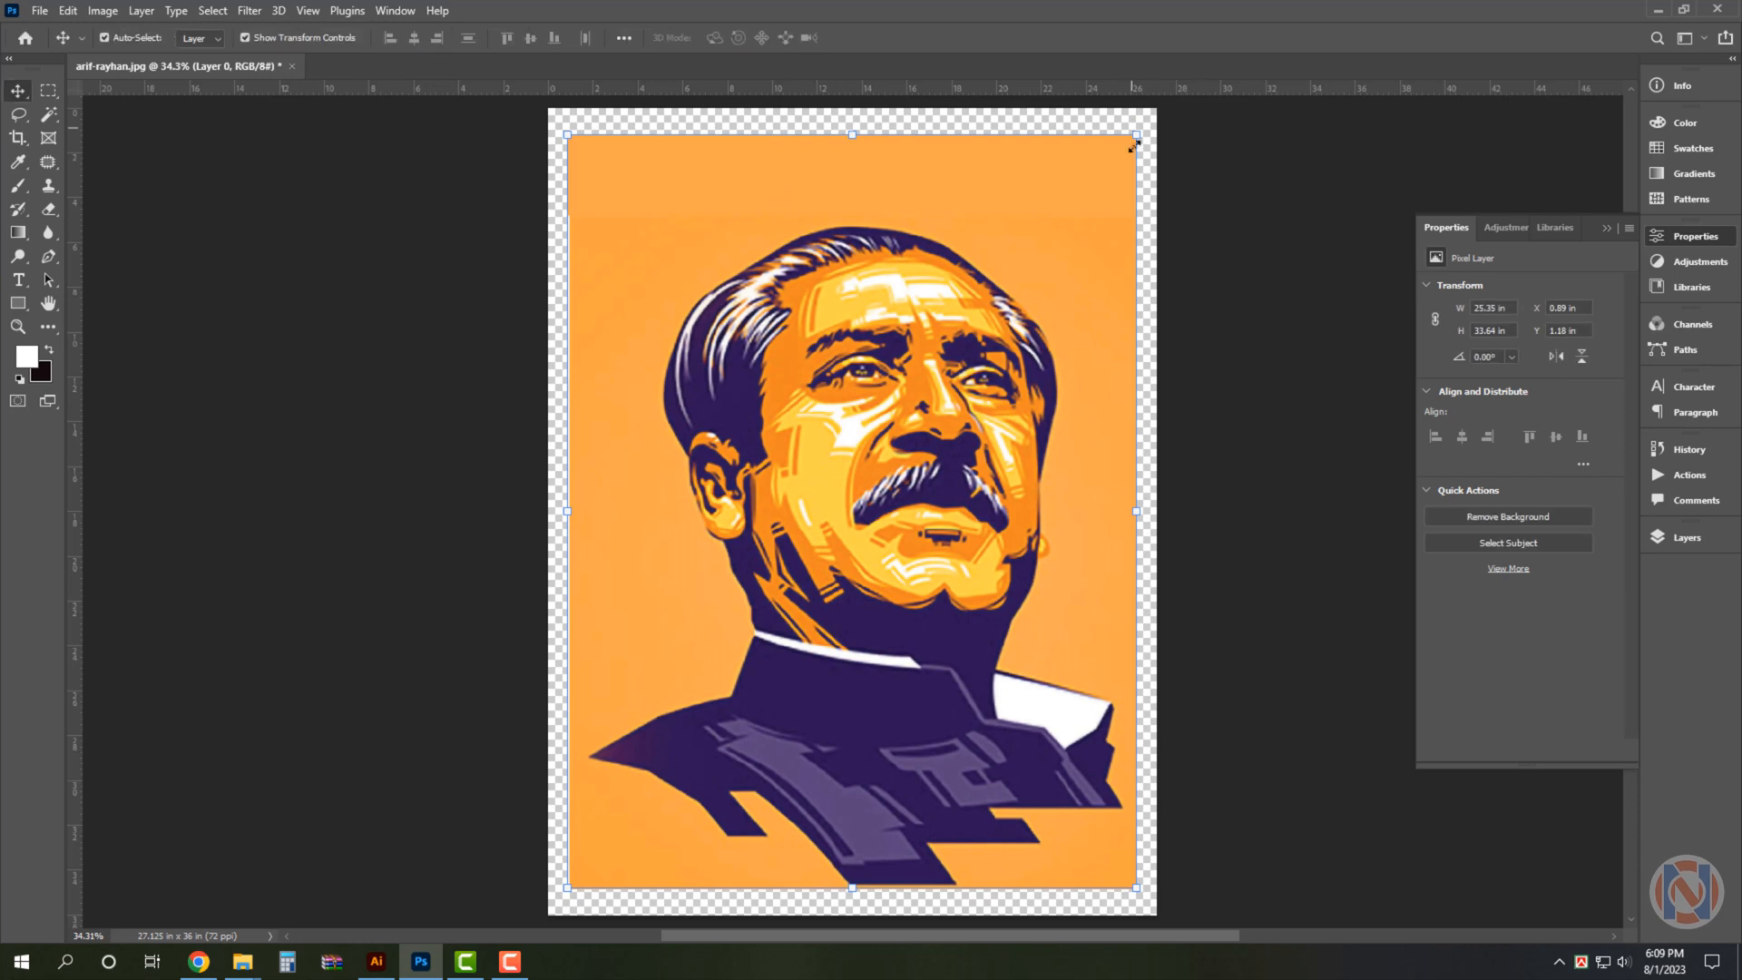
pyautogui.click(49, 113)
pyautogui.click(725, 195)
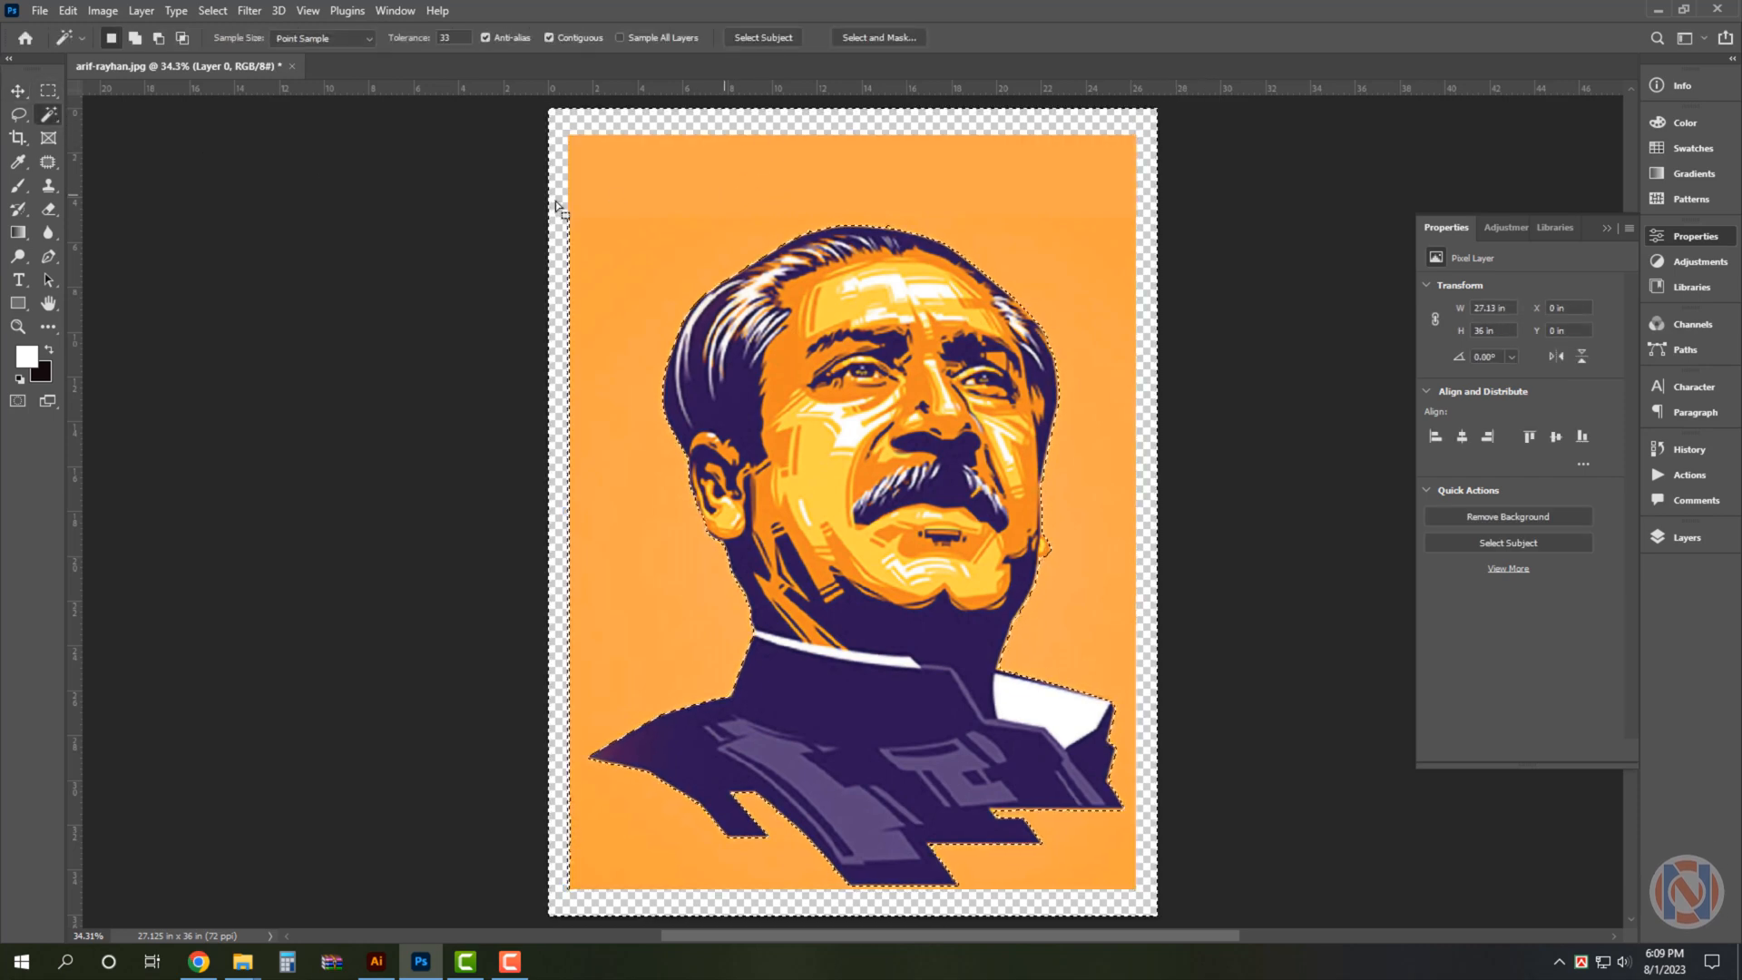
pyautogui.click(48, 91)
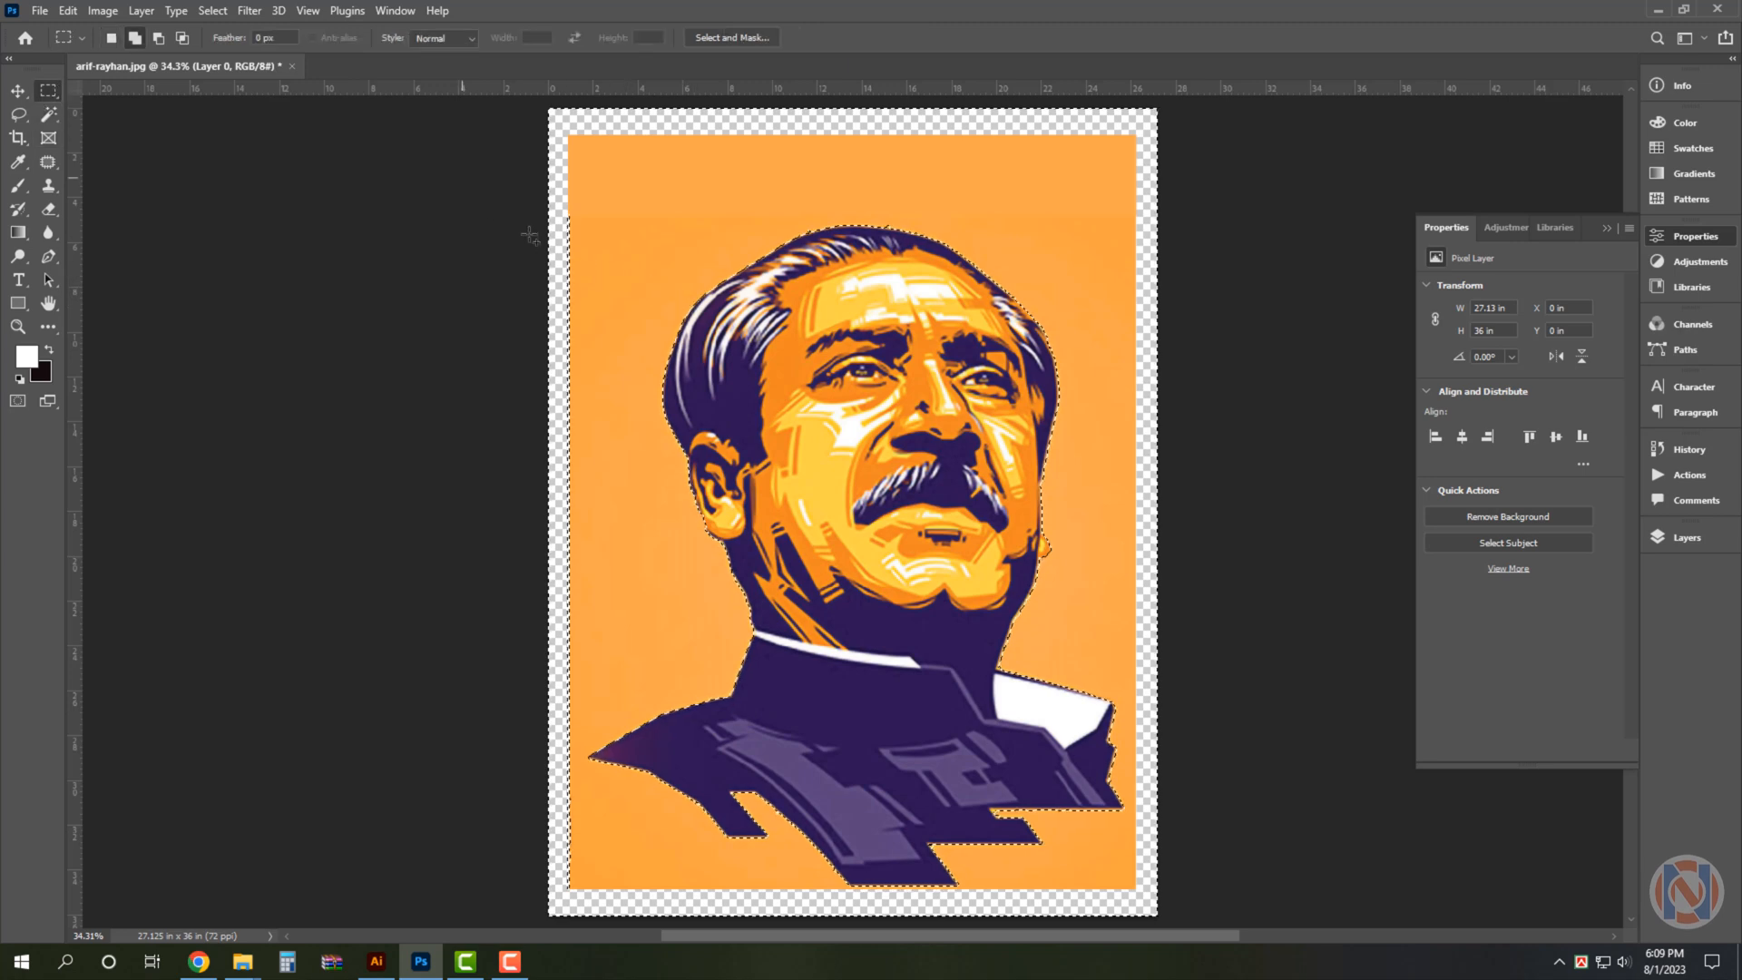
pyautogui.moveTo(530, 235); pyautogui.dragTo(573, 913)
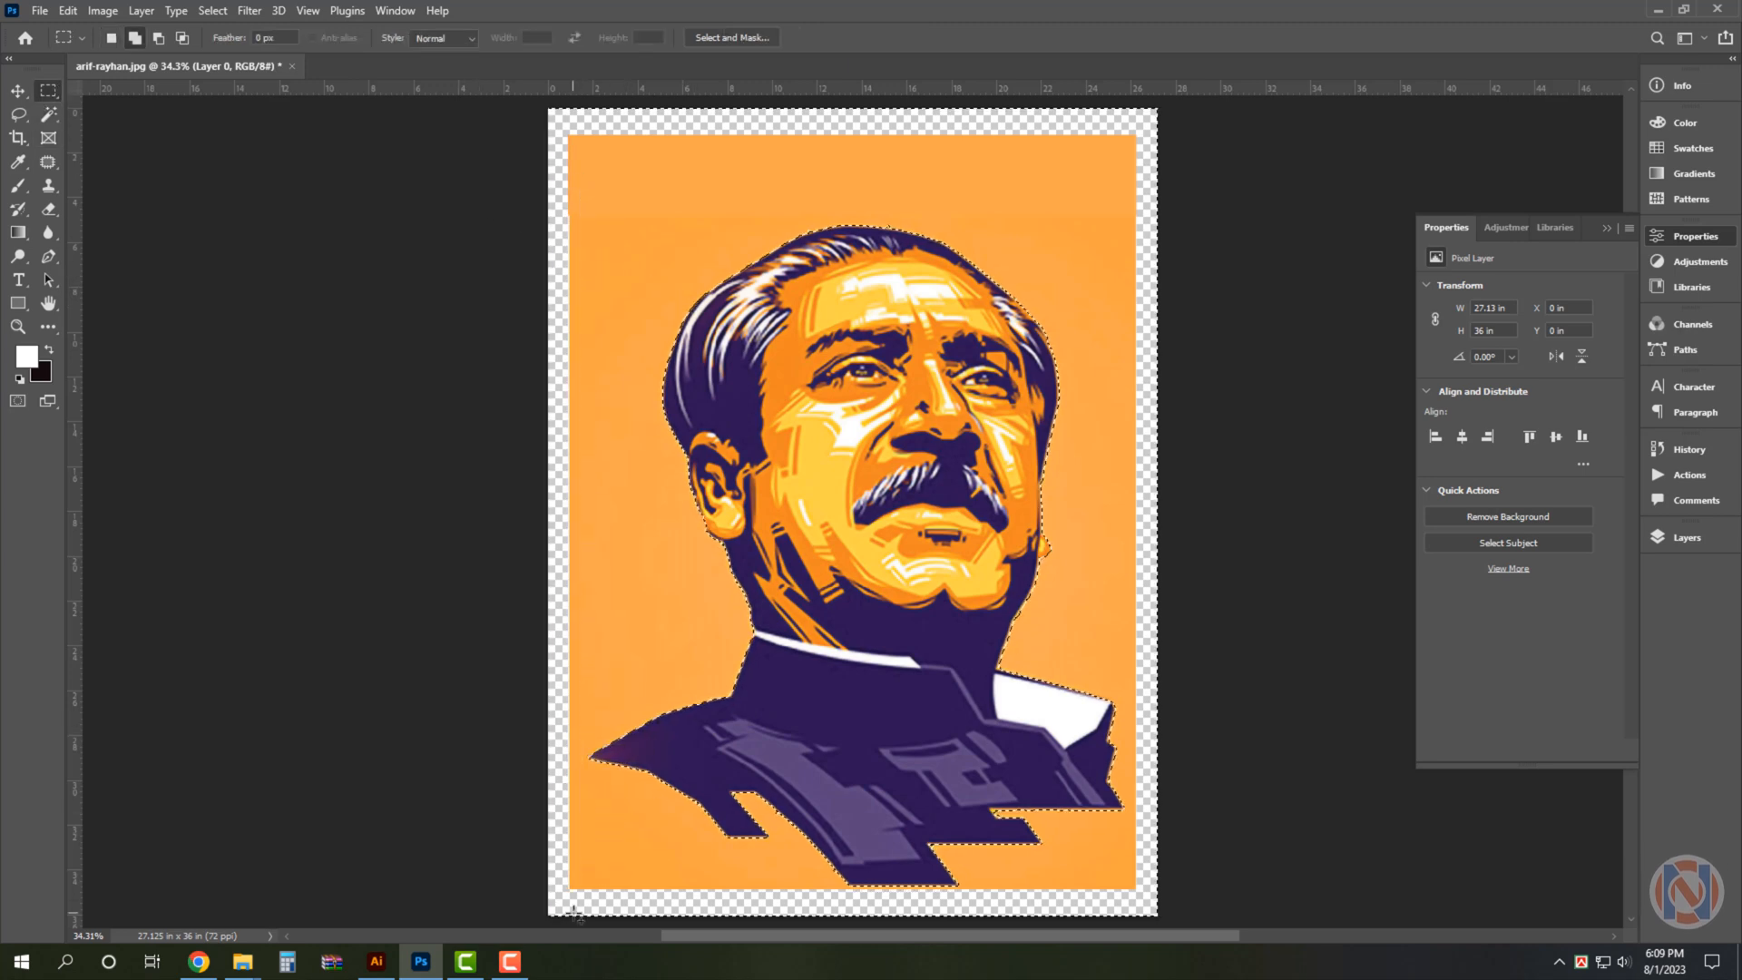
# Feather the background selection by 2 pixels, delete the selected background and deselect.
pyautogui.press('w')
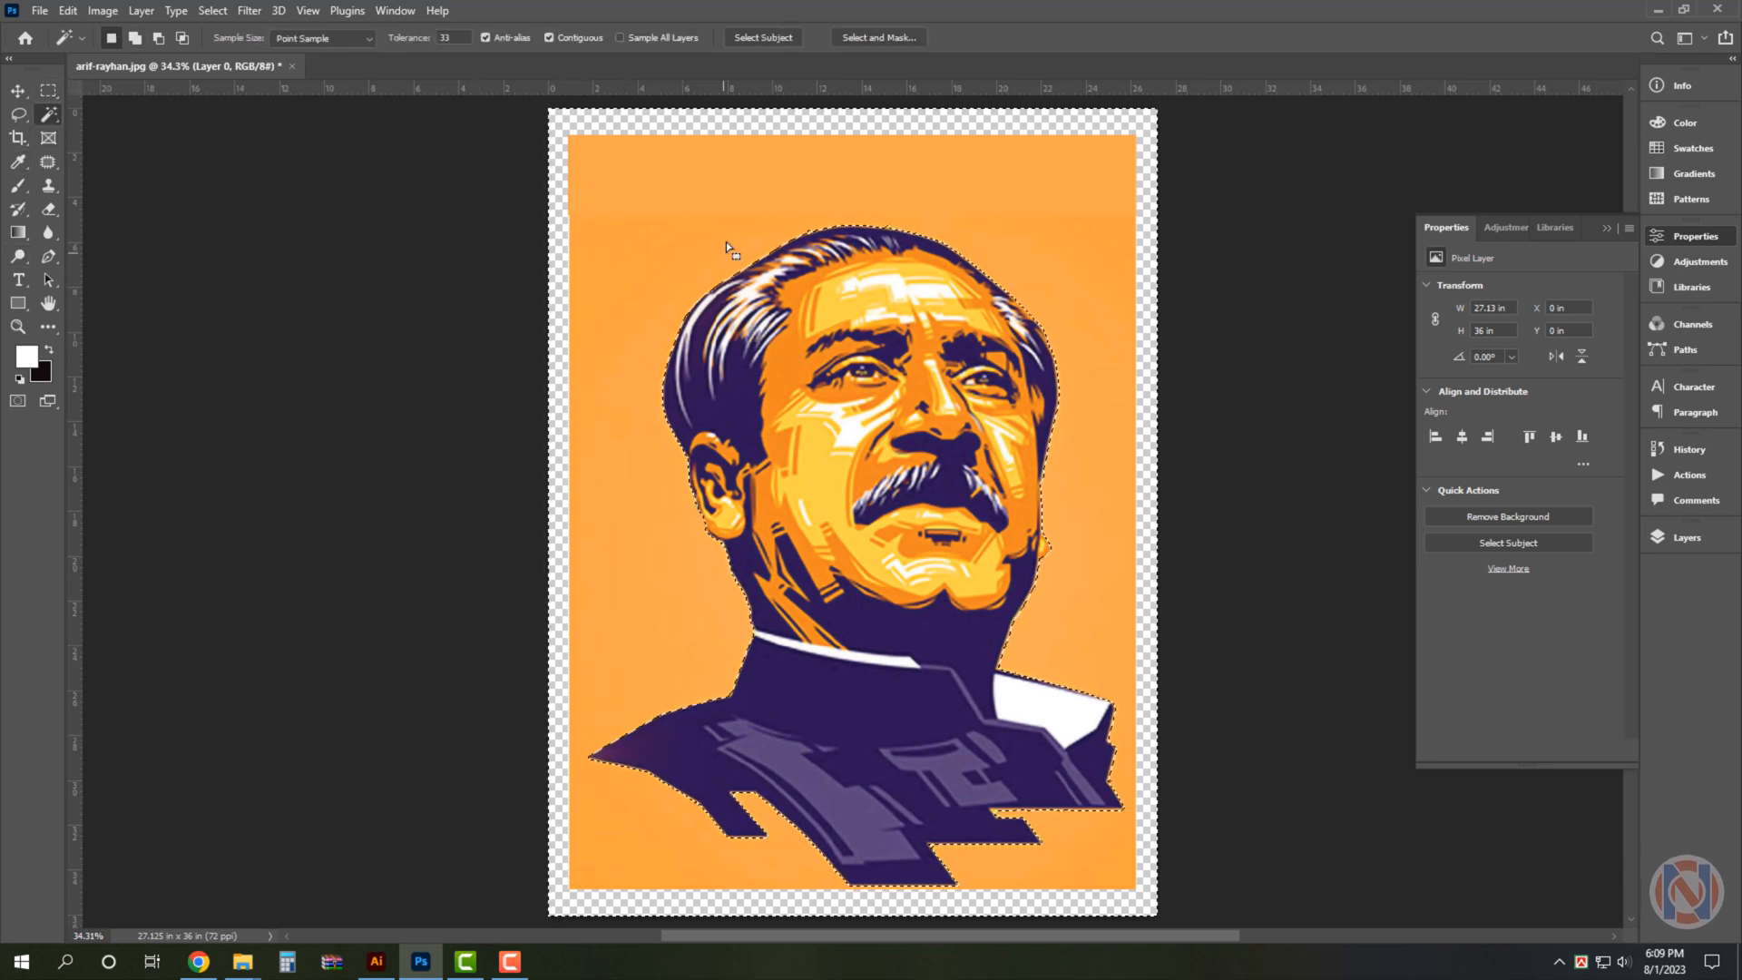
pyautogui.rightClick(726, 242)
pyautogui.click(828, 500)
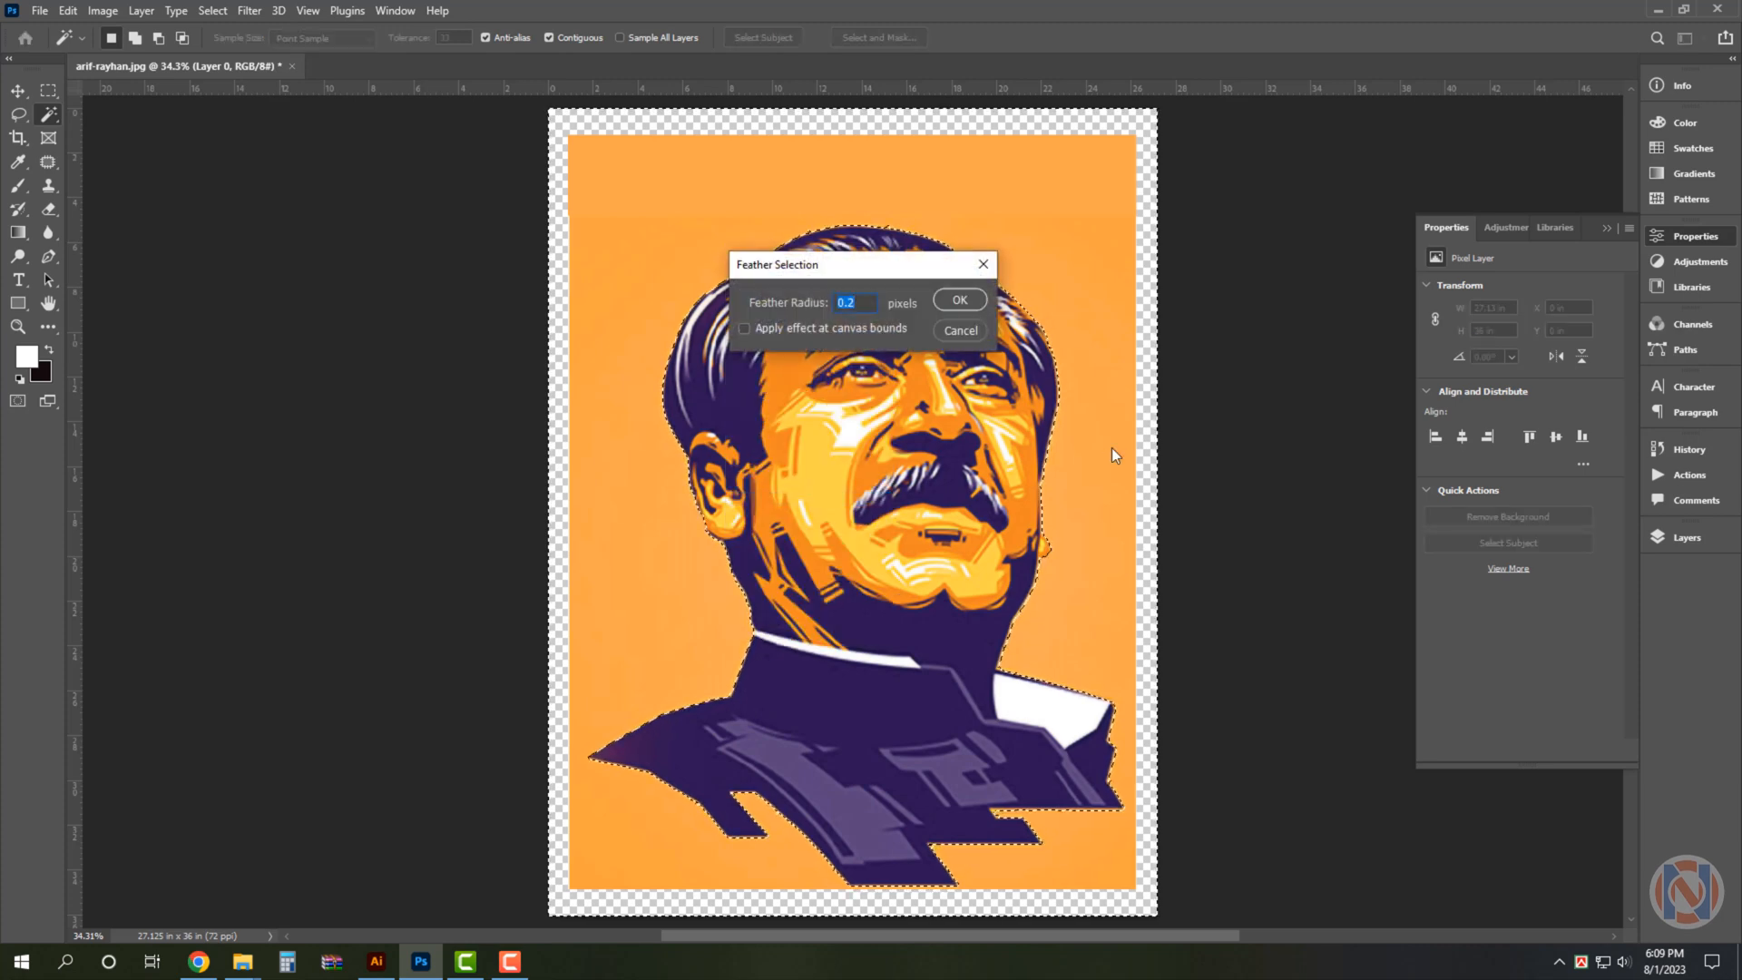
pyautogui.write('2')
pyautogui.press('Return')
pyautogui.press('Delete')
pyautogui.hotkey('ctrl', 'd')
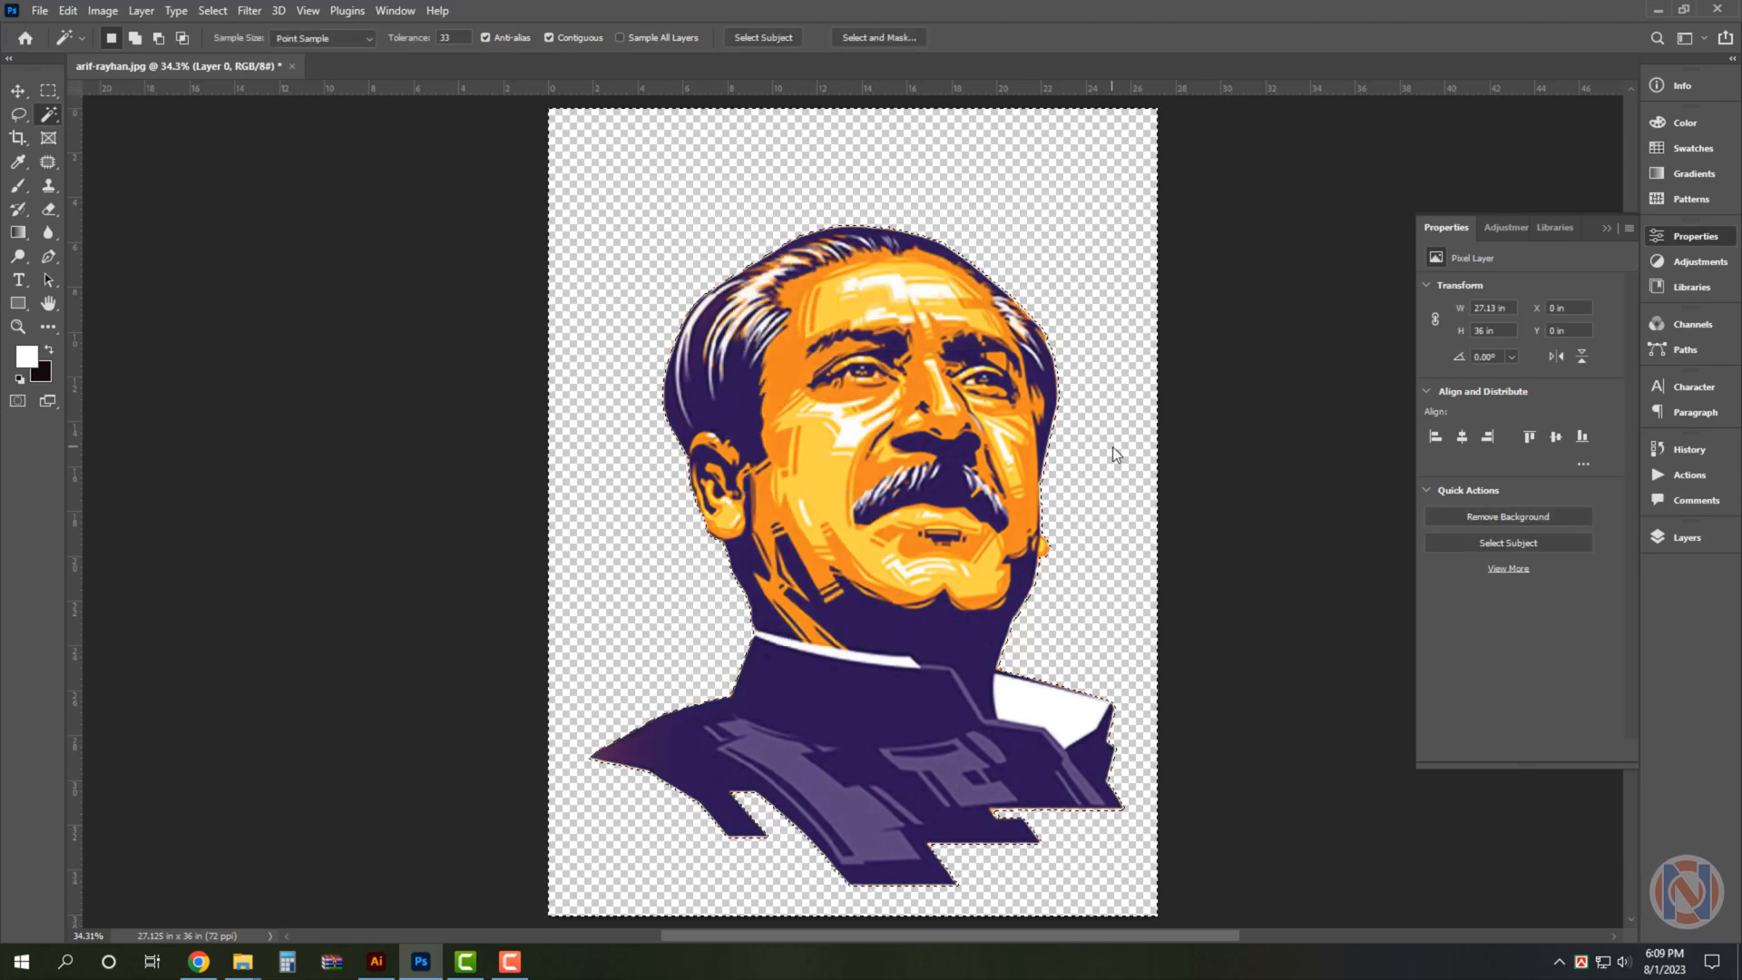
pyautogui.press('v')
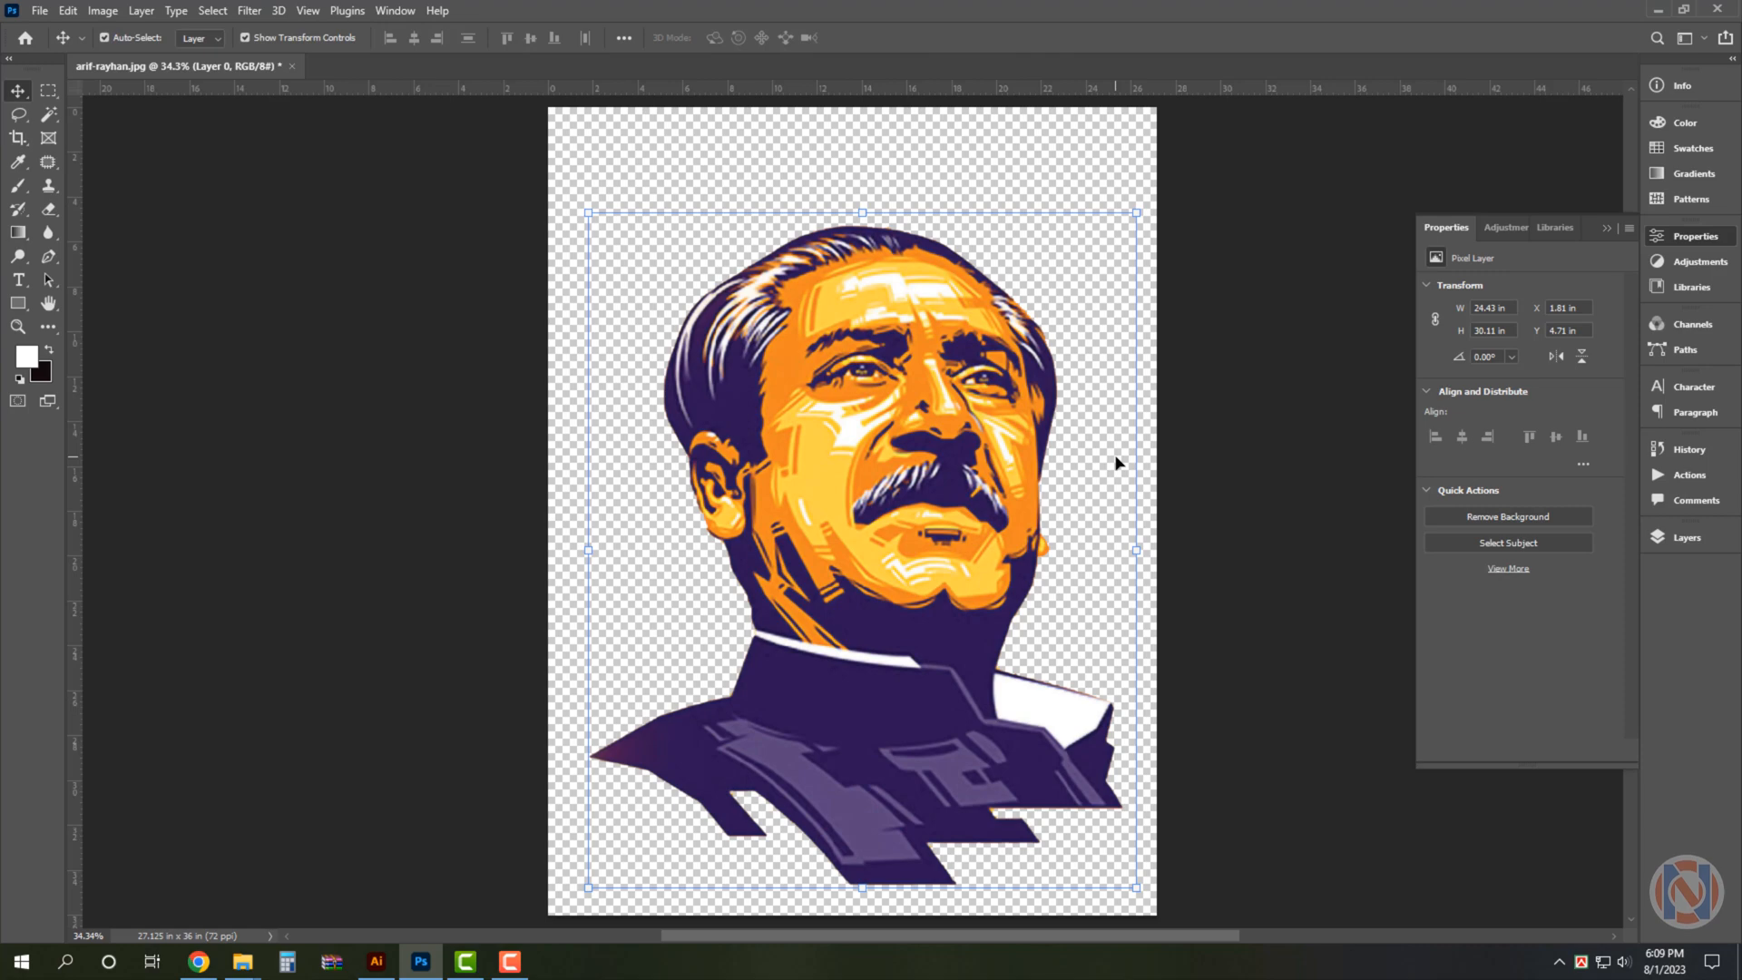
pyautogui.hotkey('ctrl', 'shift', 's')
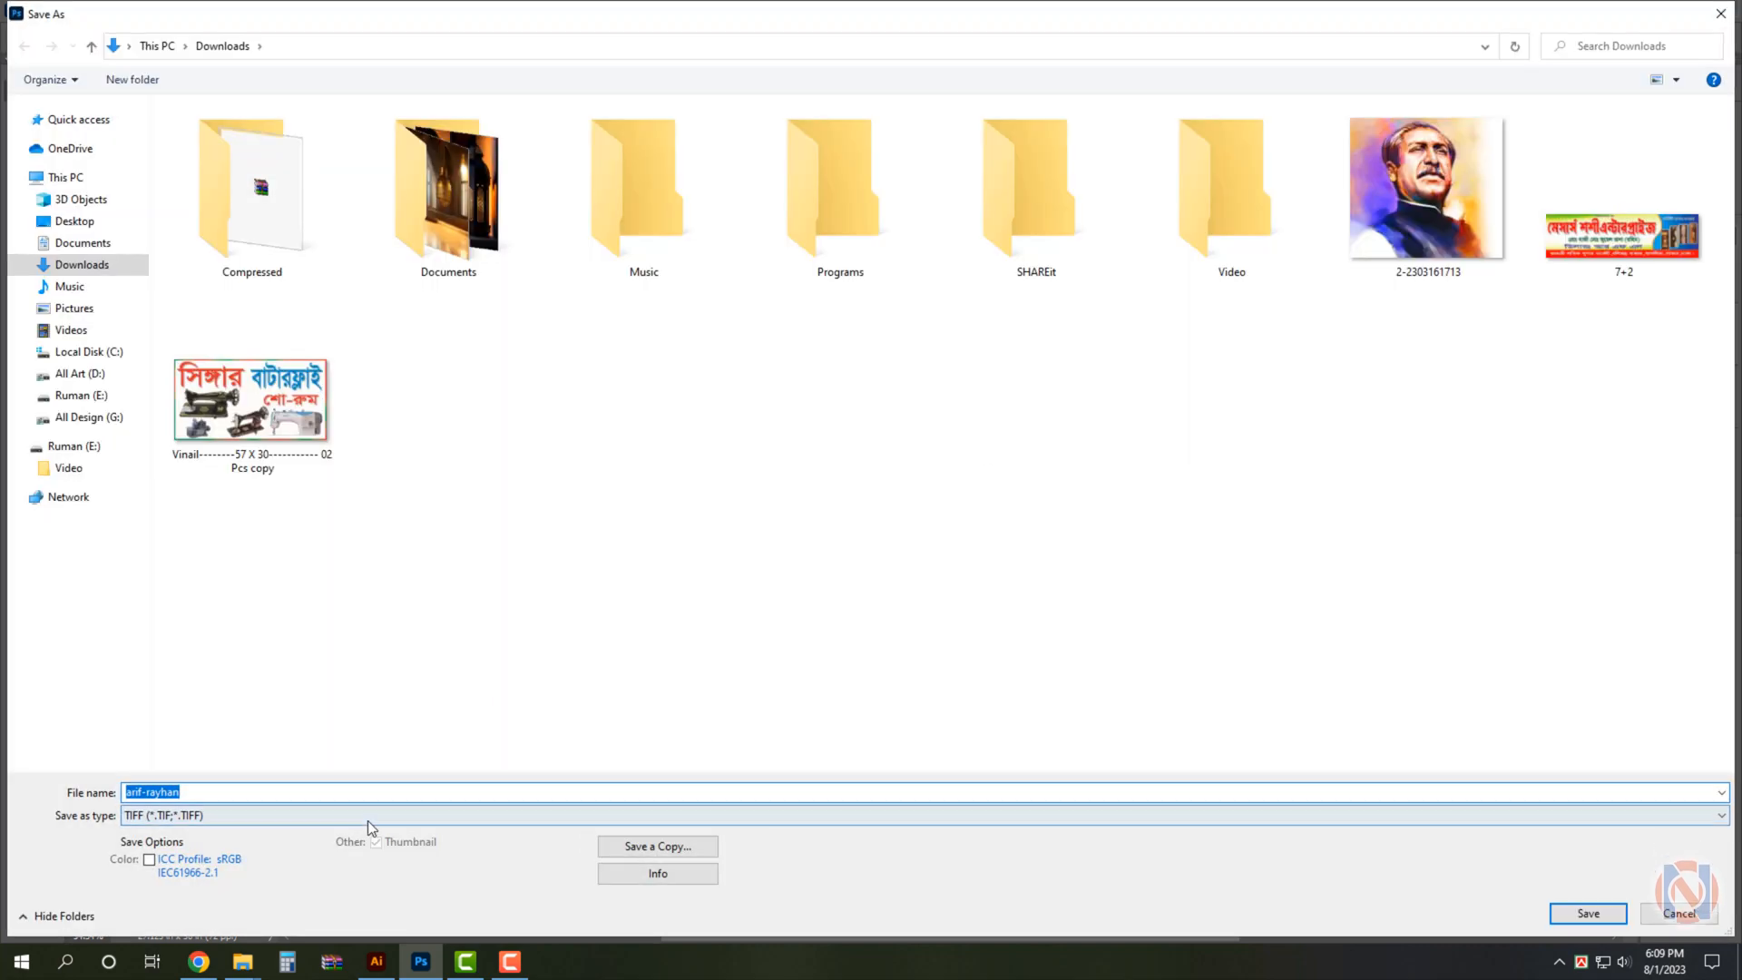
pyautogui.click(363, 816)
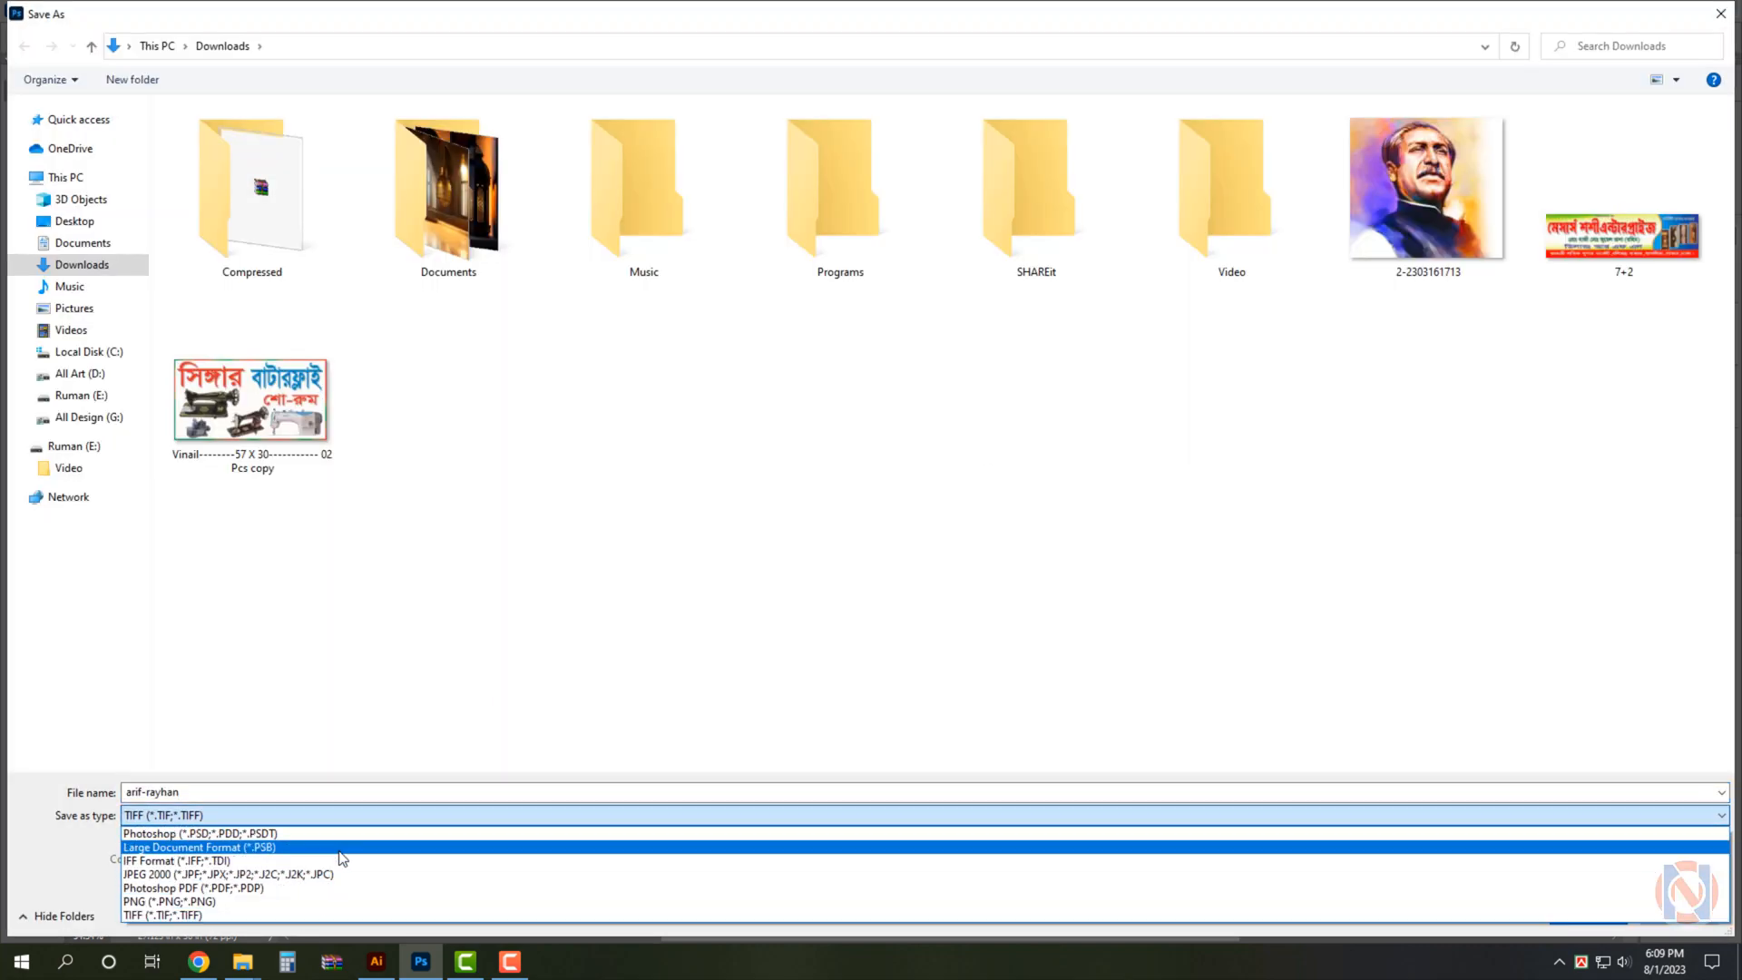
pyautogui.click(345, 836)
pyautogui.press('Return')
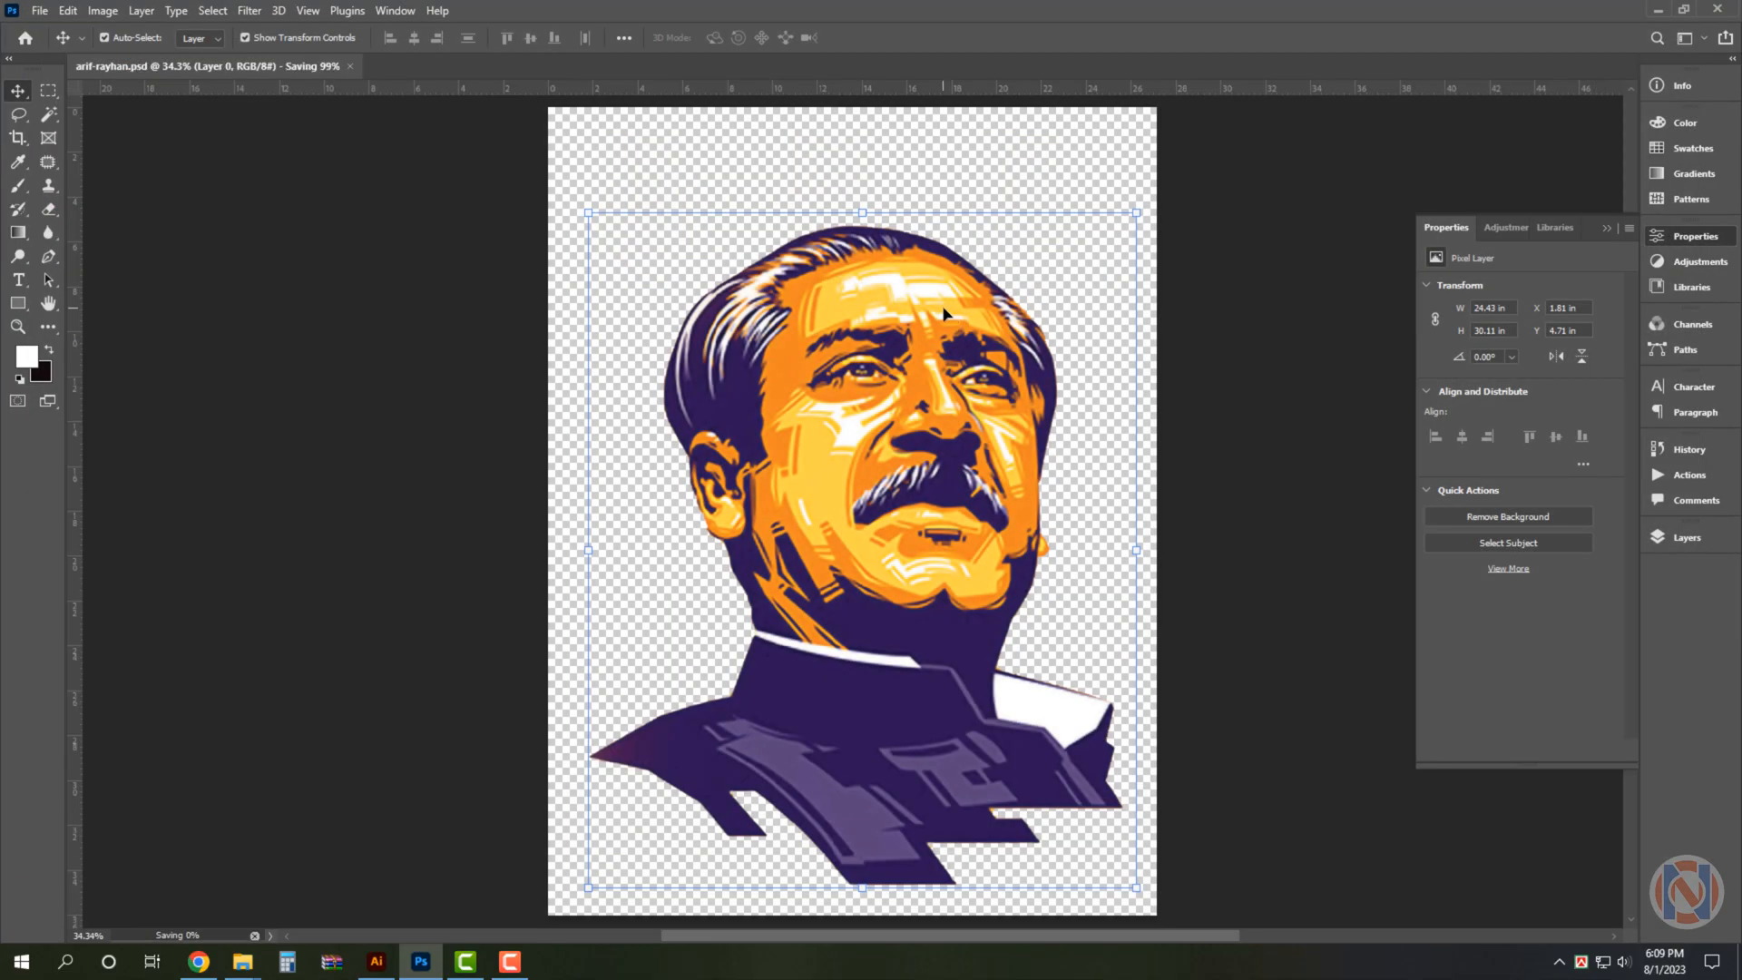
pyautogui.hotkey('ctrl', 'w')
pyautogui.click(376, 961)
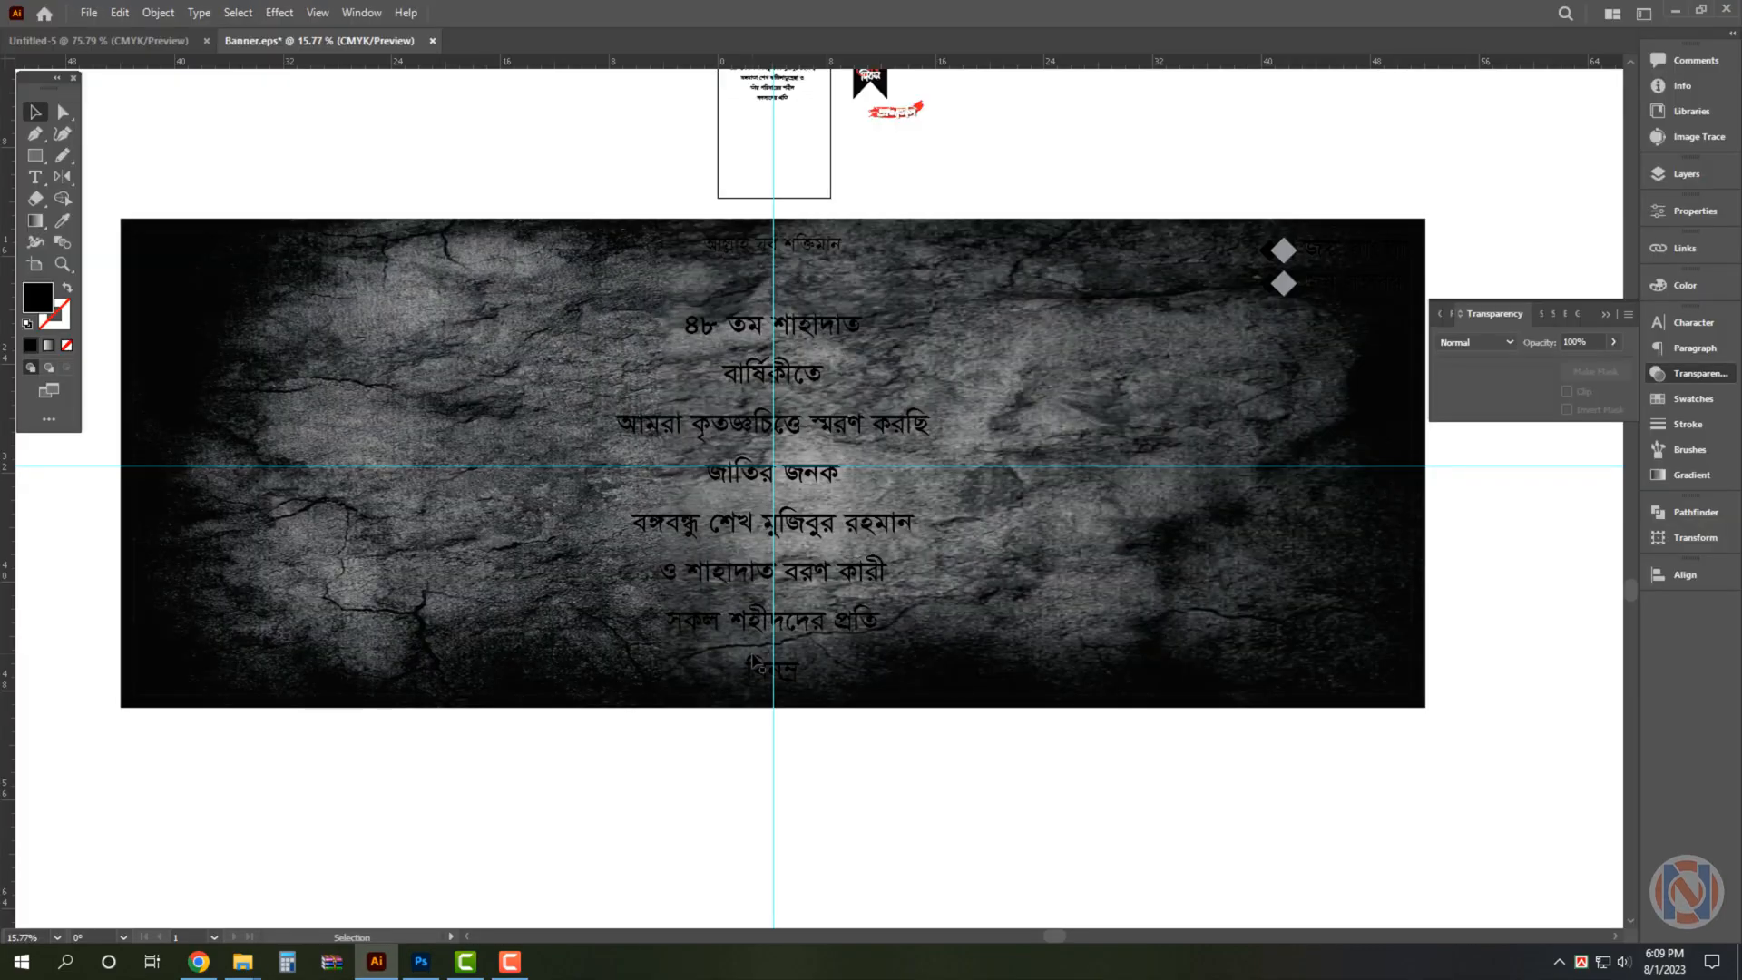
pyautogui.hotkey('ctrl', 'shift', 'p')
pyautogui.doubleClick(438, 384)
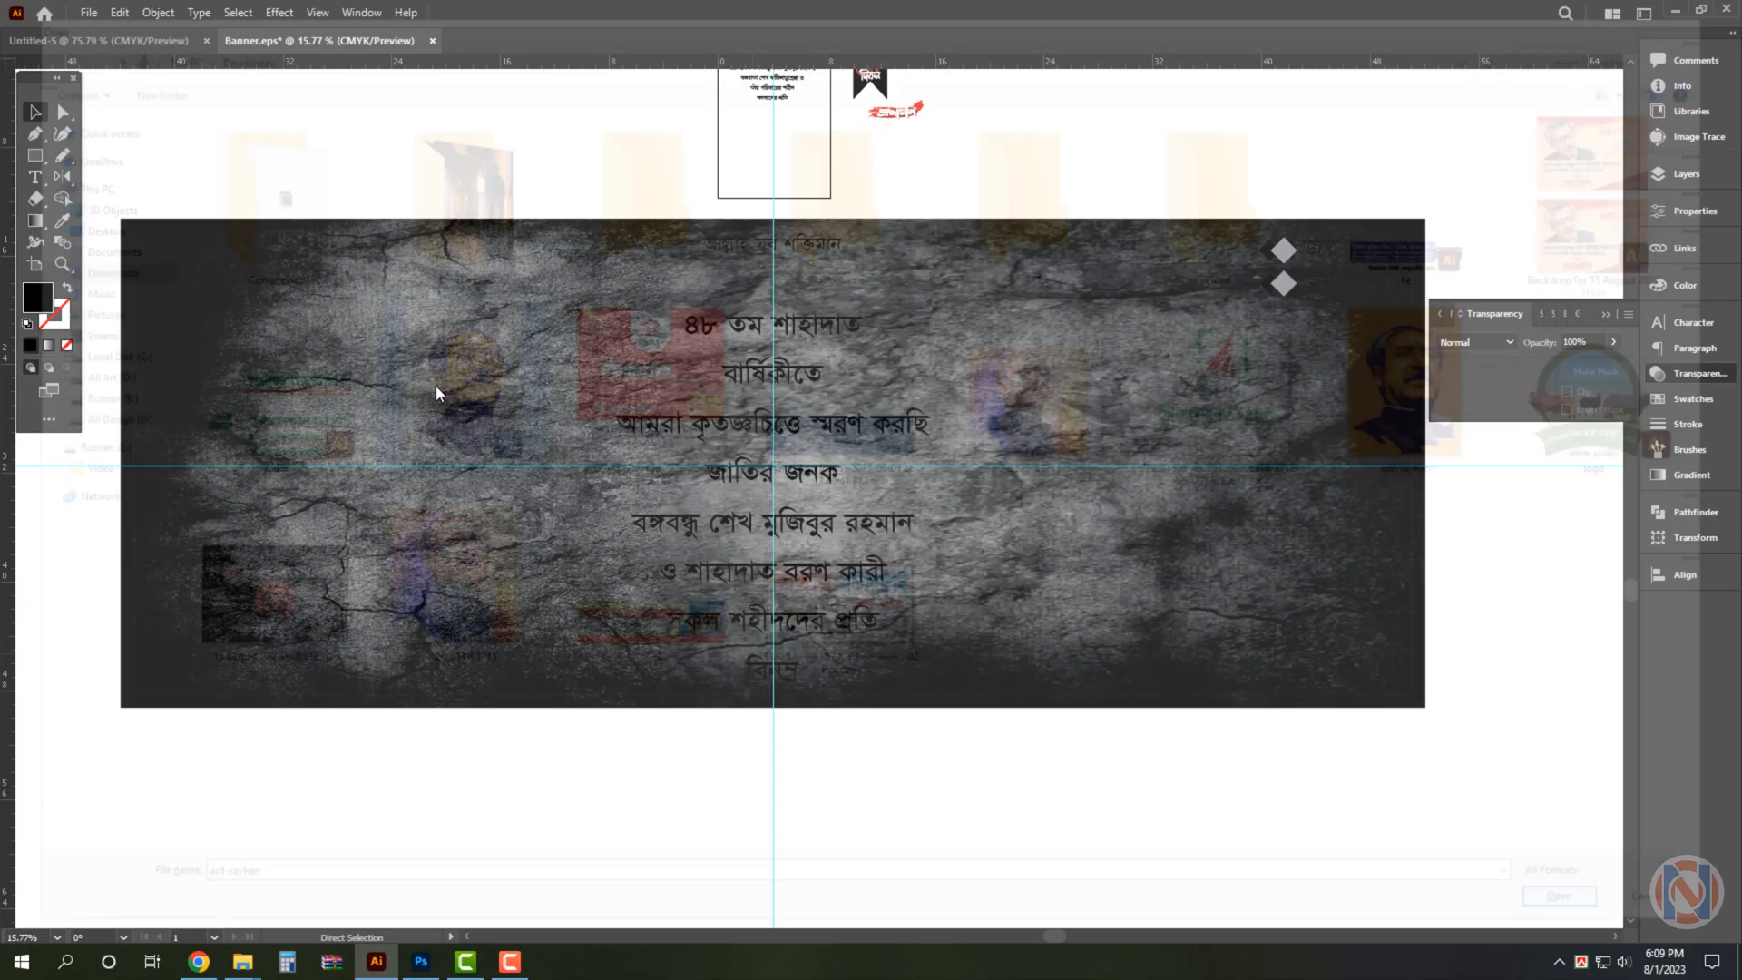
pyautogui.click(911, 690)
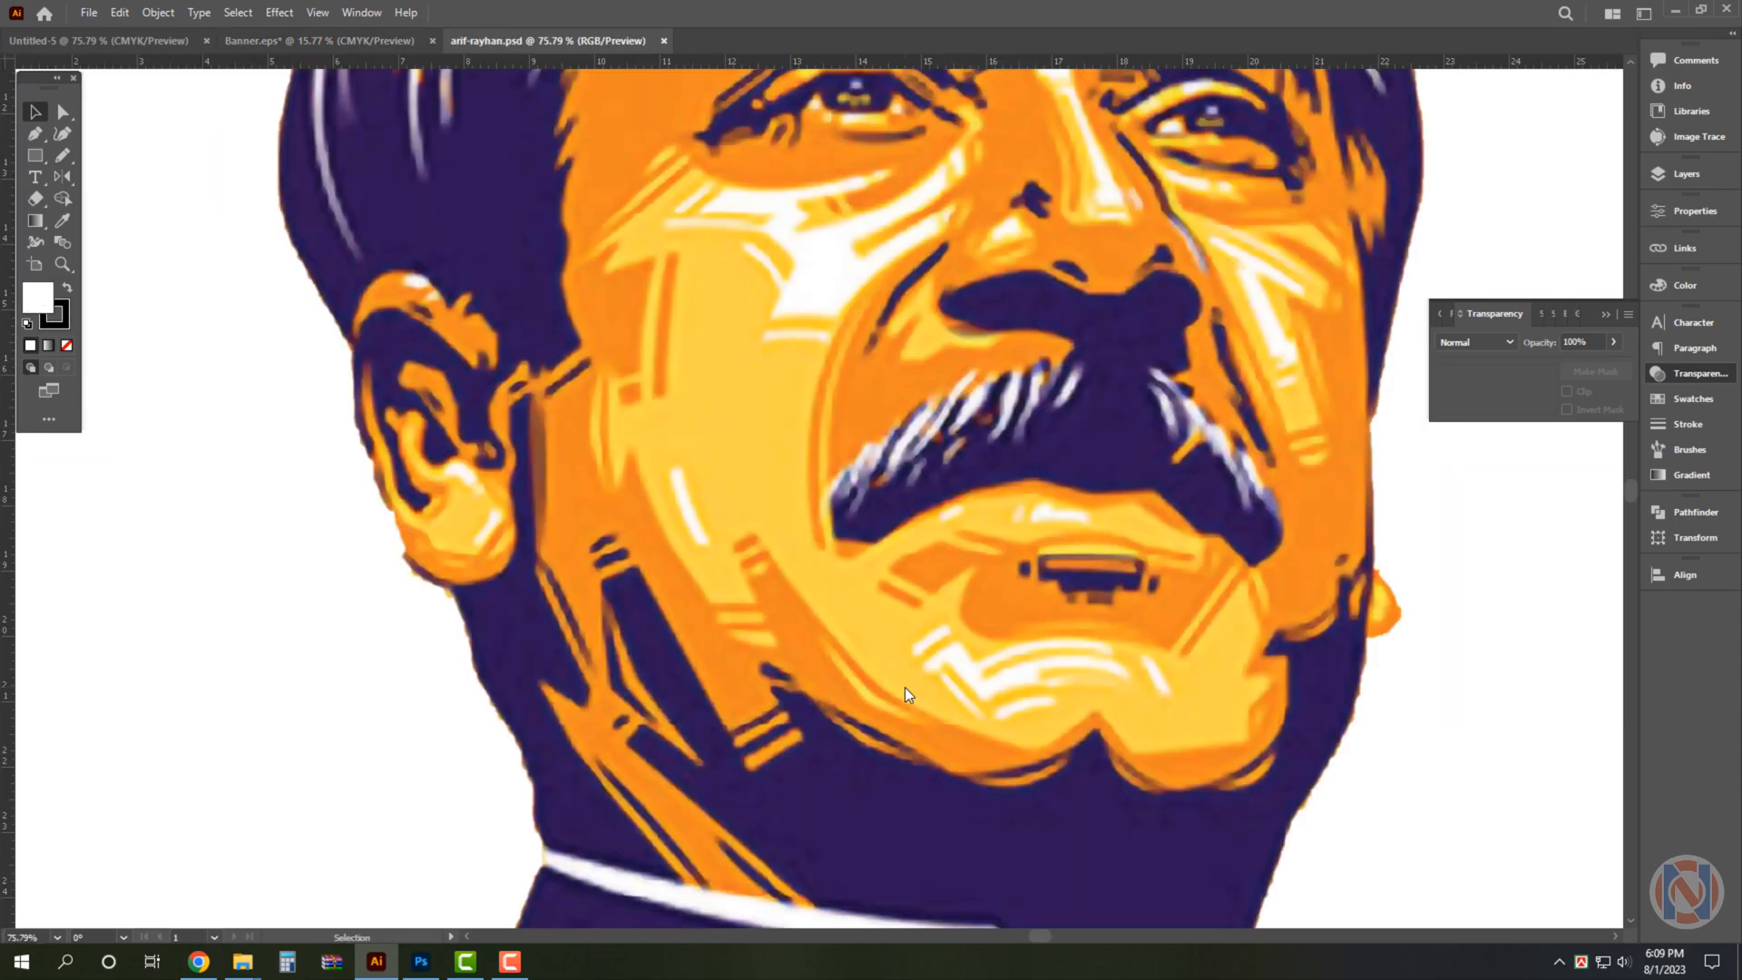
# Move the cut-out portrait from its own document onto the left side of the banner and set its blending mode to Luminosity.
pyautogui.hotkey('ctrl', 'x')
pyautogui.click(977, 504)
pyautogui.hotkey('ctrl', 'v')
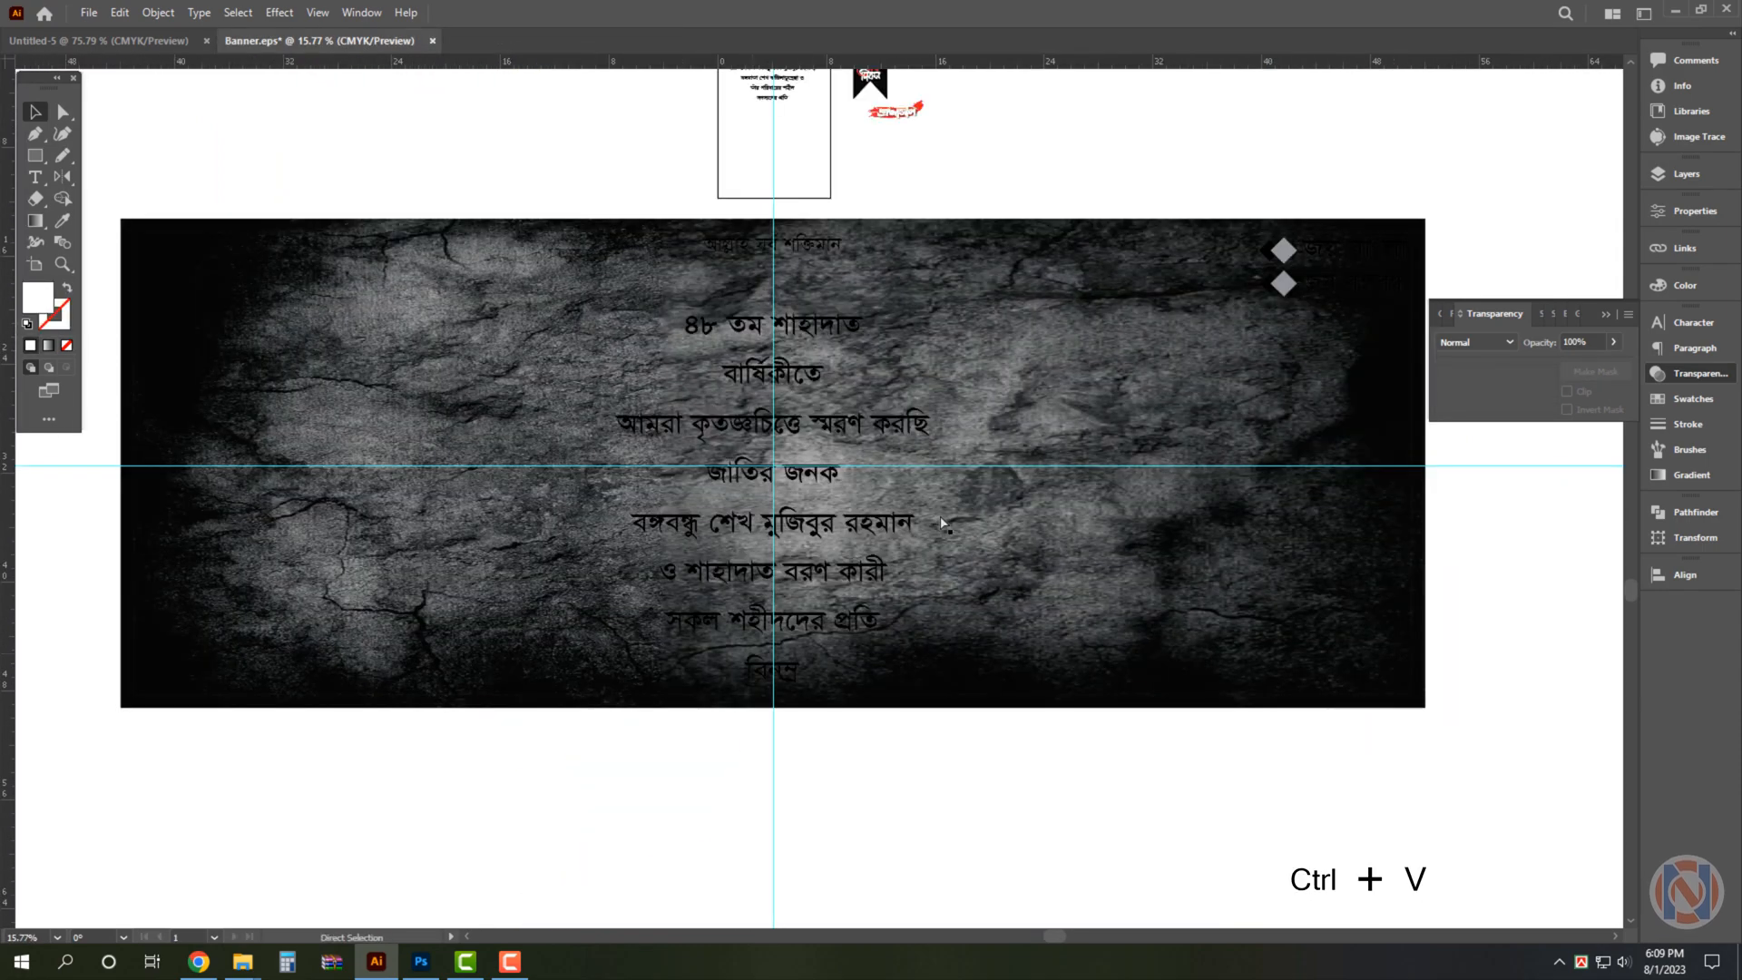
pyautogui.moveTo(869, 473); pyautogui.dragTo(382, 392)
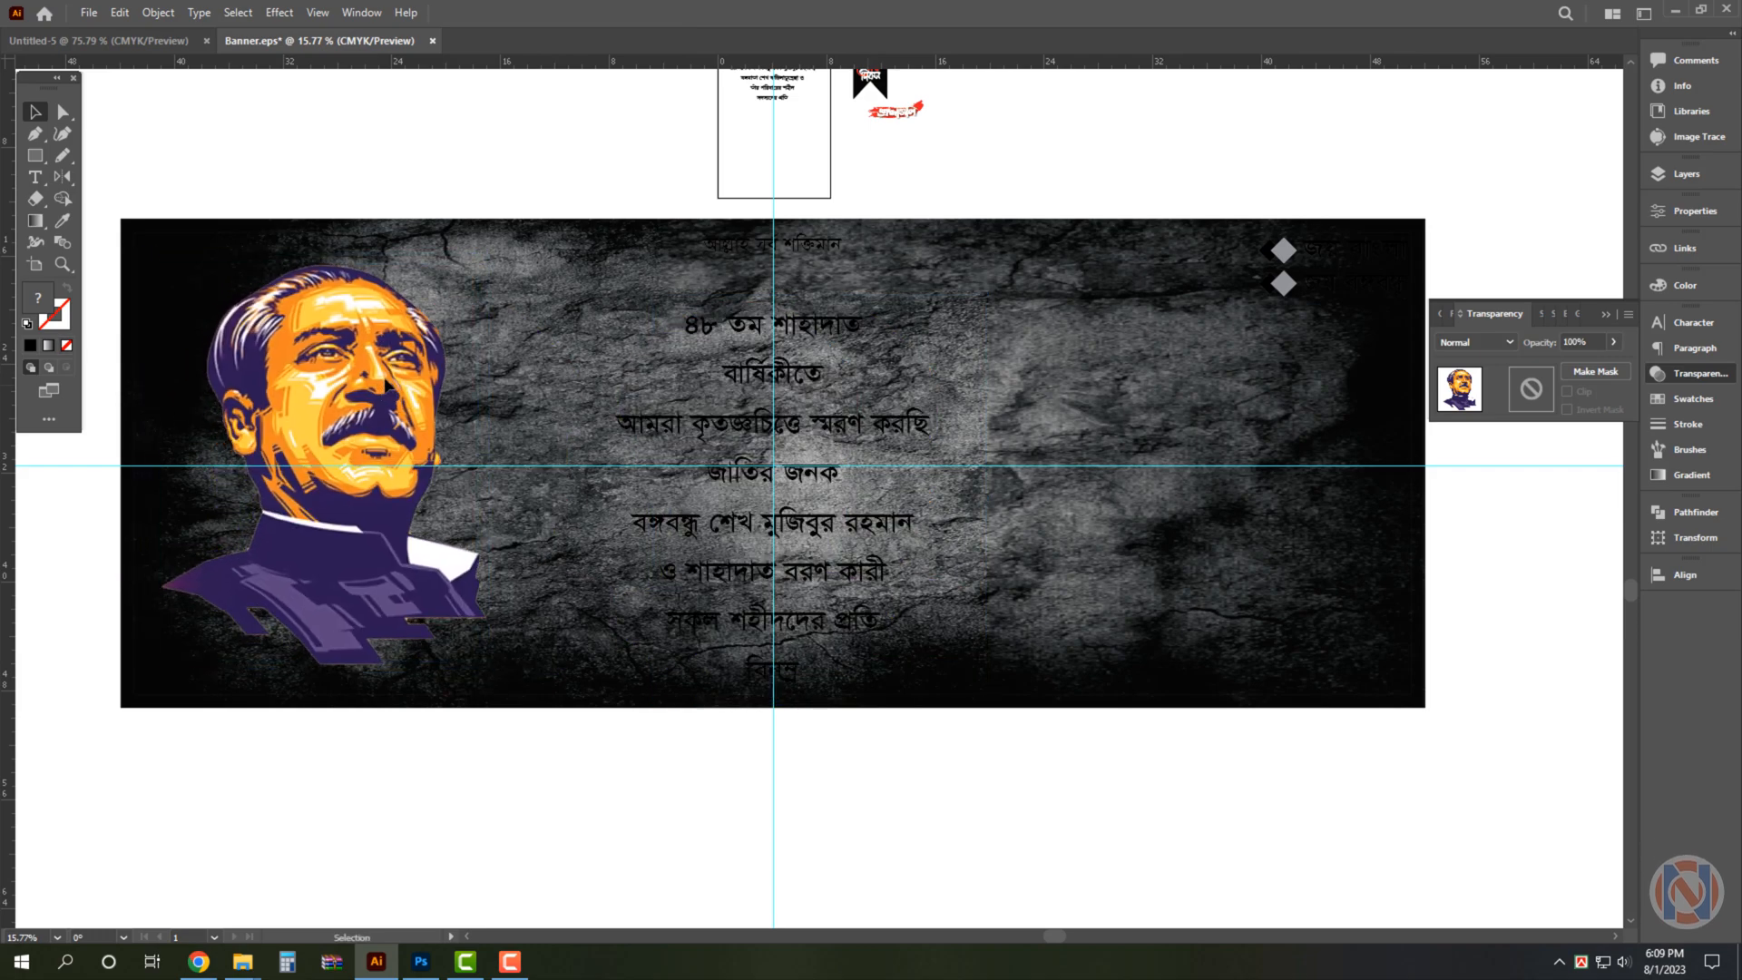
pyautogui.click(1510, 343)
pyautogui.click(1501, 693)
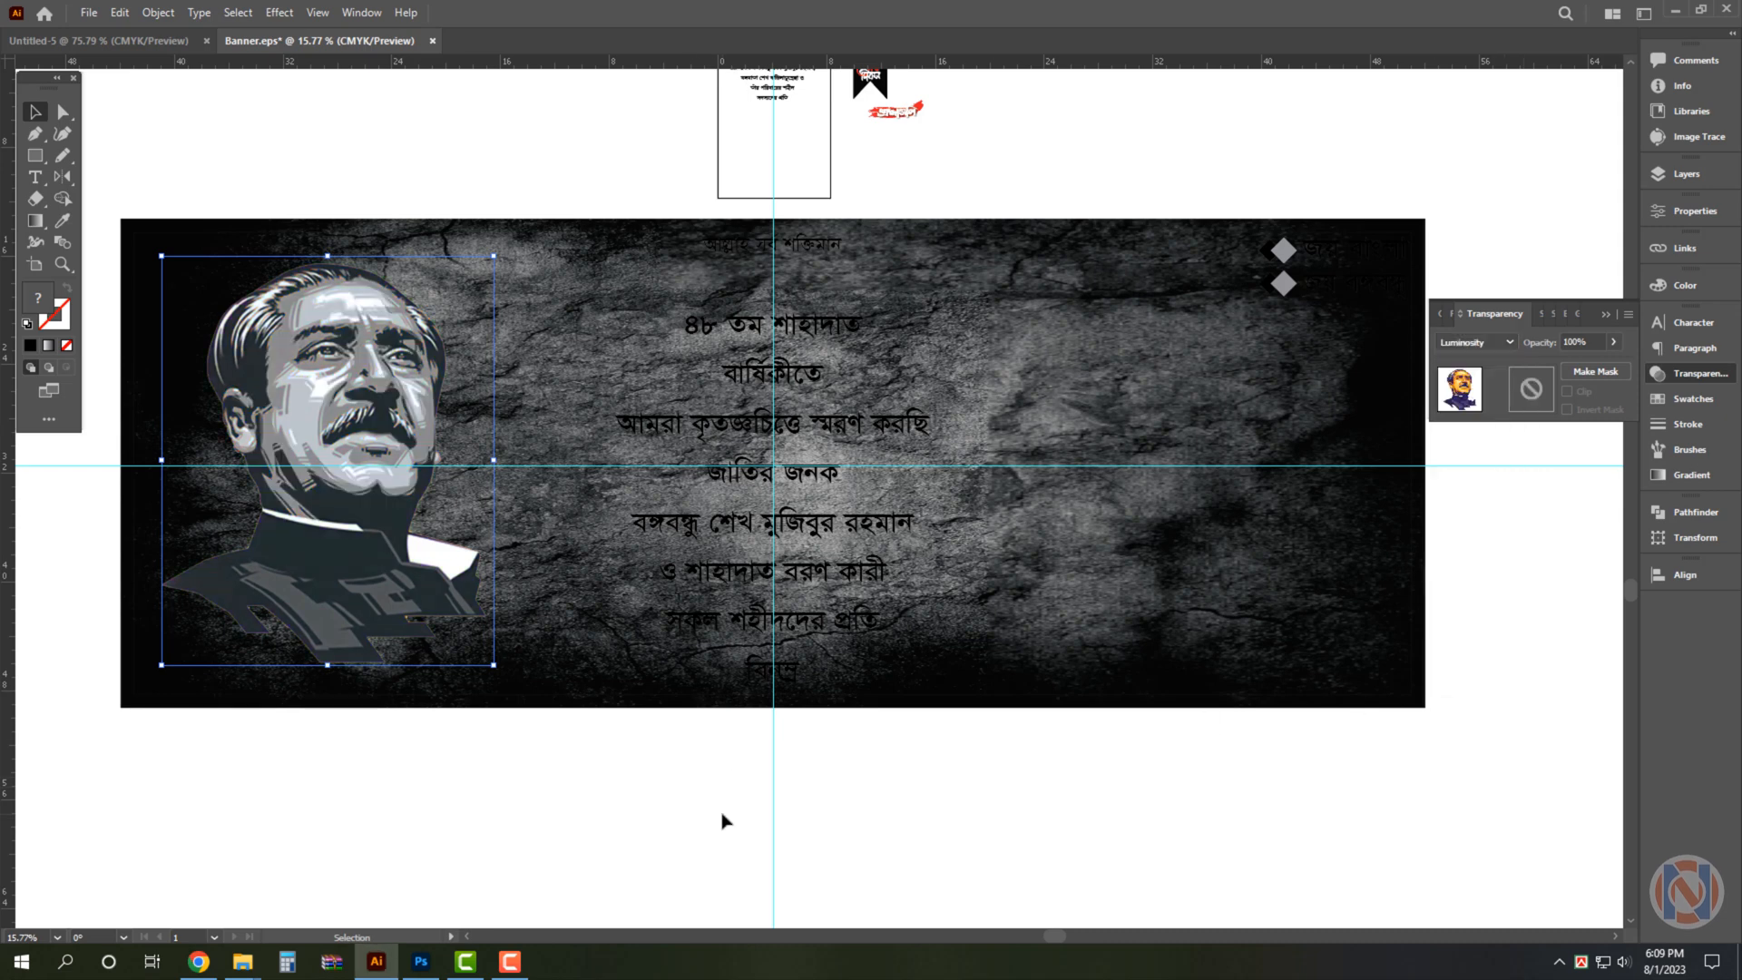
# Enlarge the portrait to nearly the banner's full height and darken it with a color balance adjustment of Black 59%.
pyautogui.moveTo(494, 460); pyautogui.dragTo(528, 466)
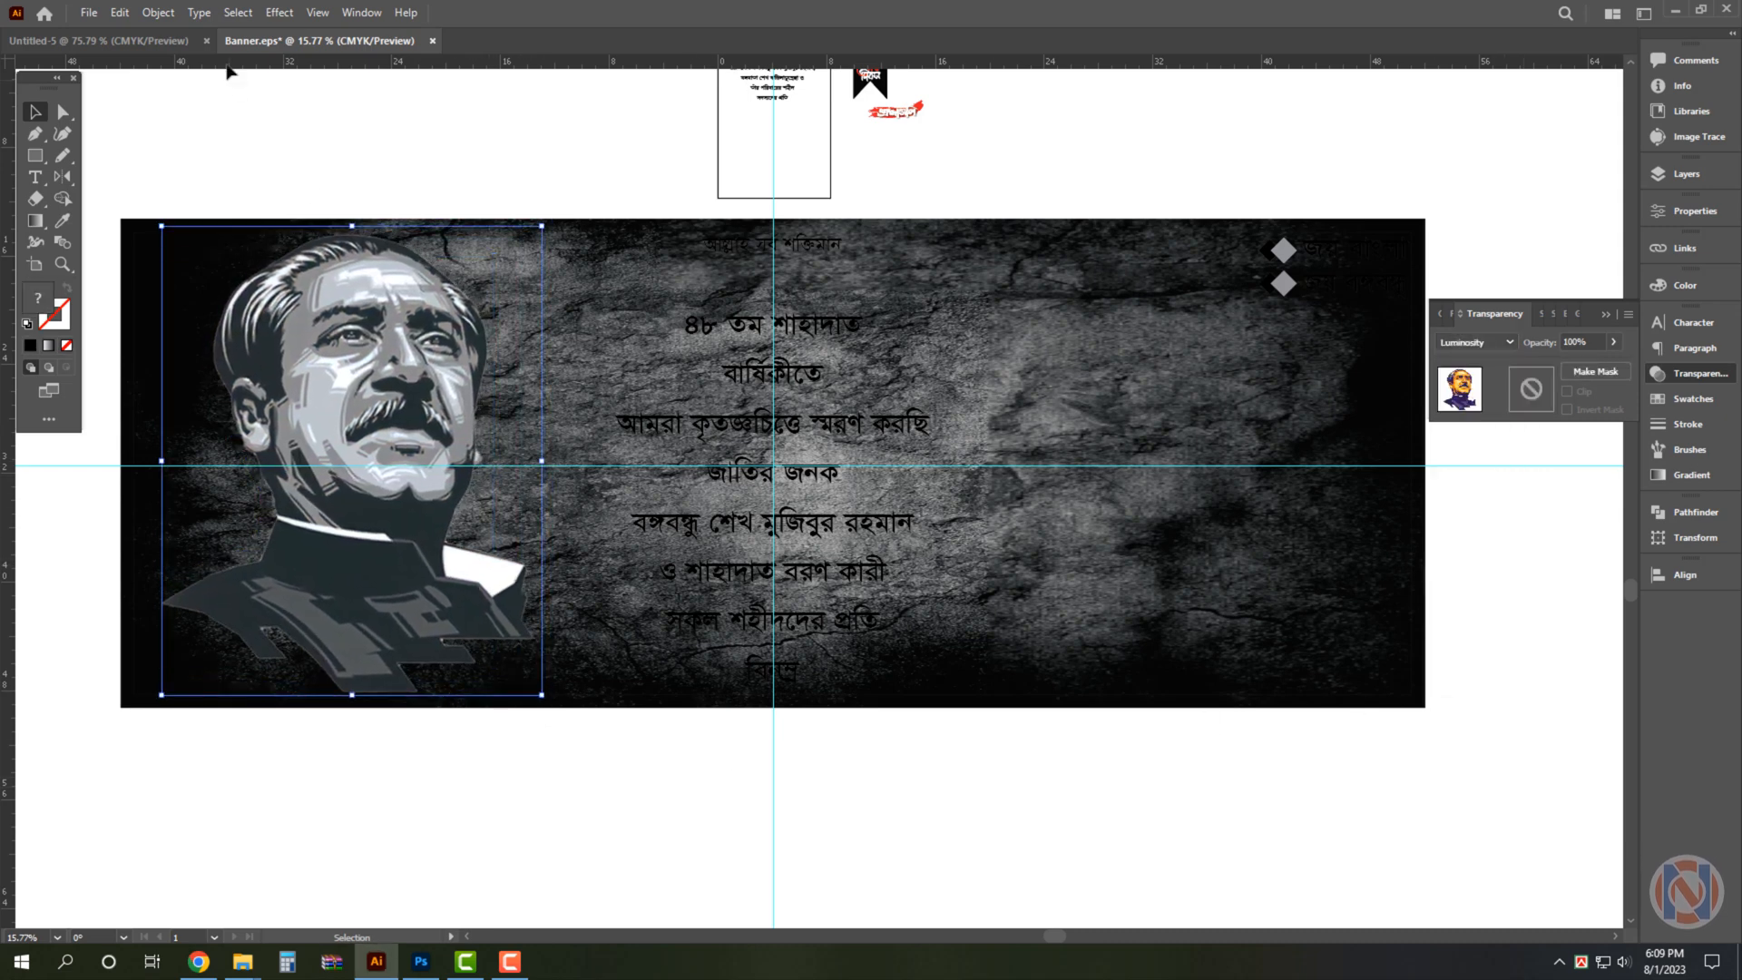
pyautogui.click(158, 13)
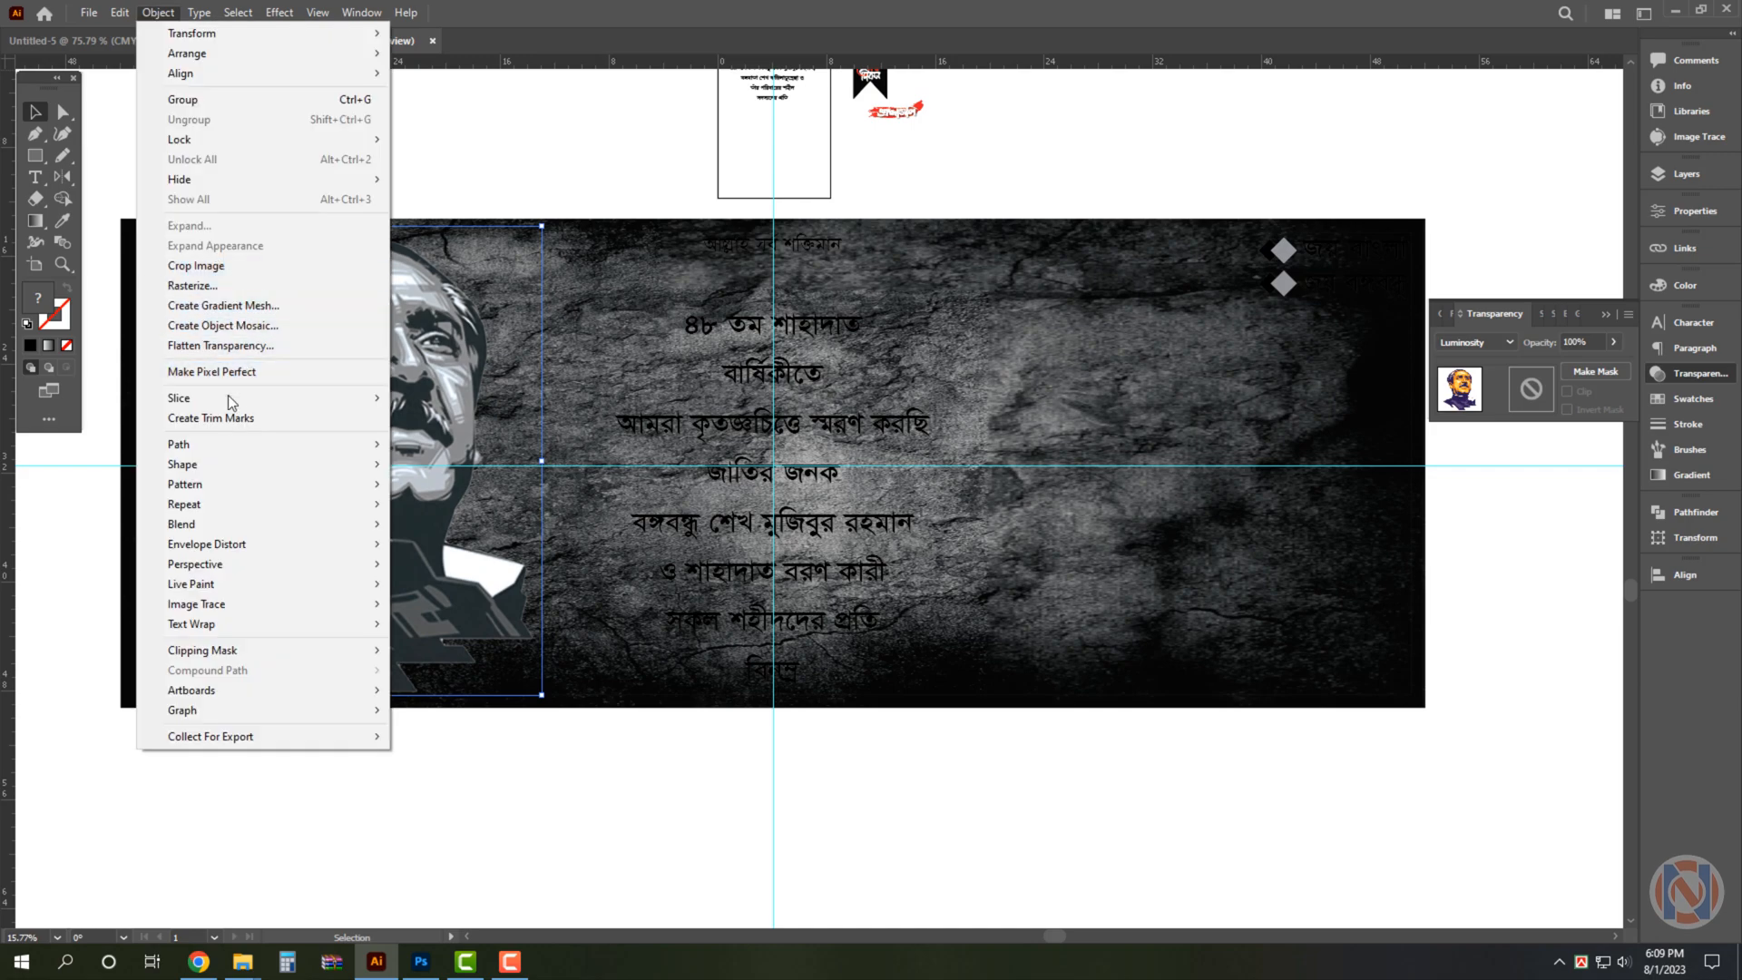
pyautogui.moveTo(119, 13)
pyautogui.moveTo(213, 352)
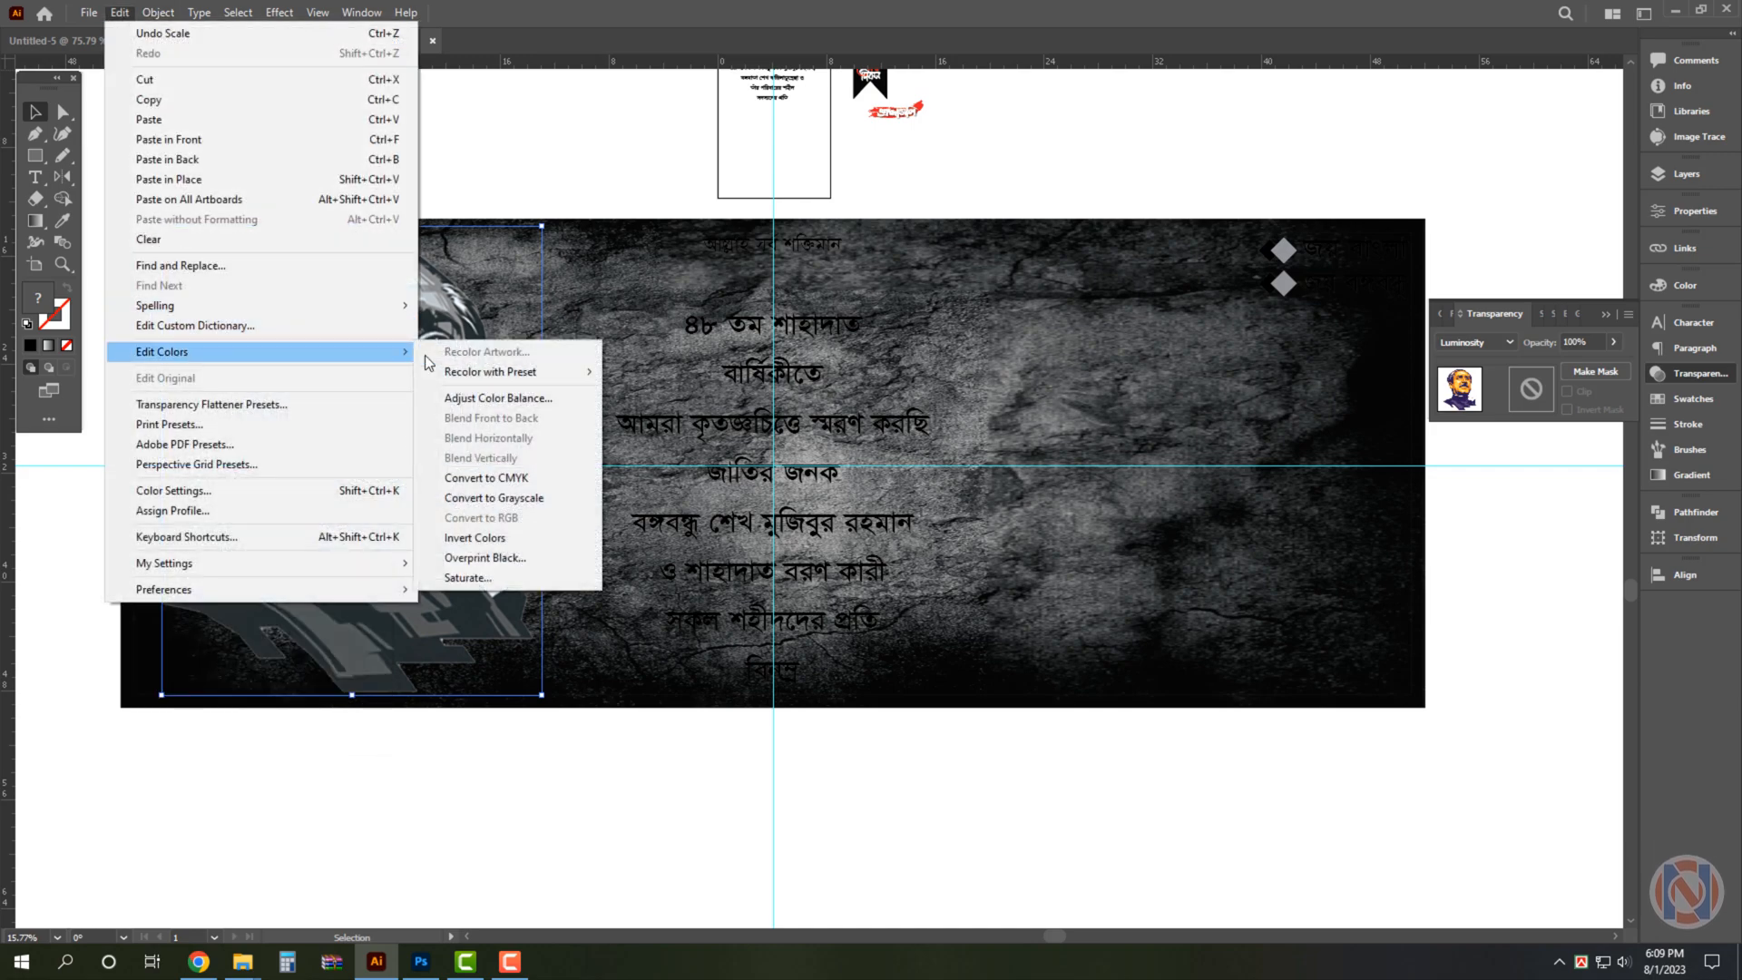
pyautogui.click(519, 398)
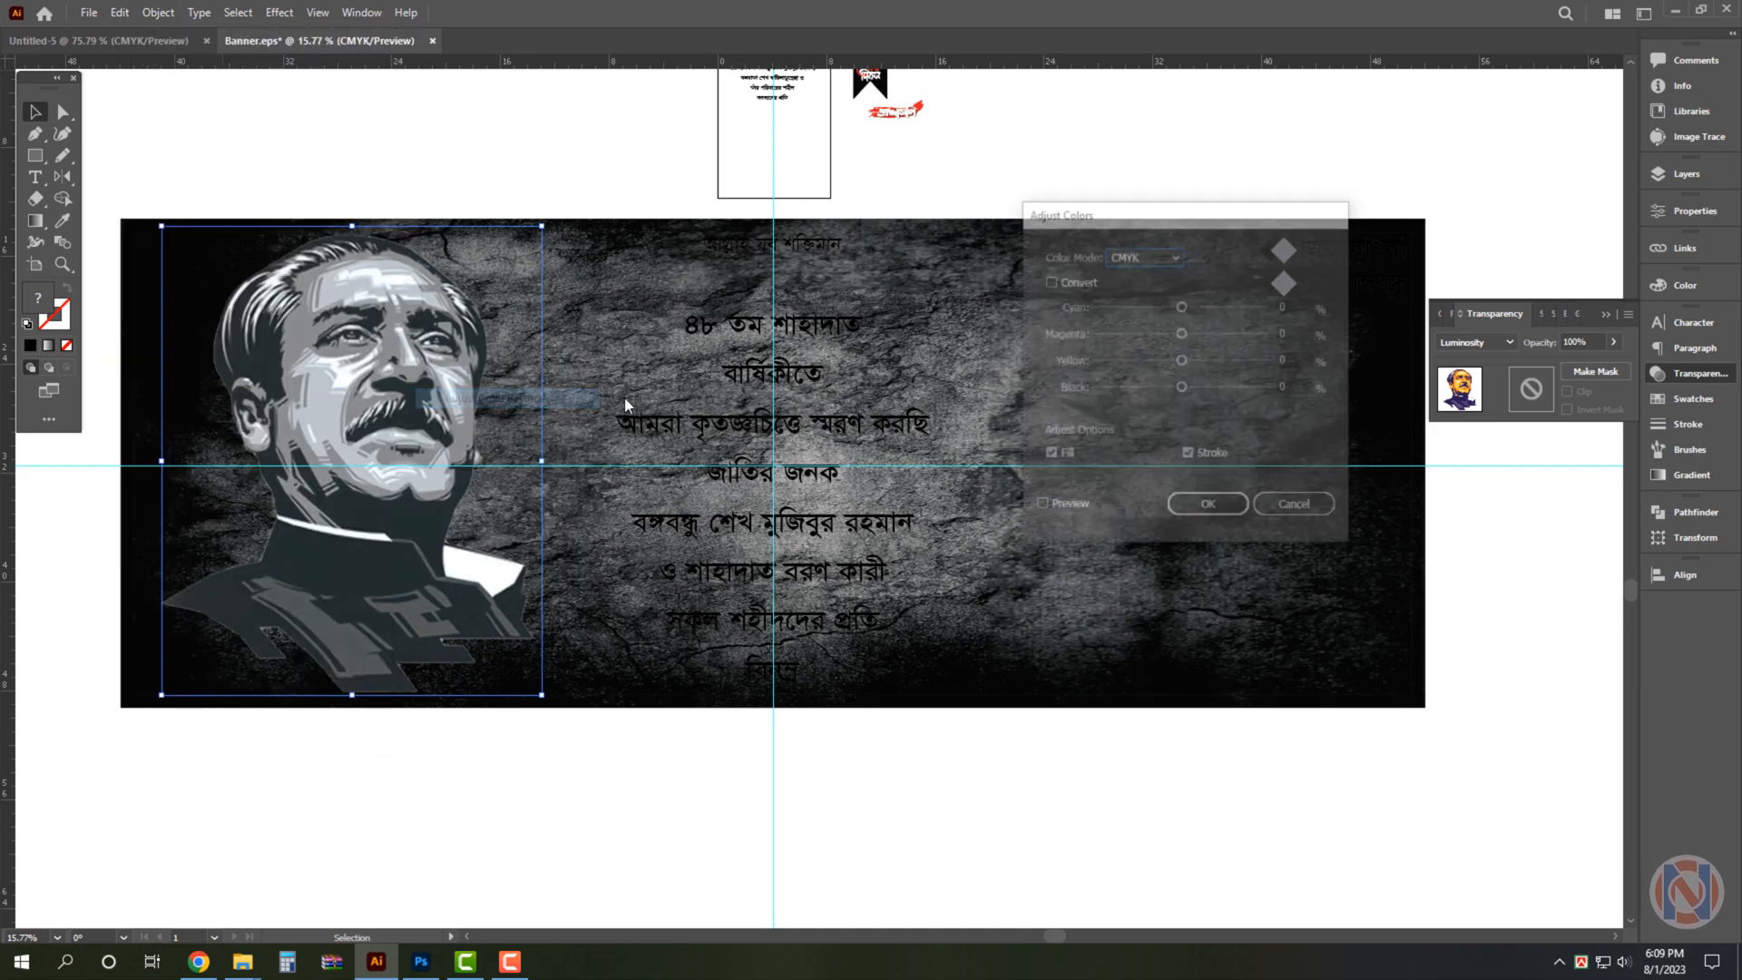
pyautogui.click(1069, 506)
pyautogui.moveTo(1181, 388); pyautogui.dragTo(1232, 388)
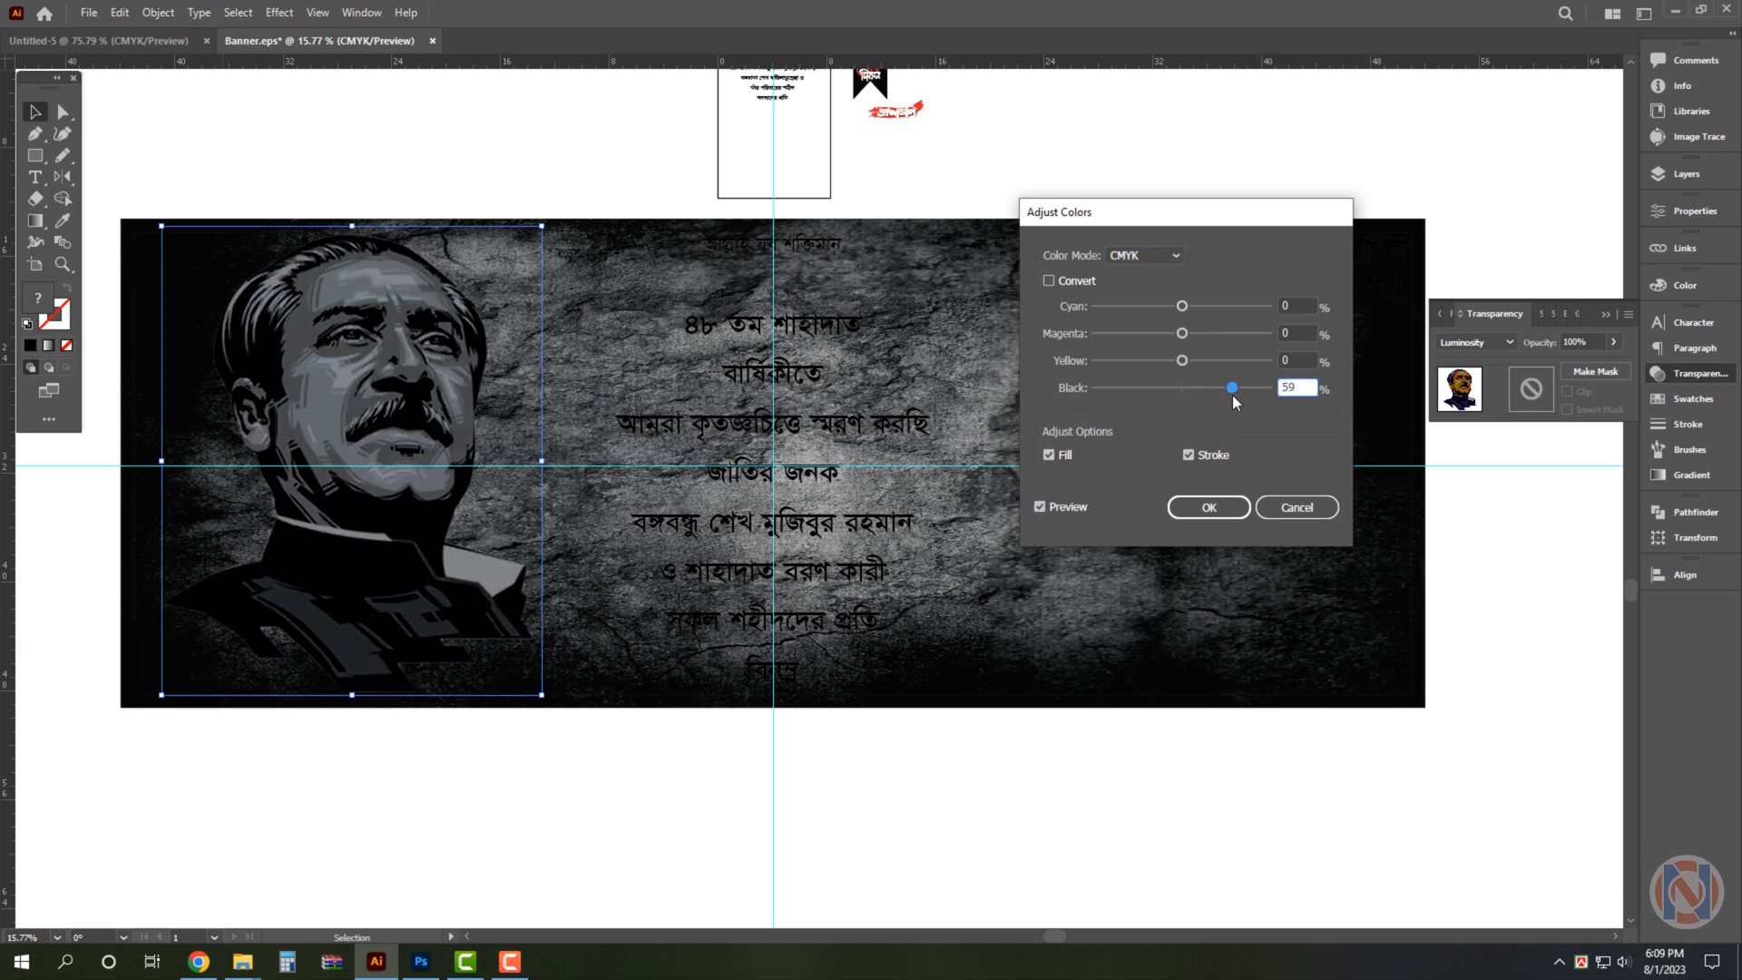
pyautogui.click(1231, 521)
pyautogui.click(578, 266)
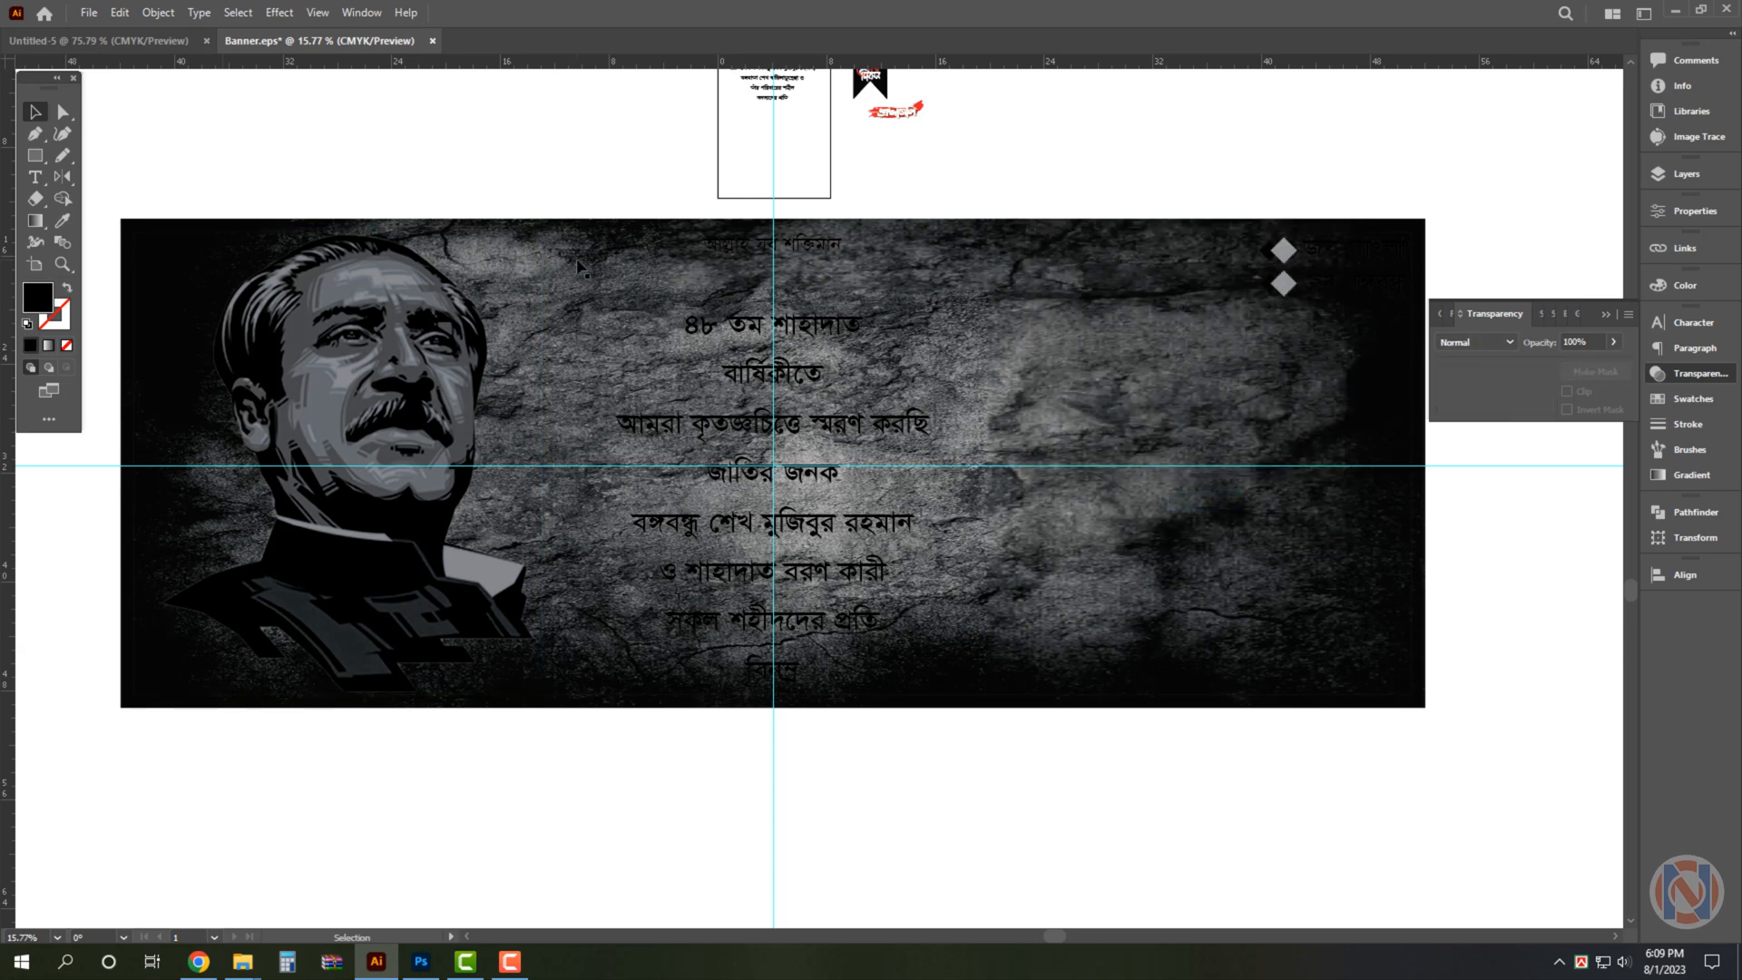
# Unlock and select the full-size outline rectangle of the banner and swap its black stroke with its empty fill.
pyautogui.click(579, 266)
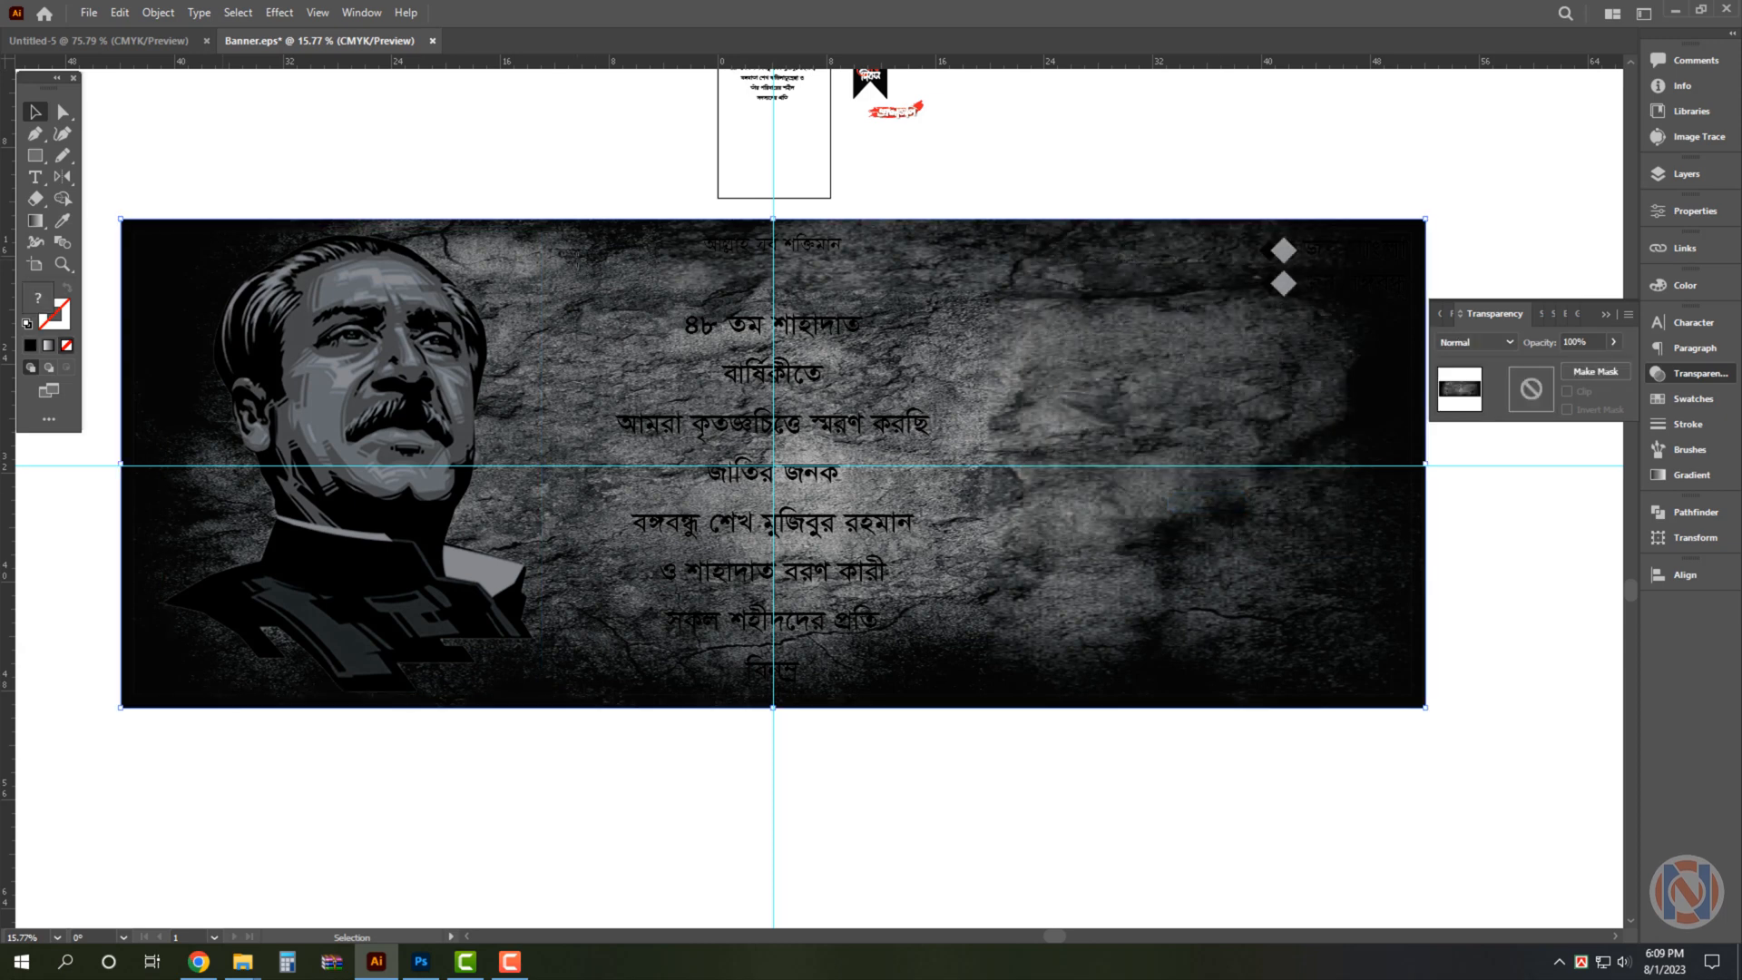
pyautogui.click(556, 213)
pyautogui.click(596, 245)
pyautogui.hotkey('ctrl', '1')
pyautogui.moveTo(644, 312); pyautogui.dragTo(587, 416)
pyautogui.moveTo(800, 510); pyautogui.dragTo(948, 241)
pyautogui.hotkey('ctrl', 'shift', 'a')
pyautogui.click(597, 350)
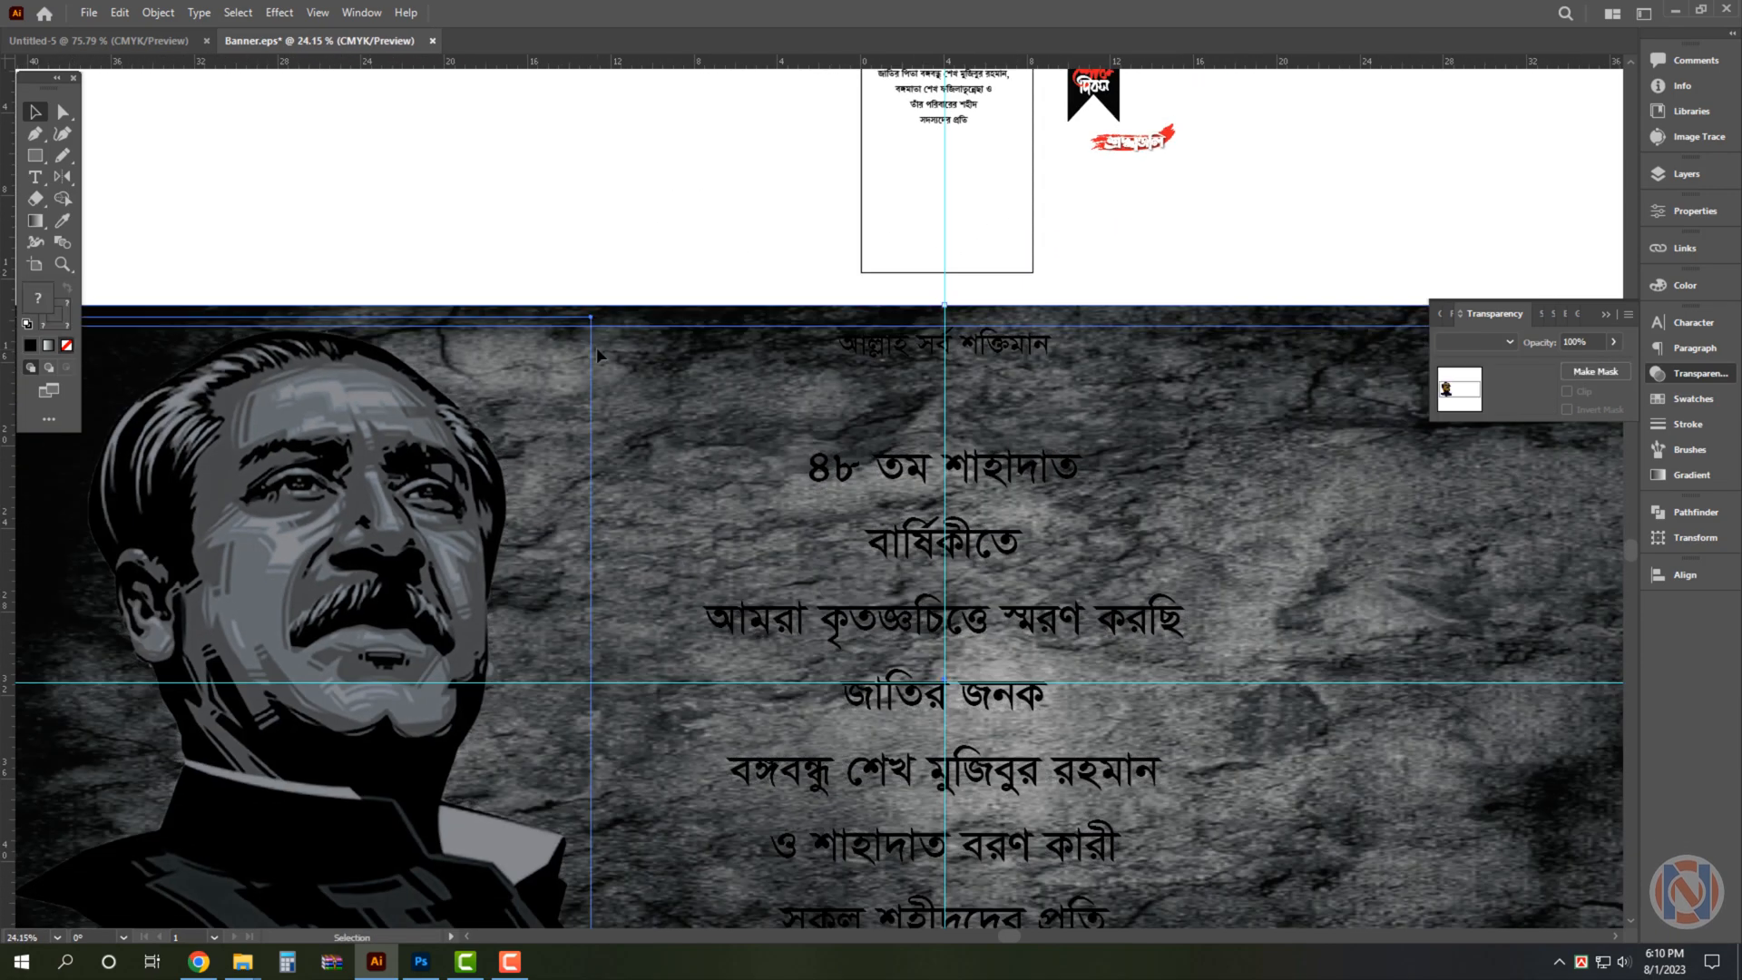
pyautogui.click(594, 268)
pyautogui.click(682, 305)
pyautogui.moveTo(687, 293); pyautogui.dragTo(292, 338)
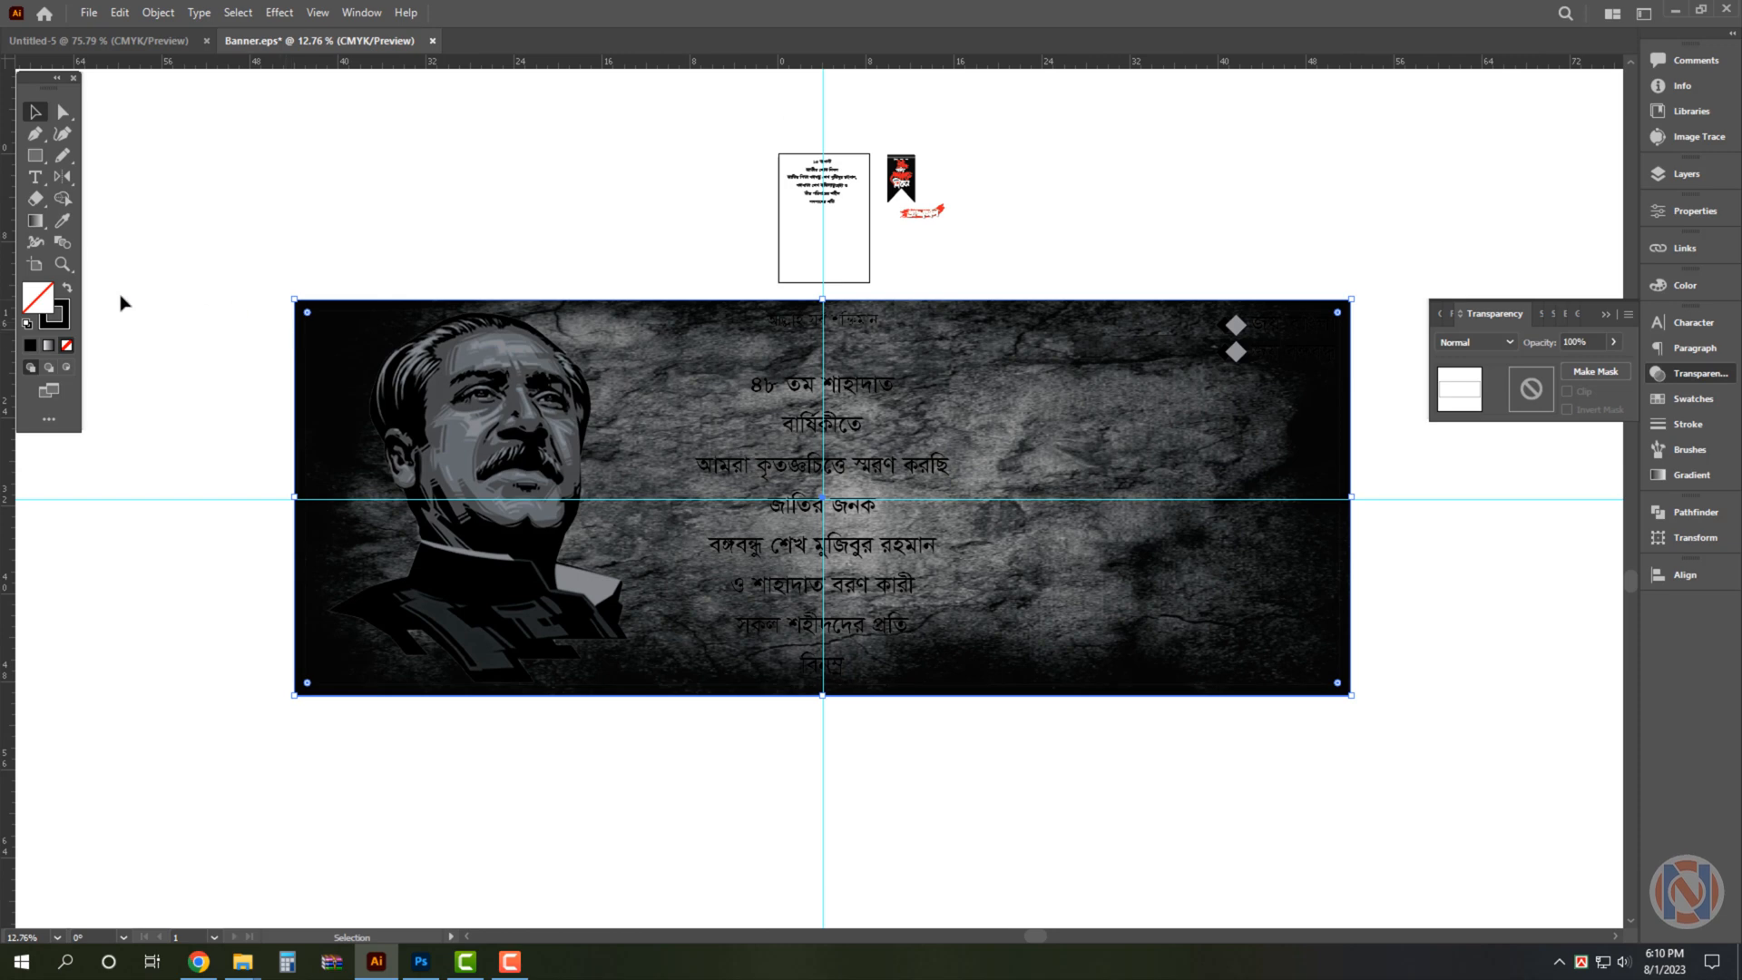
pyautogui.click(66, 288)
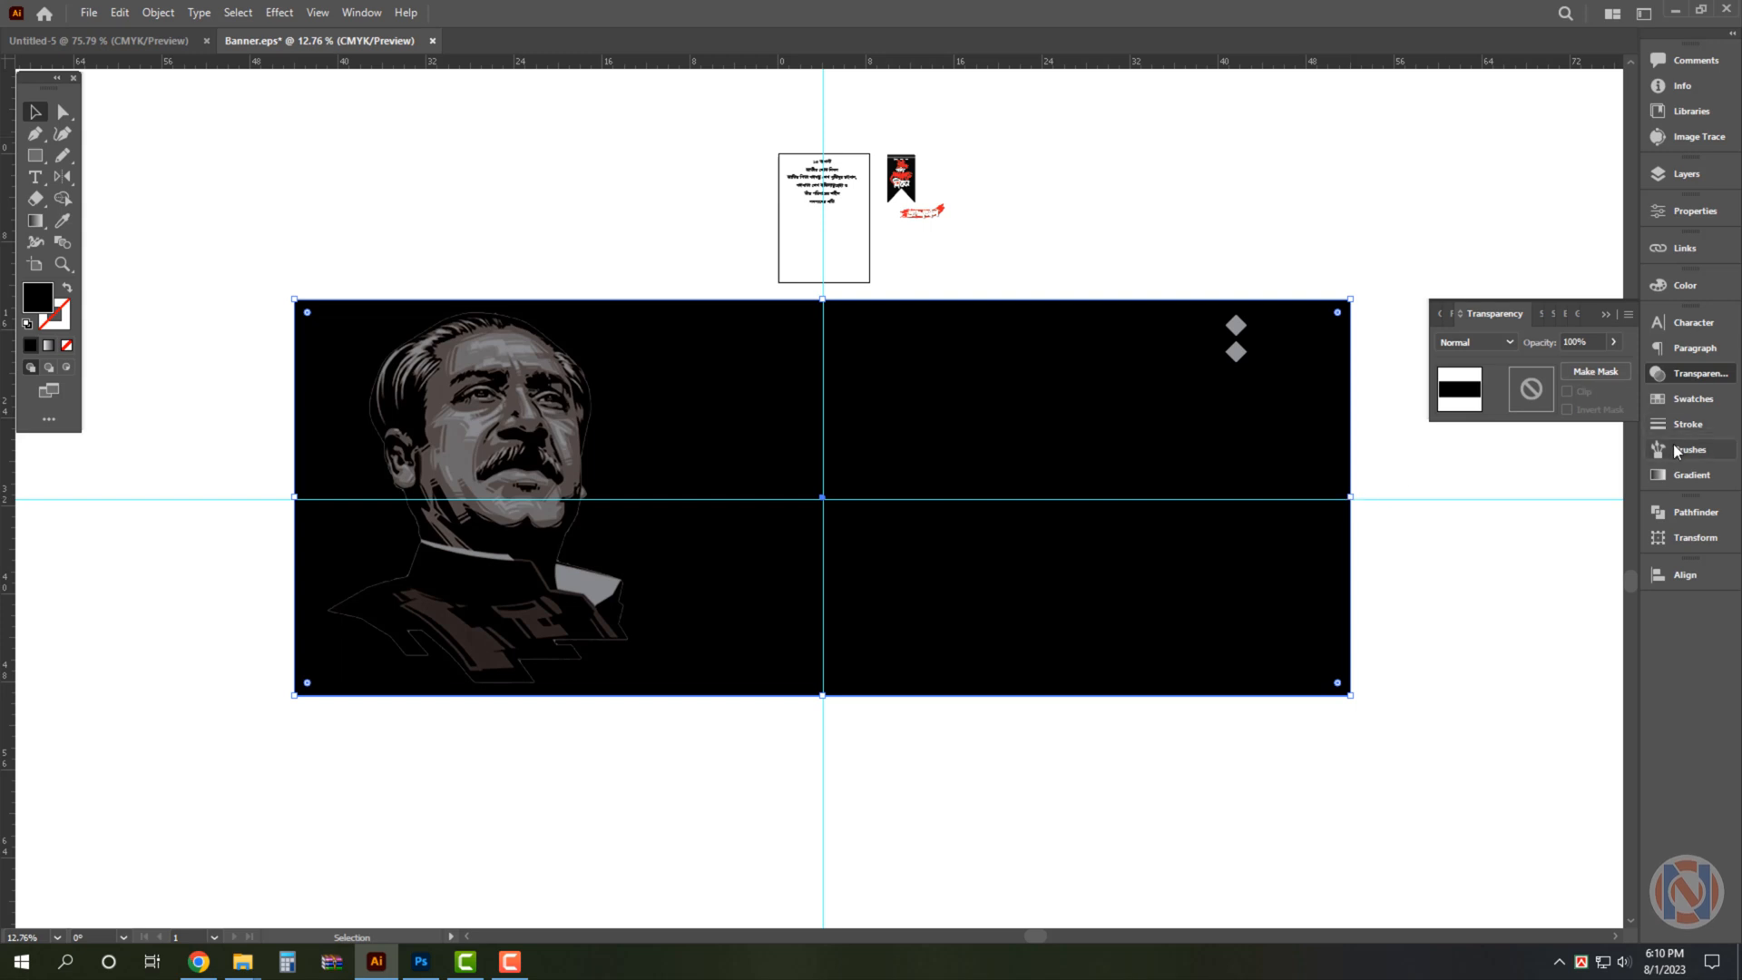
# Change the rectangle's fill to white and apply a linear white-to-black gradient at 0°.
pyautogui.click(1689, 289)
pyautogui.click(1456, 399)
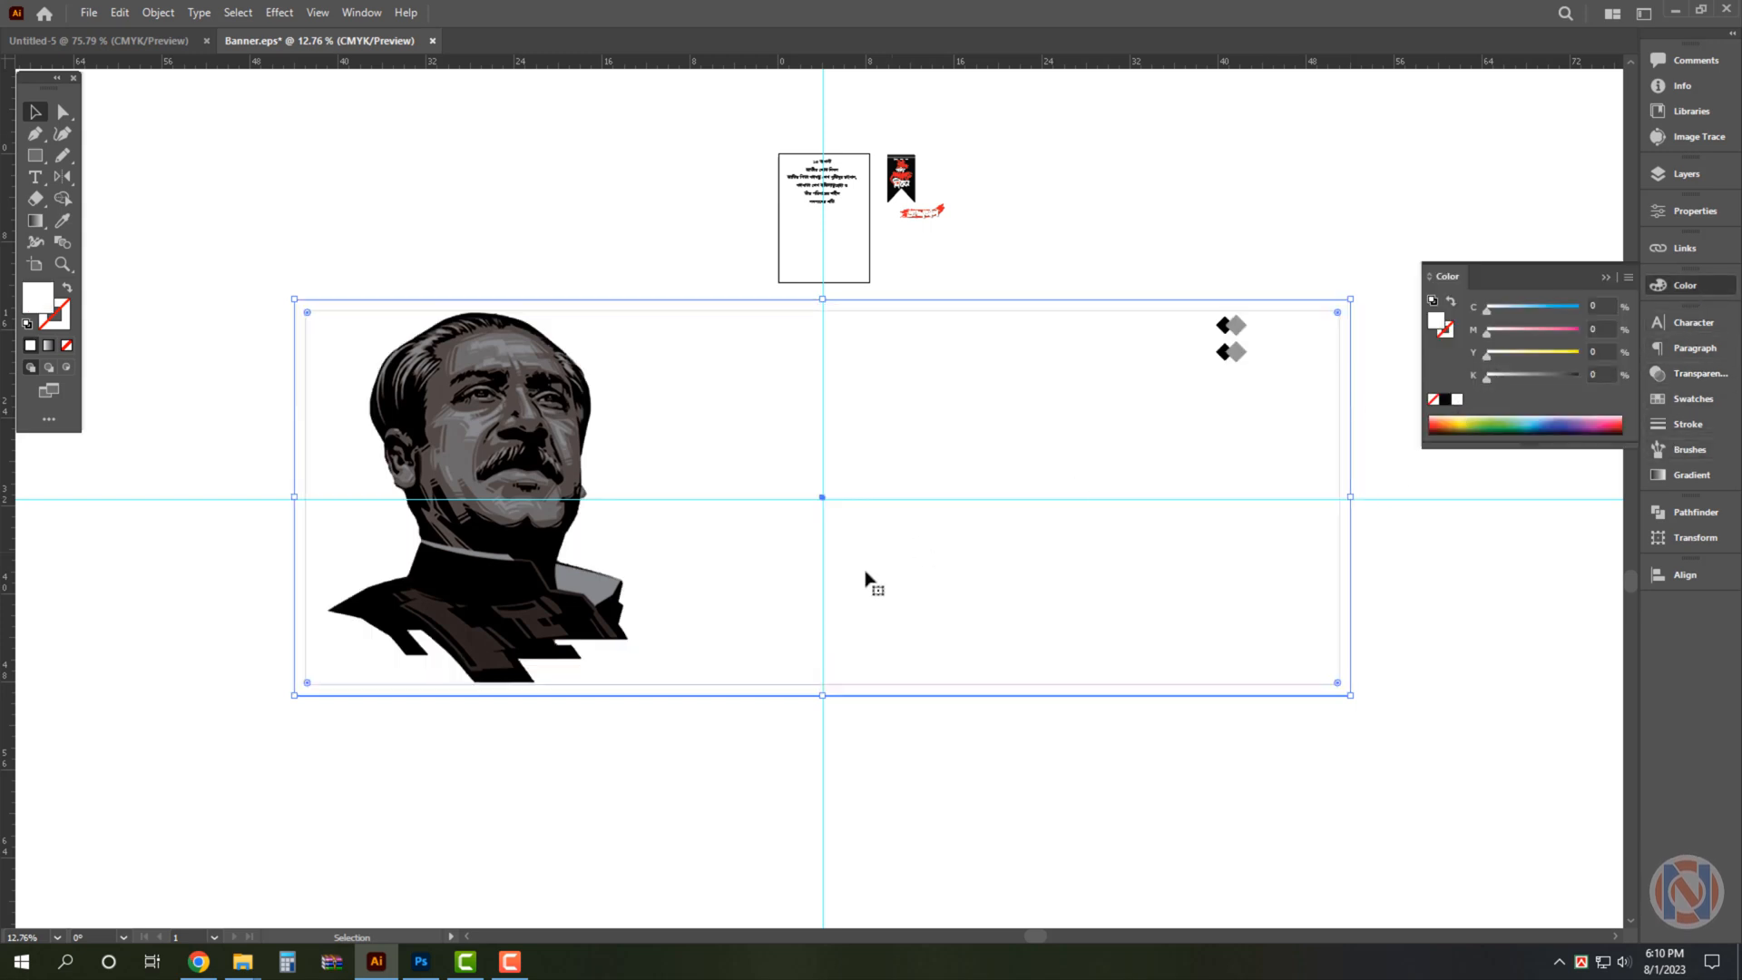
pyautogui.click(1721, 480)
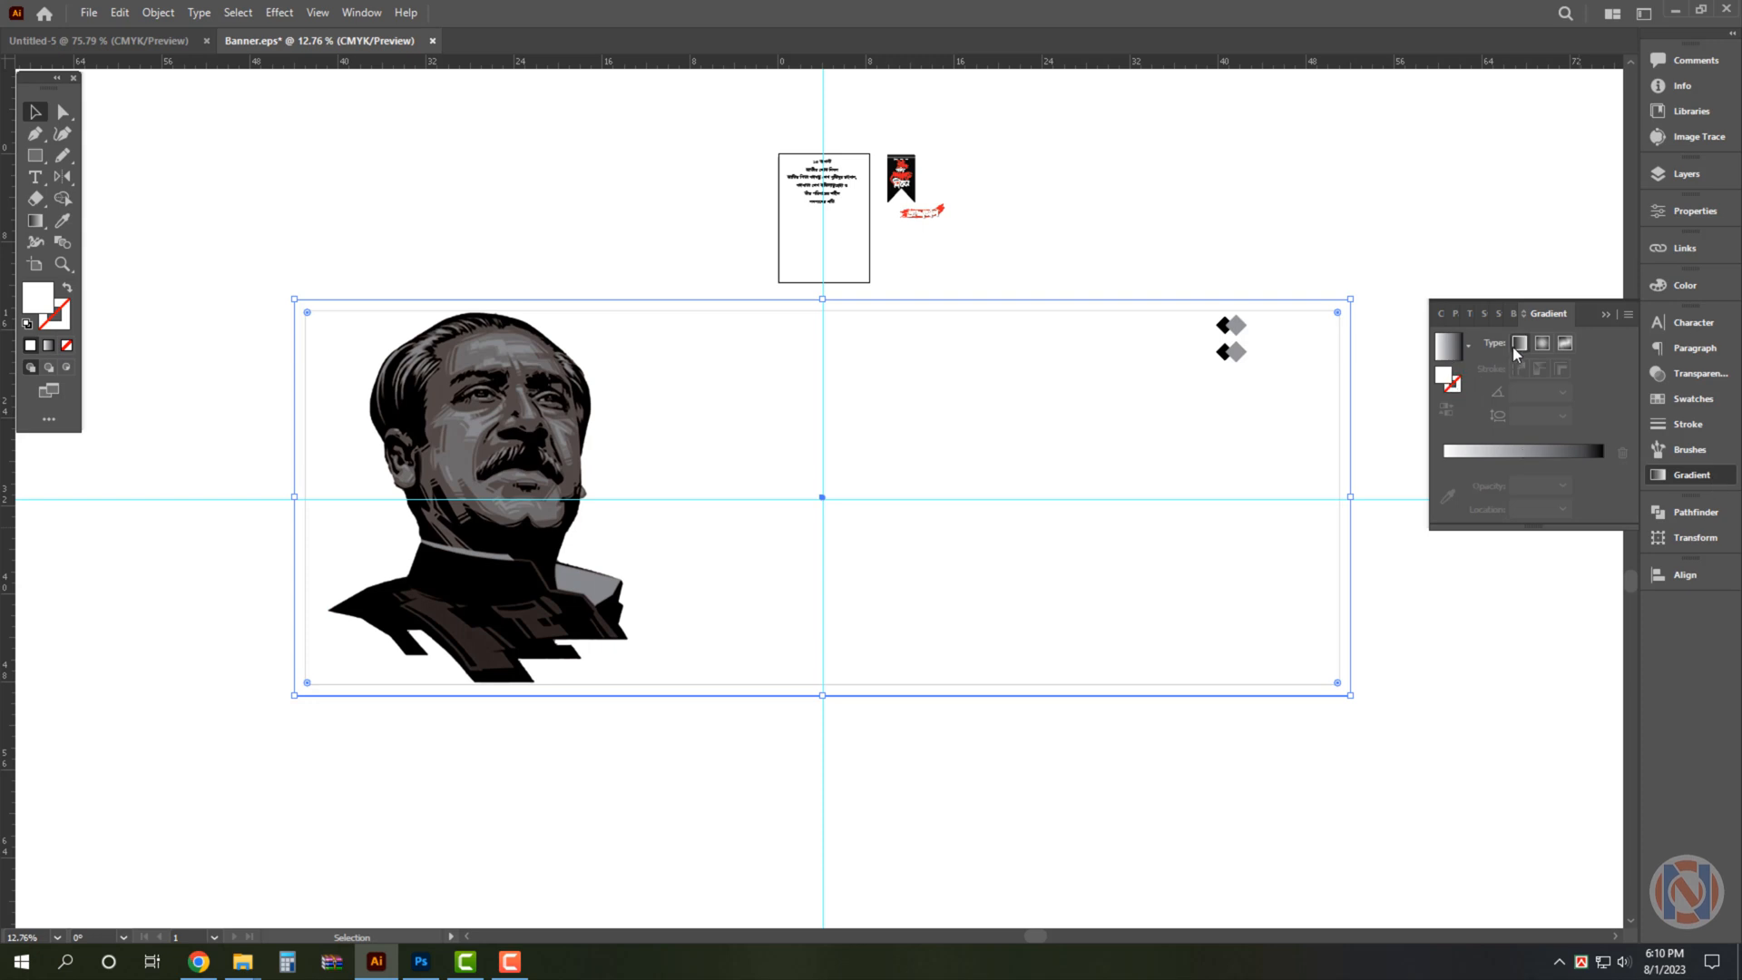
pyautogui.click(1518, 344)
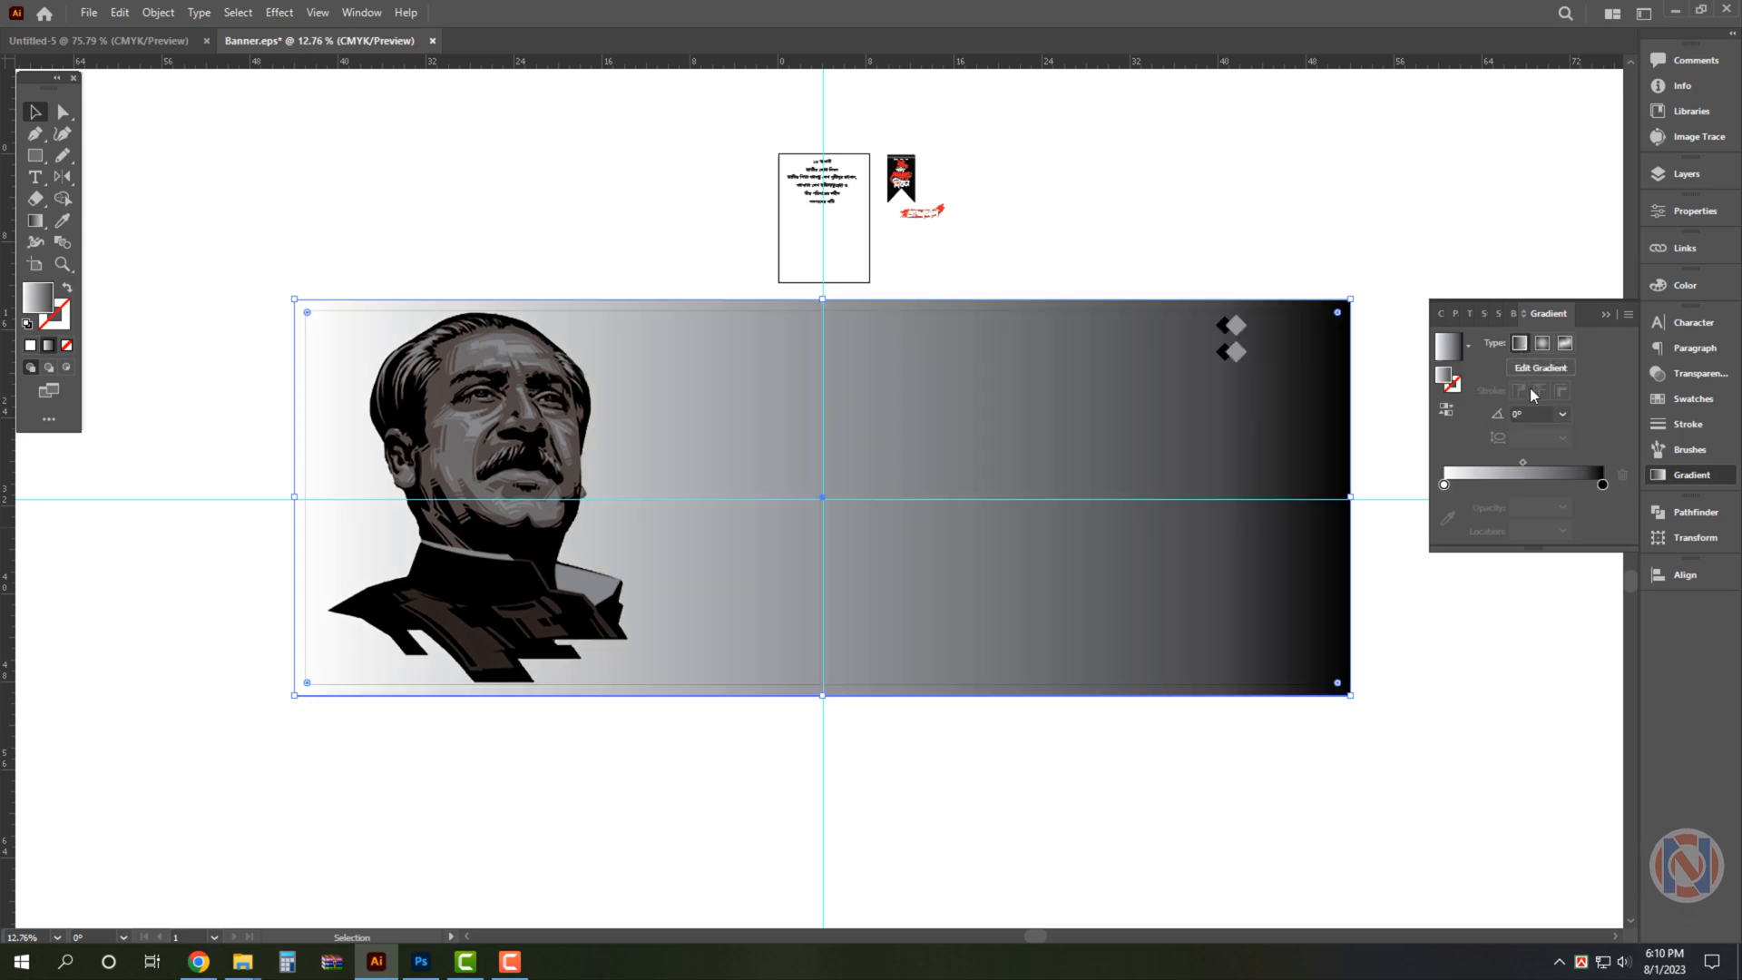
# Set the gradient's black end stop to 0% opacity and recolor its white start stop to C0 M0 Y0 K100.
pyautogui.click(1602, 484)
pyautogui.write('0')
pyautogui.press('Return')
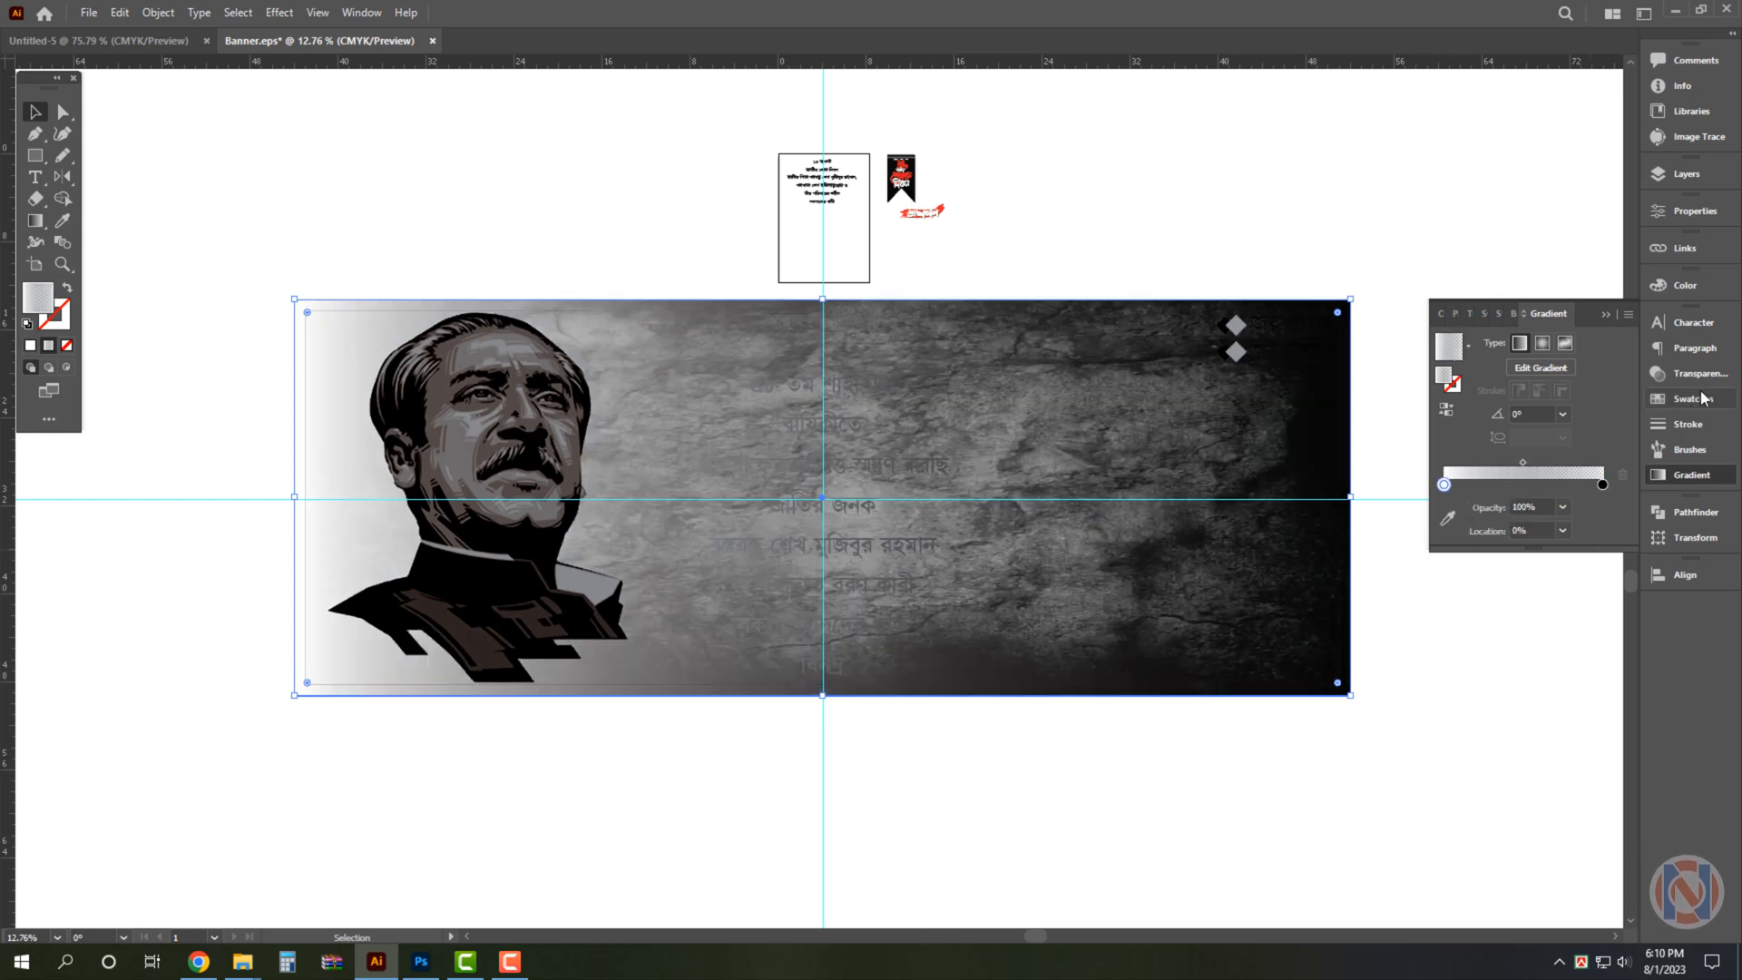
pyautogui.click(1678, 285)
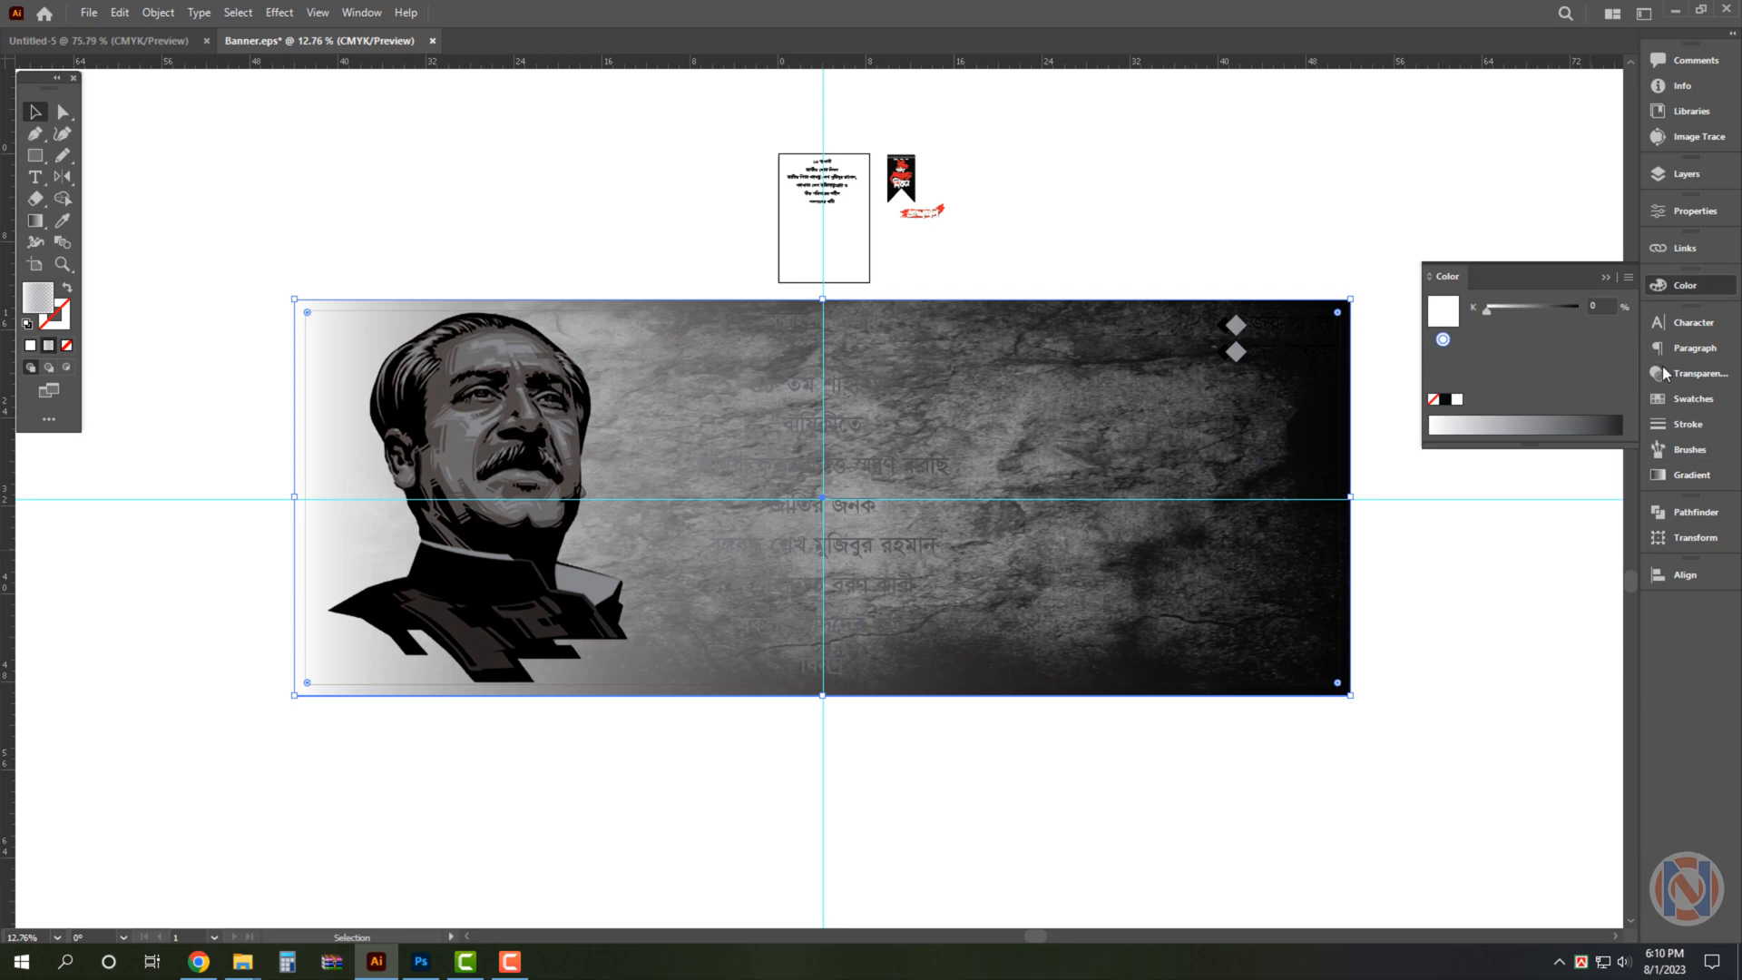
pyautogui.click(1622, 278)
pyautogui.click(1558, 361)
pyautogui.click(1549, 376)
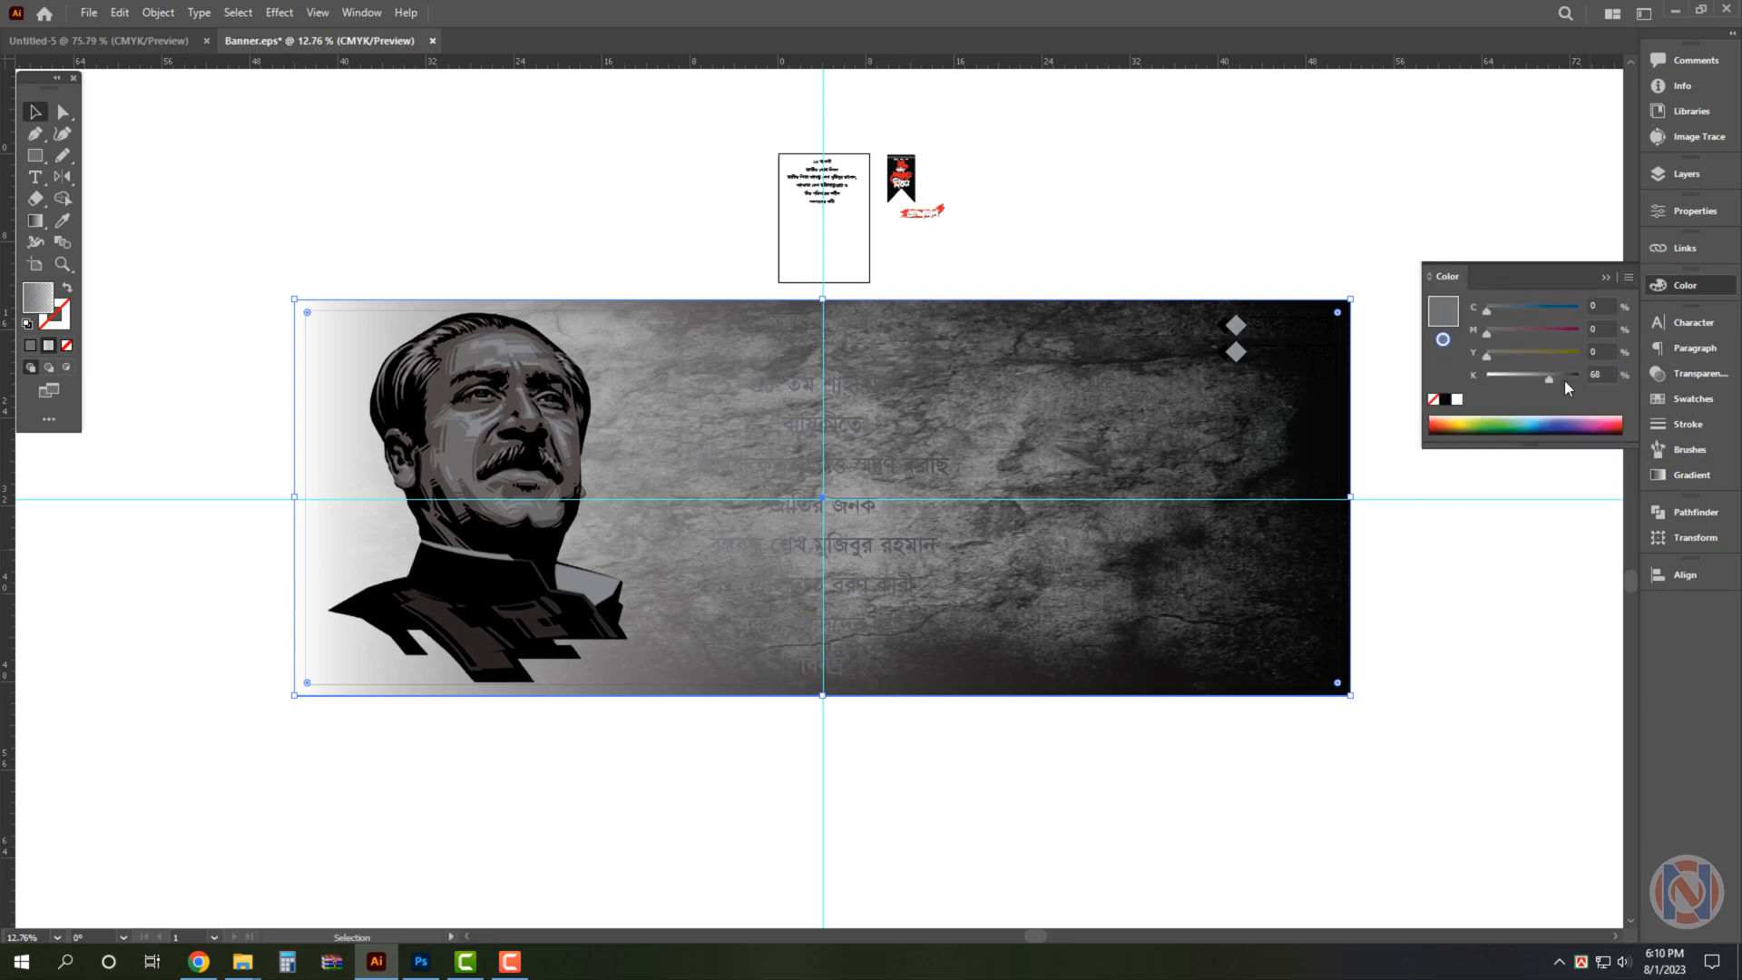
pyautogui.moveTo(1564, 381); pyautogui.dragTo(1601, 375)
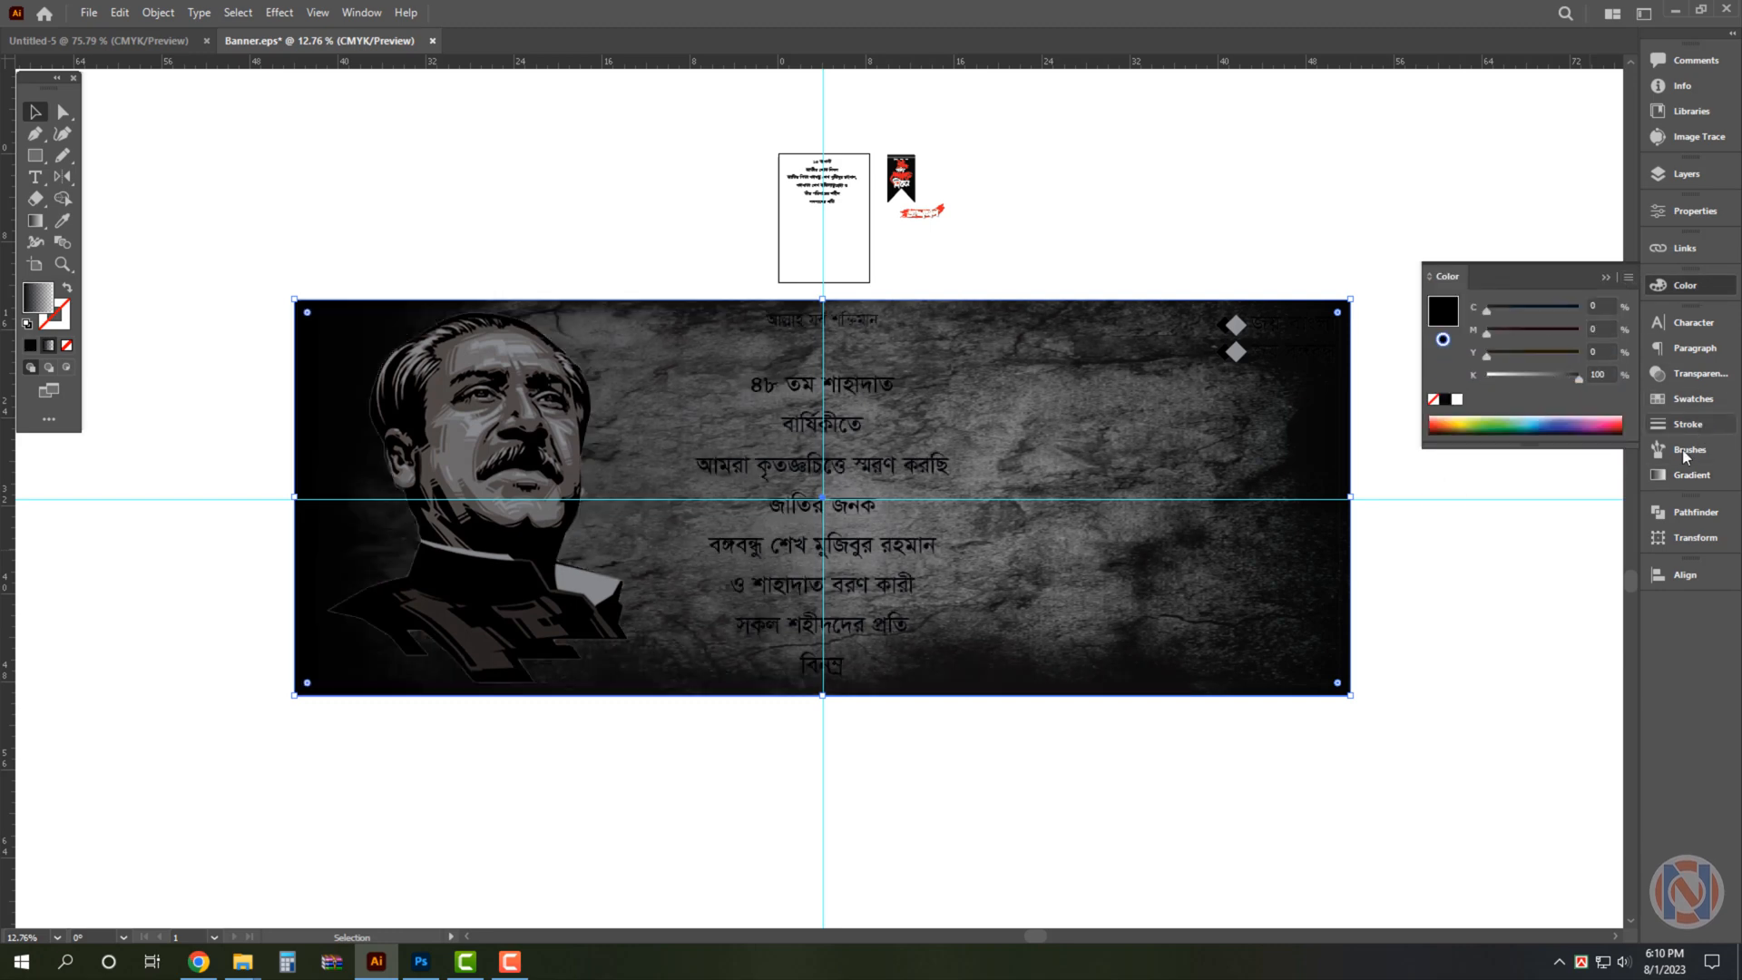
# Lock the black-to-transparent gradient rectangle over the banner background.
pyautogui.click(1260, 187)
pyautogui.hotkey('ctrl', 'alt', '2')
pyautogui.click(1092, 427)
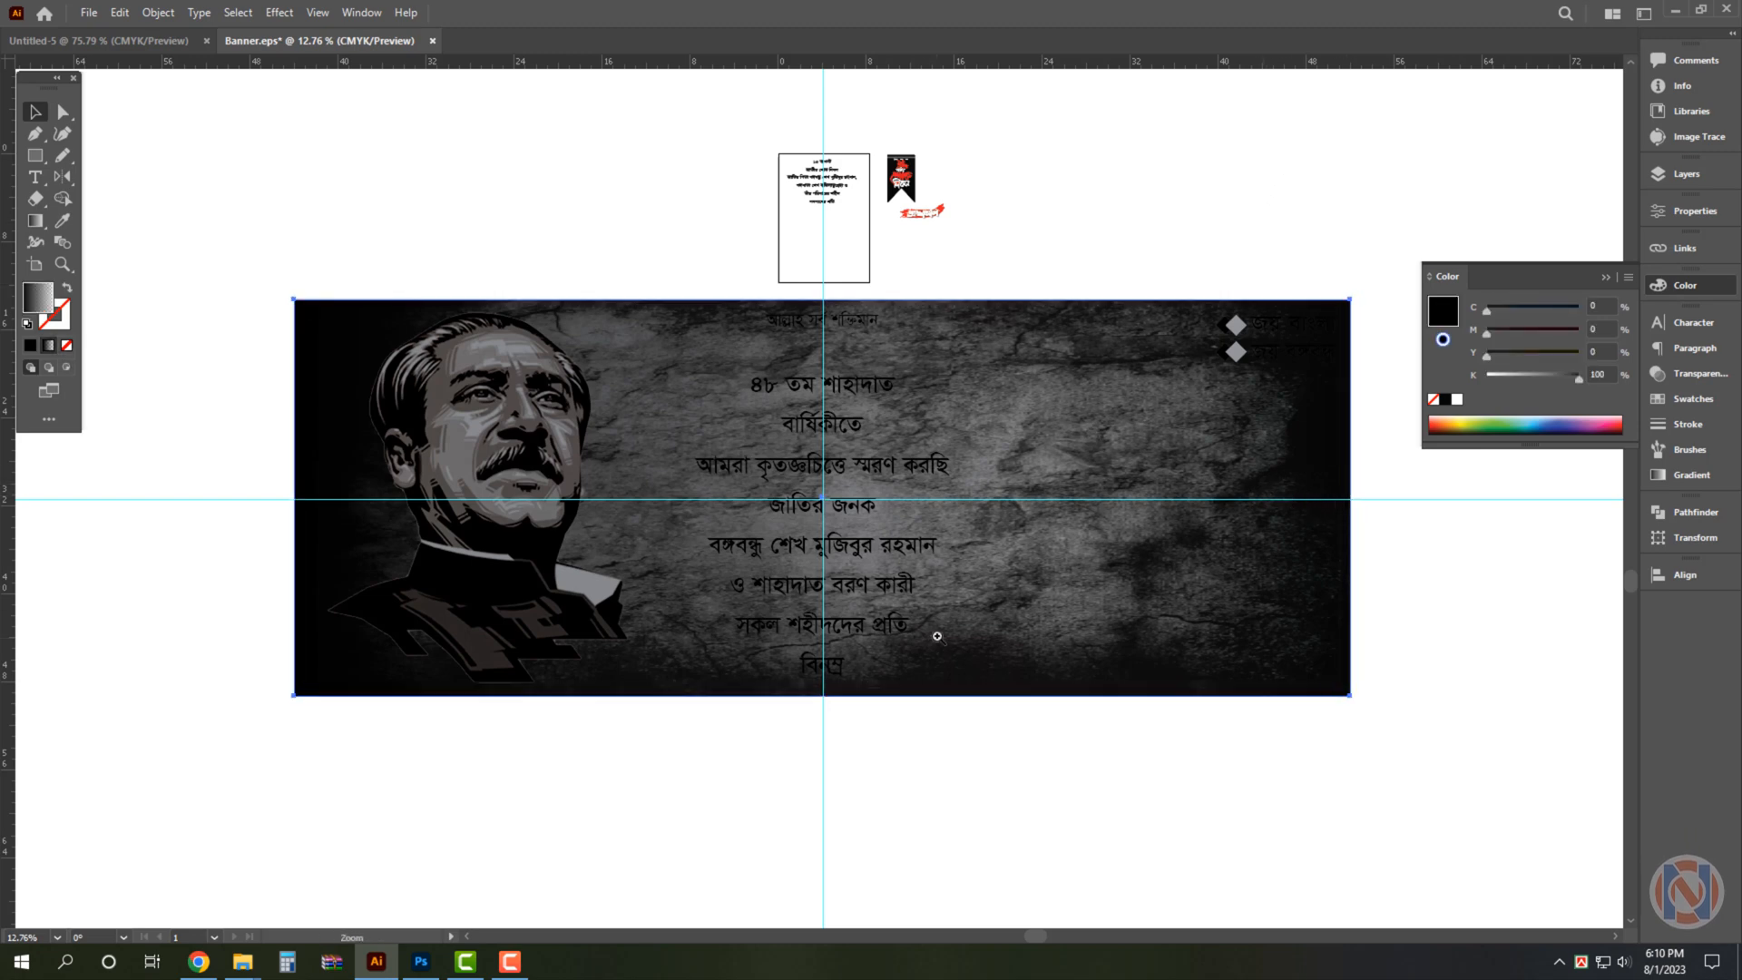
pyautogui.scroll(1, 932, 634)
pyautogui.moveTo(1147, 160); pyautogui.dragTo(1221, 373)
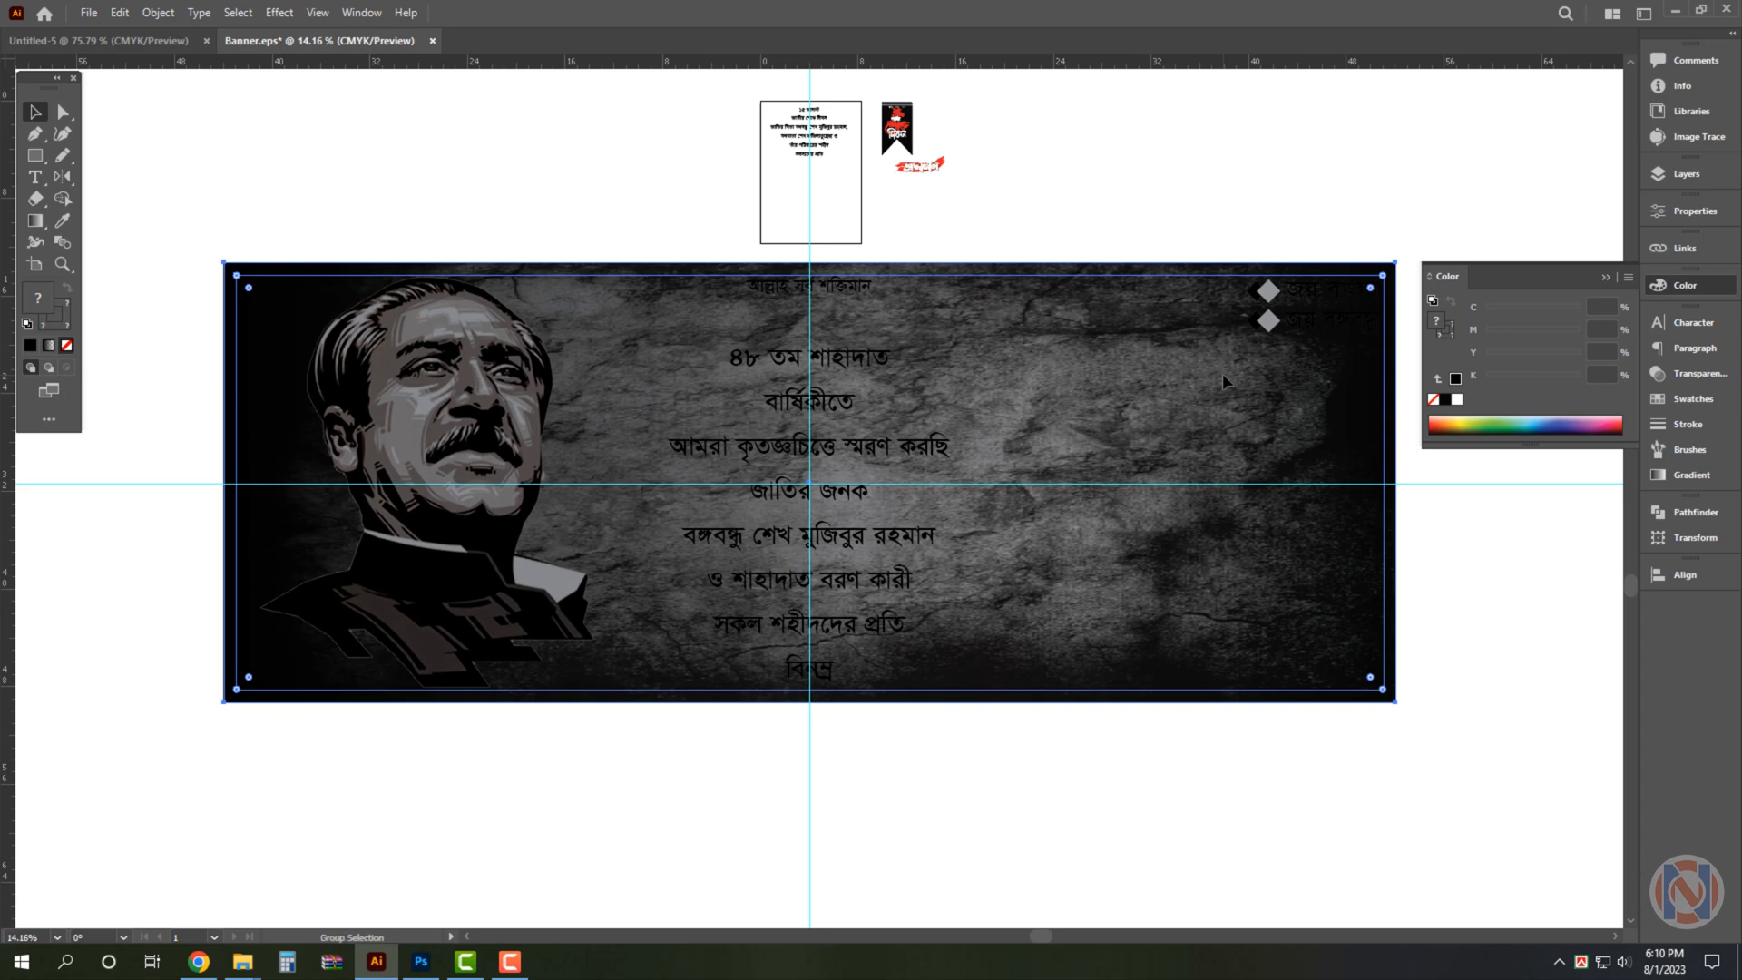
pyautogui.click(1139, 221)
pyautogui.click(1175, 332)
pyautogui.hotkey('ctrl', '2')
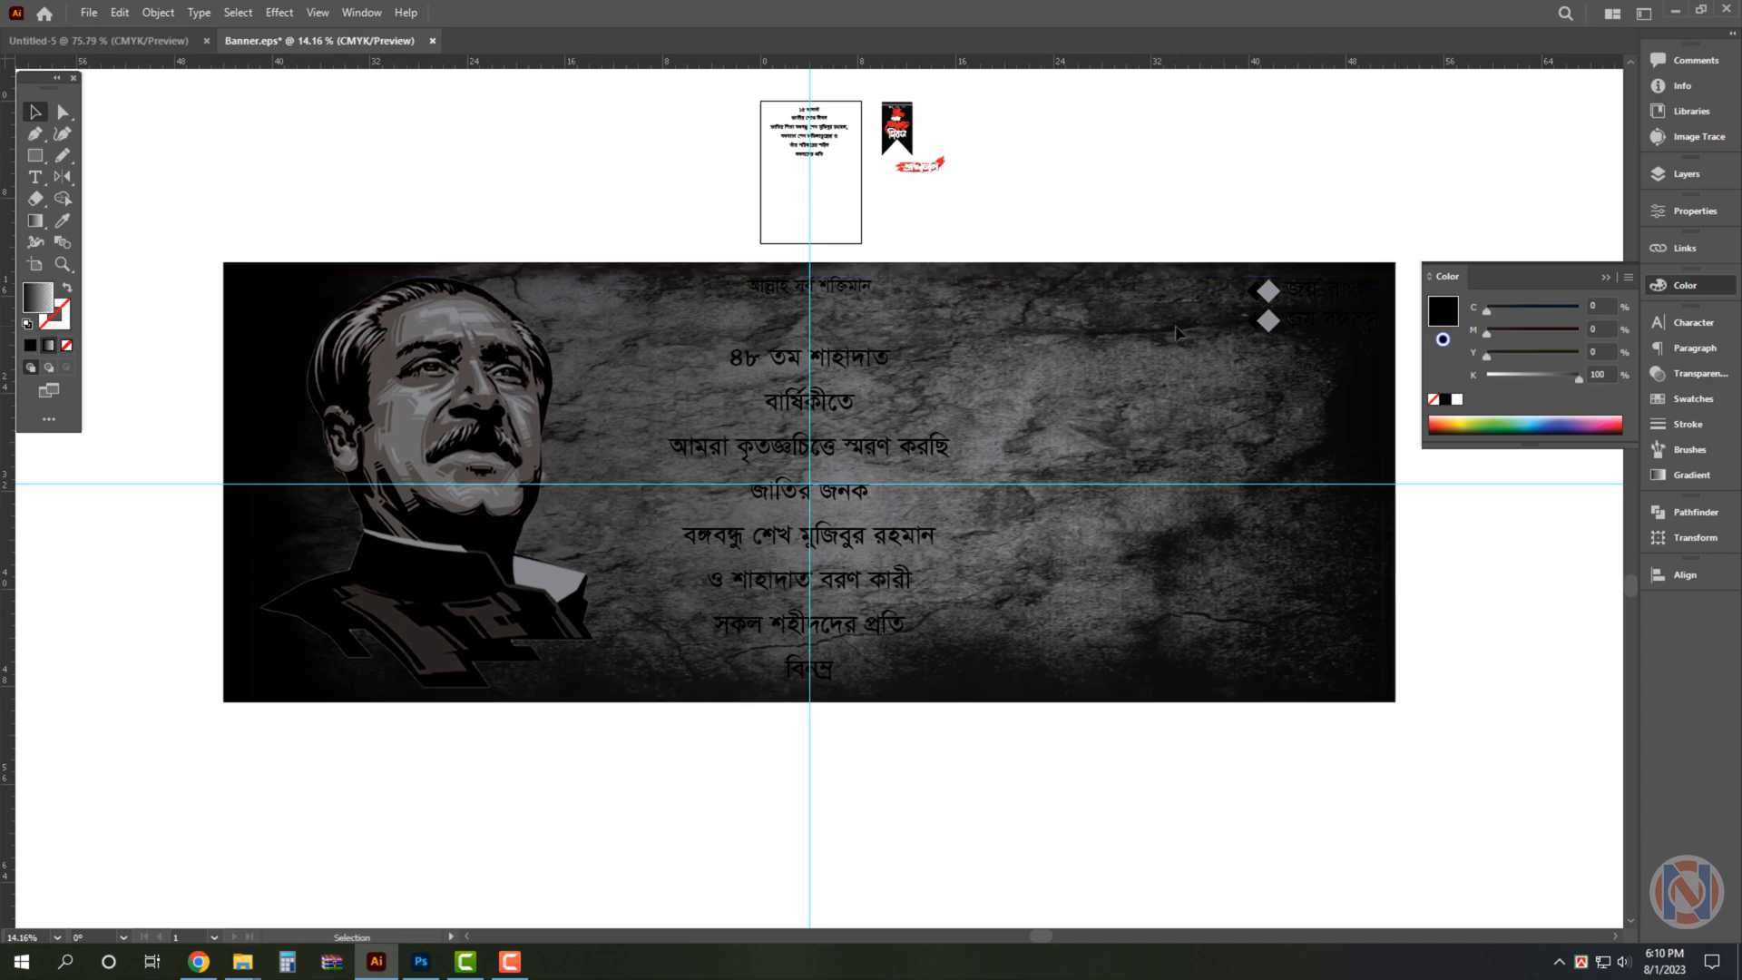
# Fill the heading আল্লাহ সর্ব শক্তিমান and the slogans জয় বাংলা and জয় বঙ্গবন্ধু with white.
pyautogui.click(866, 298)
pyautogui.keyDown('shift'); pyautogui.click(1352, 323); pyautogui.keyUp('shift')
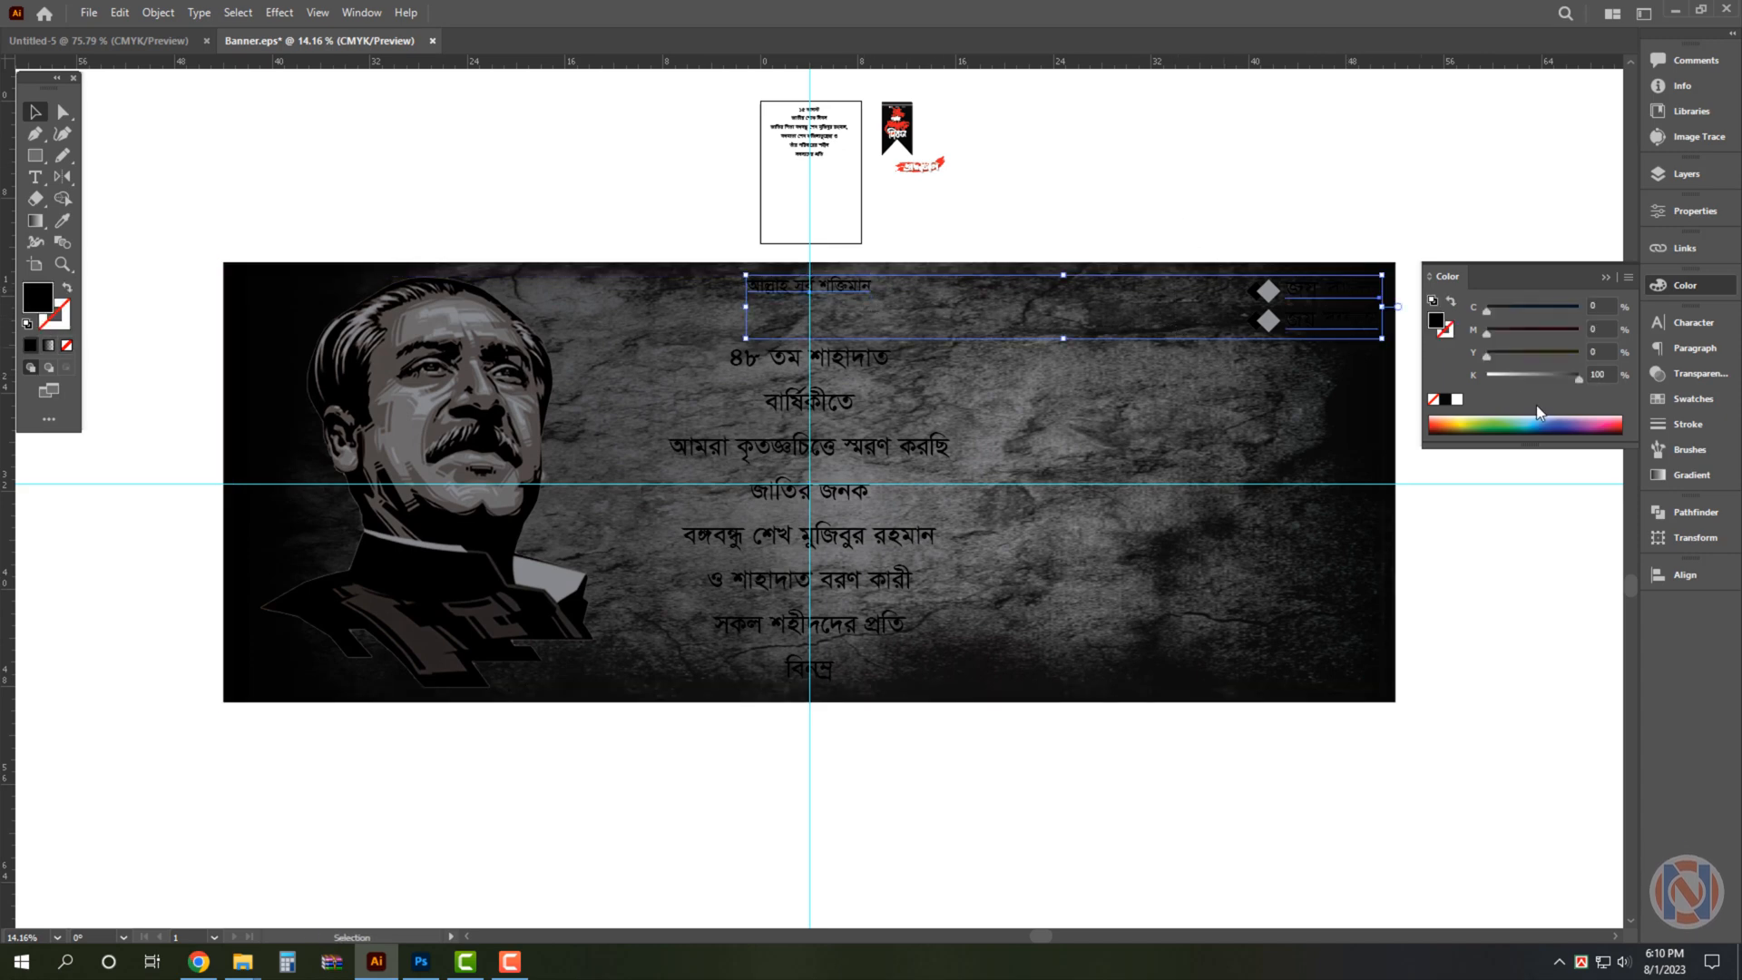
pyautogui.click(1456, 399)
pyautogui.click(1337, 161)
# Fill the black diamonds beside the two slogans with white and deselect them.
pyautogui.hotkey('ctrl', 'alt', '2')
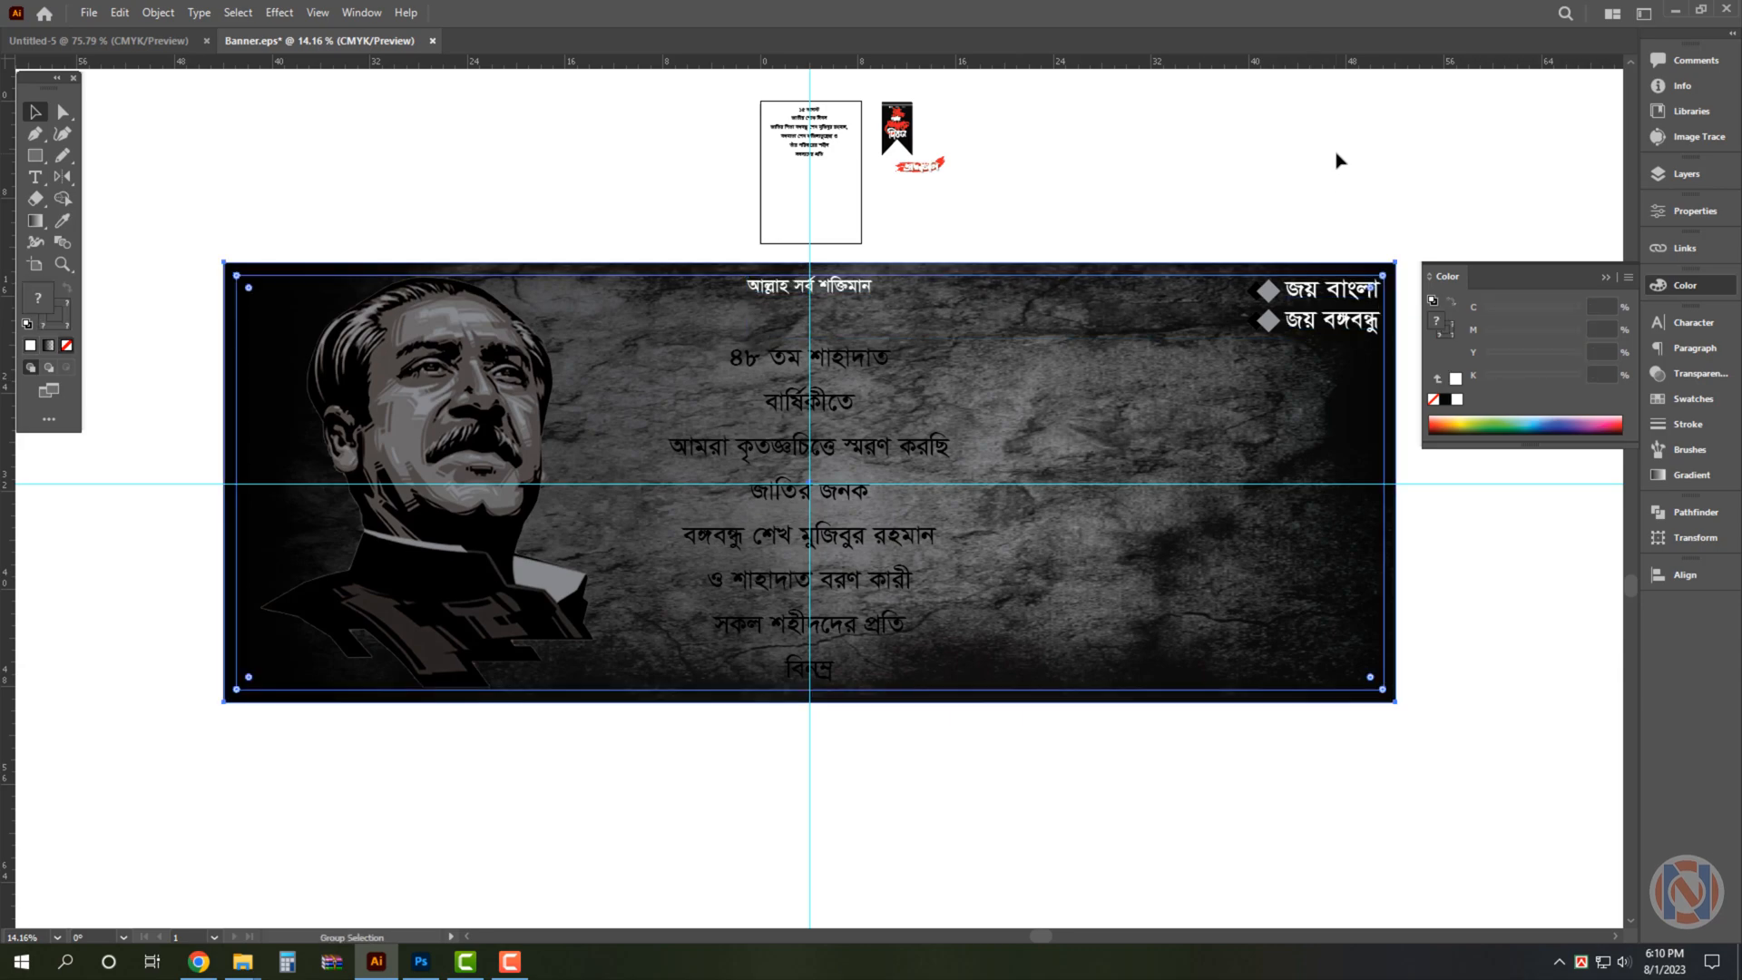
pyautogui.scroll(3, 1297, 272)
pyautogui.hscroll(3, 939, 234)
pyautogui.click(939, 234)
pyautogui.scroll(1, 943, 246)
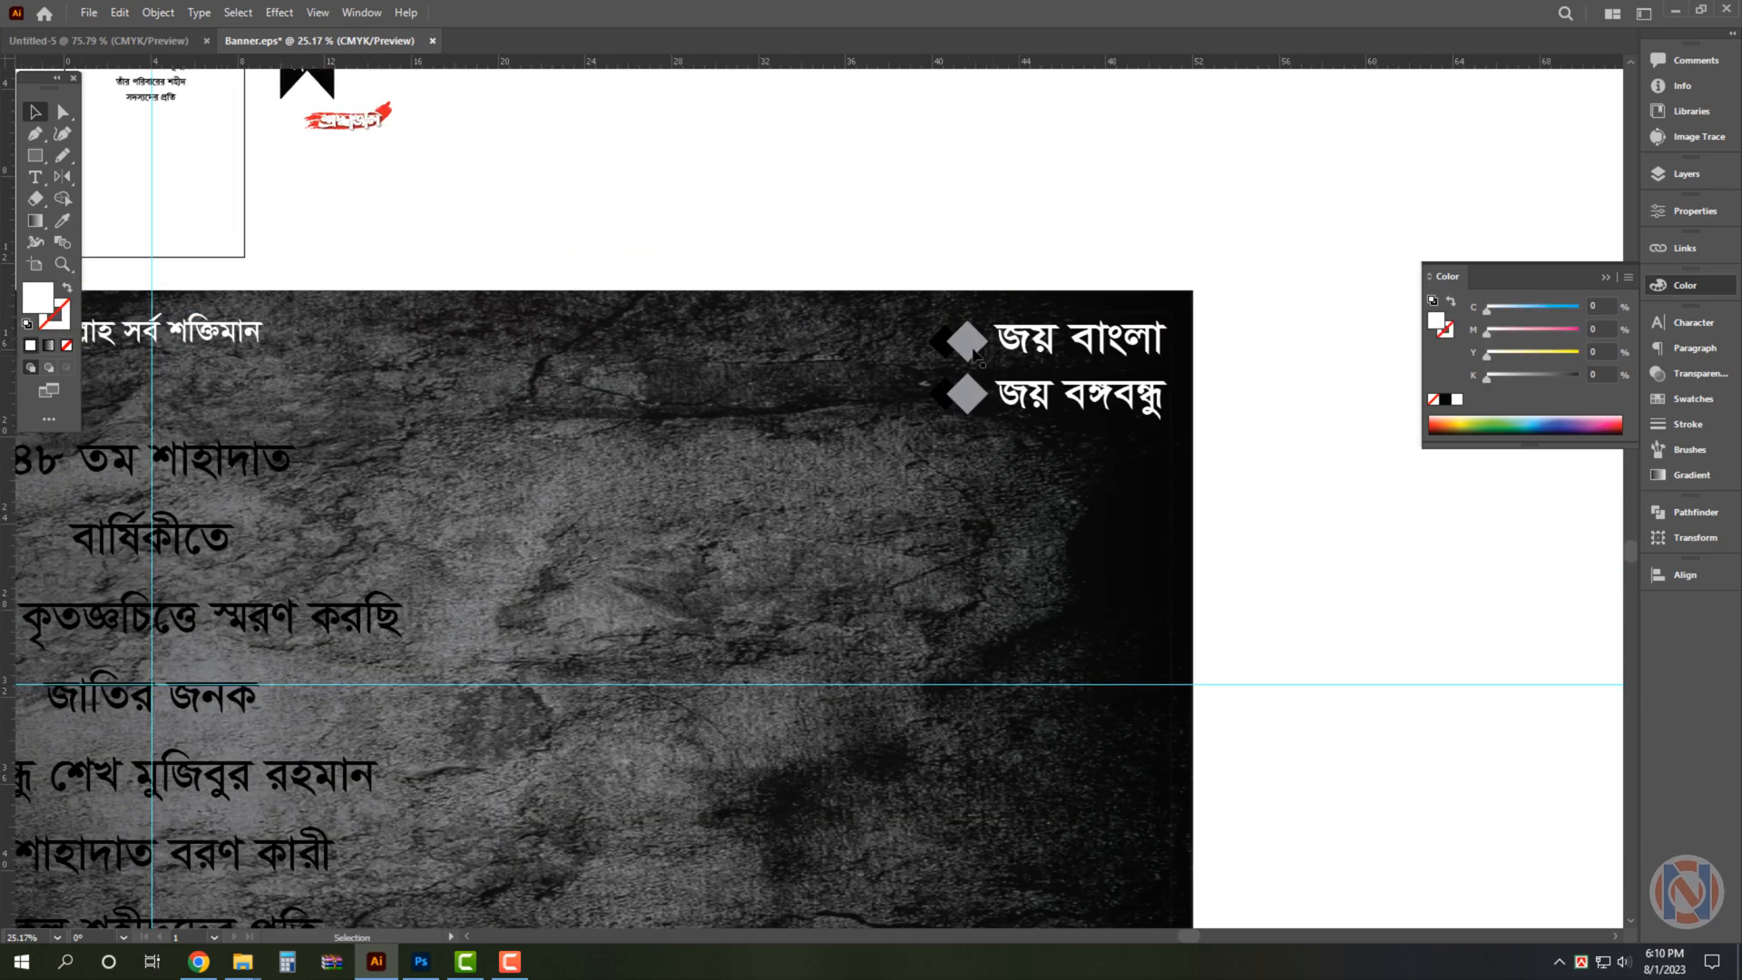
pyautogui.click(939, 347)
pyautogui.click(1042, 221)
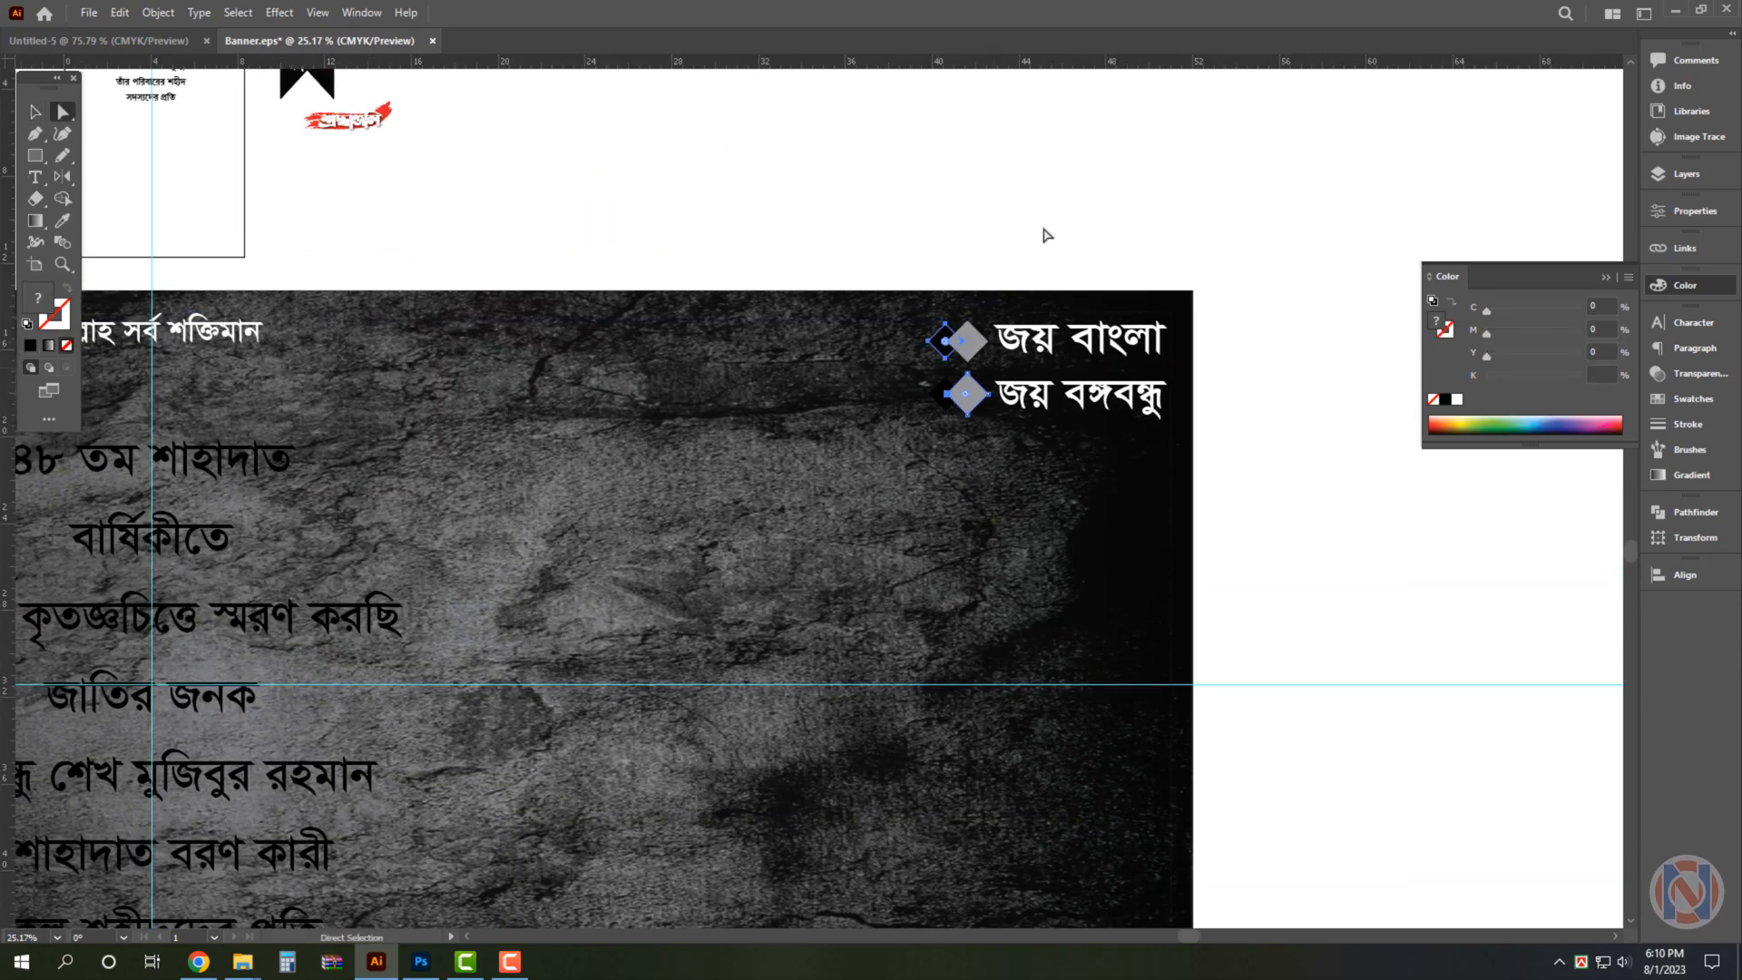
pyautogui.click(964, 338)
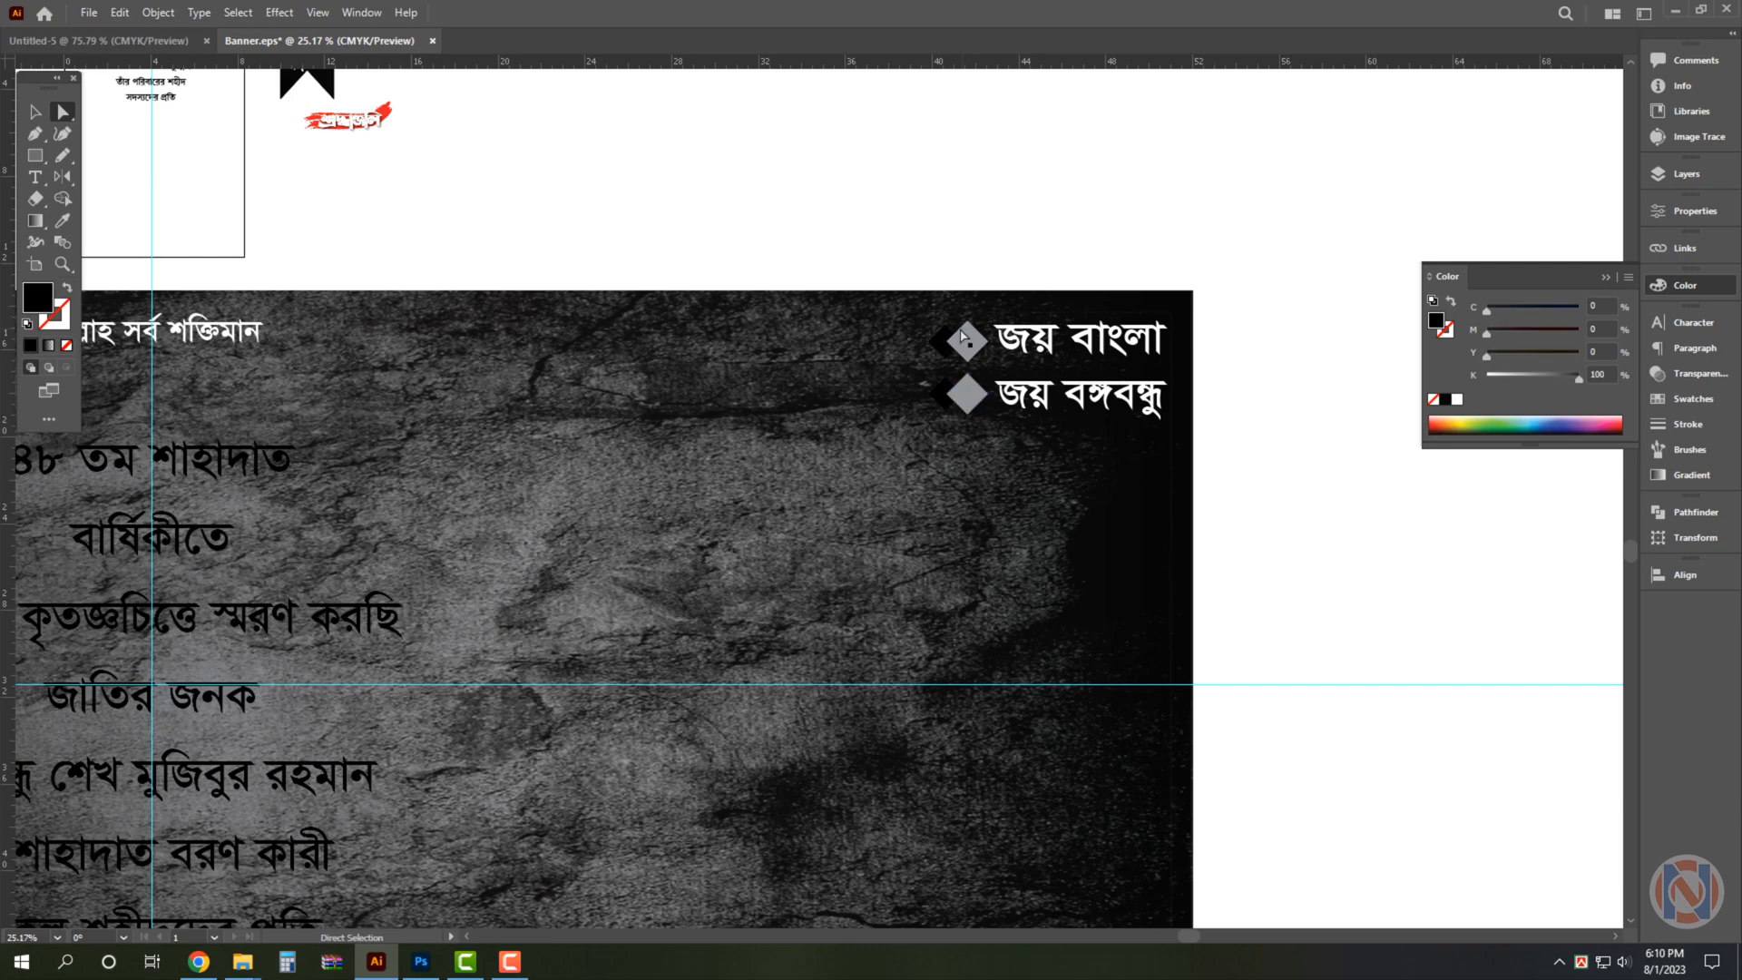
pyautogui.click(1456, 399)
pyautogui.press('v')
pyautogui.click(1126, 109)
pyautogui.moveTo(1170, 186); pyautogui.dragTo(988, 272)
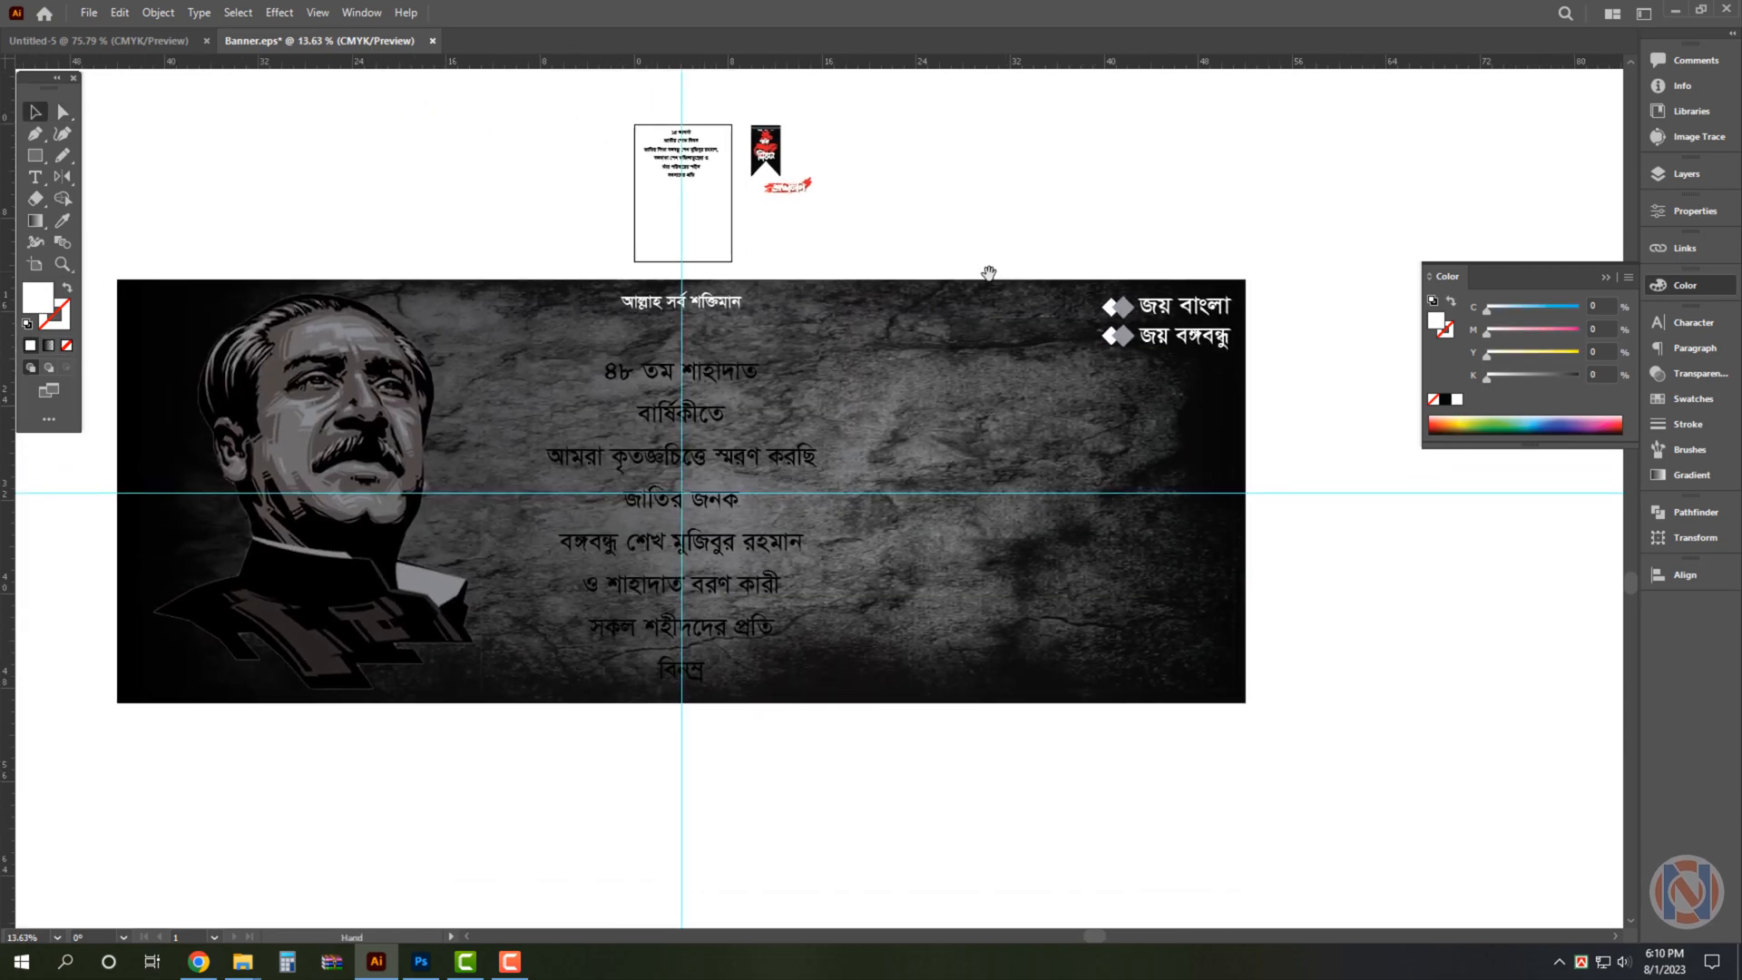
# Make a solid black strip along the banner's bottom edge from a shortened copy of the gradient rectangle pasted in front.
pyautogui.scroll(2, 669, 394)
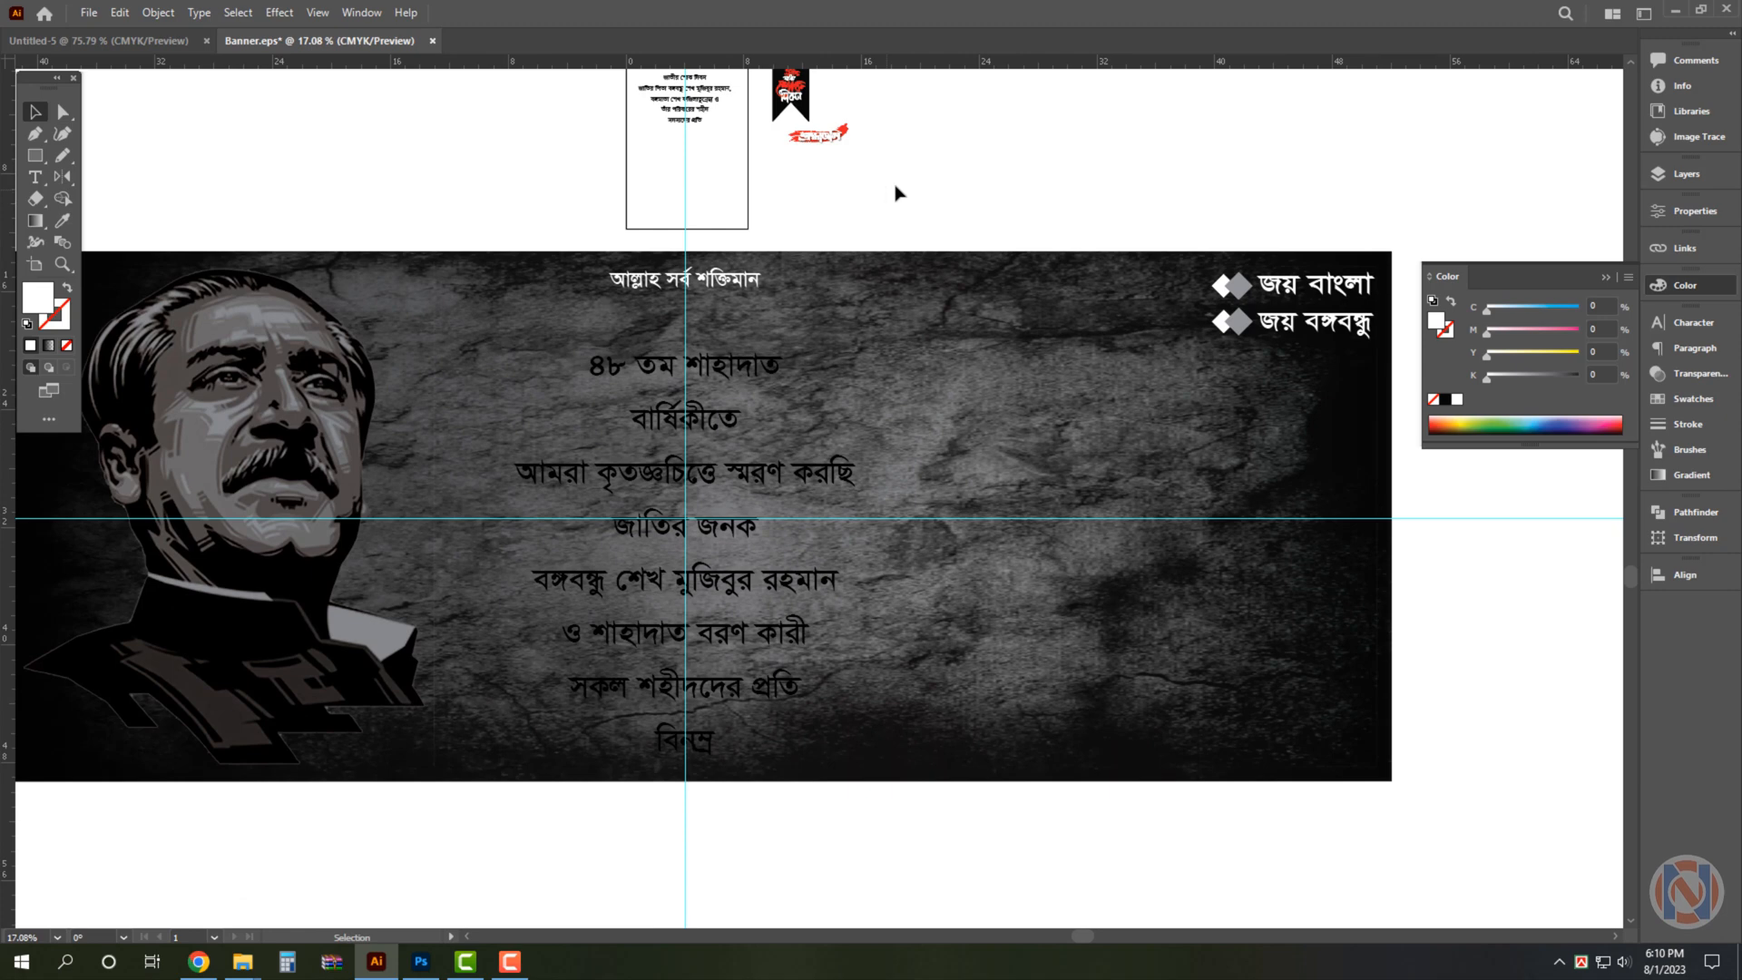
pyautogui.scroll(-2, 957, 283)
pyautogui.hotkey('ctrl', 'c')
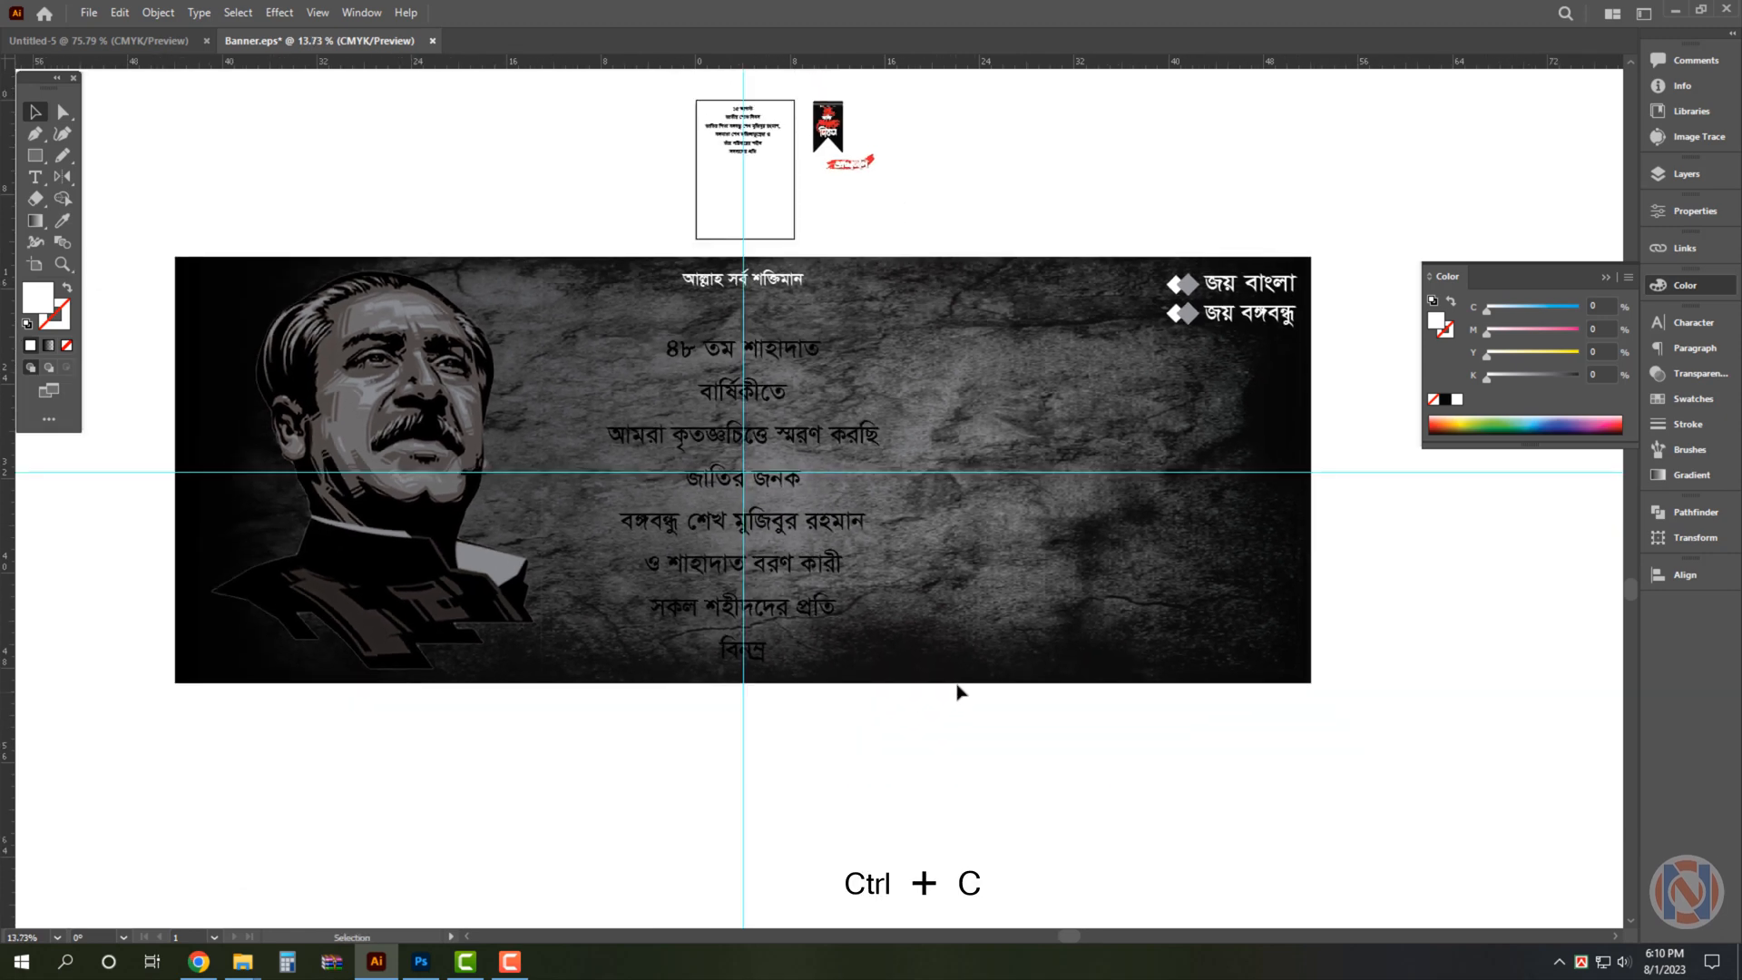
pyautogui.hotkey('ctrl', 'f')
pyautogui.click(1041, 745)
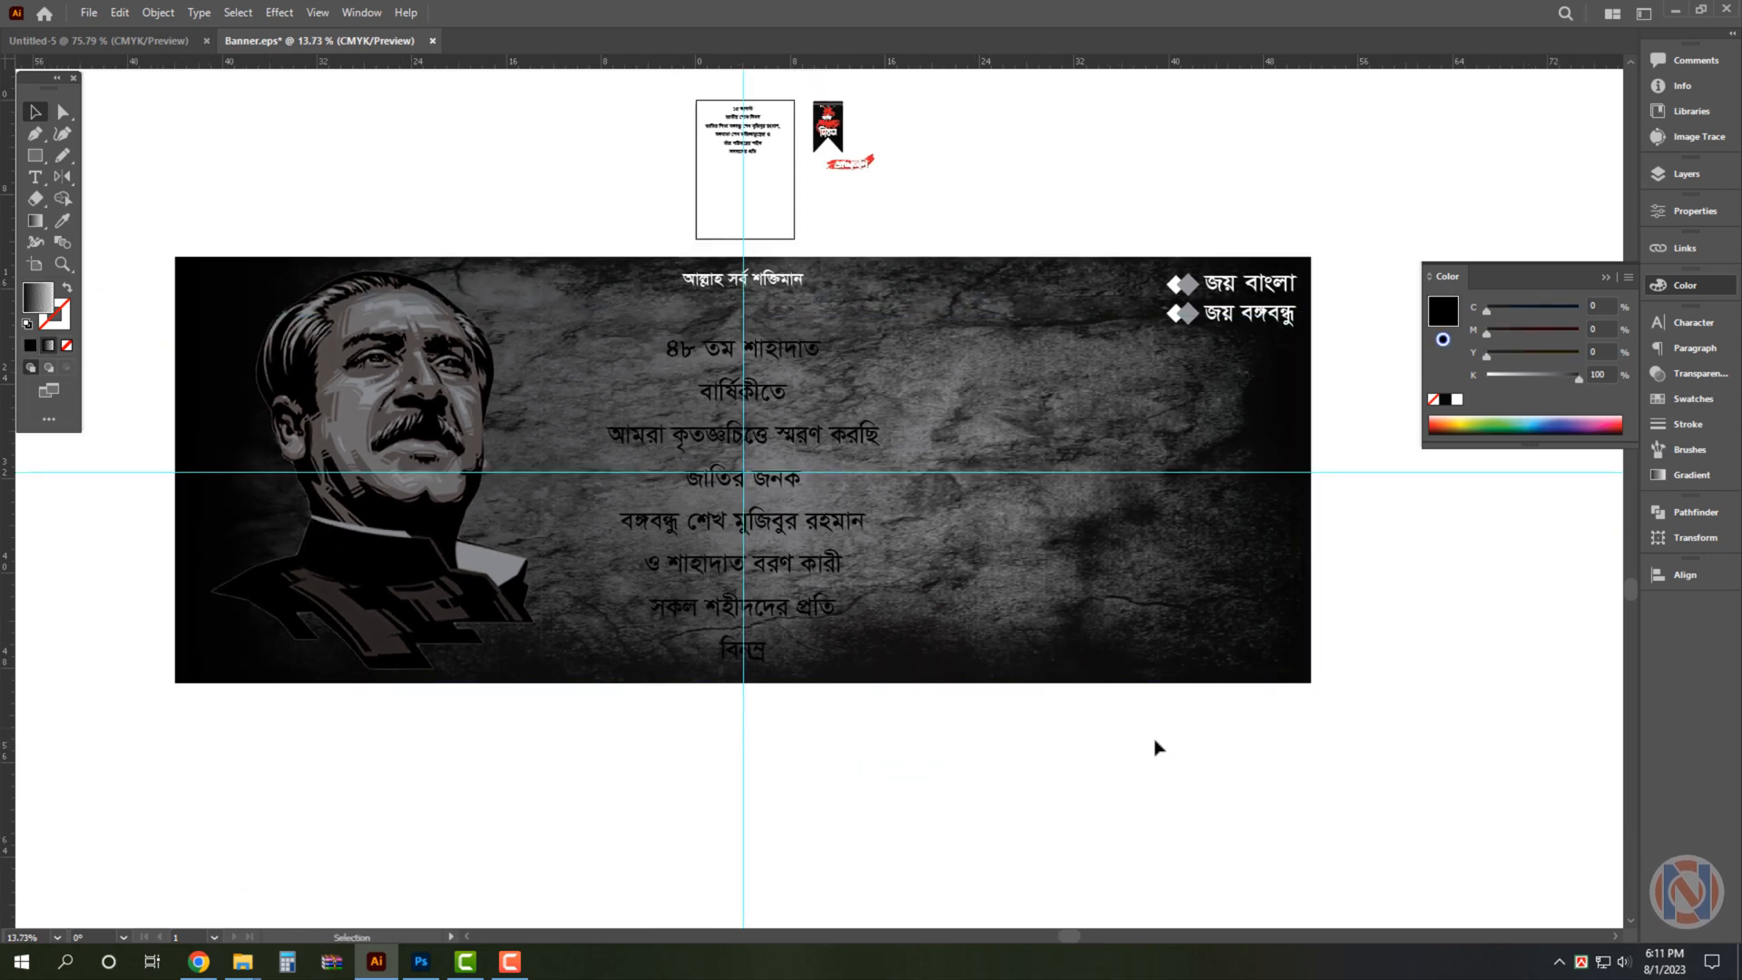
pyautogui.click(1112, 668)
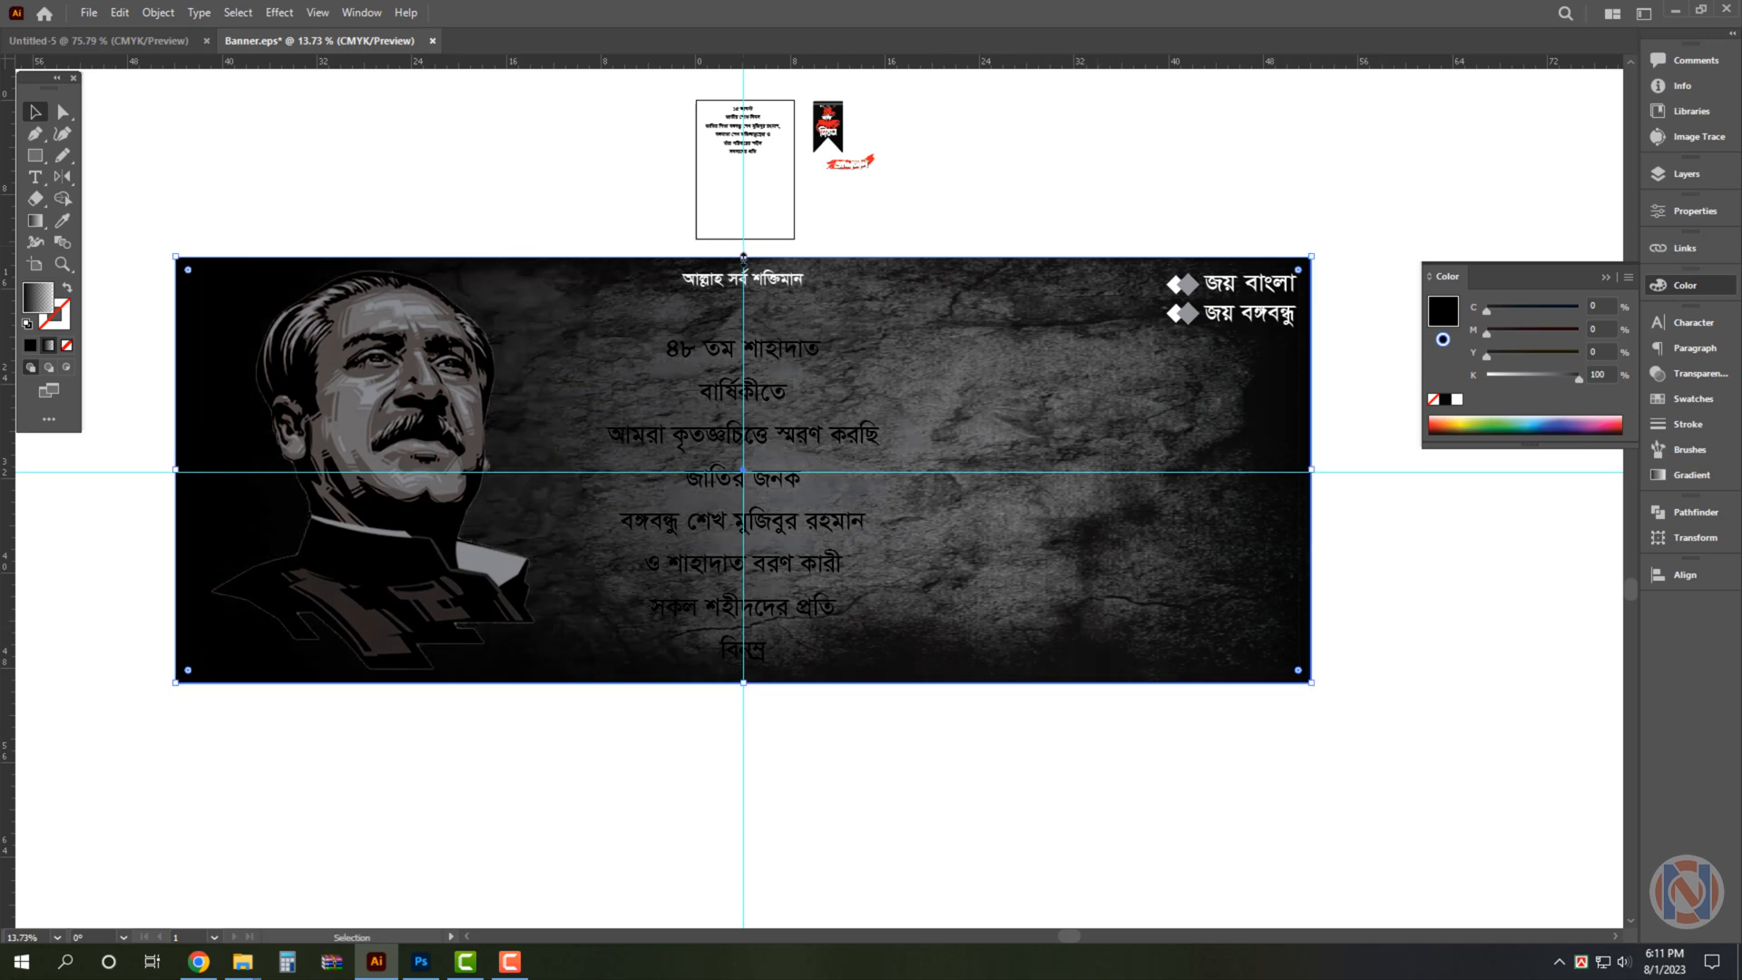
pyautogui.moveTo(744, 252); pyautogui.dragTo(738, 614)
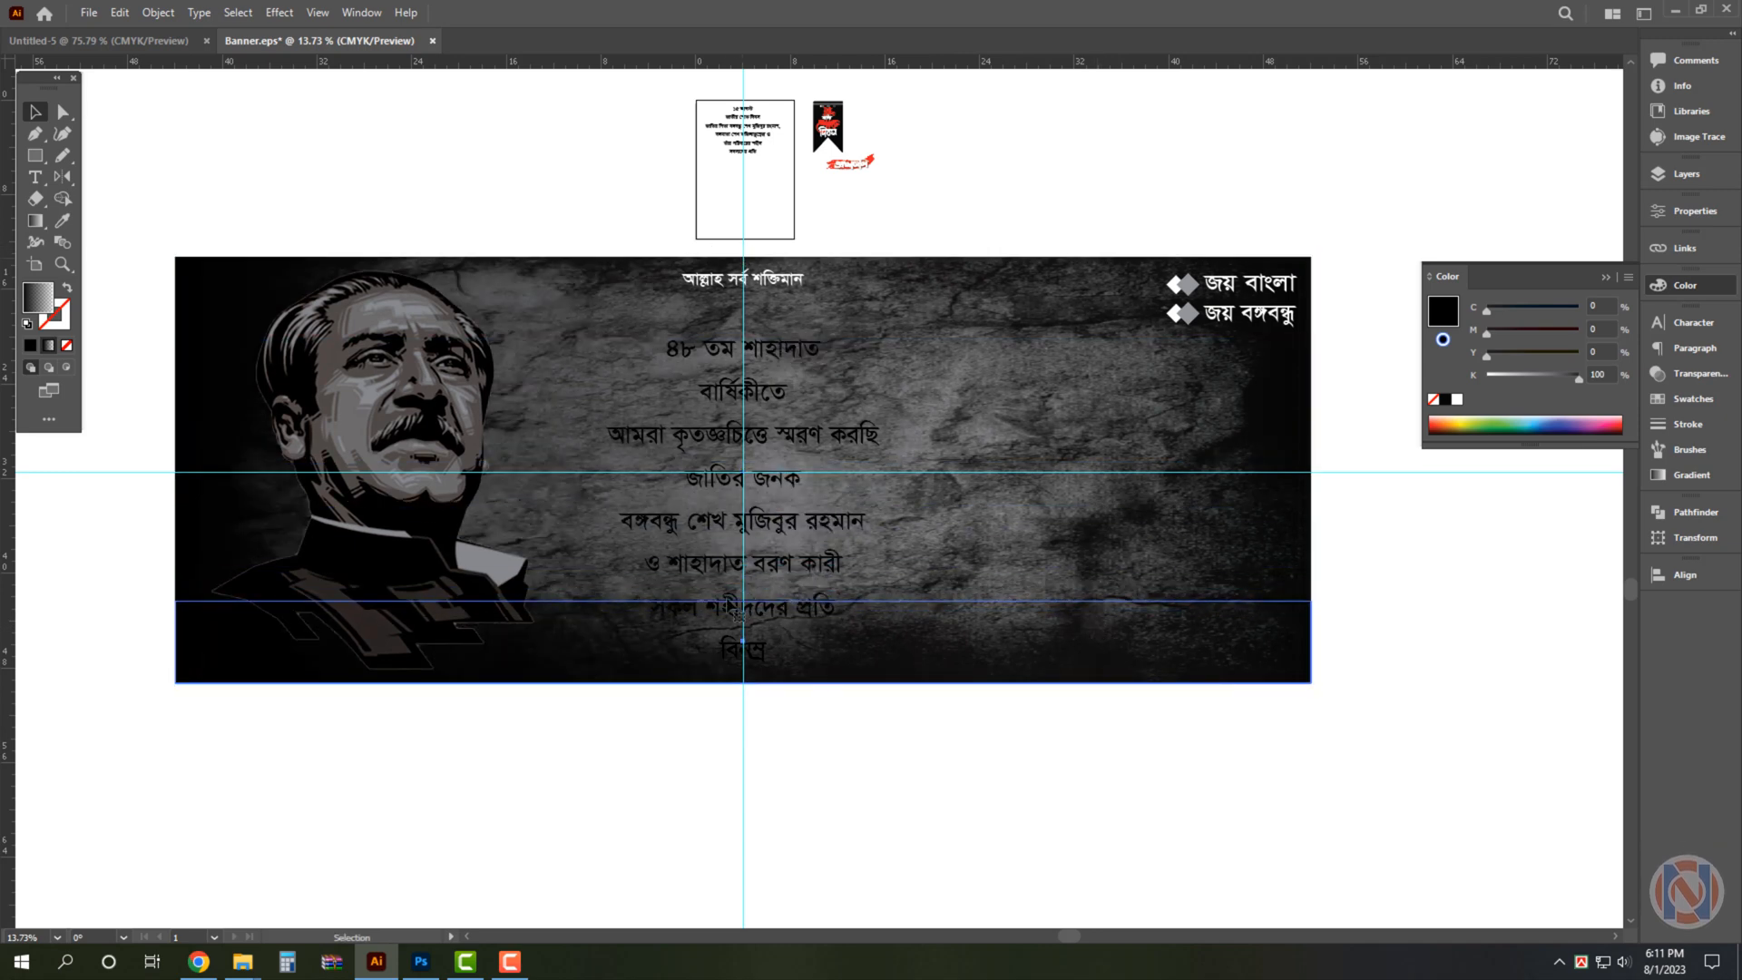
pyautogui.click(30, 345)
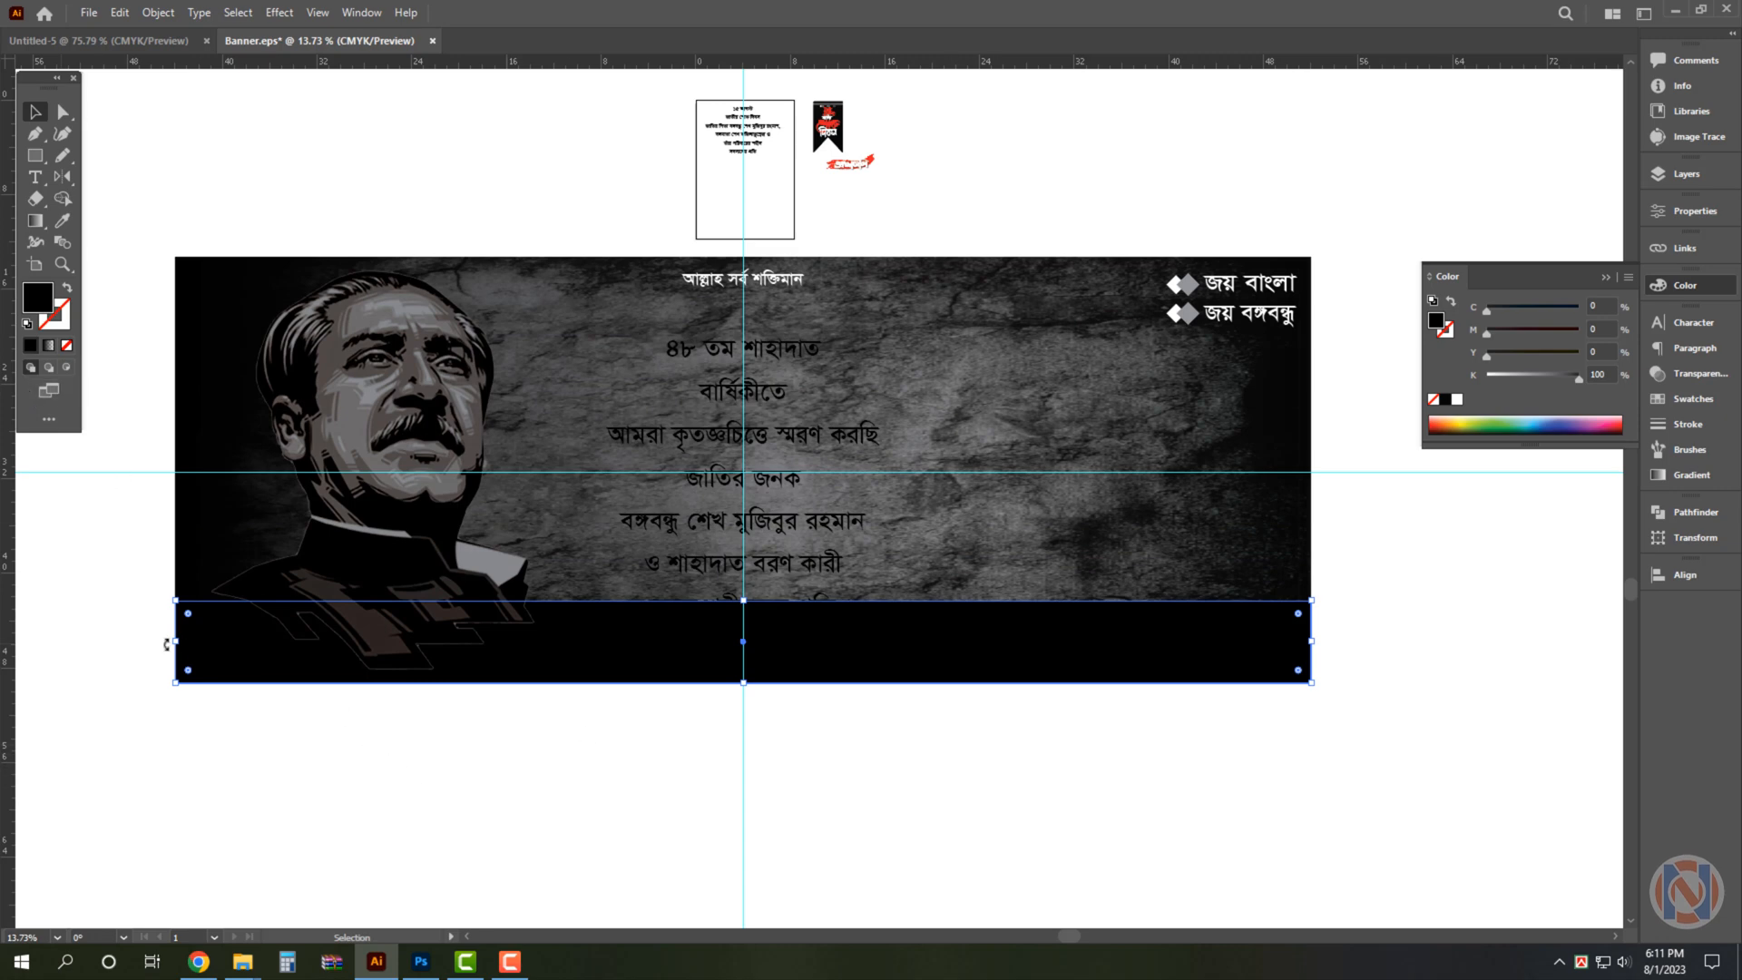
# Offset a second bar slightly above and behind the black bar along the banner's lower edge and fill it with 50% black.
pyautogui.moveTo(167, 644); pyautogui.dragTo(552, 646)
pyautogui.hotkey('ctrl', 'z')
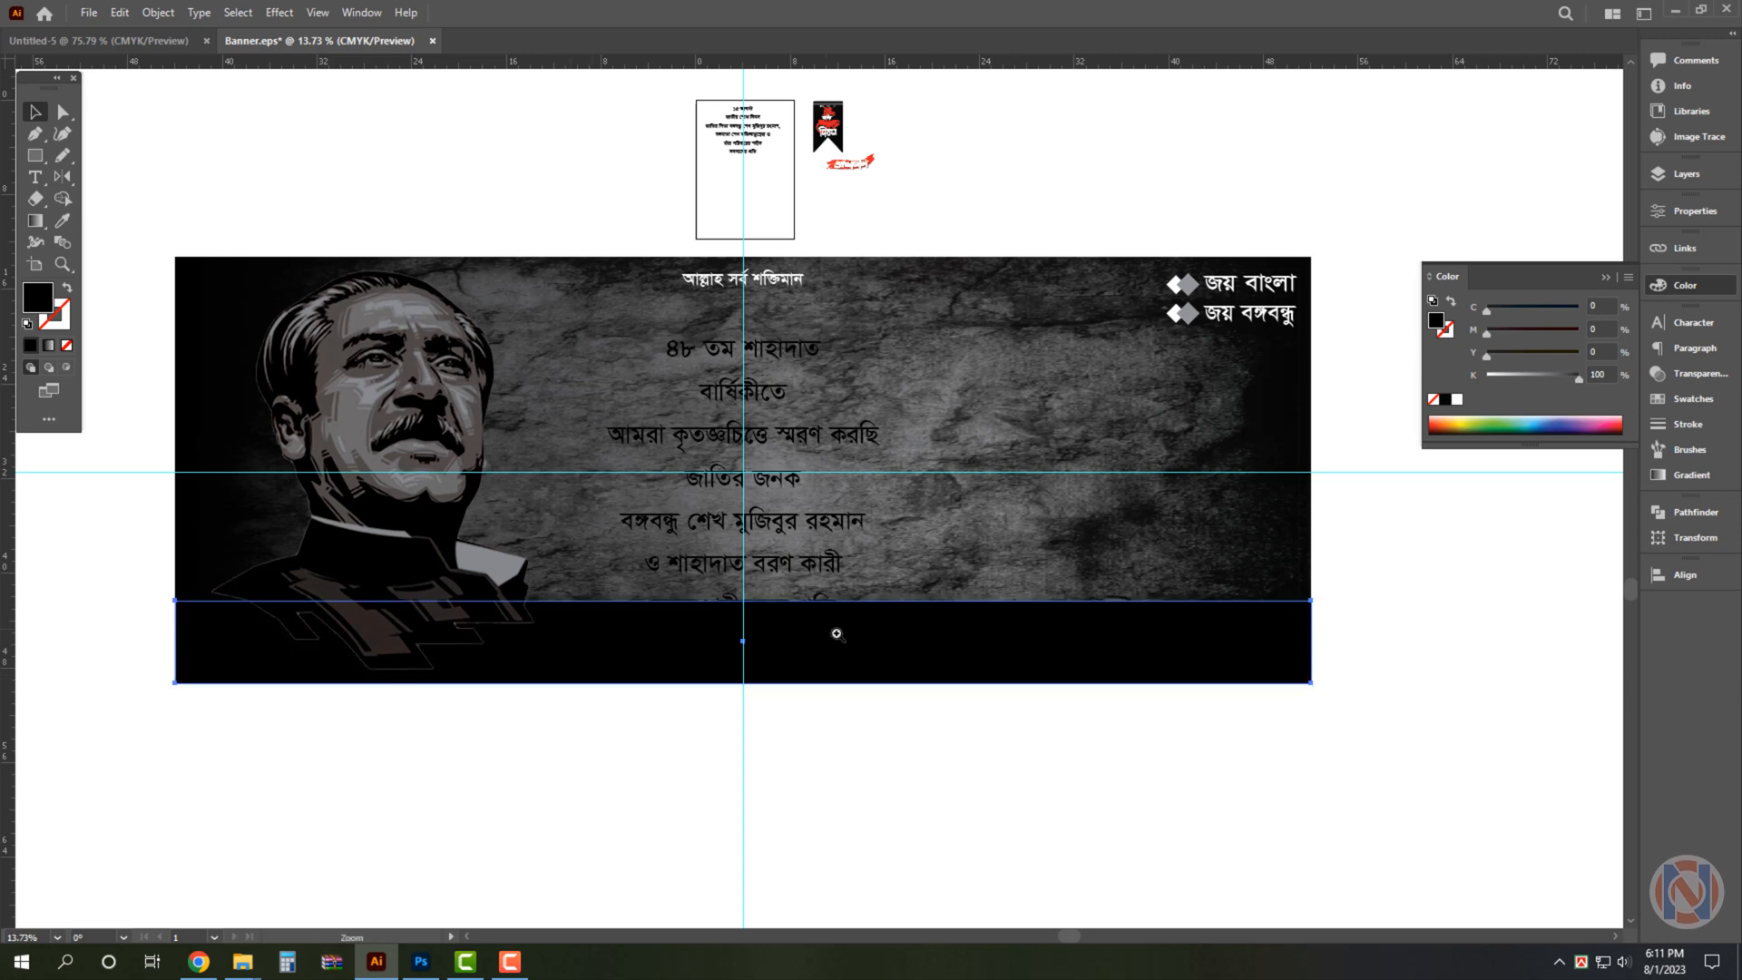
pyautogui.scroll(3, 835, 632)
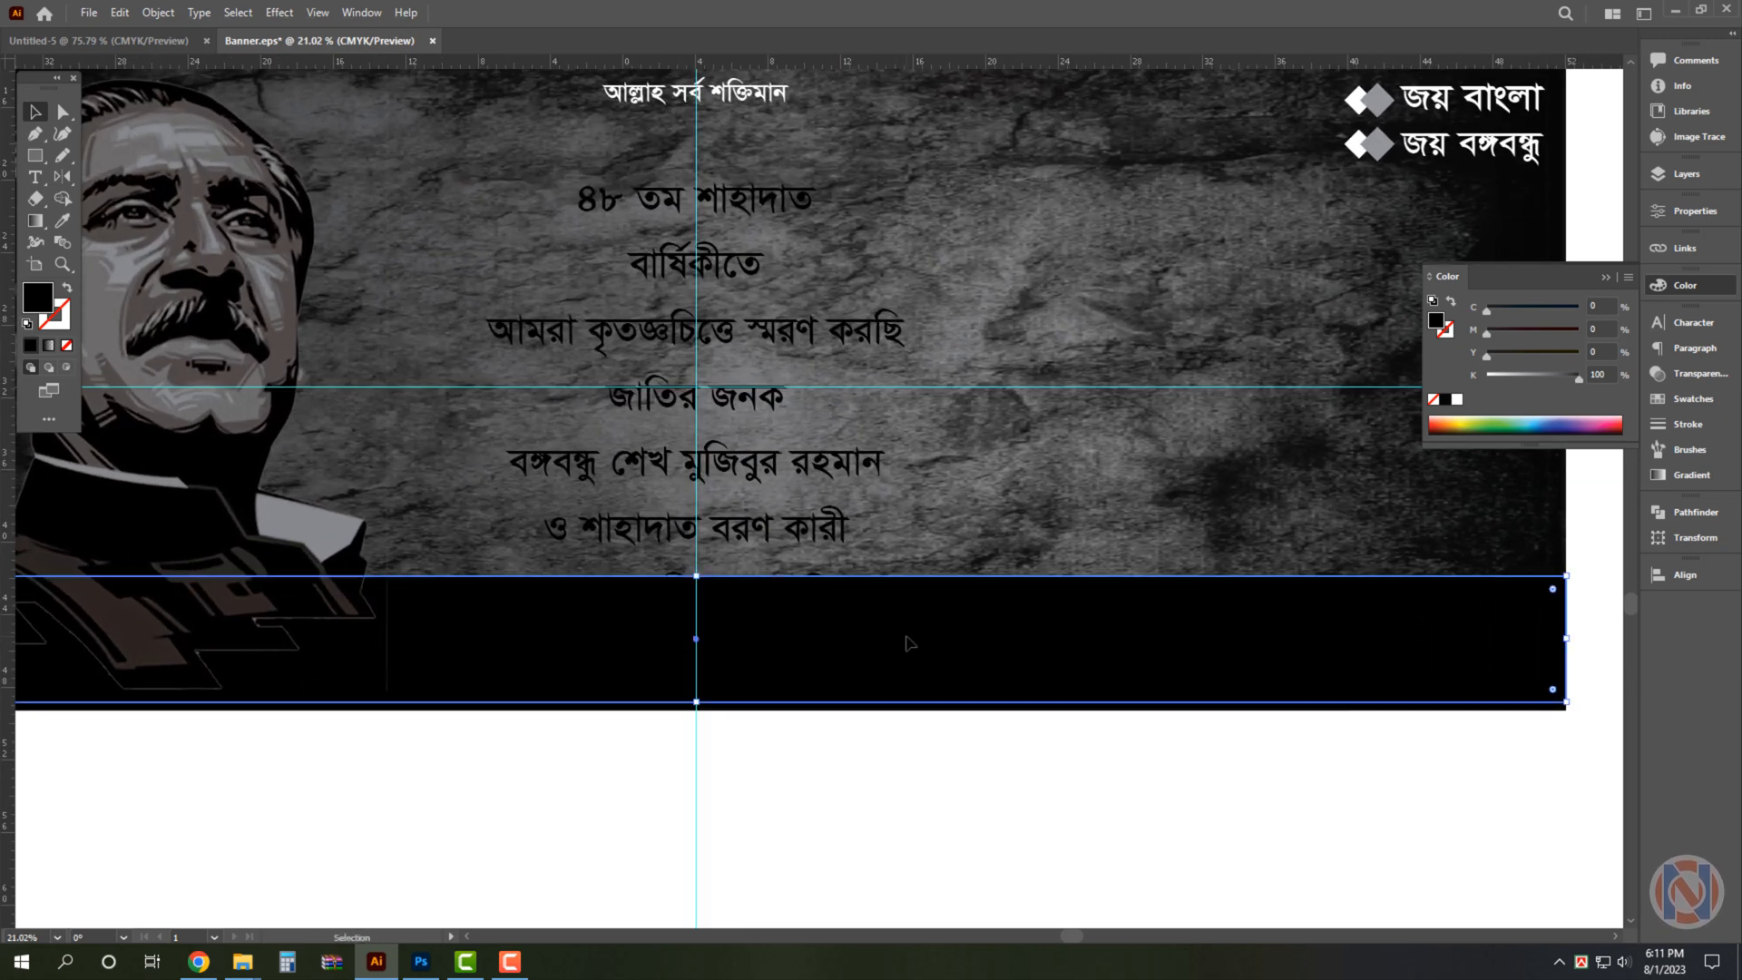
pyautogui.press('a')
pyautogui.moveTo(1021, 660); pyautogui.dragTo(1024, 649)
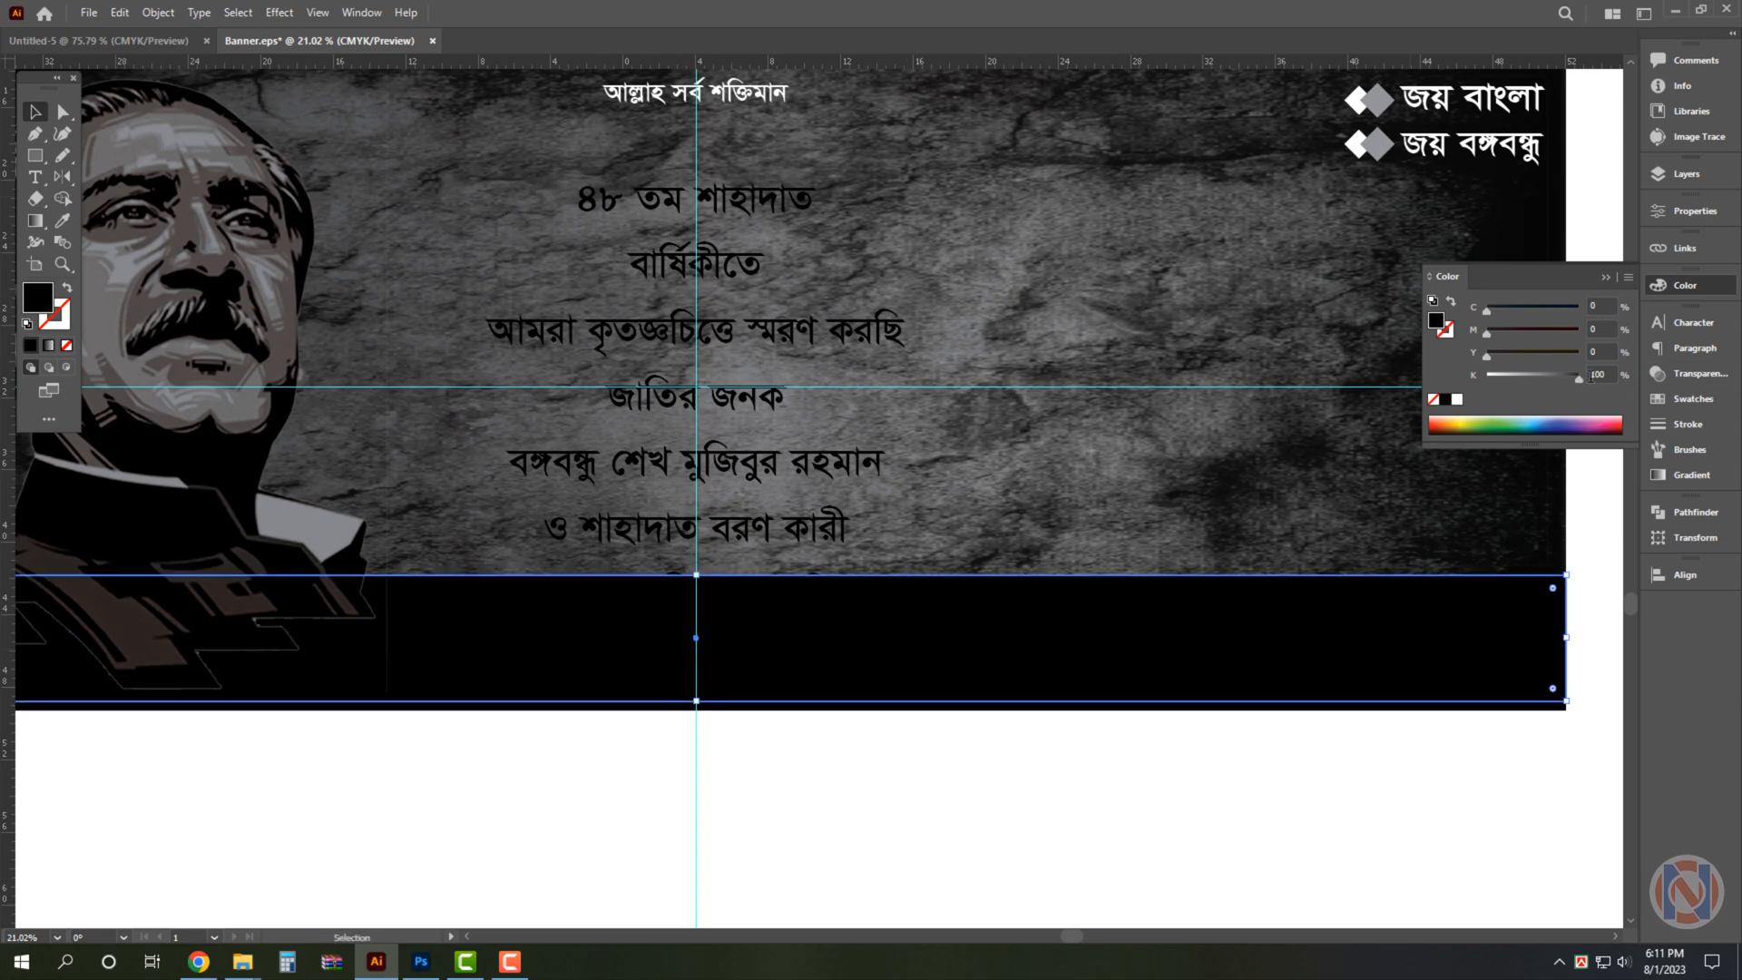
pyautogui.press('Return')
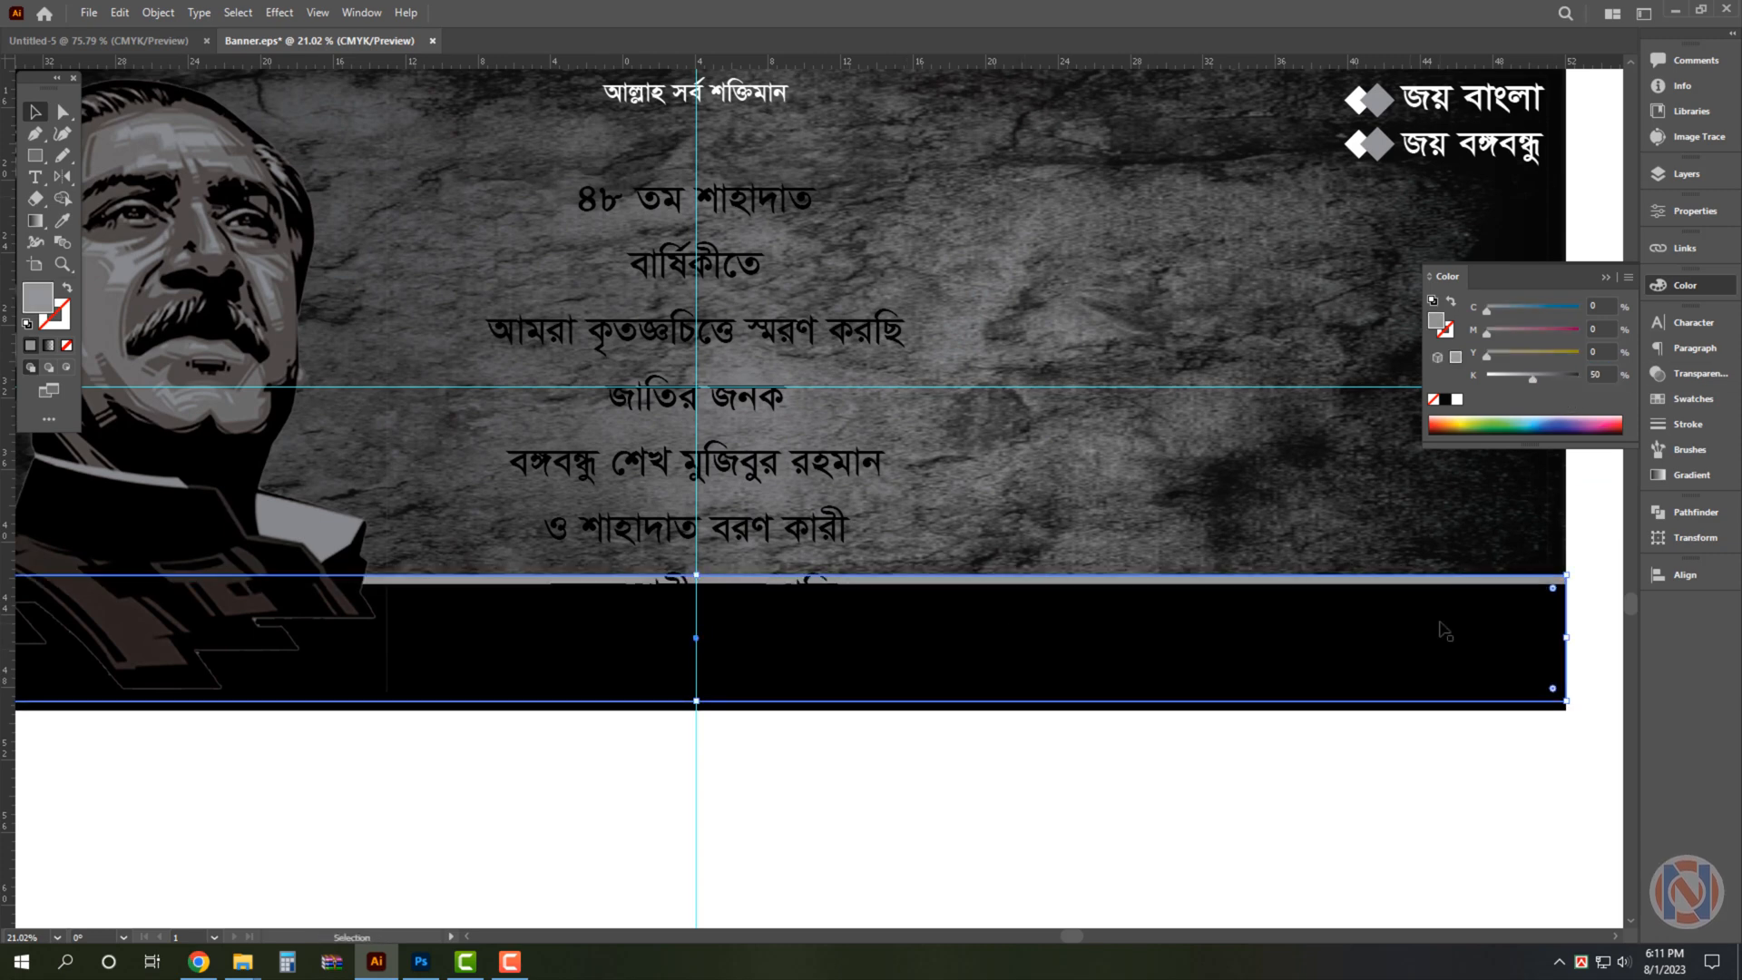
# Fill the front bar along the banner's lower edge with white.
pyautogui.click(1440, 638)
pyautogui.click(1456, 400)
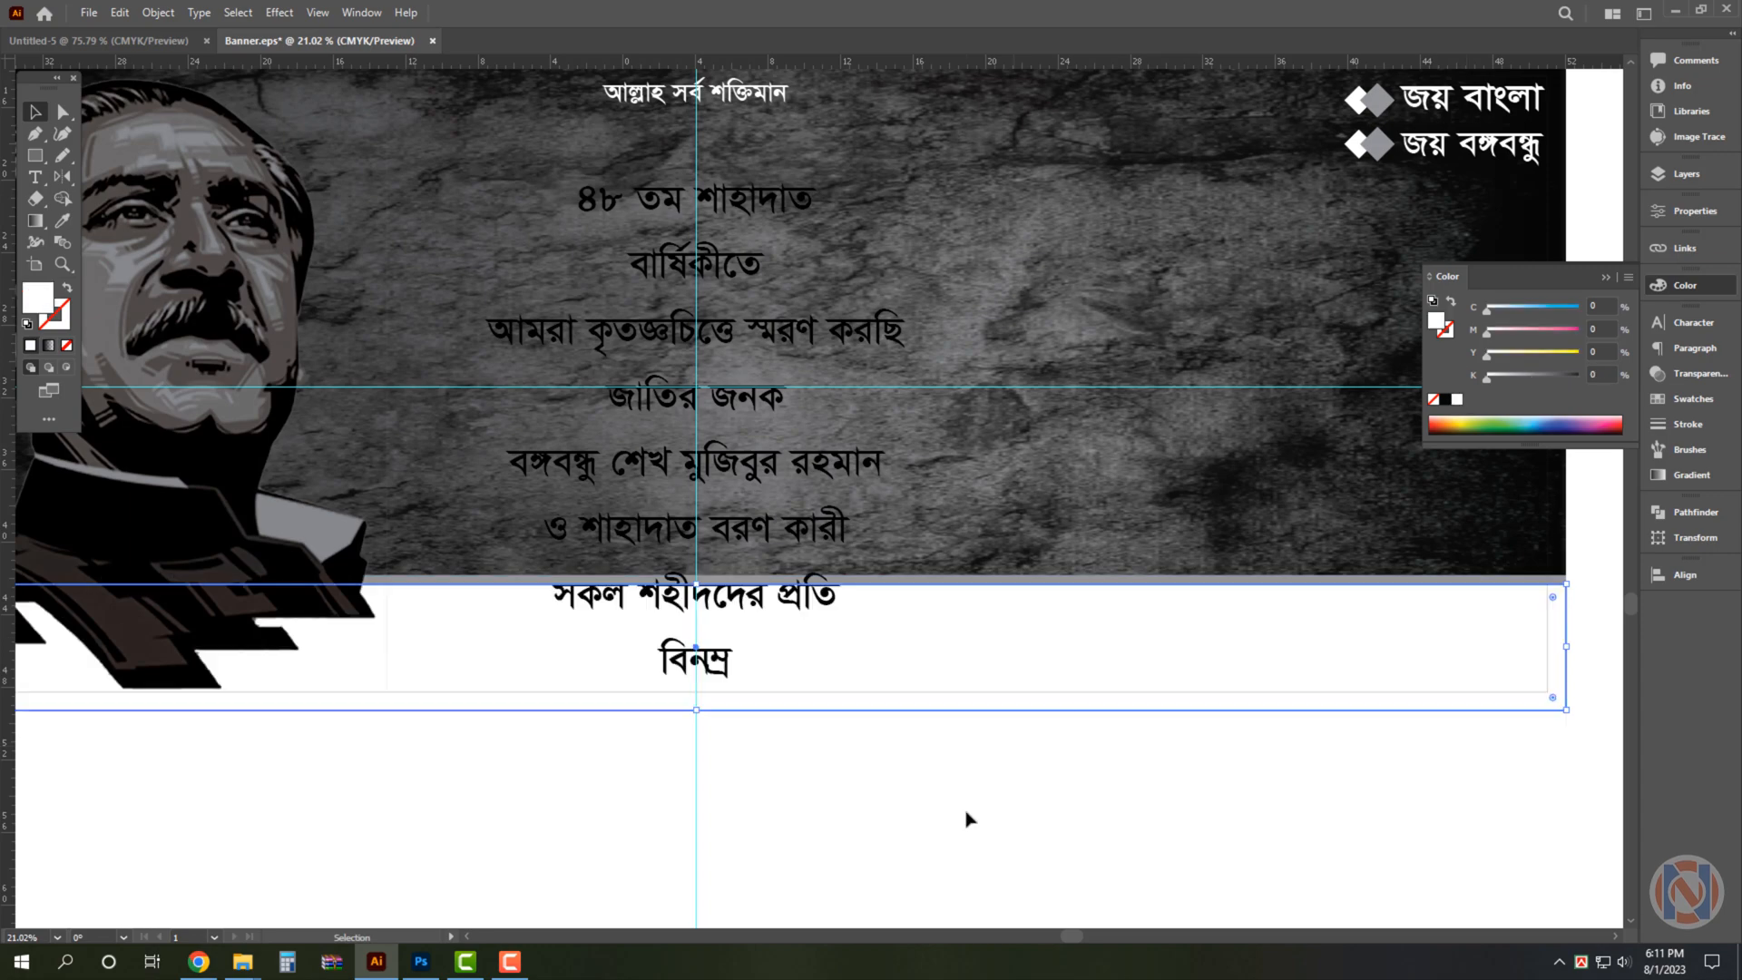
pyautogui.keyDown('ctrl'); pyautogui.keyDown('alt'); pyautogui.click(1043, 742); pyautogui.keyUp('alt'); pyautogui.keyUp('ctrl')
pyautogui.moveTo(1039, 761); pyautogui.dragTo(1058, 761)
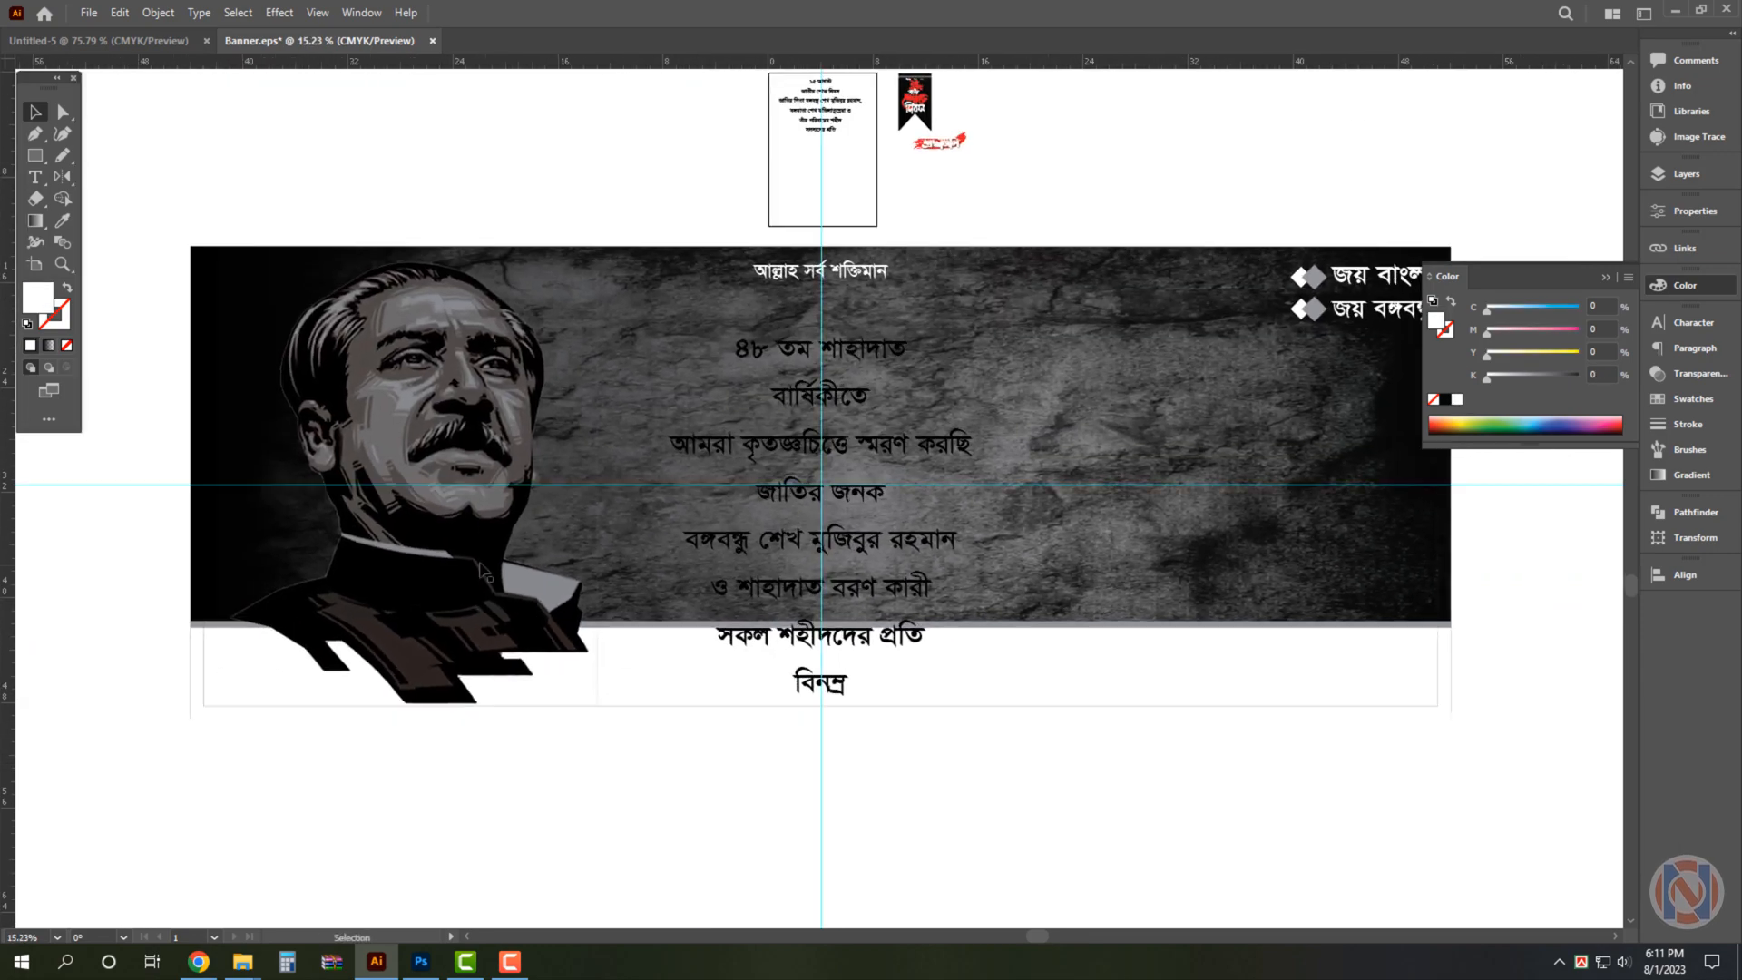
# Apply the black linear gradient fill to both bars along the banner's lower edge.
pyautogui.click(509, 581)
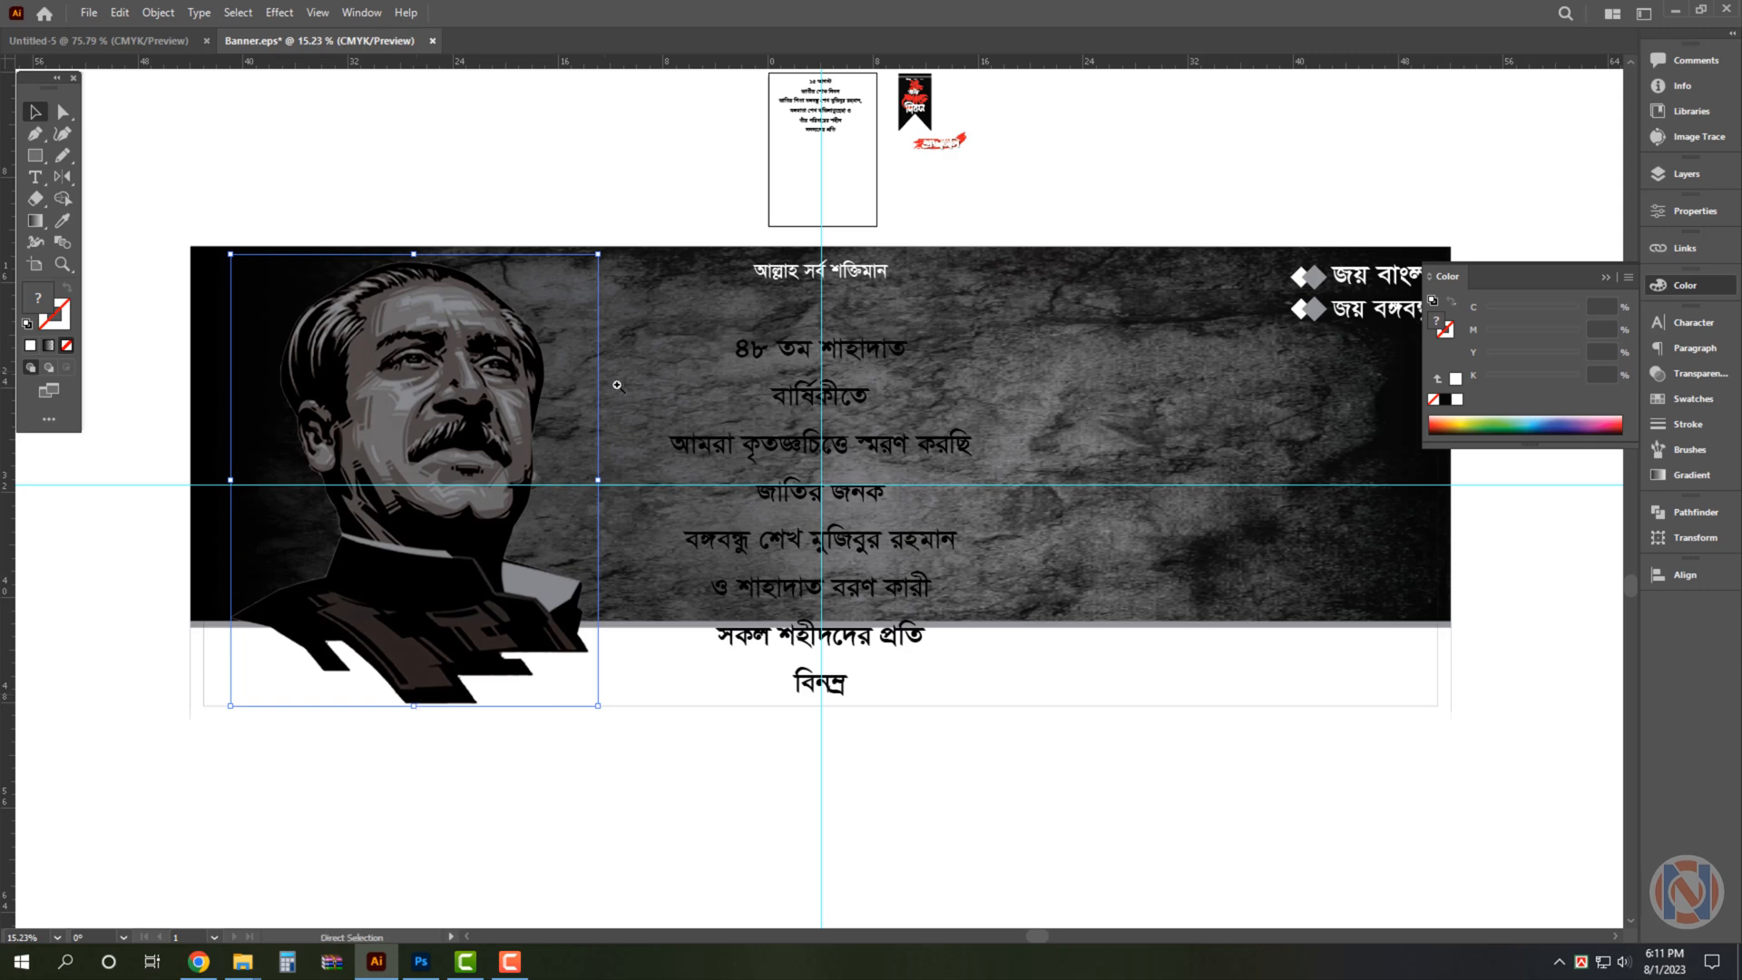
pyautogui.moveTo(617, 385); pyautogui.dragTo(604, 385)
pyautogui.moveTo(638, 443); pyautogui.dragTo(576, 444)
pyautogui.click(502, 175)
pyautogui.click(579, 323)
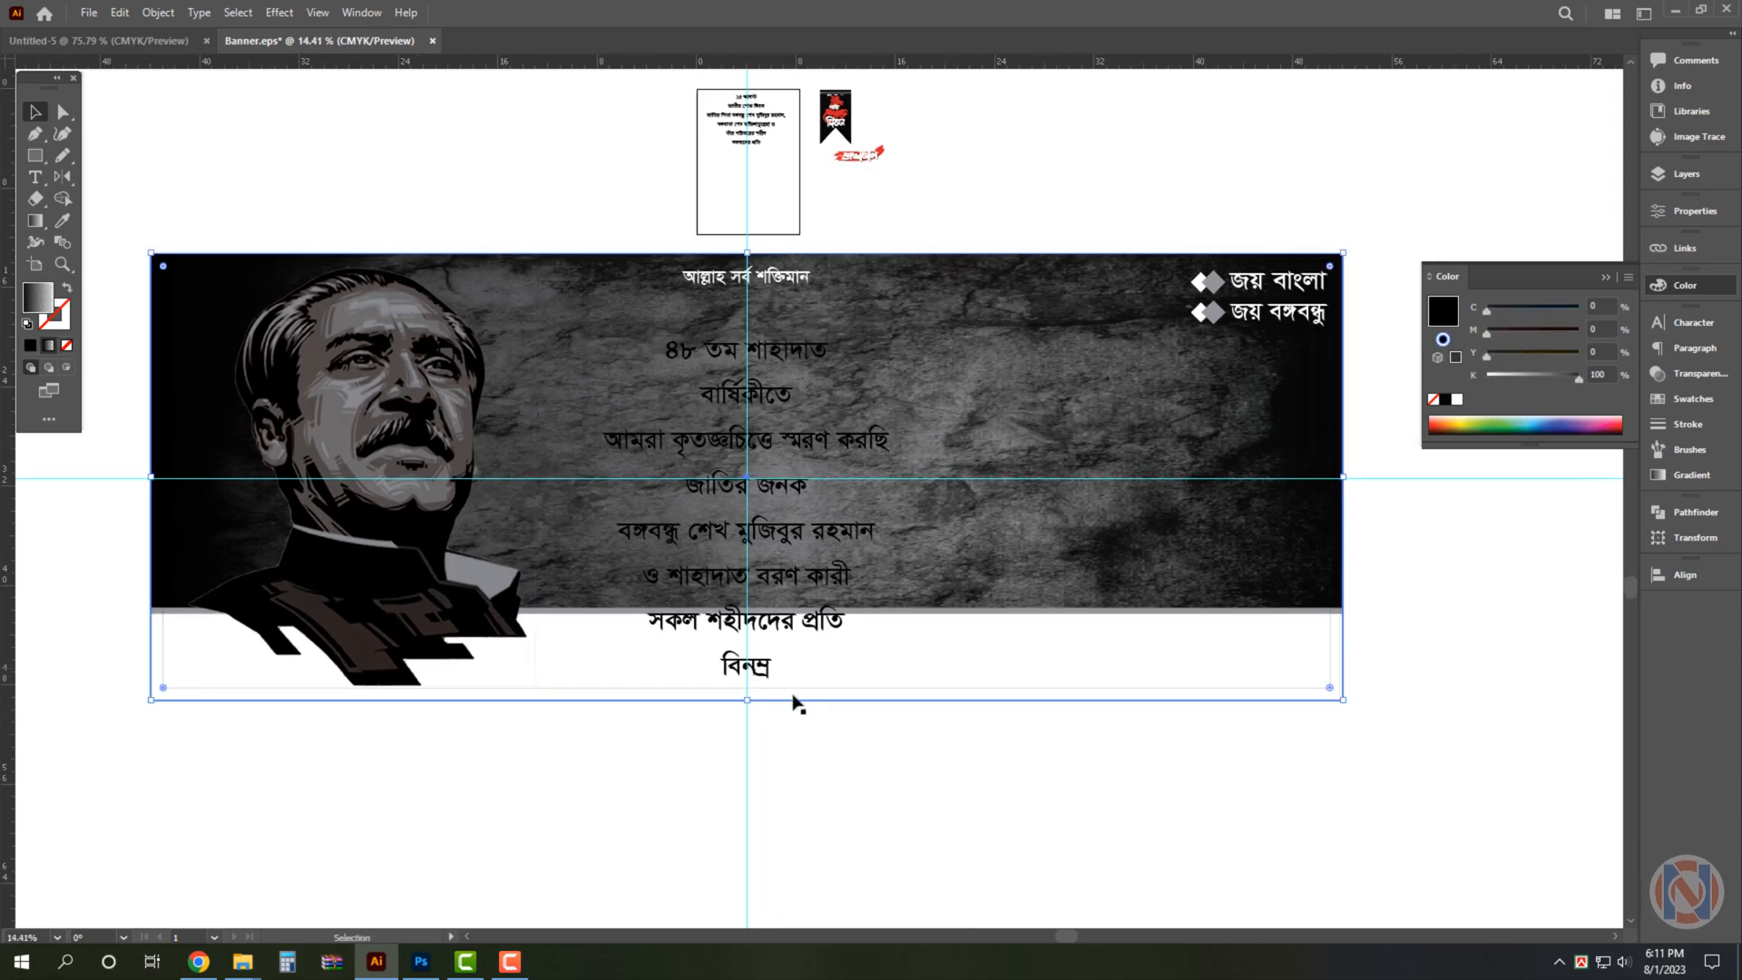
pyautogui.click(996, 620)
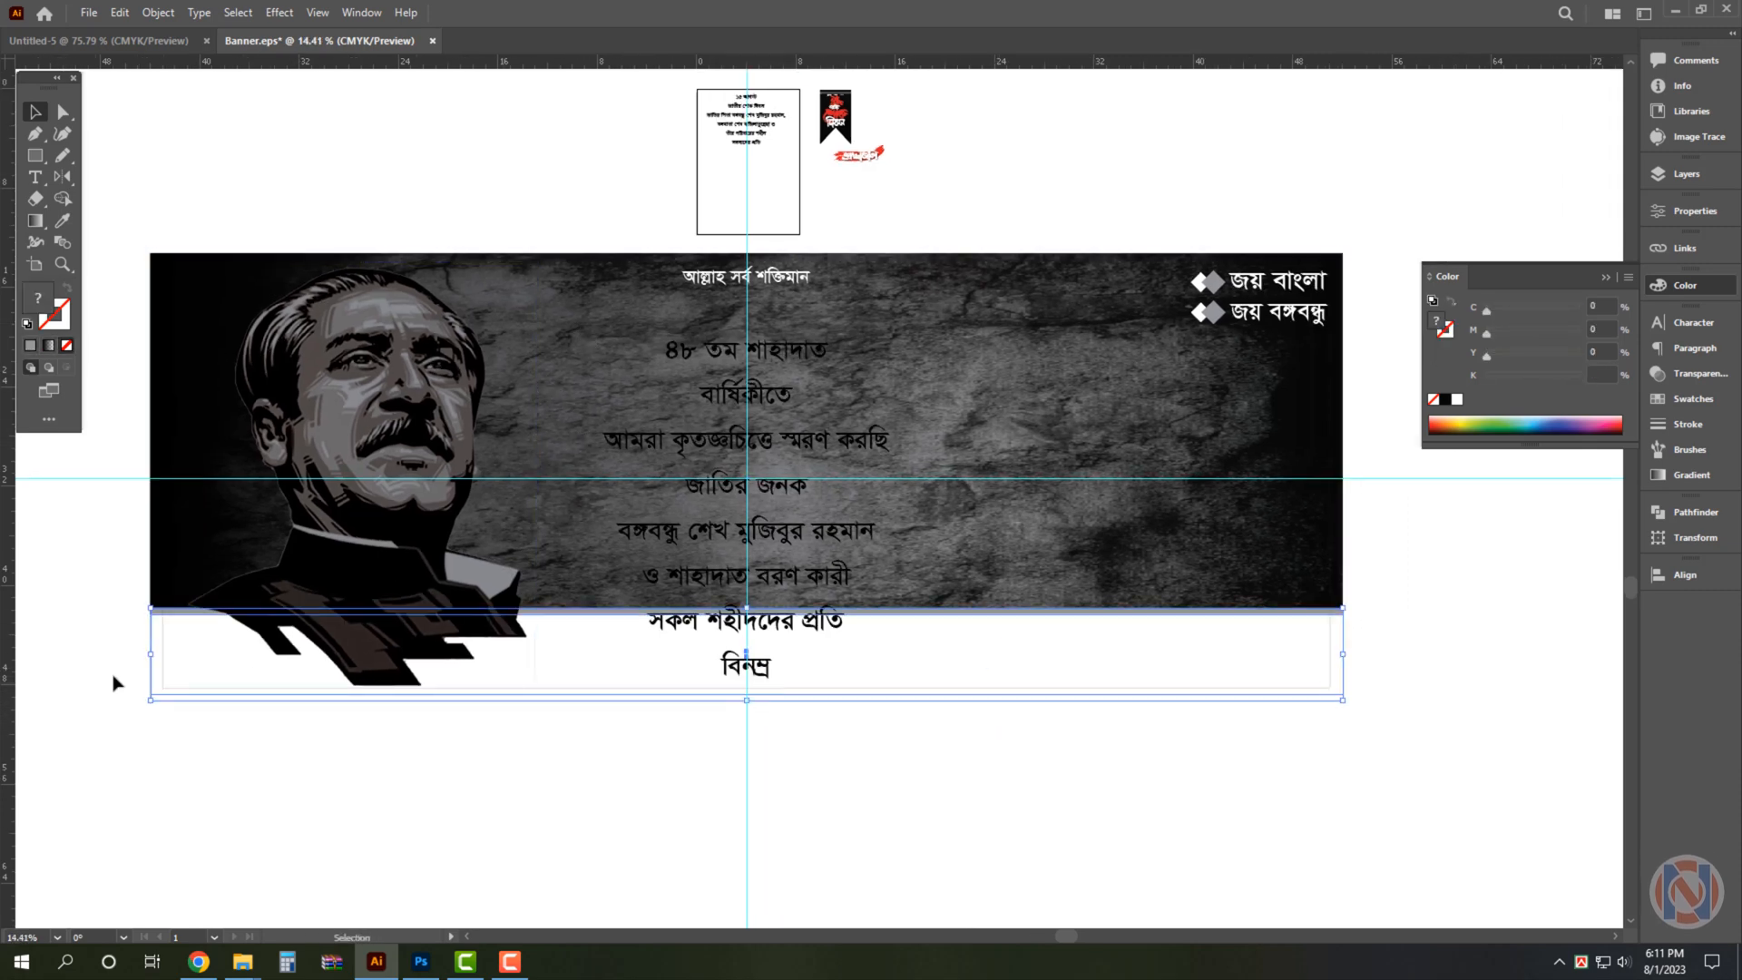
pyautogui.click(1705, 481)
pyautogui.click(1449, 345)
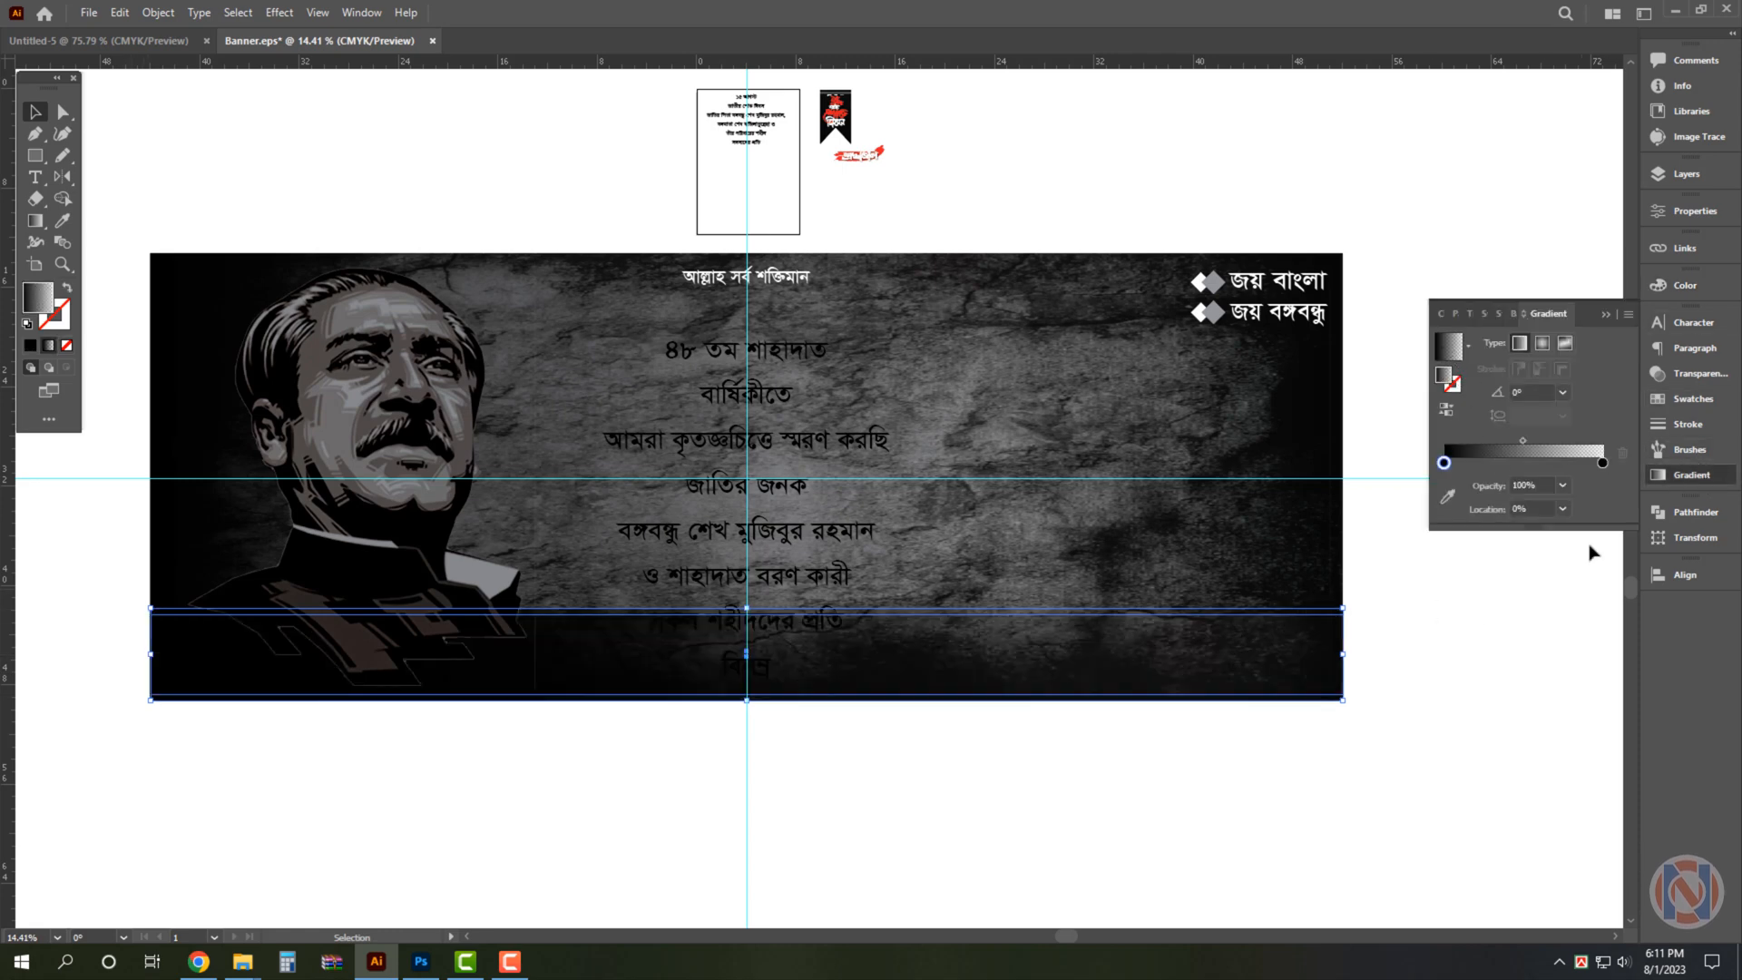
# Set the bars' gradient angle to 180° and change the gradient stop at 0% to white.
pyautogui.moveTo(1542, 395); pyautogui.dragTo(1492, 422)
pyautogui.write('180')
pyautogui.press('Return')
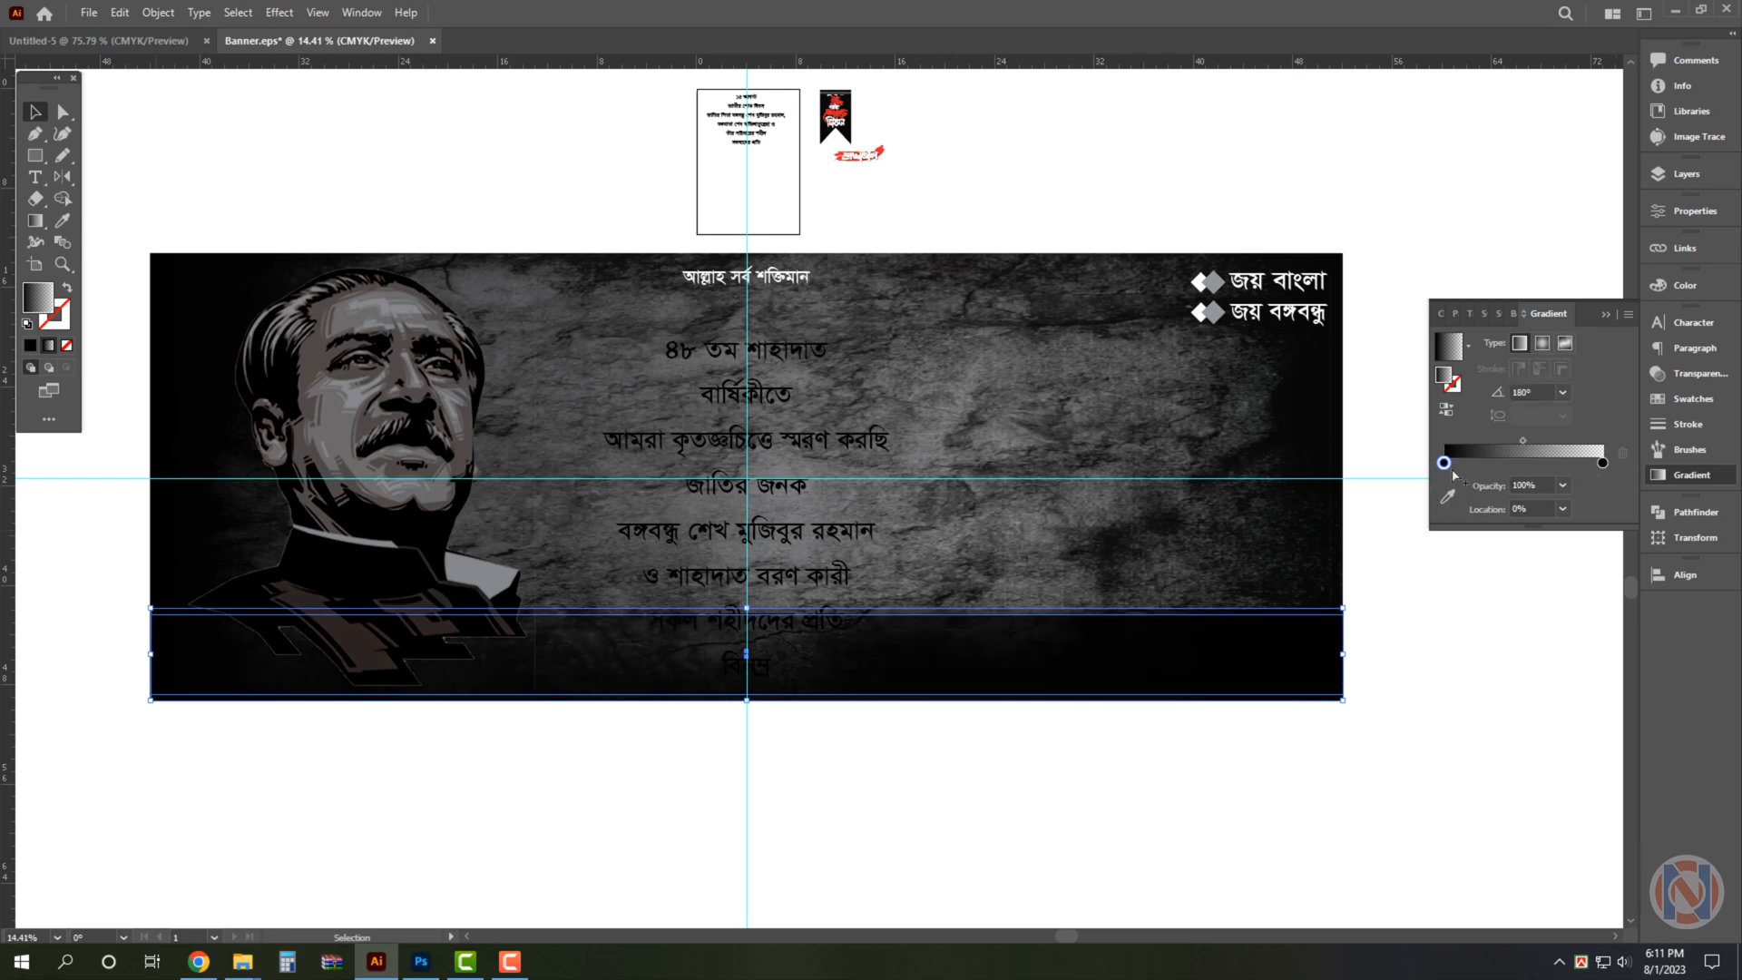
pyautogui.click(1685, 286)
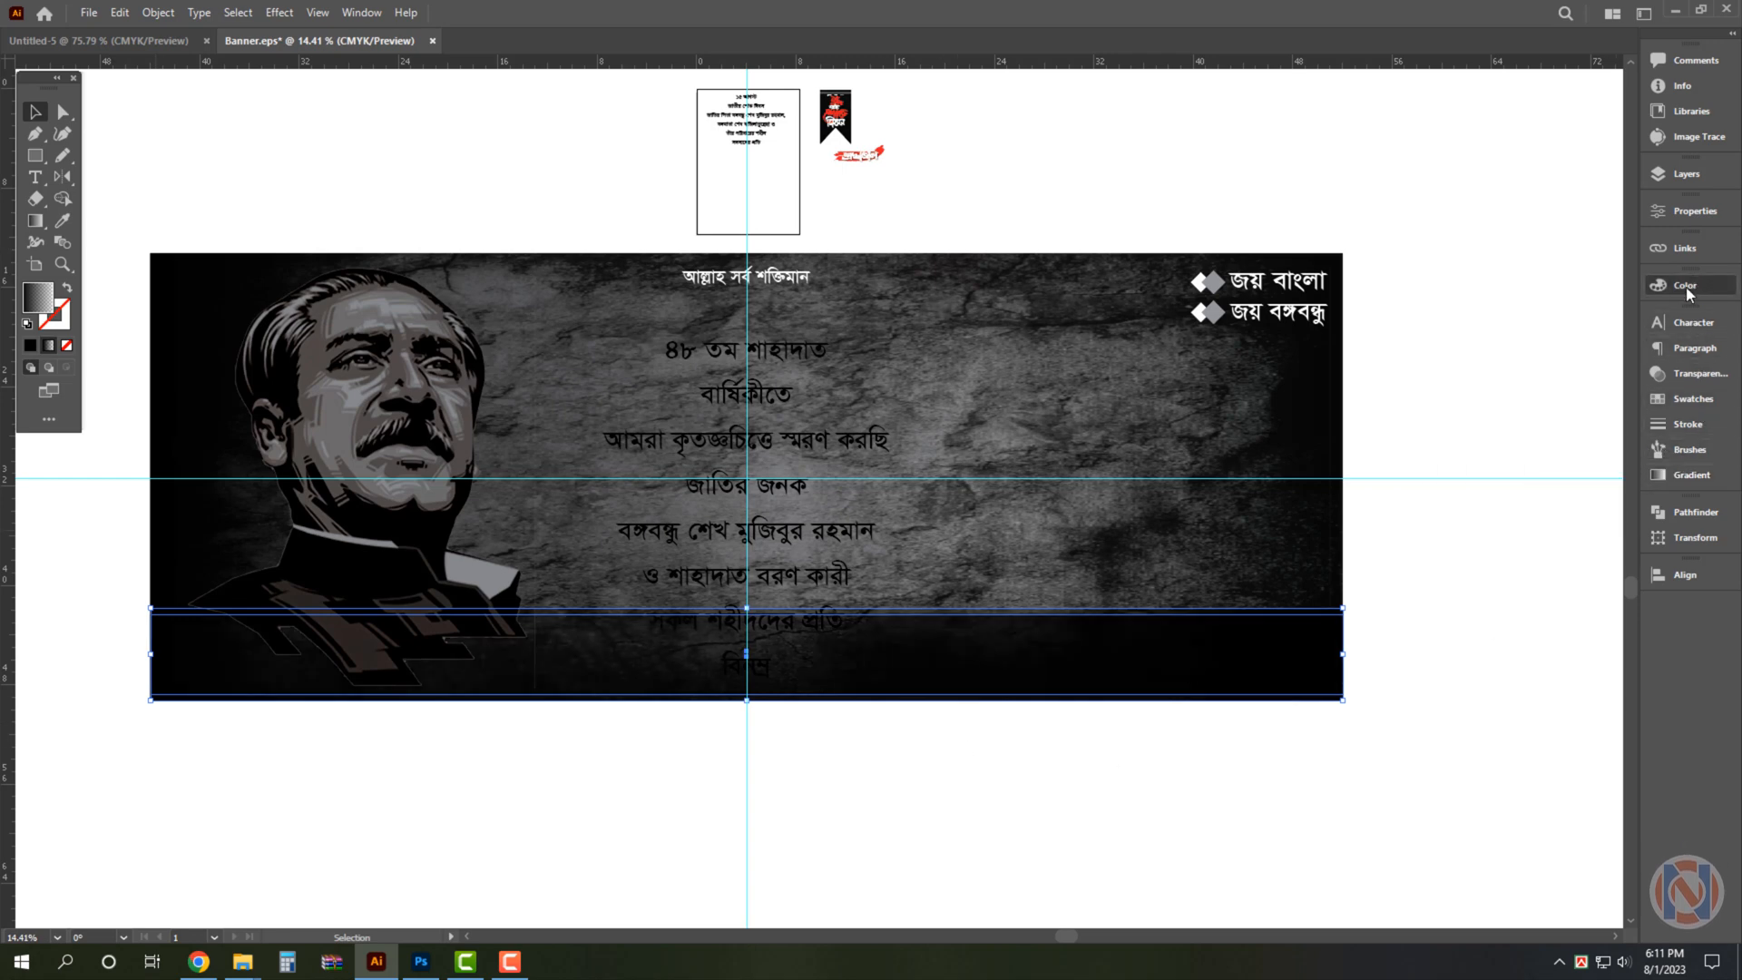
pyautogui.click(1457, 399)
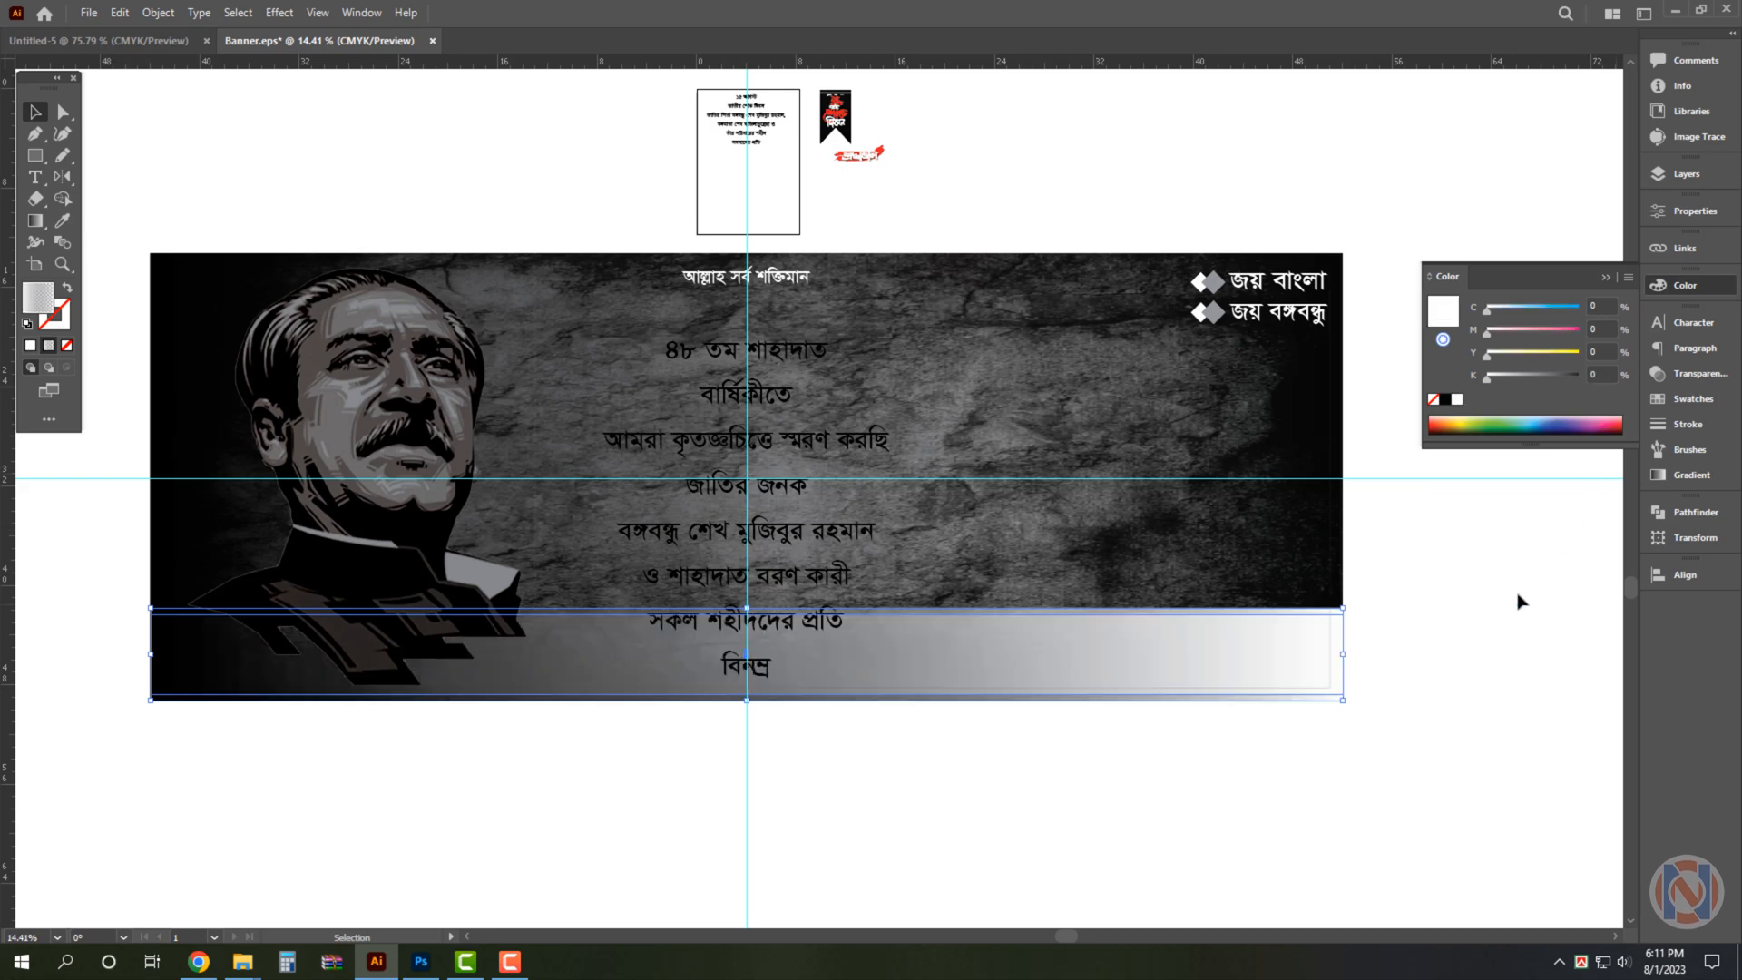
pyautogui.click(1237, 814)
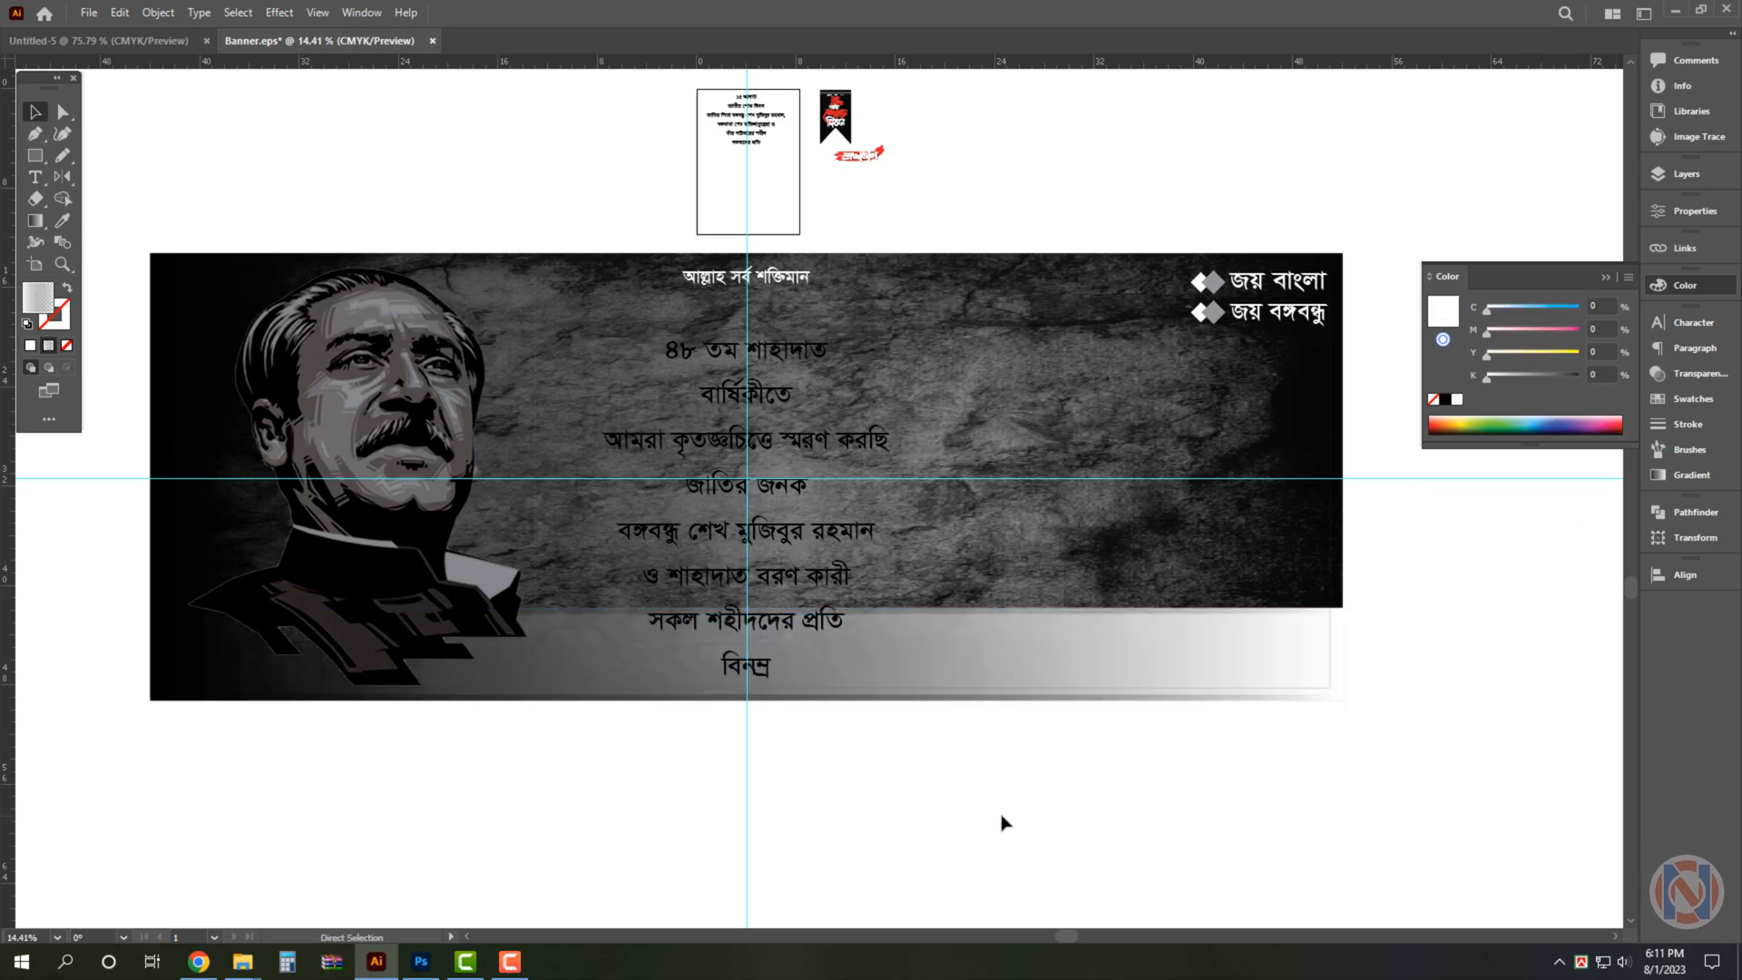
# Fill the multi-line tribute text with white and scale it down to fit above the gradient bar.
pyautogui.click(774, 422)
pyautogui.click(786, 439)
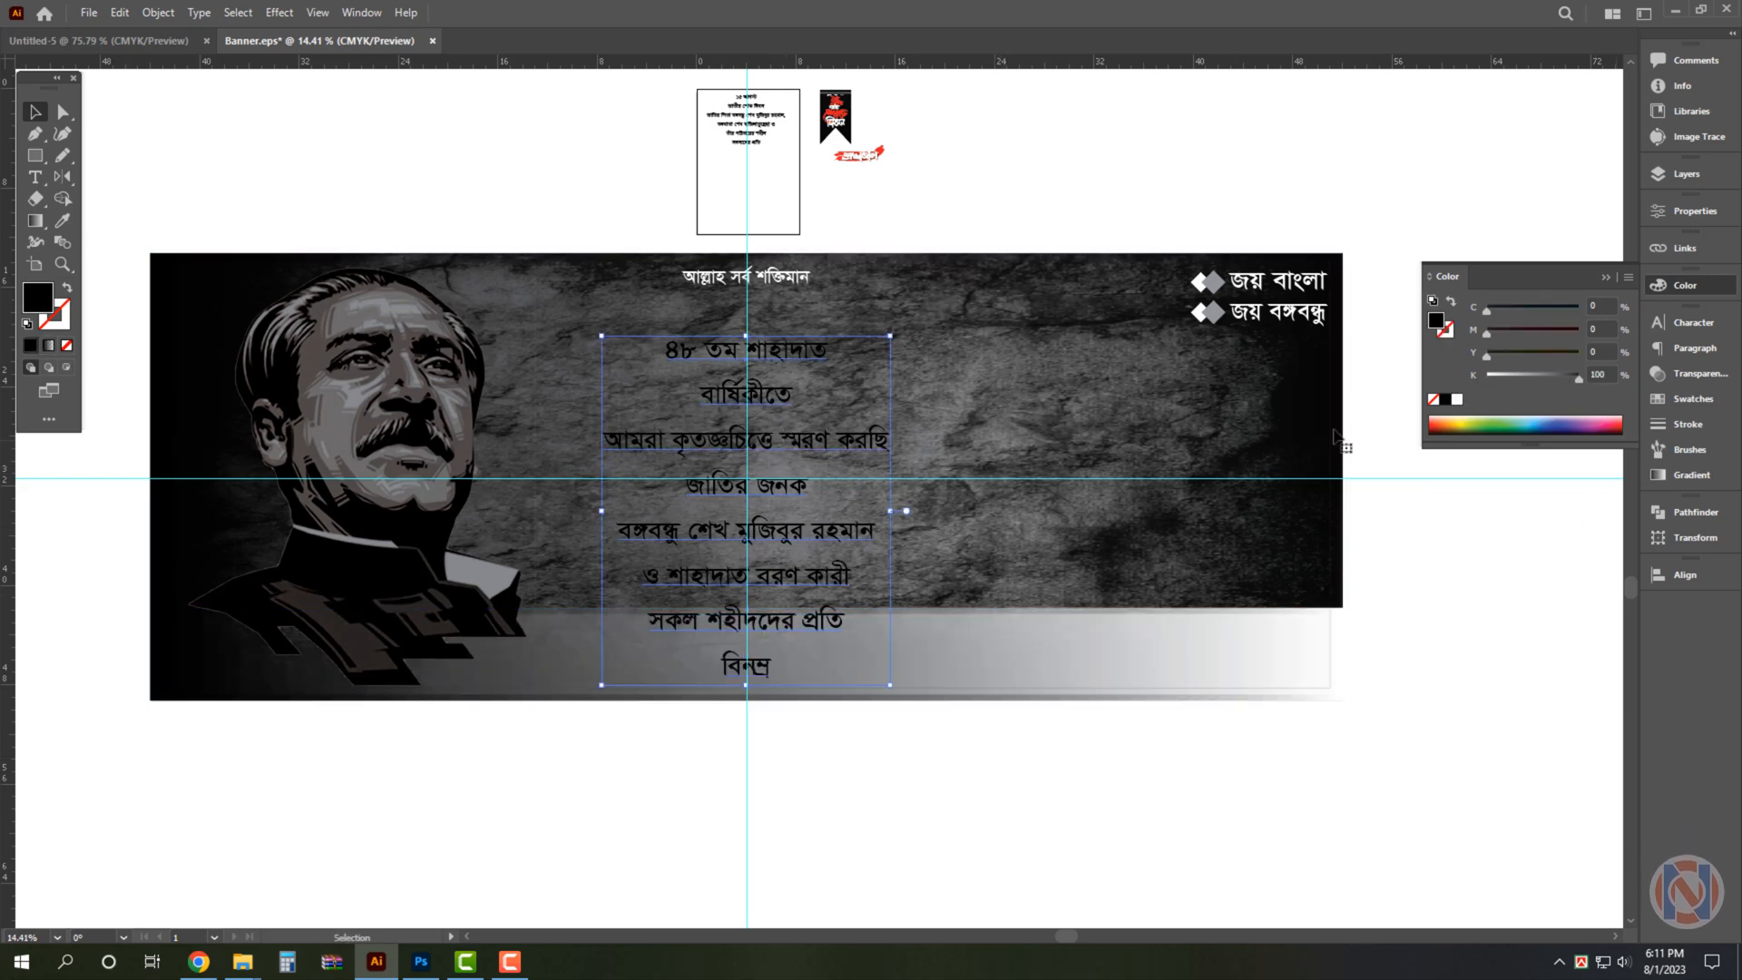
pyautogui.click(1455, 400)
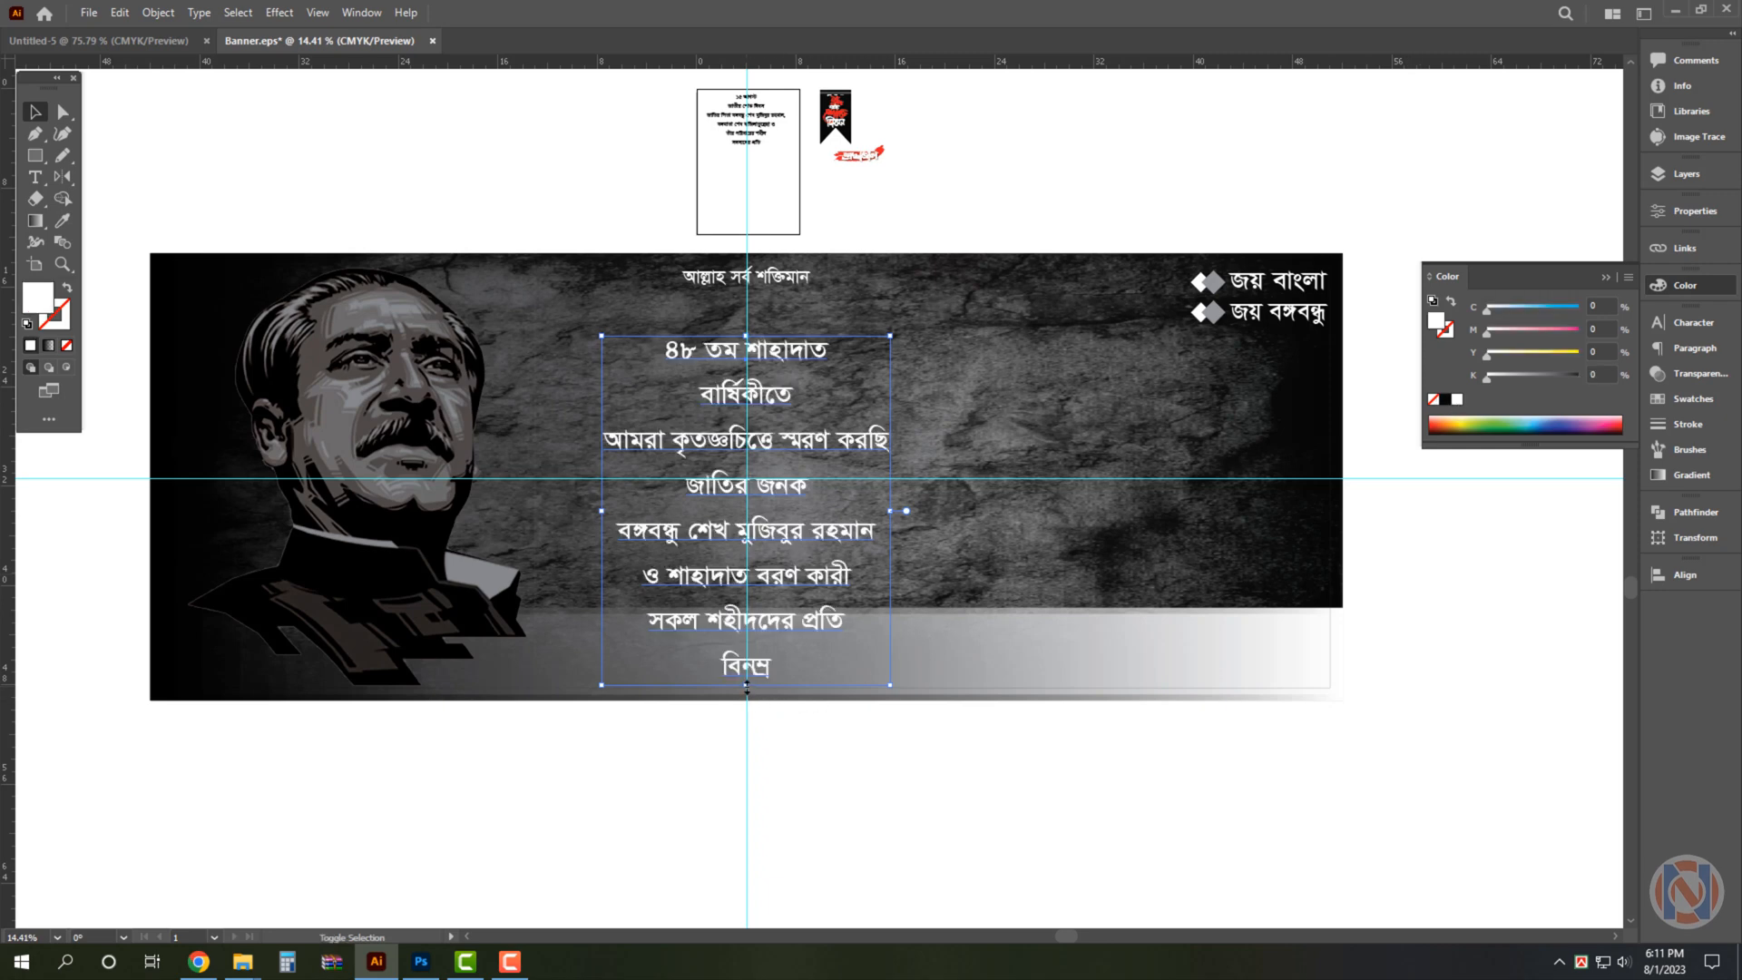
pyautogui.moveTo(746, 686); pyautogui.dragTo(781, 585)
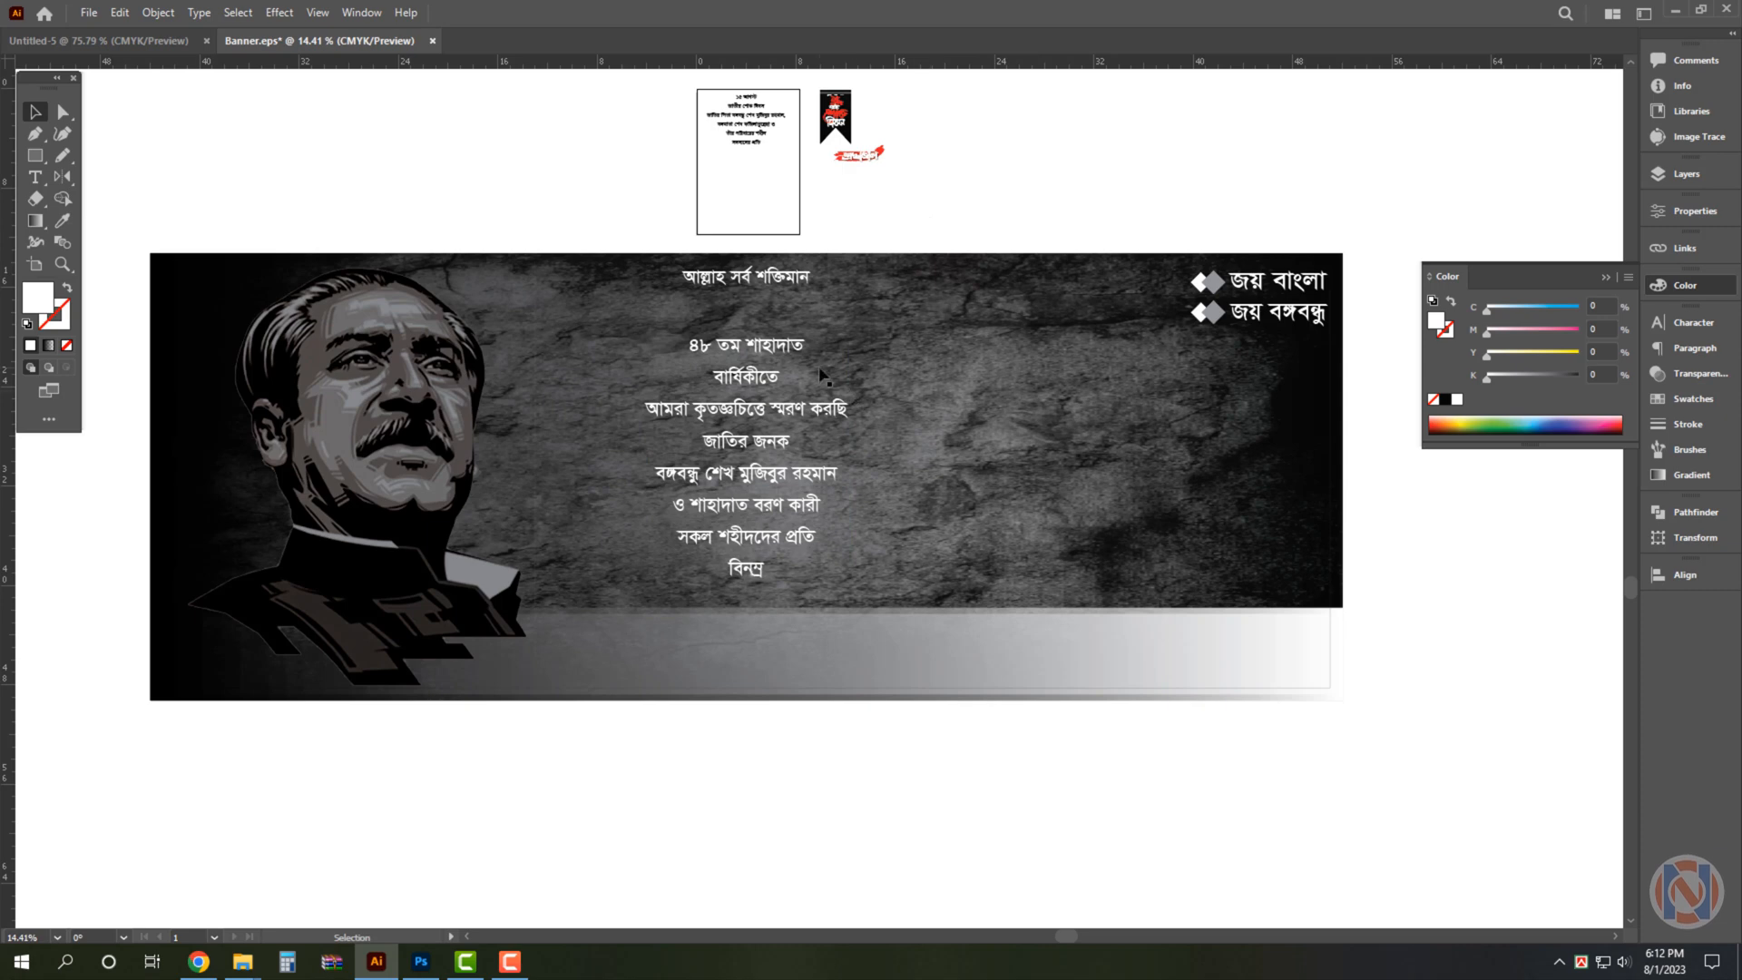
# Place the black National Mourning Day ribbon on the banner beside the two slogans and enlarge it.
pyautogui.moveTo(844, 116); pyautogui.dragTo(1081, 441)
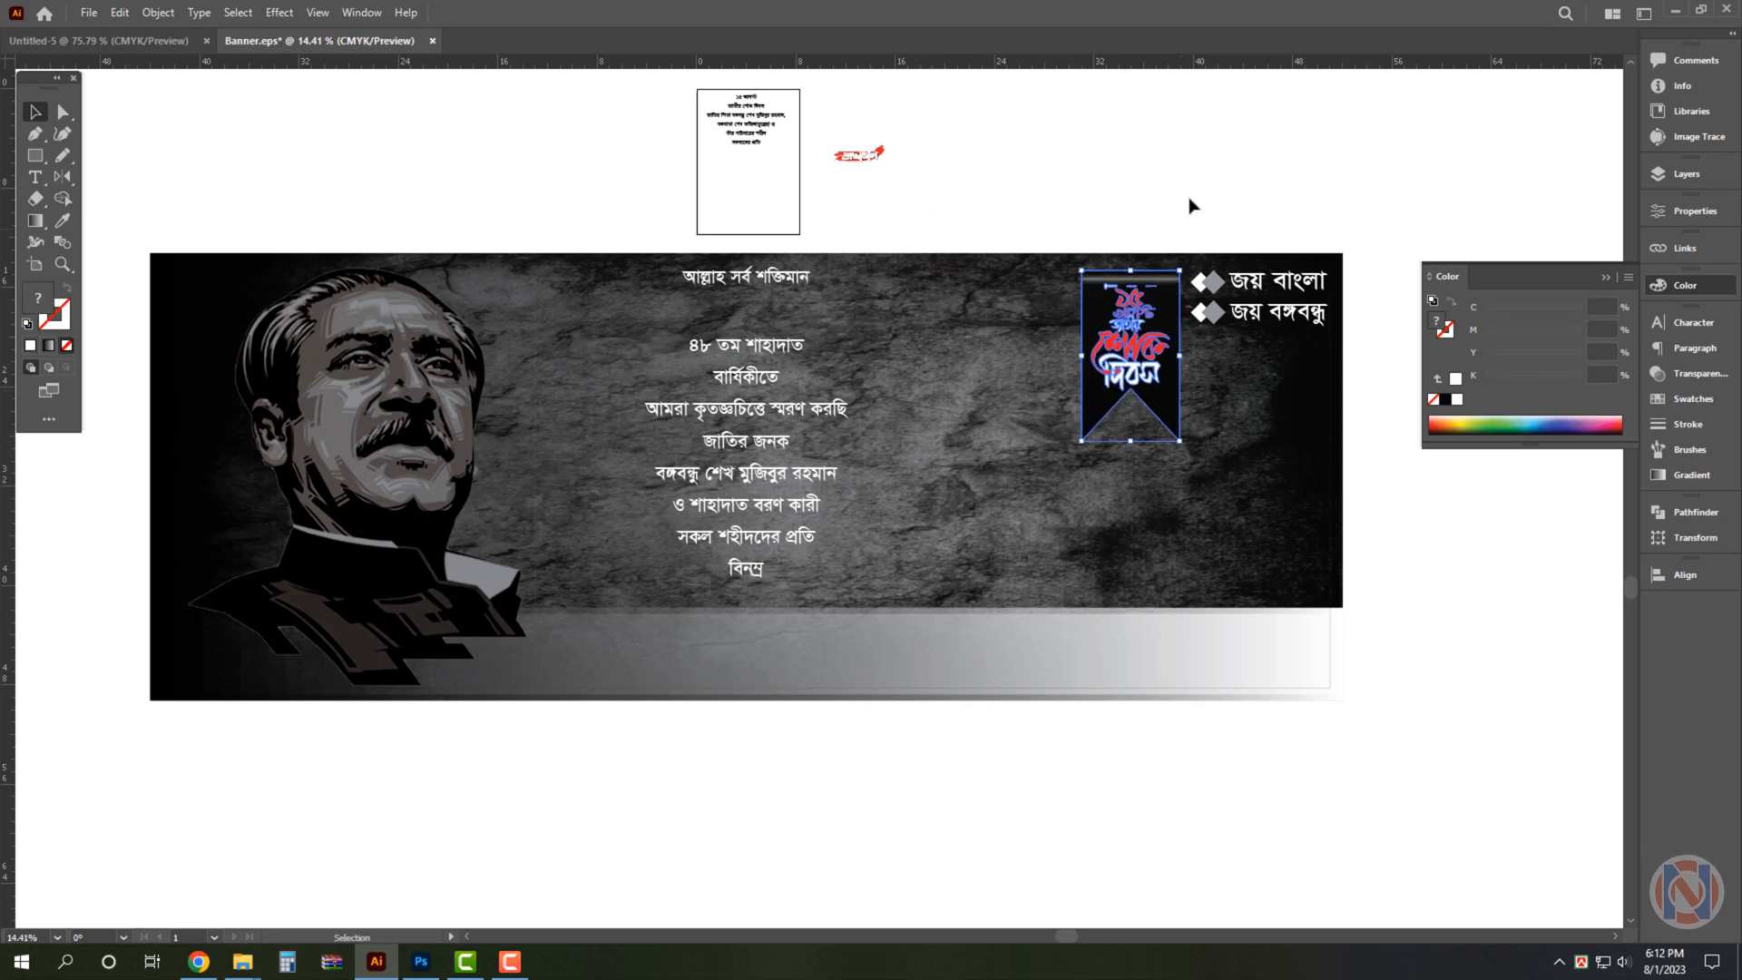
pyautogui.click(1190, 196)
pyautogui.press('a')
pyautogui.moveTo(1274, 368); pyautogui.dragTo(1338, 377)
pyautogui.moveTo(1109, 362); pyautogui.dragTo(983, 360)
pyautogui.click(1085, 198)
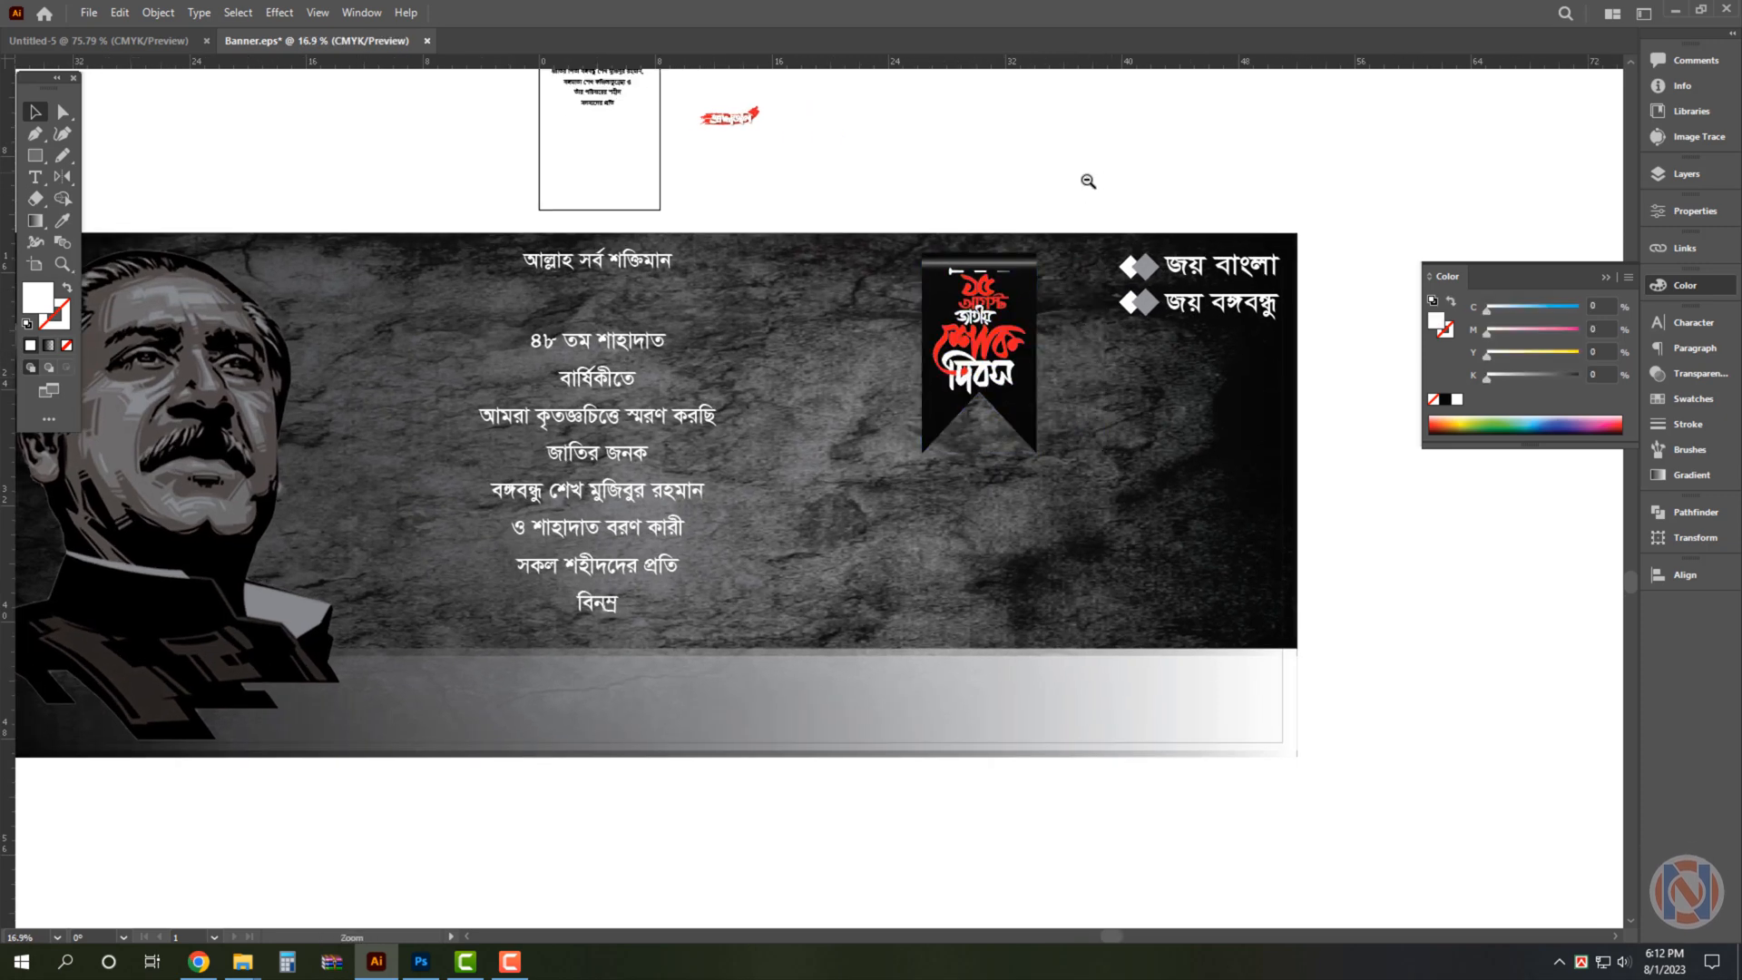
pyautogui.scroll(-2, 1106, 172)
pyautogui.moveTo(1169, 375); pyautogui.dragTo(1151, 456)
pyautogui.hotkey('ctrl', 'z')
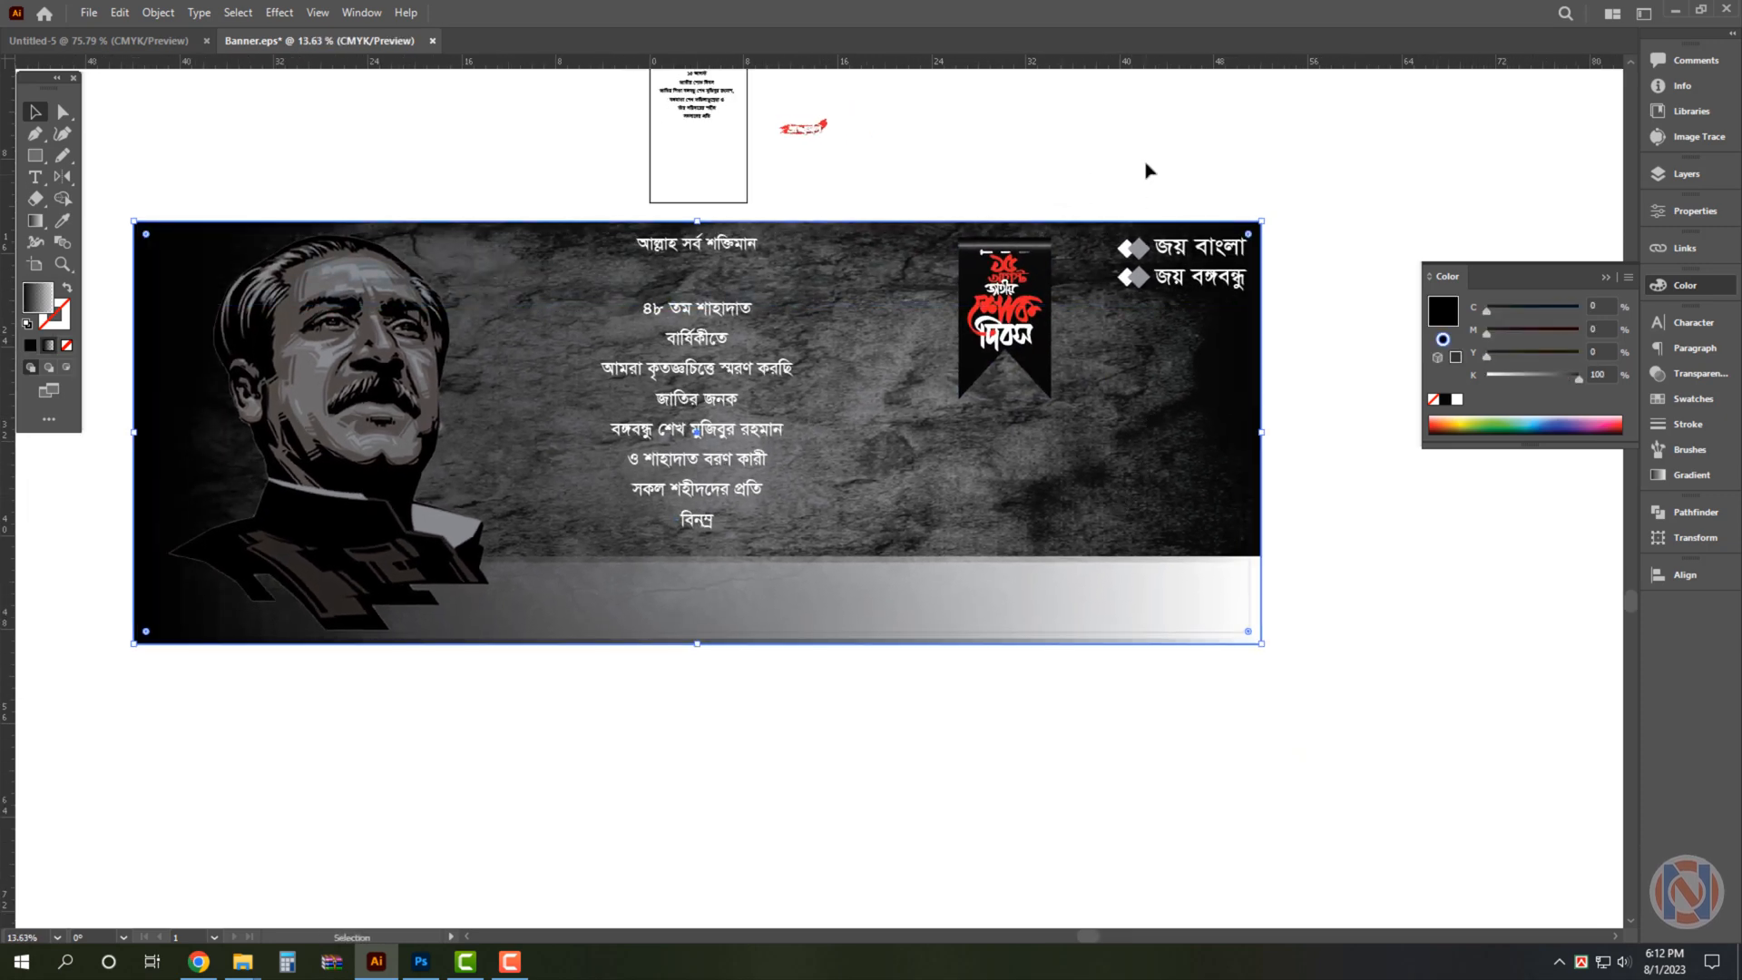
pyautogui.click(1148, 131)
pyautogui.moveTo(345, 363); pyautogui.dragTo(346, 428)
pyautogui.hotkey('ctrl', 'z')
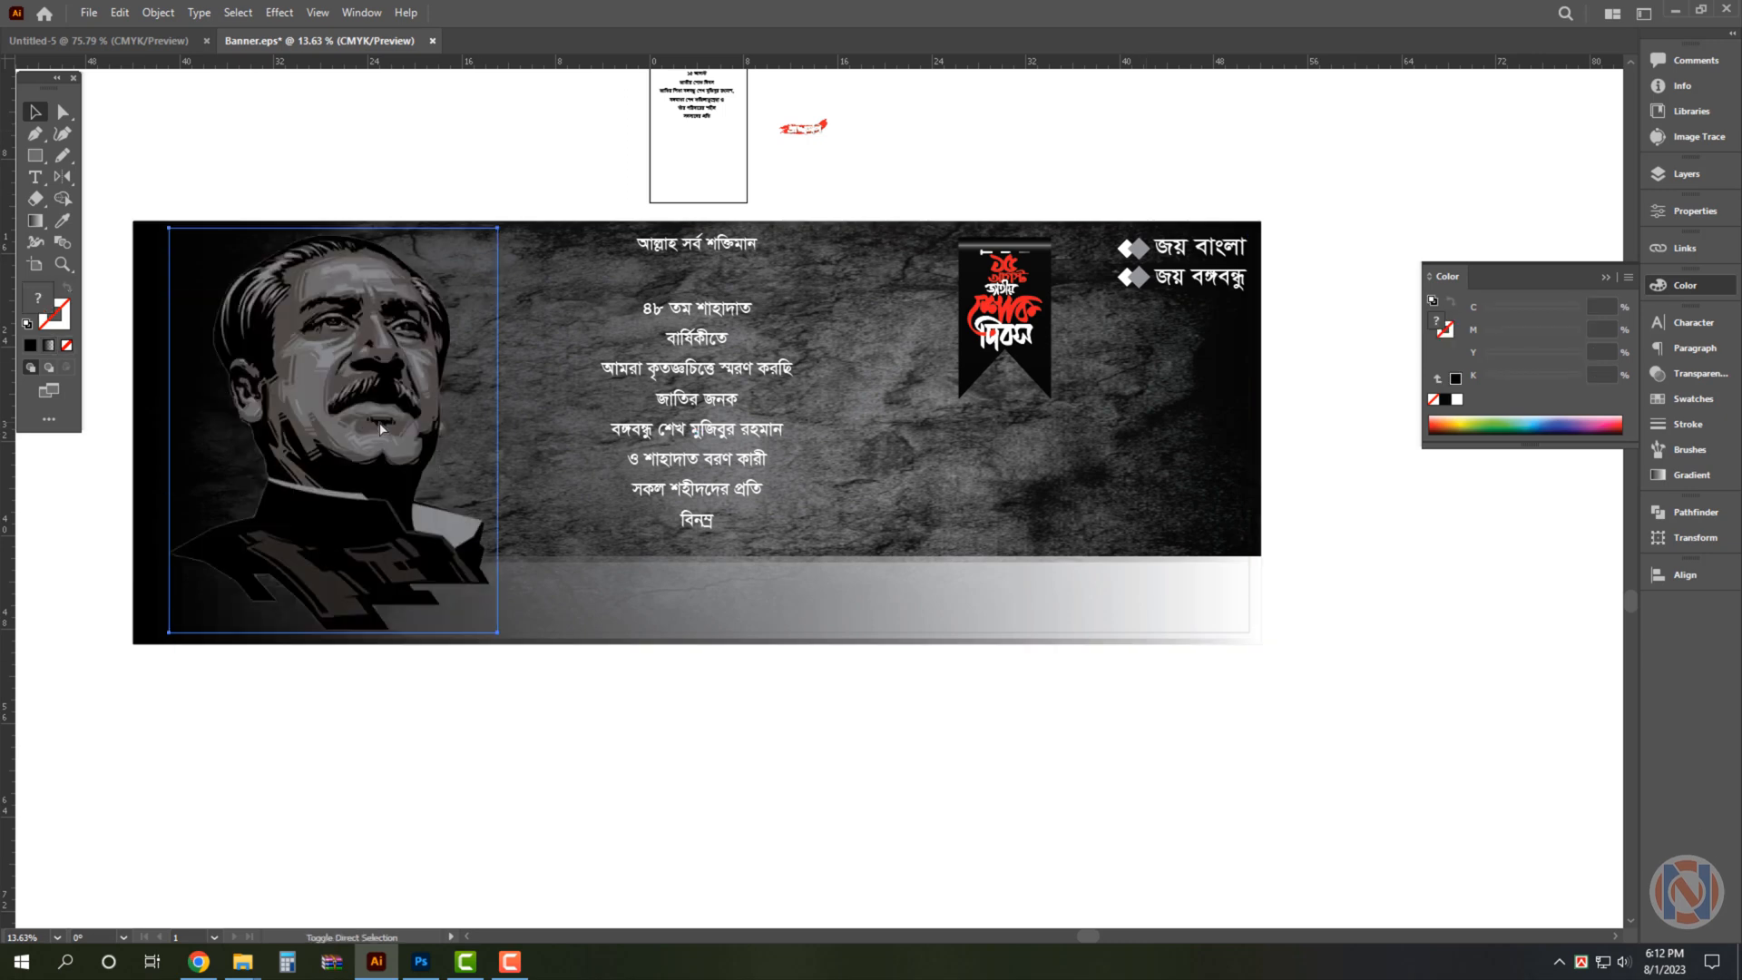
# Turn the portrait to neutral grey tones that match the banner's dark stone background.
pyautogui.scroll(2, 363, 345)
pyautogui.moveTo(636, 338); pyautogui.dragTo(563, 630)
pyautogui.hotkey('ctrl', 'z')
pyautogui.press('Return')
pyautogui.press('Escape')
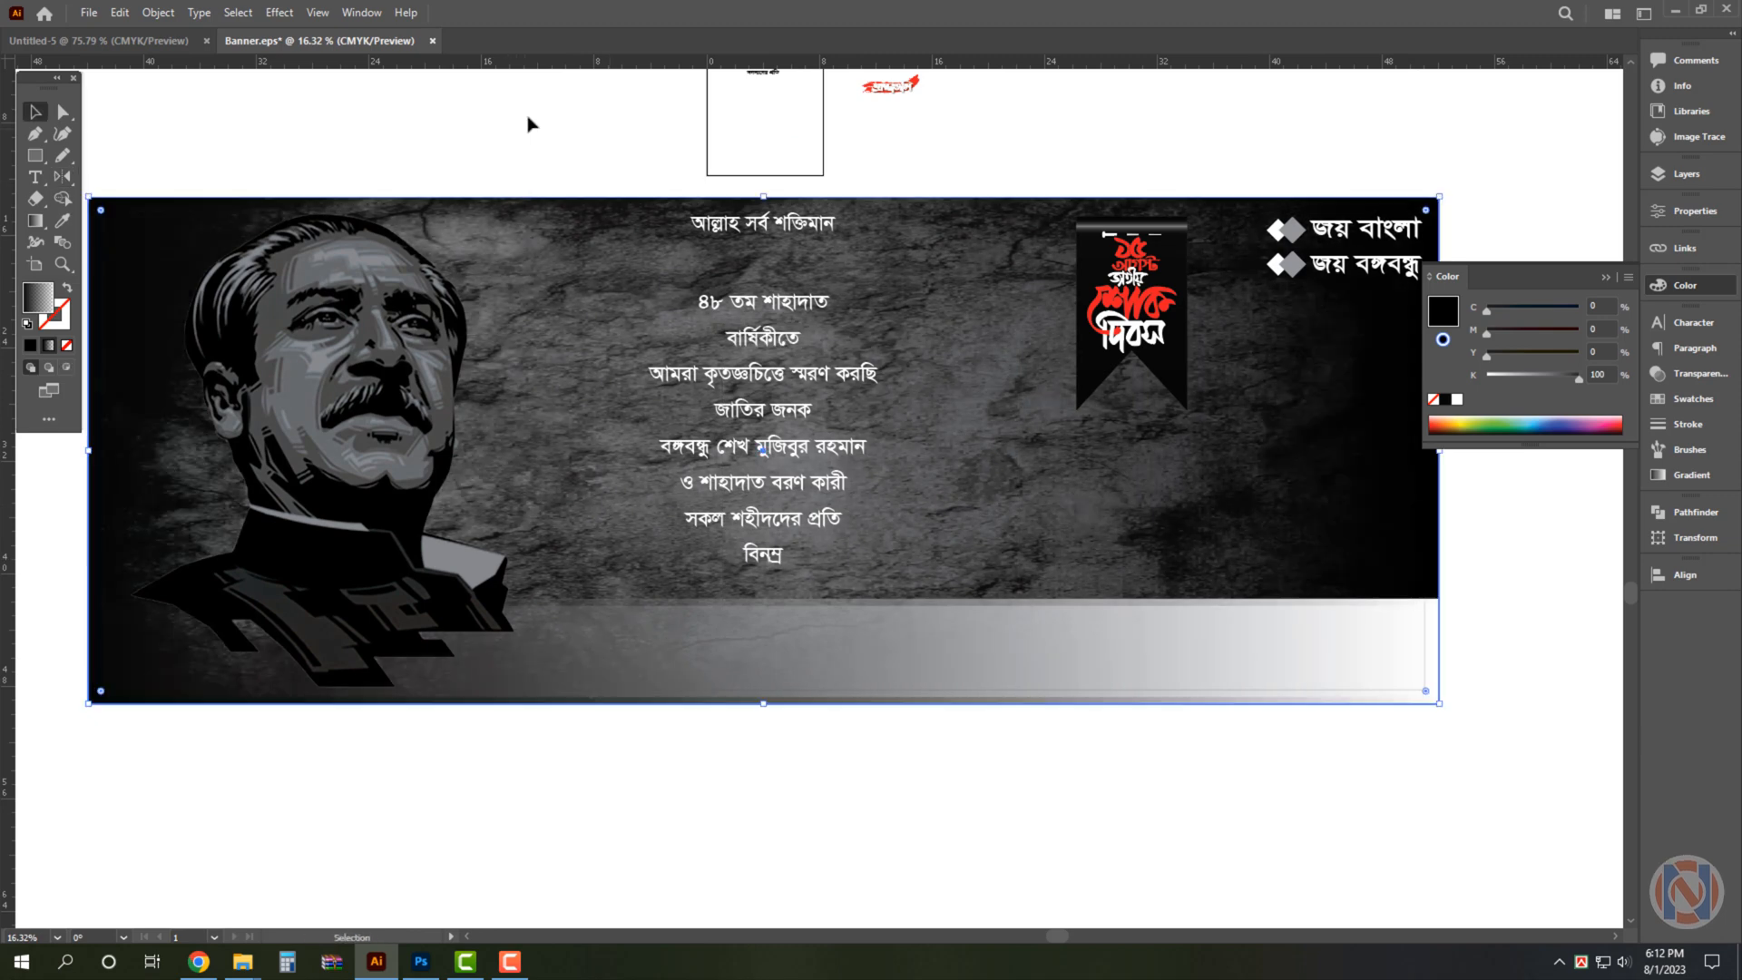
pyautogui.click(529, 121)
pyautogui.click(333, 370)
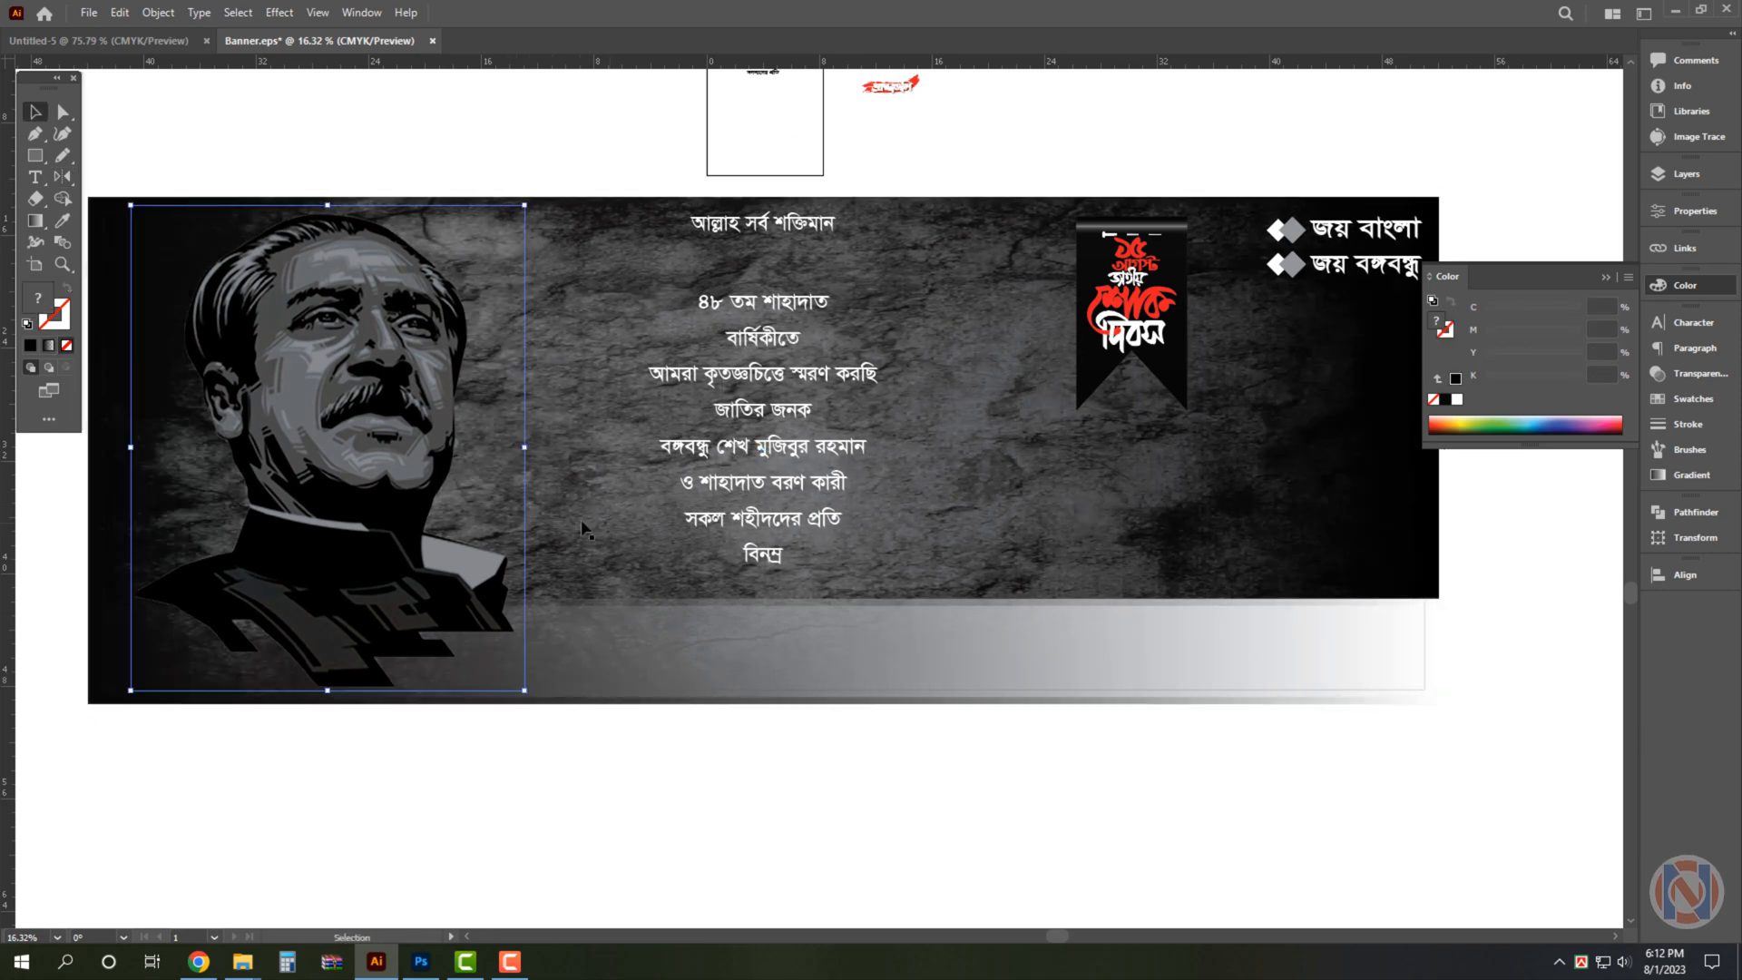
# Reduce a copy of the gradient background rectangle to a narrow strip along the banner's upper edge and fill it with solid black.
pyautogui.scroll(-1, 689, 446)
pyautogui.moveTo(689, 446); pyautogui.dragTo(627, 459)
pyautogui.click(810, 131)
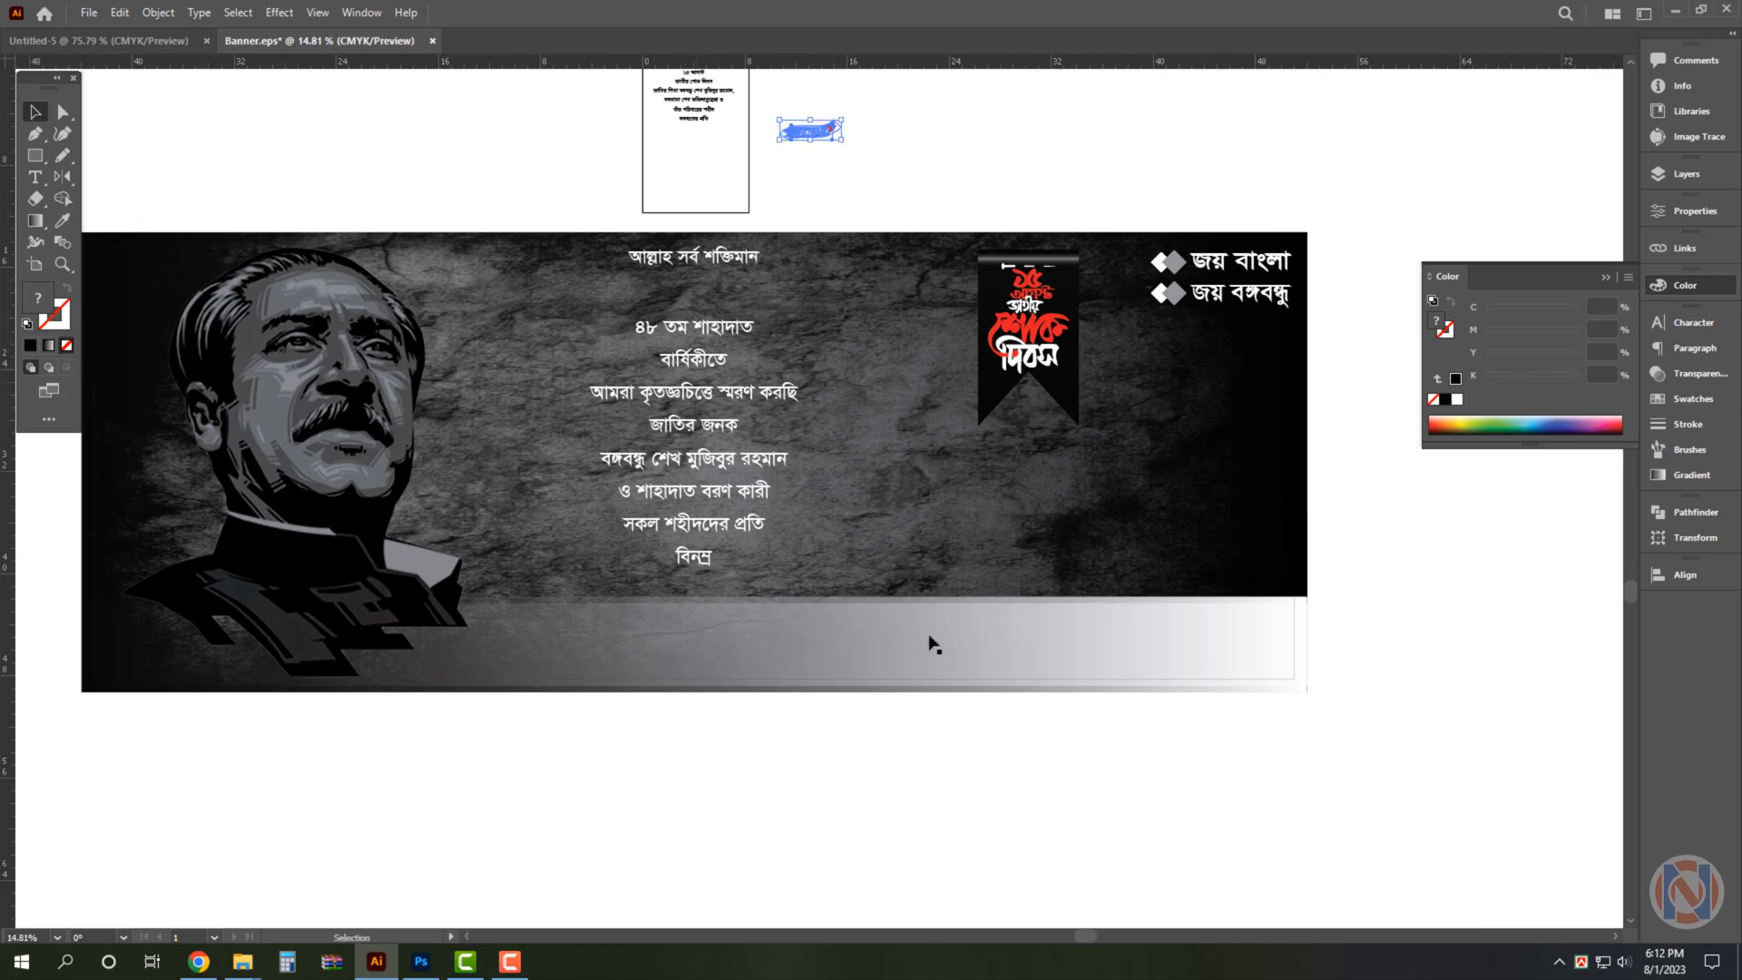
pyautogui.click(895, 465)
pyautogui.moveTo(697, 692); pyautogui.dragTo(705, 276)
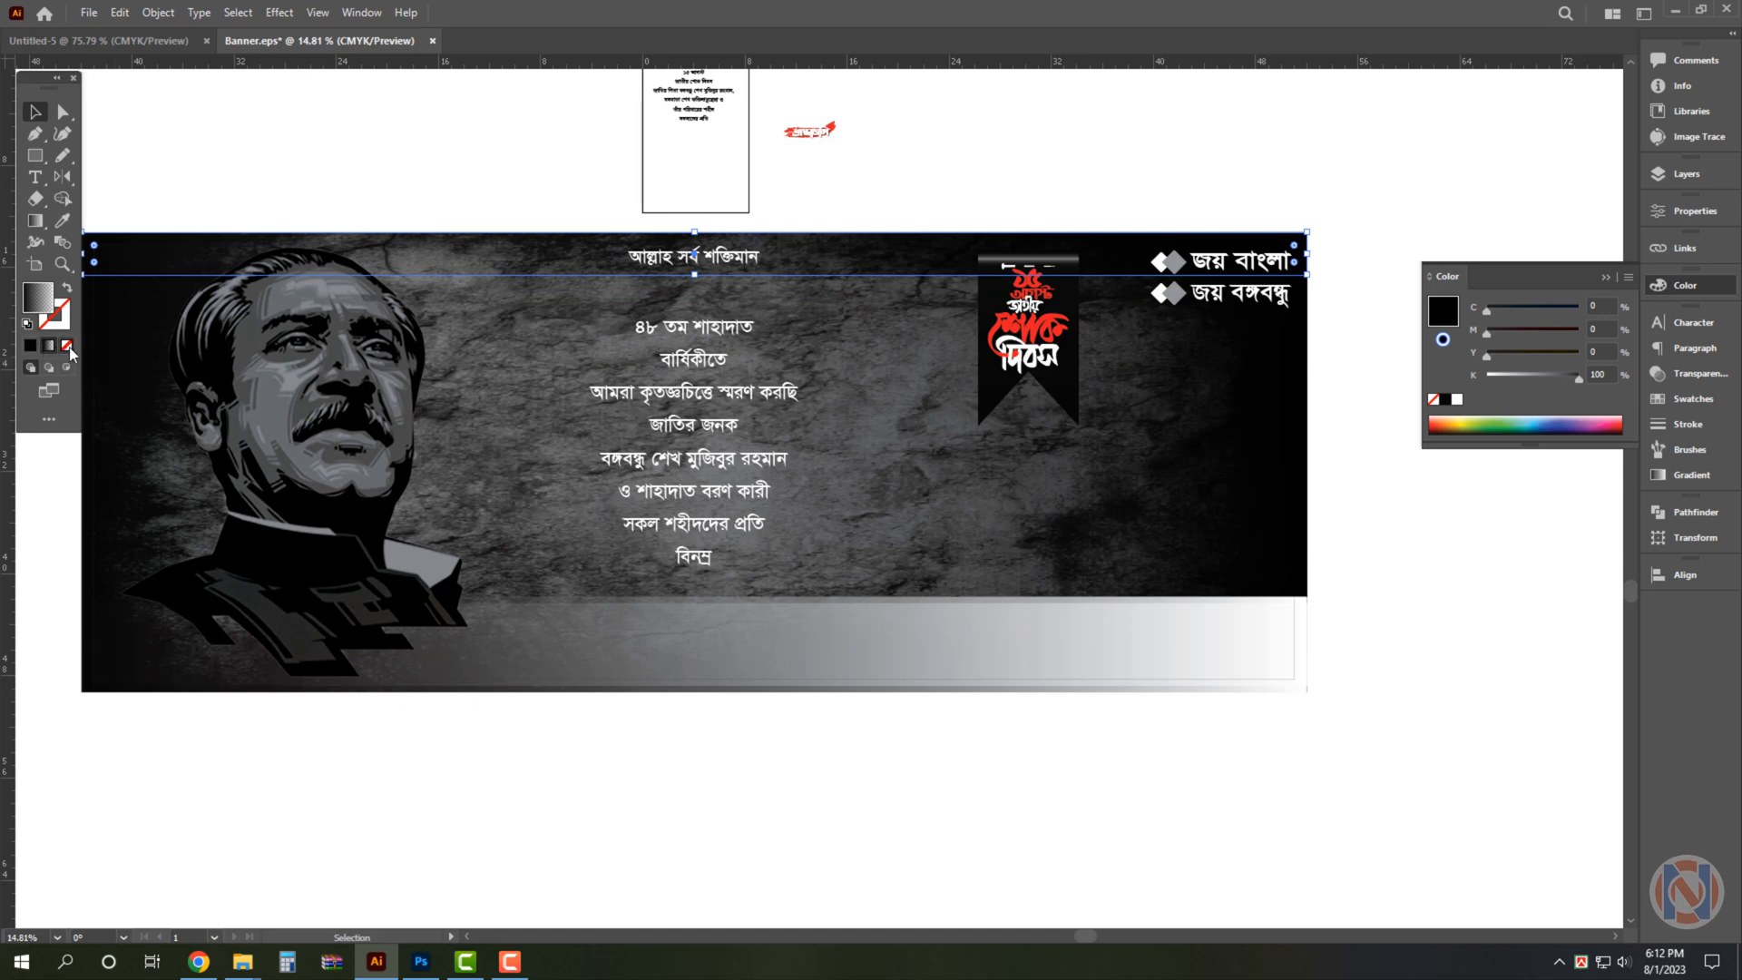
pyautogui.click(30, 345)
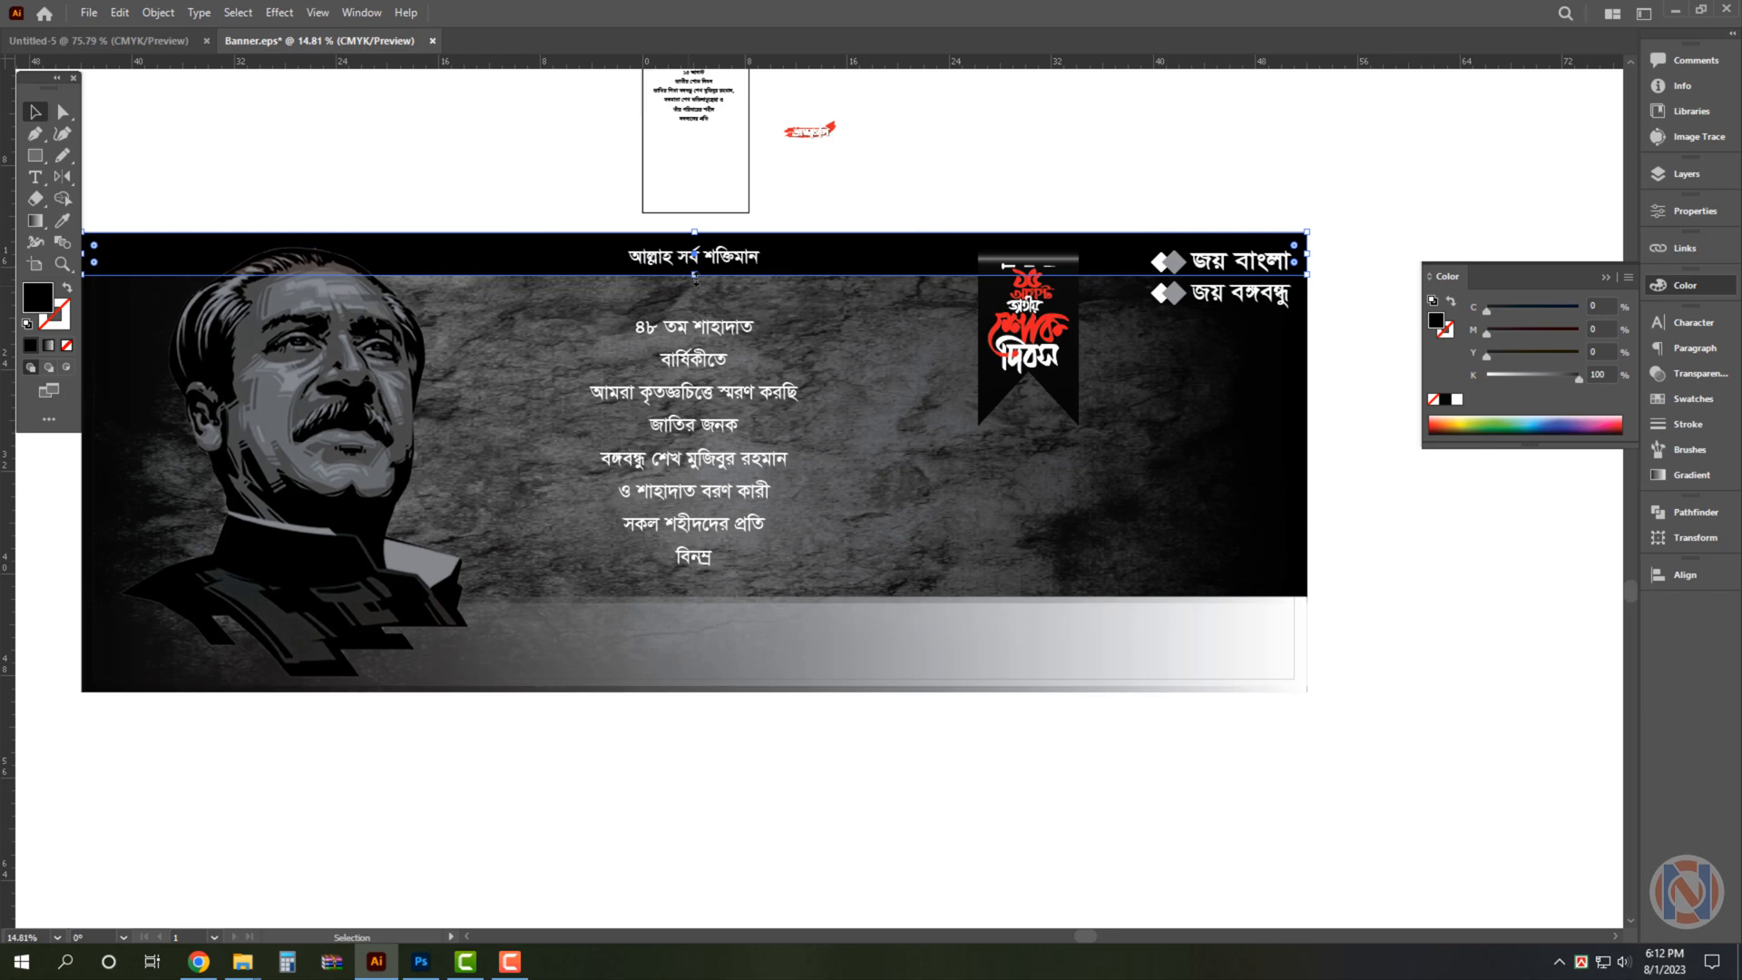
pyautogui.moveTo(695, 279); pyautogui.dragTo(697, 274)
pyautogui.moveTo(898, 214); pyautogui.dragTo(887, 212)
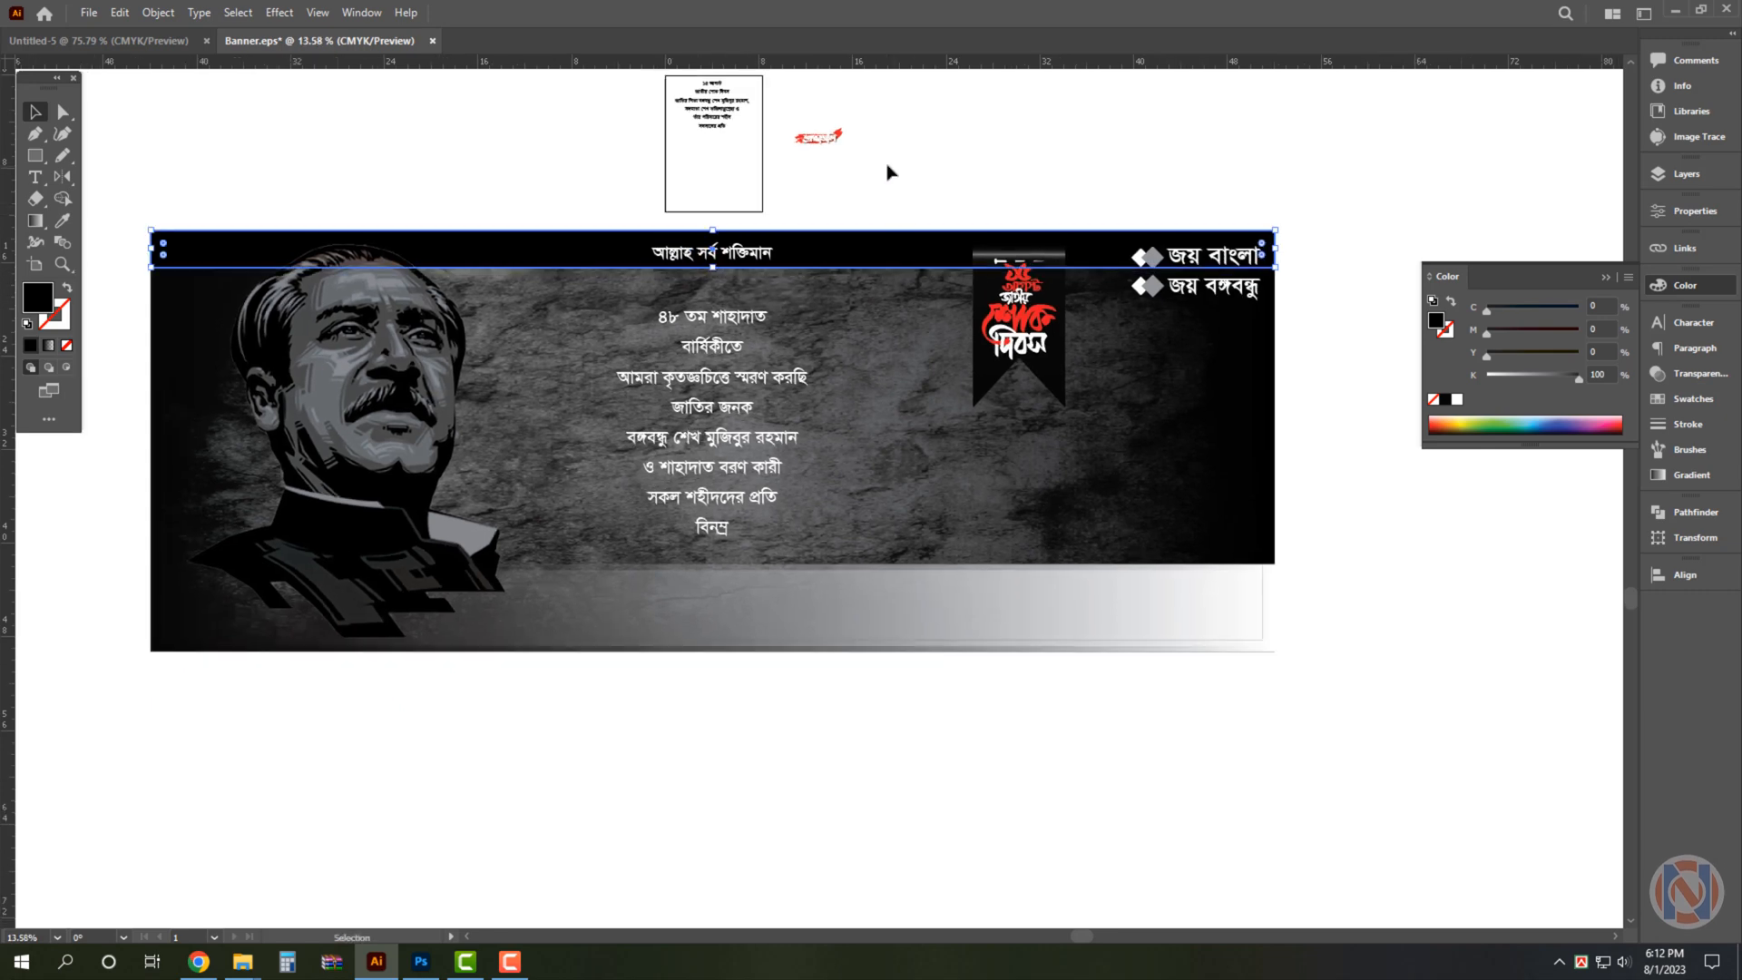
pyautogui.click(886, 172)
# Move the mourning-day ribbon down below the black strip and slightly towards the slogans.
pyautogui.moveTo(1007, 289); pyautogui.dragTo(1075, 318)
pyautogui.click(1073, 162)
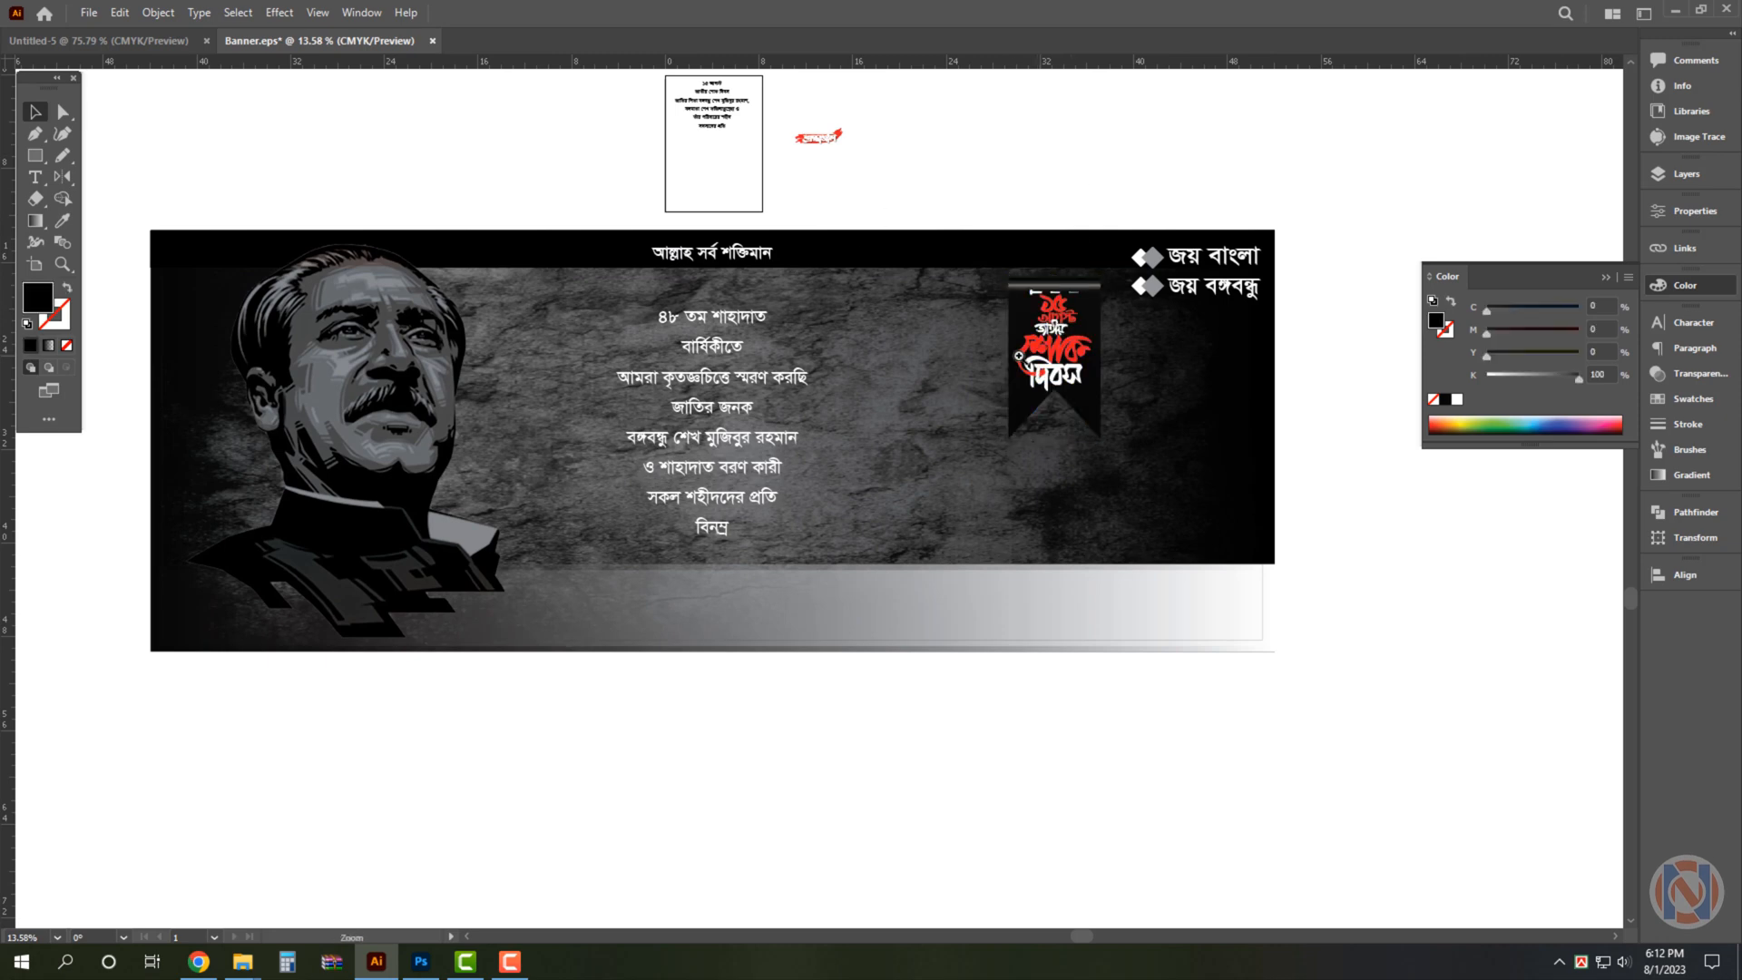
pyautogui.scroll(-1, 1043, 353)
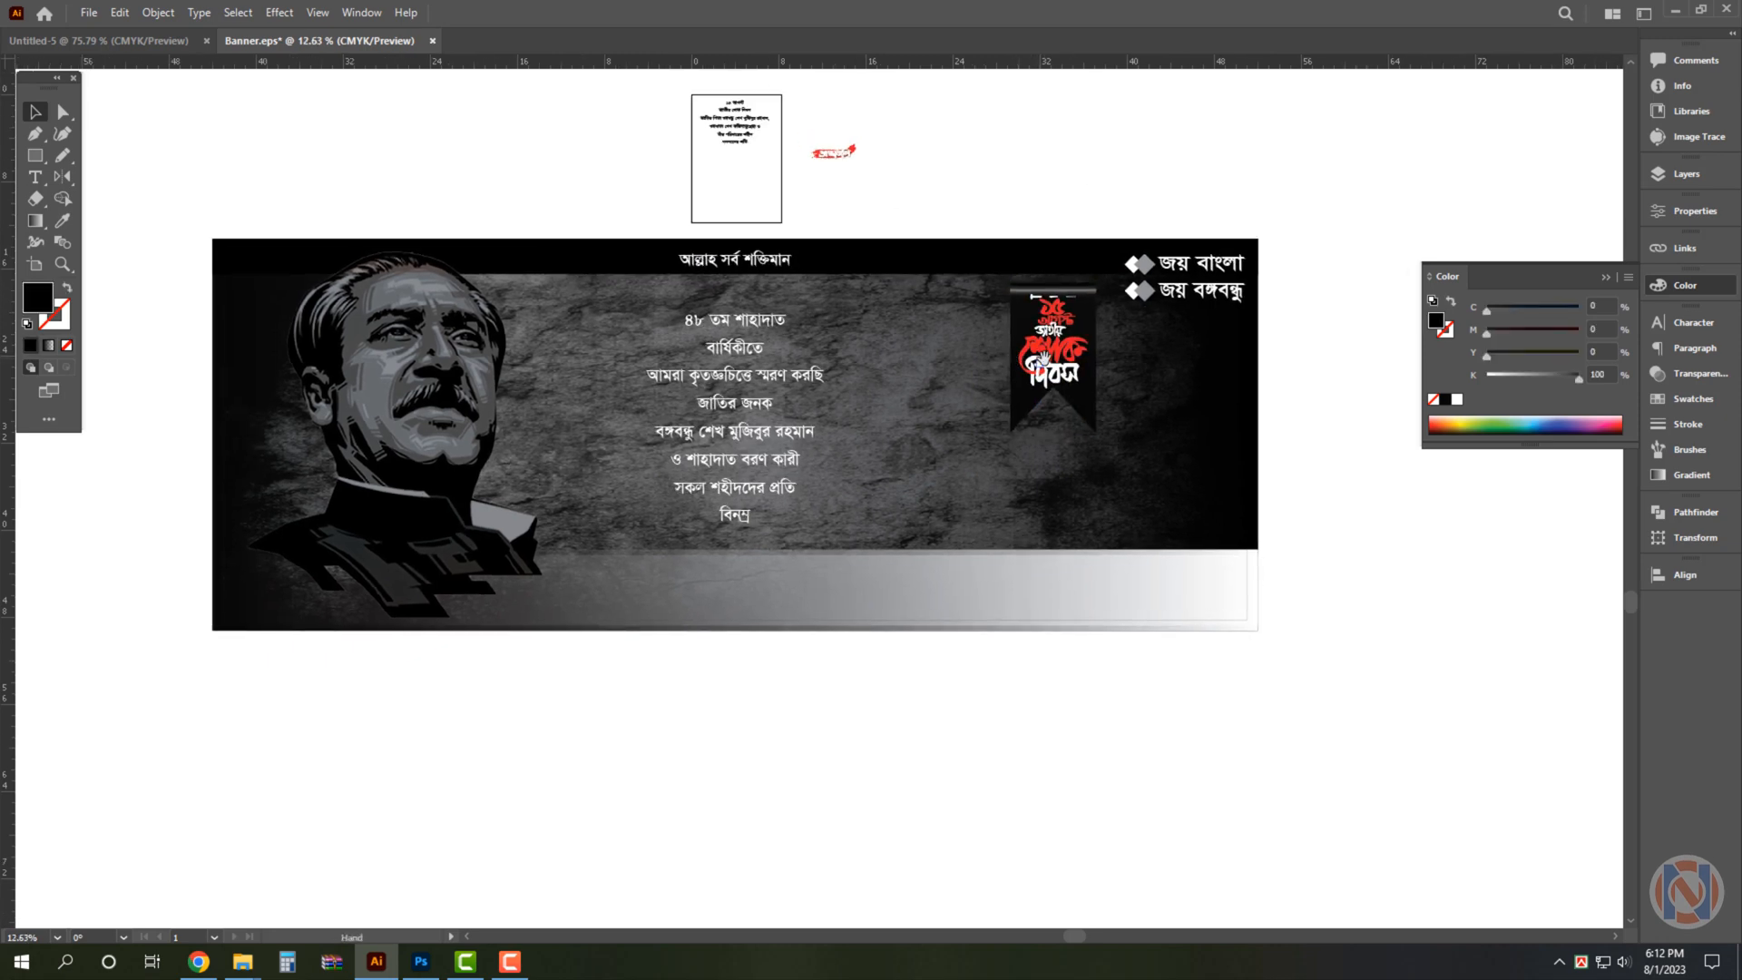
pyautogui.click(761, 376)
pyautogui.scroll(3, 771, 376)
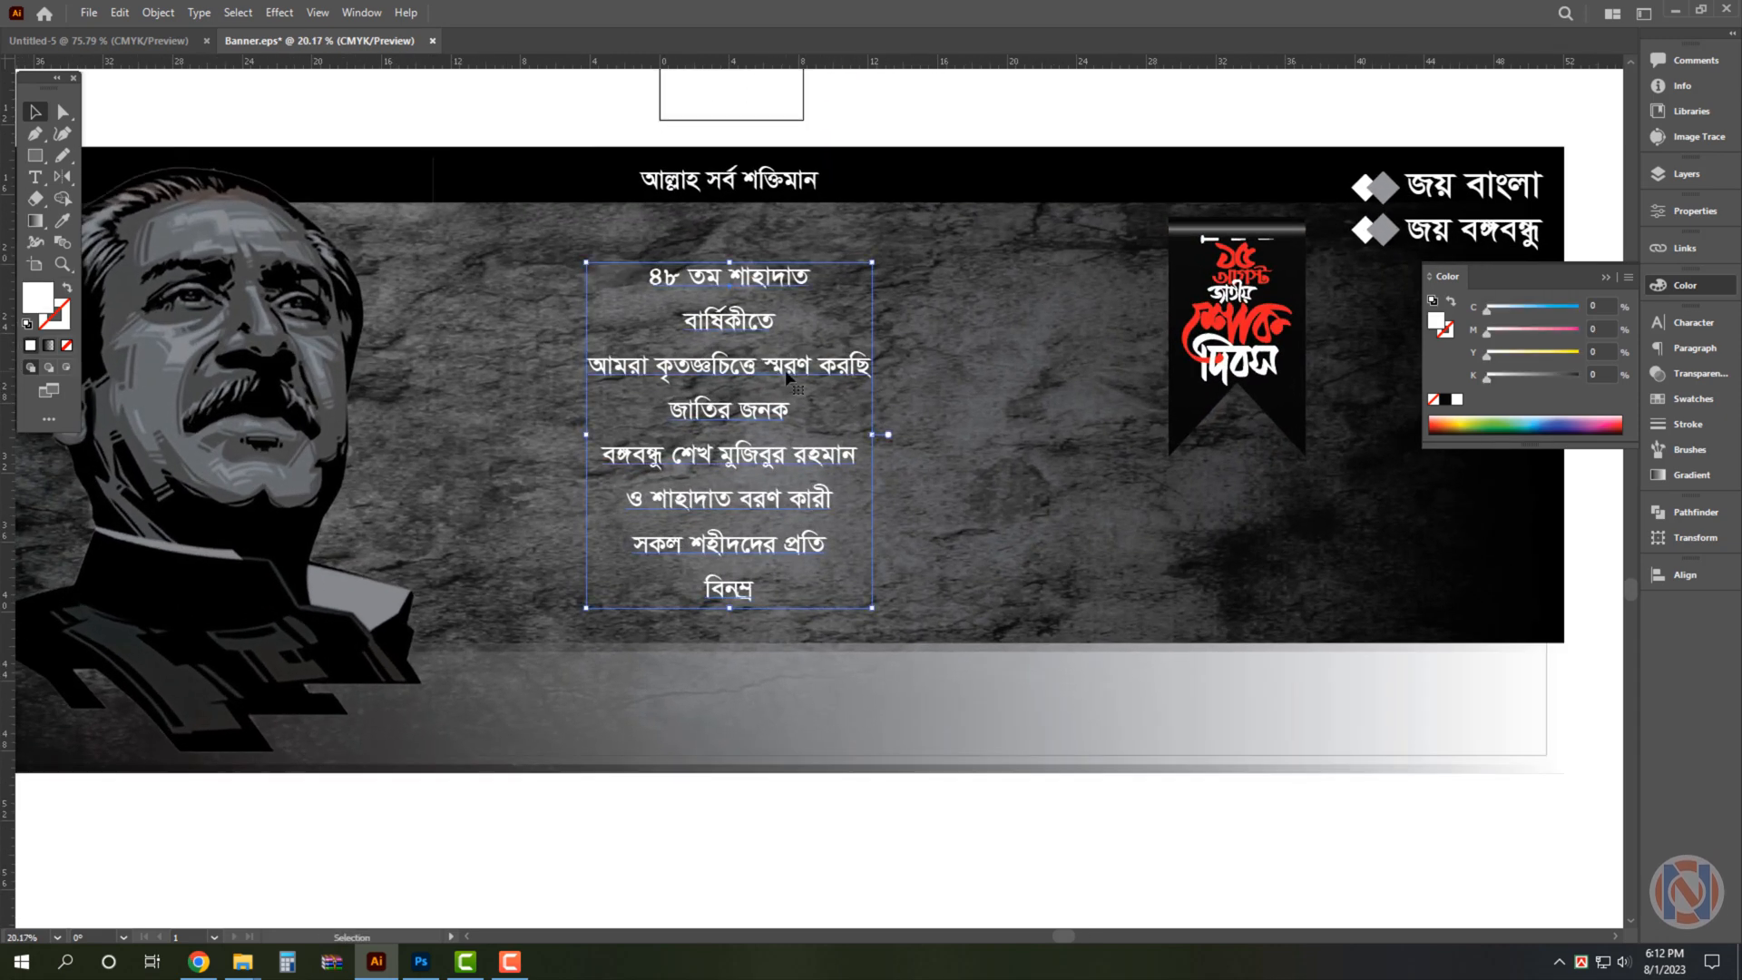
pyautogui.doubleClick(739, 287)
pyautogui.moveTo(695, 276); pyautogui.dragTo(1049, 633)
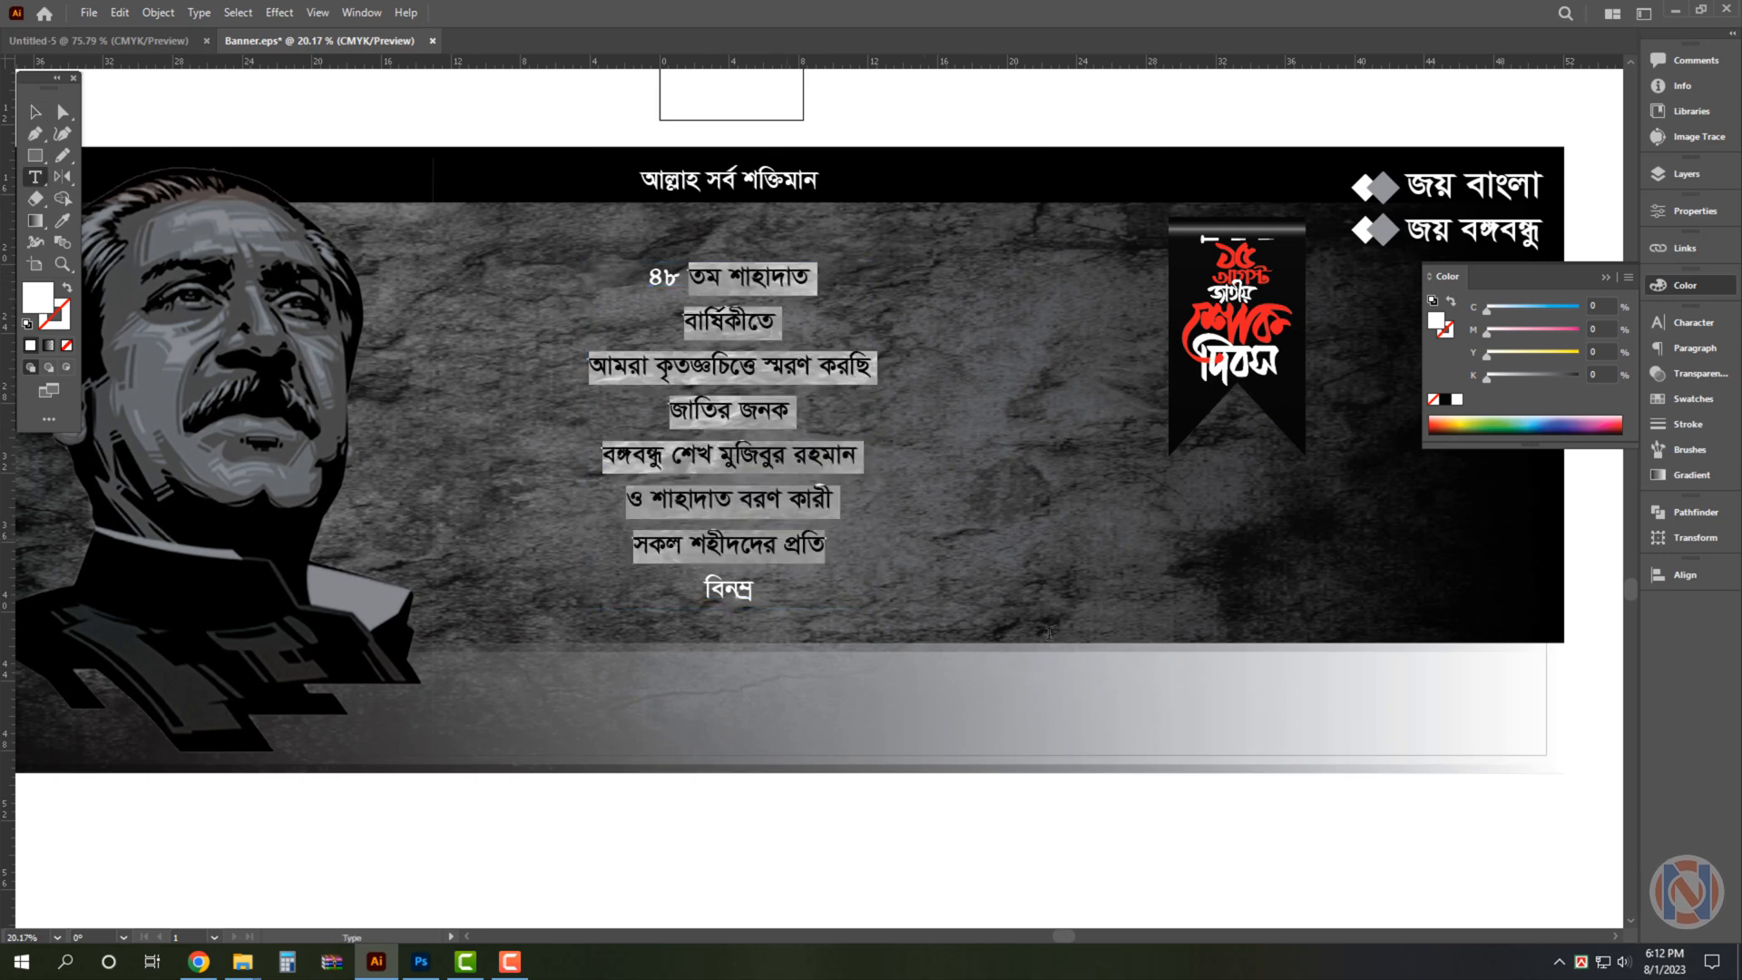
pyautogui.hotkey('ctrl', 'x')
pyautogui.hotkey('ctrl', 'z')
pyautogui.press('Escape')
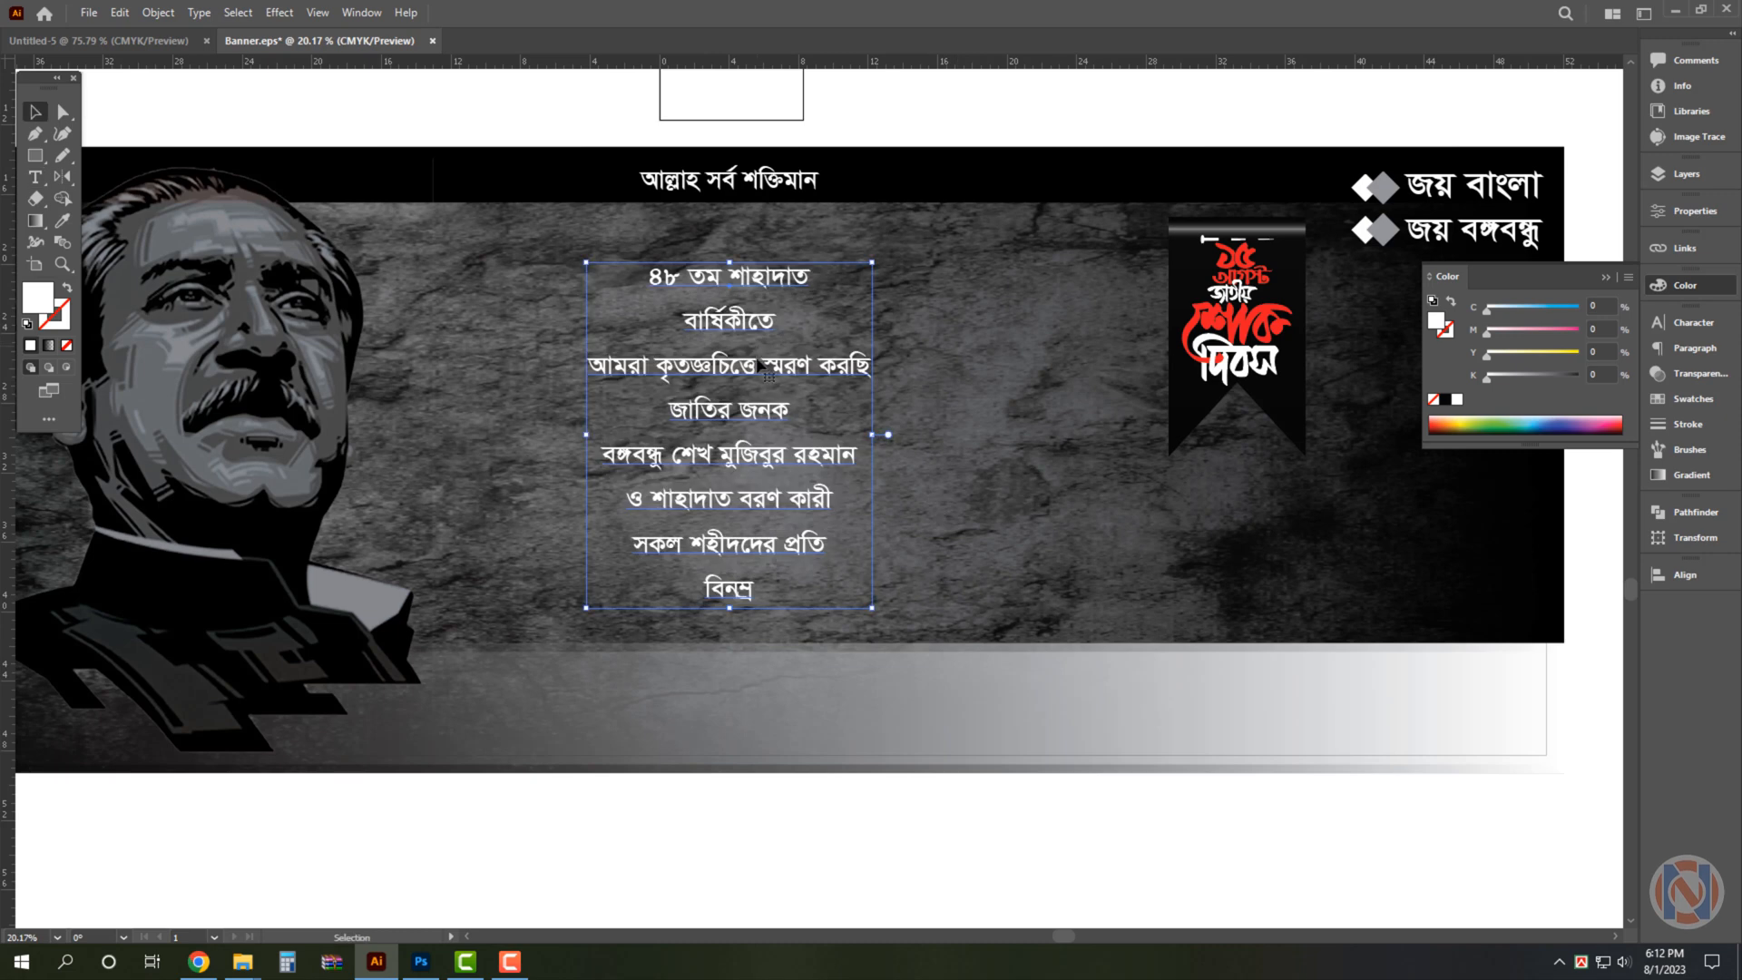
# Move the tribute text right, place the mourning-day ribbon beside the portrait, and enlarge the ribbon to span from the black strip to the gradient bar.
pyautogui.moveTo(782, 361); pyautogui.dragTo(506, 371)
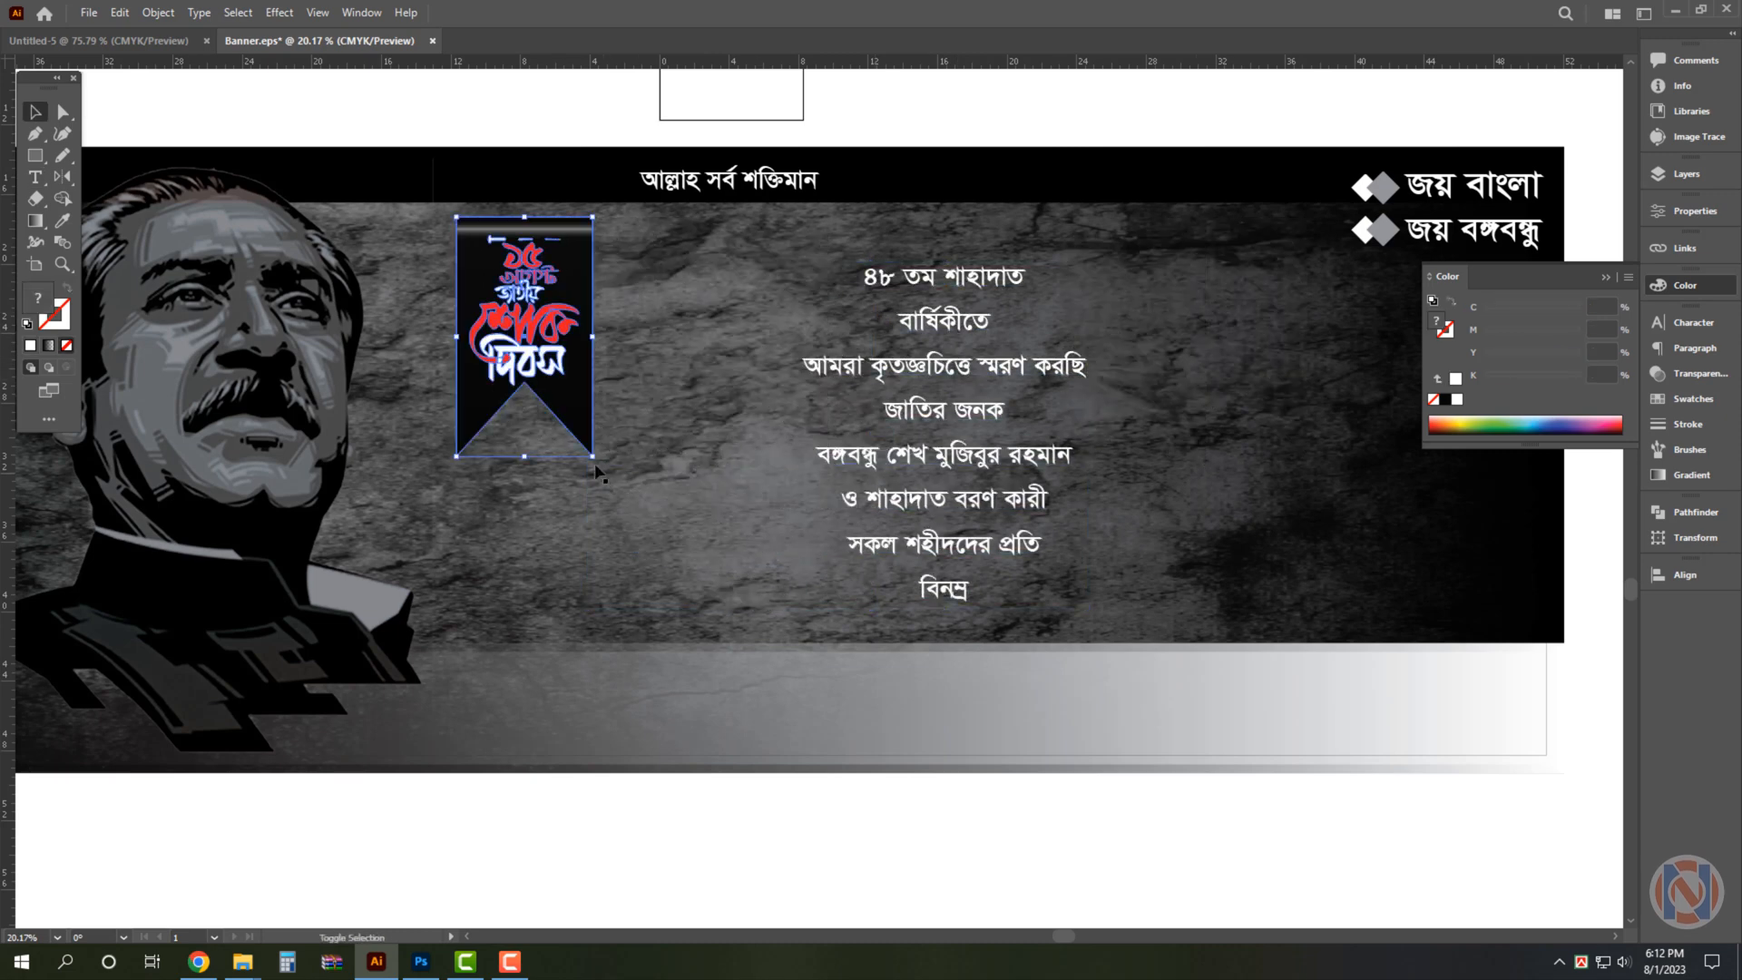
pyautogui.moveTo(595, 457); pyautogui.dragTo(842, 644)
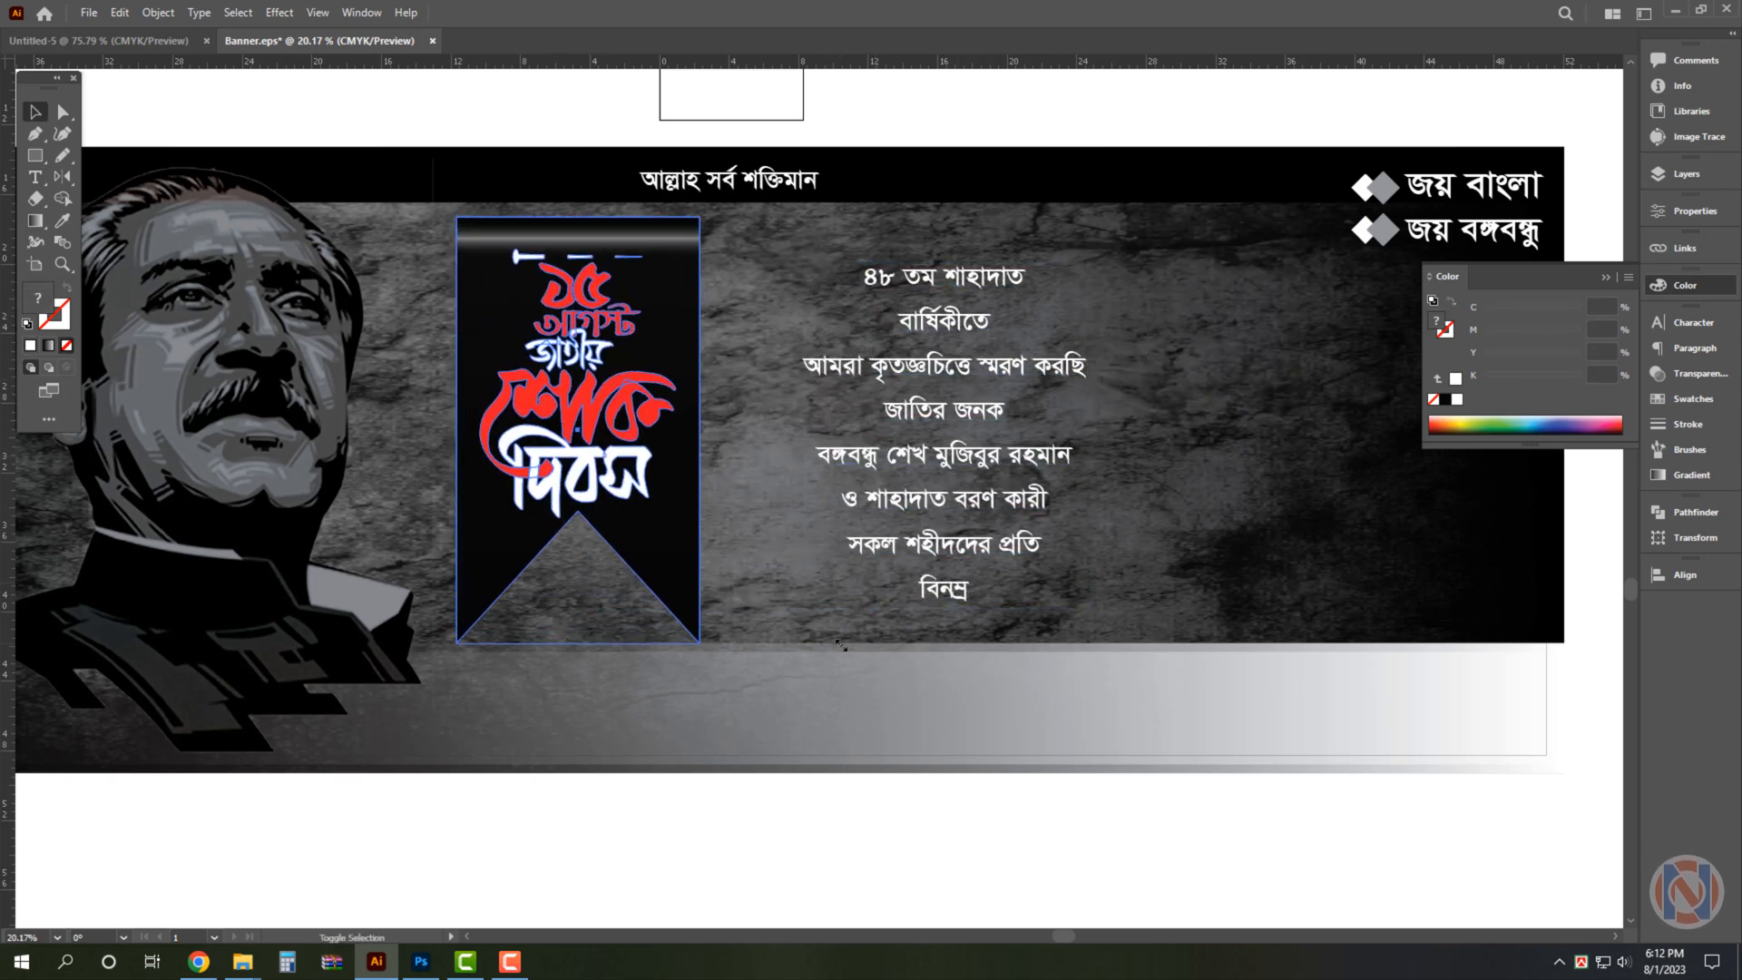
pyautogui.moveTo(700, 216); pyautogui.dragTo(716, 205)
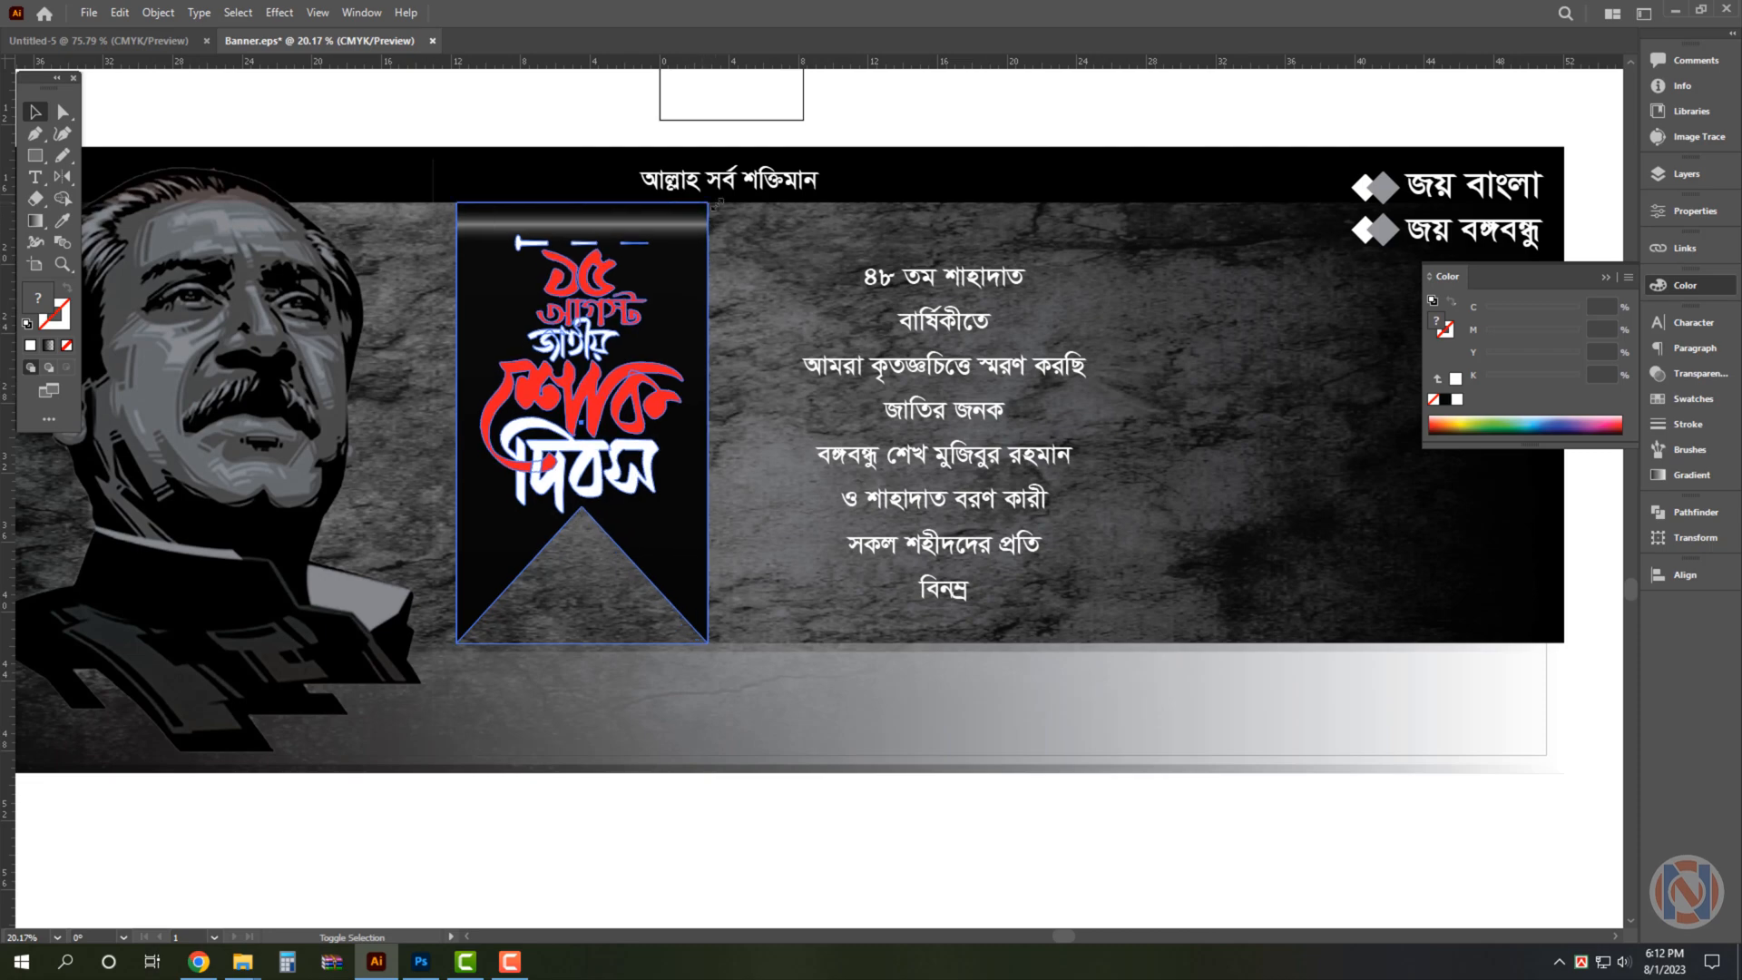
# Copy the gradient background rectangle in place and reduce the copy to the area between the ribbon's outer edge and the lower gradient bar.
pyautogui.scroll(-3, 671, 324)
pyautogui.click(1407, 155)
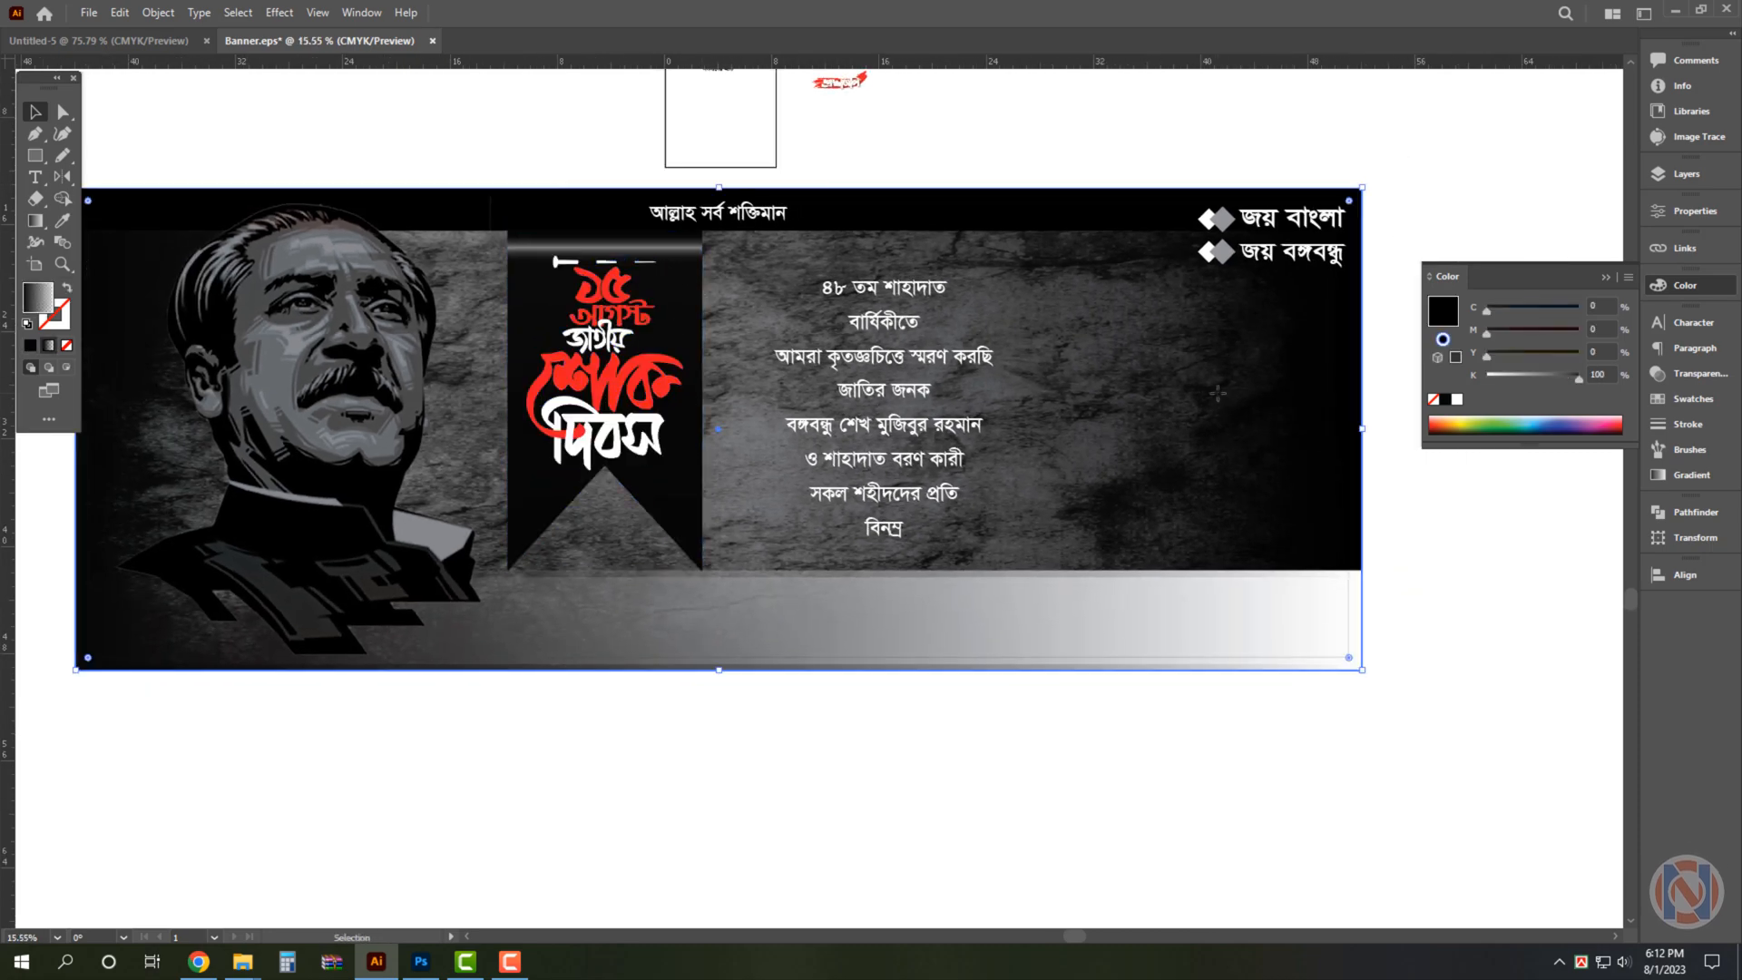
pyautogui.scroll(-1, 1200, 388)
pyautogui.scroll(-1, 1200, 388)
pyautogui.click(1309, 115)
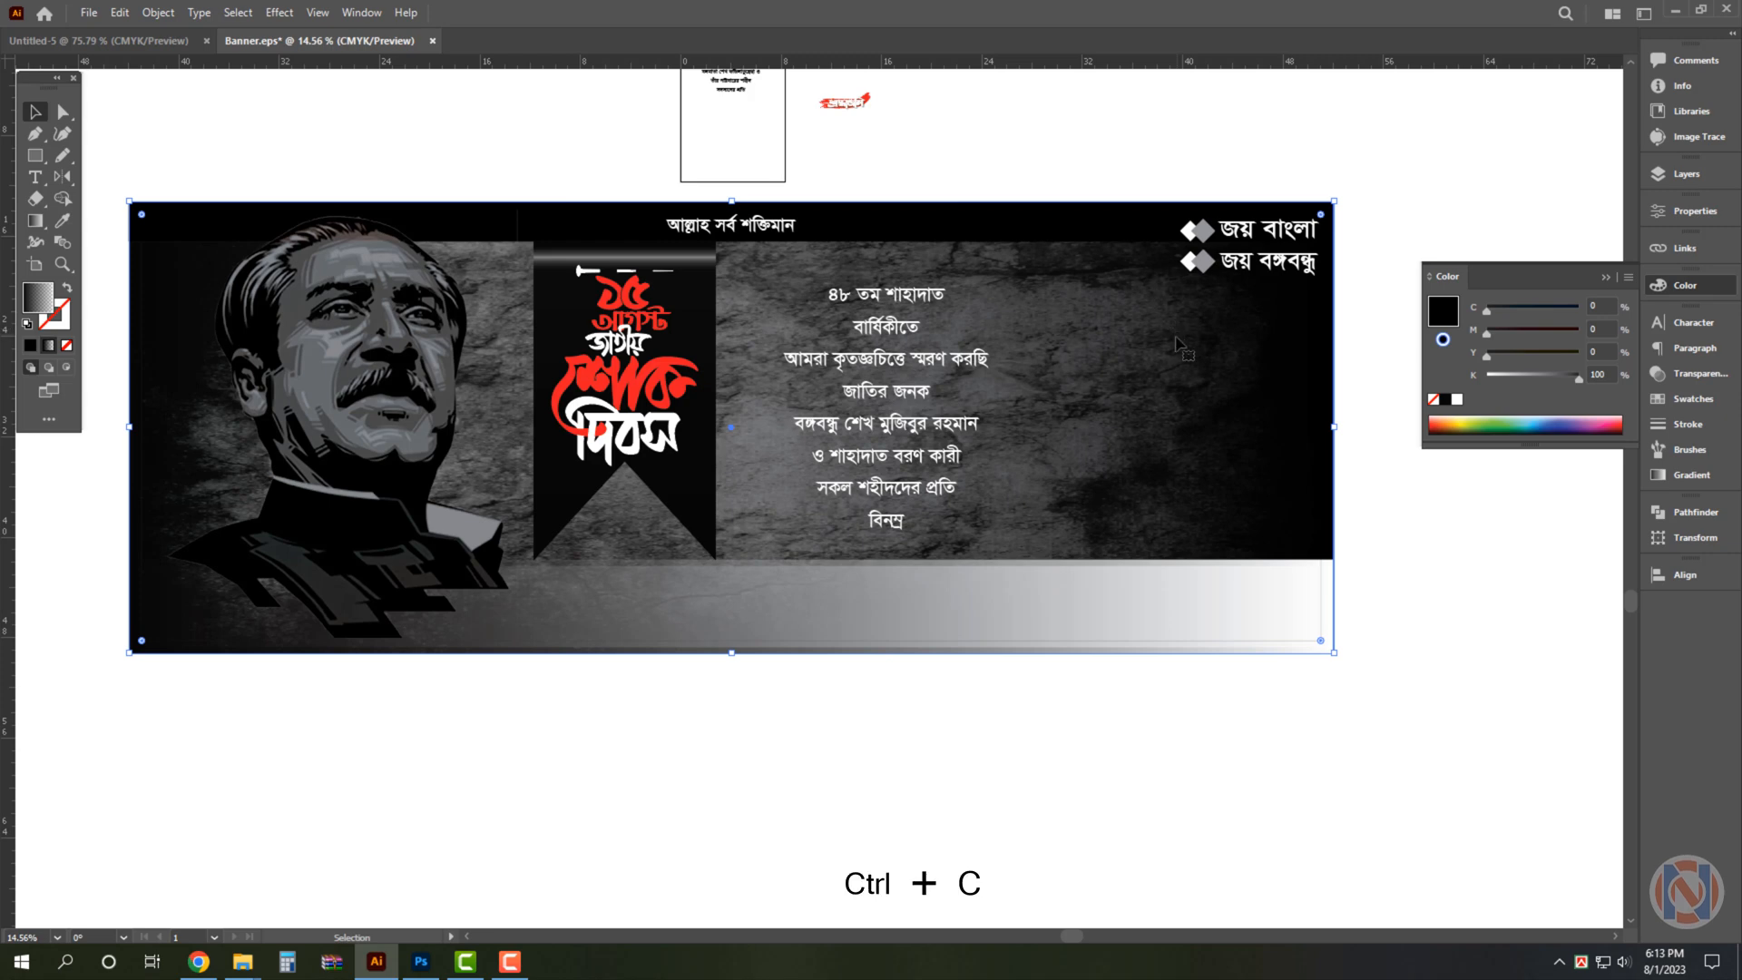
pyautogui.hotkey('ctrl', 'f')
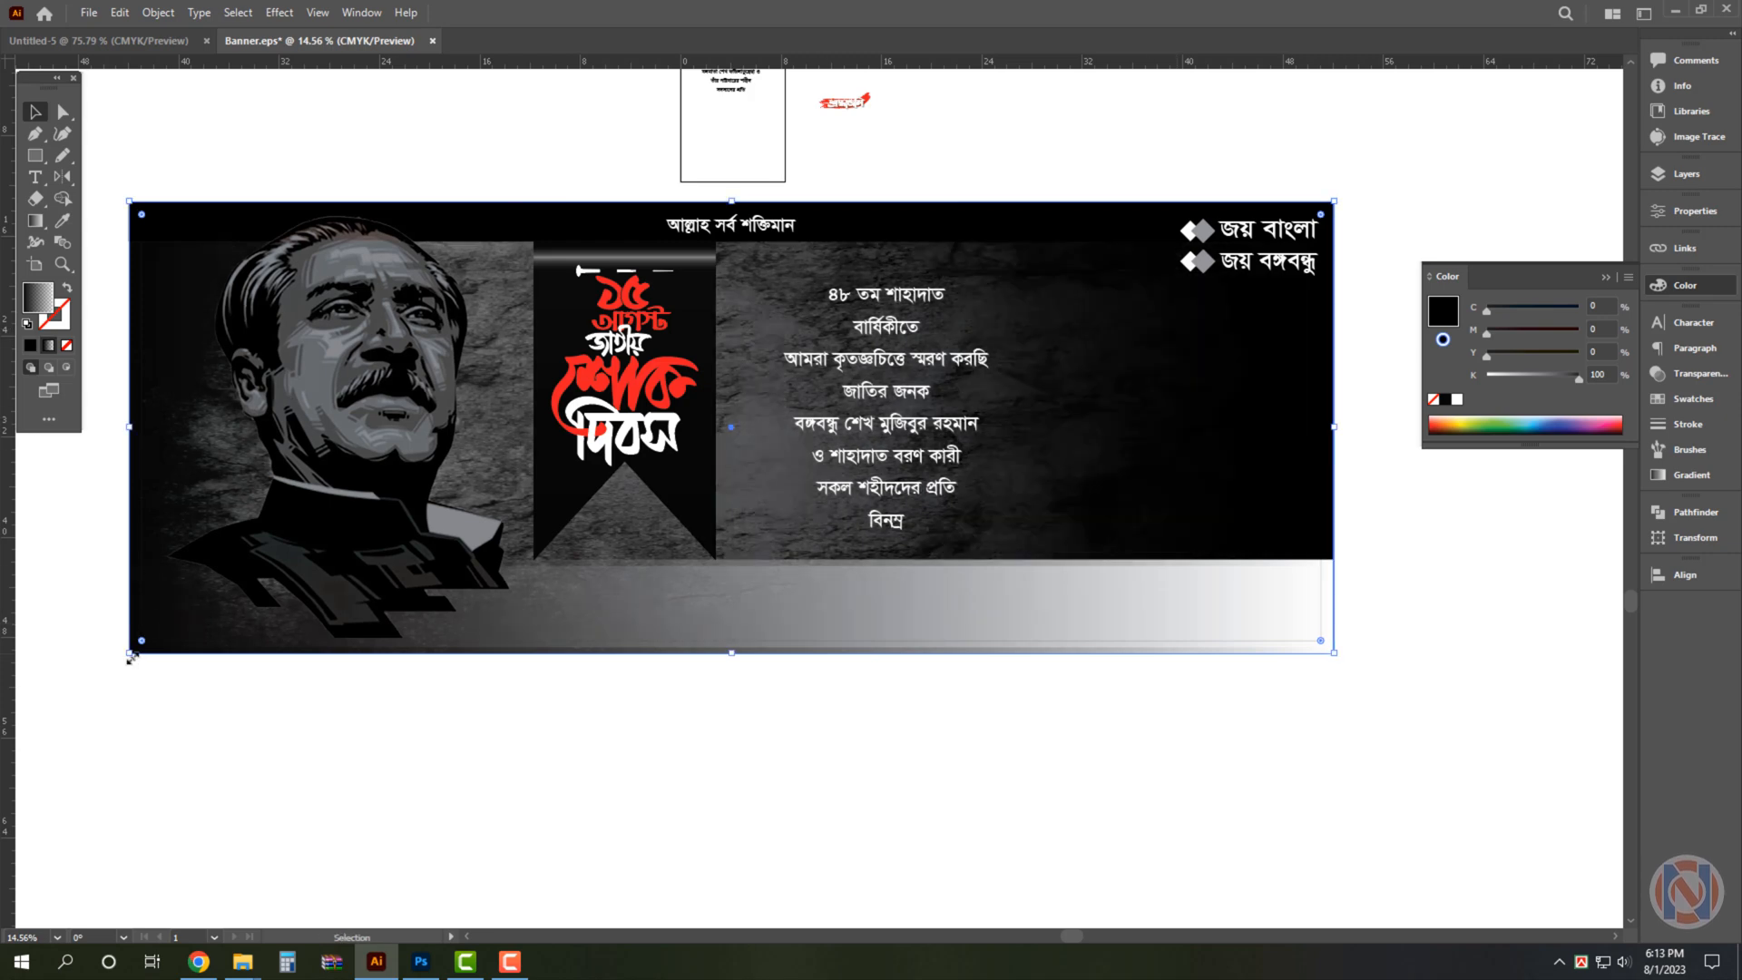
pyautogui.moveTo(131, 655); pyautogui.dragTo(720, 558)
pyautogui.scroll(8, 688, 547)
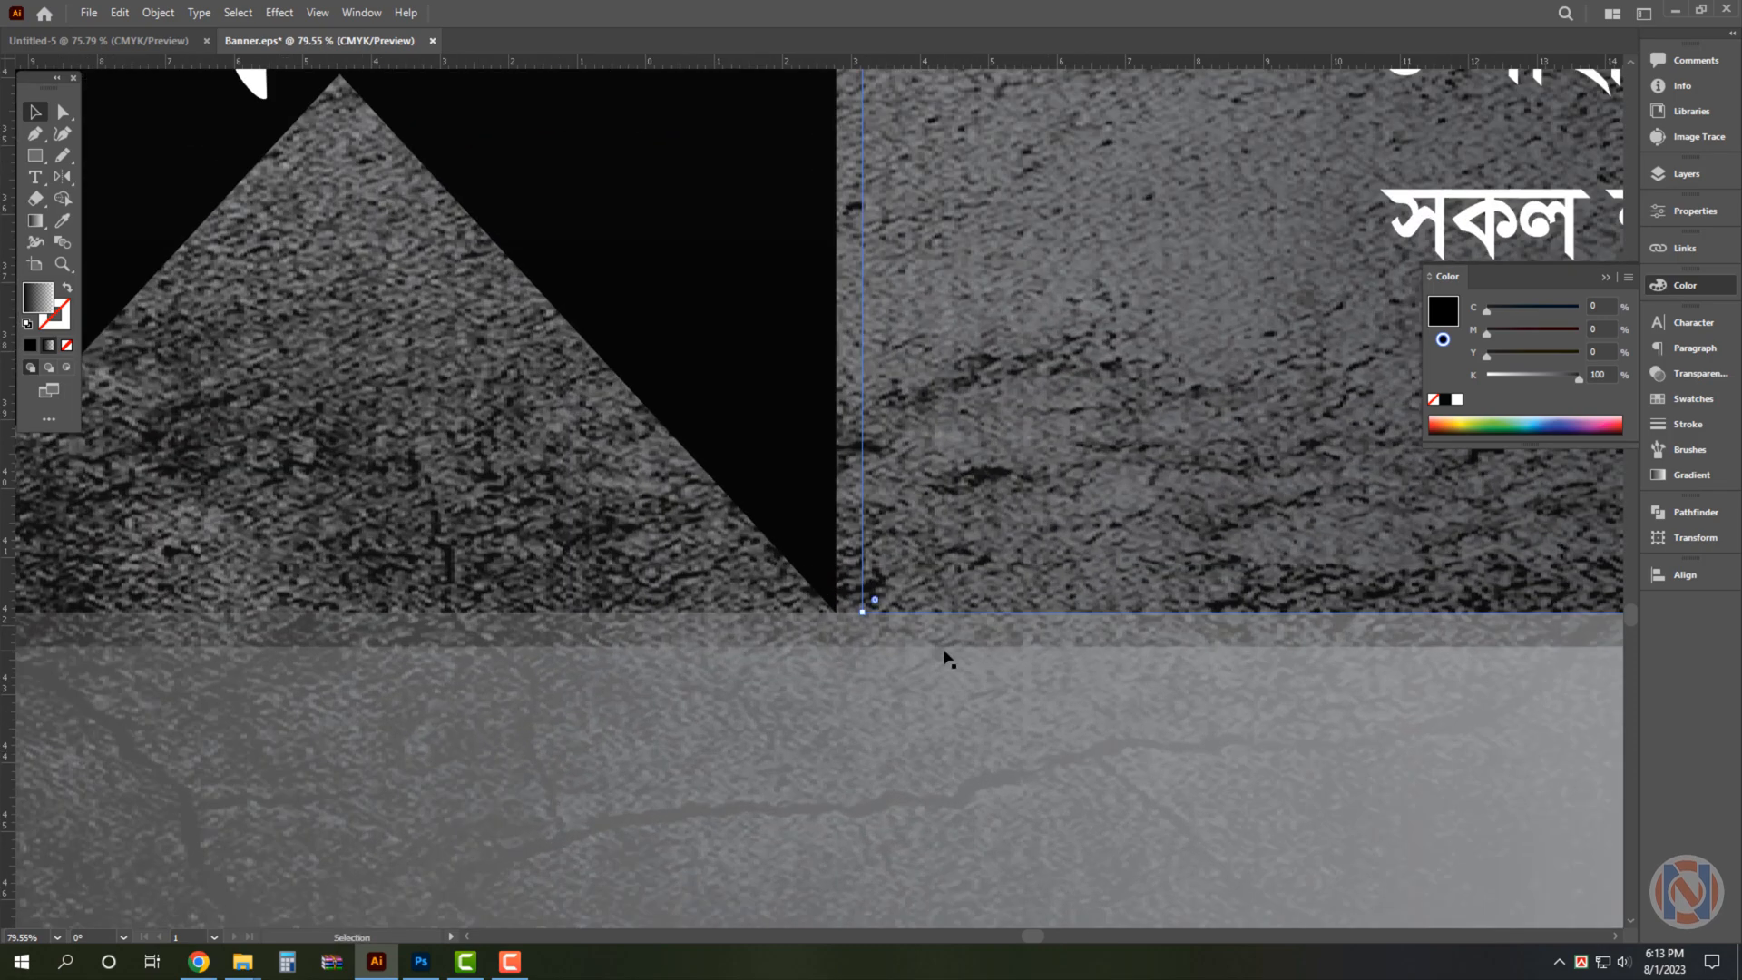
pyautogui.moveTo(863, 613); pyautogui.dragTo(618, 734)
pyautogui.scroll(-8, 816, 604)
# Fill the reduced rectangle beside the ribbon with solid white.
pyautogui.click(65, 347)
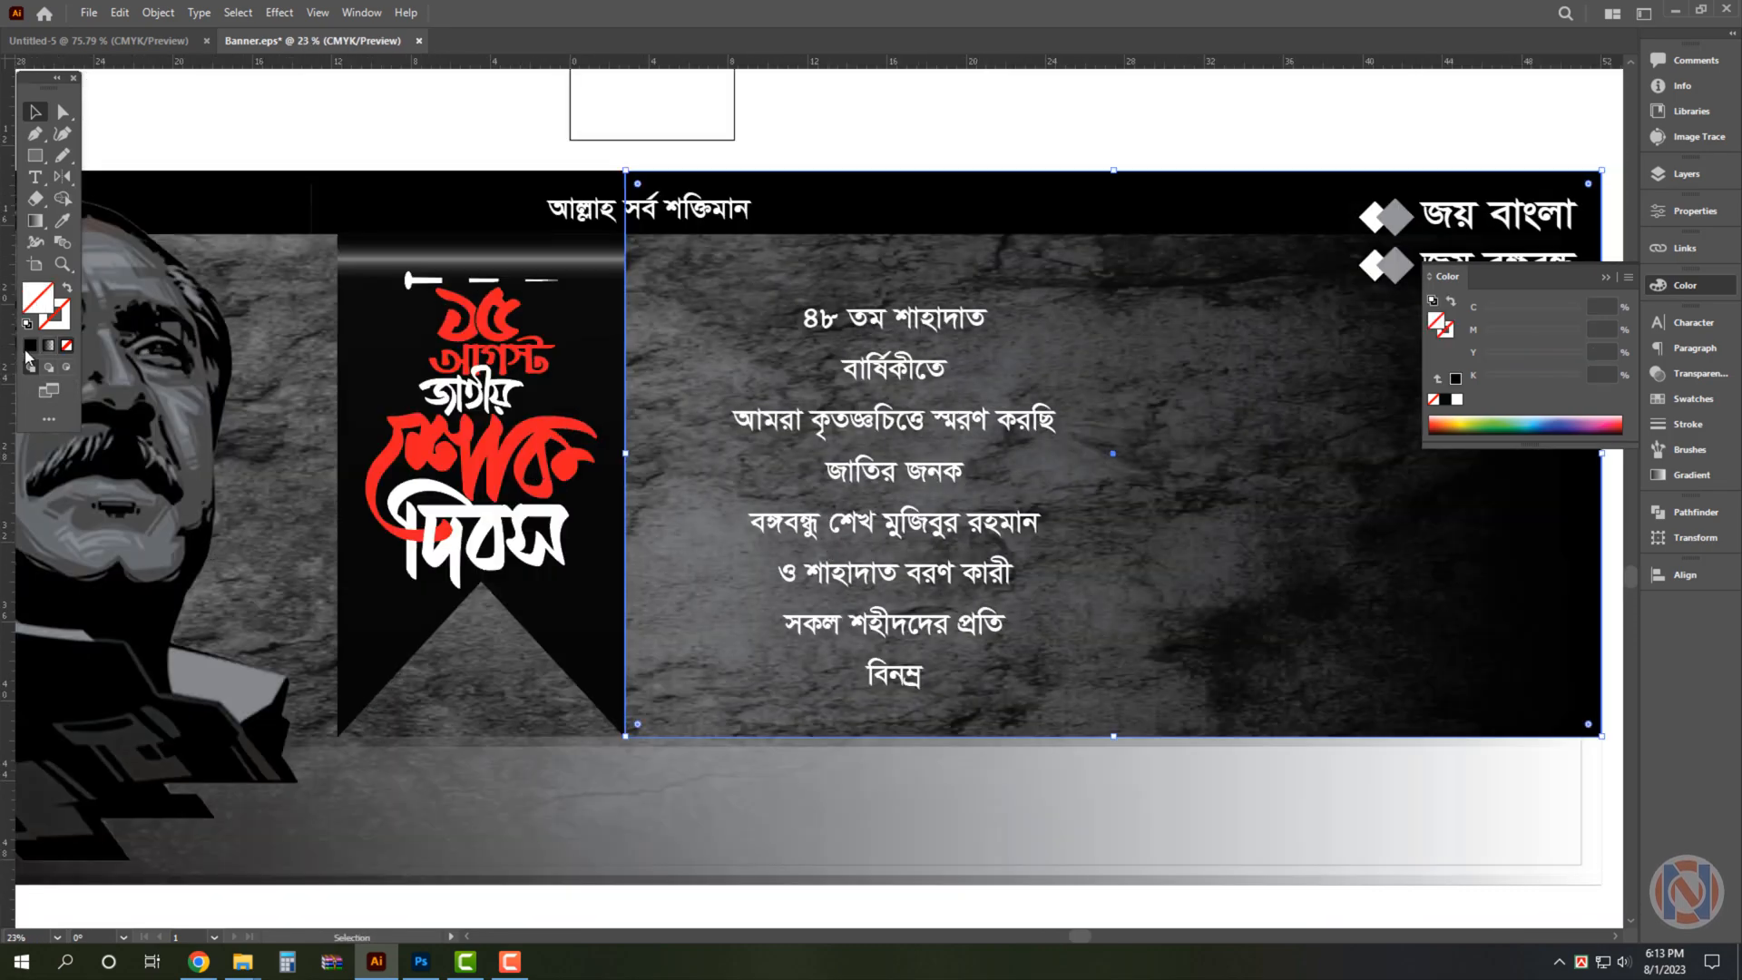
pyautogui.click(31, 345)
pyautogui.click(1455, 399)
pyautogui.moveTo(859, 456); pyautogui.dragTo(798, 456)
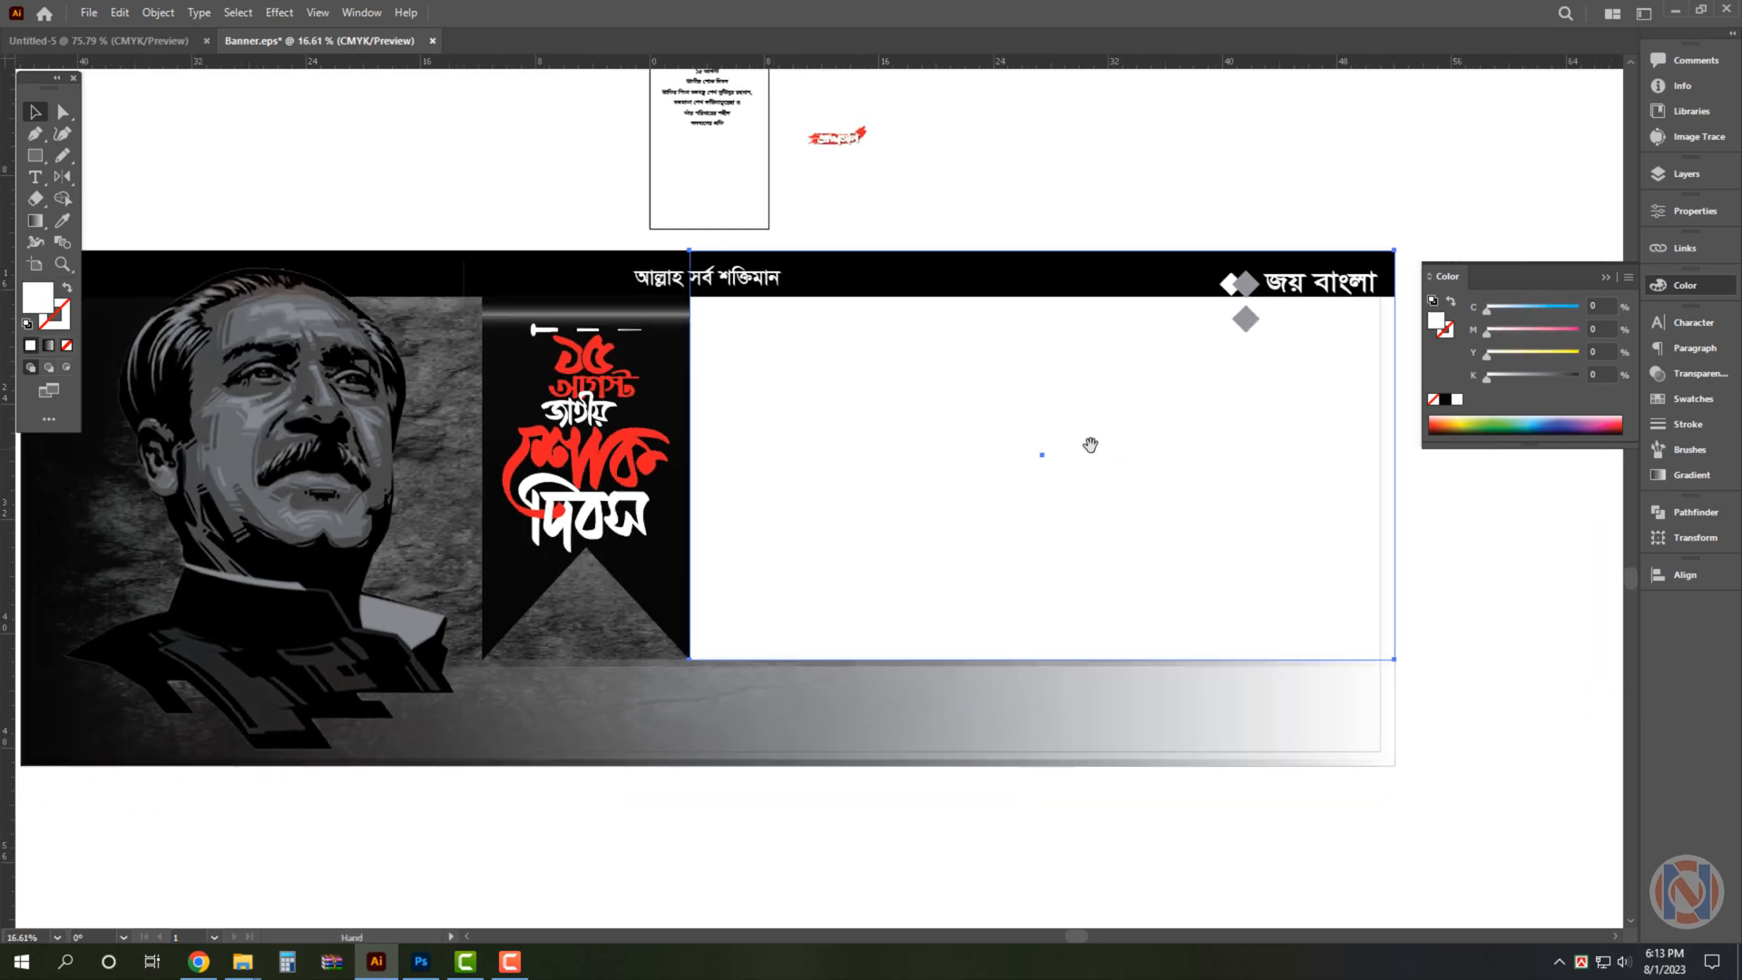
# Lower the upper edge of the rectangle beside the ribbon until it meets the lower edge of the black strip.
pyautogui.moveTo(1089, 443); pyautogui.dragTo(739, 444)
pyautogui.moveTo(691, 252); pyautogui.dragTo(684, 311)
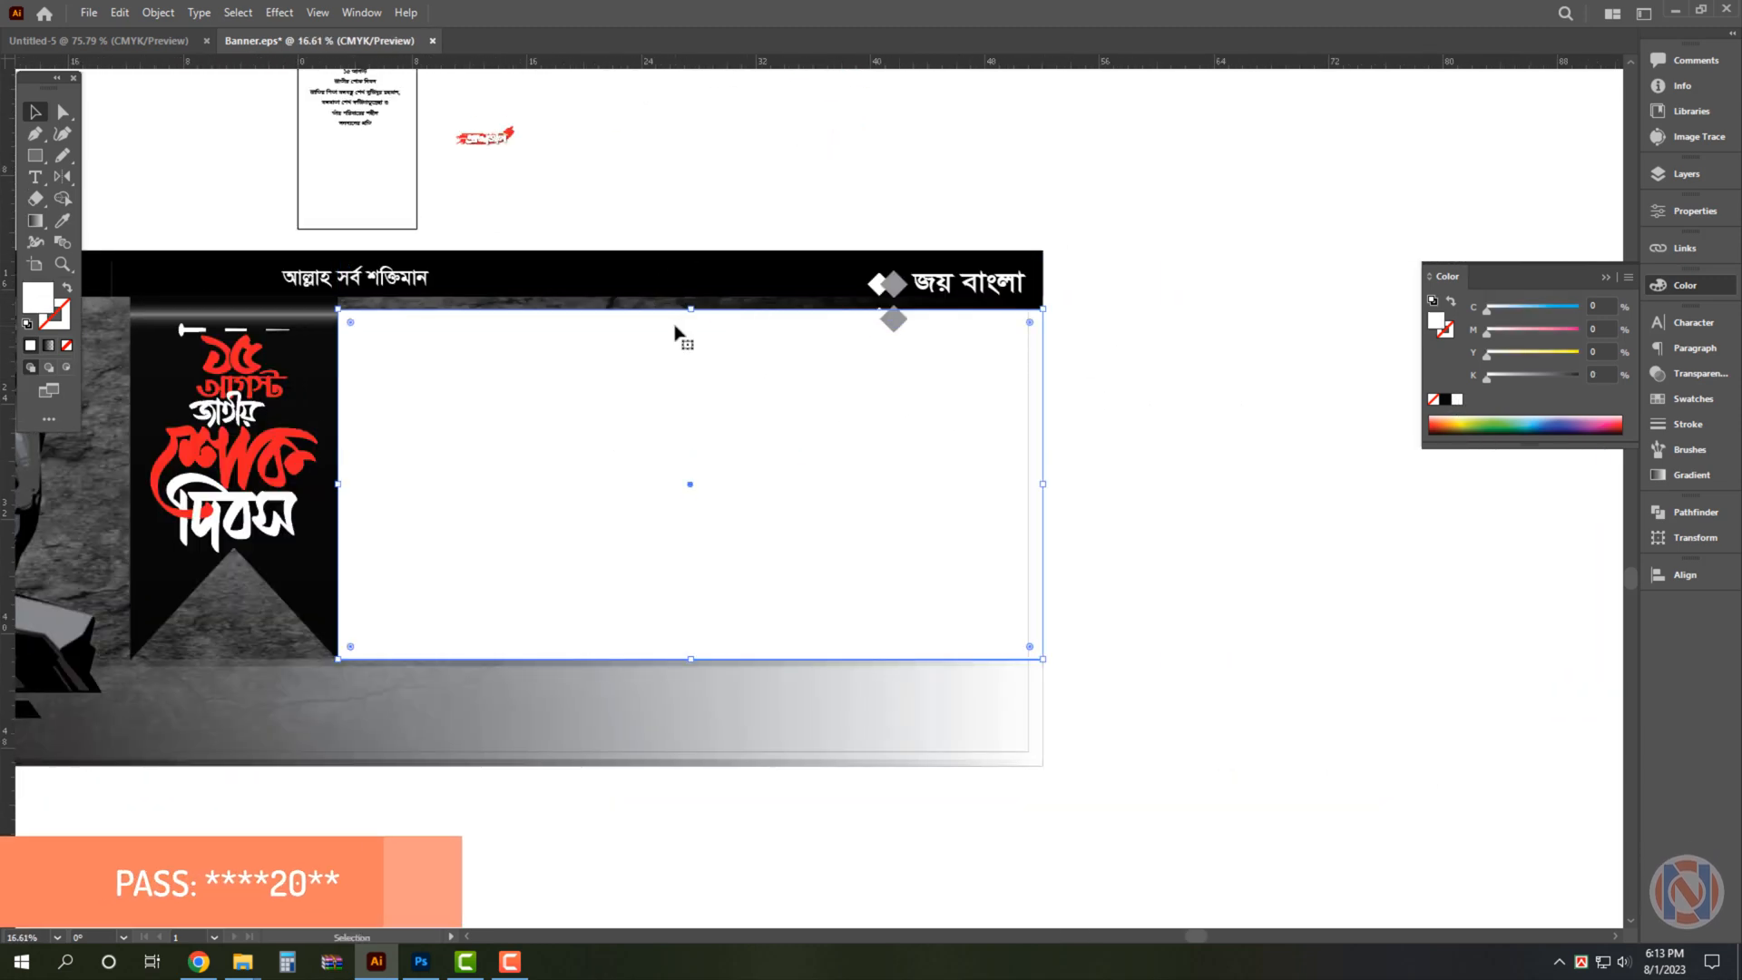
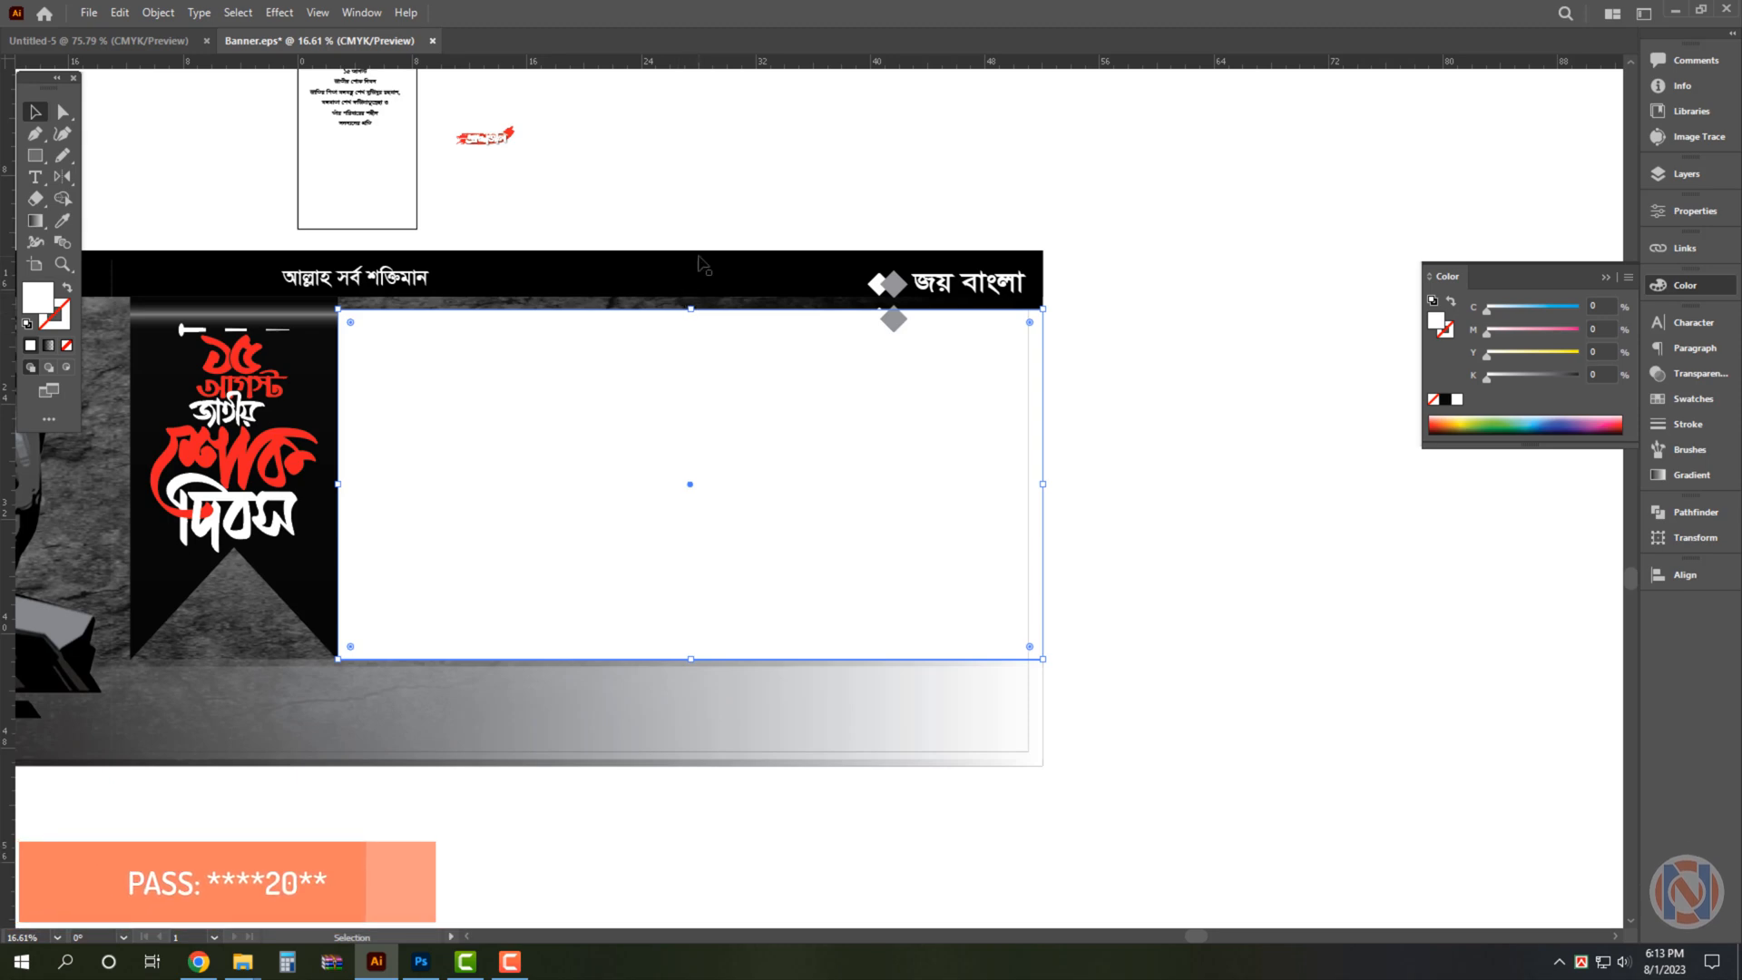
pyautogui.scroll(2, 1034, 362)
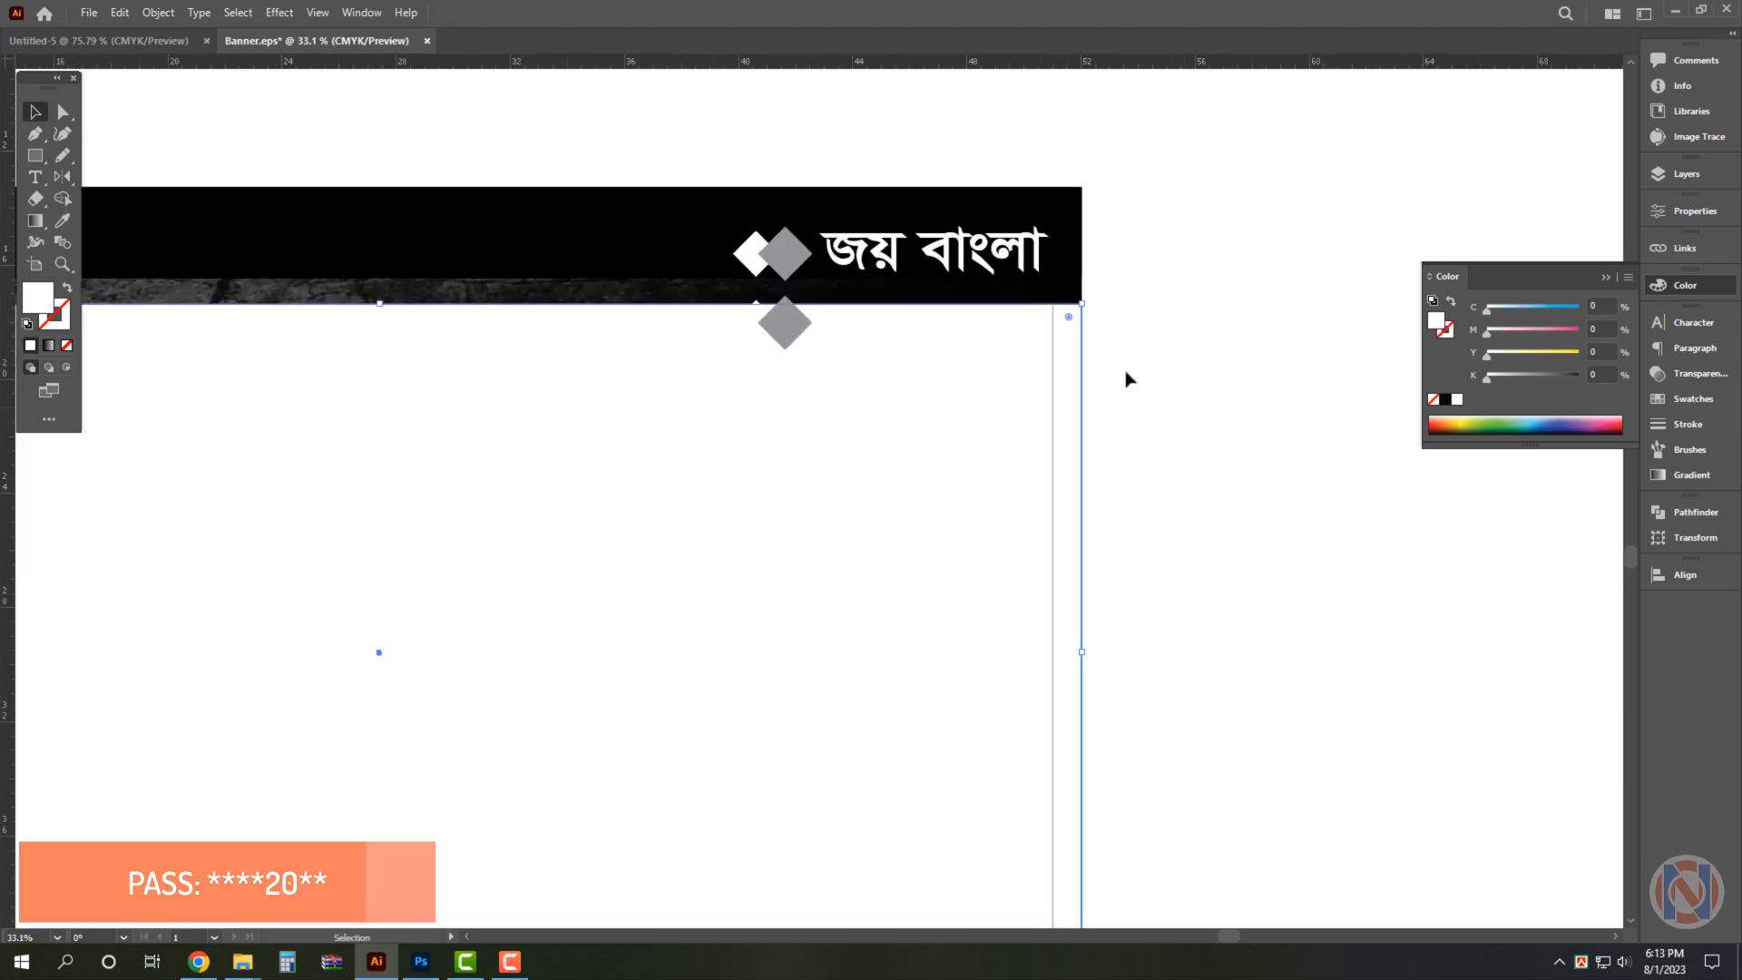
pyautogui.moveTo(378, 304); pyautogui.dragTo(388, 278)
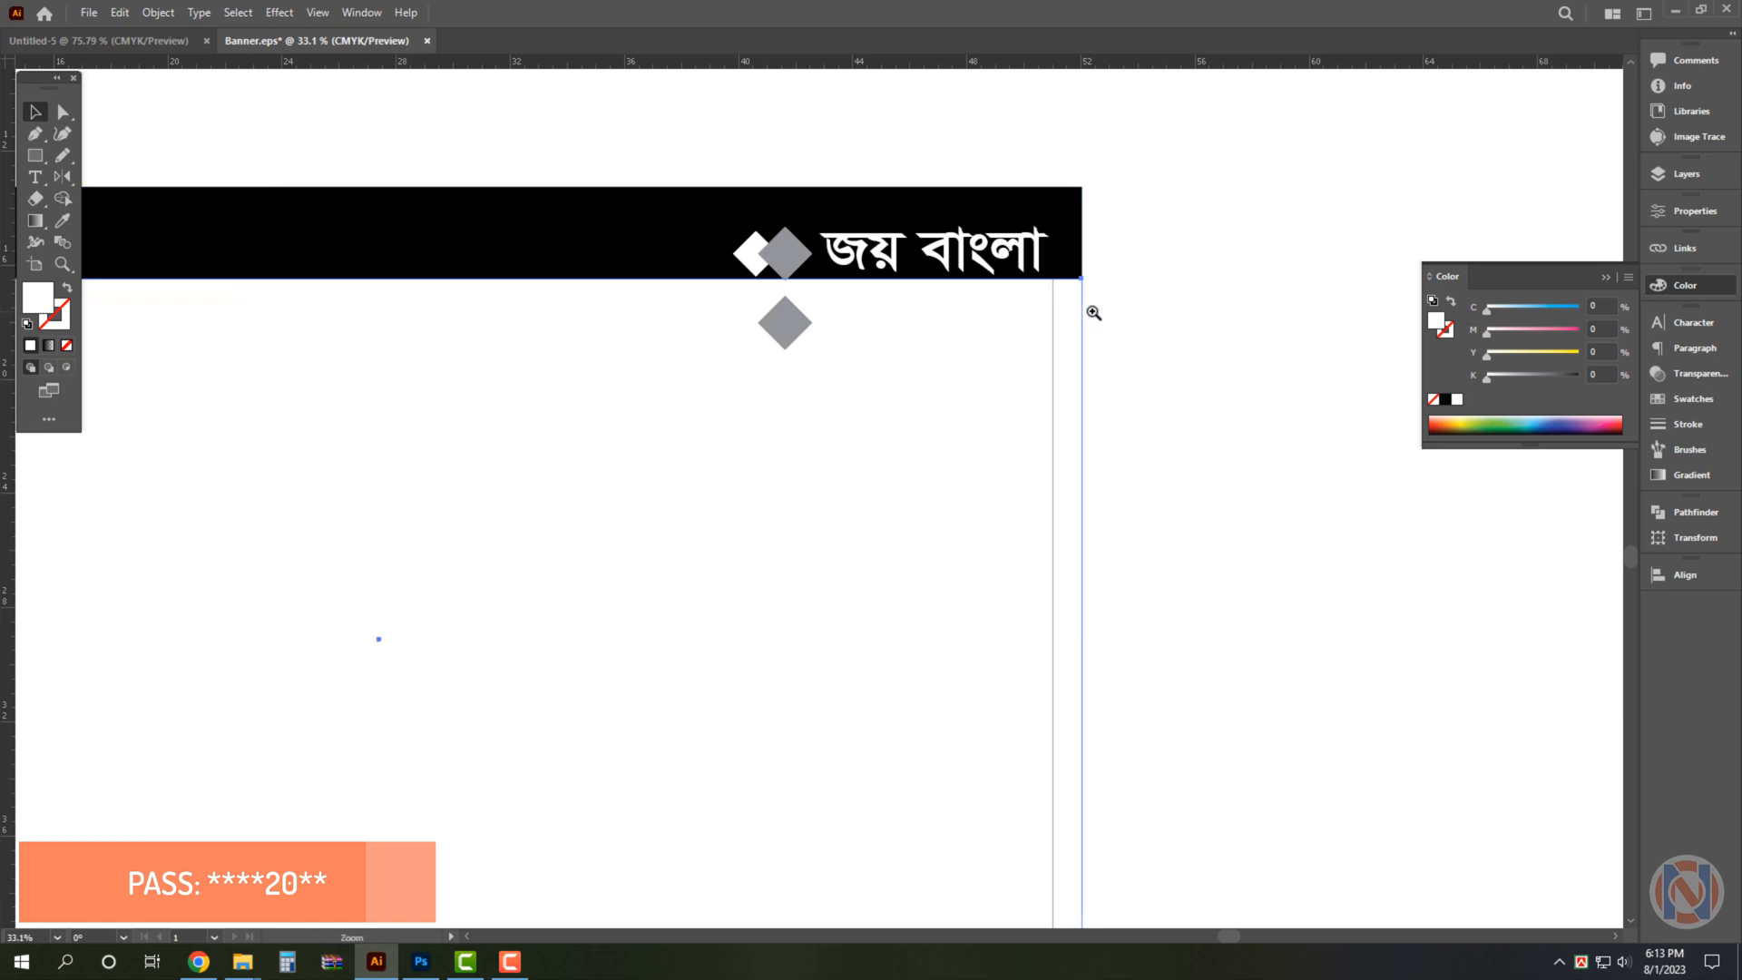
pyautogui.scroll(-2, 1093, 312)
pyautogui.moveTo(901, 353); pyautogui.dragTo(860, 353)
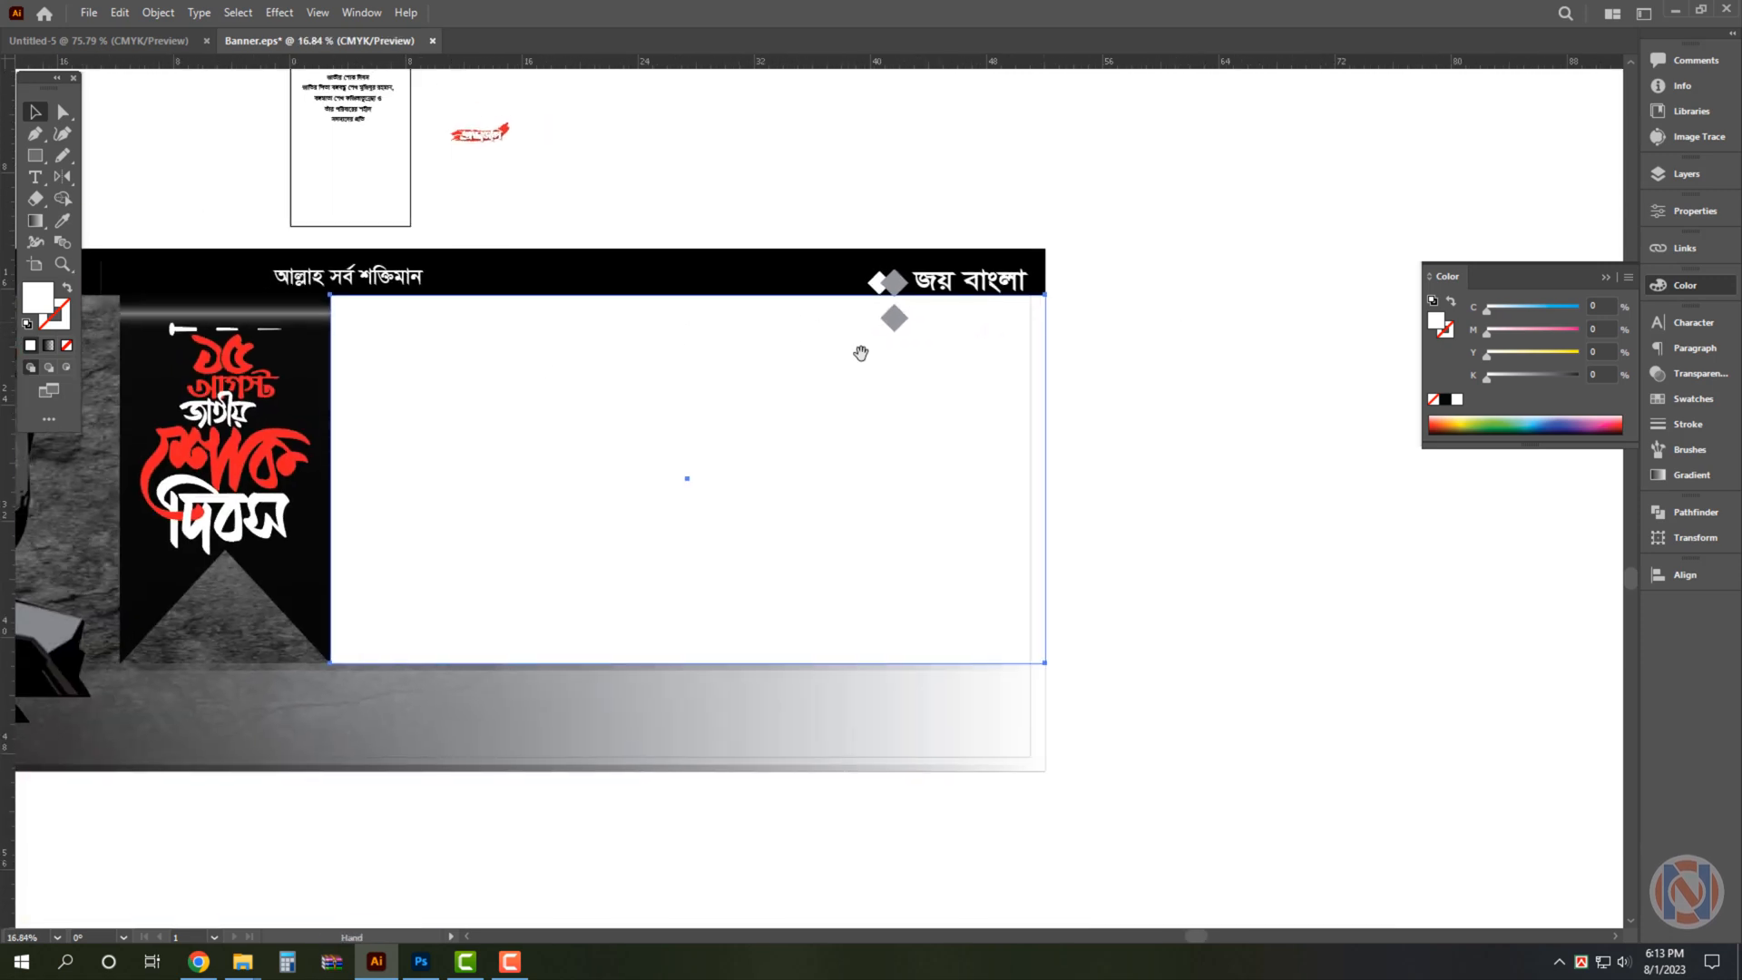
pyautogui.moveTo(587, 377); pyautogui.dragTo(781, 390)
# Scale the portrait down so the head fits just below the black strip.
pyautogui.click(389, 379)
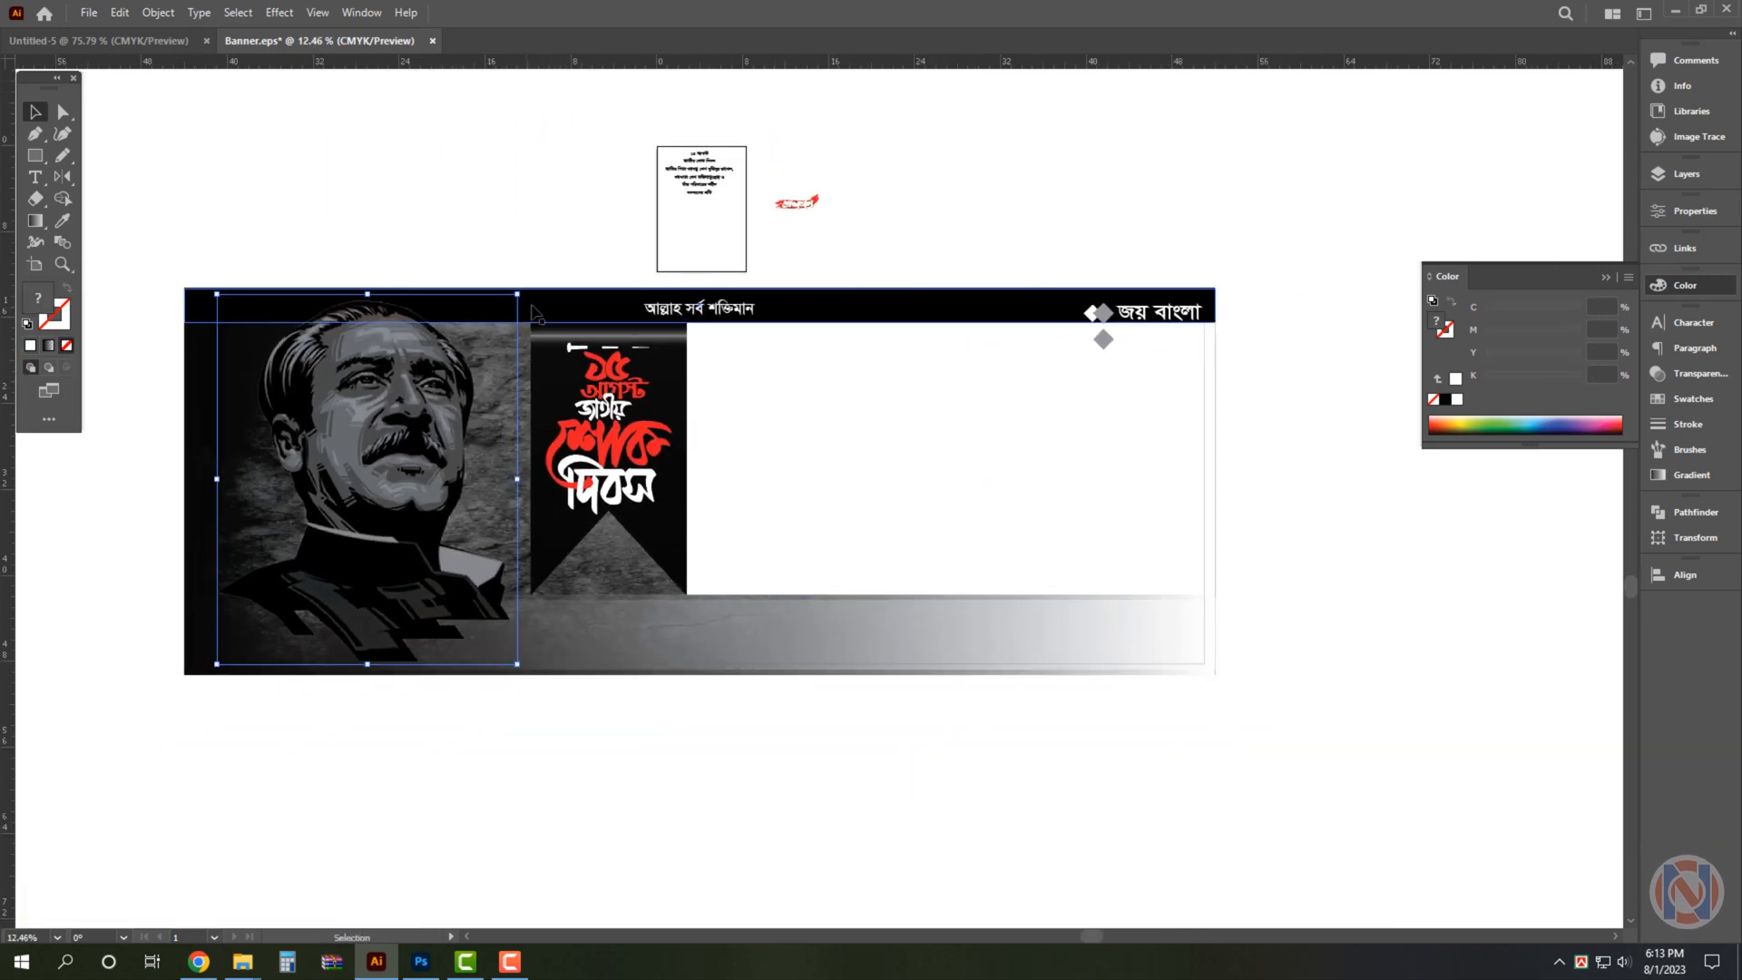
pyautogui.moveTo(517, 294); pyautogui.dragTo(501, 314)
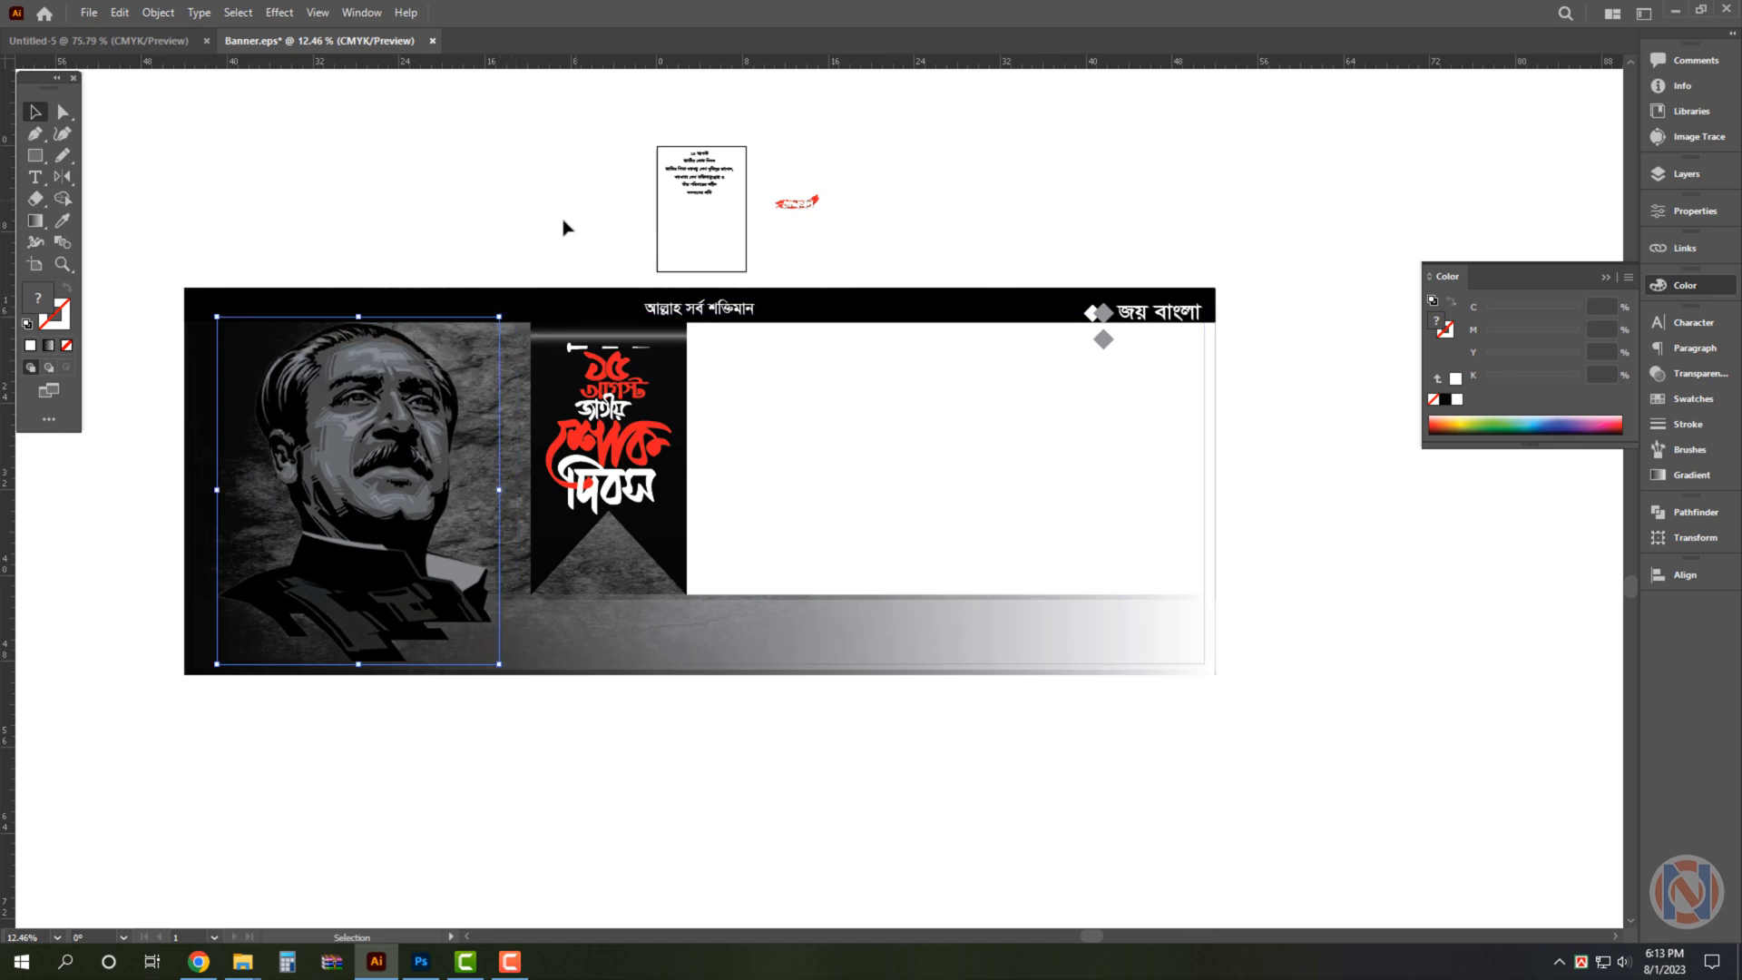
pyautogui.click(563, 230)
# Delete the pair of diamonds that belongs to the lower slogan line, below the black strip.
pyautogui.scroll(1, 564, 229)
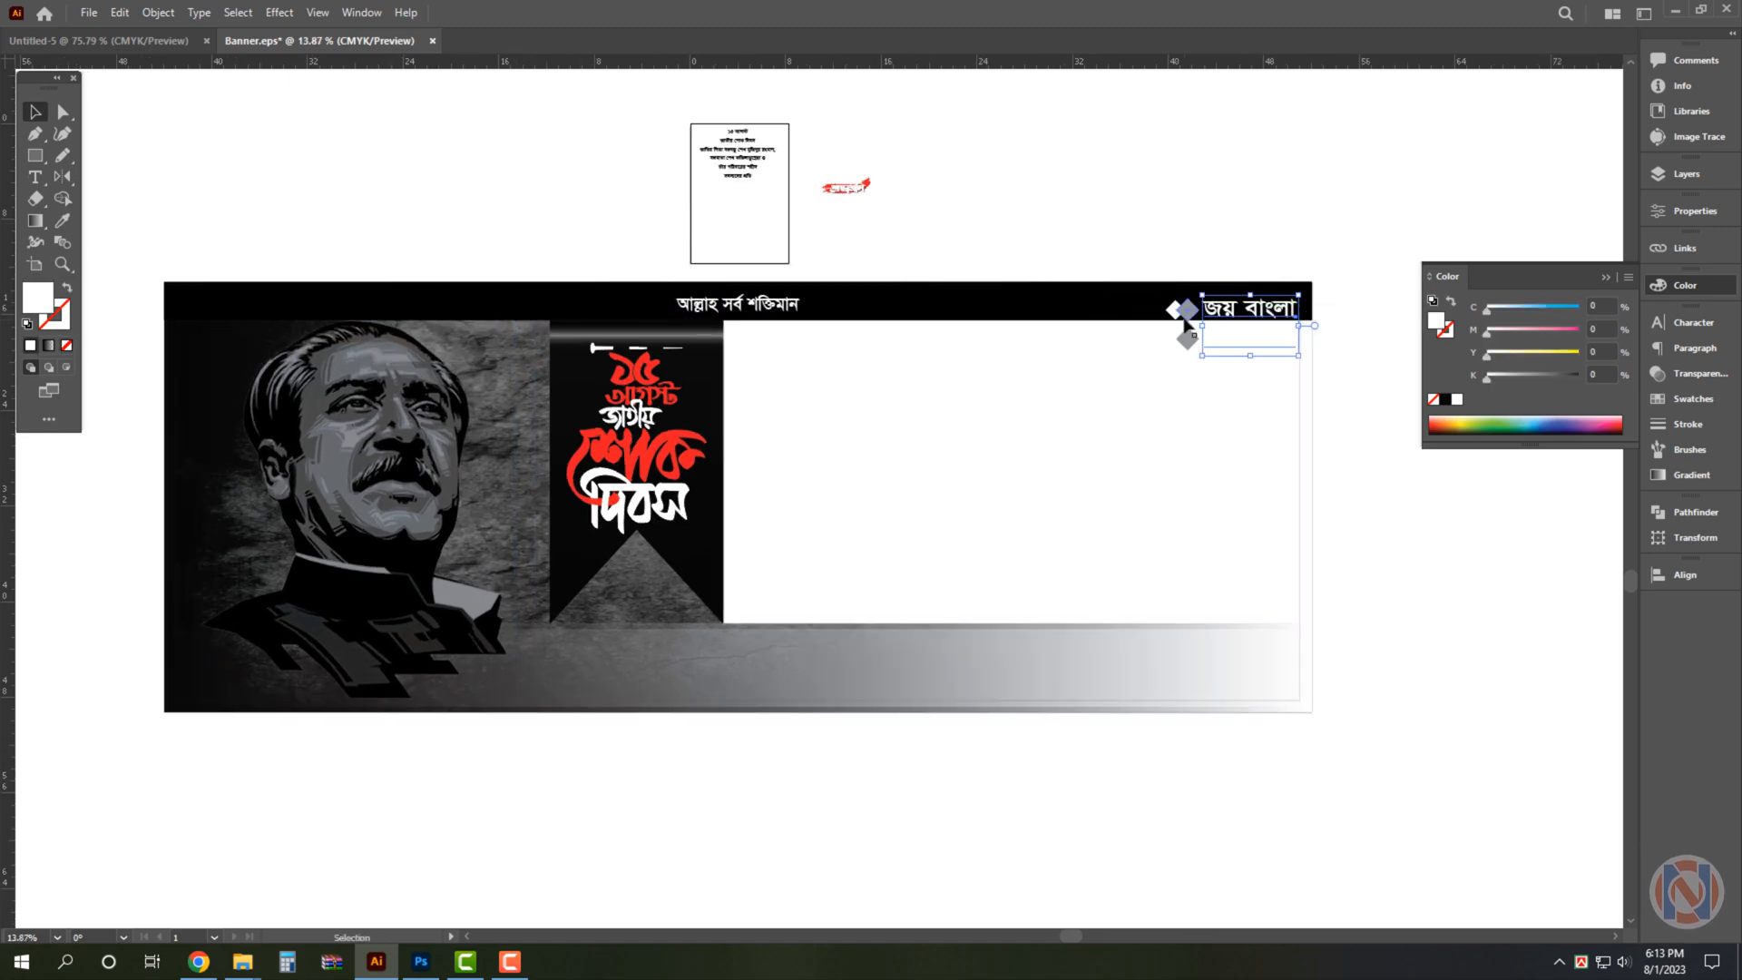
pyautogui.scroll(8, 1170, 331)
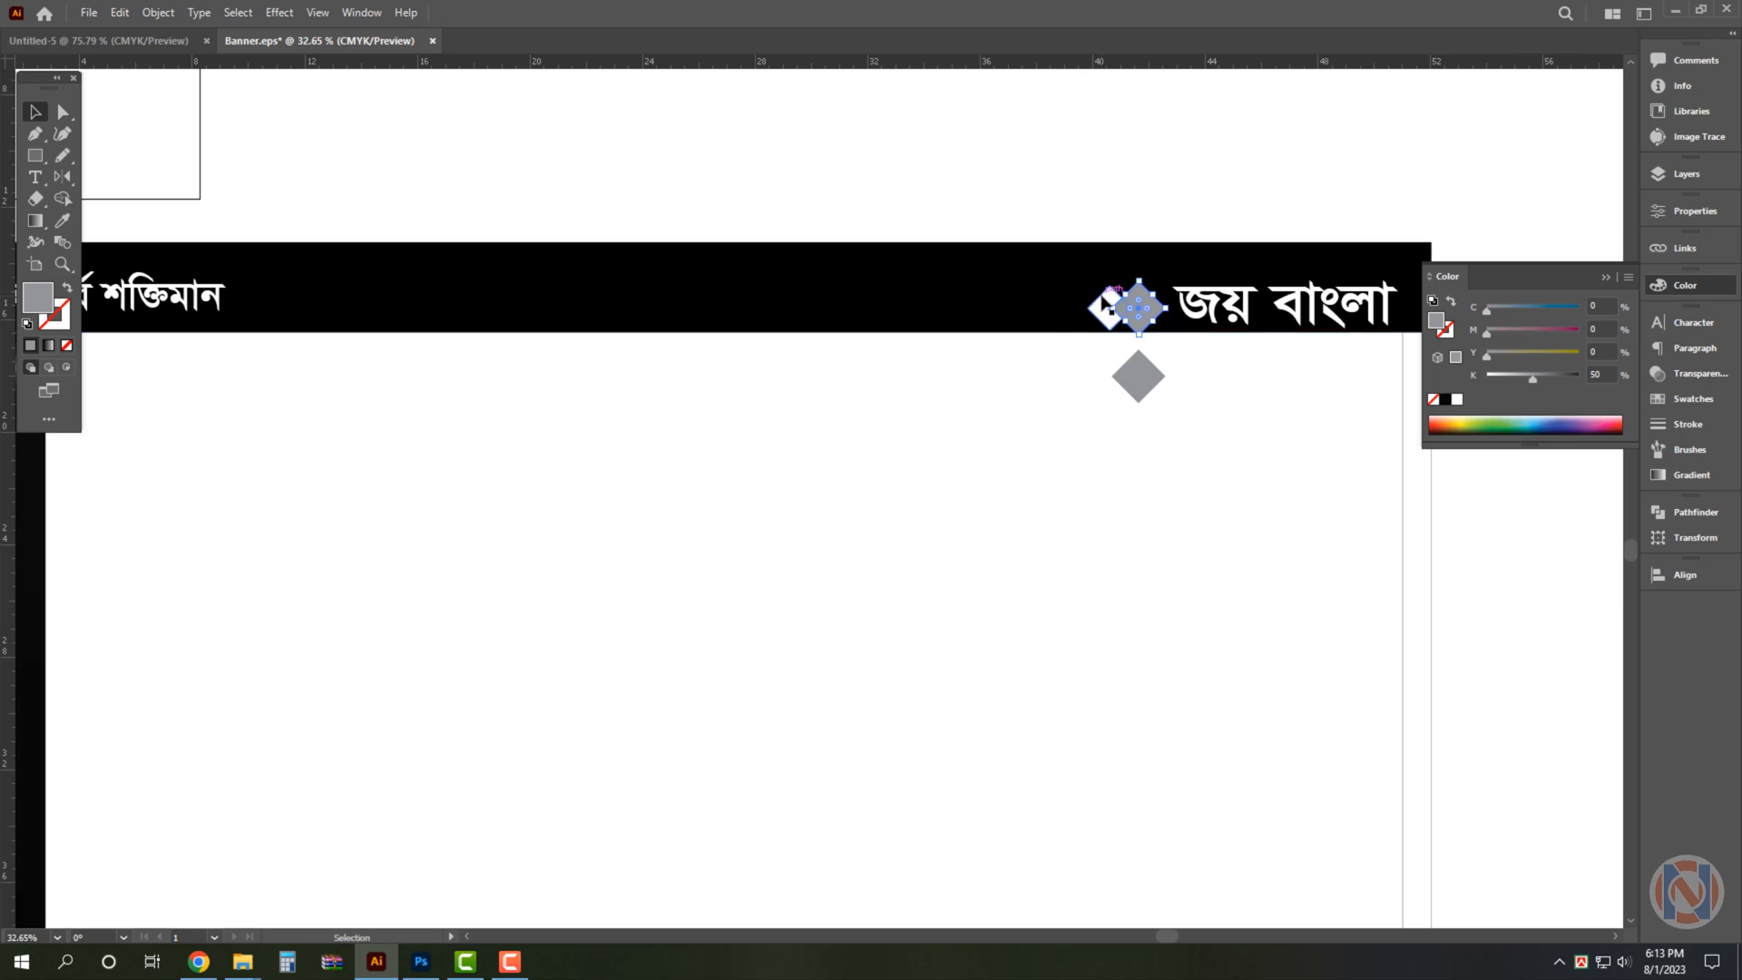
pyautogui.keyDown('shift'); pyautogui.click(1091, 311); pyautogui.keyUp('shift')
pyautogui.moveTo(1091, 311); pyautogui.dragTo(1124, 385)
pyautogui.click(1150, 381)
pyautogui.press('Delete')
# Copy the slogan text with its diamond pair to the opposite end of the black strip, above the portrait.
pyautogui.click(1268, 307)
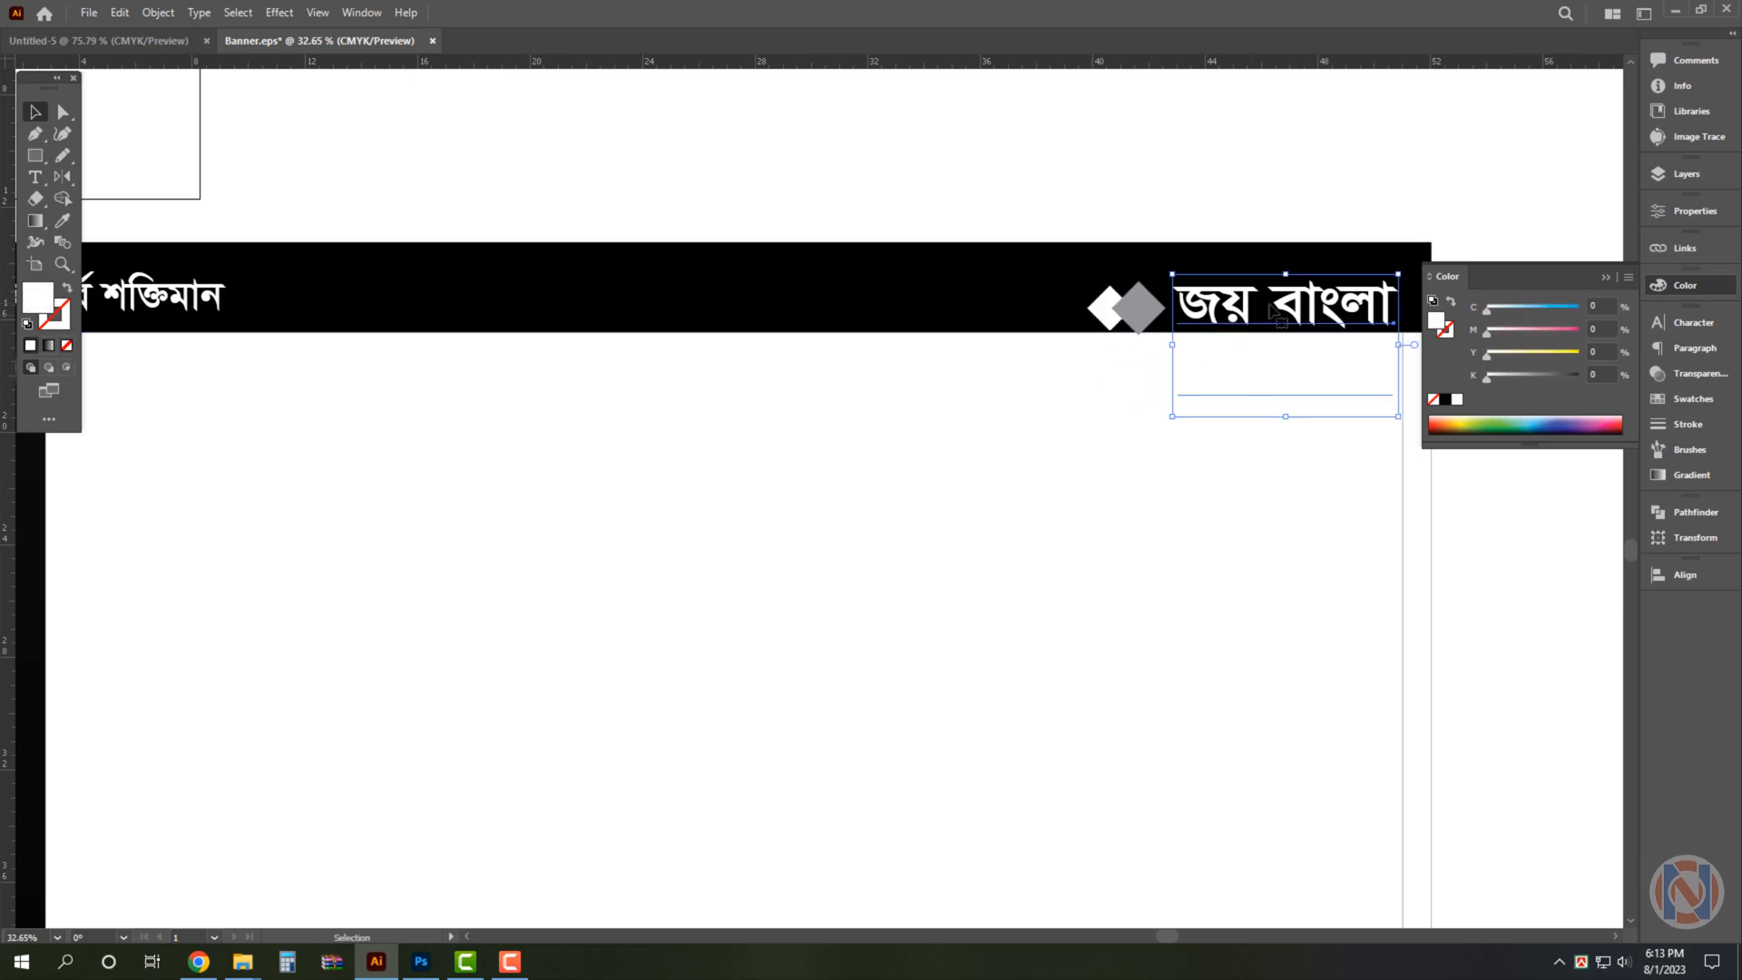
pyautogui.moveTo(1267, 285); pyautogui.dragTo(1034, 284)
pyautogui.keyDown('shift'); pyautogui.click(1208, 295); pyautogui.keyUp('shift')
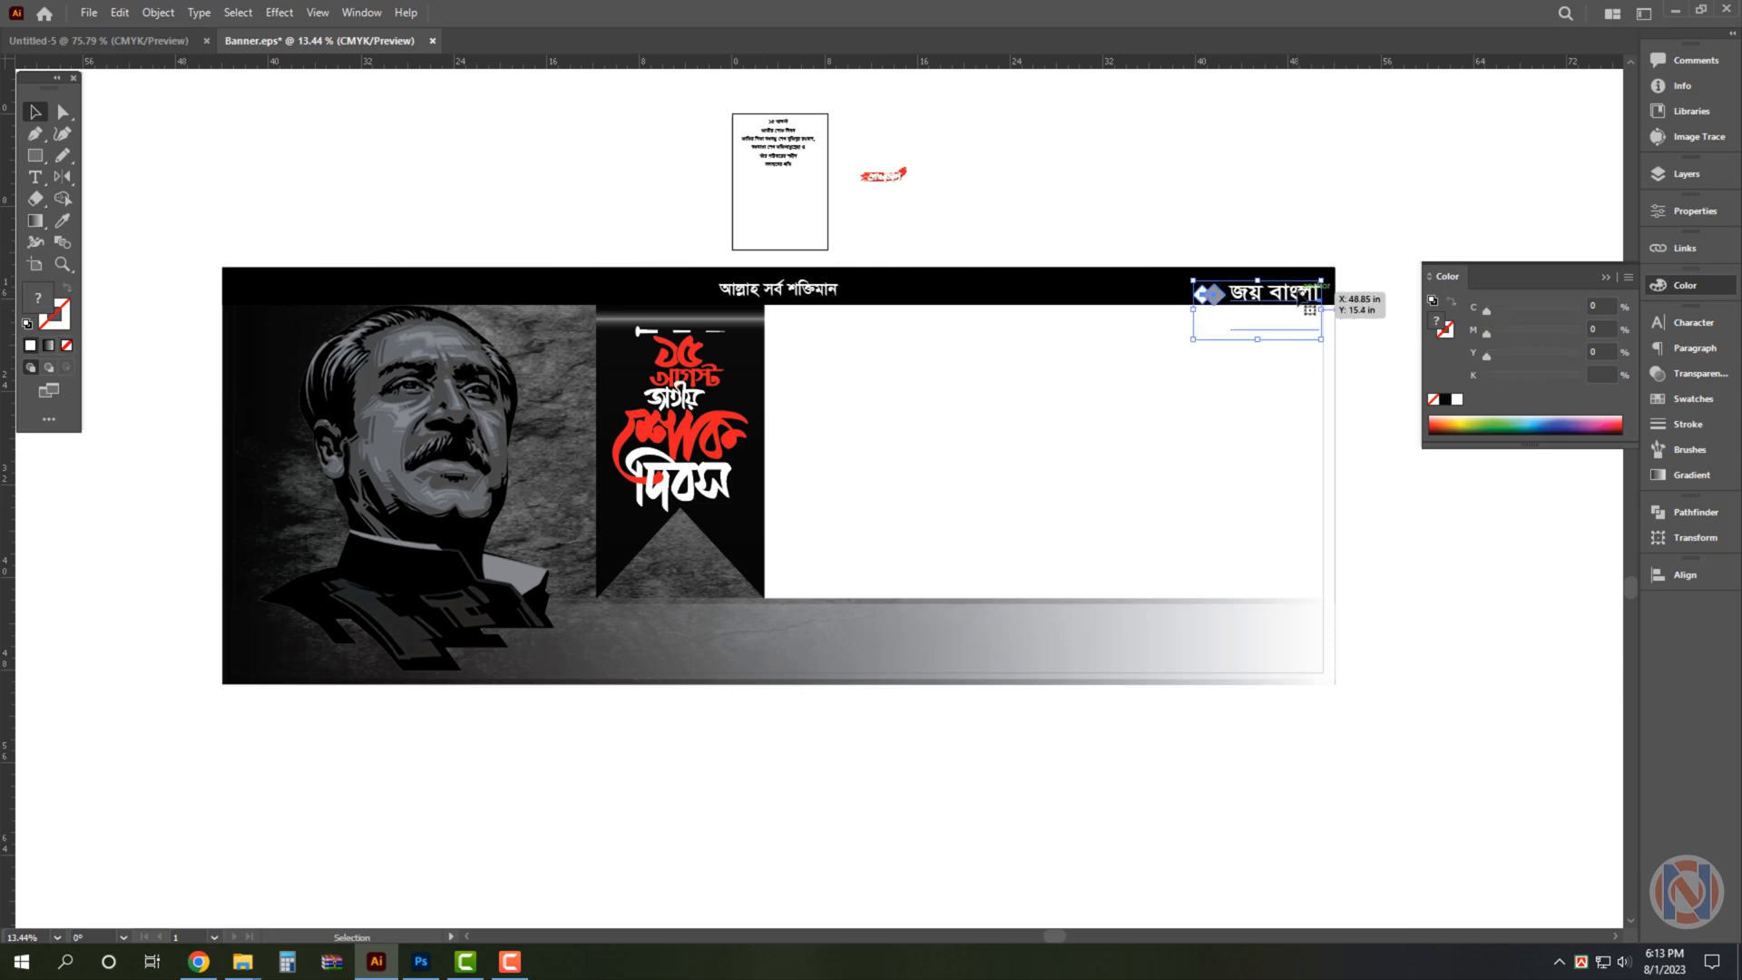
pyautogui.moveTo(1311, 292); pyautogui.dragTo(369, 318)
pyautogui.click(411, 260)
# Trim the slogan texts so the one above the portrait reads "জয় বাংলা" and the opposite one reads "জয় বঙ্গবন্ধু".
pyautogui.press('t')
pyautogui.doubleClick(326, 322)
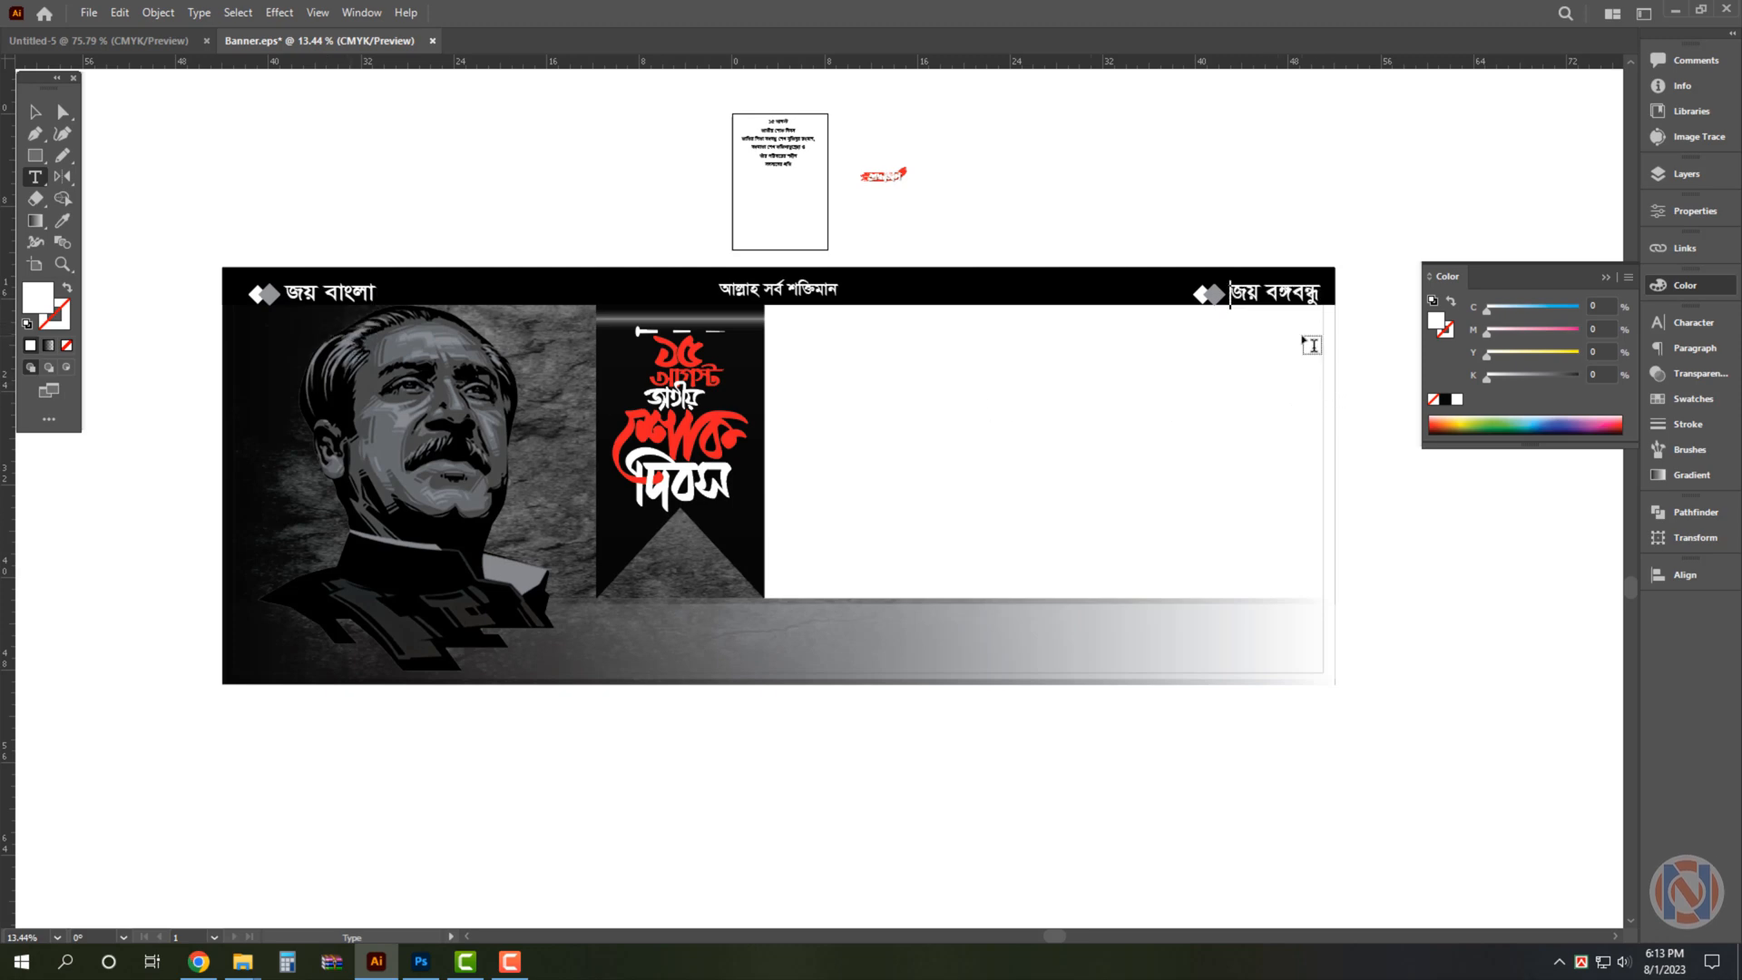
pyautogui.scroll(2, 1285, 306)
pyautogui.press('Escape')
pyautogui.scroll(-2, 1220, 198)
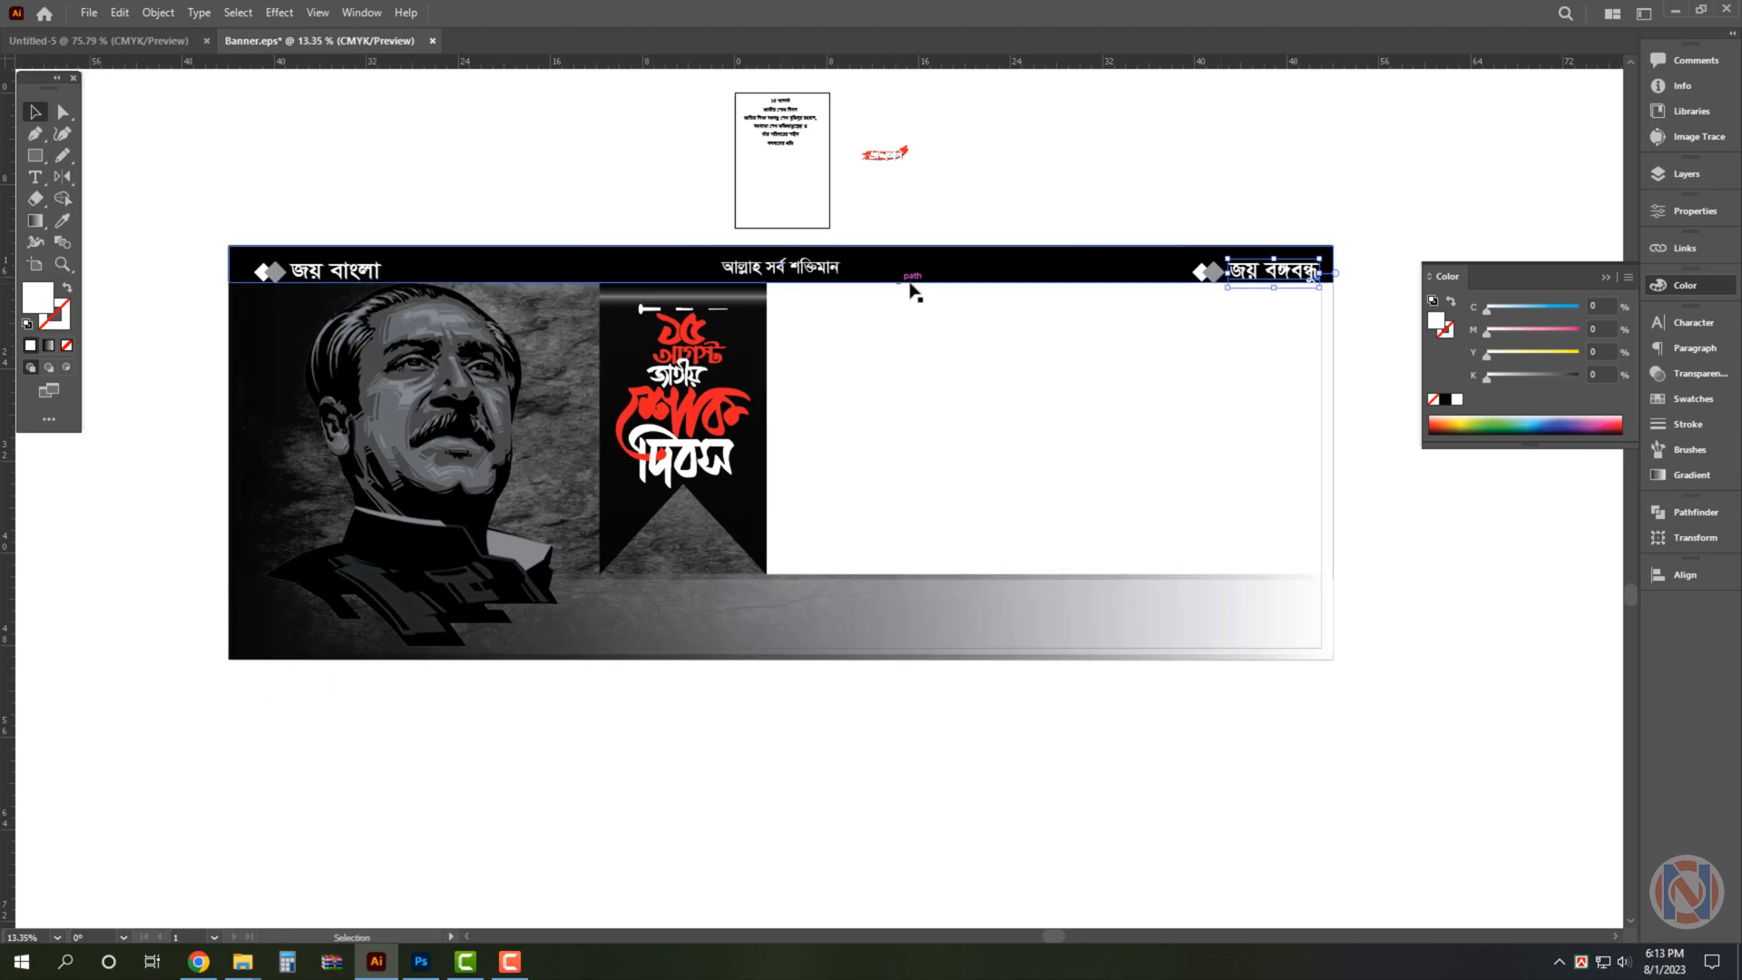
# Extend the lower edge of the black strip slightly downwards to leave more room beneath the slogans.
pyautogui.click(910, 281)
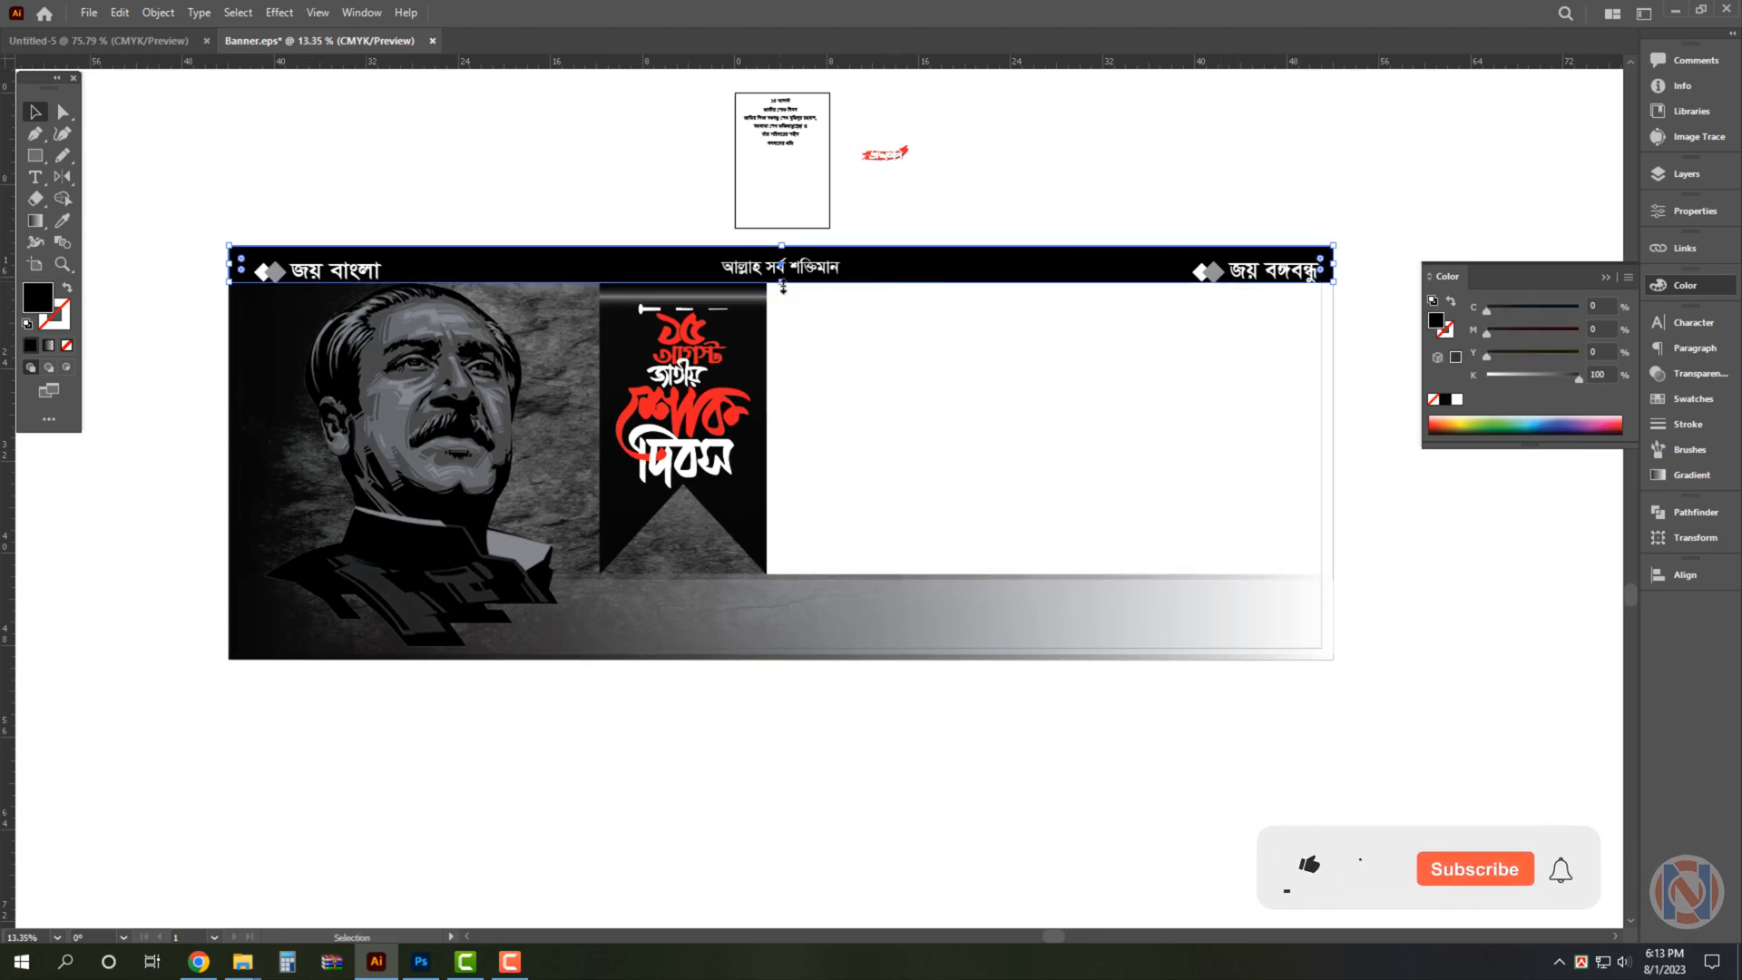
pyautogui.moveTo(783, 283); pyautogui.dragTo(782, 292)
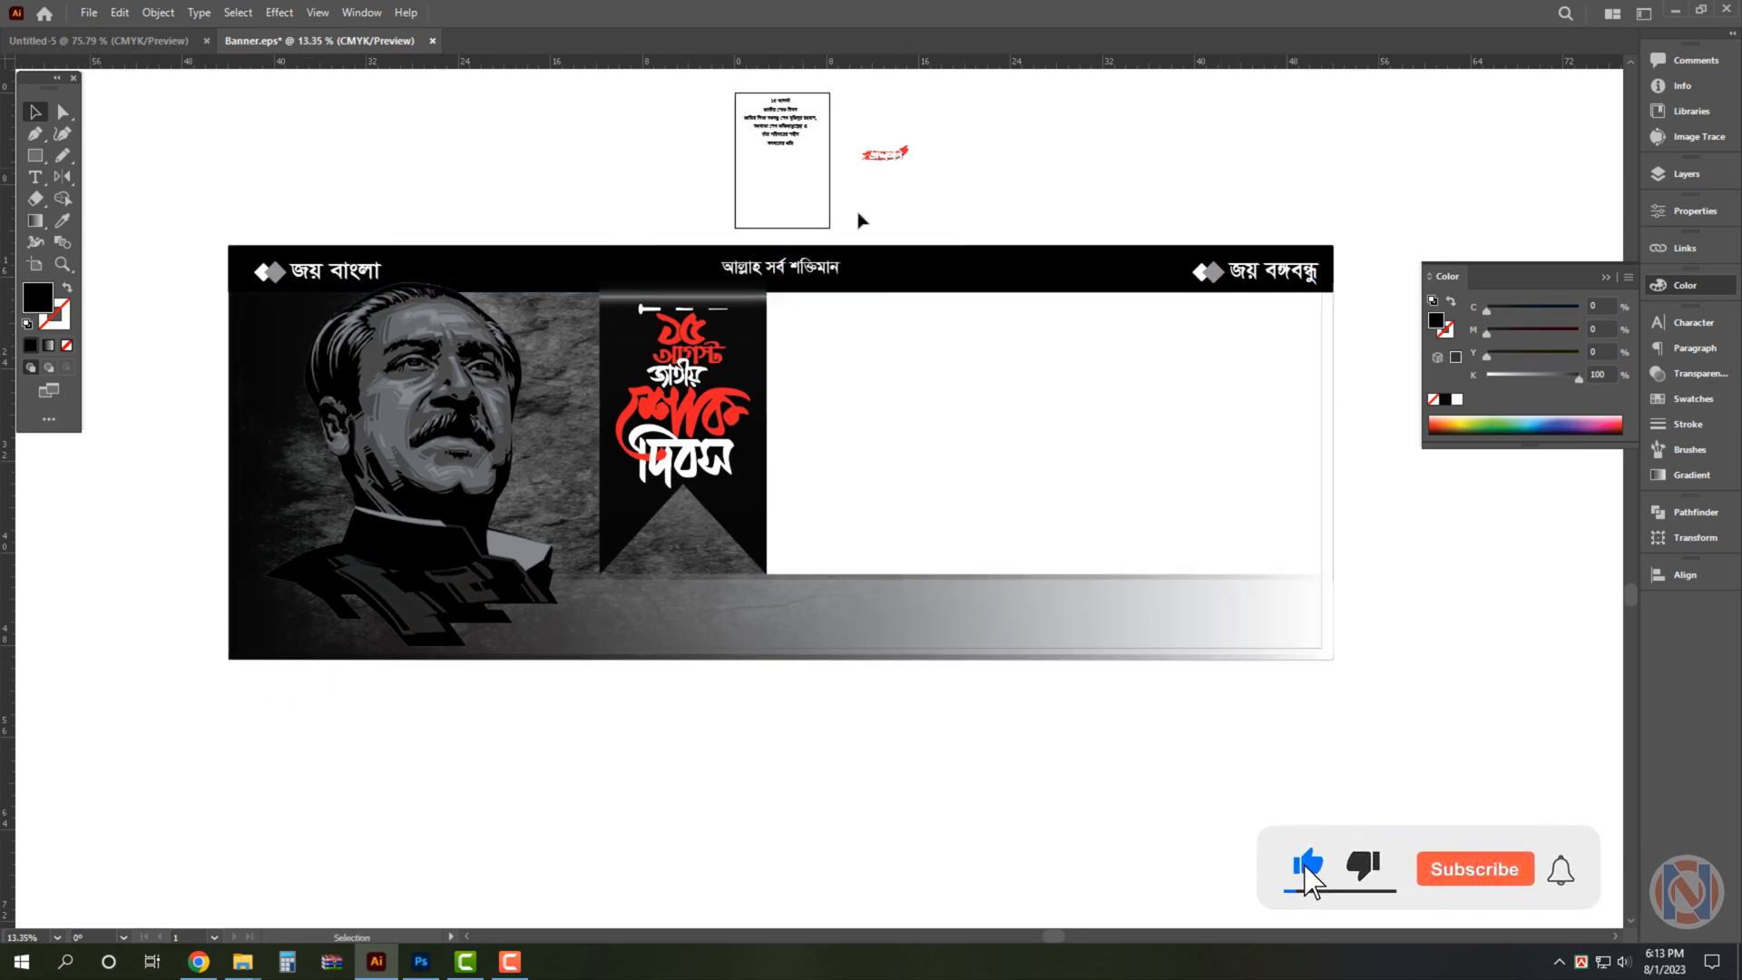
pyautogui.click(859, 219)
pyautogui.click(1189, 471)
pyautogui.scroll(-2, 1134, 464)
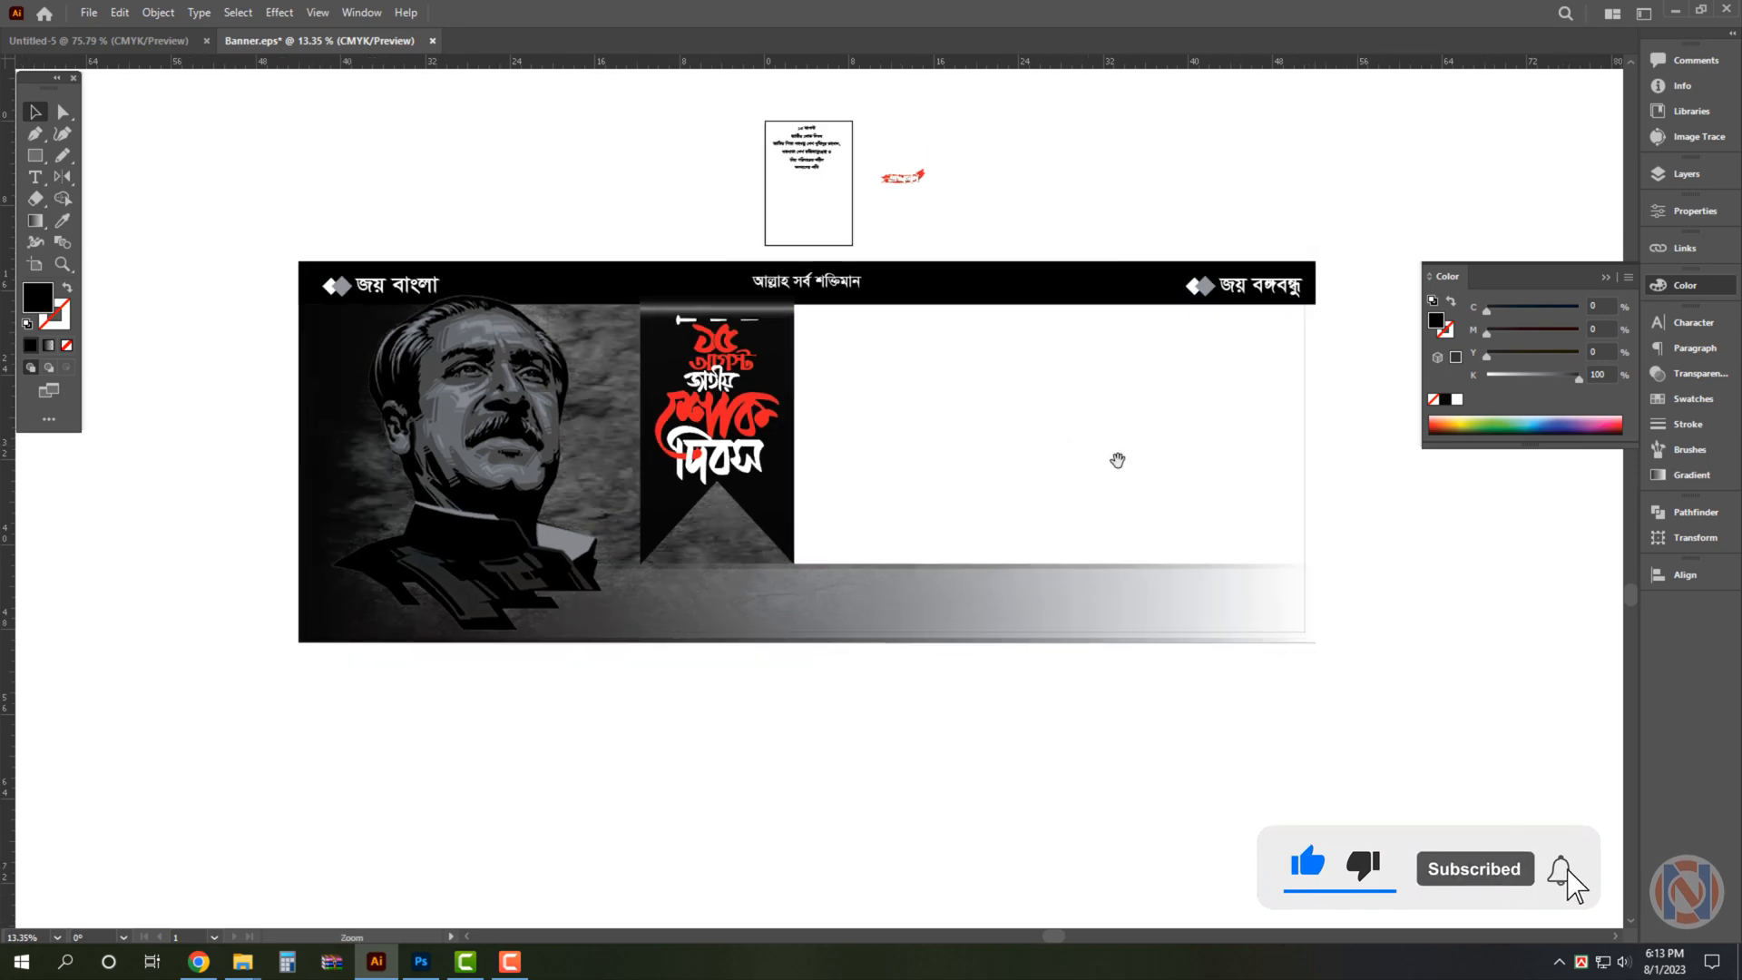
pyautogui.scroll(2, 1263, 432)
pyautogui.click(1244, 435)
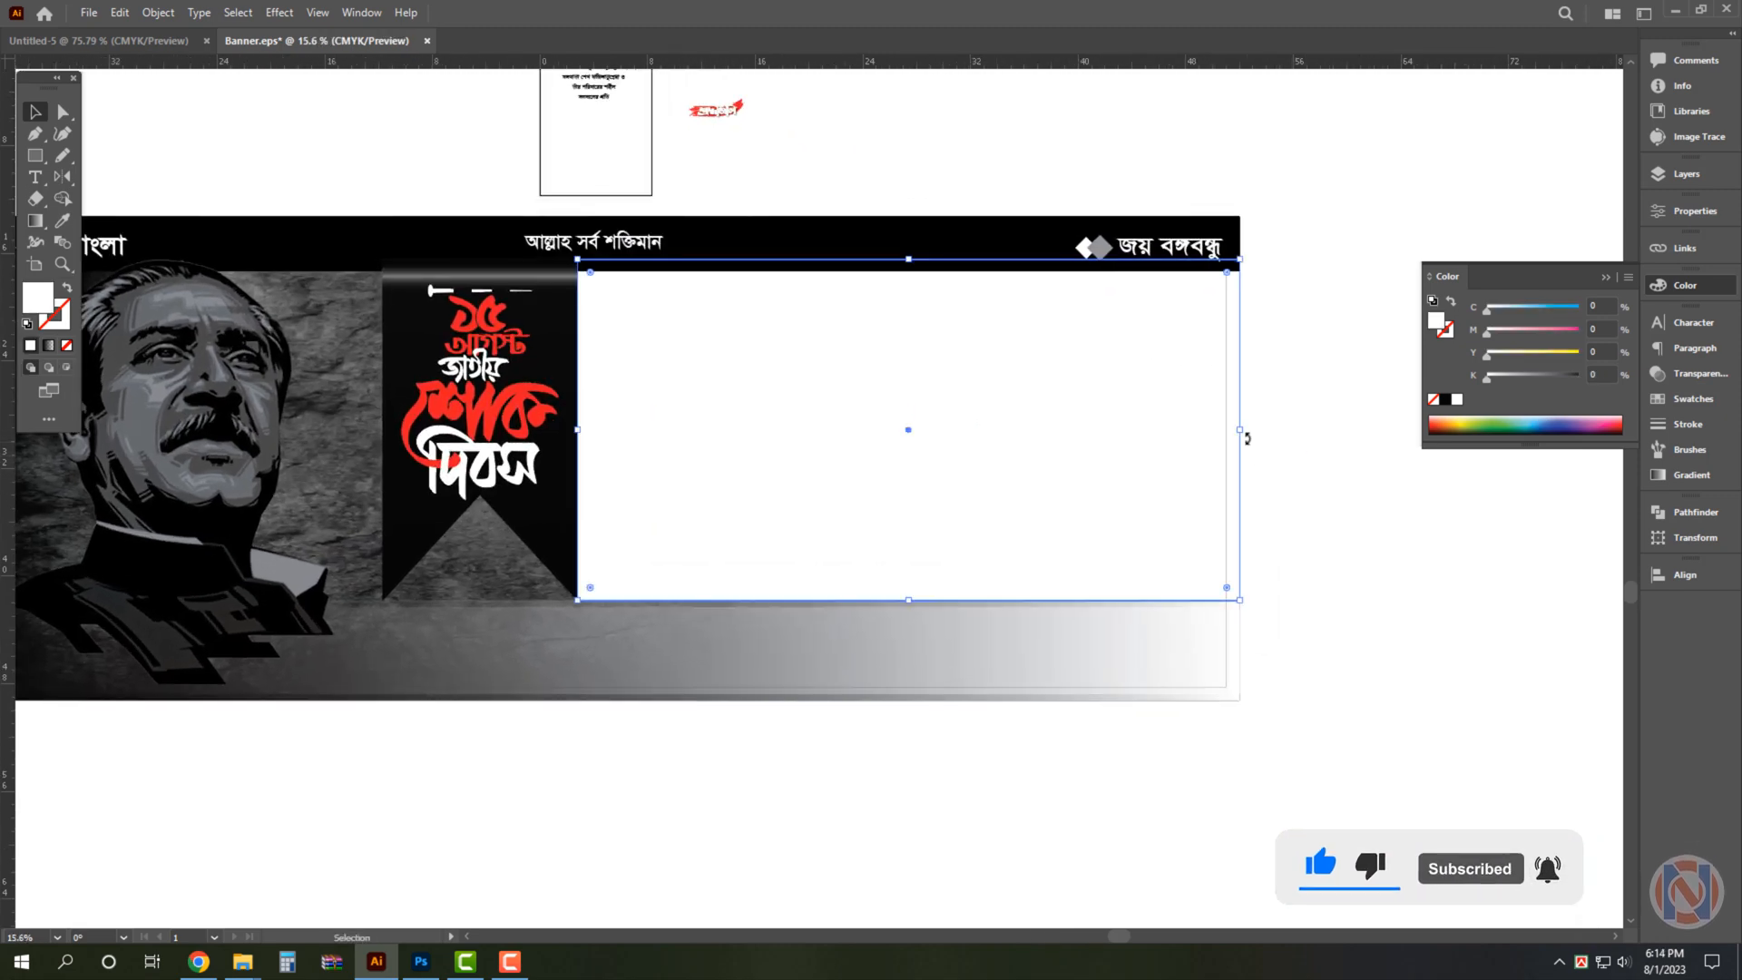
pyautogui.moveTo(1244, 435)
pyautogui.mouseDown()
pyautogui.moveTo(1196, 437)
pyautogui.moveTo(1217, 444)
pyautogui.mouseUp()
pyautogui.hotkey('ctrl', 'z')
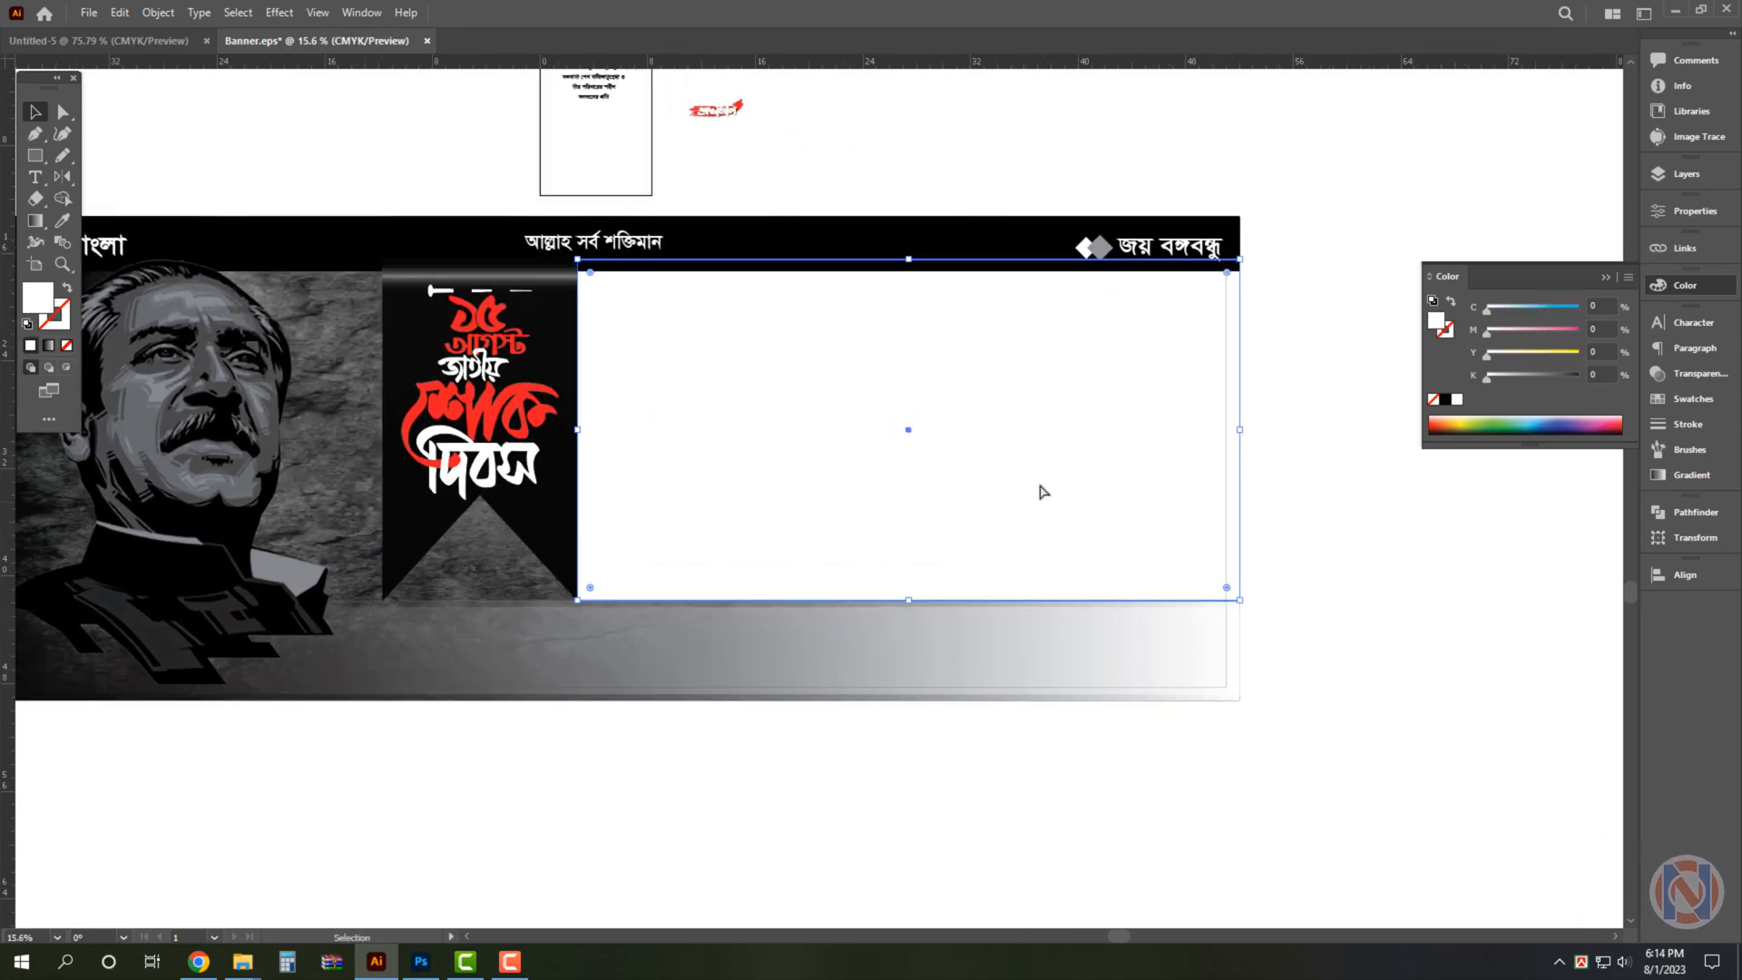
# Replace the solid white fill of the rectangle beside the ribbon with a linear black gradient.
pyautogui.scroll(-1, 1042, 485)
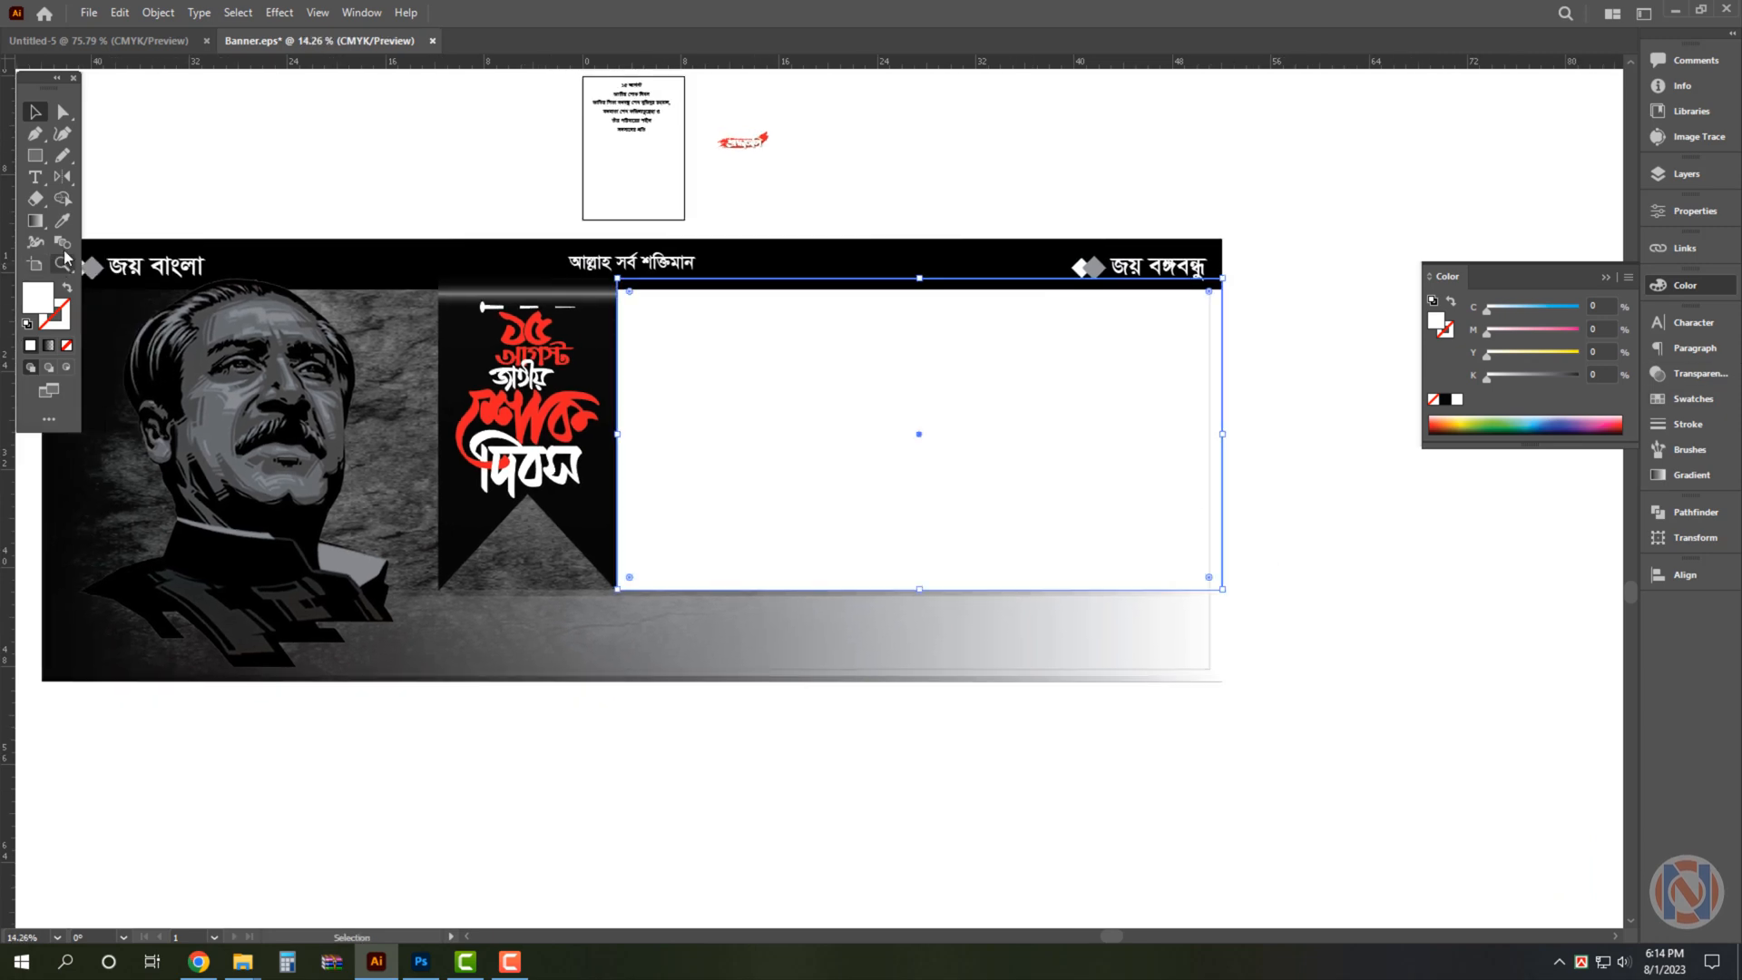
pyautogui.click(35, 221)
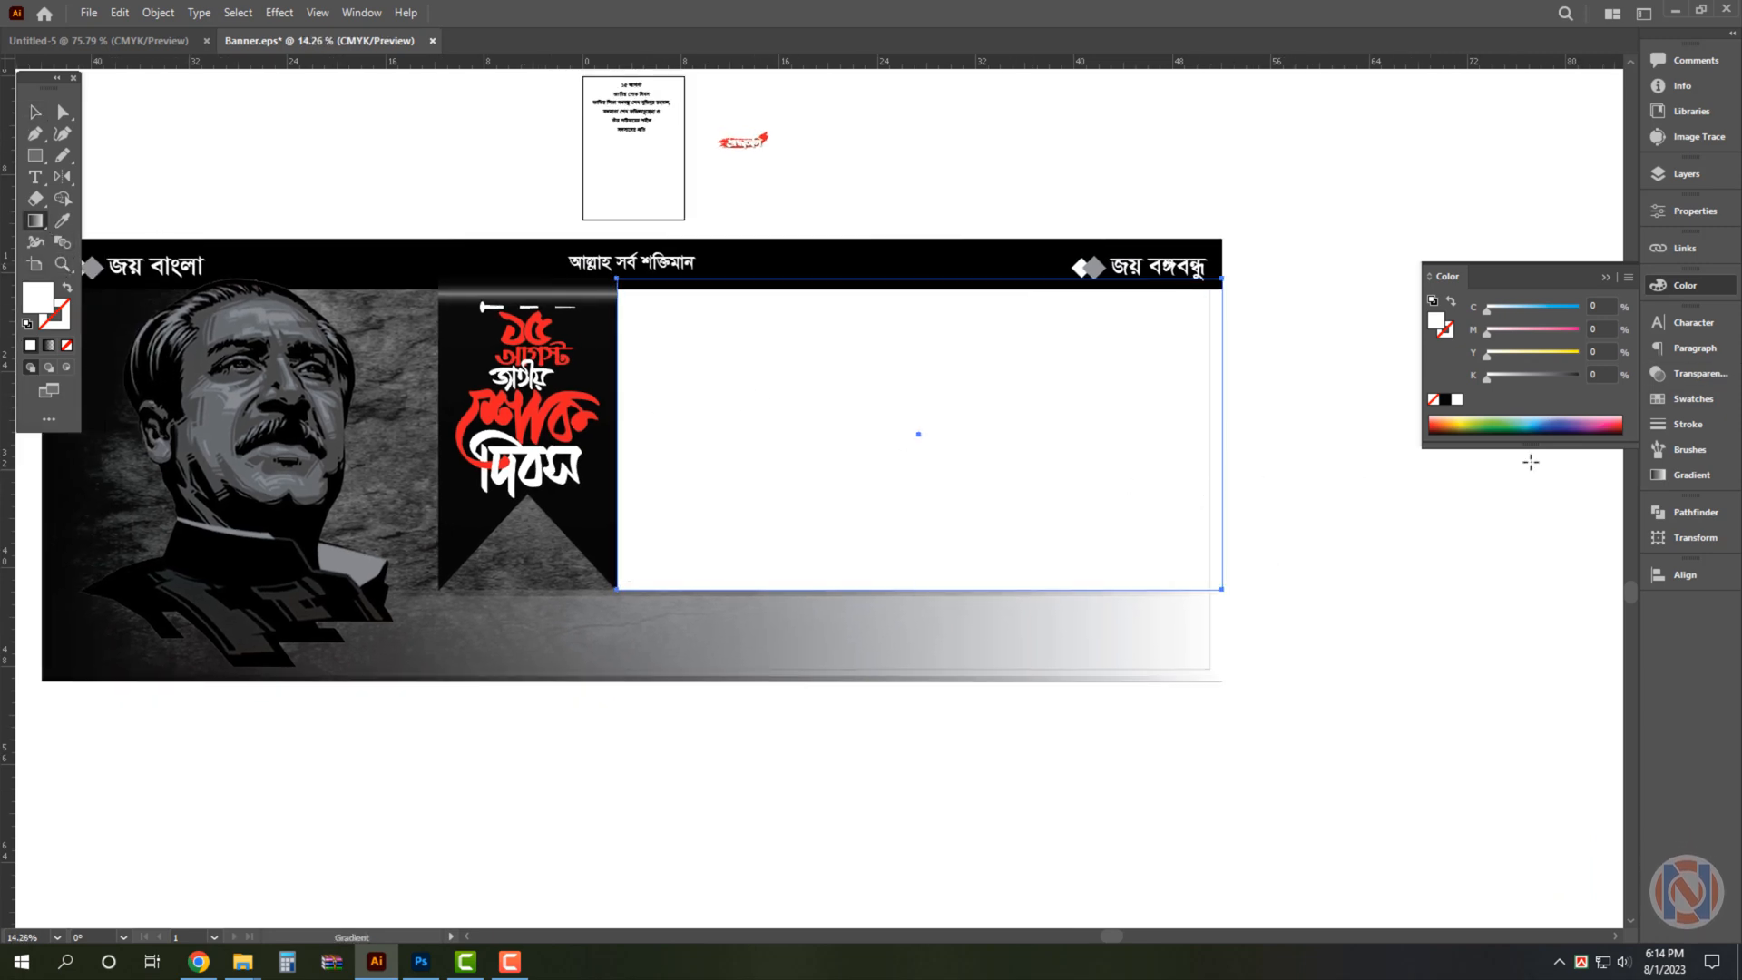
pyautogui.click(1676, 481)
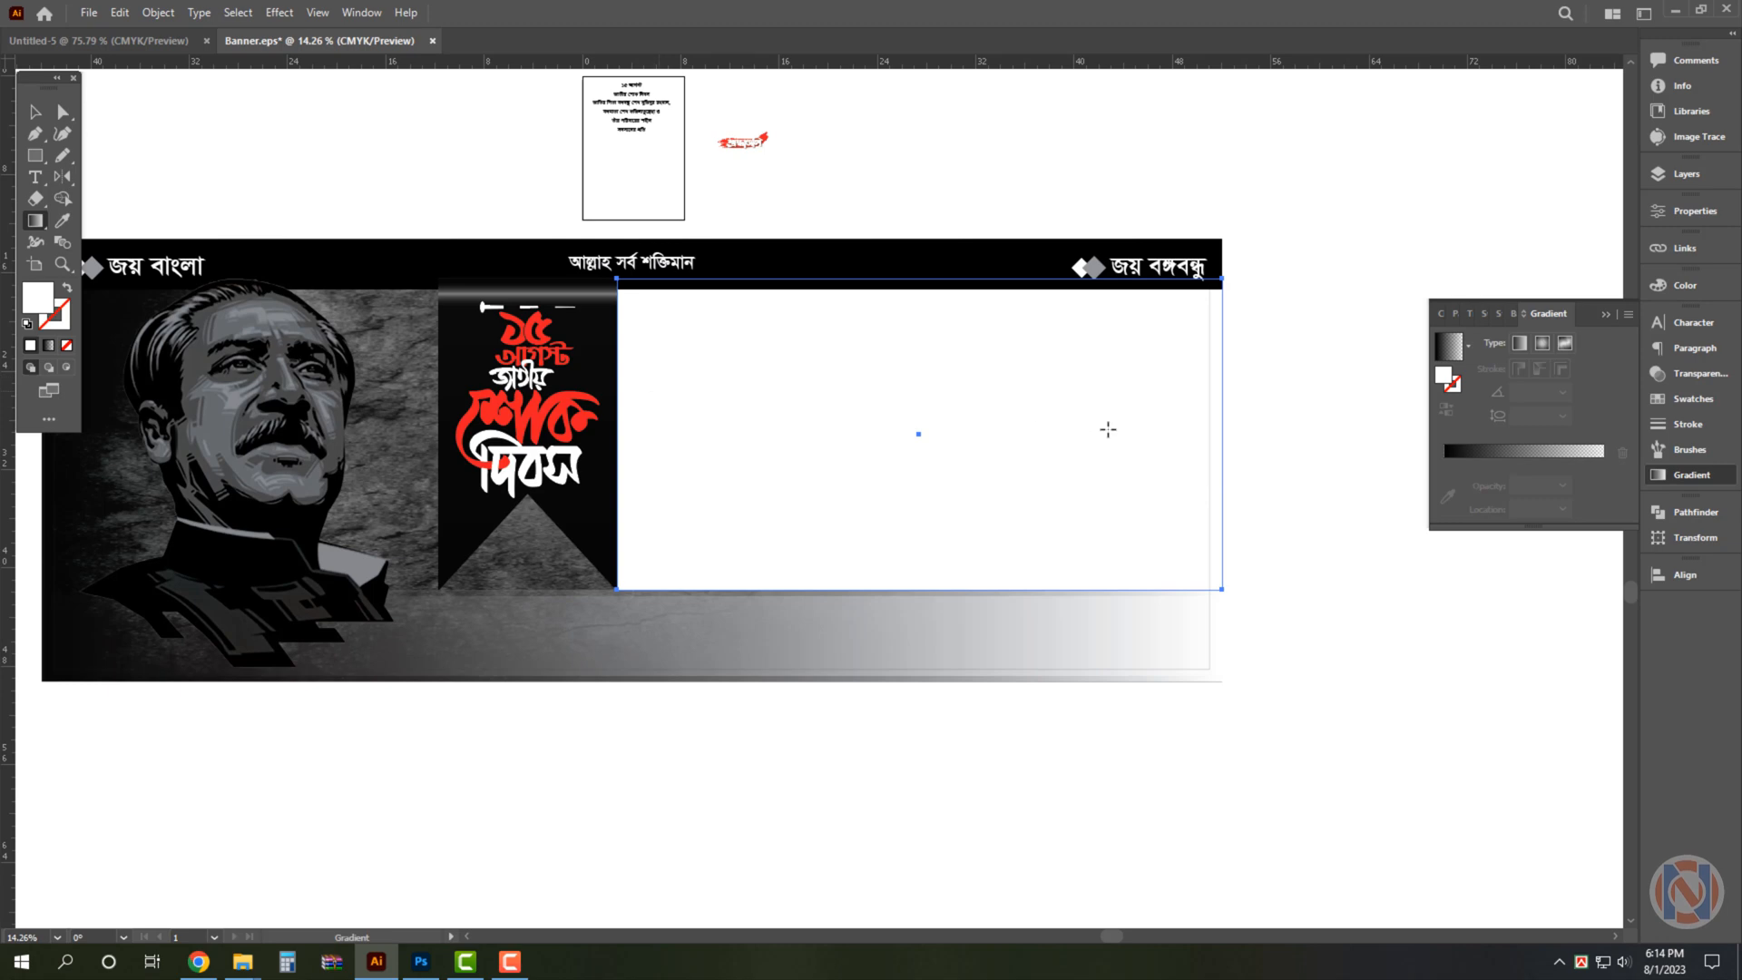
pyautogui.press('v')
pyautogui.click(1458, 348)
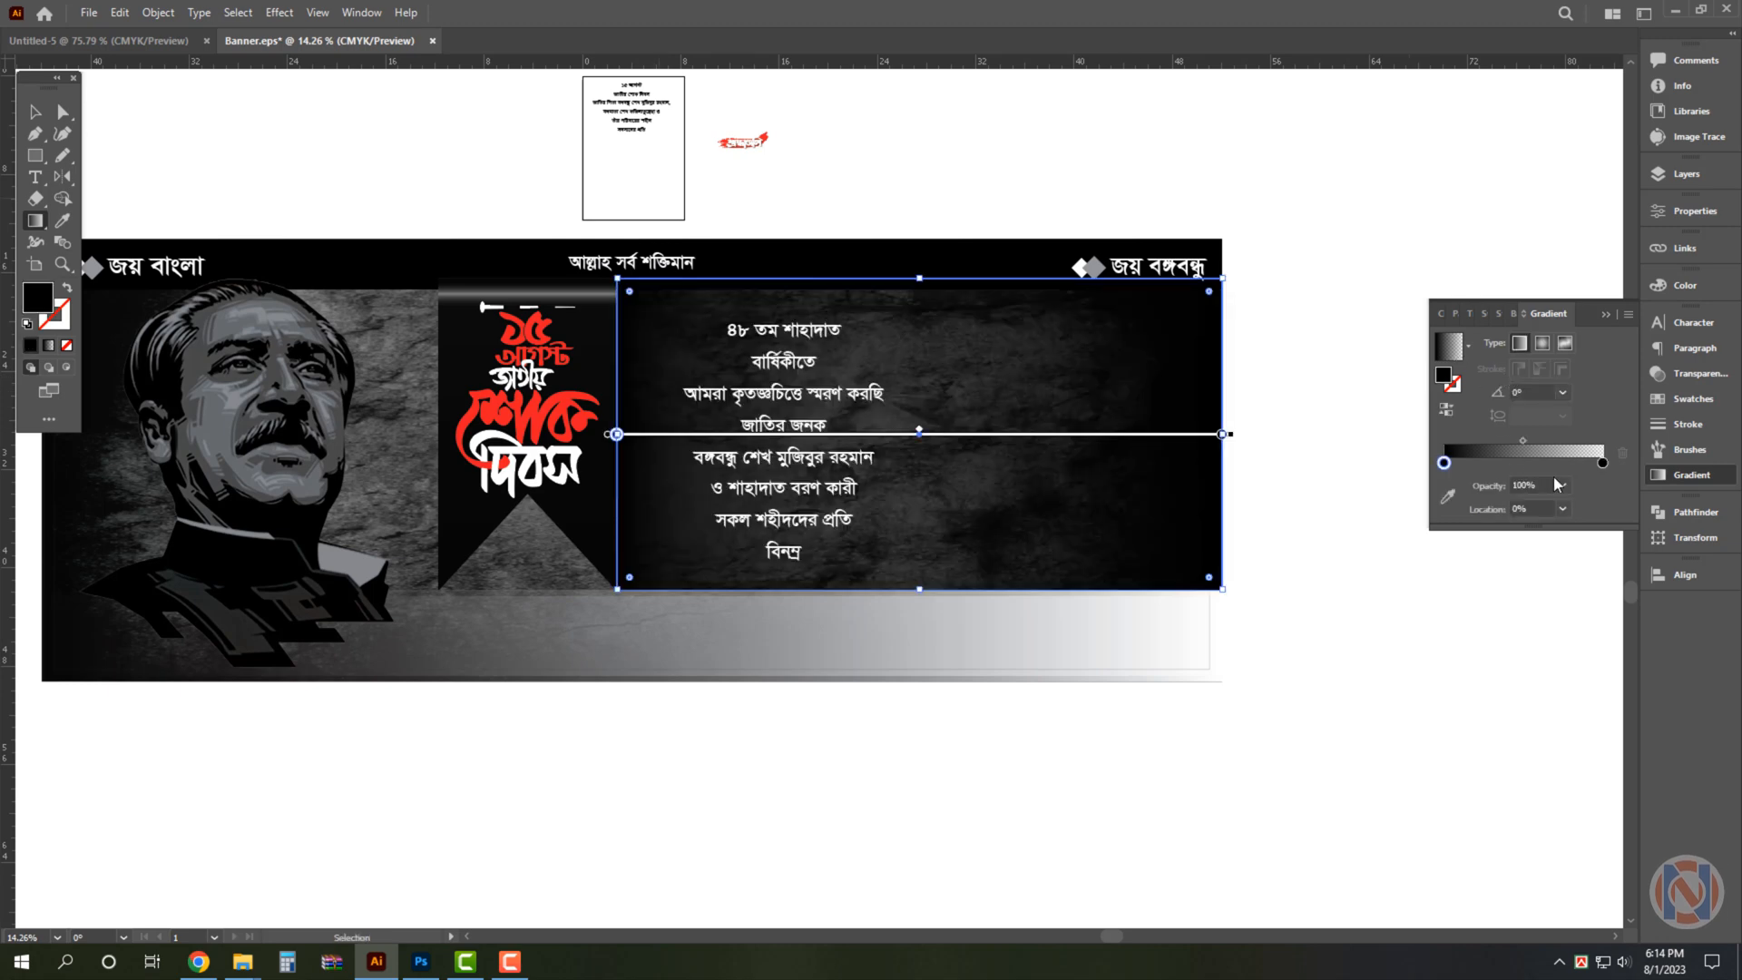
# Change the gradient's starting stop to white so the rectangle fades from white at the ribbon to black at the banner's outer edge.
pyautogui.click(1687, 286)
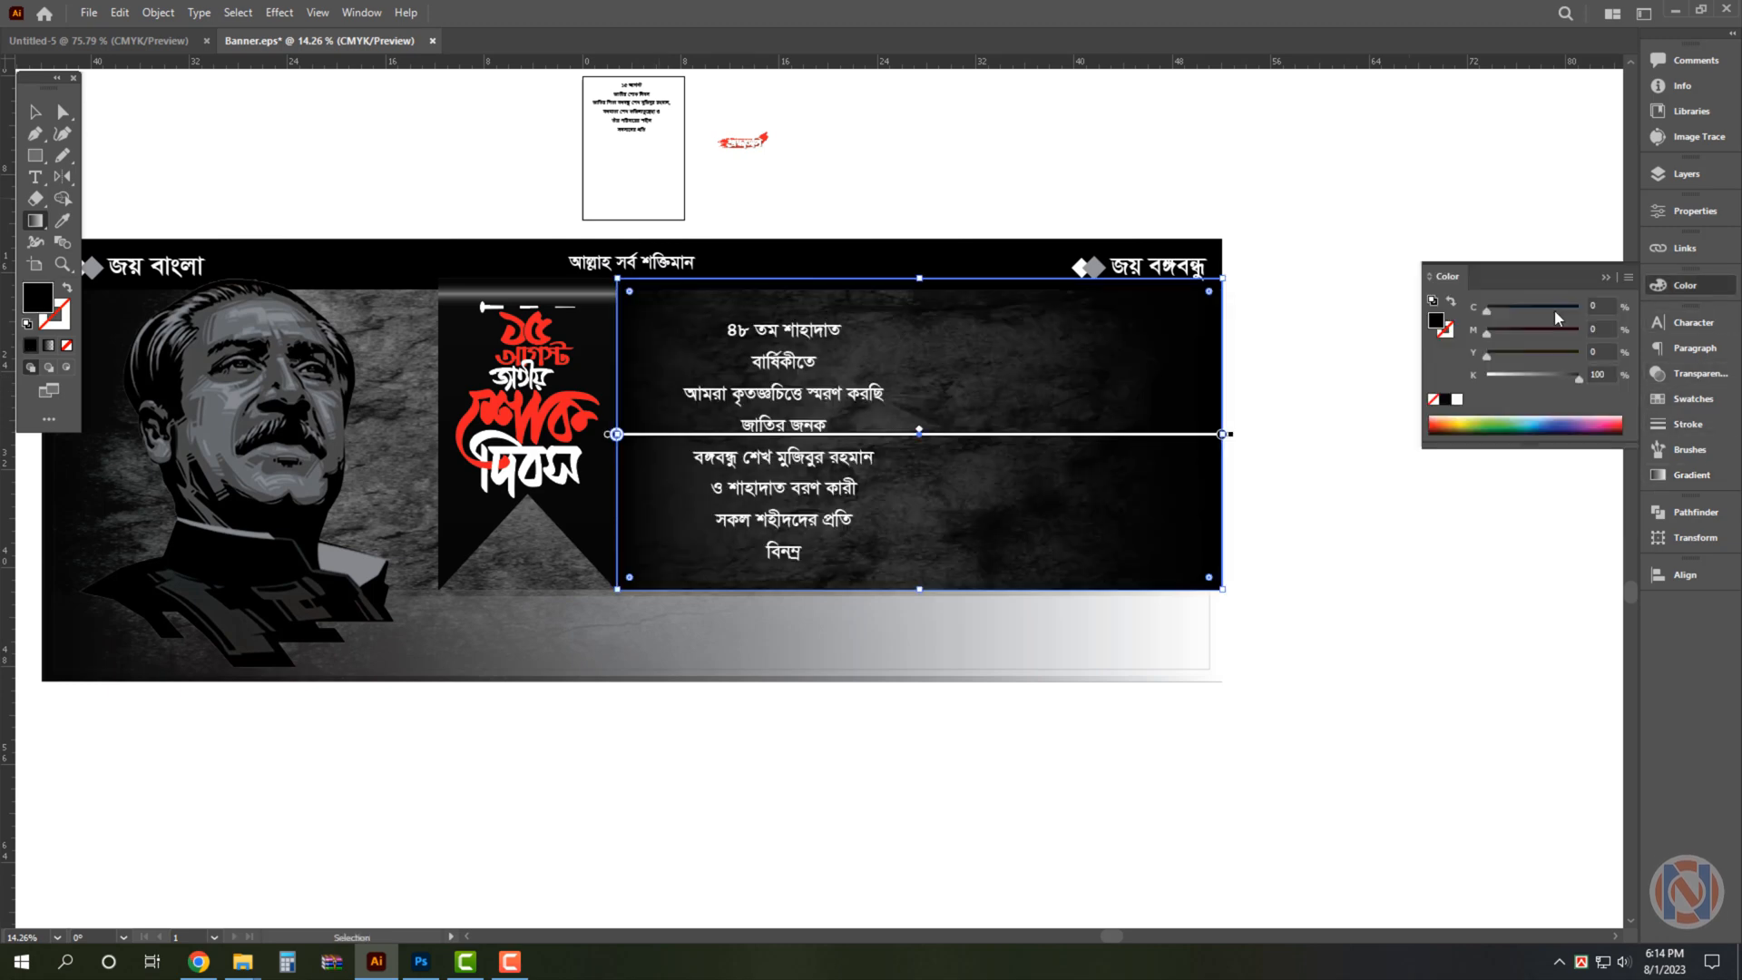
pyautogui.click(1457, 400)
pyautogui.press('g')
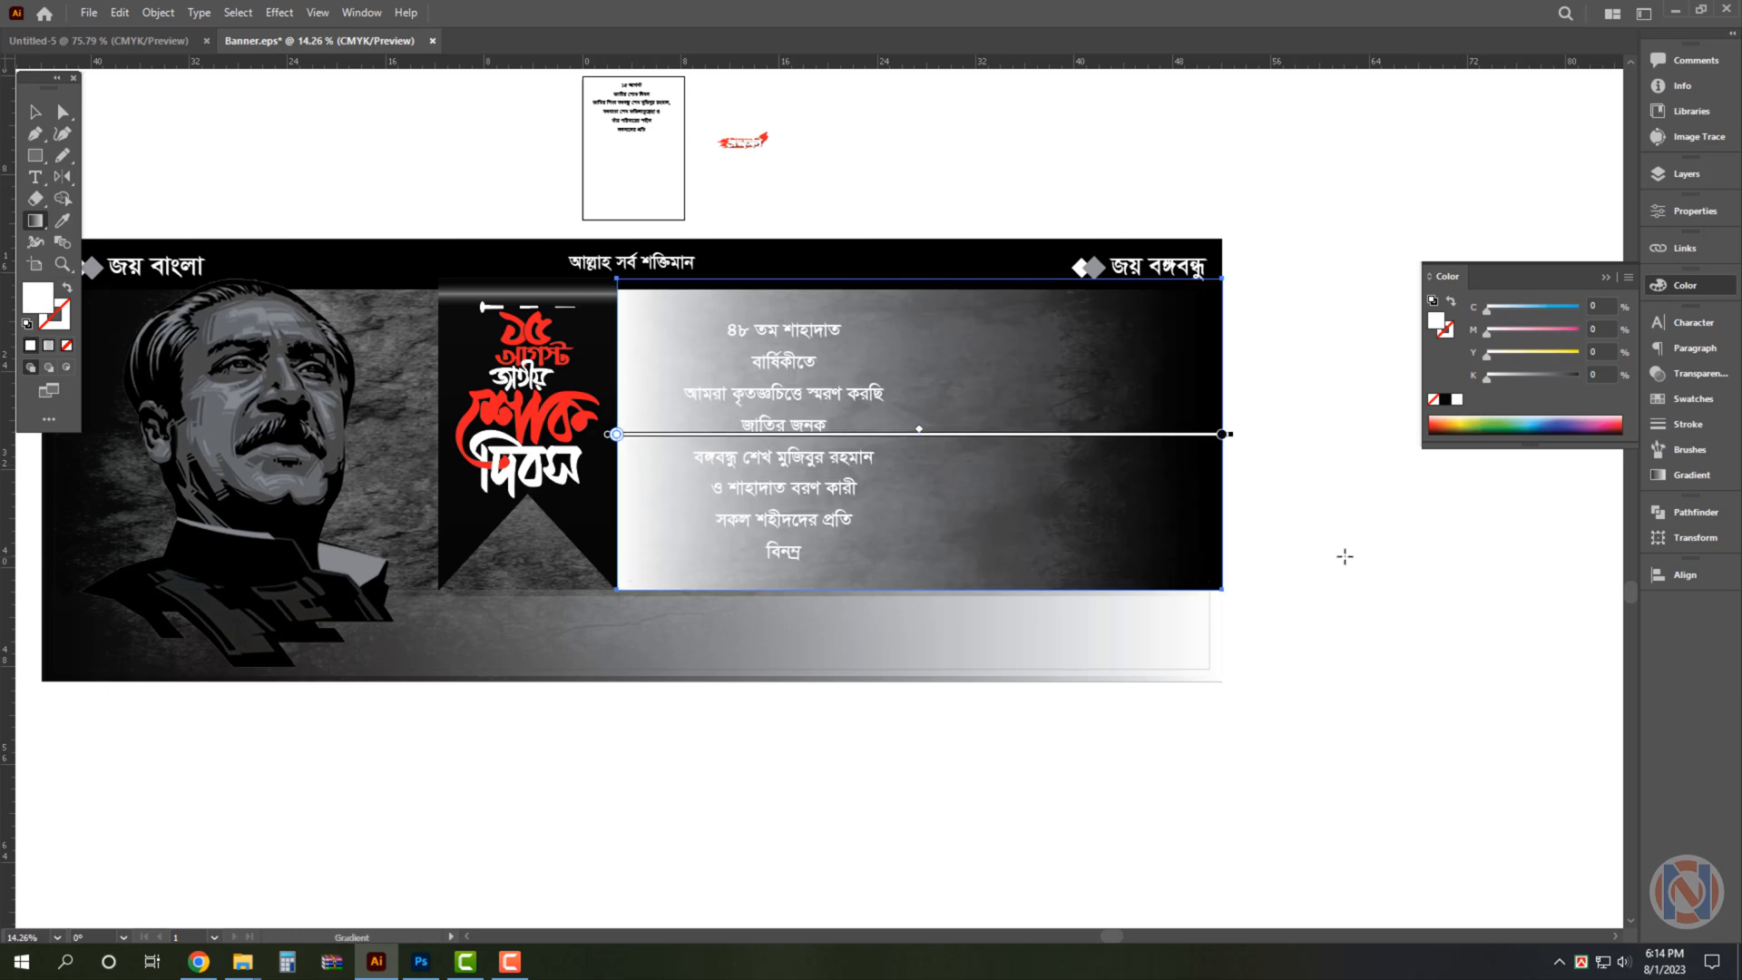
pyautogui.press('v')
pyautogui.click(1306, 675)
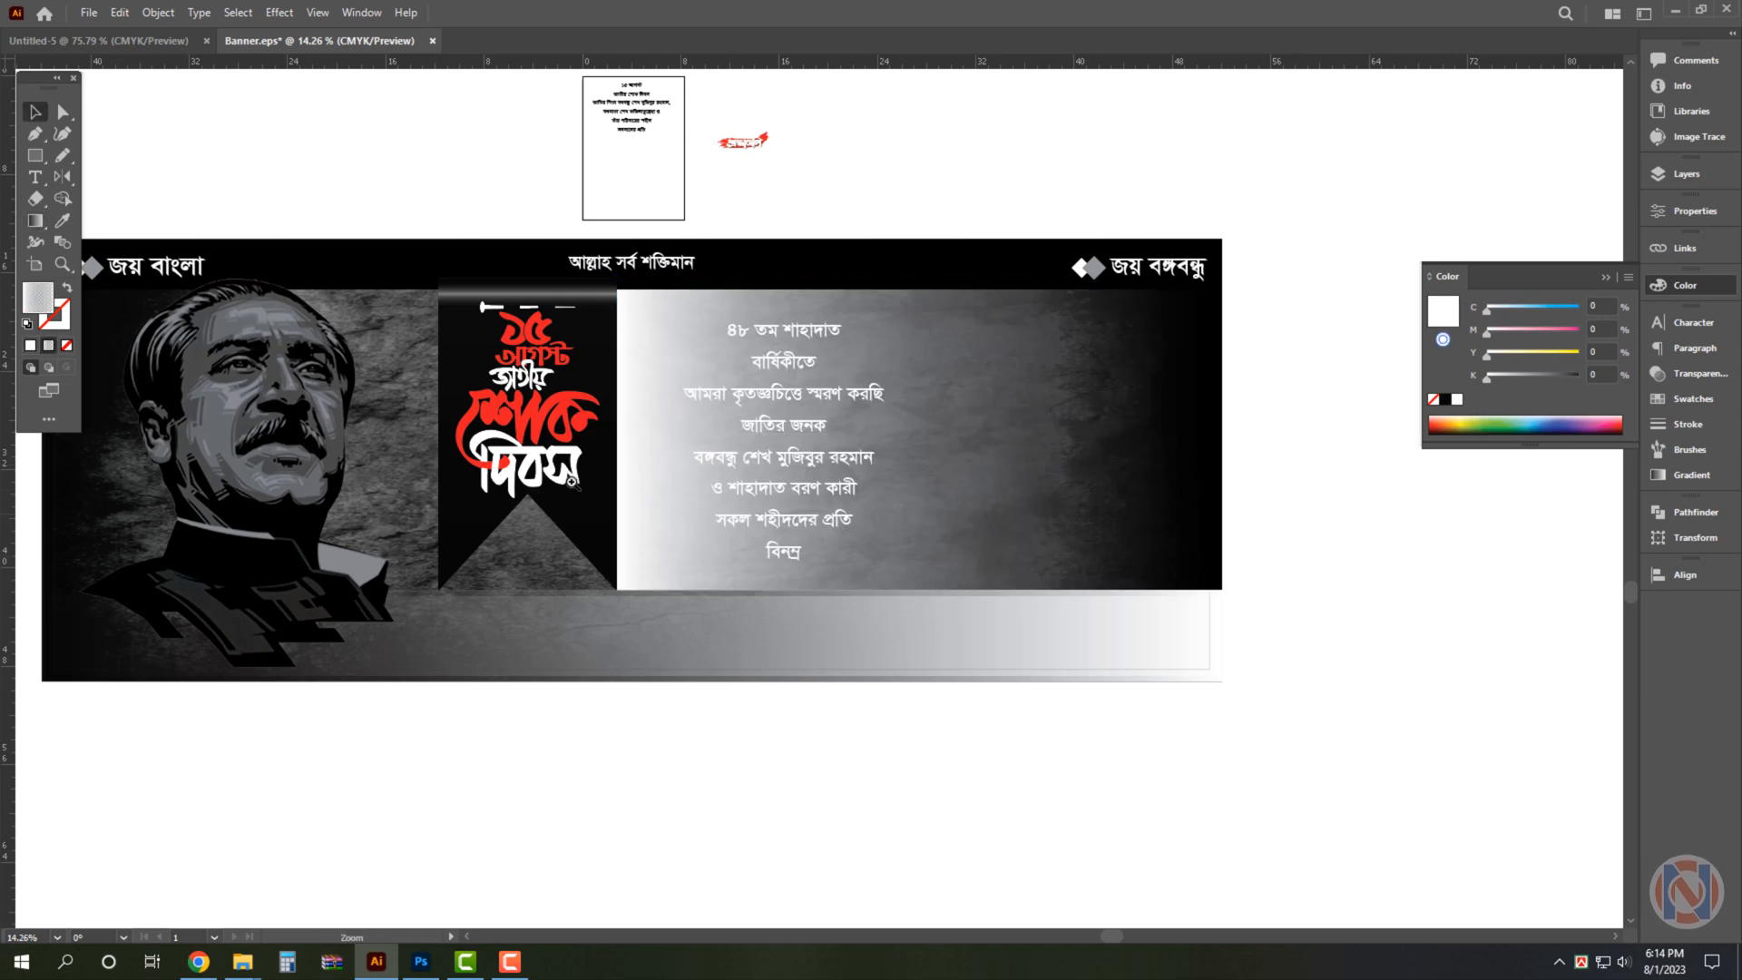
# Stretch the white-to-black gradient rectangle behind the ribbon as far as the middle of the portrait.
pyautogui.moveTo(571, 483); pyautogui.dragTo(586, 483)
pyautogui.moveTo(562, 504); pyautogui.dragTo(657, 511)
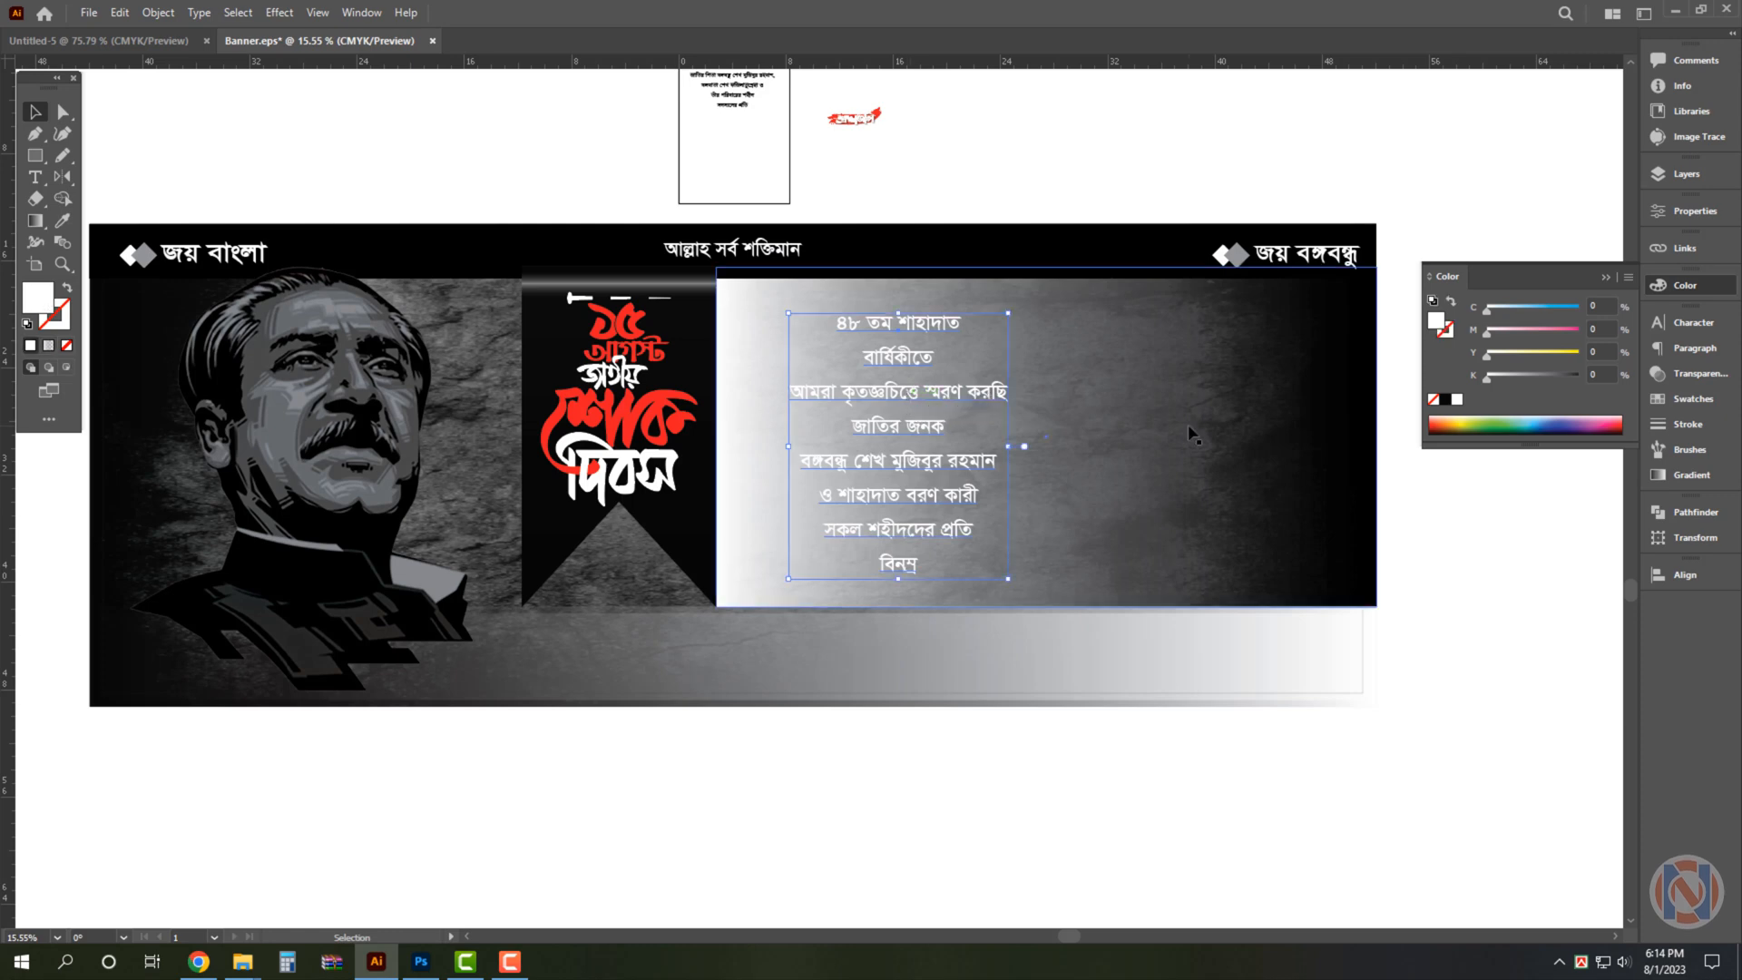
pyautogui.click(744, 428)
pyautogui.moveTo(717, 437); pyautogui.dragTo(316, 432)
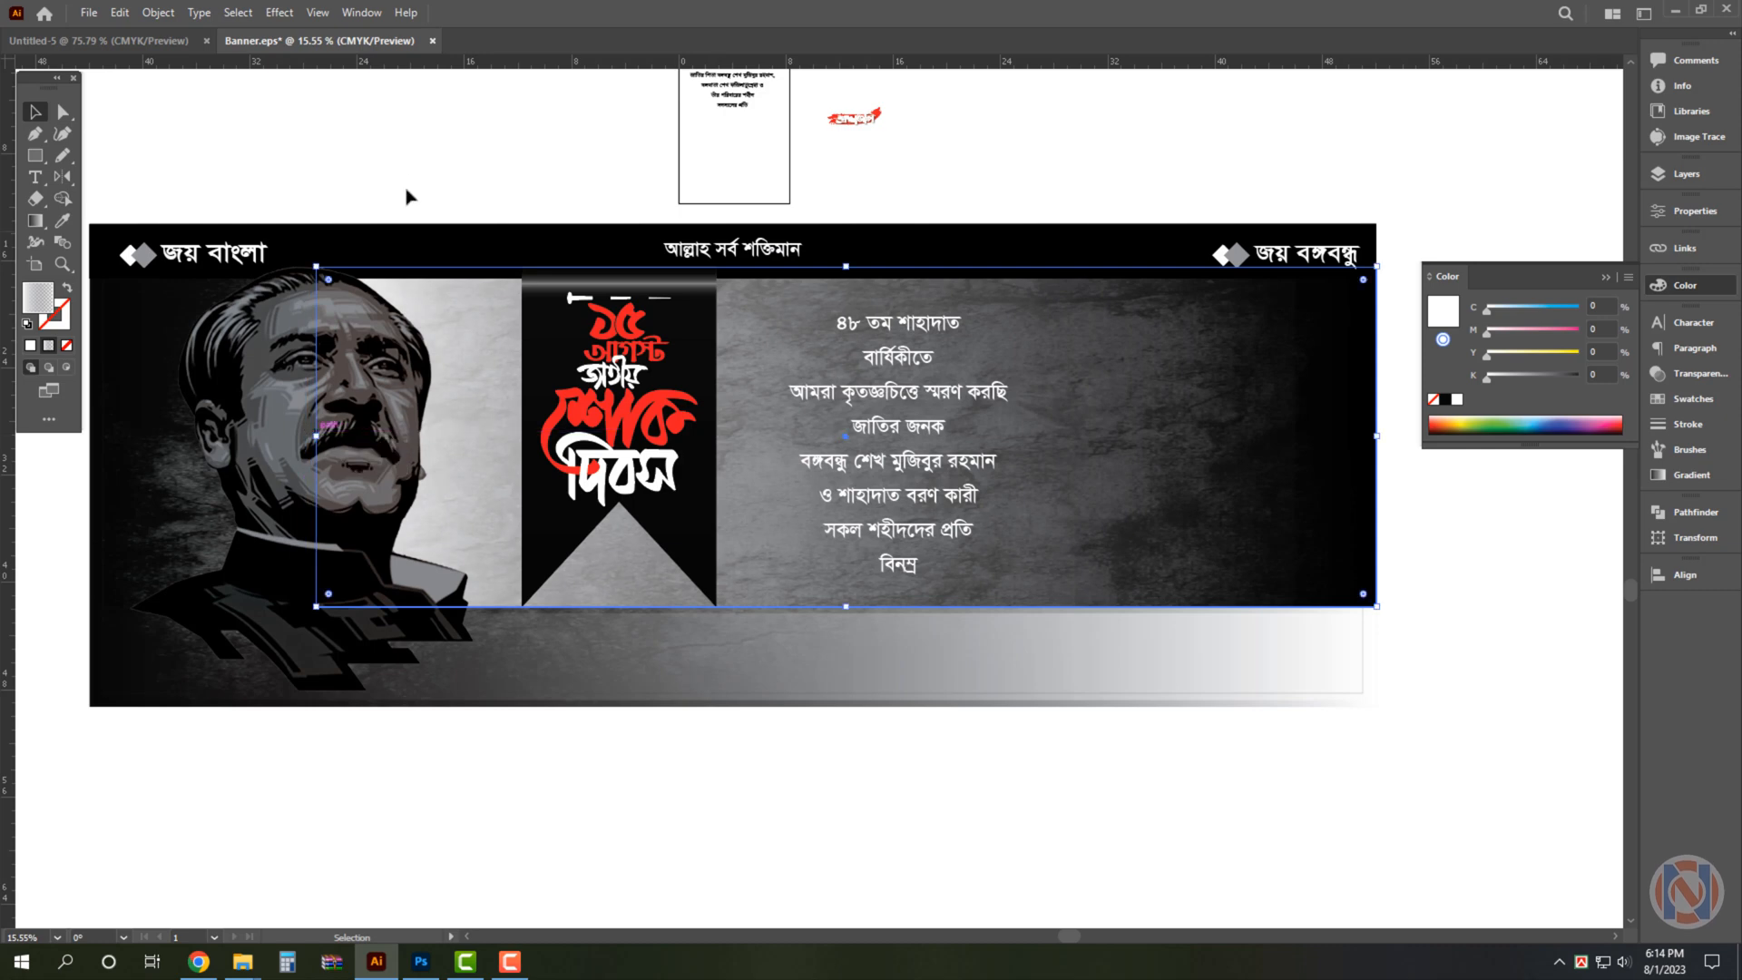
# Split the first two lines, ৪৮ তম শাহাদাত বার্ষিকীতে, off the tribute text into their own text object above the remaining lines.
pyautogui.scroll(2, 1151, 493)
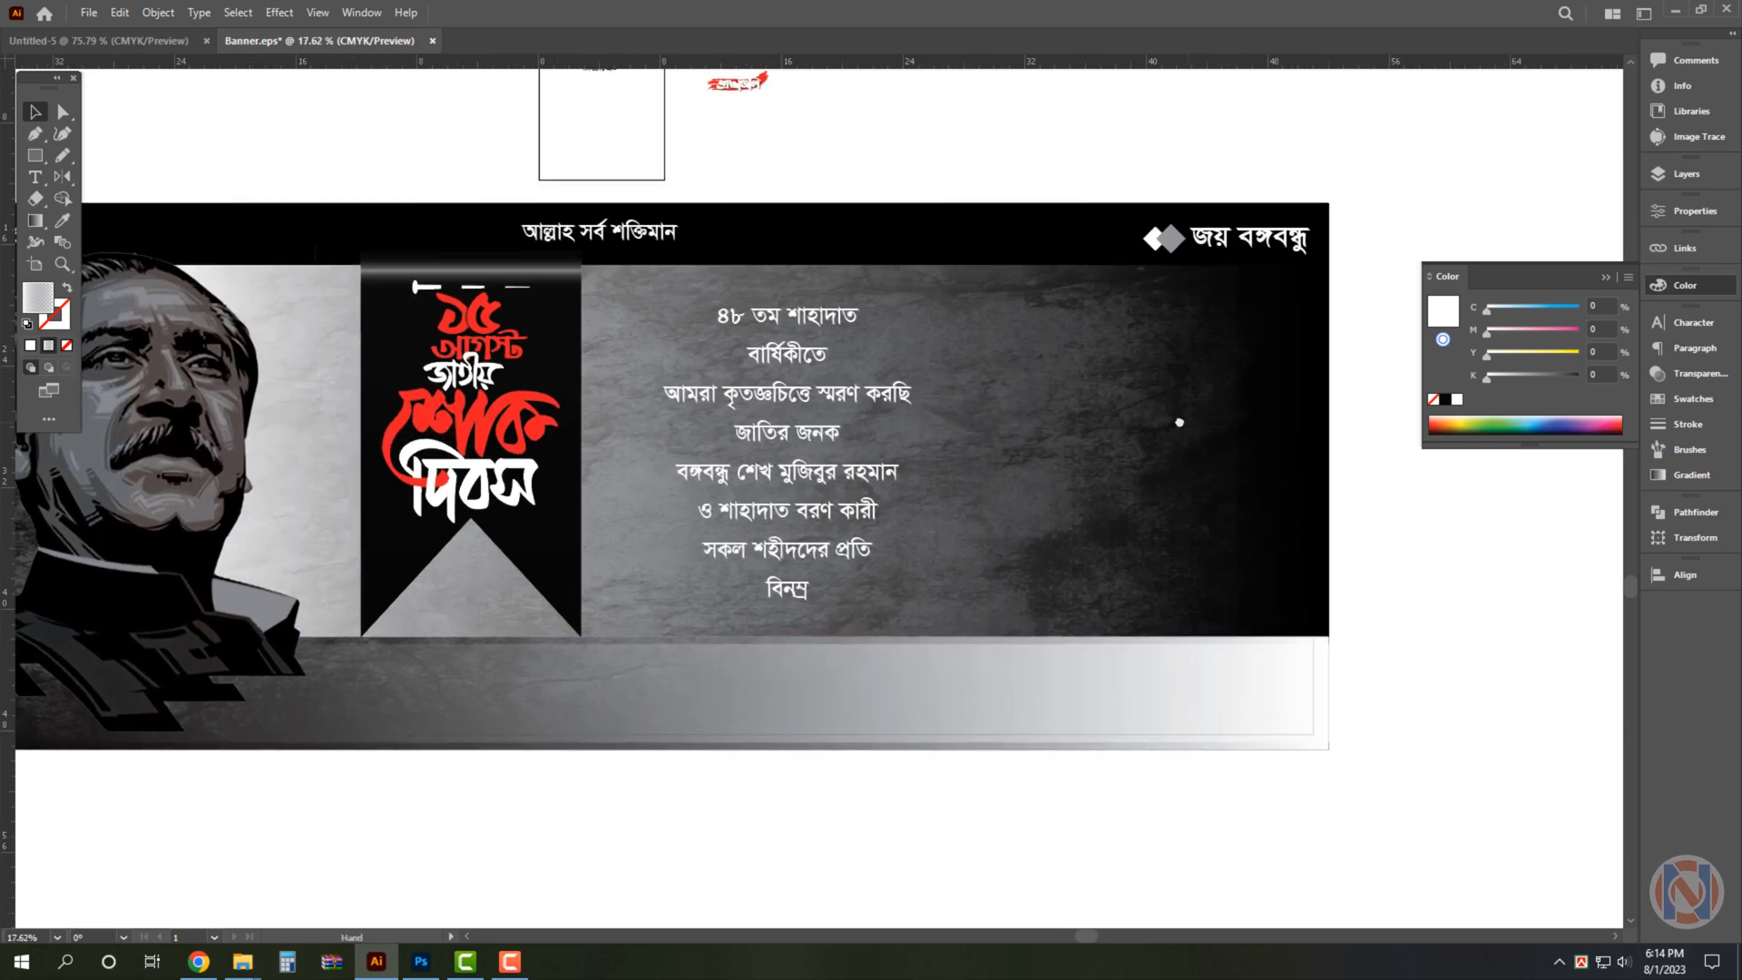
pyautogui.click(897, 374)
pyautogui.scroll(1, 777, 372)
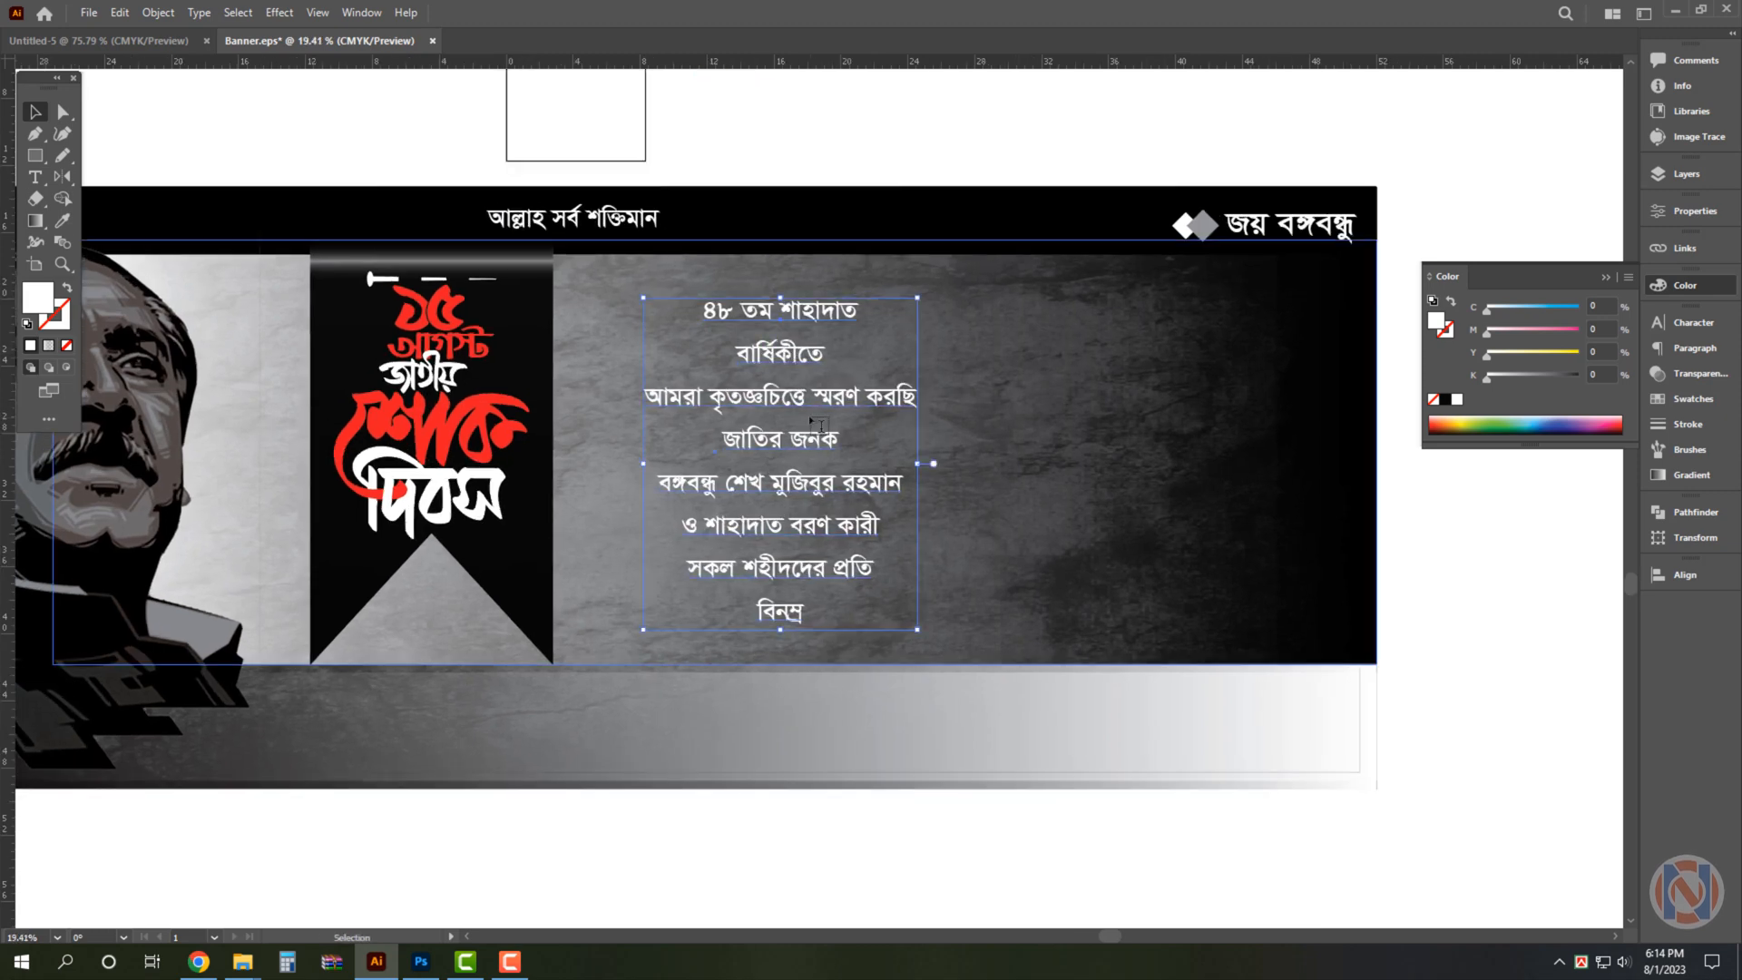
pyautogui.doubleClick(740, 353)
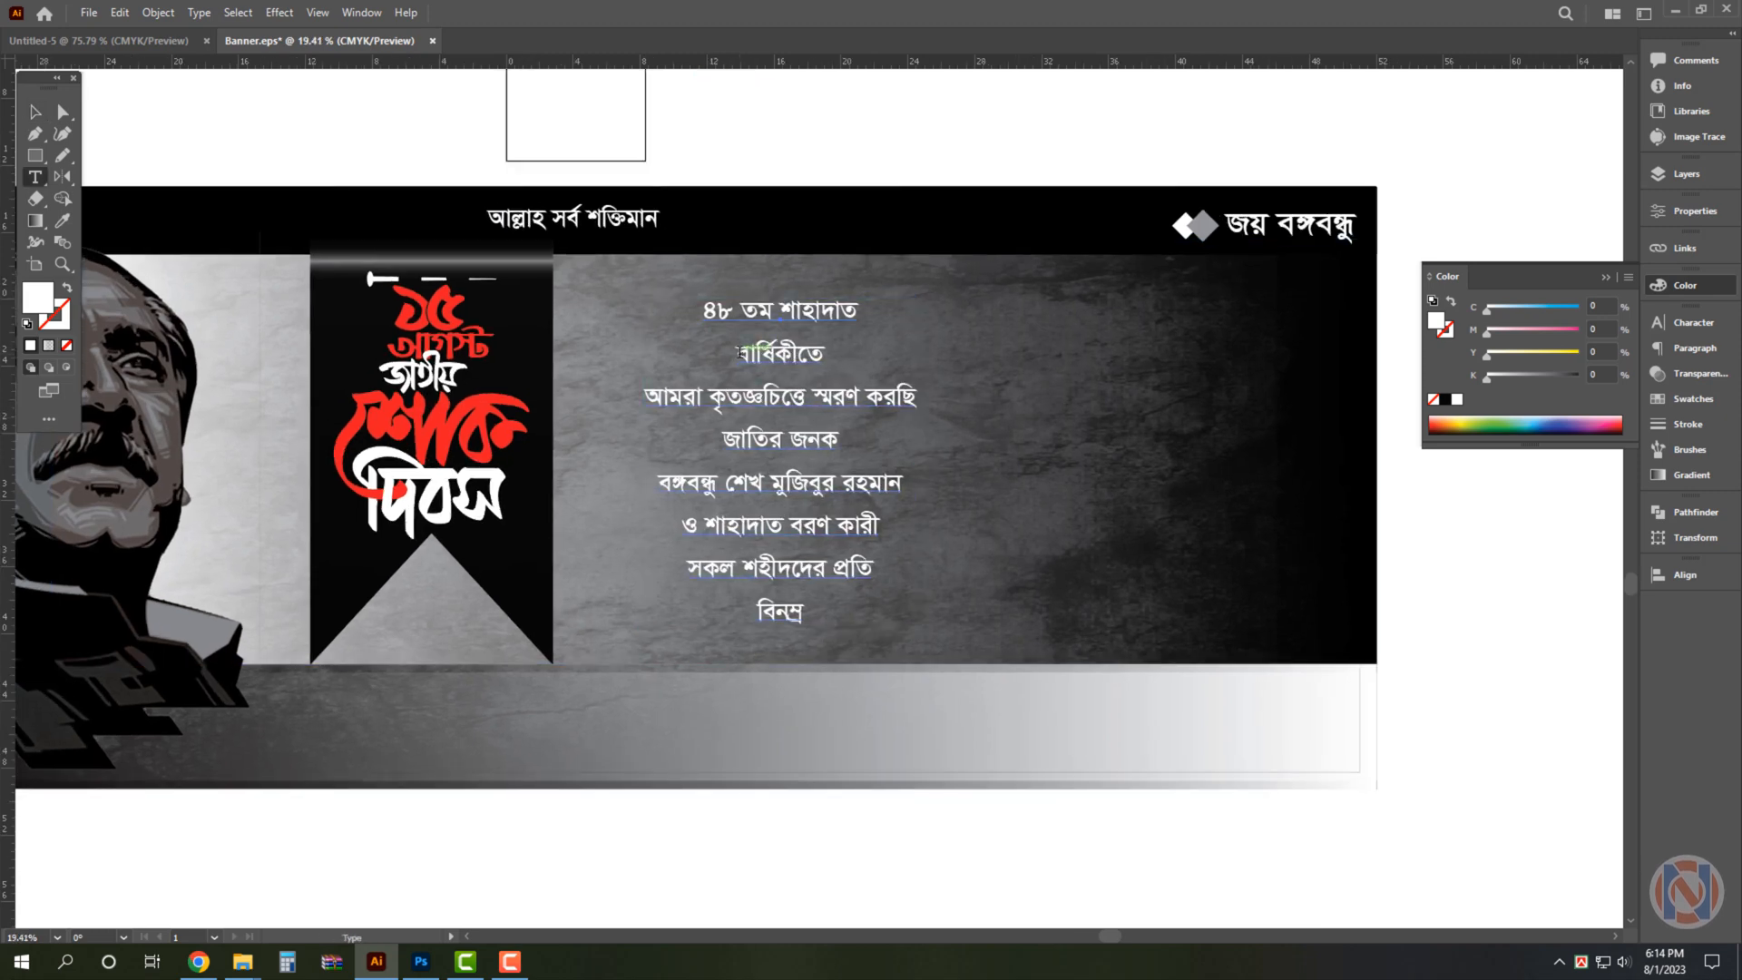
pyautogui.moveTo(815, 354); pyautogui.dragTo(815, 447)
pyautogui.hotkey('ctrl', 'c')
pyautogui.press('Delete')
pyautogui.press('Delete')
pyautogui.doubleClick(791, 323)
pyautogui.hotkey('ctrl', 'a')
pyautogui.hotkey('ctrl', 'v')
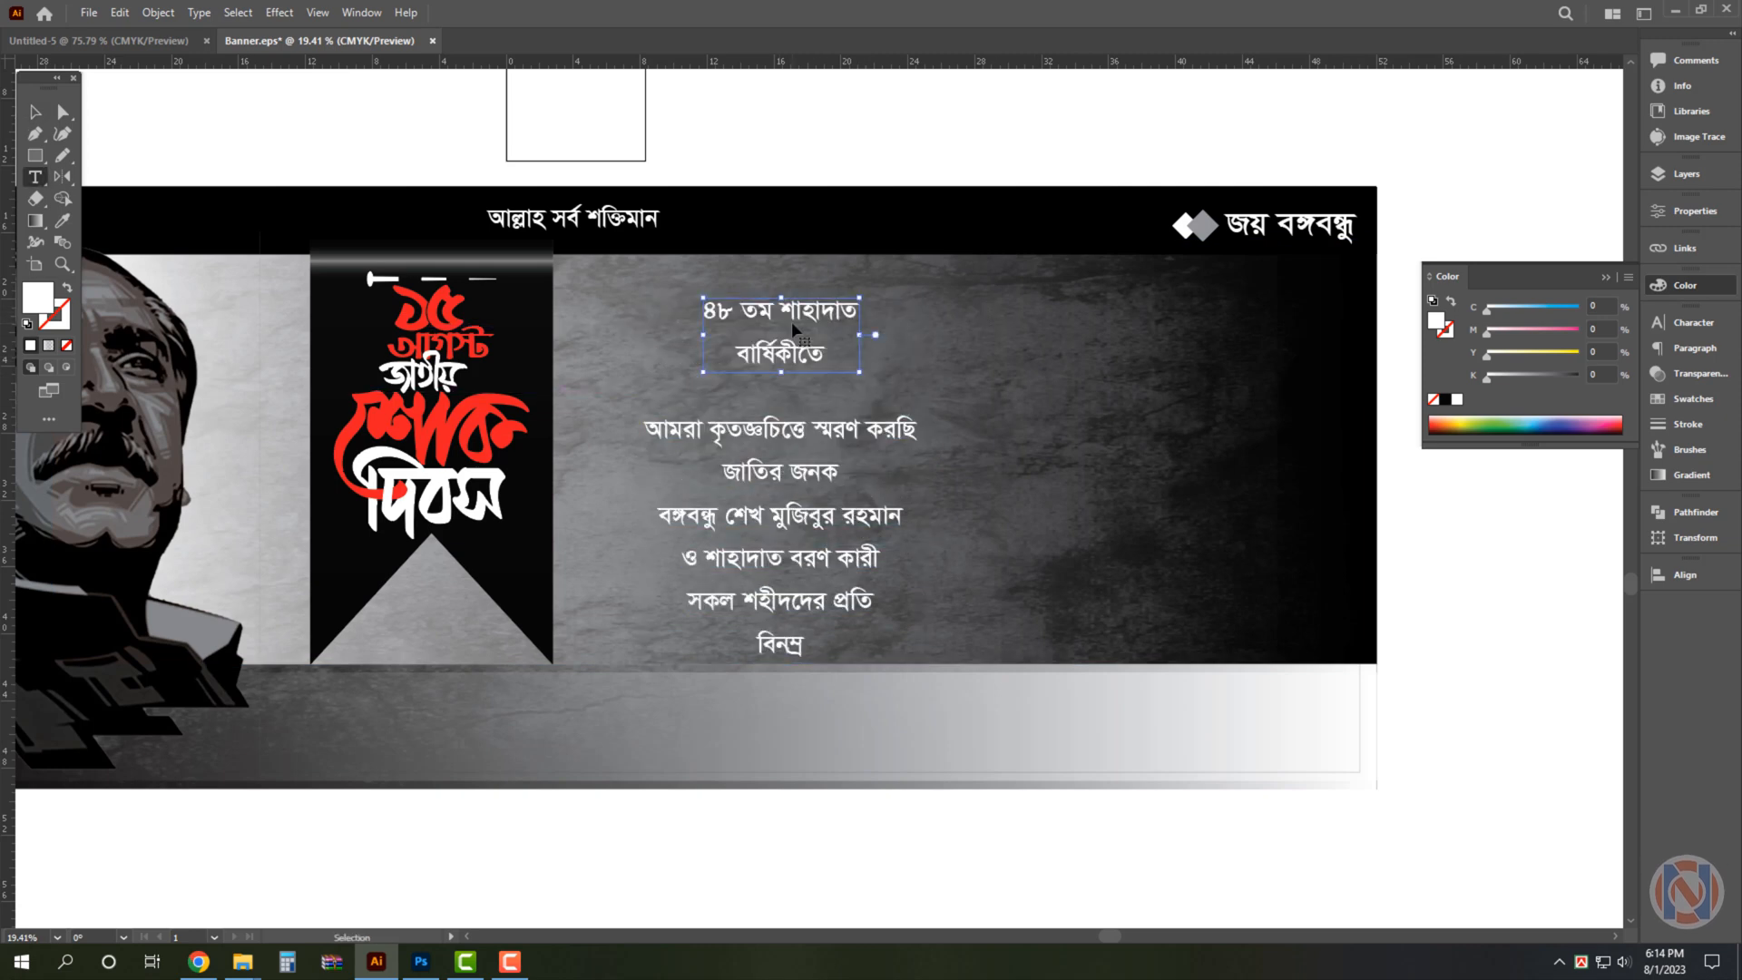
pyautogui.press('Escape')
# Separate the numeral ৪৮ from the heading into its own text object and shift the remaining heading words aside.
pyautogui.scroll(4, 792, 325)
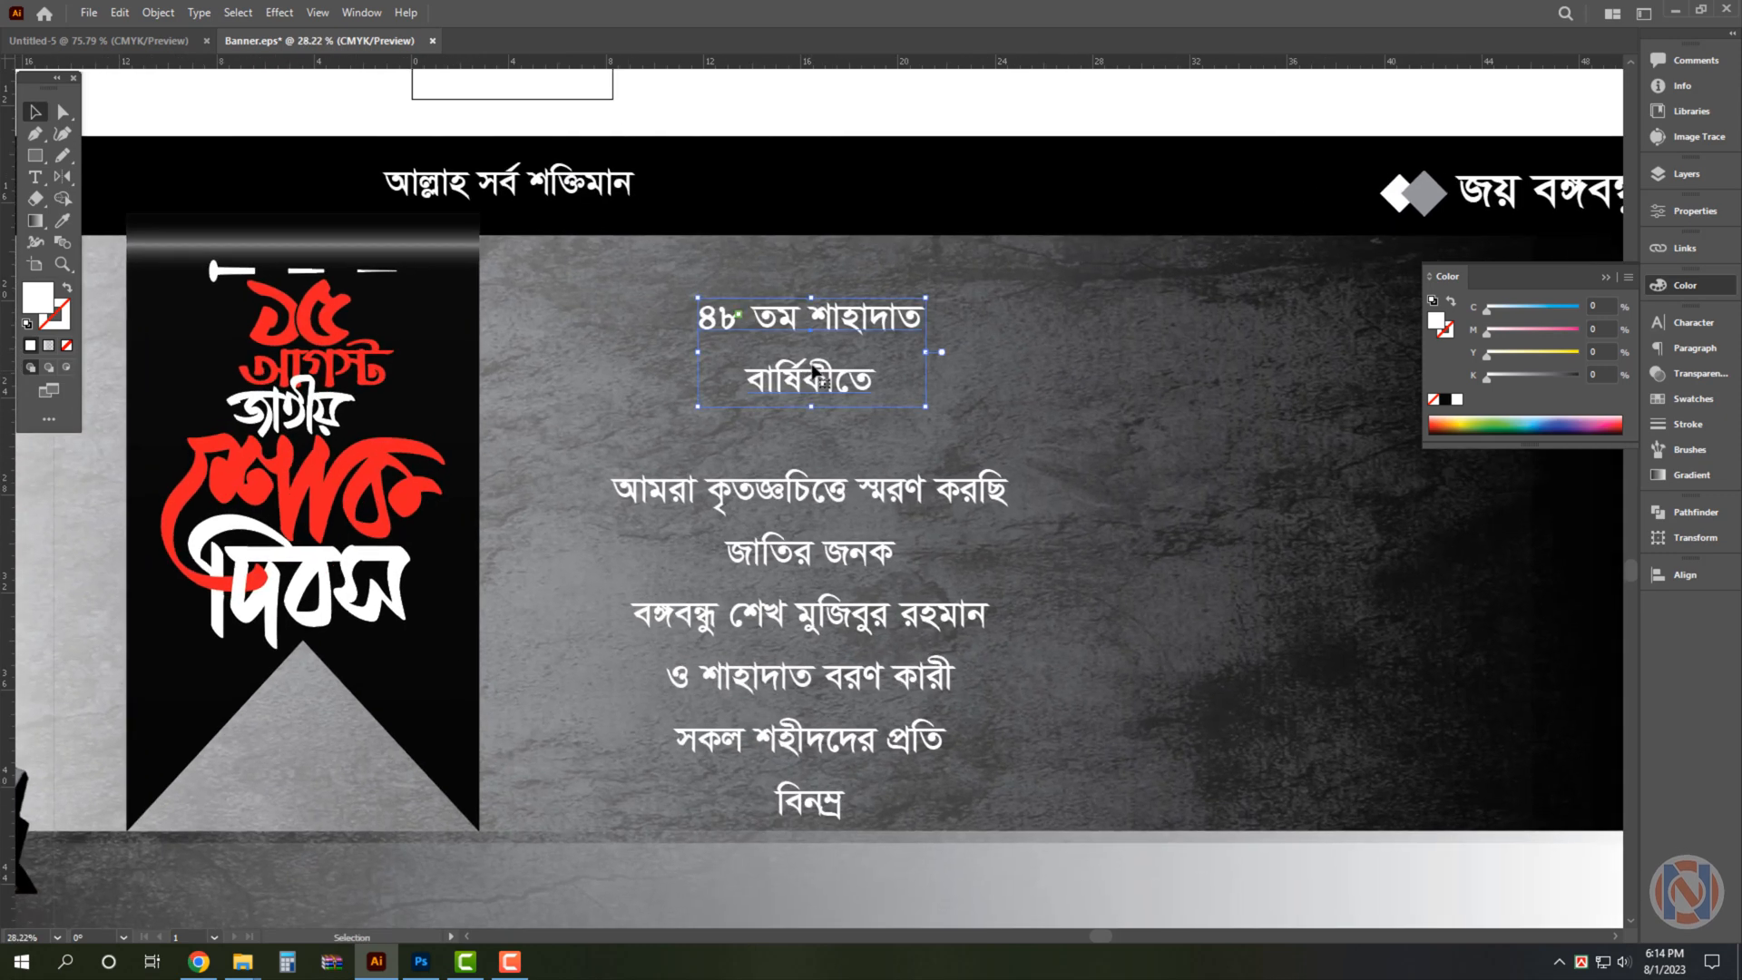
pyautogui.press('Delete')
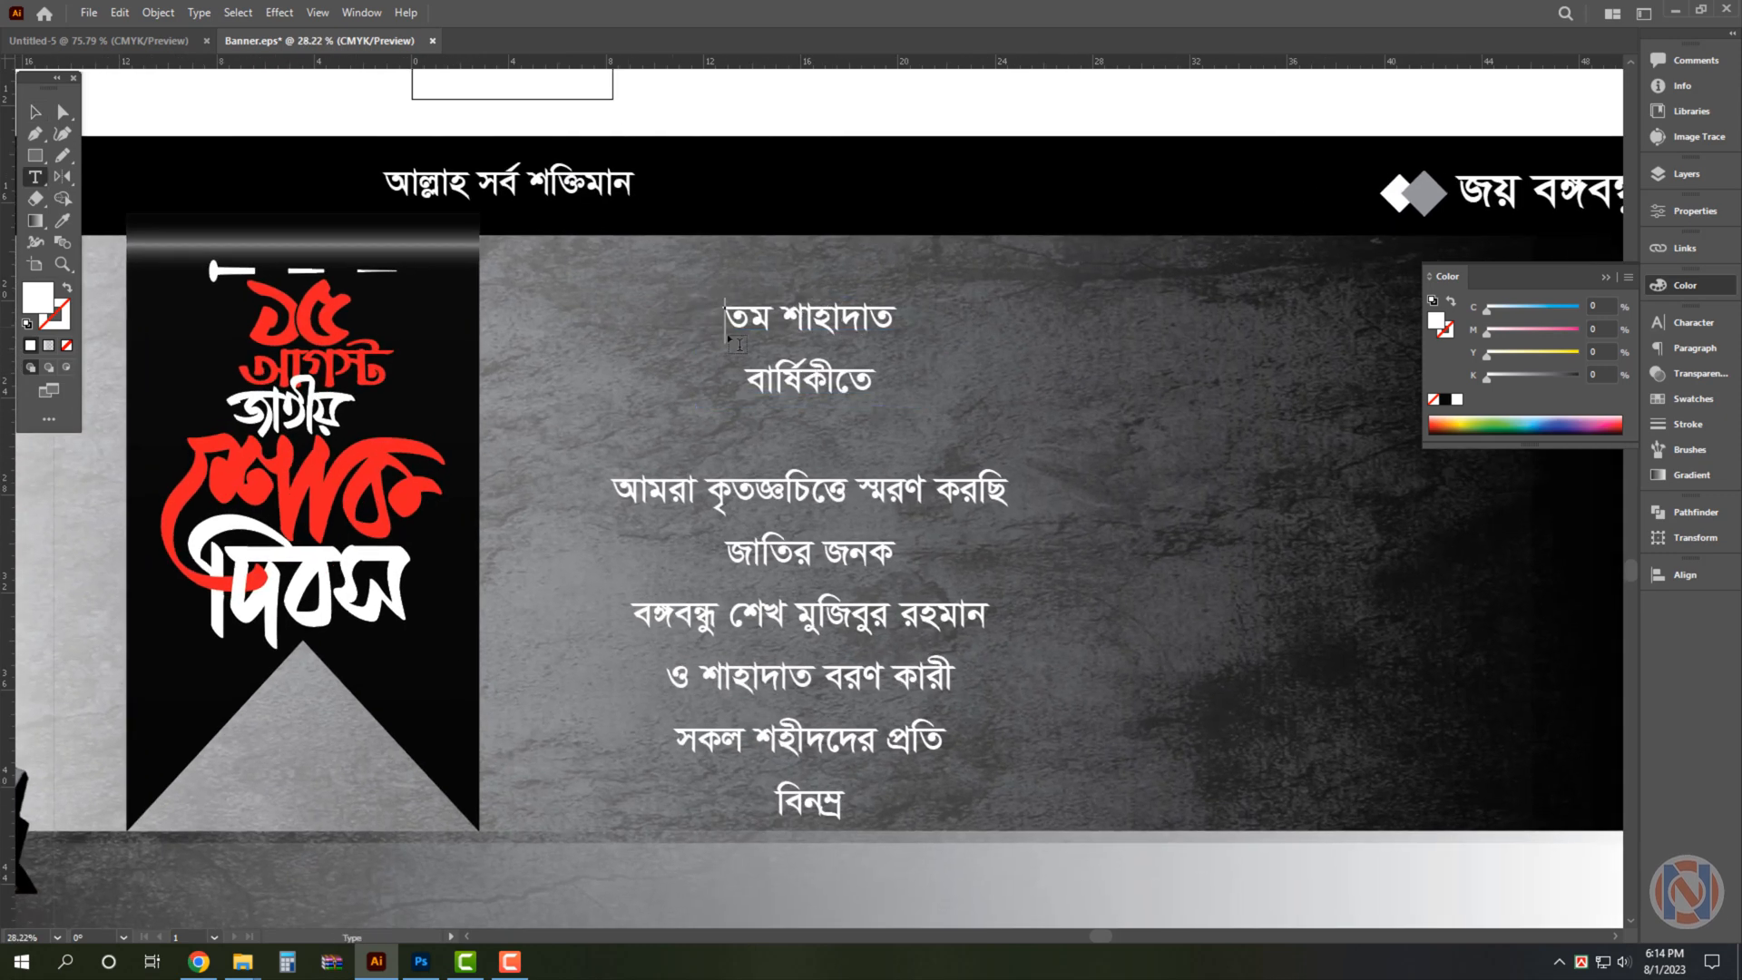
pyautogui.press('Escape')
pyautogui.moveTo(862, 385); pyautogui.dragTo(922, 385)
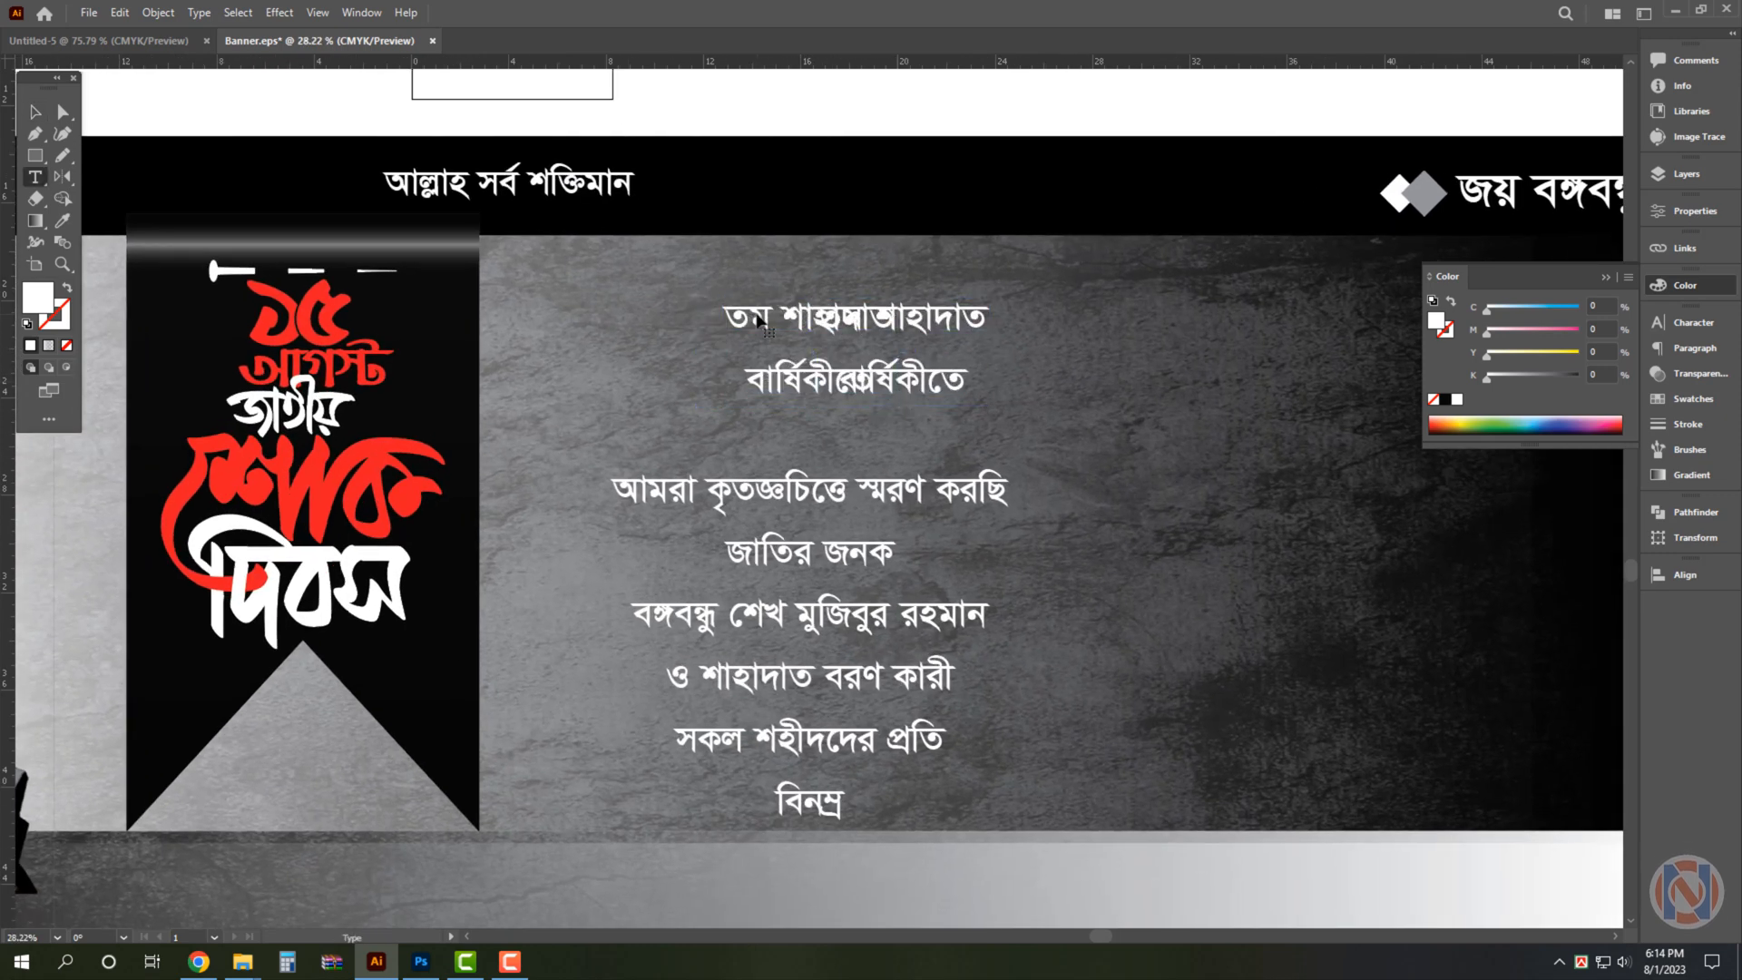
pyautogui.hotkey('ctrl', 'z')
pyautogui.hotkey('ctrl', 'z')
pyautogui.press('Escape')
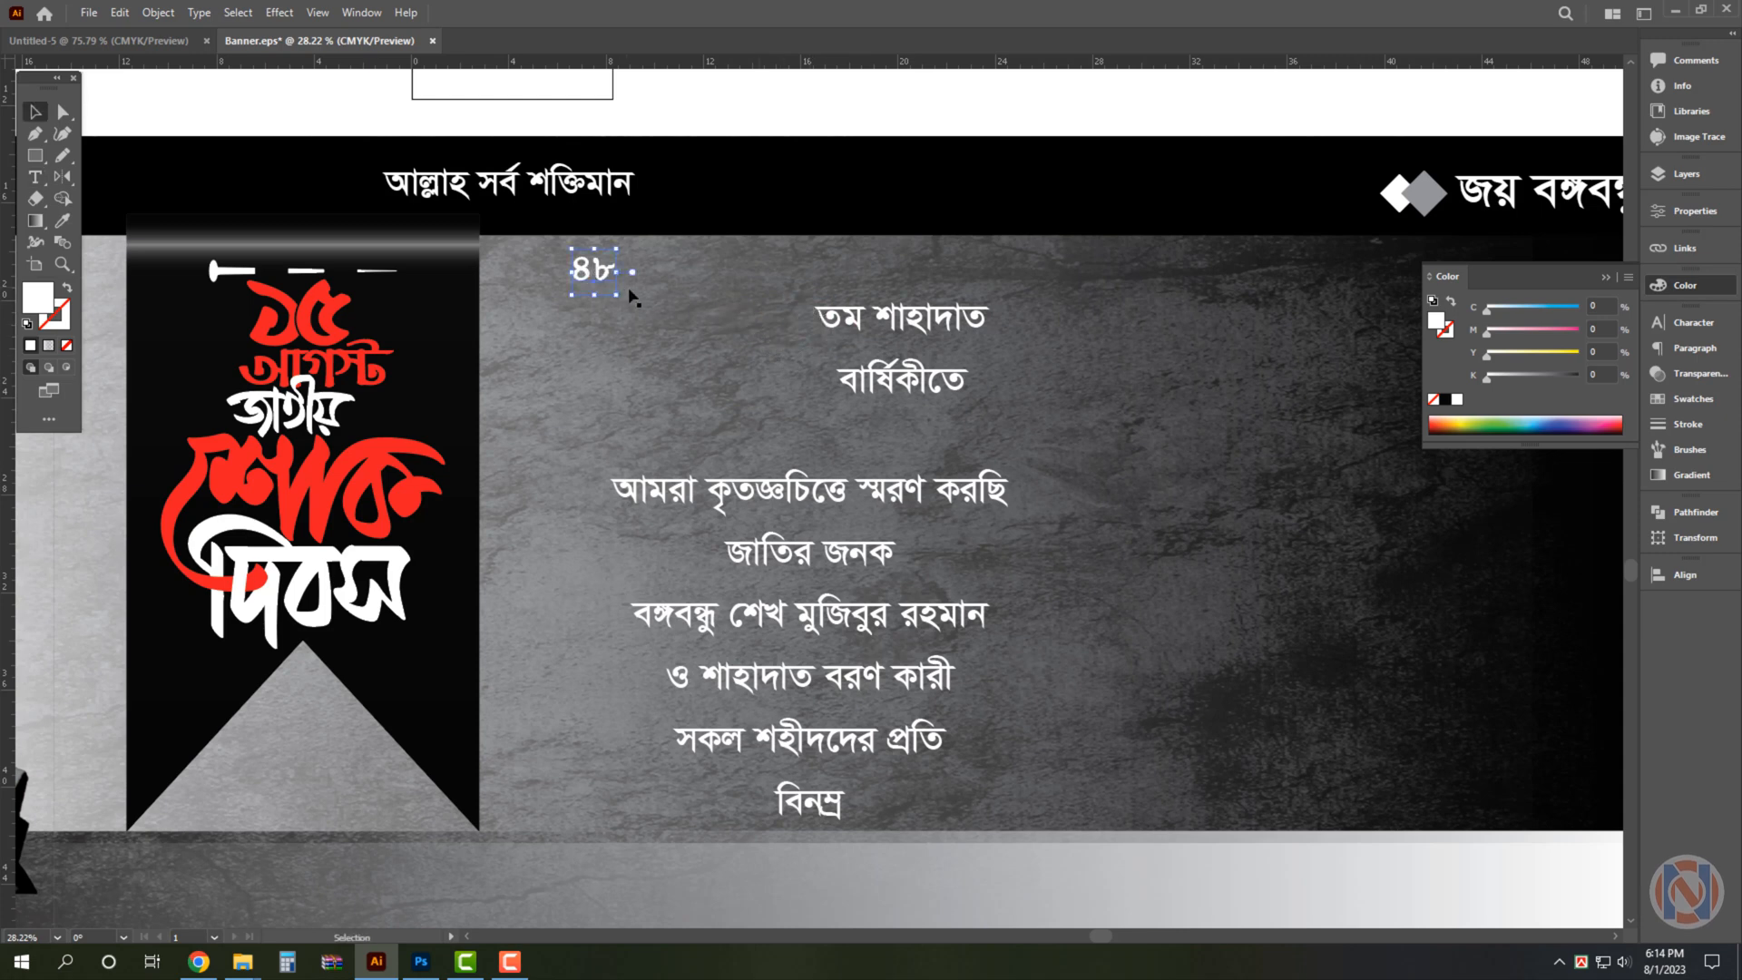
# Enlarge the numeral ৪৮ to more than twice its size and recolour it from white to red using 100% magenta.
pyautogui.moveTo(619, 296); pyautogui.dragTo(727, 410)
pyautogui.moveTo(655, 336); pyautogui.dragTo(655, 319)
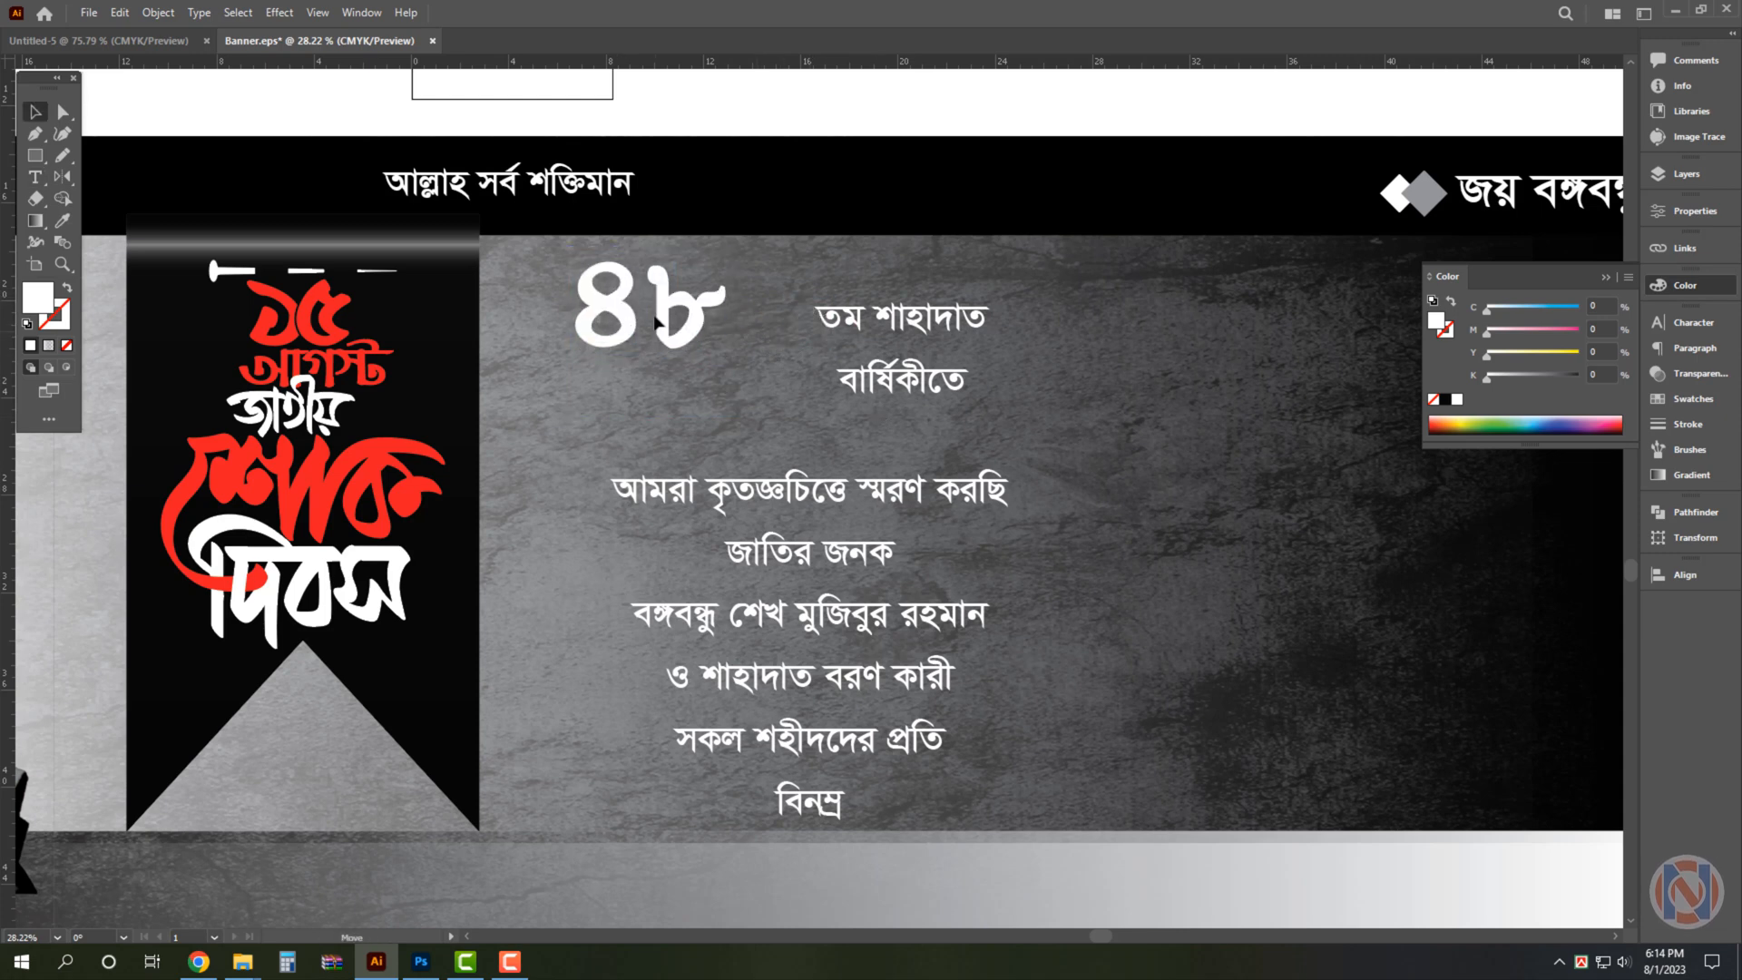
pyautogui.click(1578, 335)
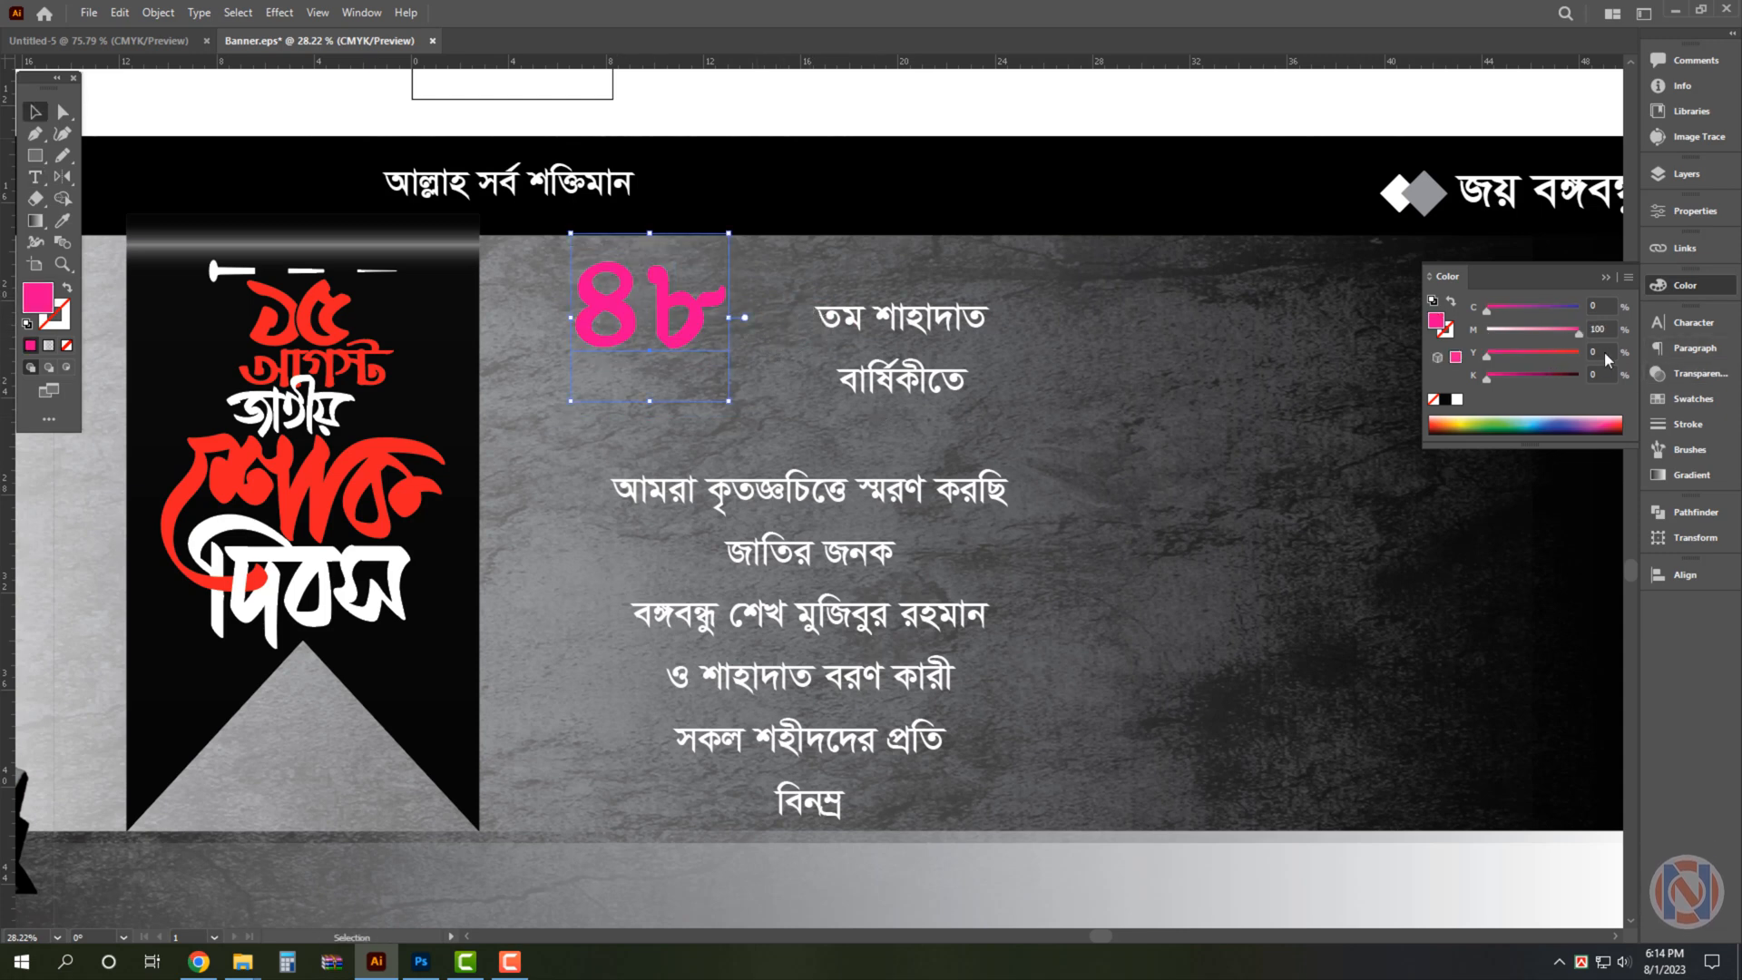
# Move the heading words closer to the red ৪৮ and set the font size of the word বার্ষিকীতে to 160 pt.
pyautogui.click(856, 315)
pyautogui.moveTo(856, 316); pyautogui.dragTo(815, 294)
pyautogui.scroll(1, 809, 314)
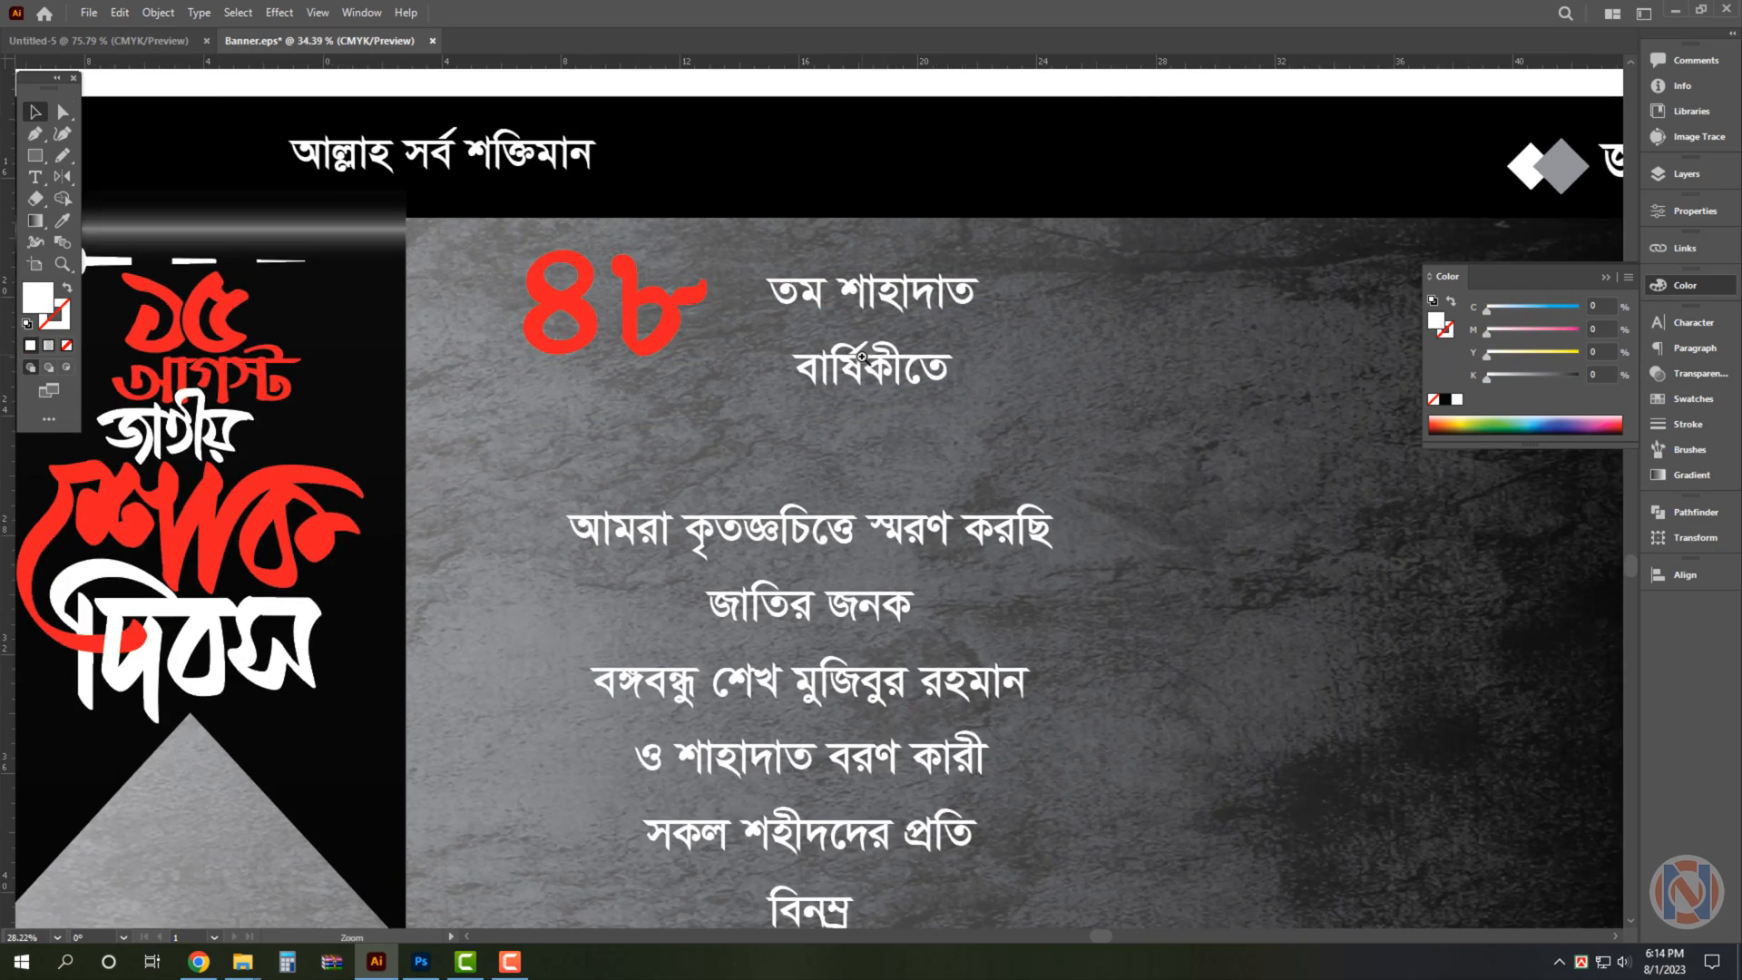
pyautogui.press('t')
pyautogui.doubleClick(893, 381)
pyautogui.click(1682, 322)
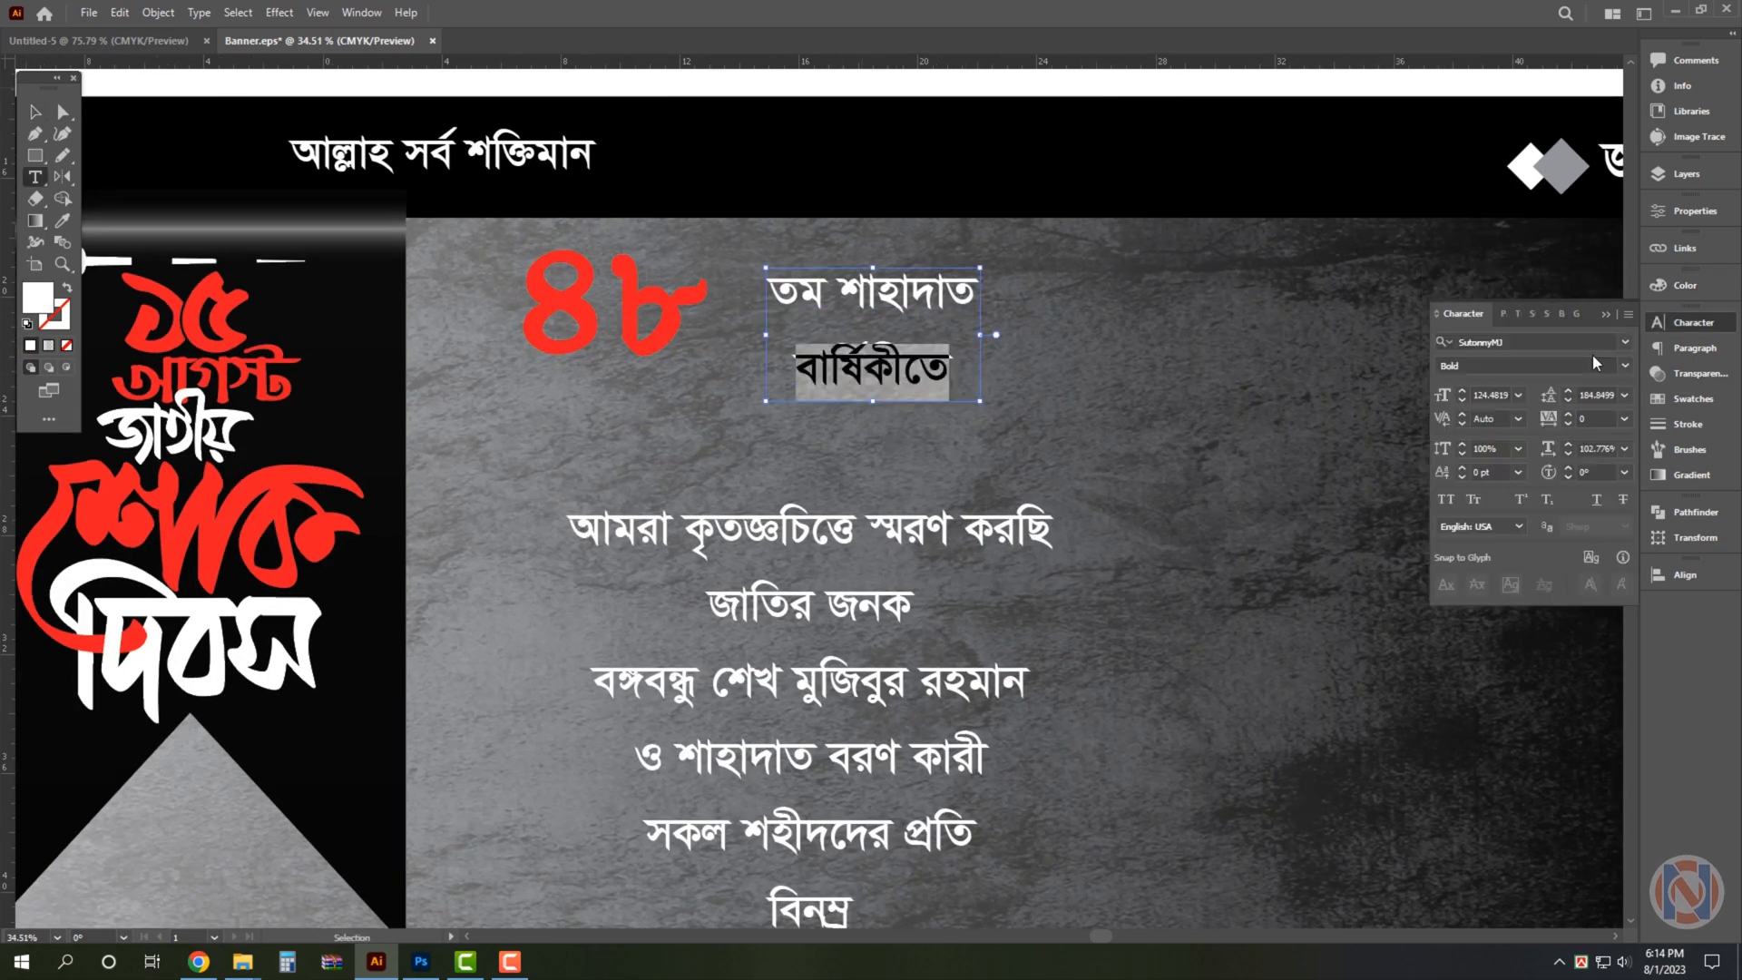
pyautogui.click(1497, 396)
pyautogui.hotkey('shift', 'Up')
pyautogui.hotkey('shift', 'Up')
pyautogui.hotkey('shift', 'Up')
pyautogui.hotkey('shift', 'Up')
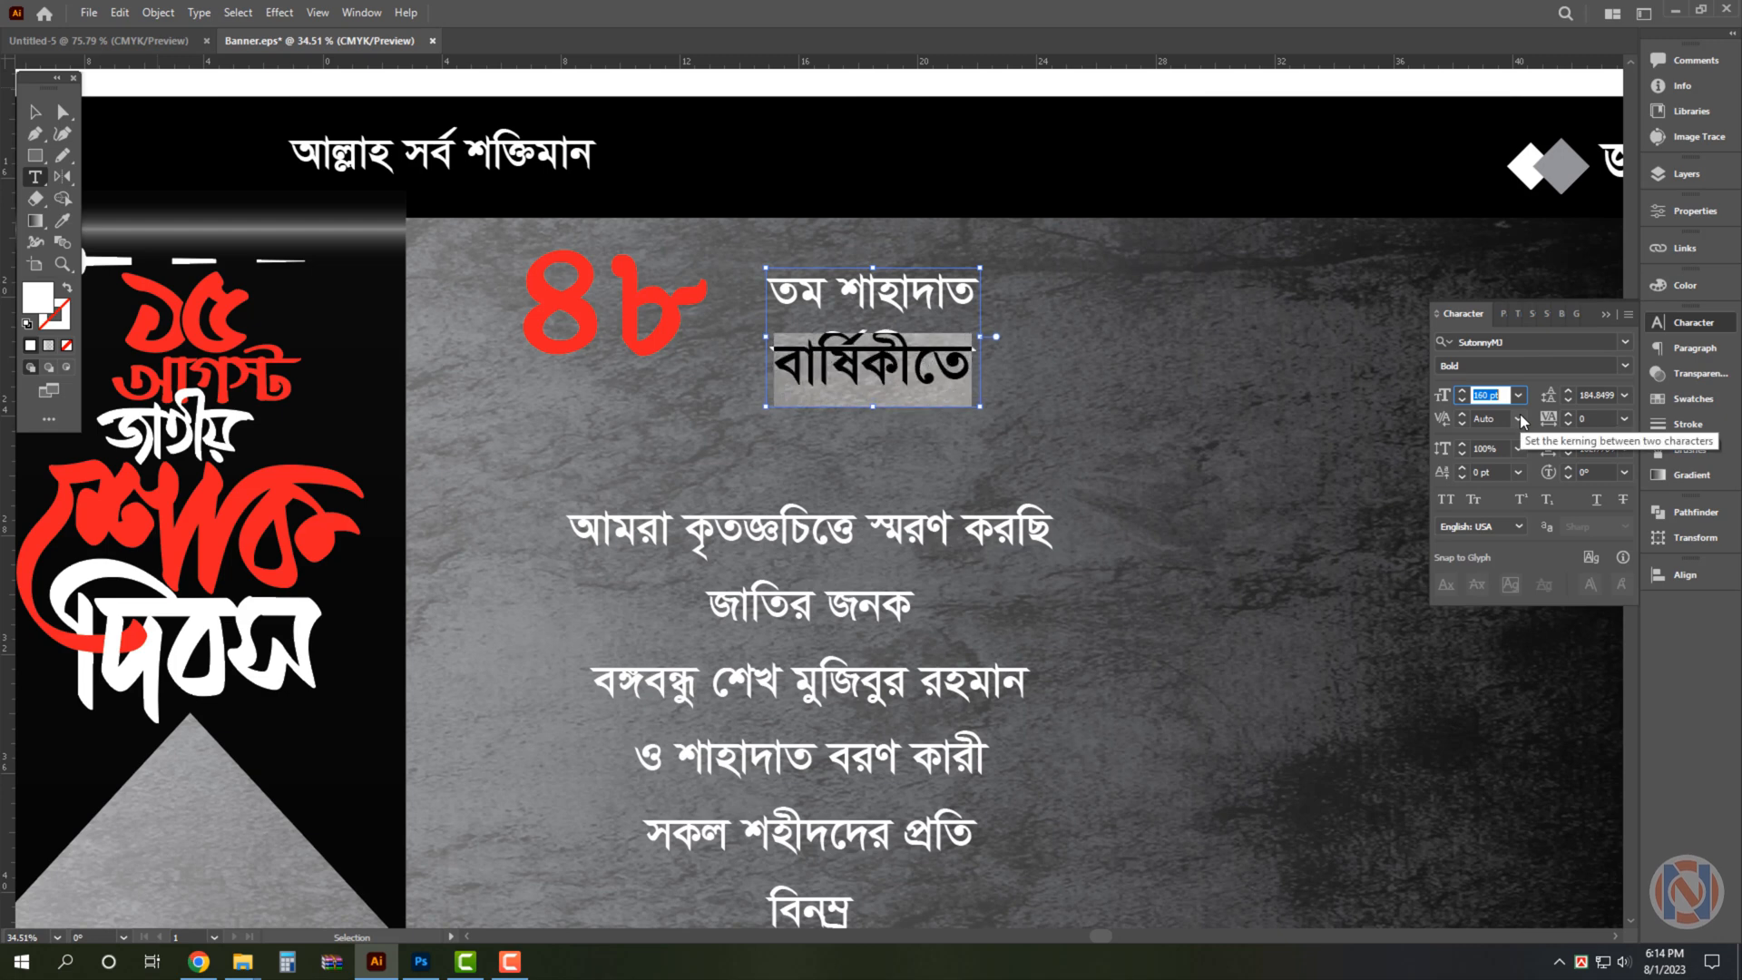
pyautogui.press('Escape')
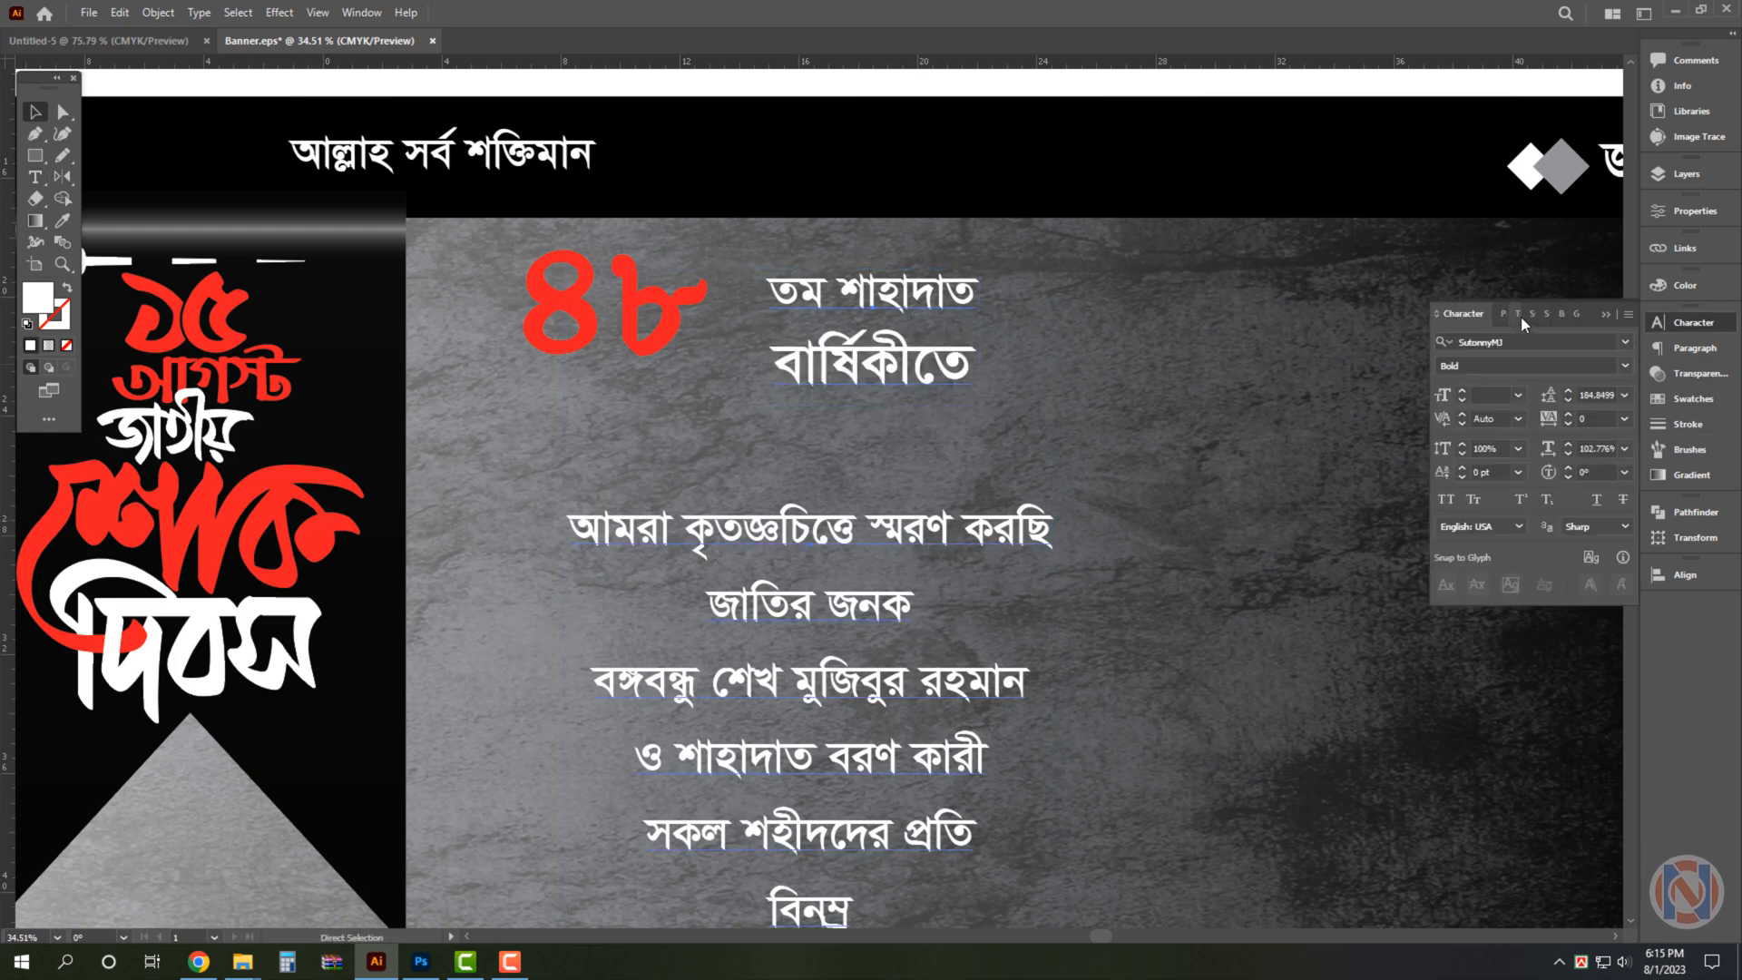
# Change the font of the heading words and the tribute text to KongshoMJ Bold.
pyautogui.click(1528, 343)
pyautogui.write('kong')
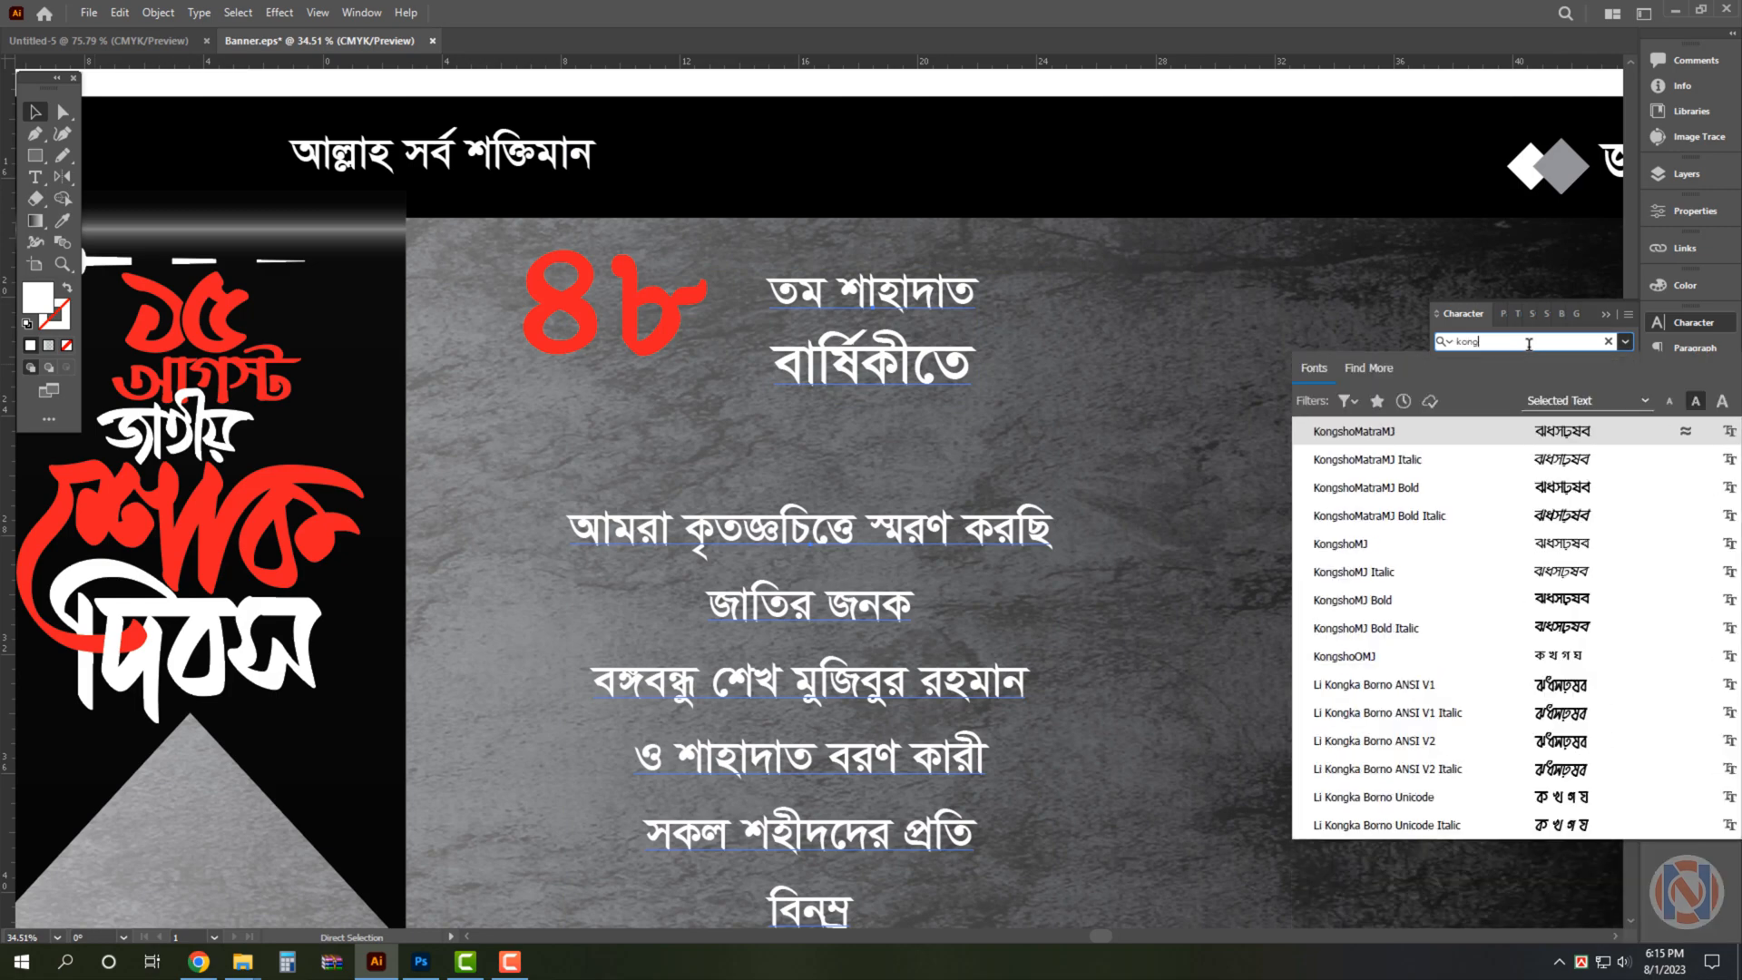
pyautogui.click(1555, 601)
# Place the heading words right beside the red ৪৮ and tighten their leading to about 172.85 pt.
pyautogui.moveTo(918, 386); pyautogui.dragTo(858, 363)
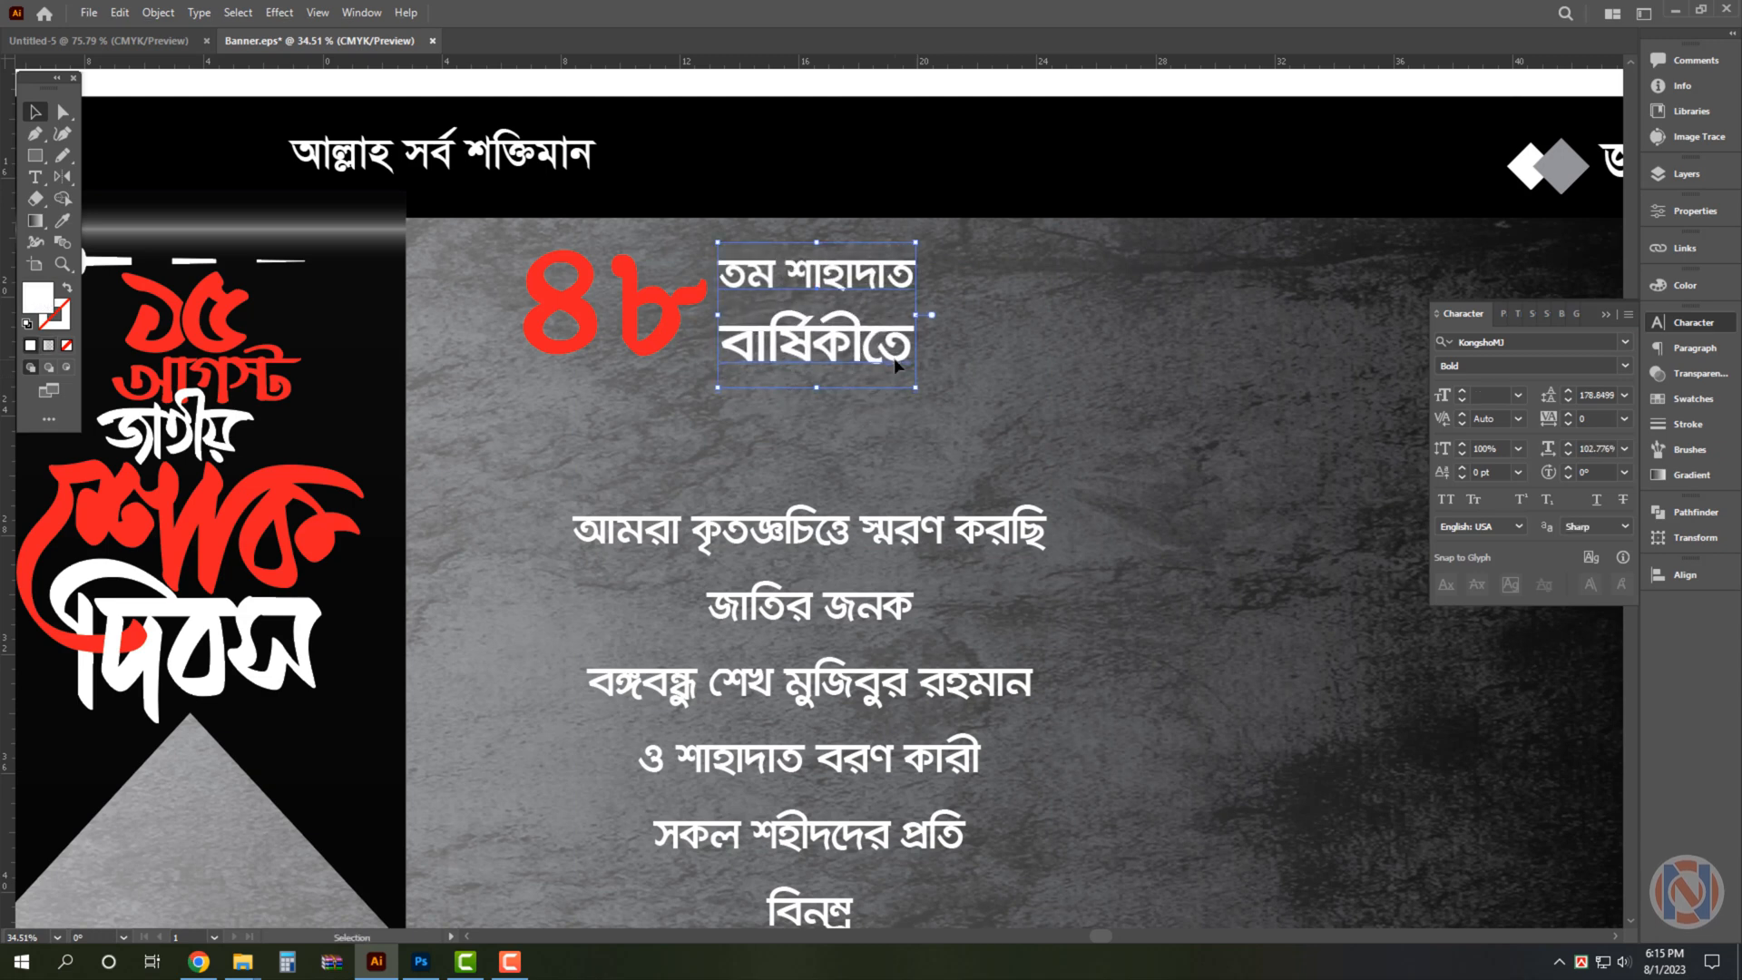
pyautogui.hotkey('shift', 'Down')
pyautogui.hotkey('shift', 'Down')
pyautogui.hotkey('shift', 'Down')
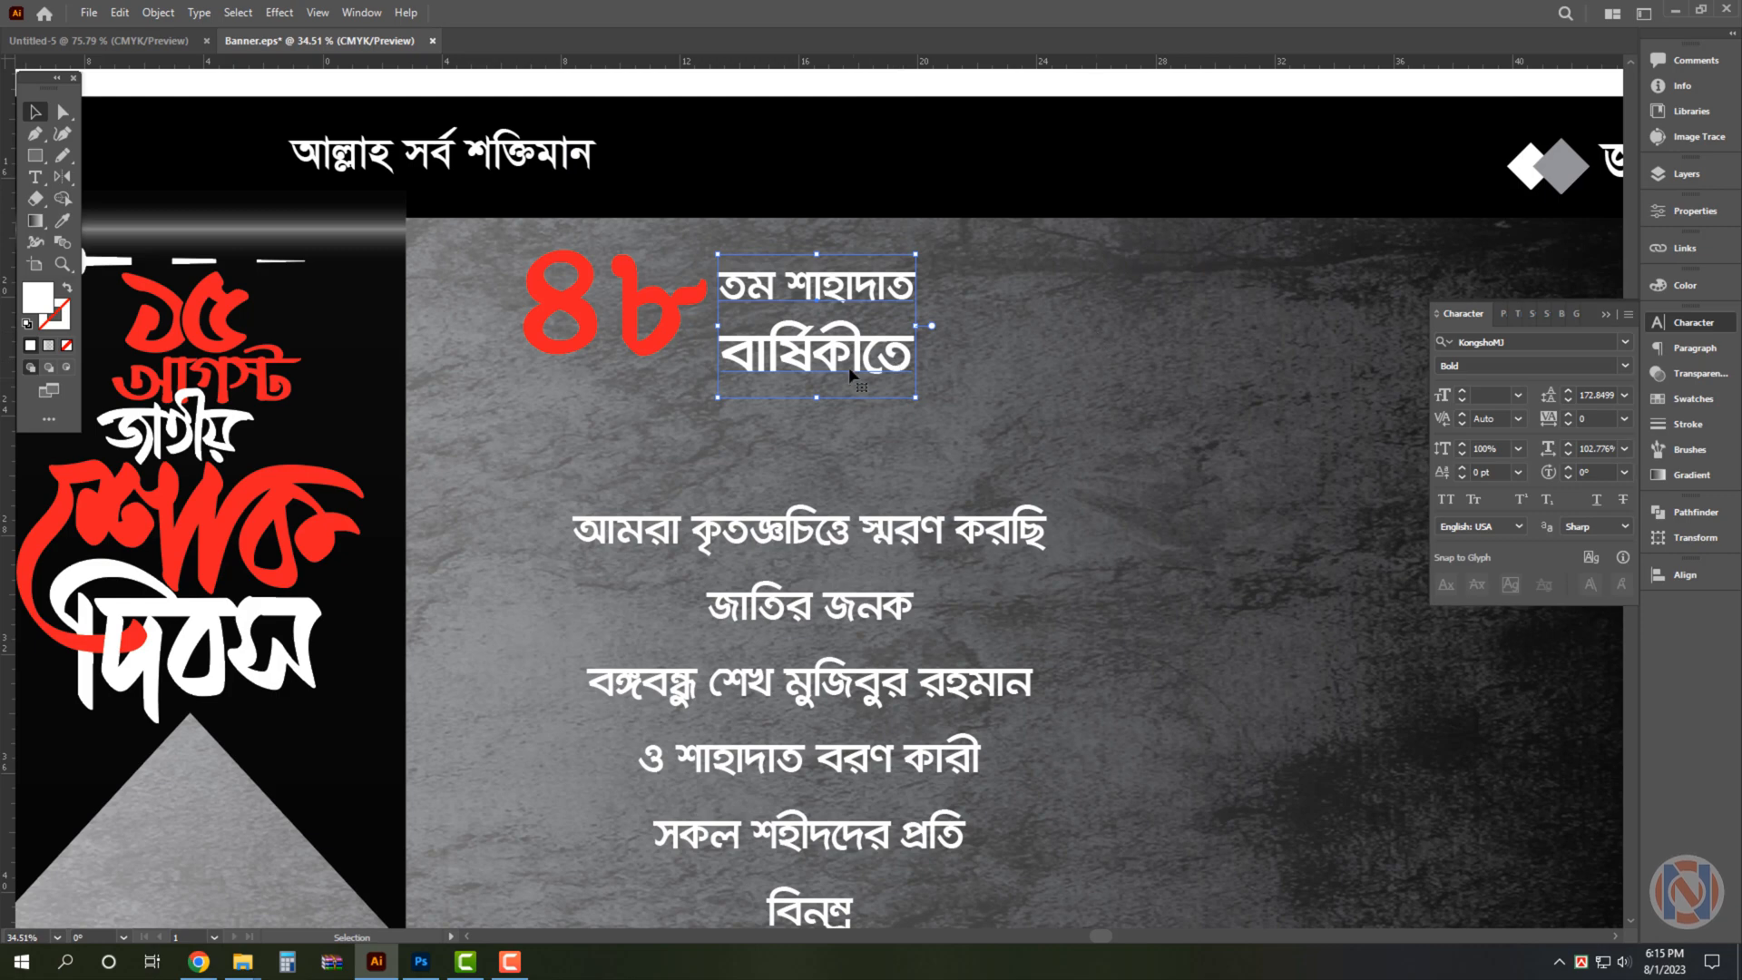
# Move the remaining tribute lines up so they sit directly beneath the ৪৮ heading.
pyautogui.moveTo(849, 371); pyautogui.dragTo(753, 408)
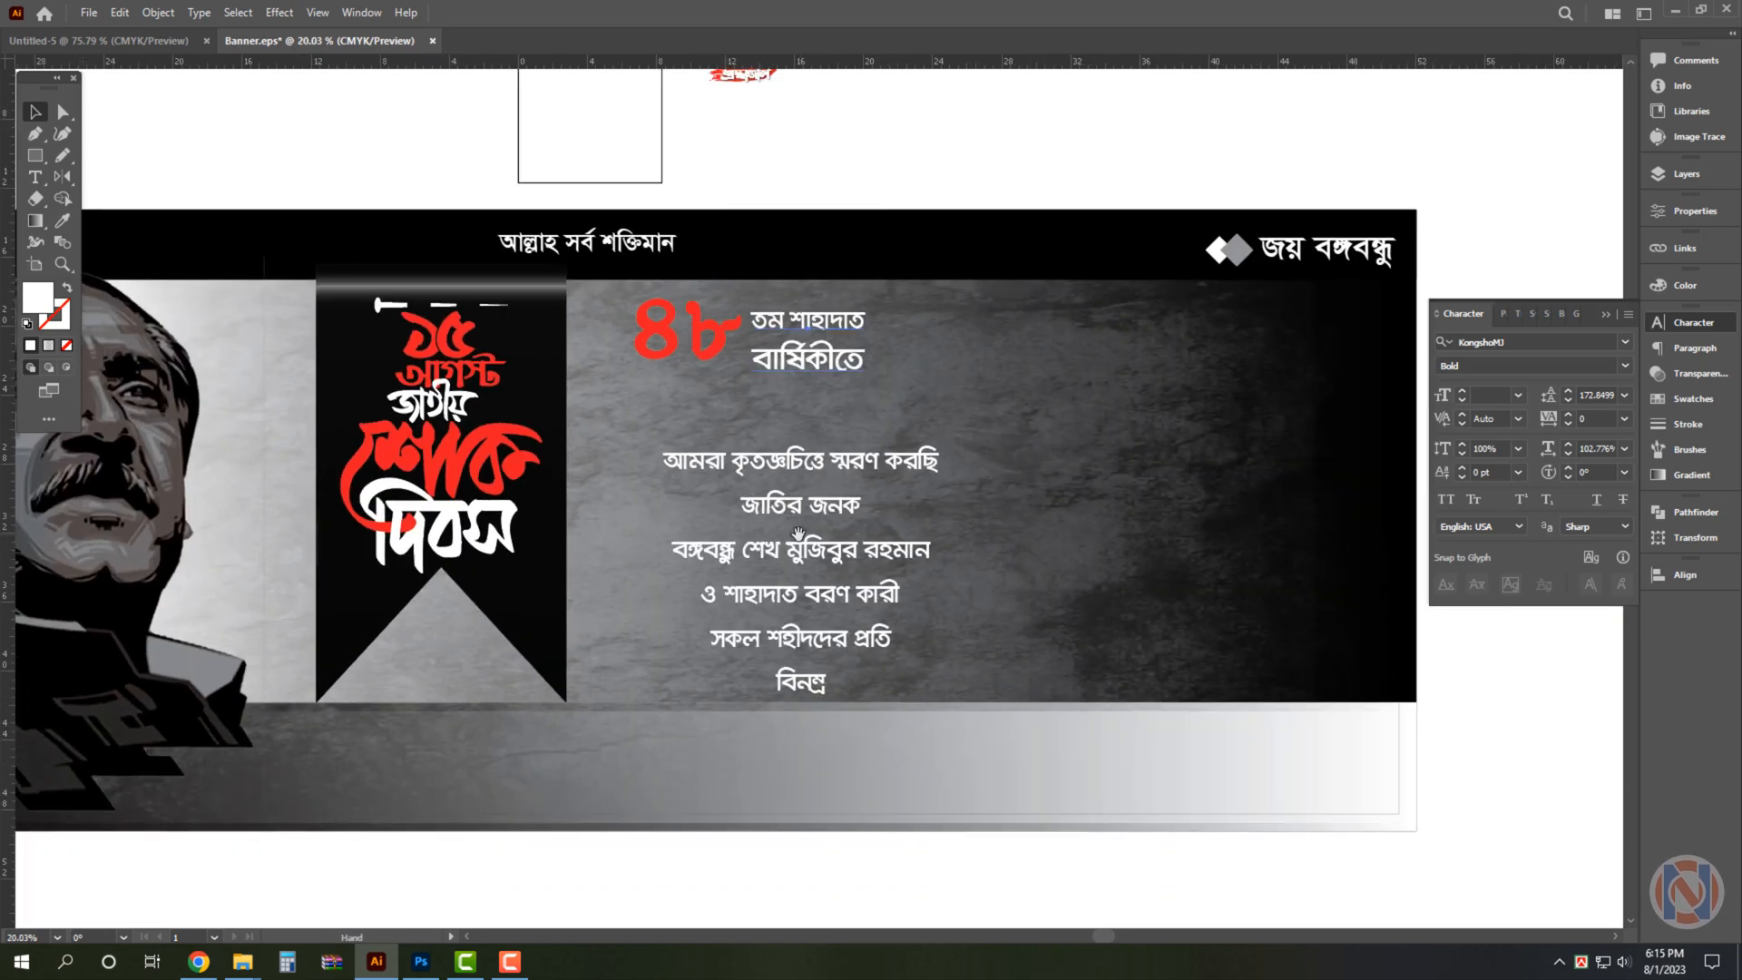
pyautogui.moveTo(830, 480)
pyautogui.mouseDown()
pyautogui.moveTo(775, 458)
pyautogui.moveTo(807, 463)
pyautogui.mouseUp()
pyautogui.moveTo(782, 517); pyautogui.dragTo(856, 540)
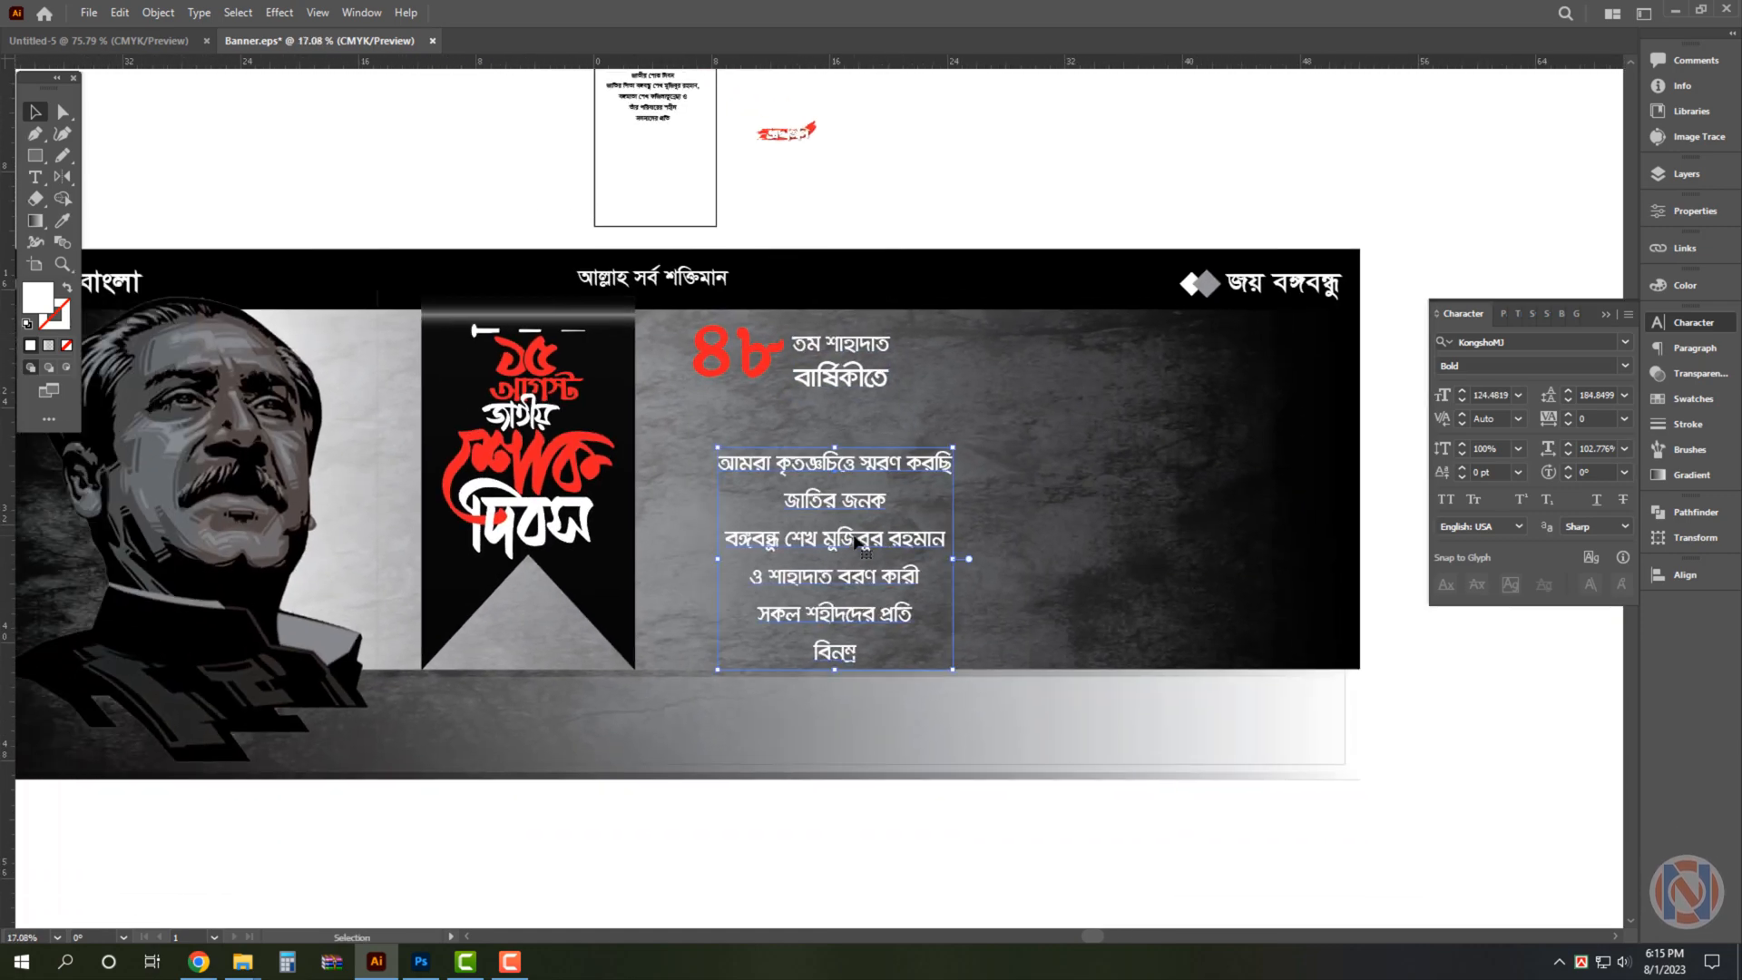
pyautogui.moveTo(704, 536); pyautogui.dragTo(956, 522)
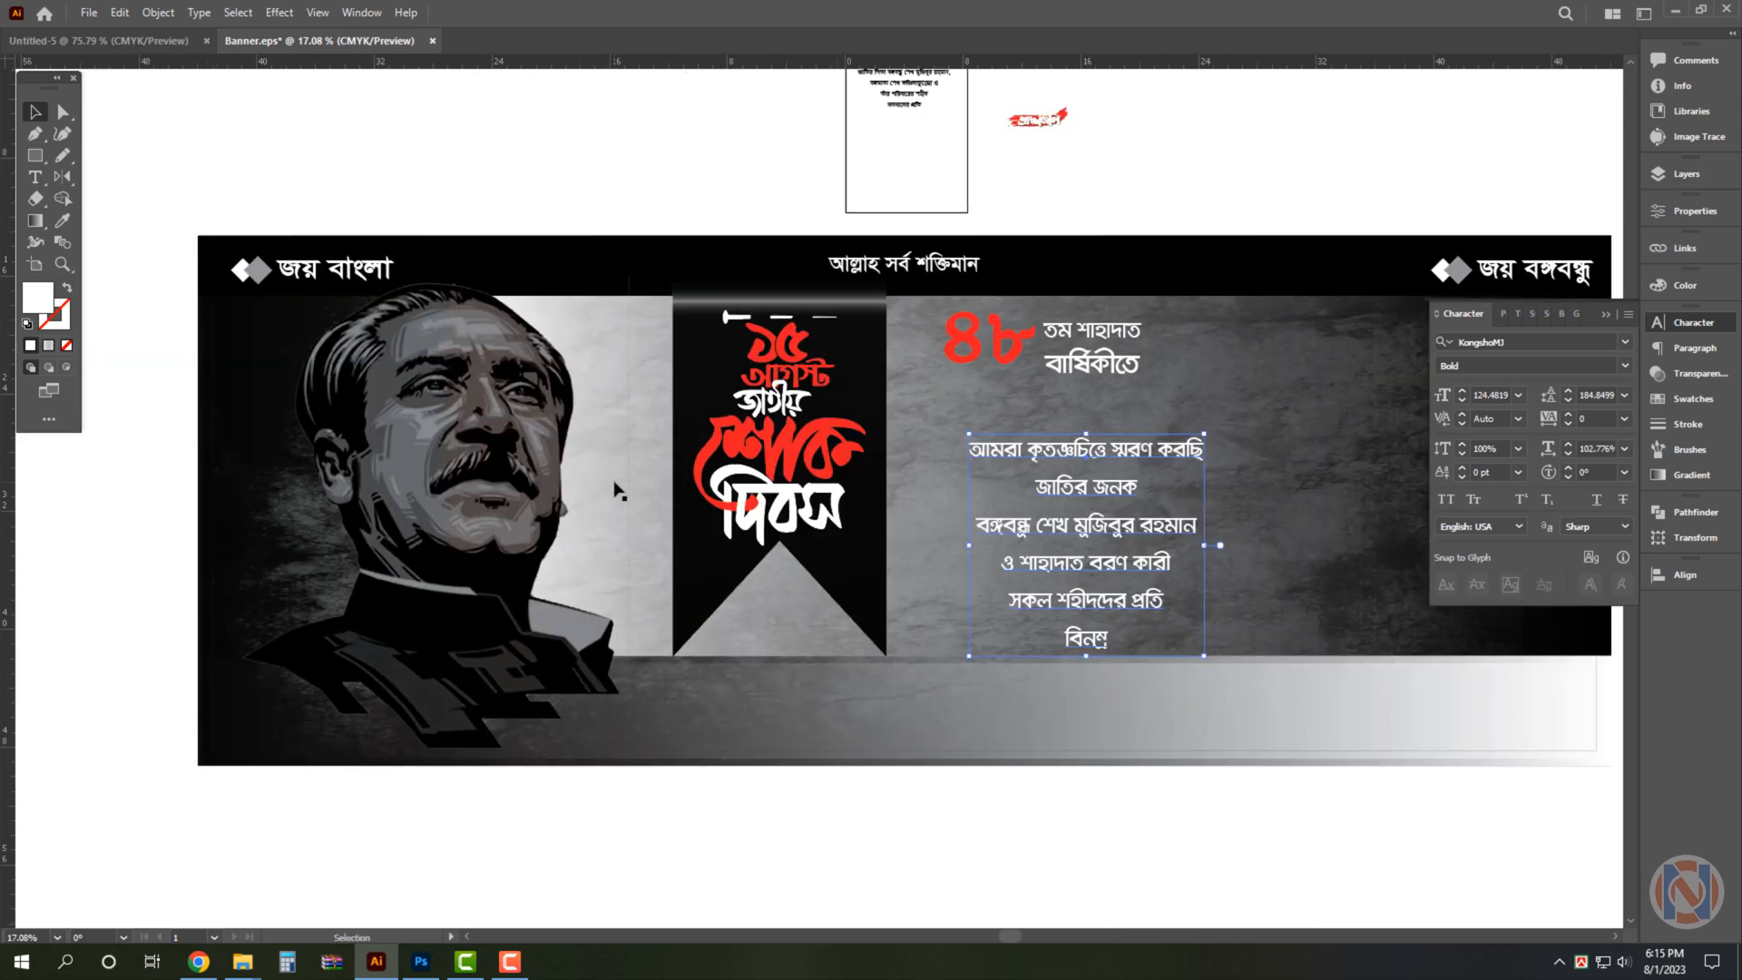
pyautogui.moveTo(1061, 567); pyautogui.dragTo(775, 567)
pyautogui.click(964, 474)
pyautogui.moveTo(855, 472); pyautogui.dragTo(828, 417)
pyautogui.click(823, 476)
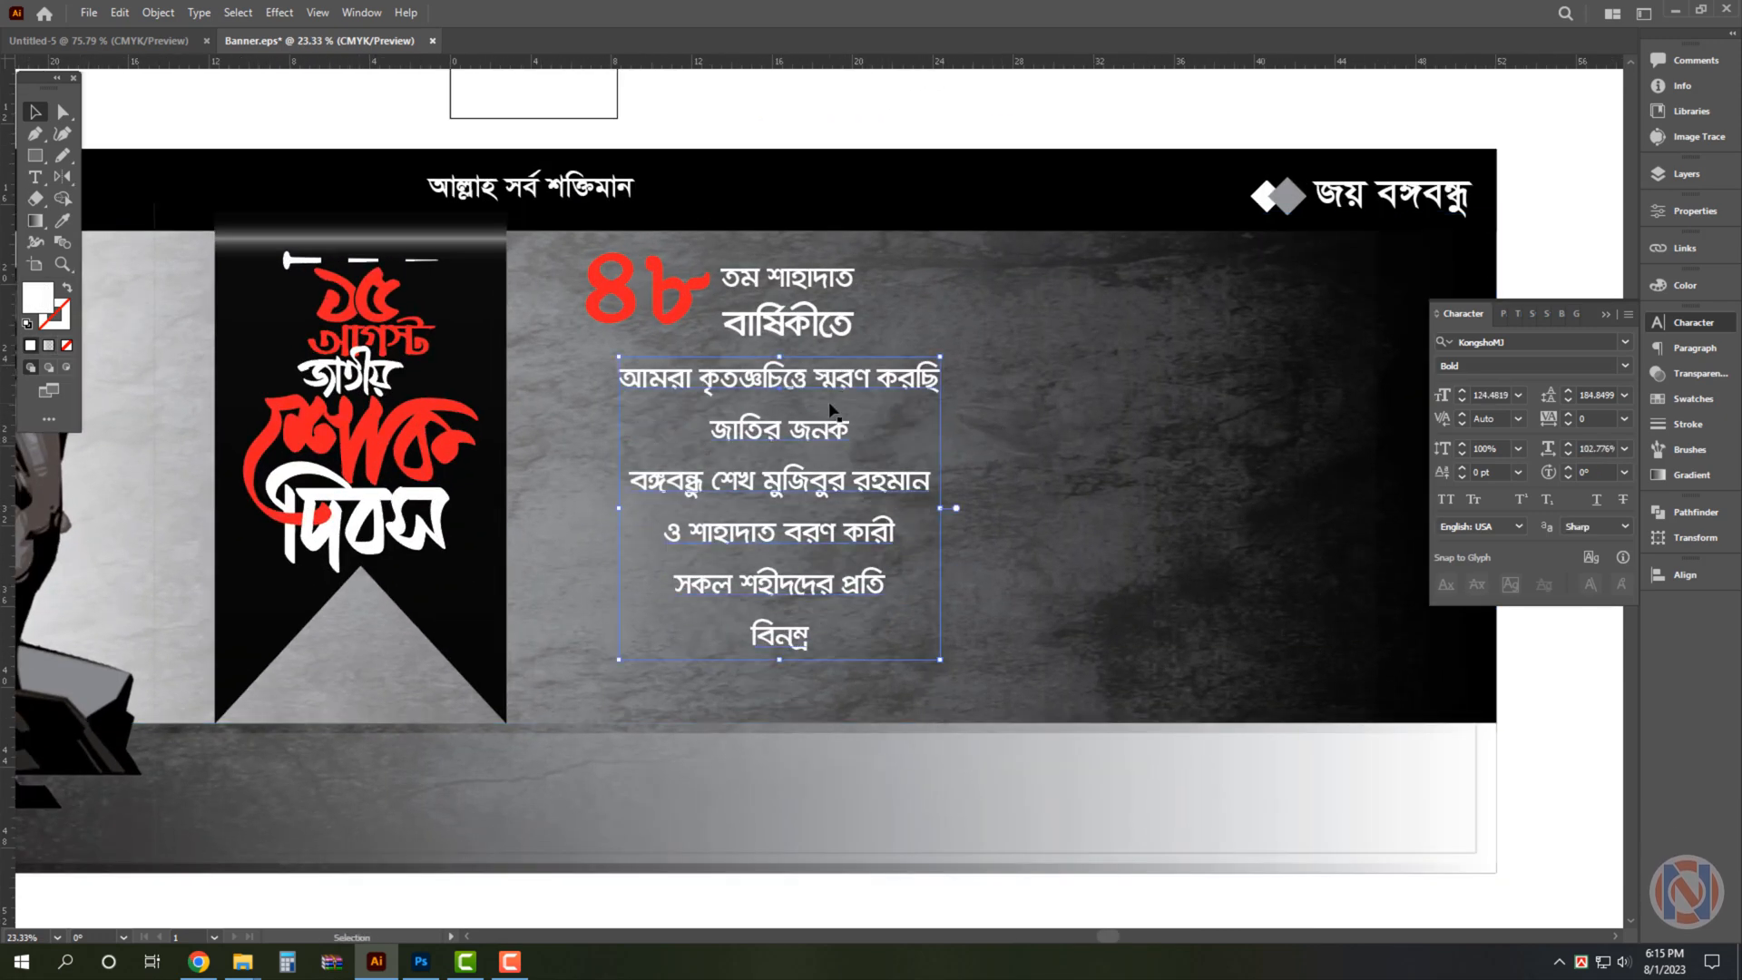
pyautogui.press('t')
pyautogui.press('v')
# Switch to File Explorer and place the All Photo image from the 15 August Poster Design folder onto the banner's dark gradient panel.
pyautogui.scroll(-4, 810, 477)
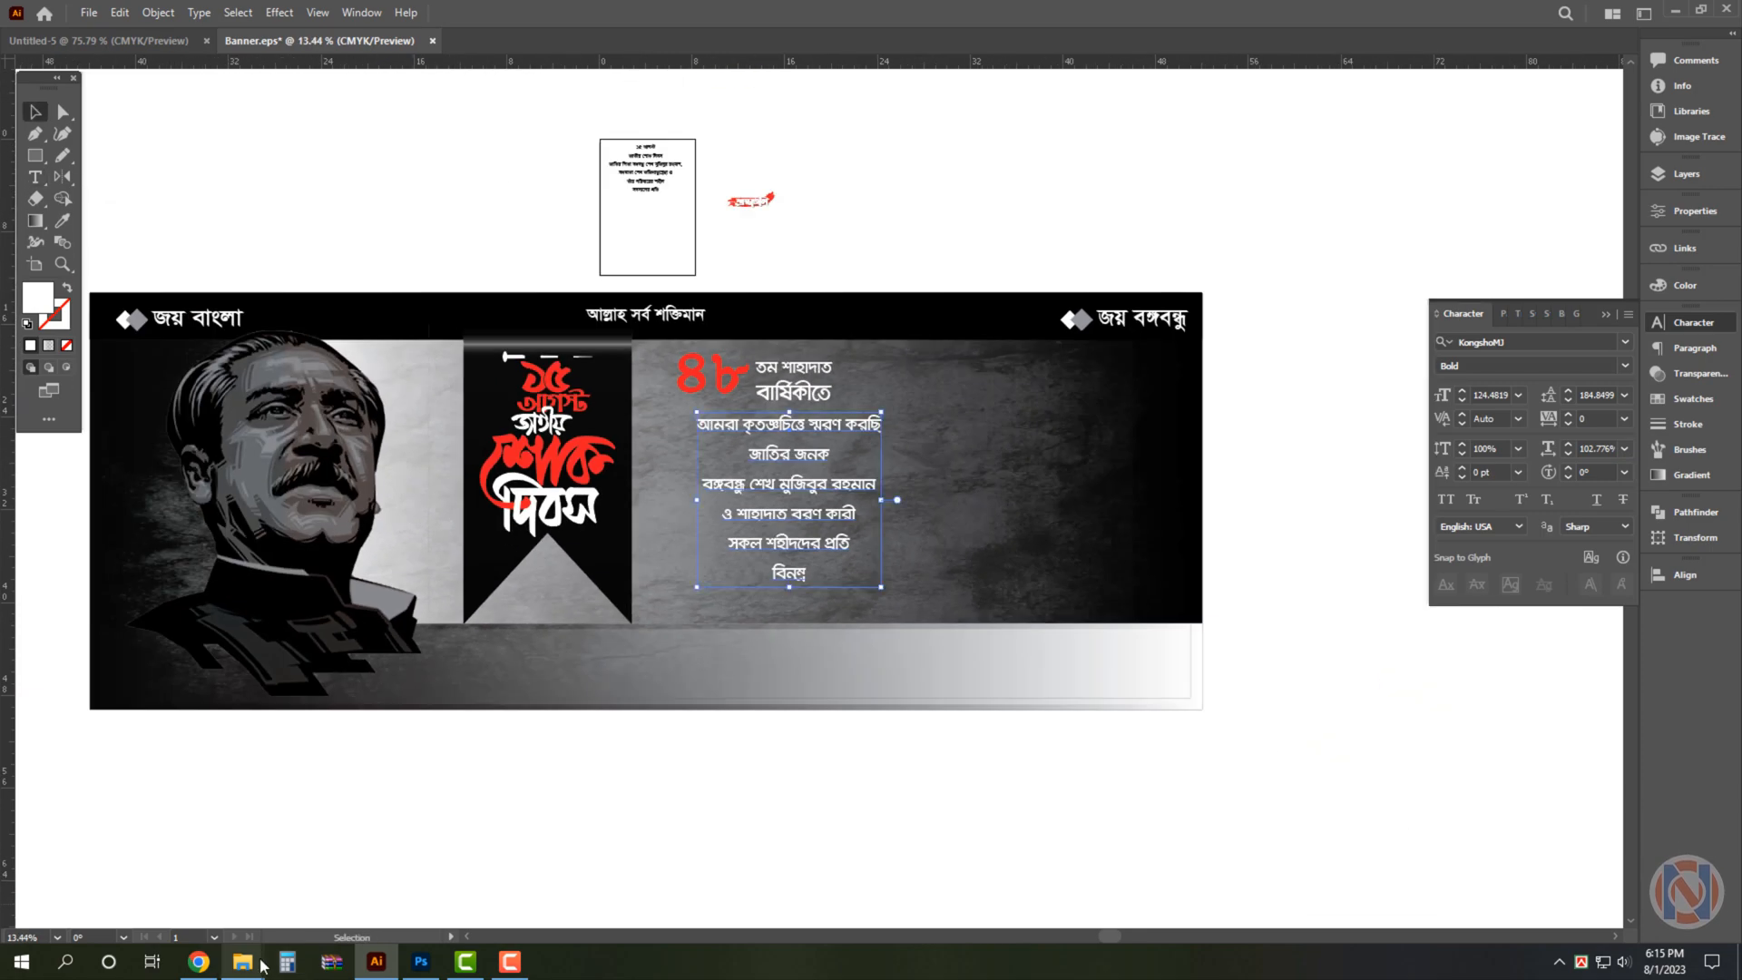
pyautogui.moveTo(247, 969)
pyautogui.click(145, 871)
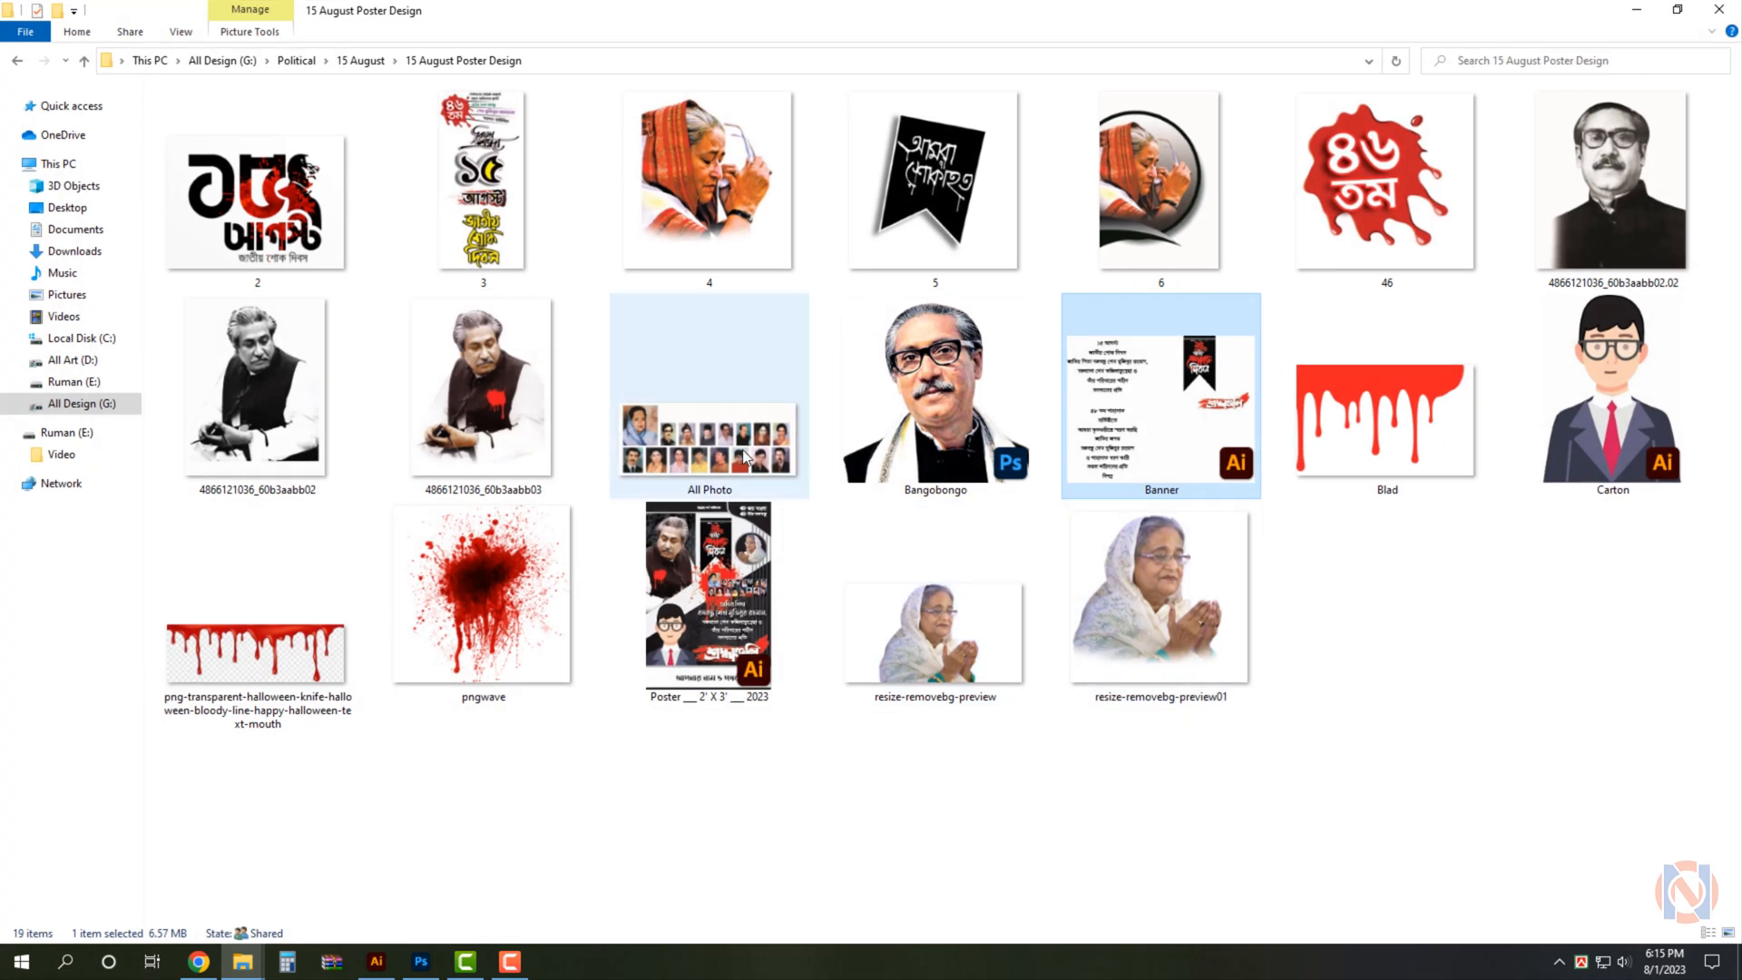
pyautogui.click(376, 961)
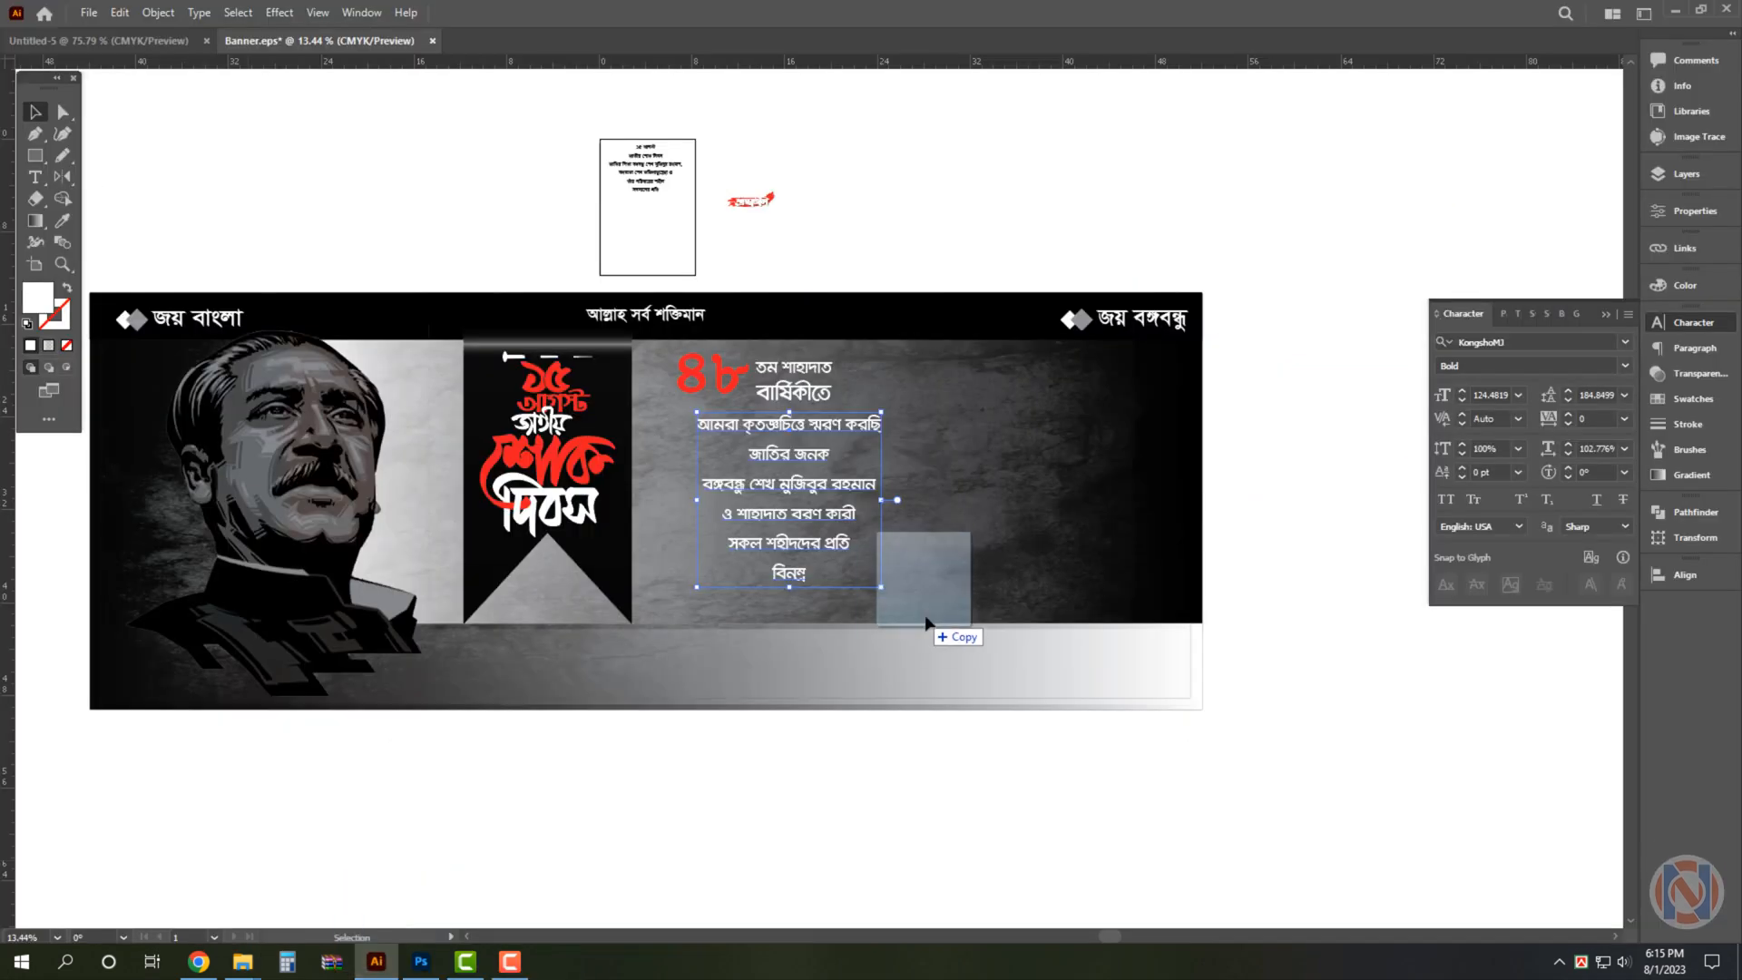
pyautogui.moveTo(919, 630); pyautogui.dragTo(994, 556)
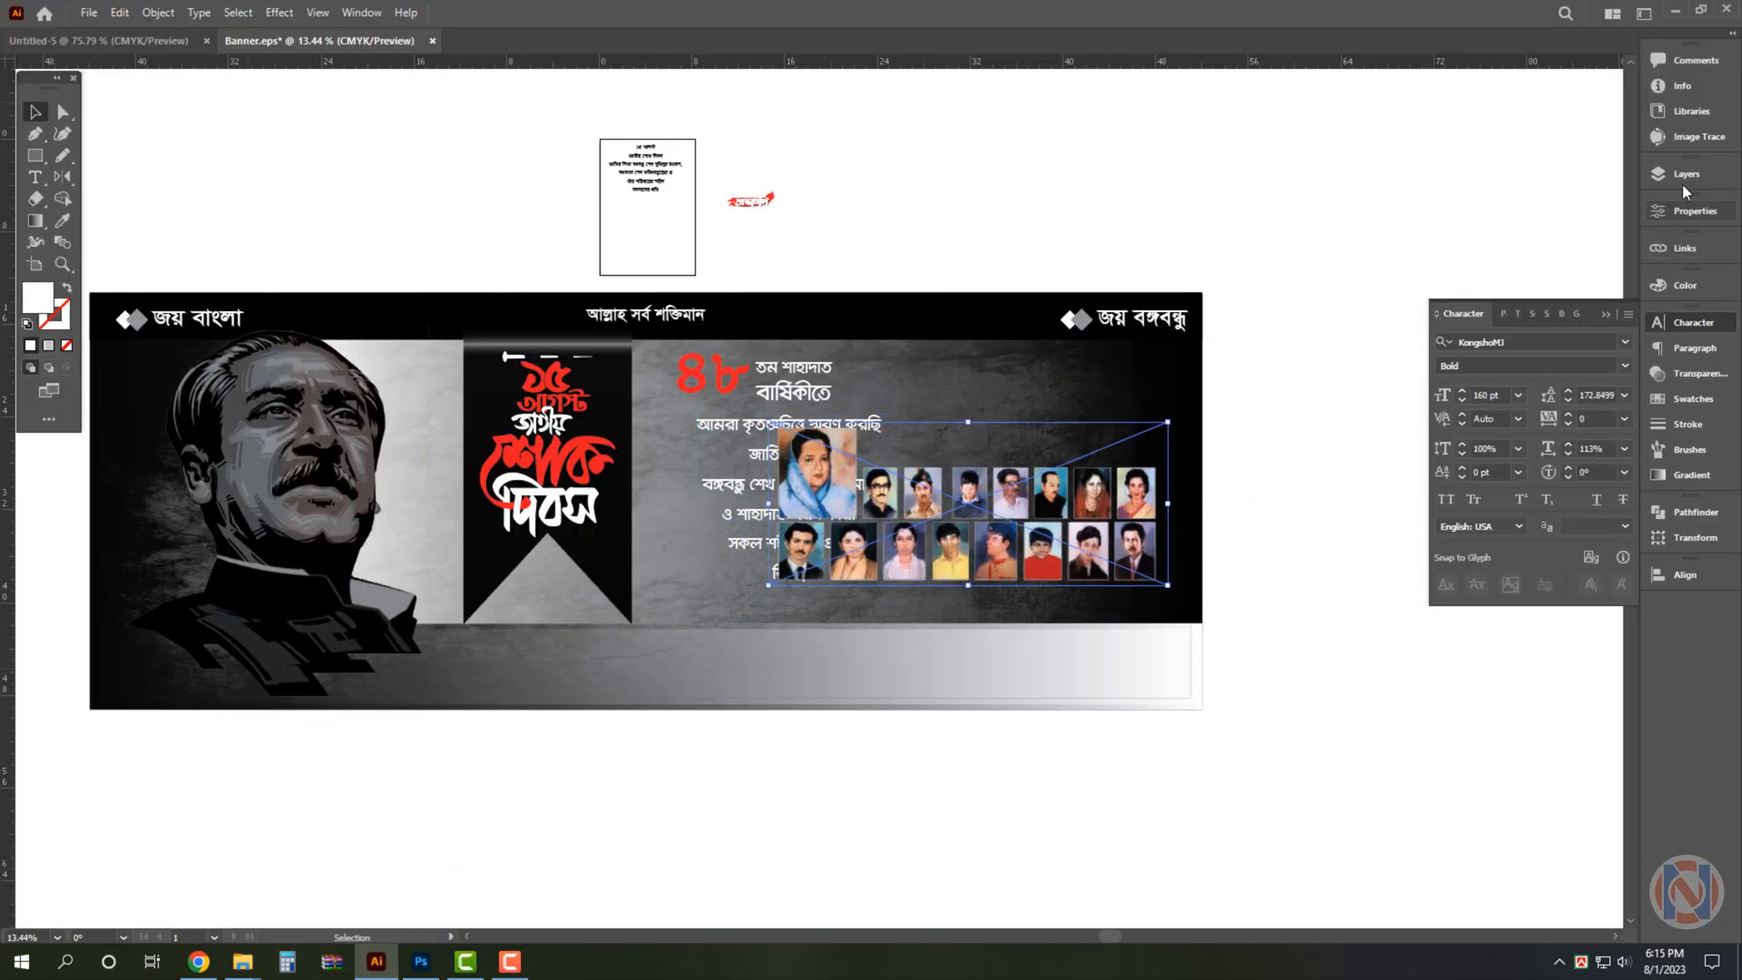
# Embed the placed photo collage with its layers flattened to a single image.
pyautogui.click(1689, 210)
pyautogui.click(1498, 644)
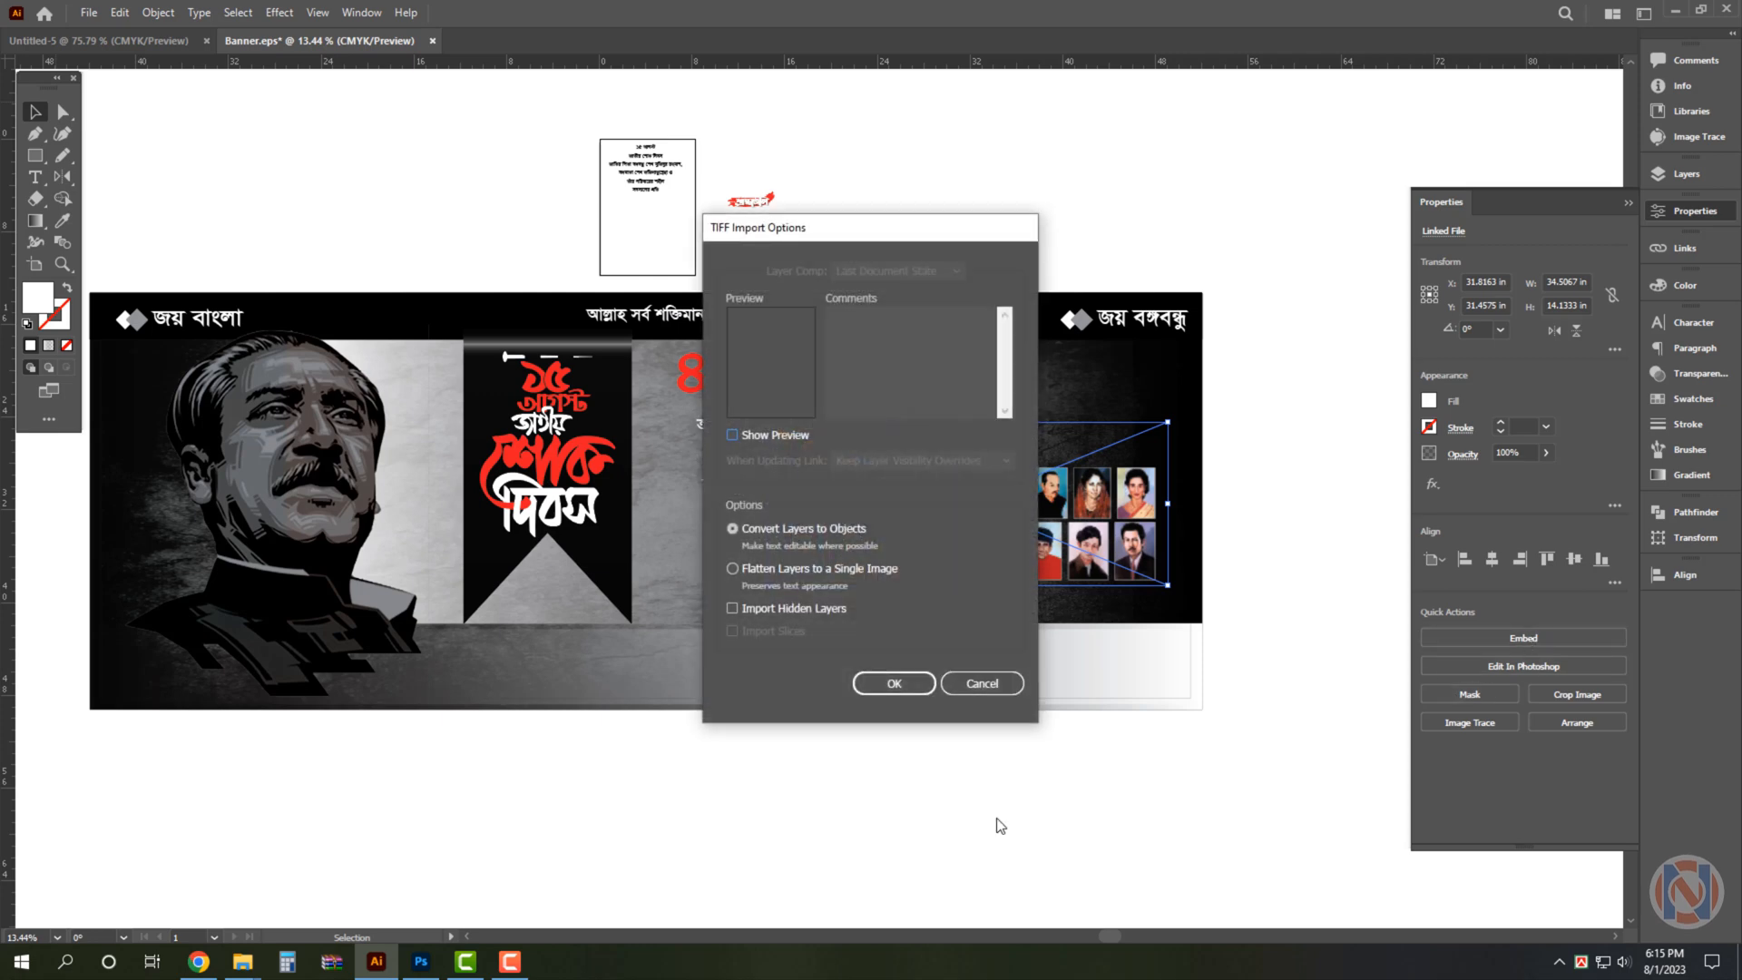
pyautogui.click(829, 568)
pyautogui.click(889, 691)
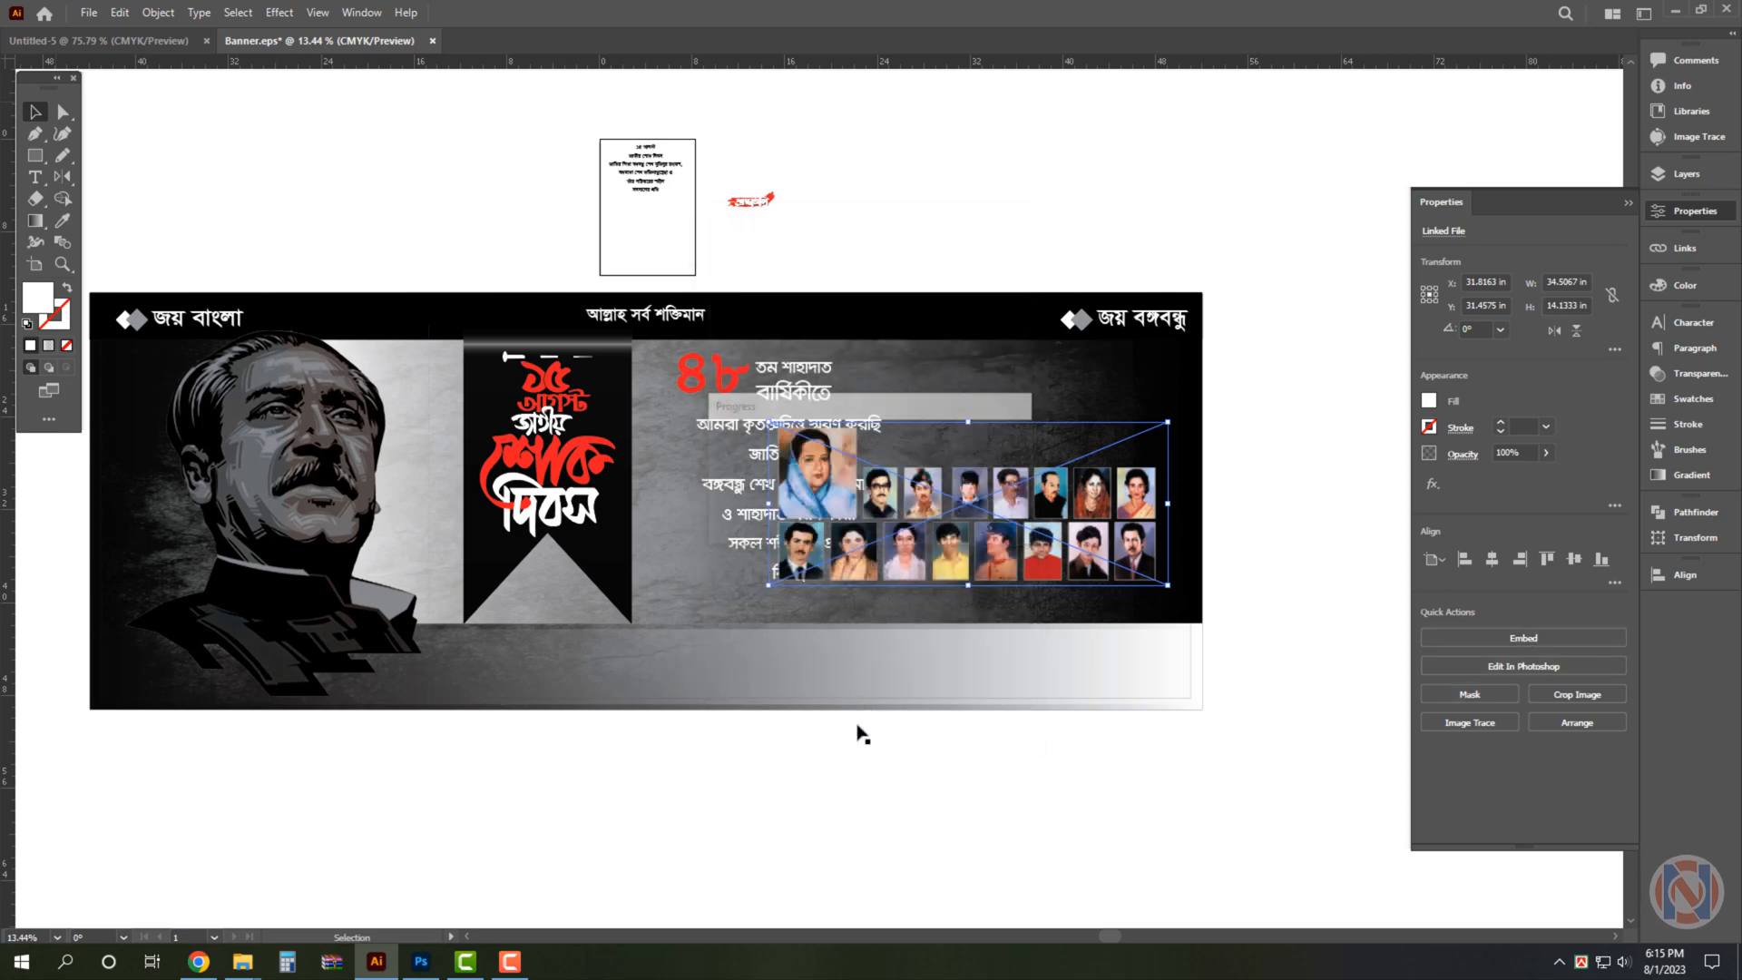
pyautogui.click(926, 796)
# Scale the photo collage down to about 22.4 in wide and position it in the lower outer corner of the gradient panel.
pyautogui.press('z')
pyautogui.click(1070, 553)
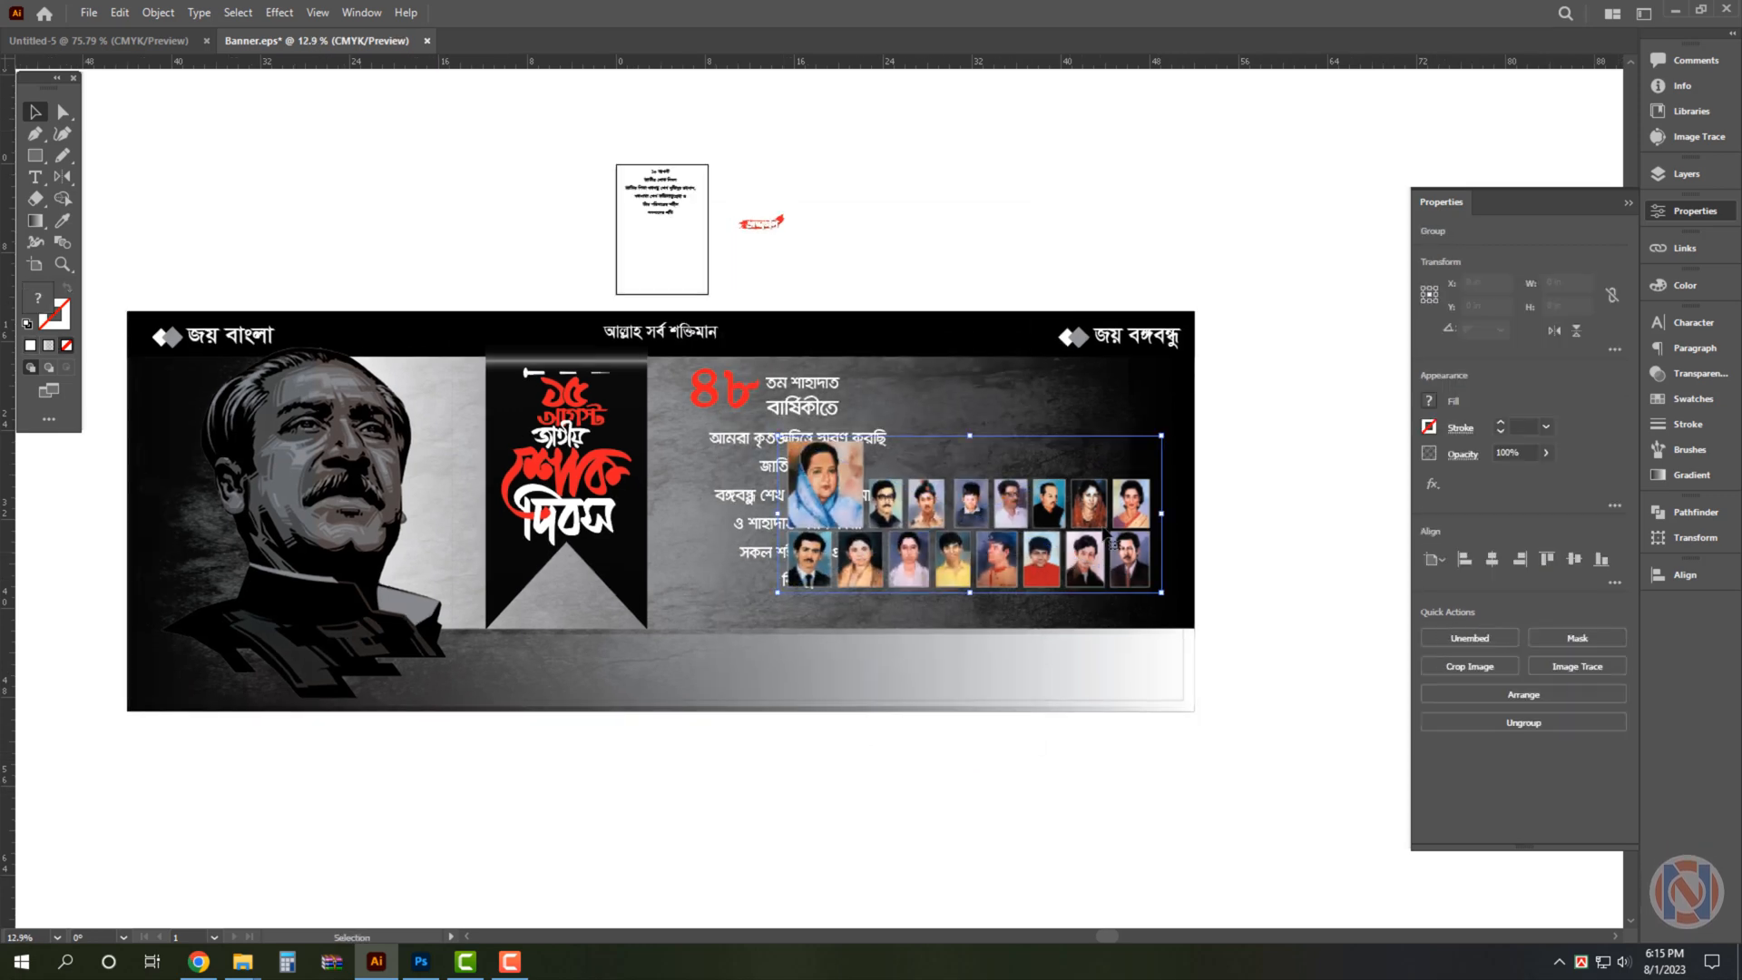
pyautogui.moveTo(1195, 332); pyautogui.dragTo(1361, 472)
pyautogui.moveTo(1089, 569); pyautogui.dragTo(1128, 449)
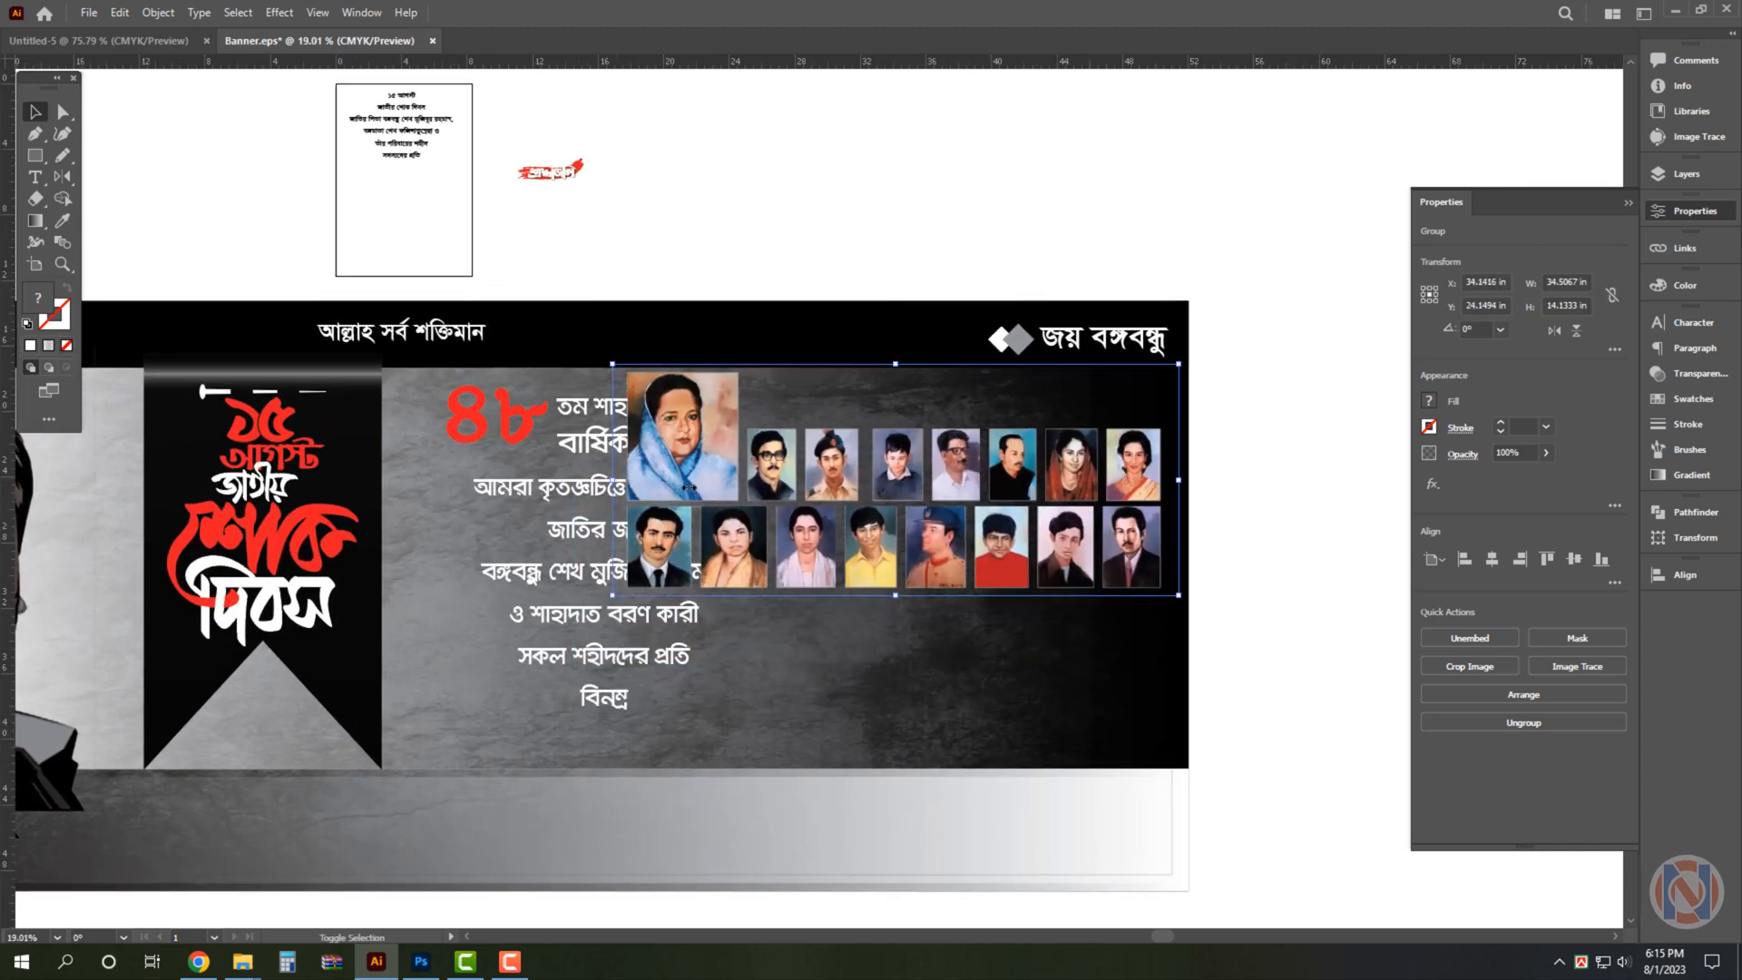
pyautogui.moveTo(689, 487); pyautogui.dragTo(811, 486)
pyautogui.moveTo(1114, 721); pyautogui.dragTo(1115, 727)
pyautogui.moveTo(811, 601); pyautogui.dragTo(770, 569)
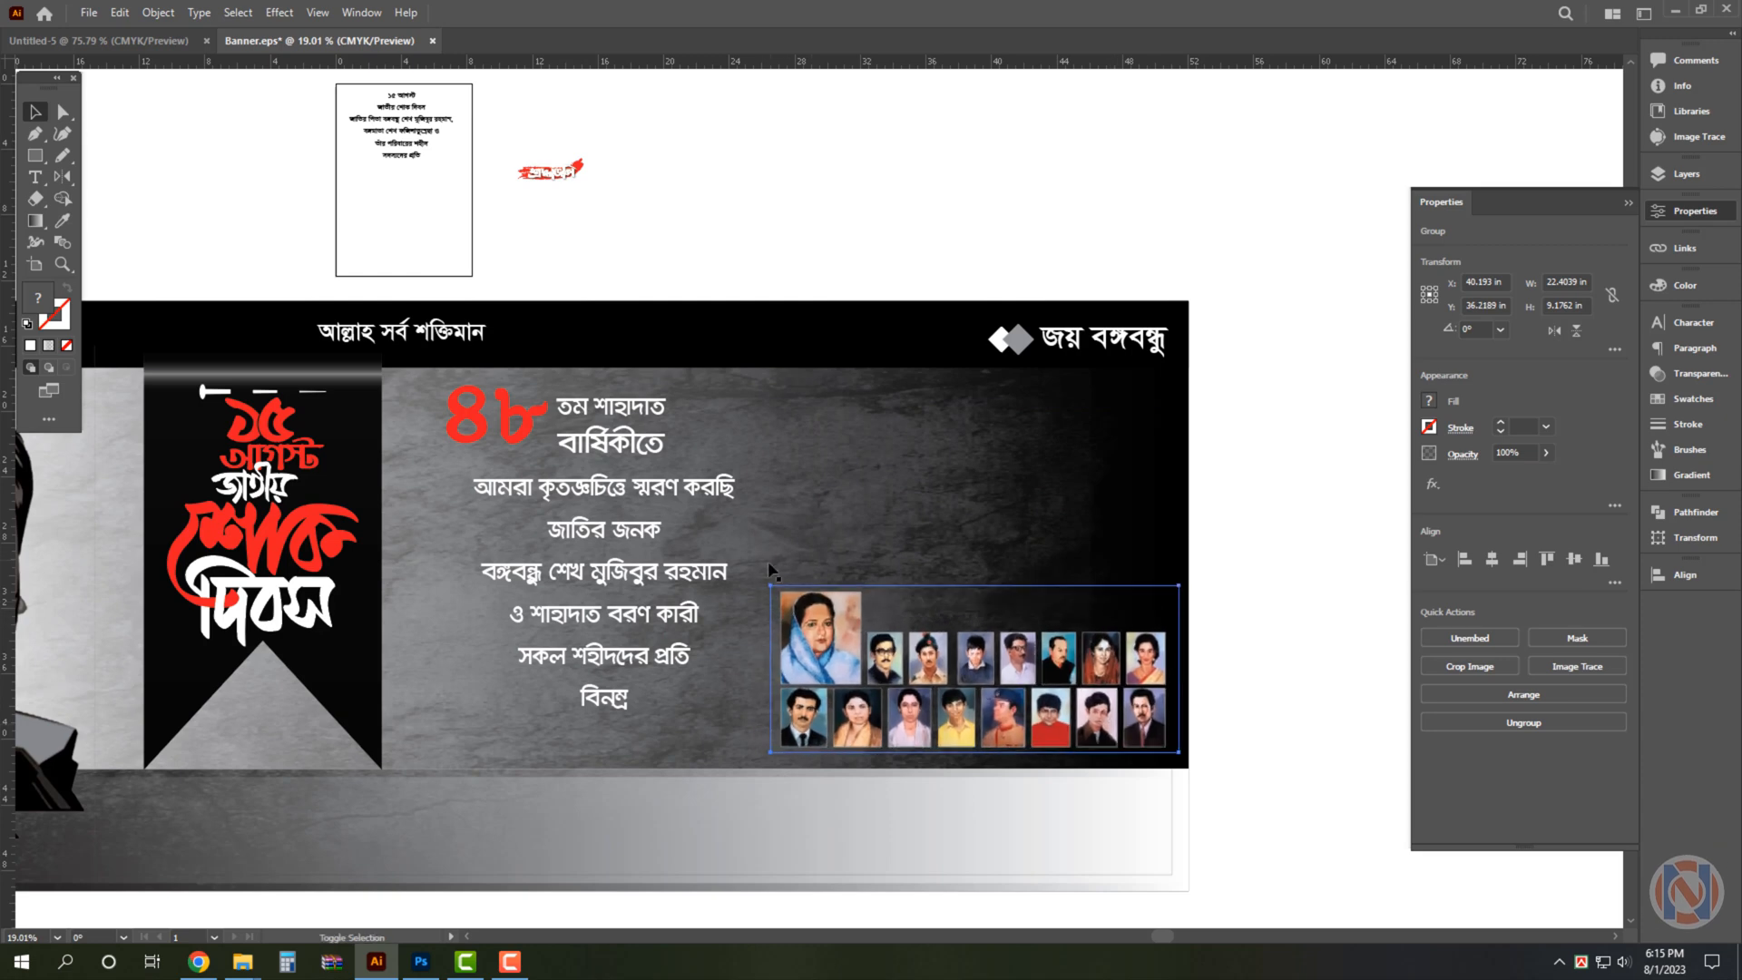
# Join the tribute line জাতির জনক with the line below it to form one line.
pyautogui.keyDown('ctrl'); pyautogui.click(590, 487); pyautogui.keyUp('ctrl')
pyautogui.click(669, 534)
pyautogui.press('t')
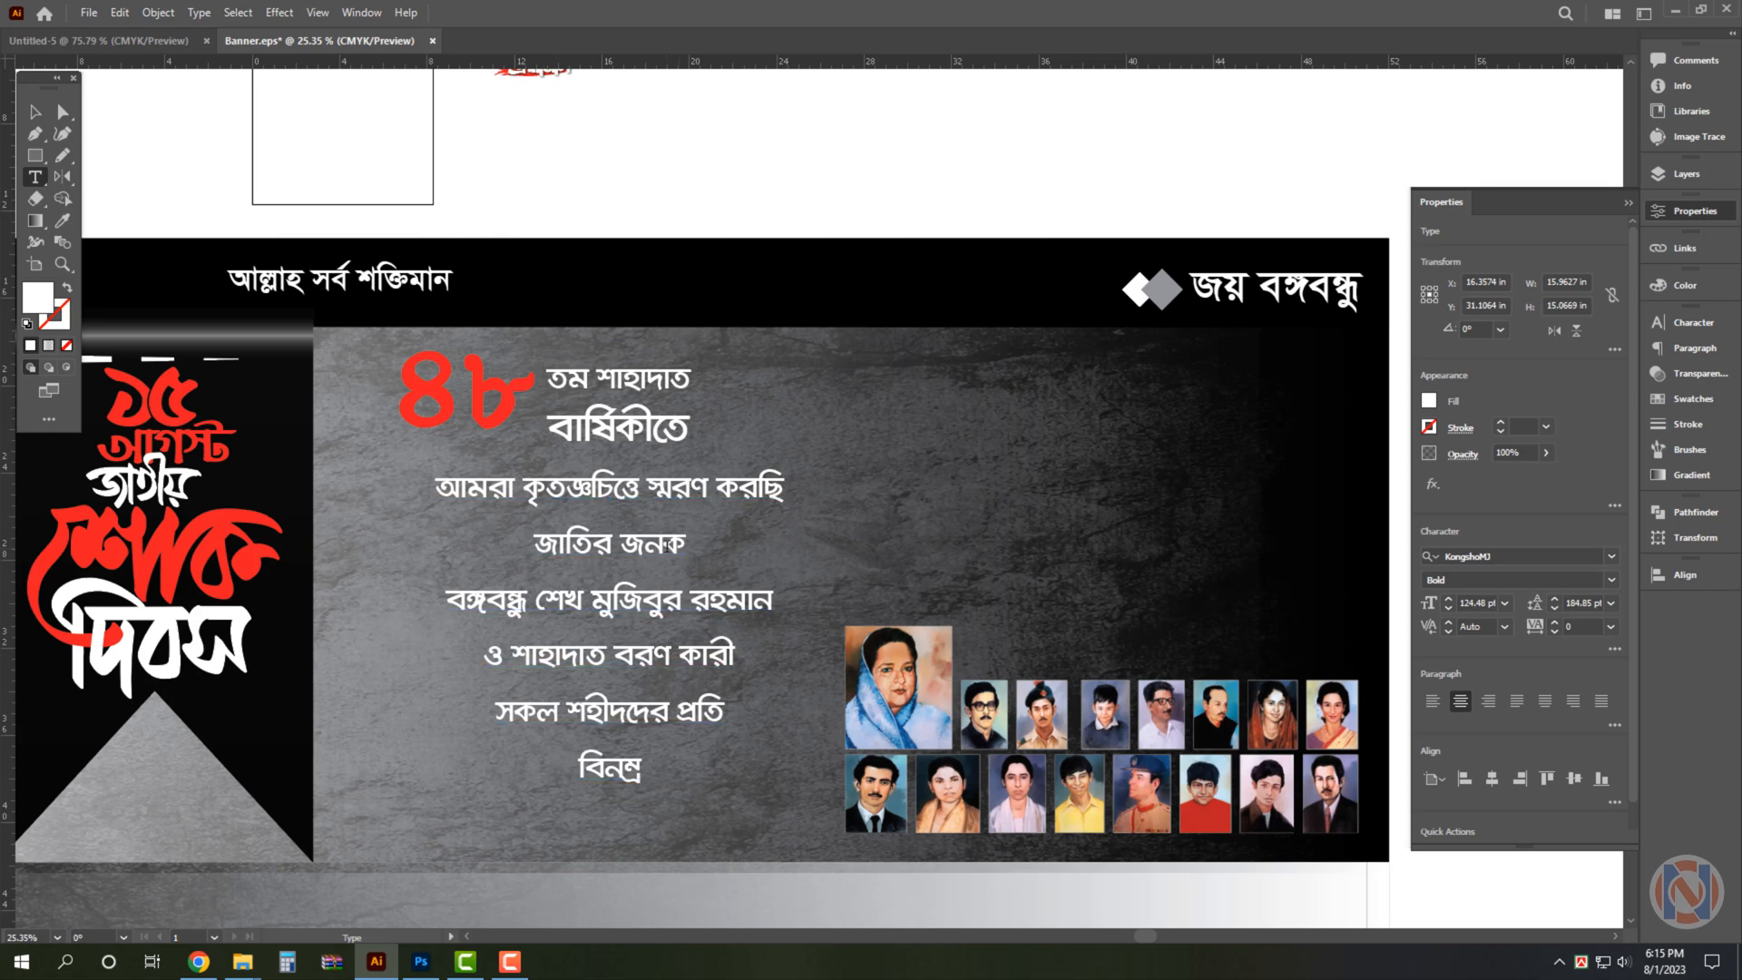
pyautogui.click(668, 544)
pyautogui.press('Delete')
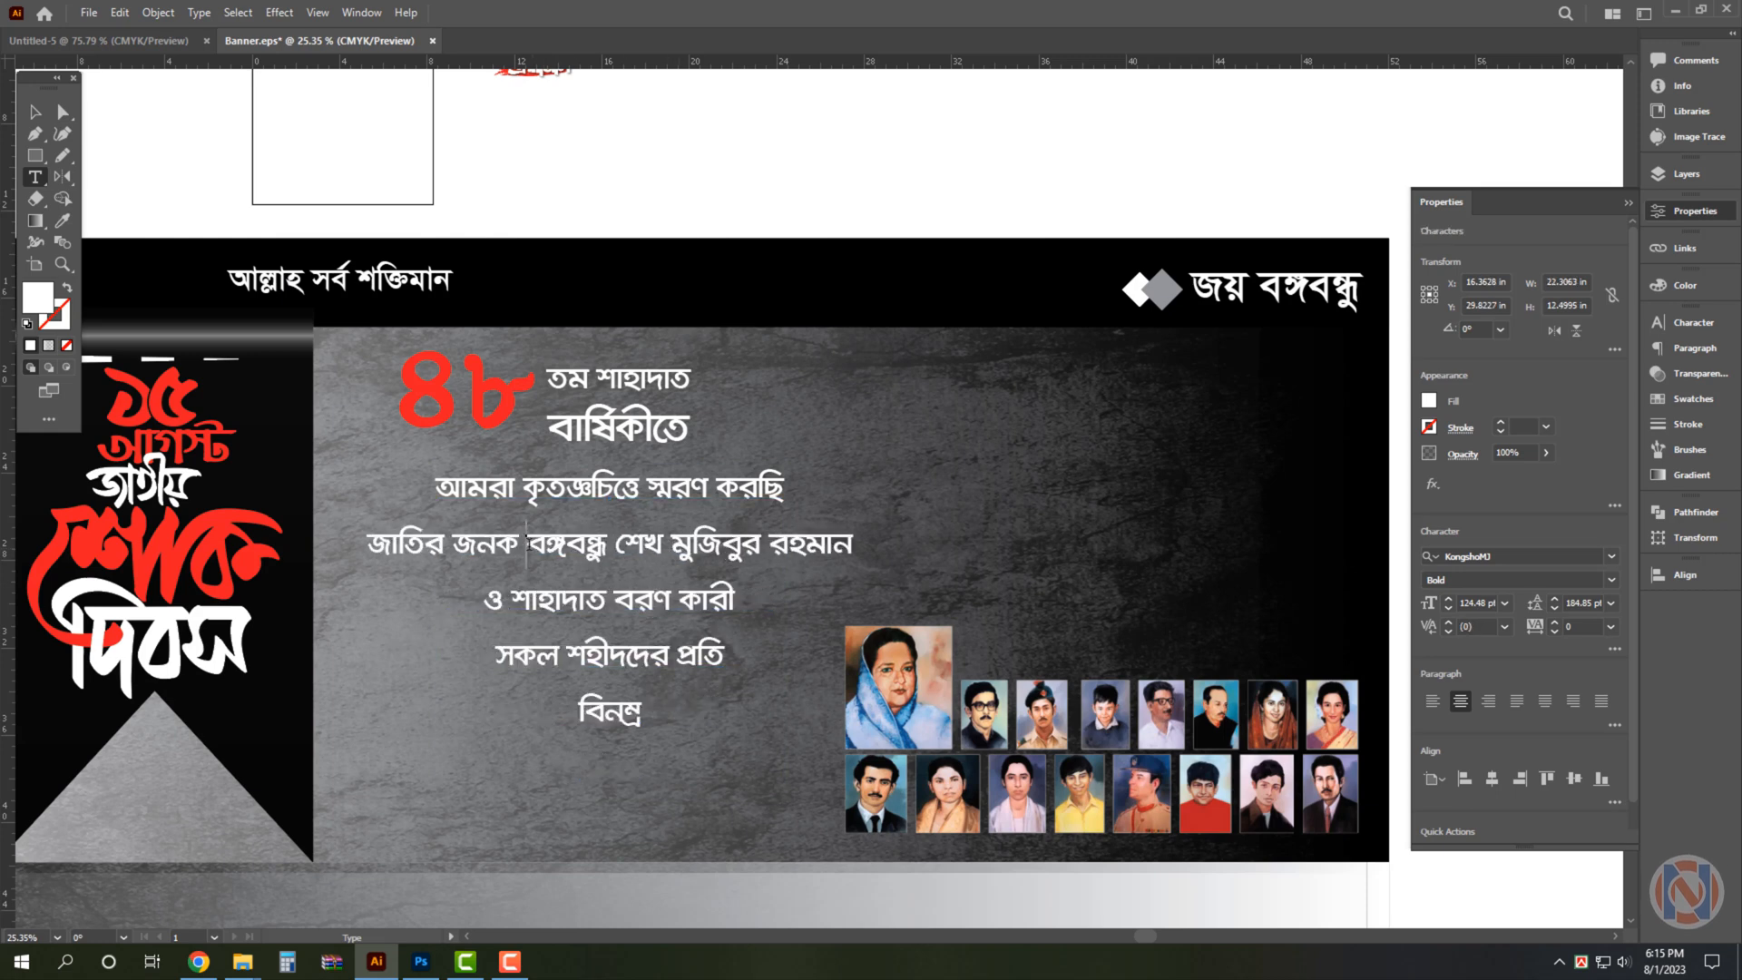
# Tighten the leading of the tribute text block to about 152.85 pt.
pyautogui.moveTo(528, 543); pyautogui.dragTo(852, 546)
pyautogui.hotkey('ctrl', 't')
pyautogui.click(1492, 397)
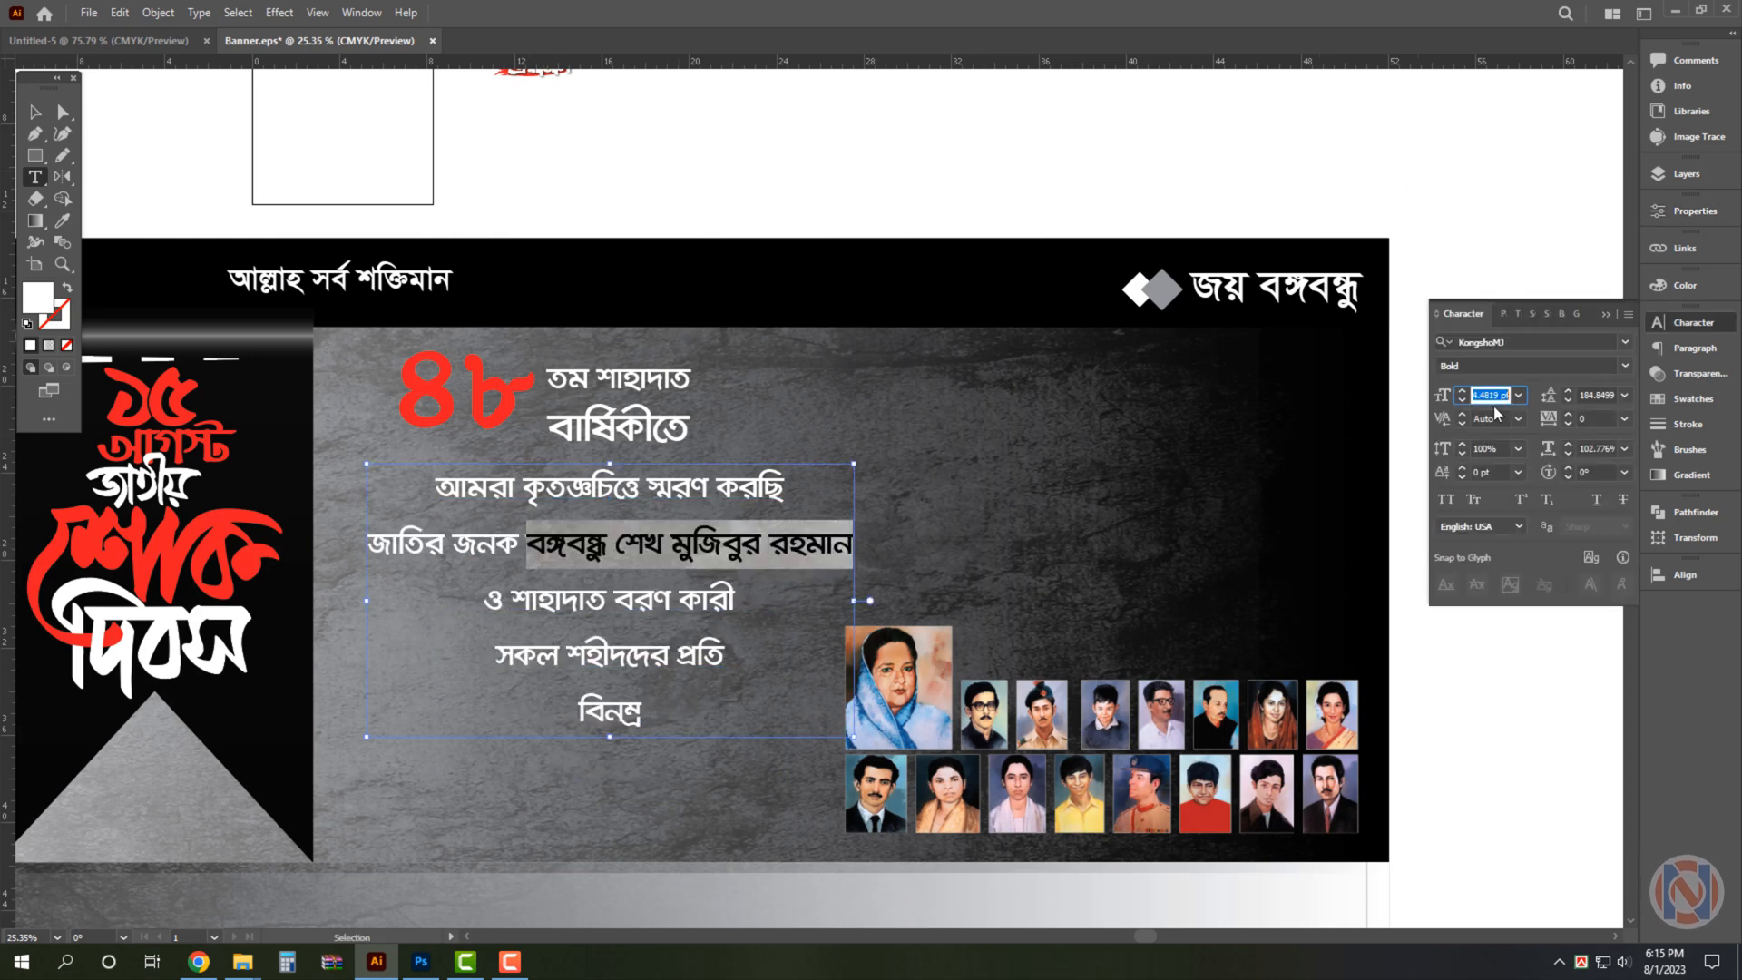
pyautogui.press('Return')
pyautogui.press('Escape')
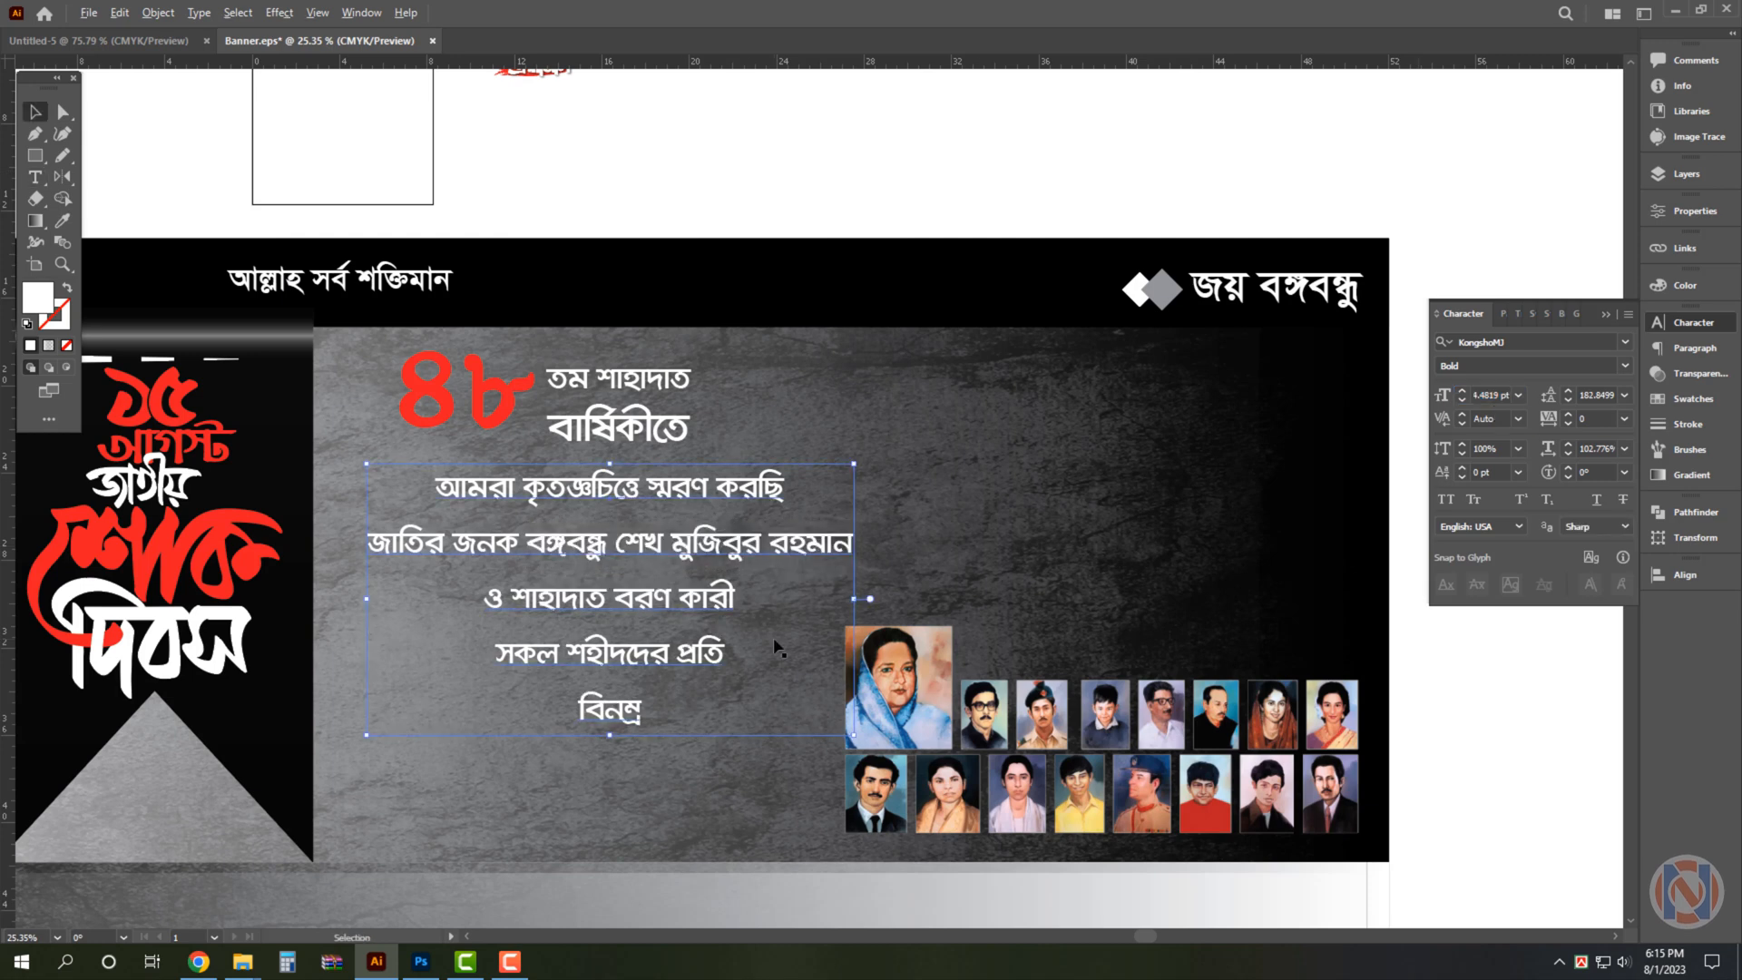
# Enlarge বঙ্গবন্ধু শেখ মুজিবুর রহমান in the second tribute line to 160 pt.
pyautogui.doubleClick(653, 542)
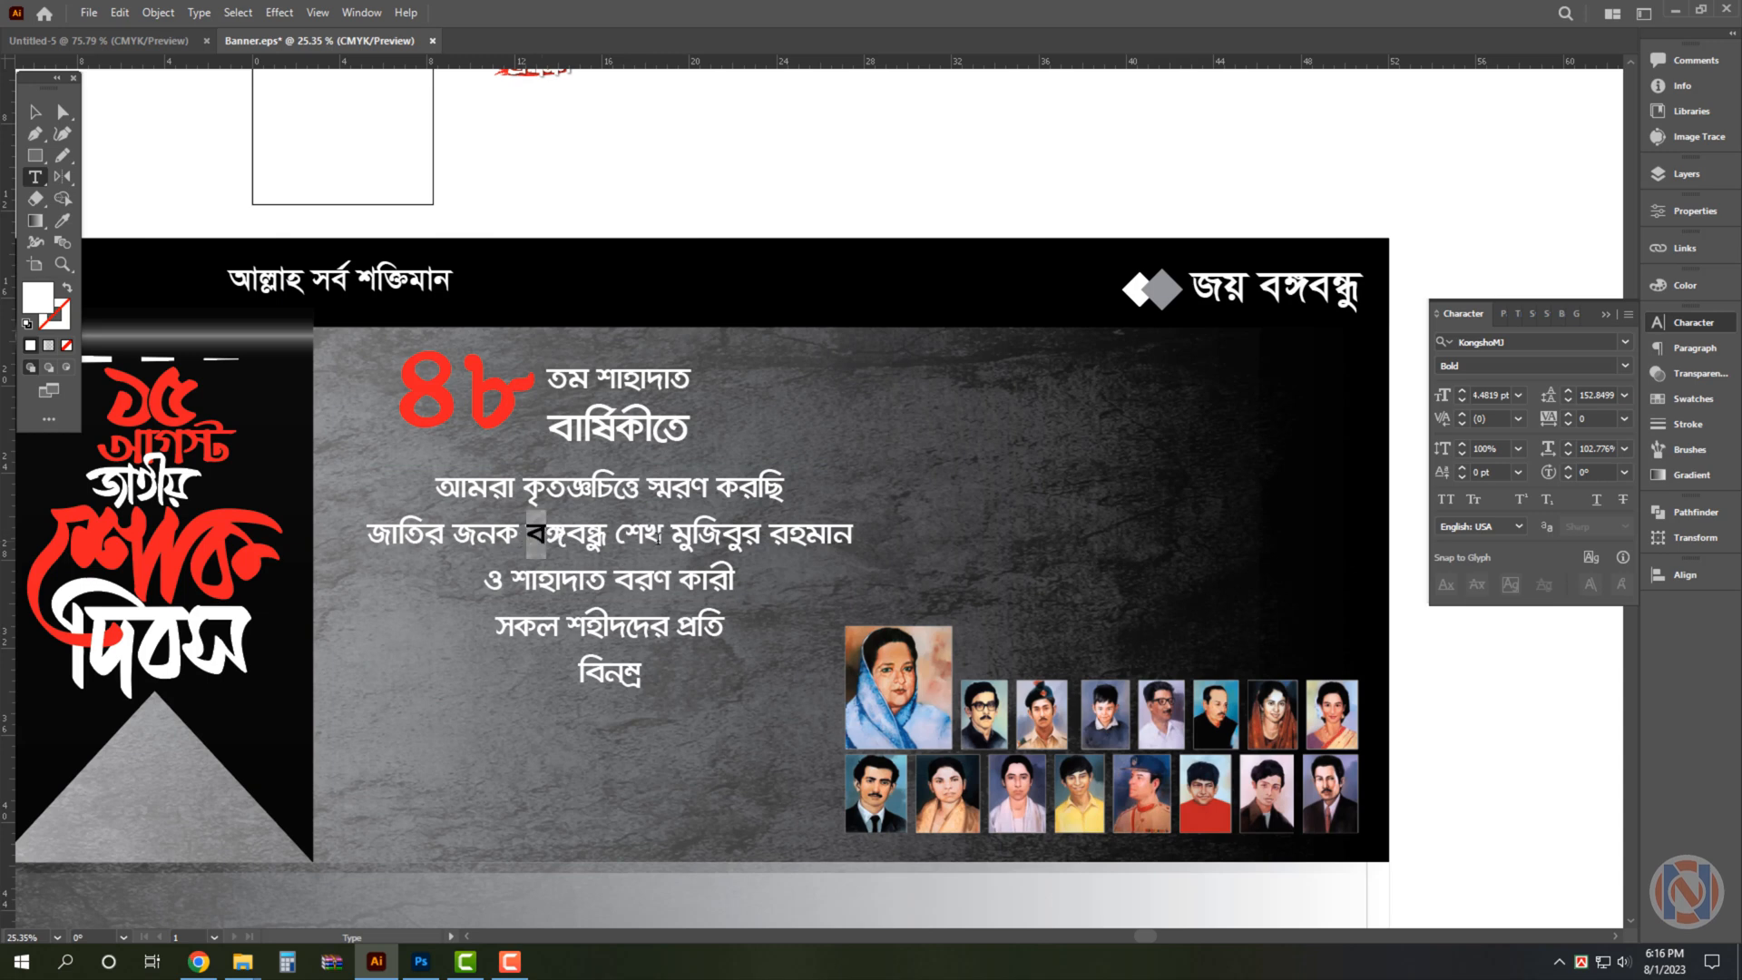
pyautogui.moveTo(659, 538); pyautogui.dragTo(888, 538)
pyautogui.click(1495, 396)
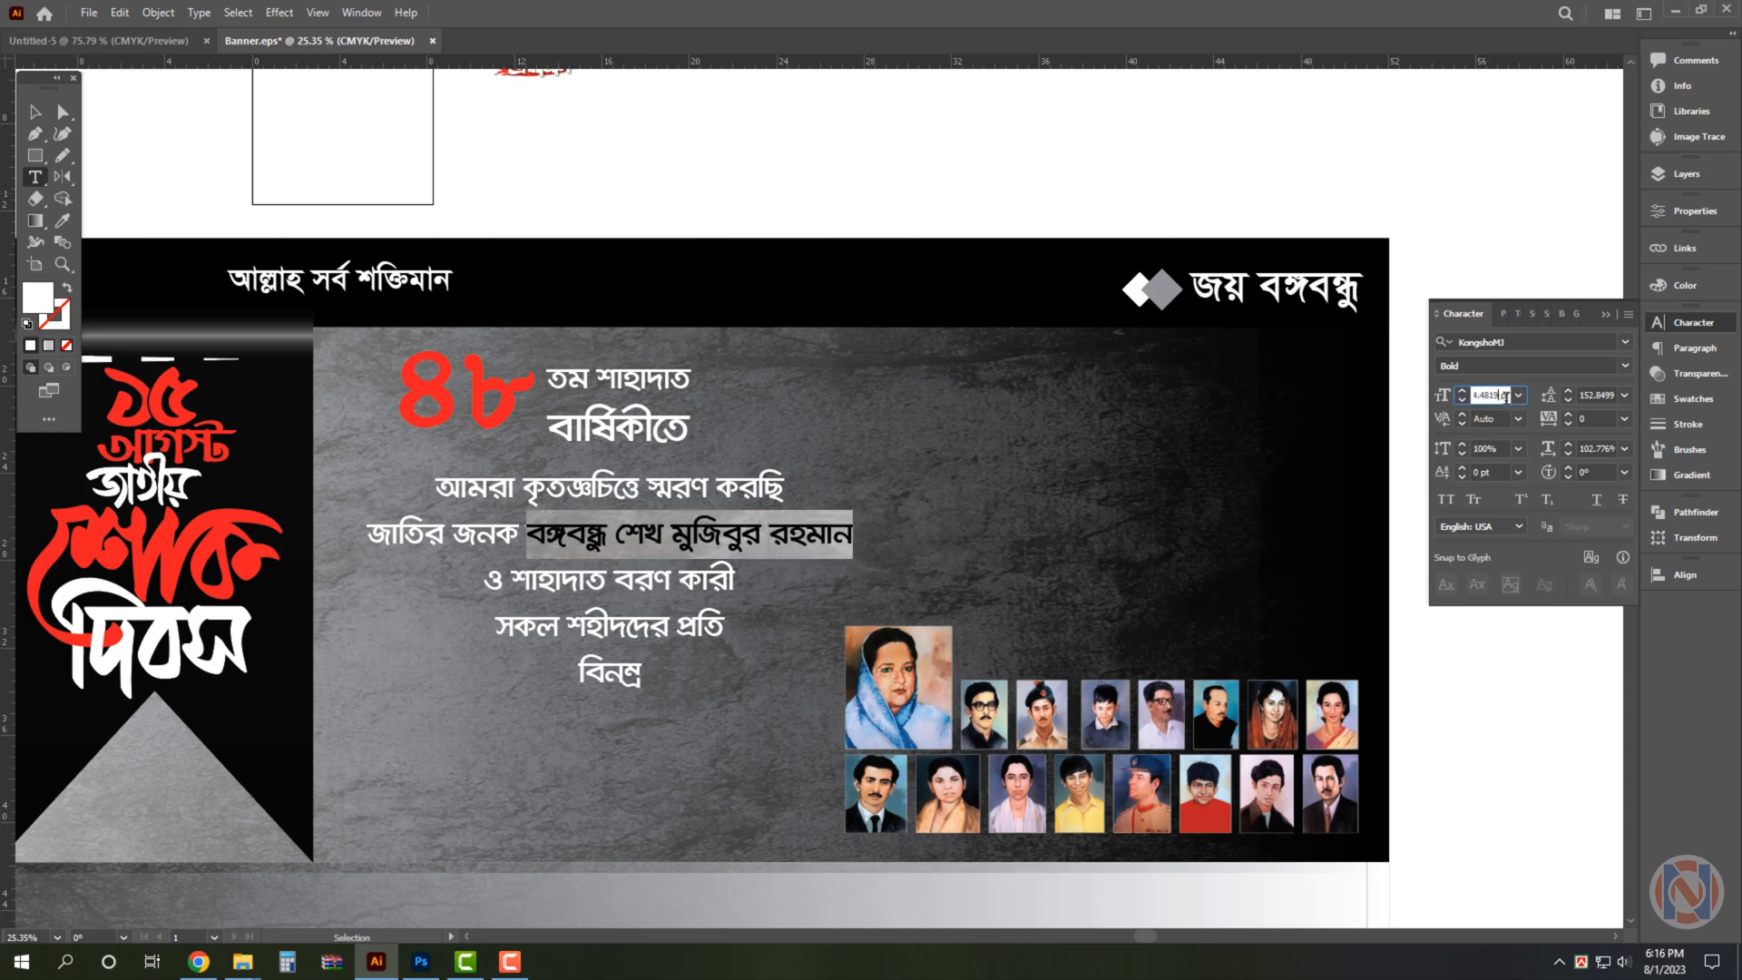
pyautogui.write('160')
pyautogui.press('Return')
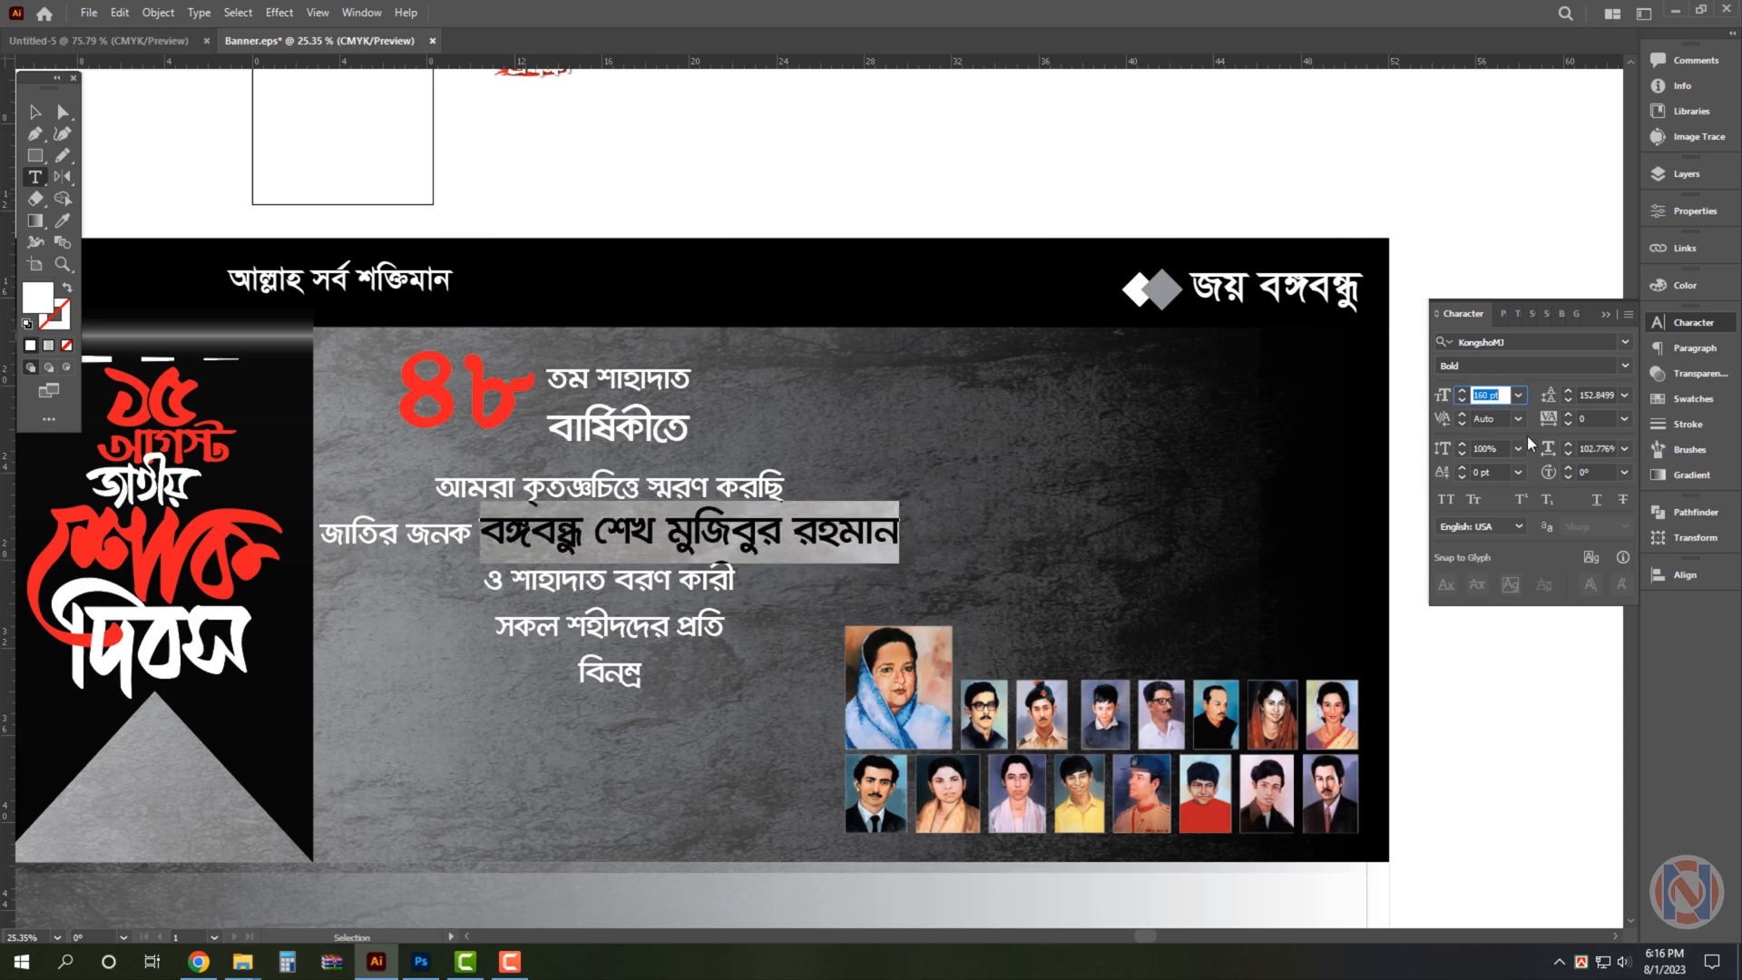
pyautogui.click(658, 588)
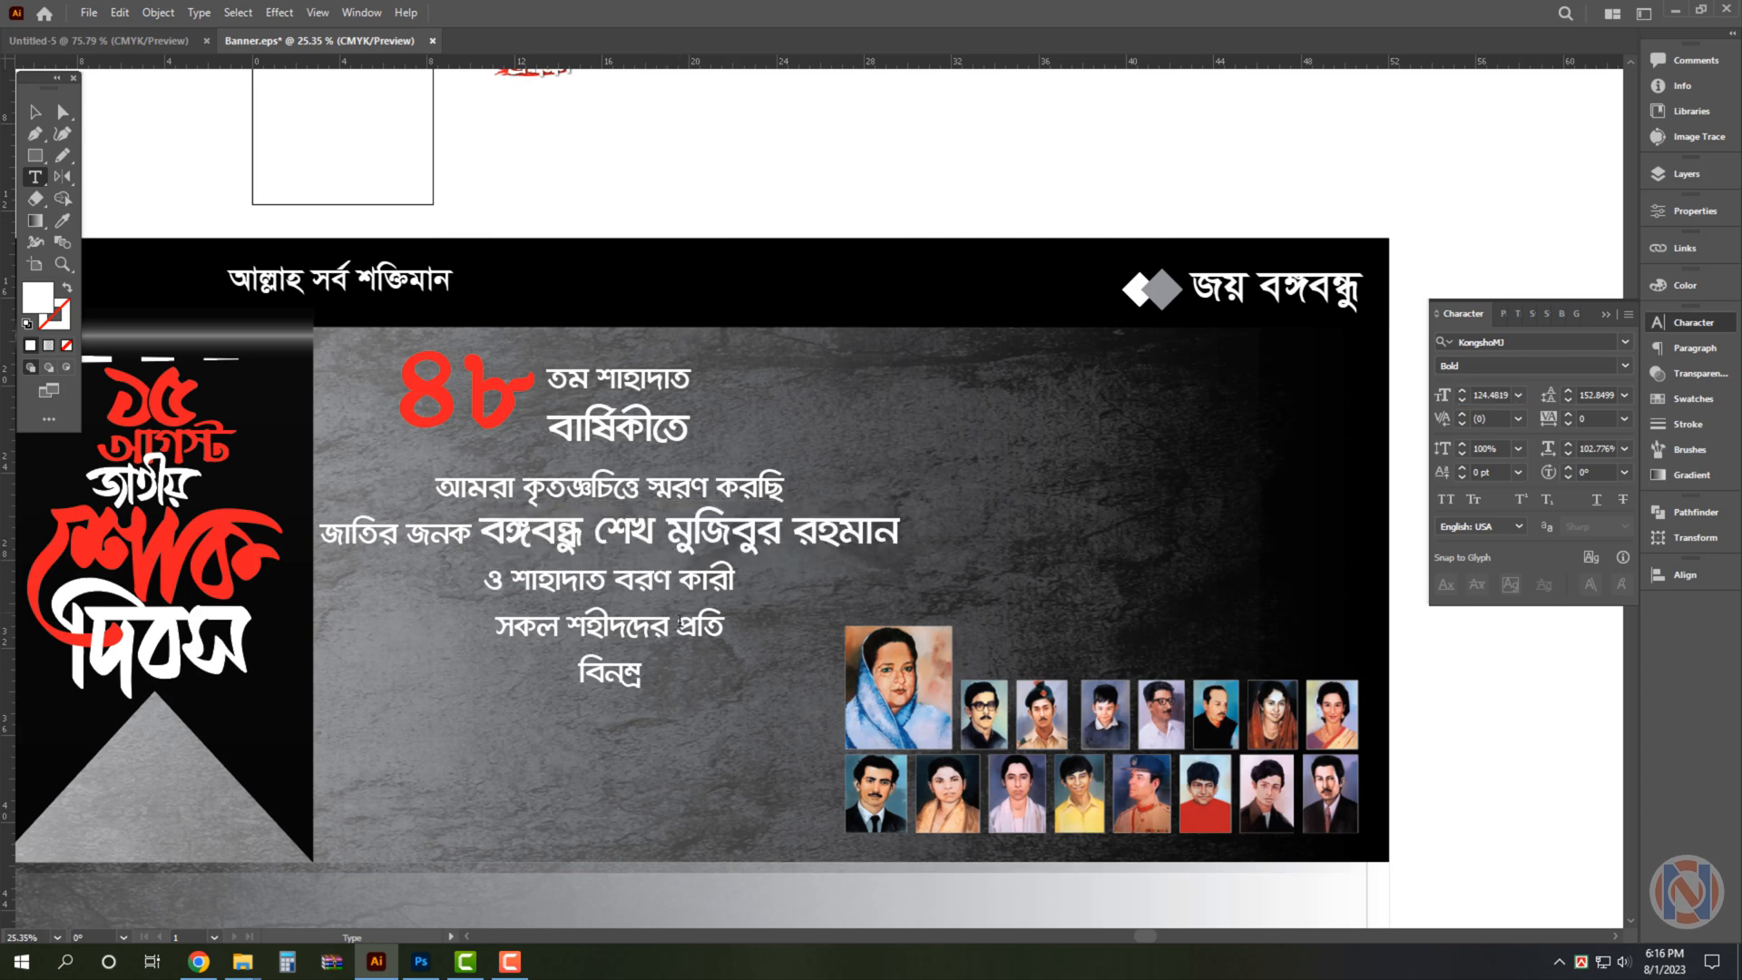
pyautogui.press('Escape')
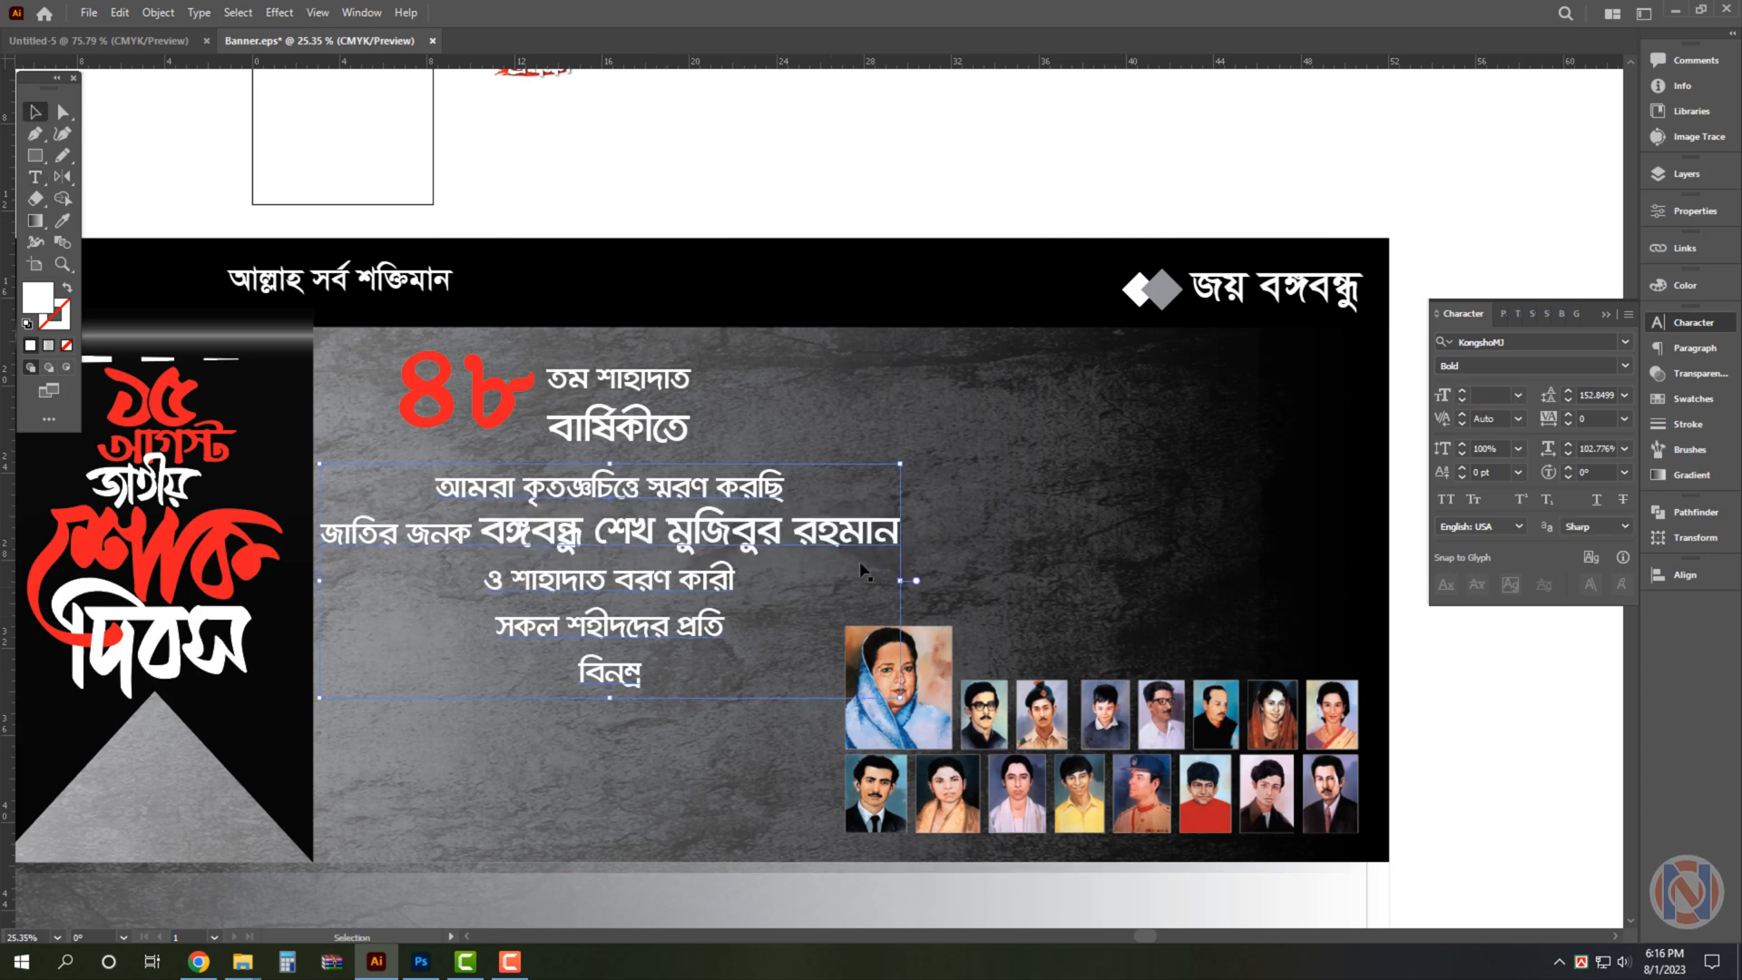
# Scale the tribute text block down to about 149.34 pt leading and narrow it to about 98.43% horizontal scale.
pyautogui.moveTo(898, 580); pyautogui.dragTo(894, 580)
pyautogui.scroll(-1, 805, 606)
pyautogui.moveTo(657, 703); pyautogui.dragTo(711, 633)
pyautogui.scroll(1, 712, 635)
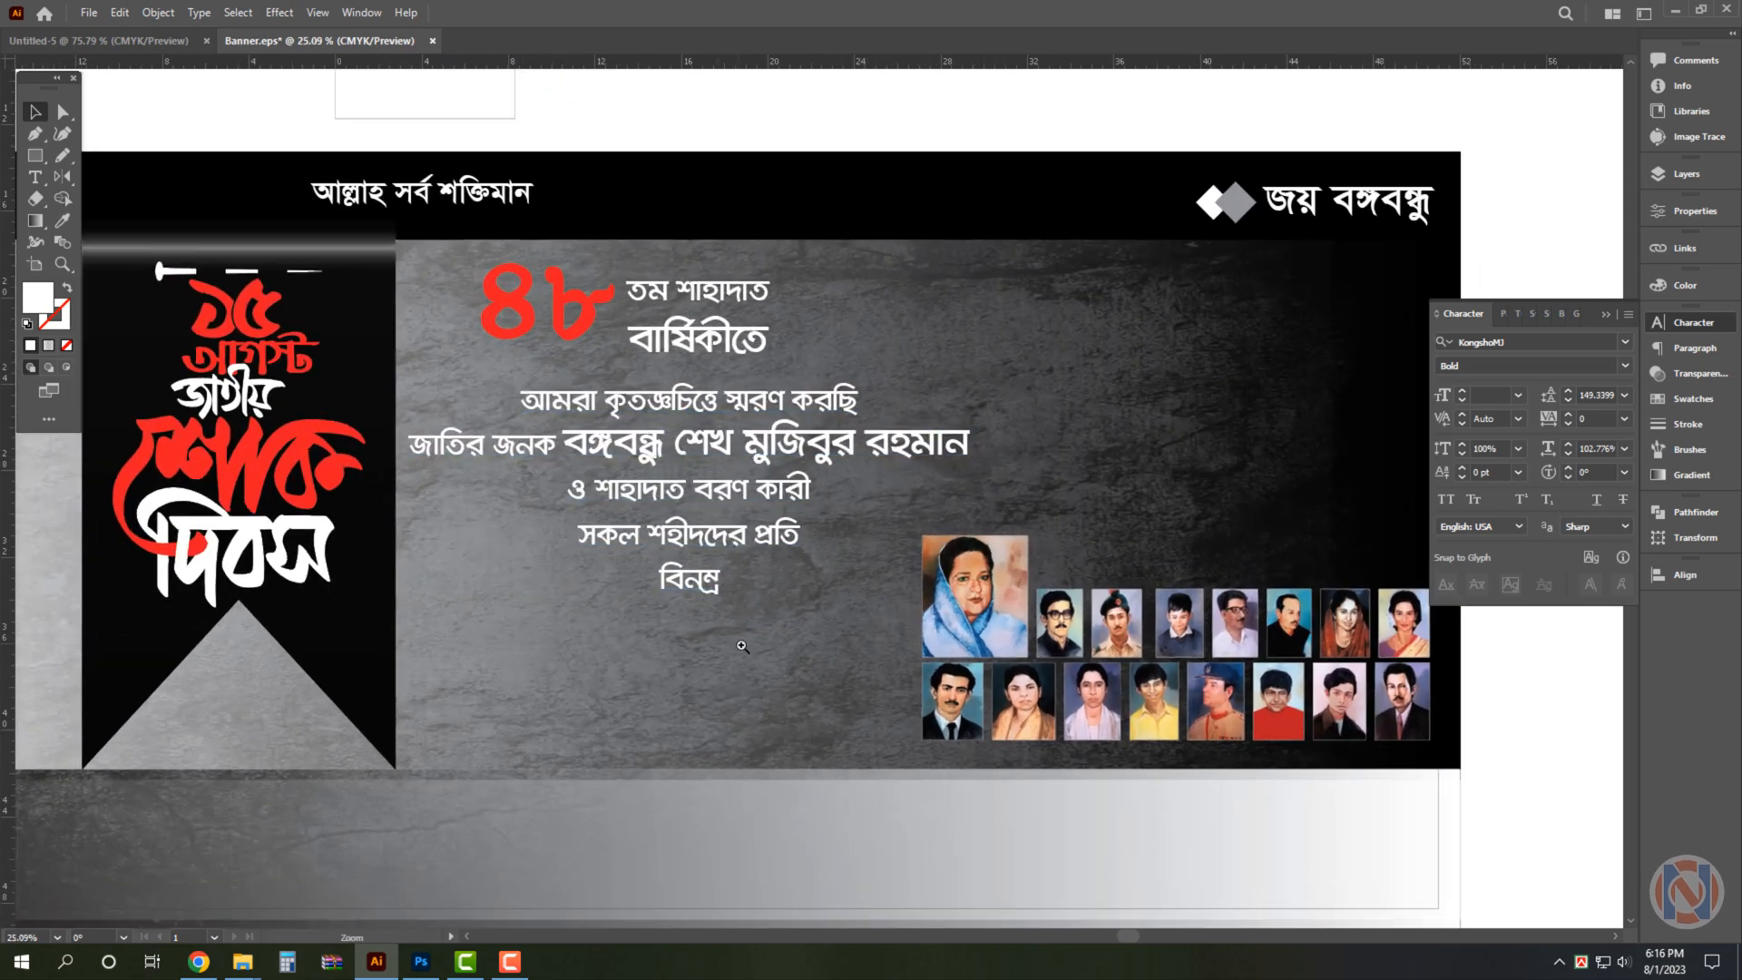
pyautogui.moveTo(980, 488); pyautogui.dragTo(962, 488)
pyautogui.scroll(1, 916, 488)
pyautogui.scroll(1, 916, 488)
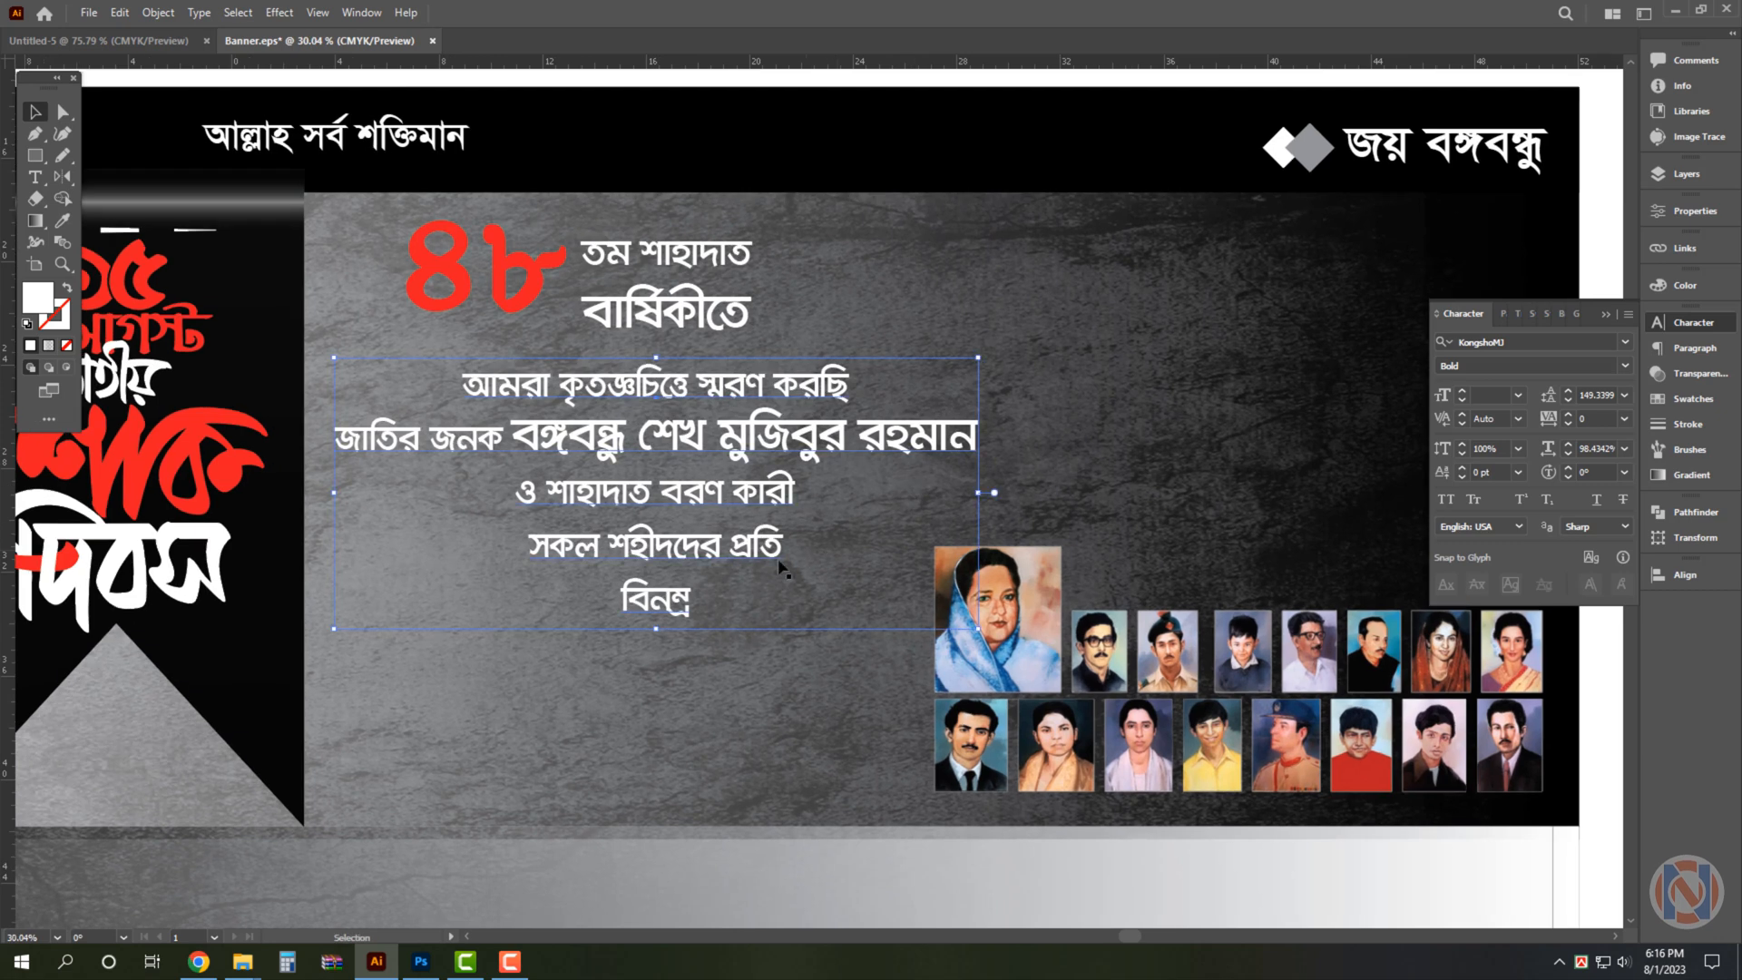
# Move the last word বিনম্র out of the tribute block into its own text object below, using a duplicate of the block.
pyautogui.tripleClick(666, 592)
pyautogui.hotkey('ctrl', 'c')
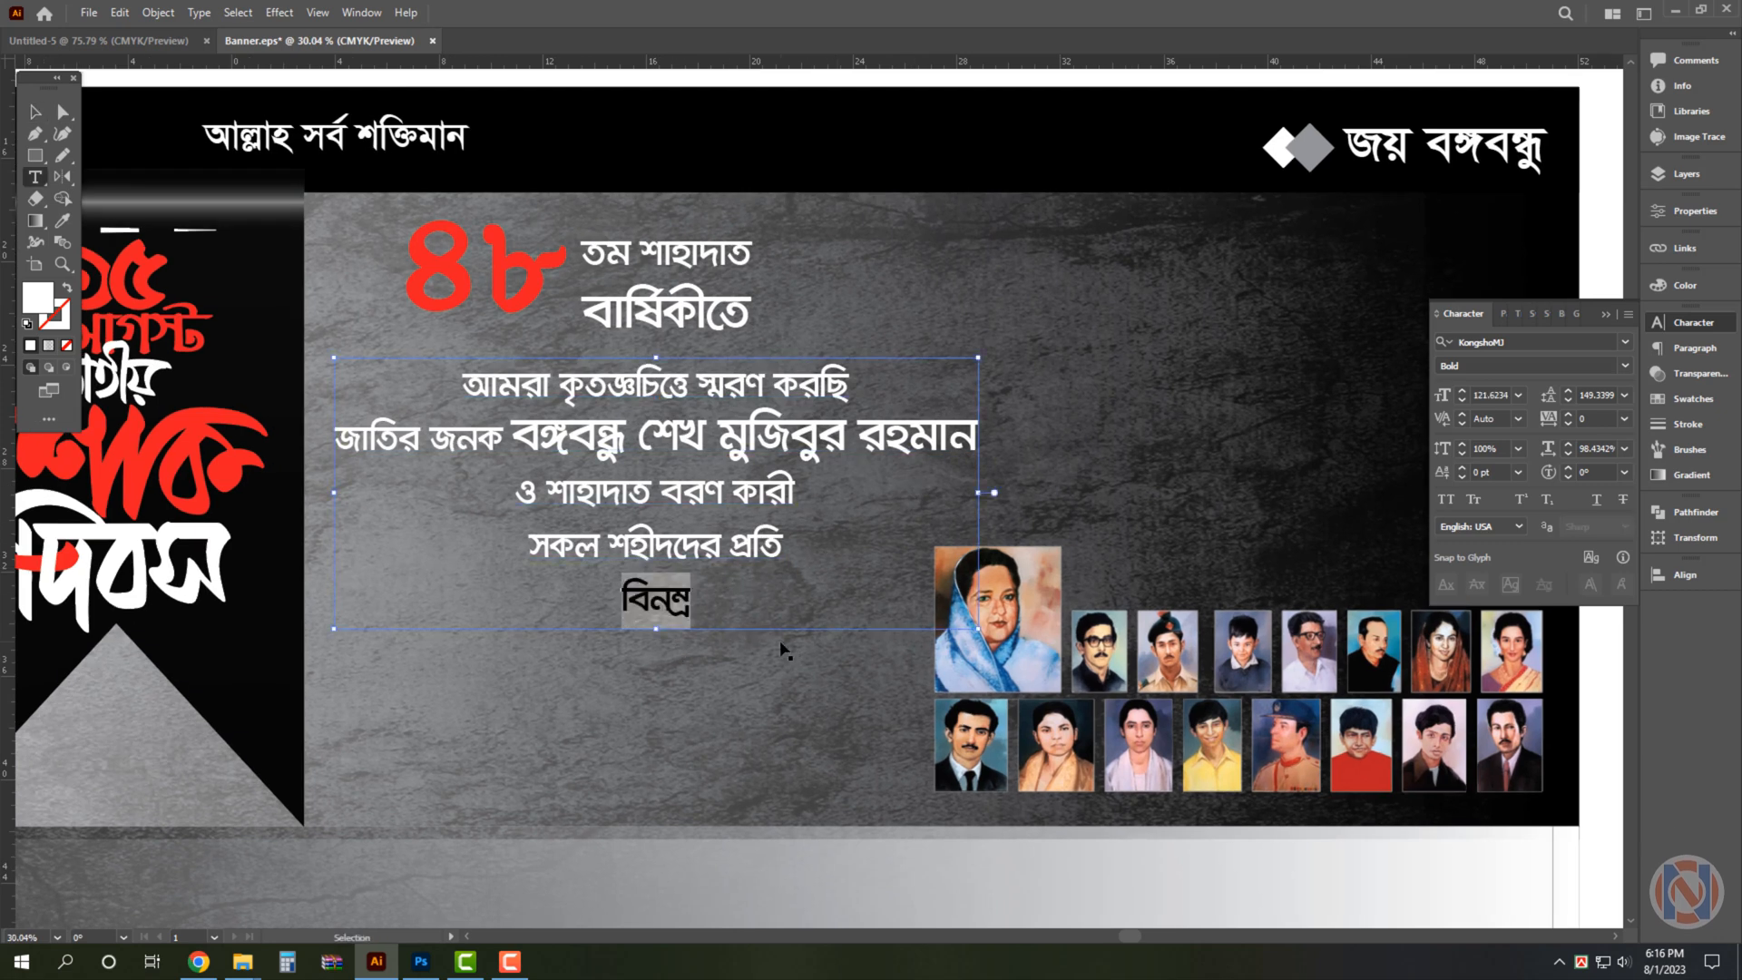
pyautogui.press('BackSpace')
pyautogui.press('BackSpace')
pyautogui.press('Escape')
pyautogui.moveTo(706, 423); pyautogui.dragTo(694, 423)
pyautogui.scroll(-2, 678, 451)
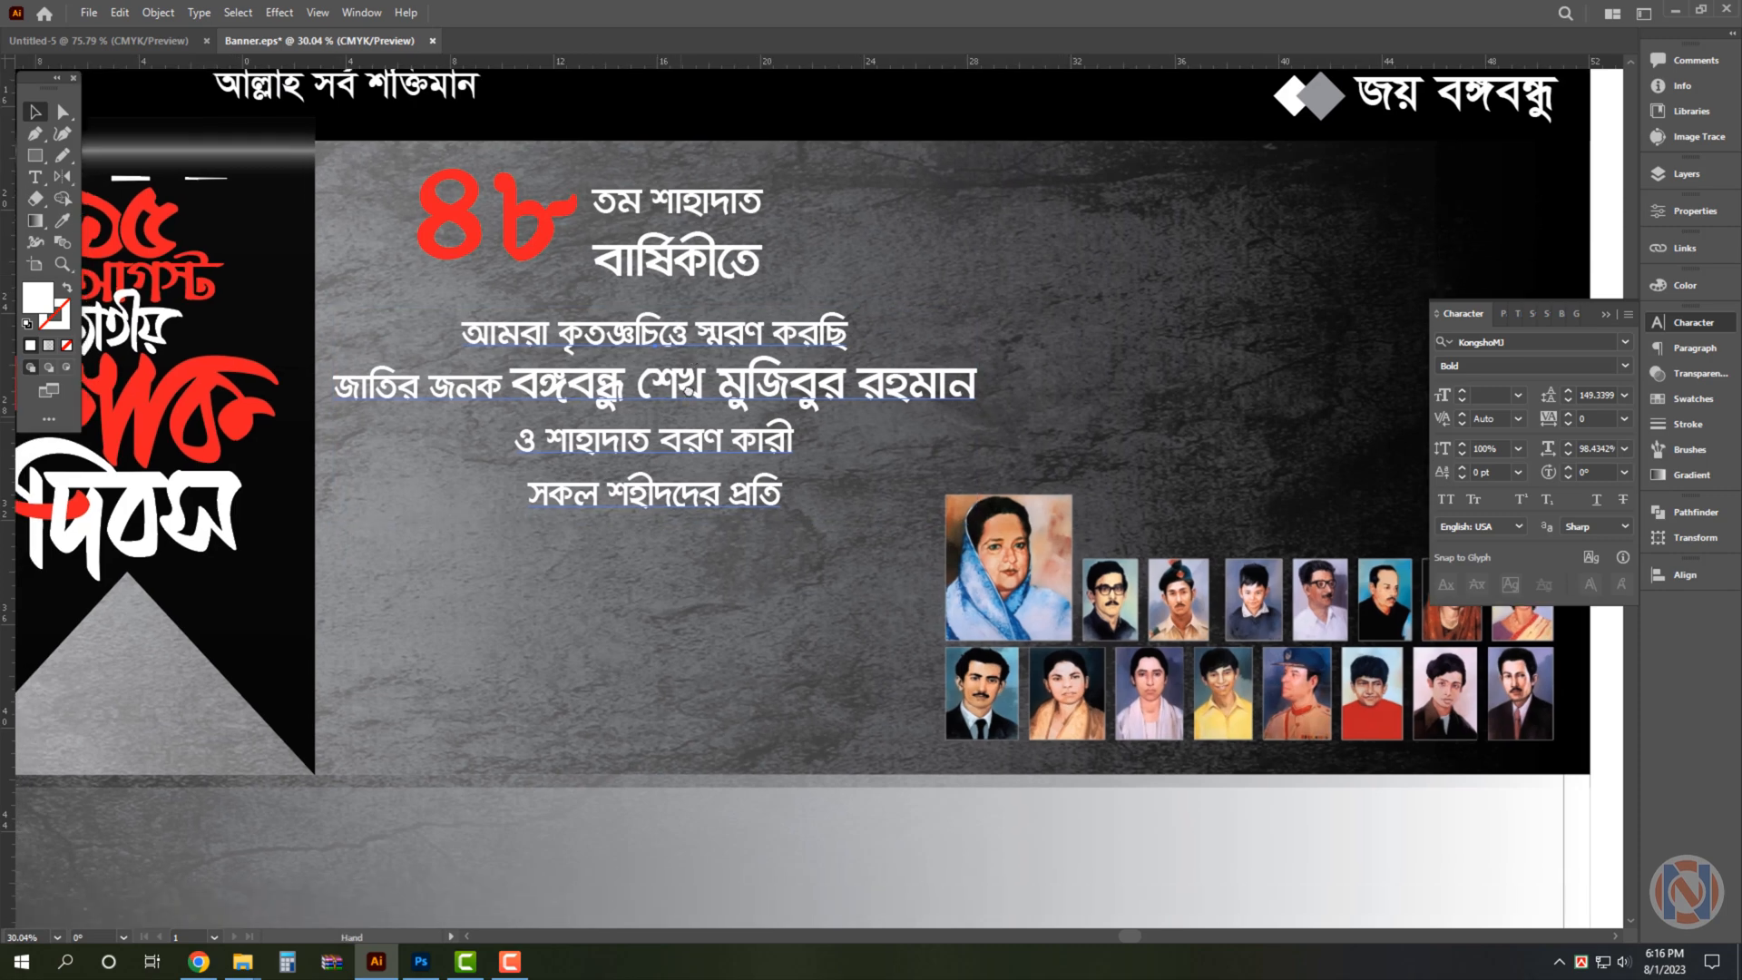
pyautogui.moveTo(681, 308); pyautogui.dragTo(662, 531)
pyautogui.doubleClick(663, 535)
pyautogui.hotkey('ctrl', 'a')
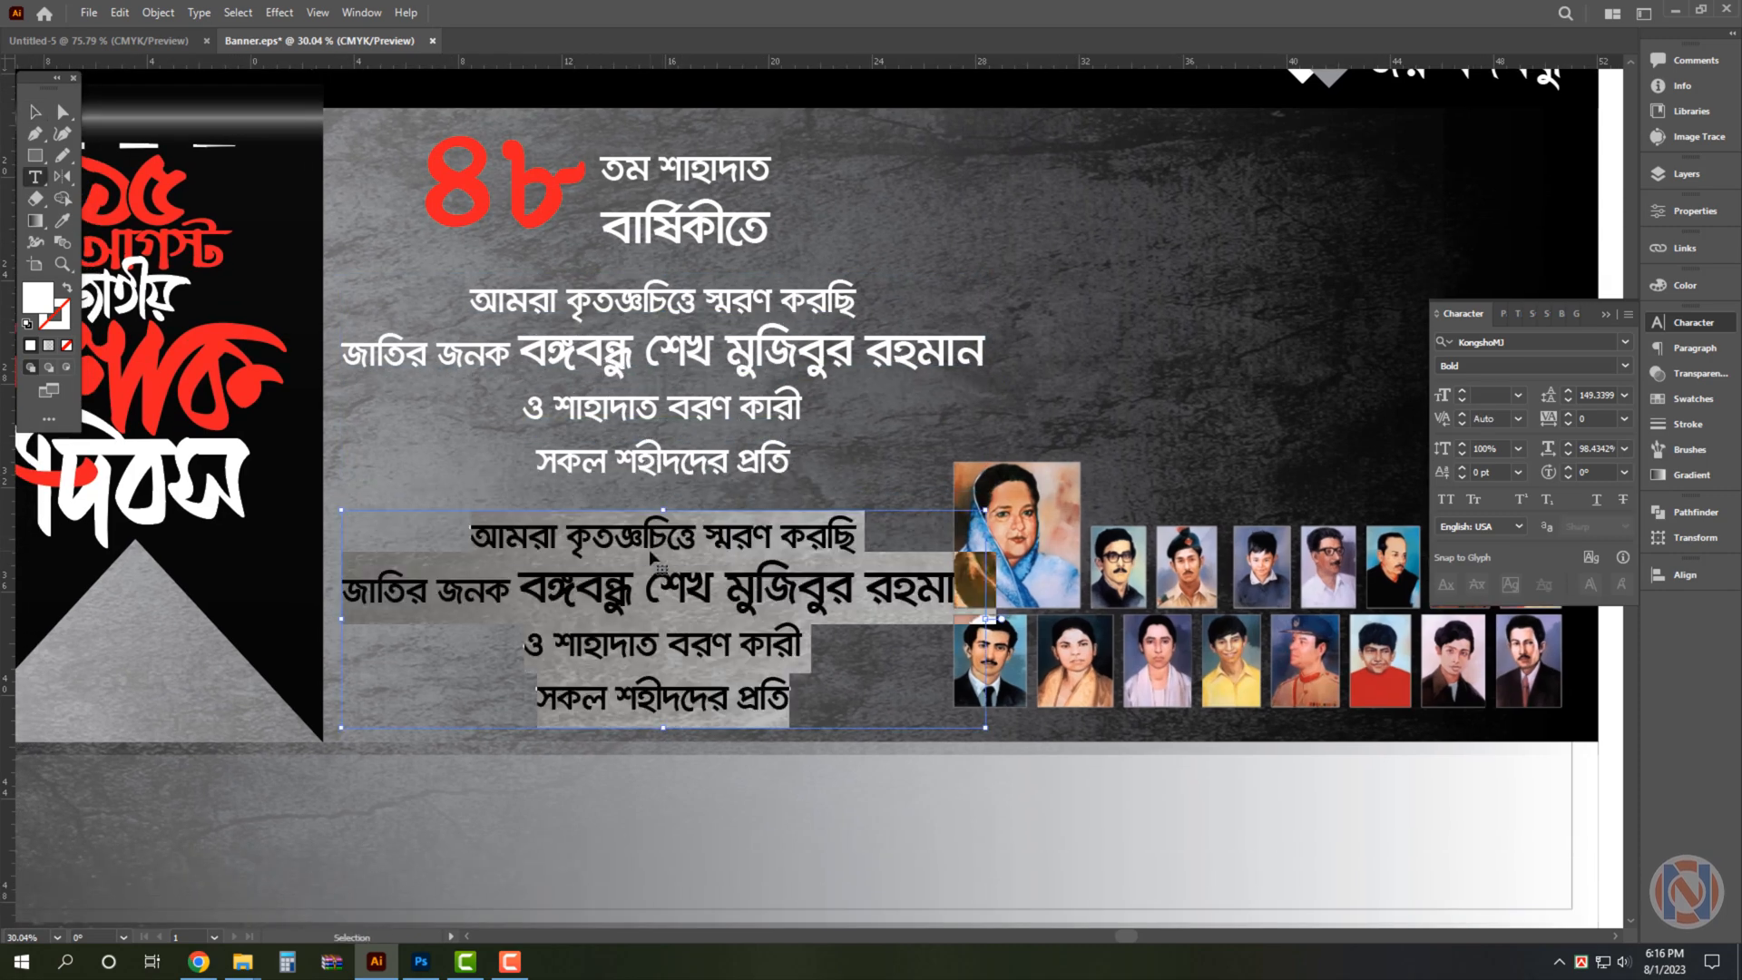
pyautogui.hotkey('ctrl', 'v')
# Place the red brush-stroke শ্রদ্ধাঞ্জলি lettering below the tribute text and enlarge বিনম্র to about 163.85 pt.
pyautogui.scroll(-4, 603, 531)
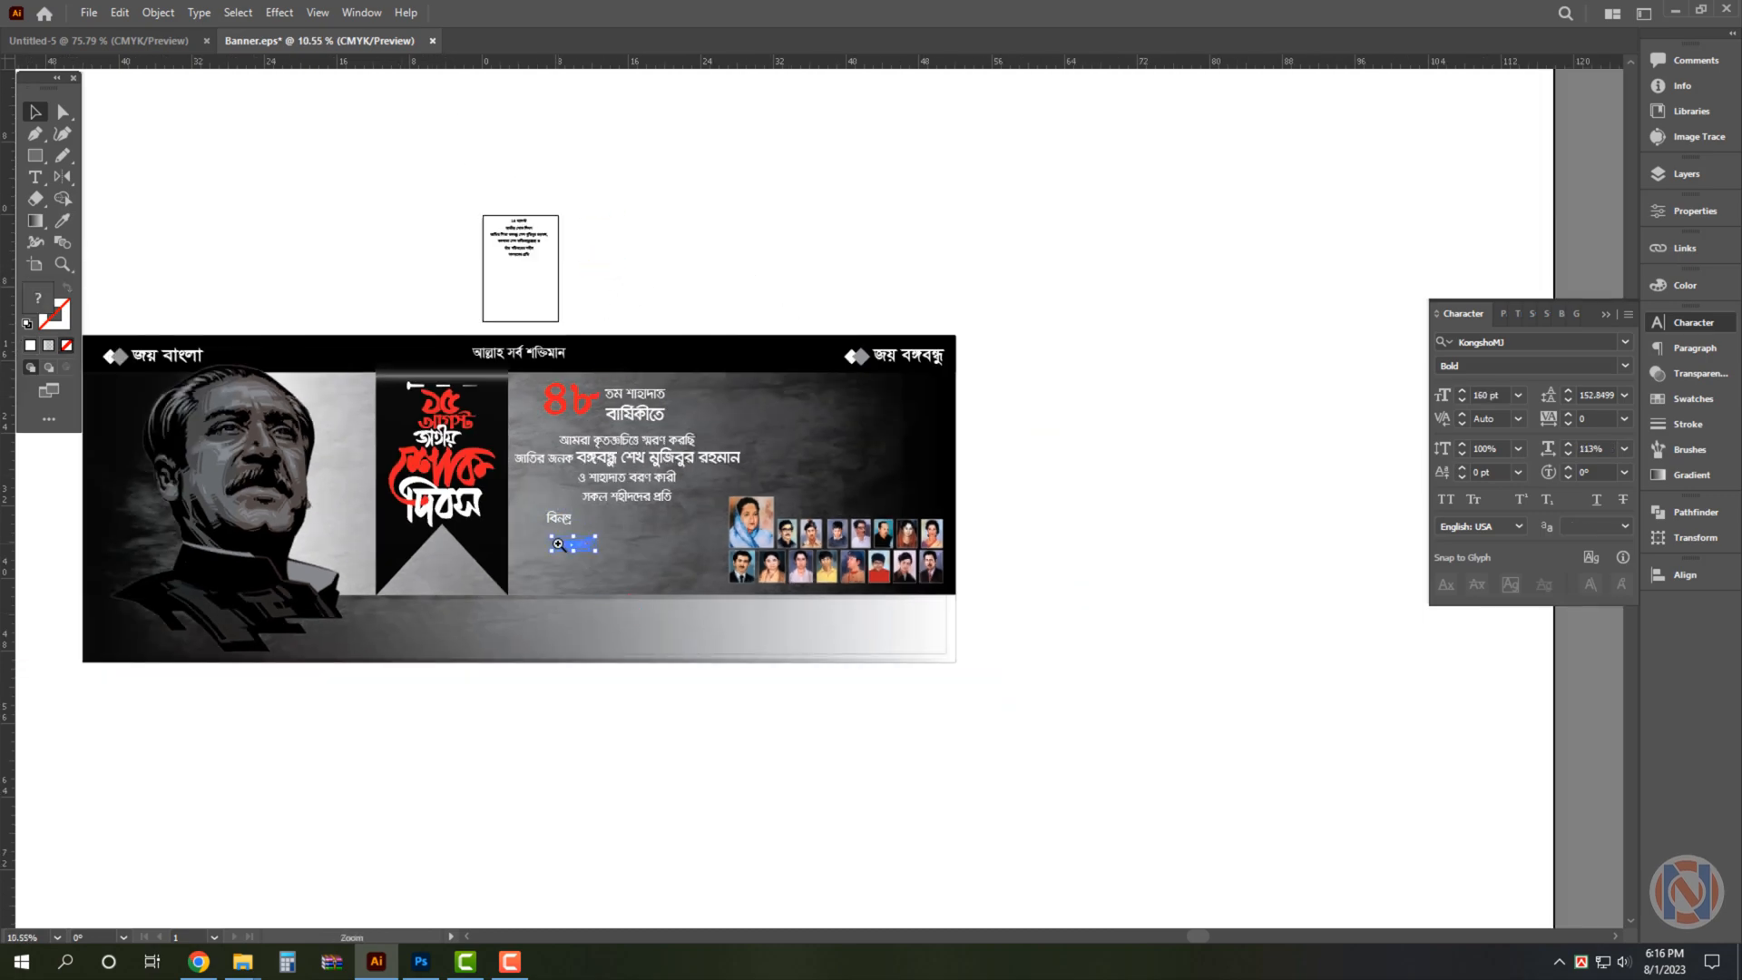
pyautogui.click(559, 543)
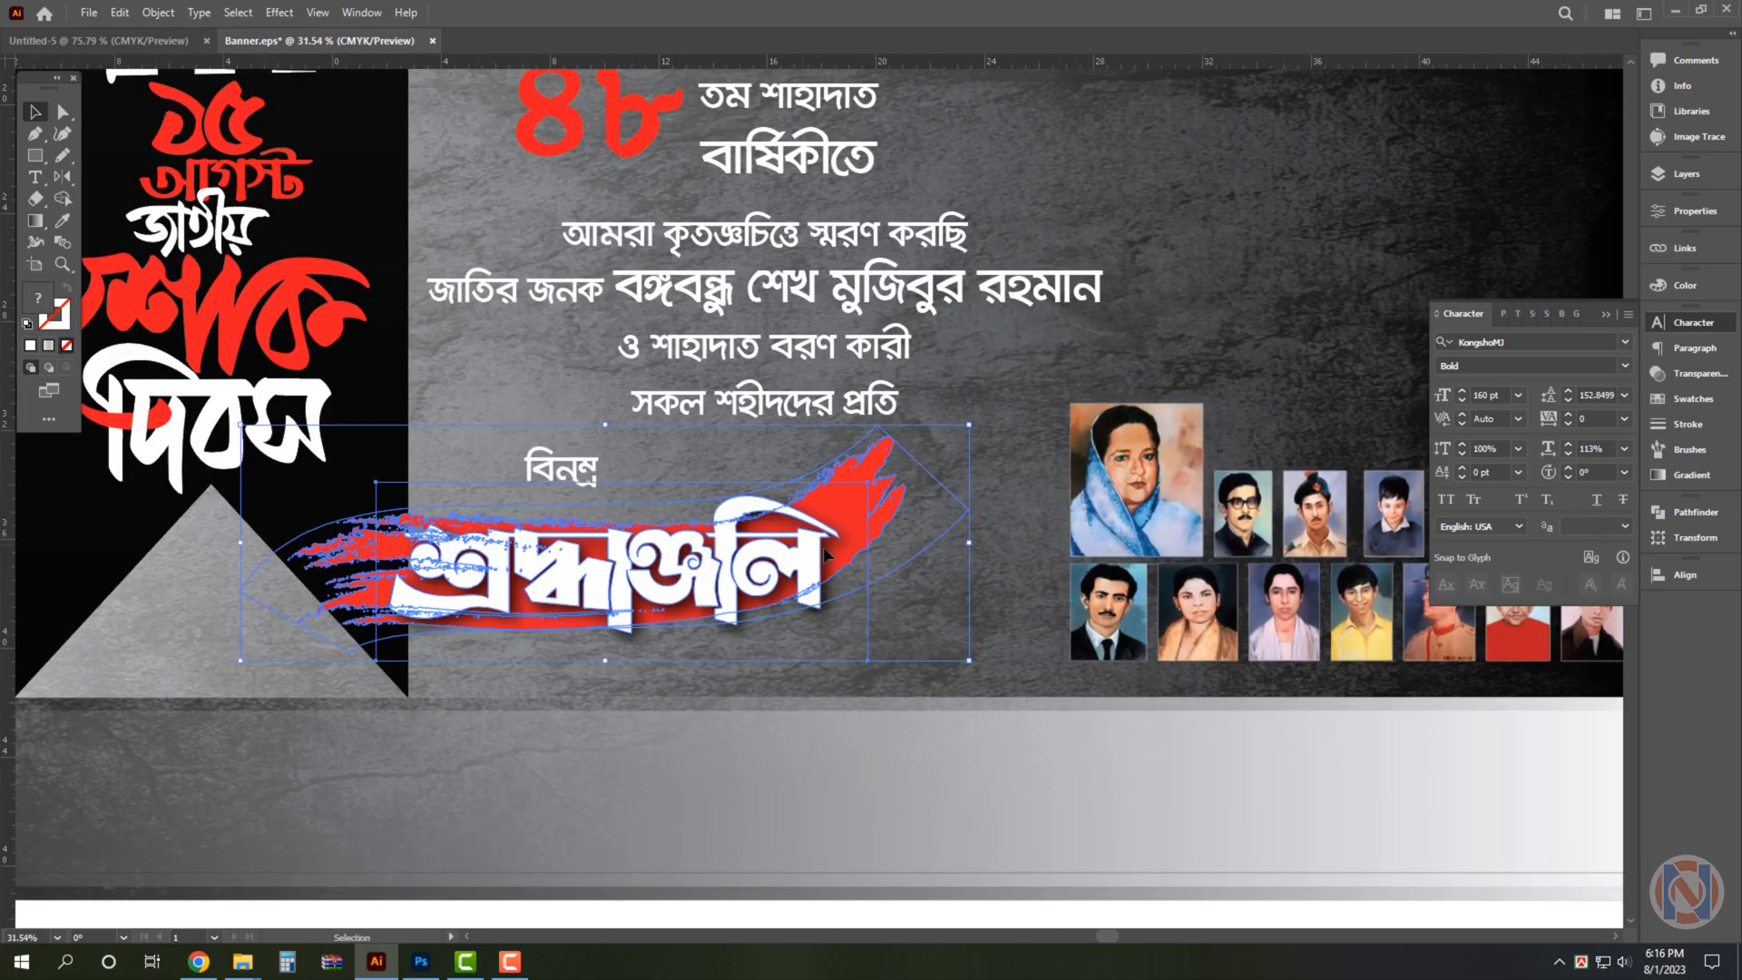
pyautogui.moveTo(826, 555); pyautogui.dragTo(968, 587)
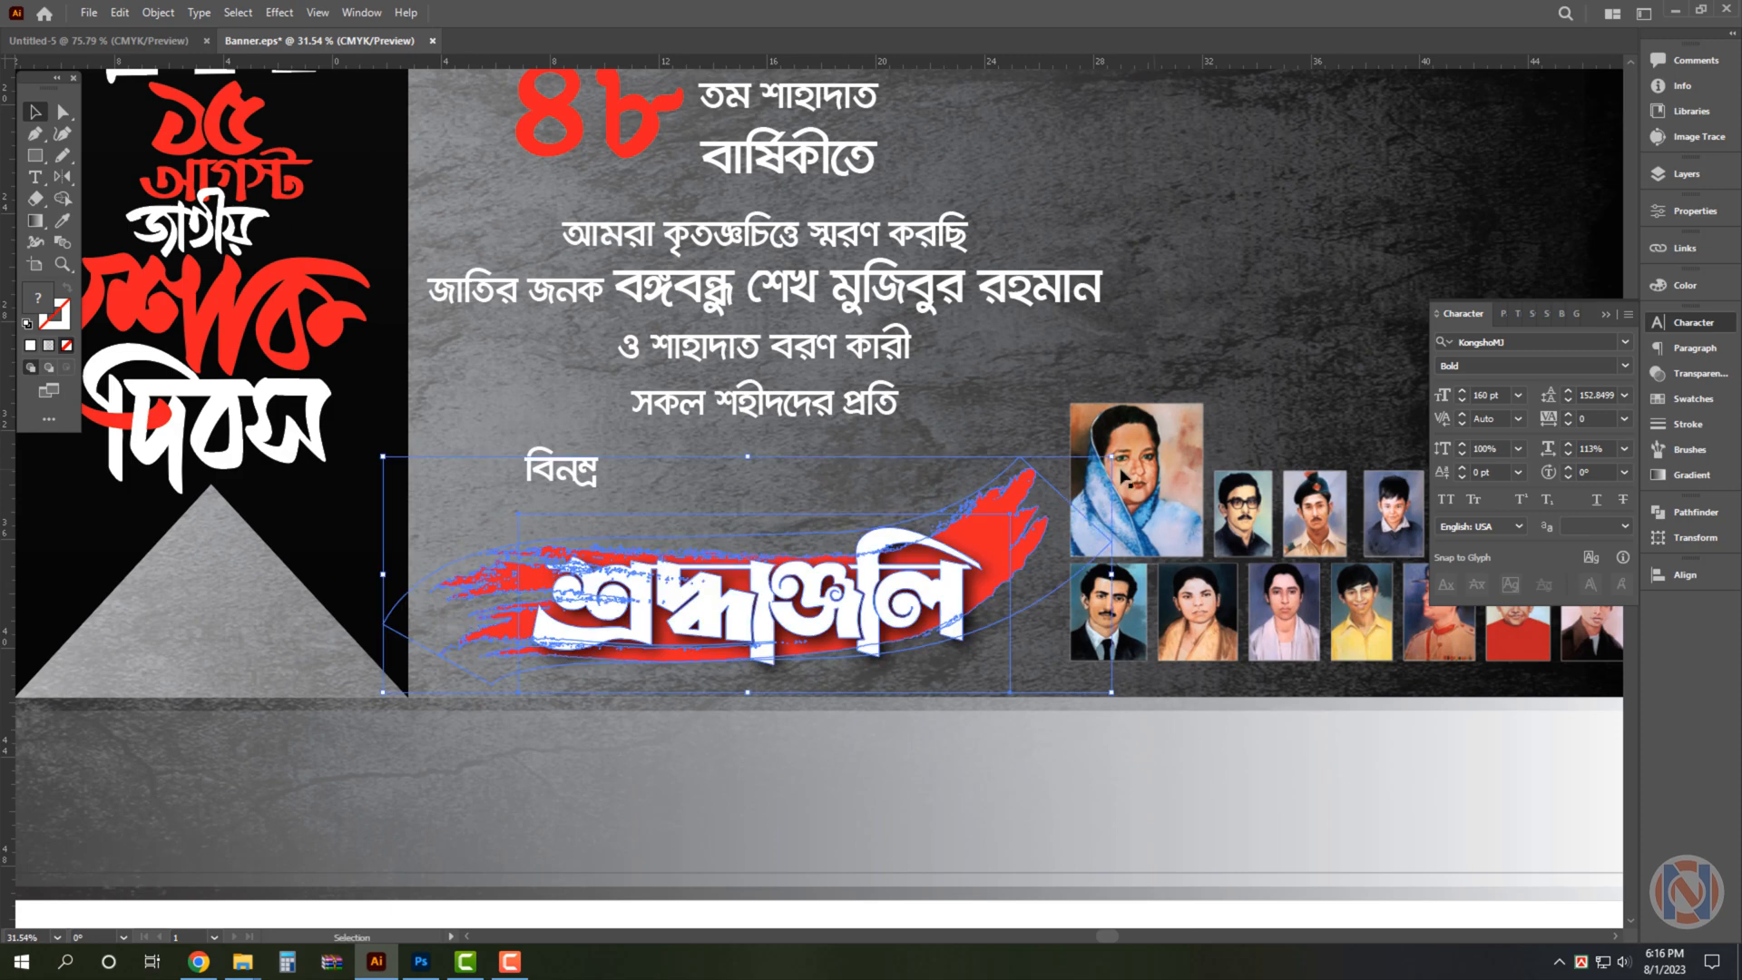
pyautogui.click(578, 496)
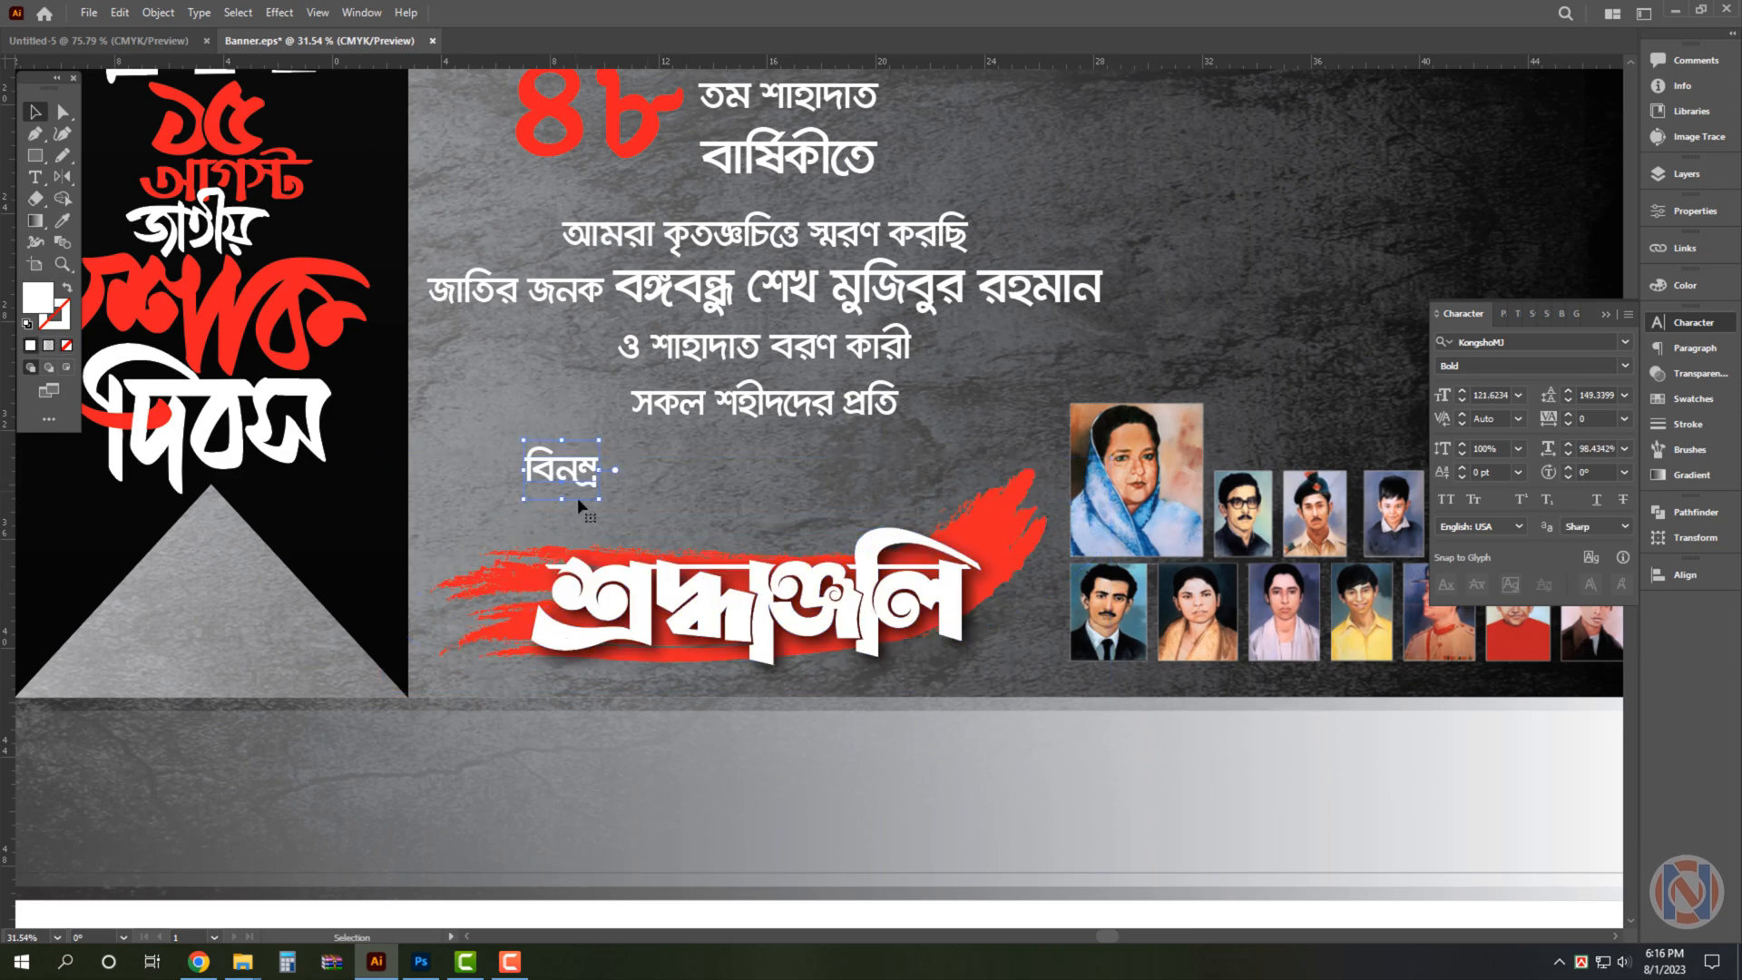
pyautogui.moveTo(638, 522); pyautogui.dragTo(665, 541)
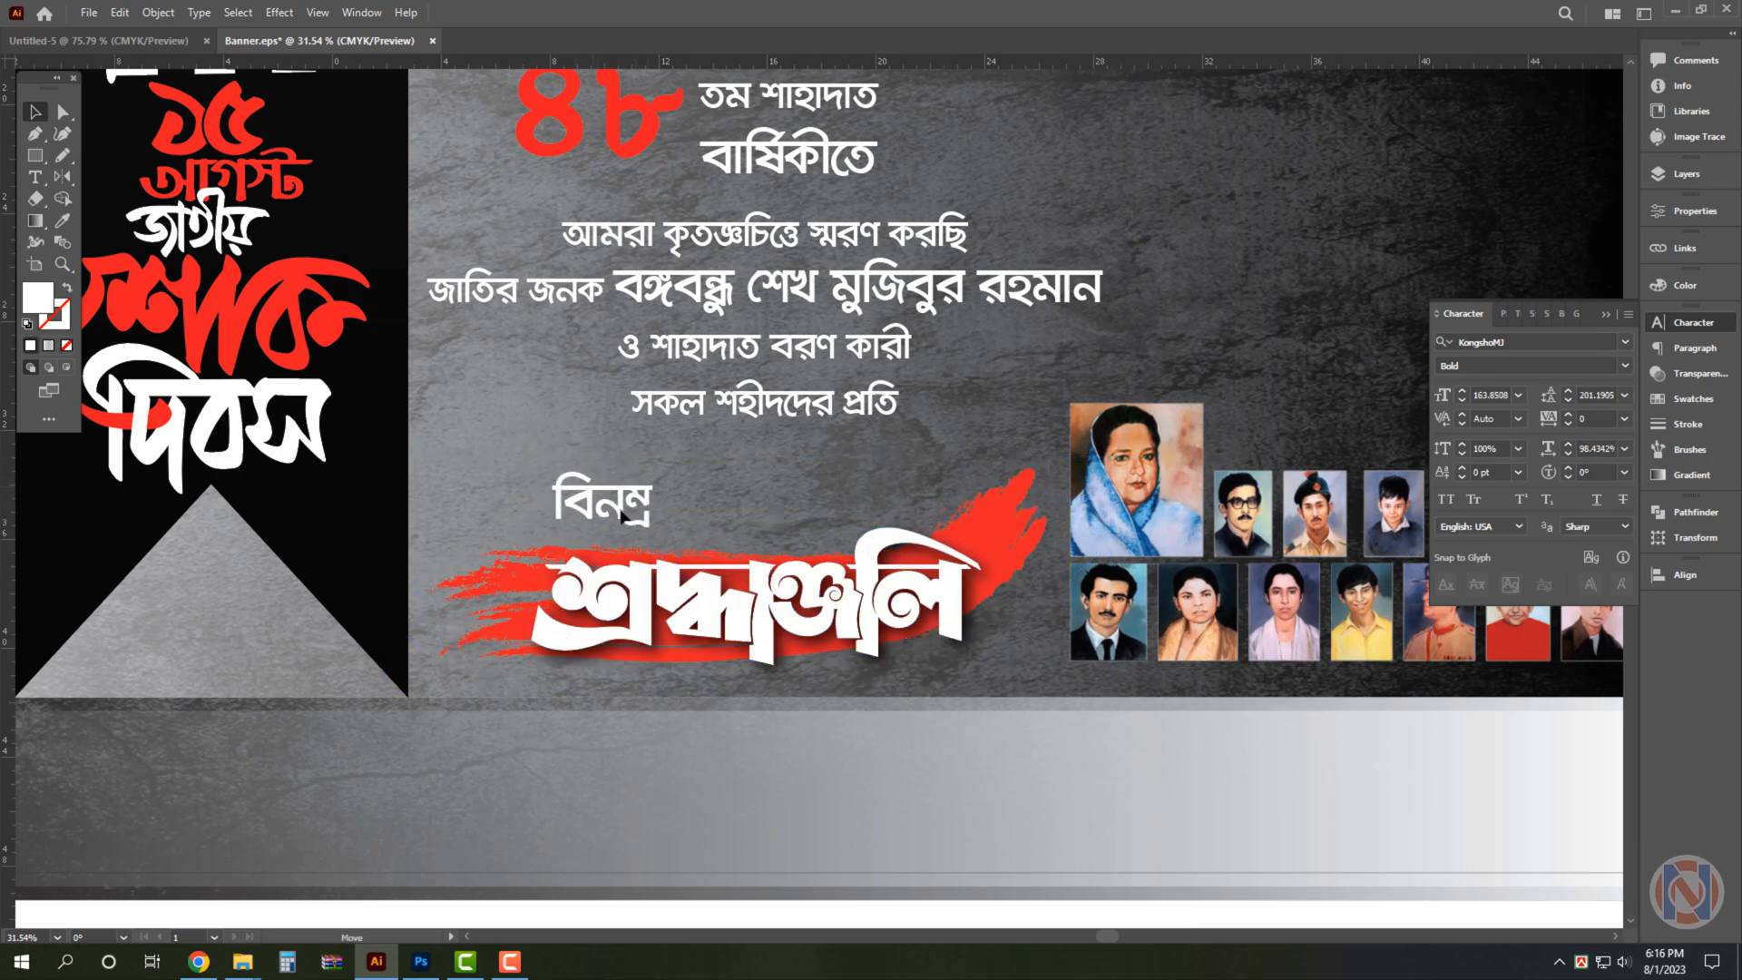
# Scale the tribute text block up to about 173.63 pt leading and centre বিনম্র between it and the শ্রদ্ধাঞ্জলি lettering.
pyautogui.click(727, 413)
pyautogui.moveTo(1103, 434); pyautogui.dragTo(1214, 471)
pyautogui.moveTo(618, 510); pyautogui.dragTo(742, 517)
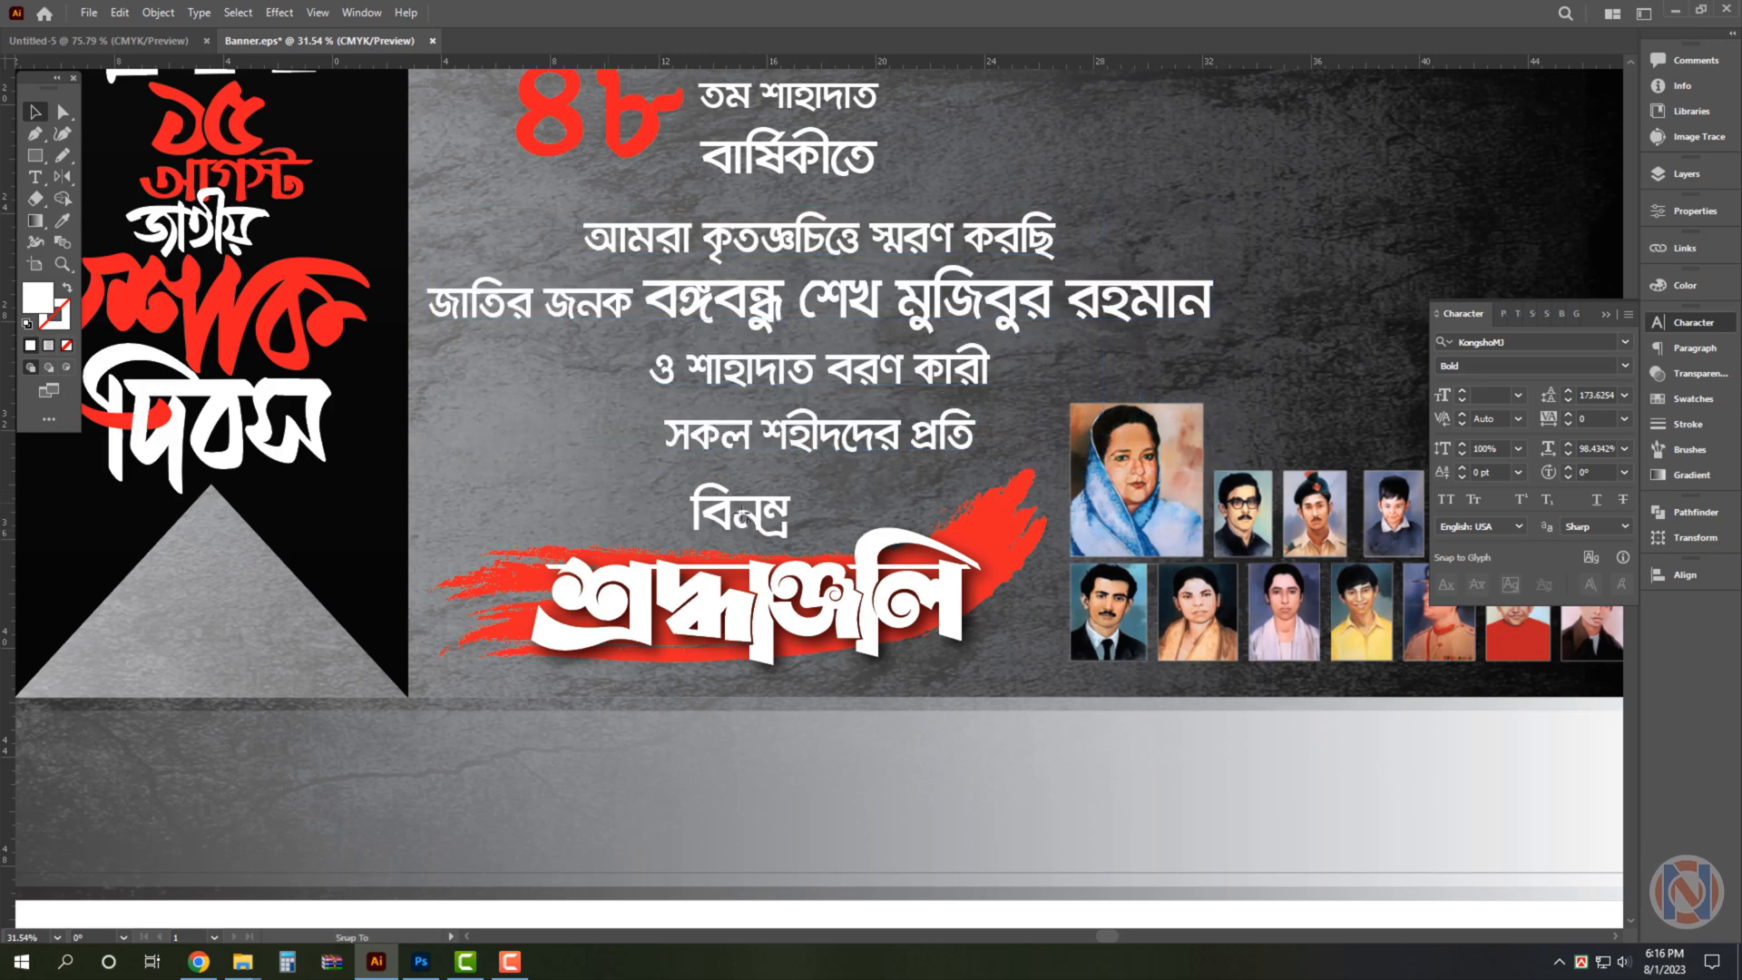
# Colour the tribute line জাতির জনক বঙ্গবন্ধু শেখ মুজিবুর রহমান yellow.
pyautogui.moveTo(868, 468); pyautogui.dragTo(808, 556)
pyautogui.press('t')
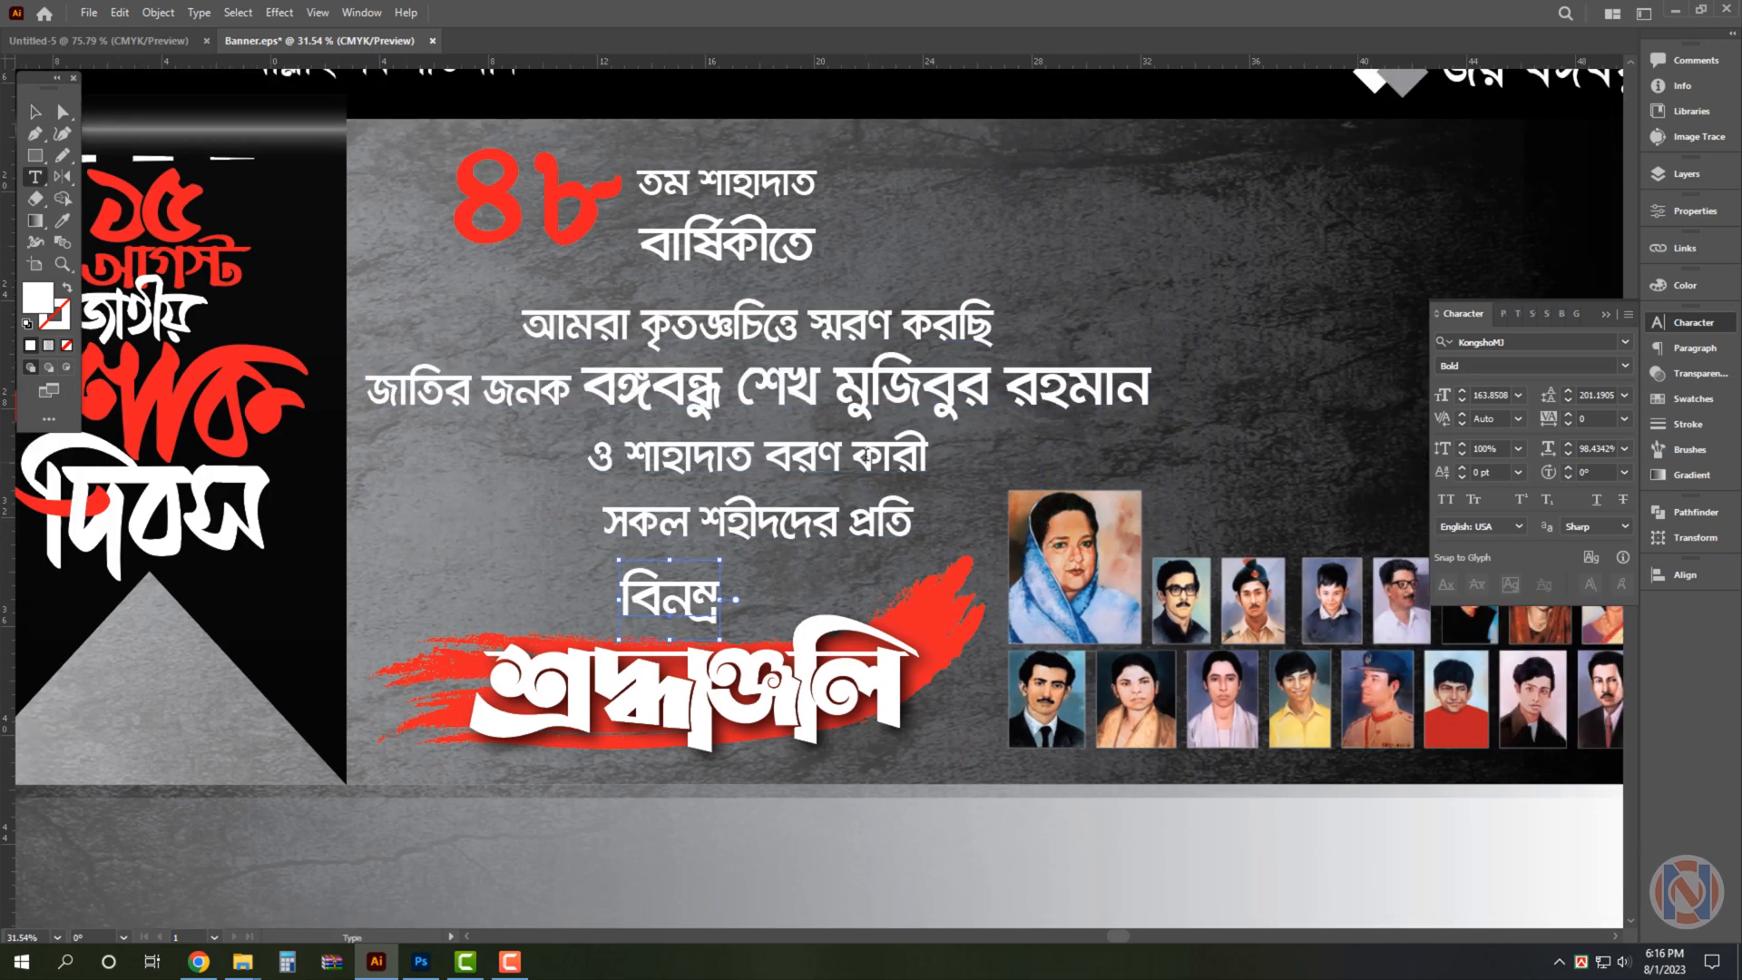
pyautogui.tripleClick(910, 379)
pyautogui.click(1678, 285)
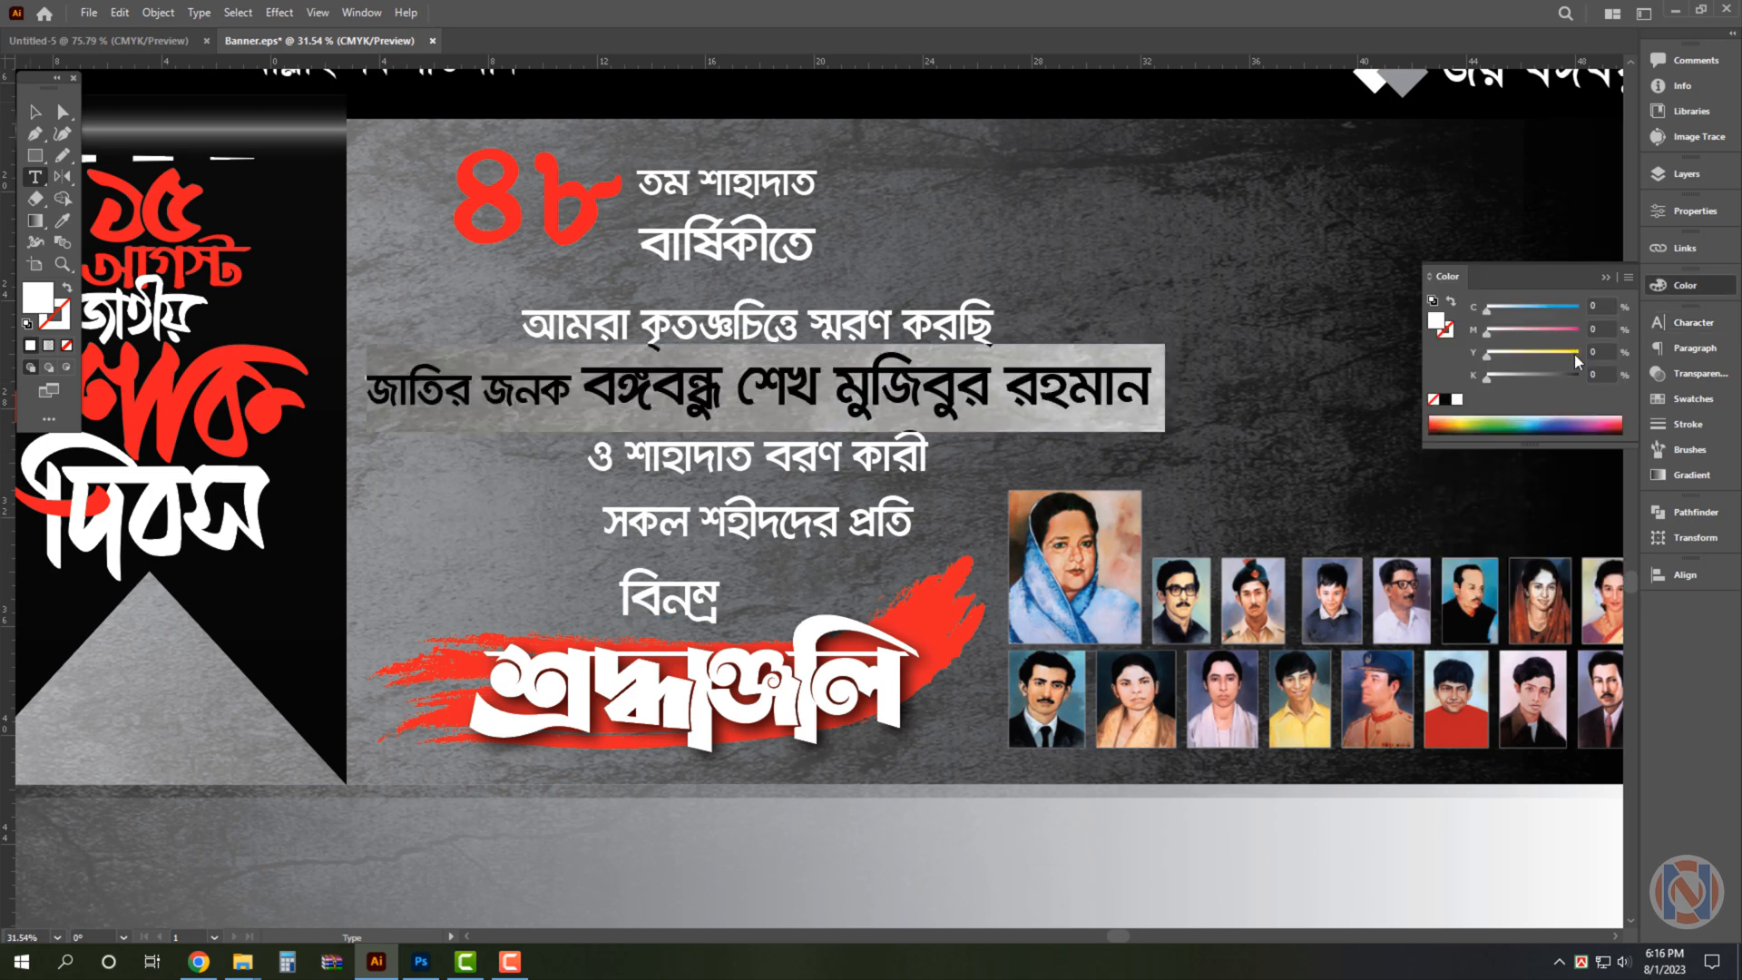
pyautogui.click(1575, 356)
pyautogui.press('Escape')
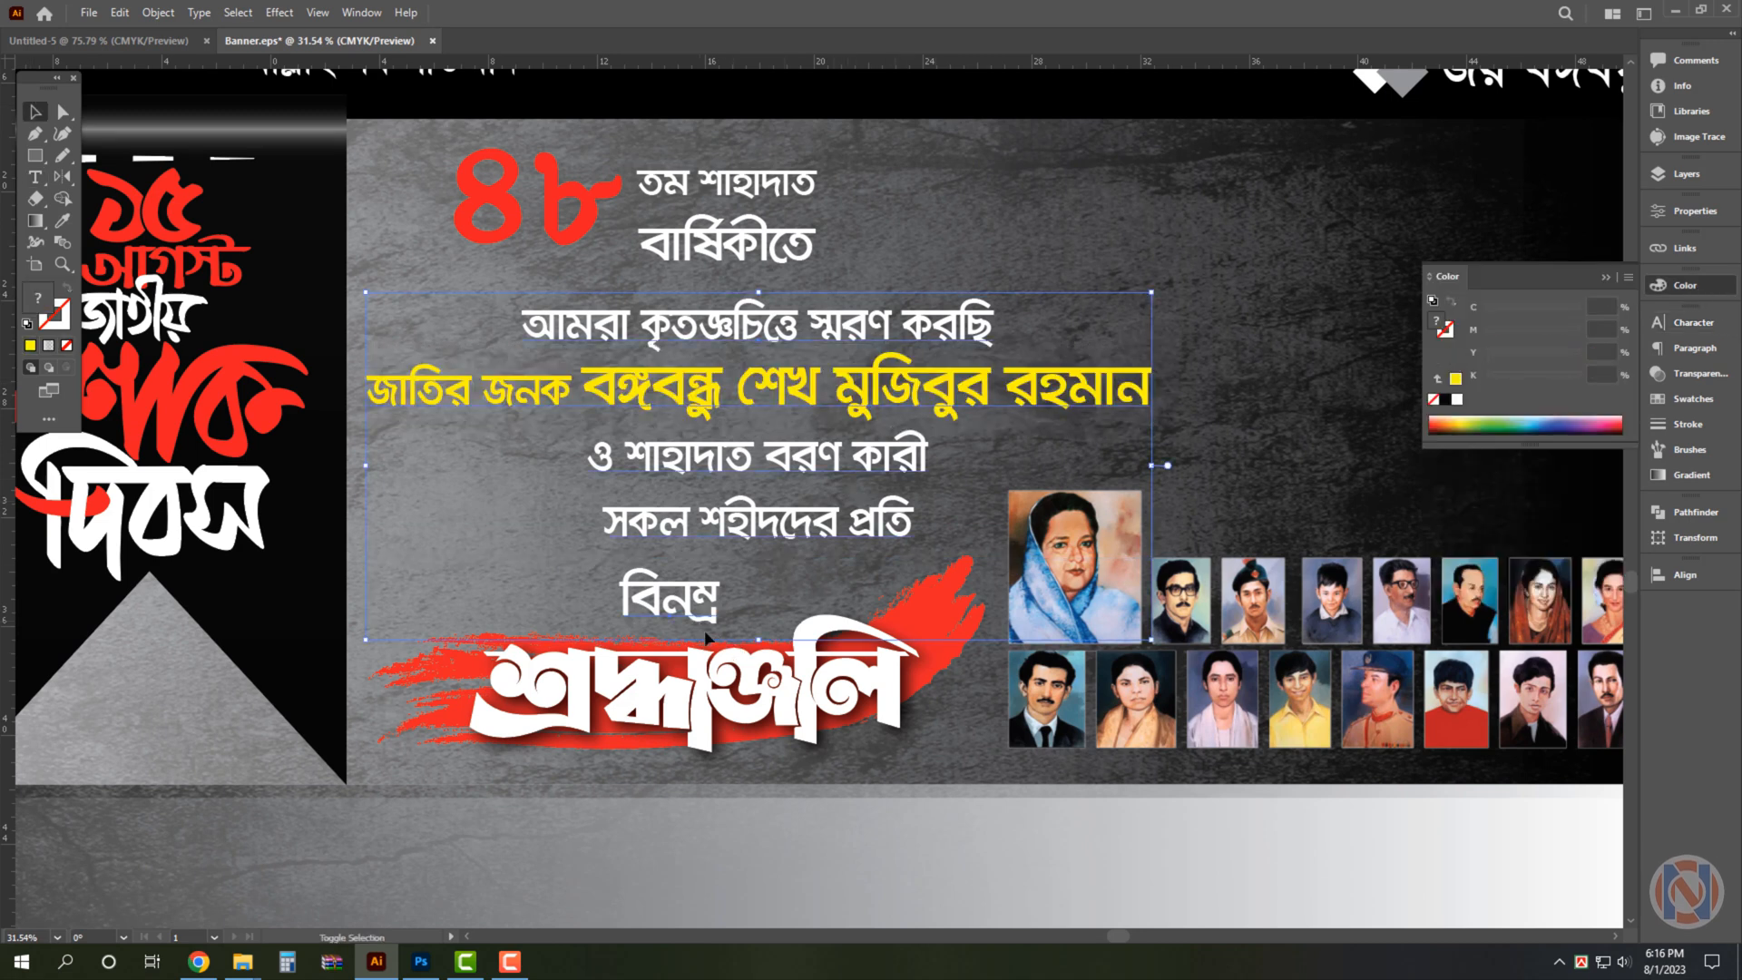
# Fill the heading text তম শাহাদাত বার্ষিকীতে beside ৪৮ with 100% yellow.
pyautogui.keyDown('shift'); pyautogui.click(765, 234); pyautogui.keyUp('shift')
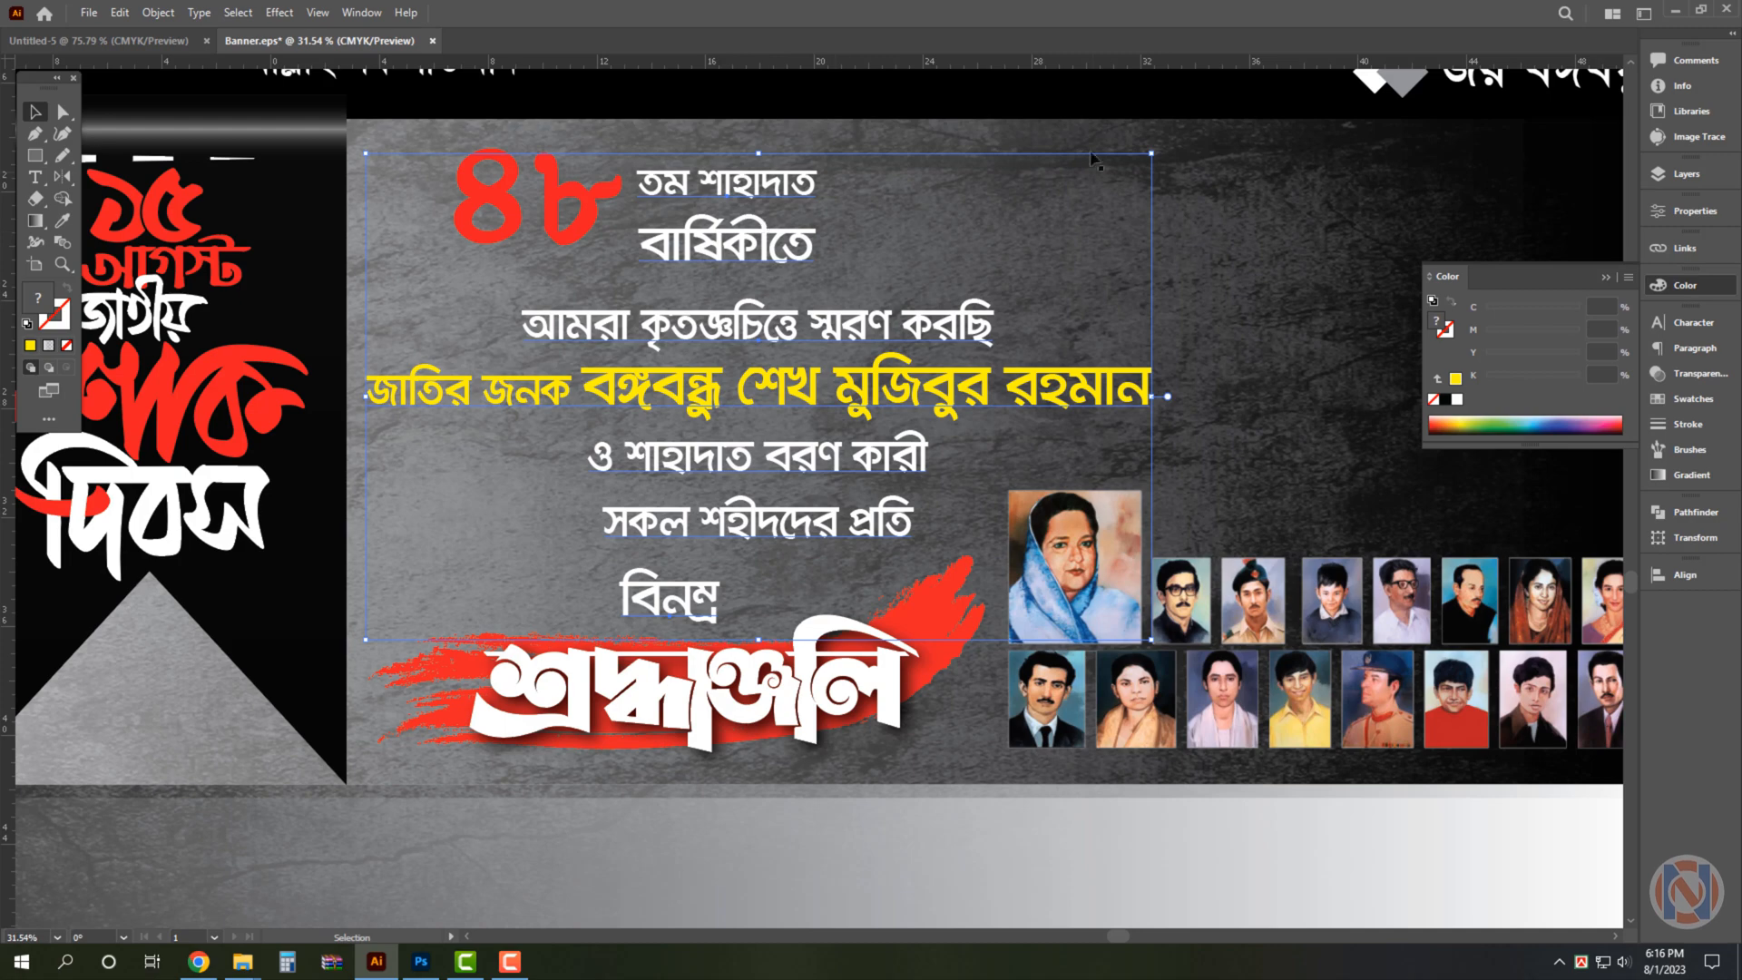
pyautogui.scroll(3, 1095, 162)
pyautogui.click(760, 365)
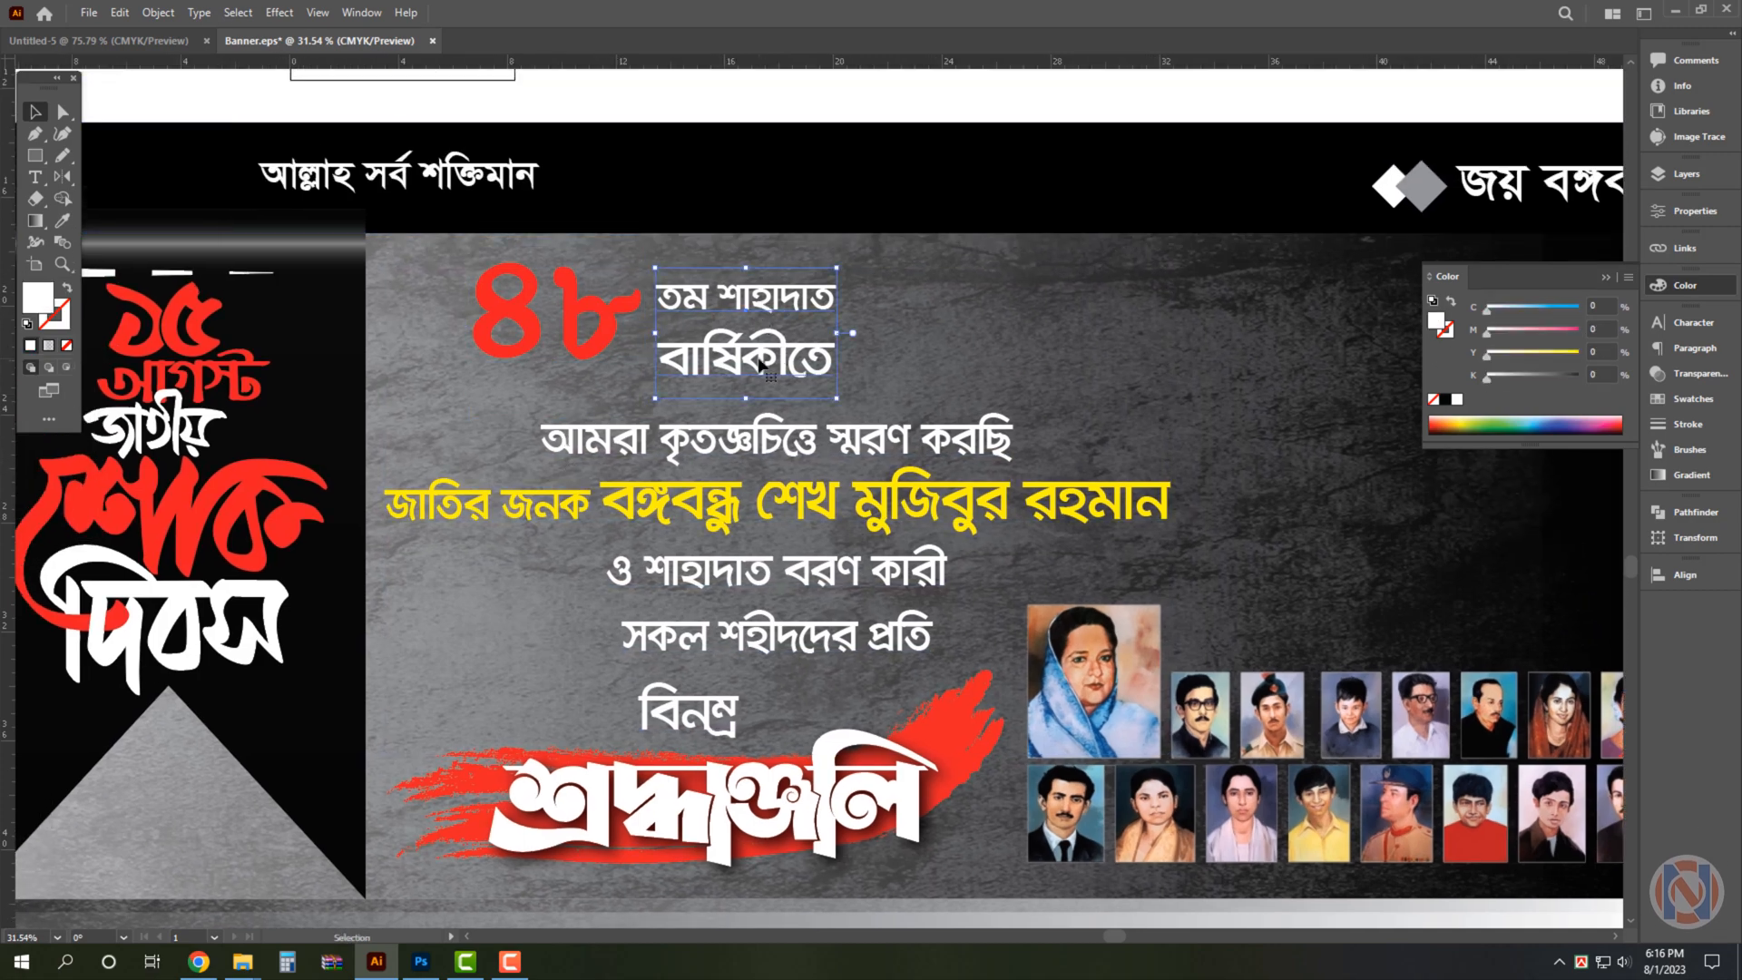
pyautogui.moveTo(784, 337); pyautogui.dragTo(846, 395)
pyautogui.click(1570, 358)
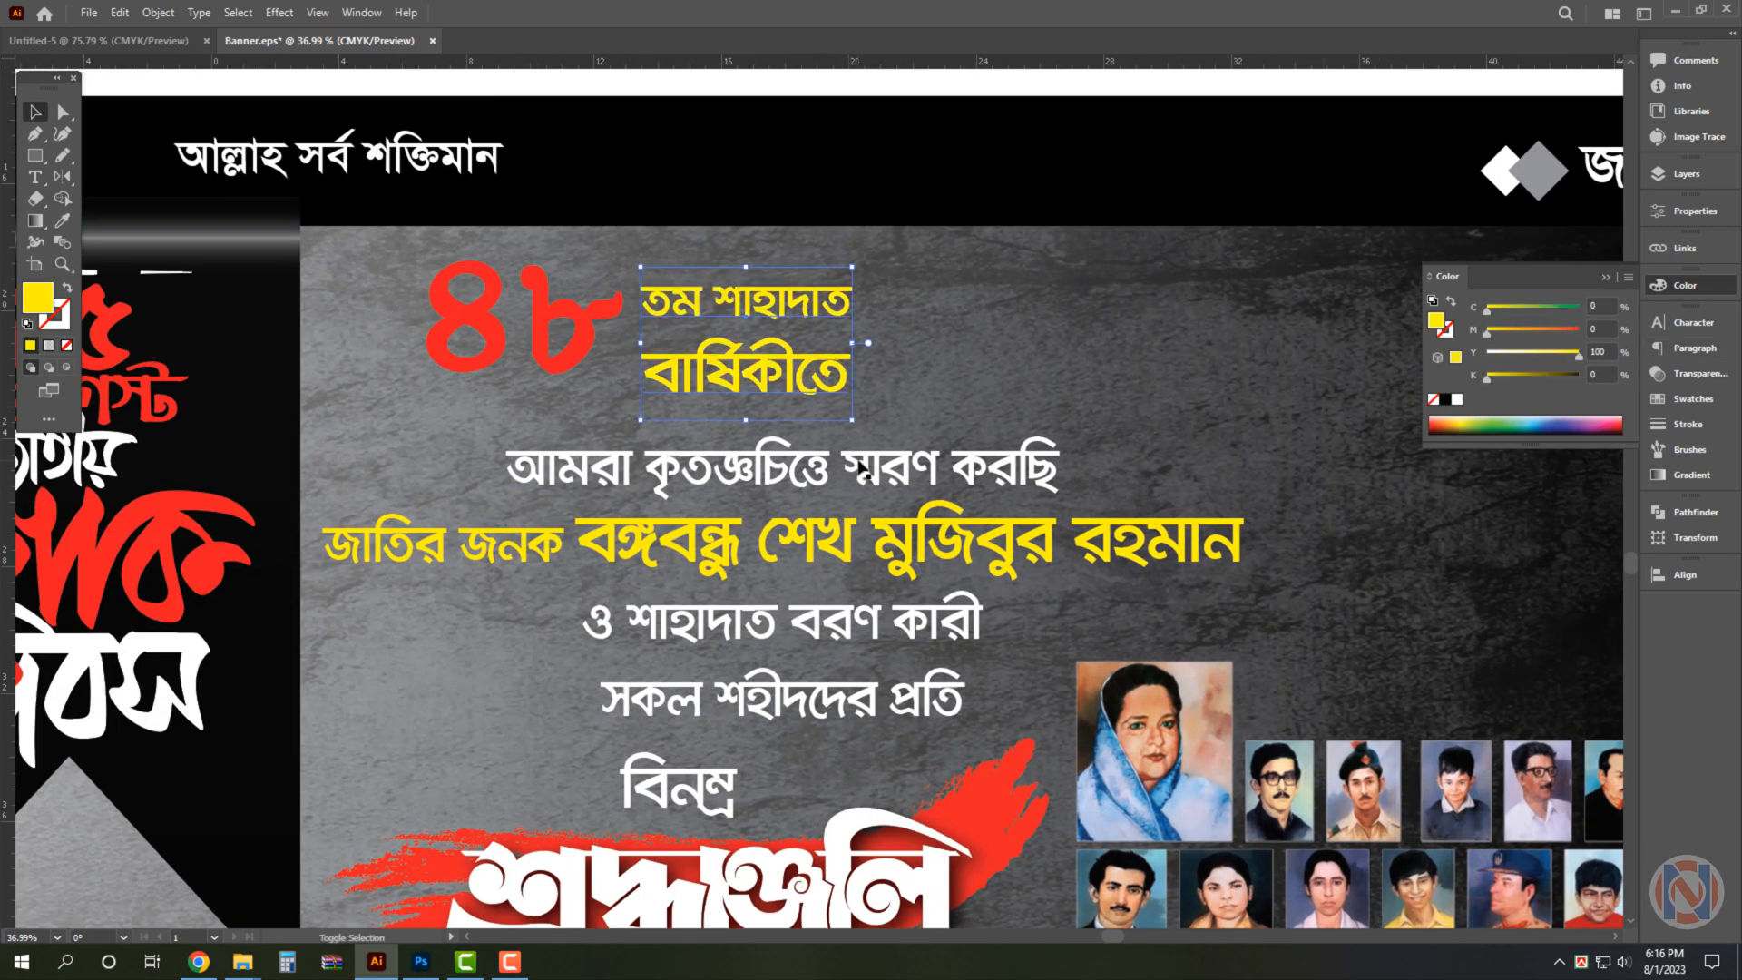
# Give the heading text, tribute block and বিনম্র a 16 pt black outline behind an unstroked copy pasted in front.
pyautogui.keyDown('shift'); pyautogui.click(851, 466); pyautogui.keyUp('shift')
pyautogui.hotkey('ctrl', 'c')
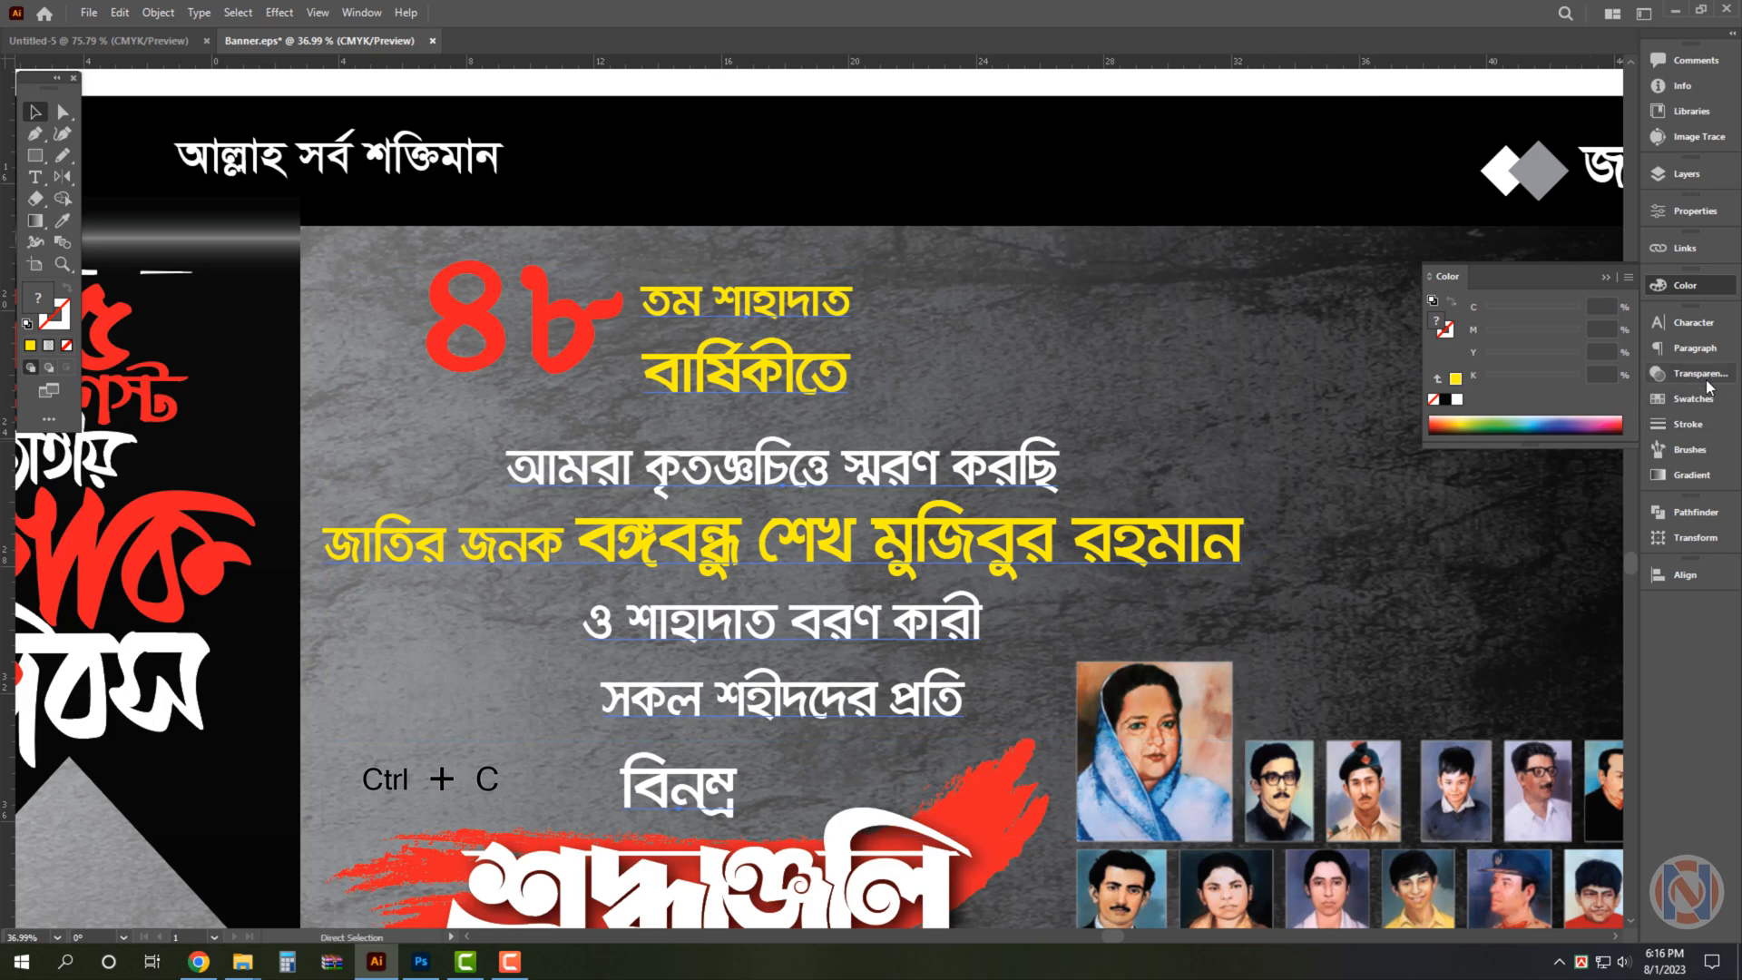
pyautogui.click(1685, 425)
pyautogui.click(1538, 341)
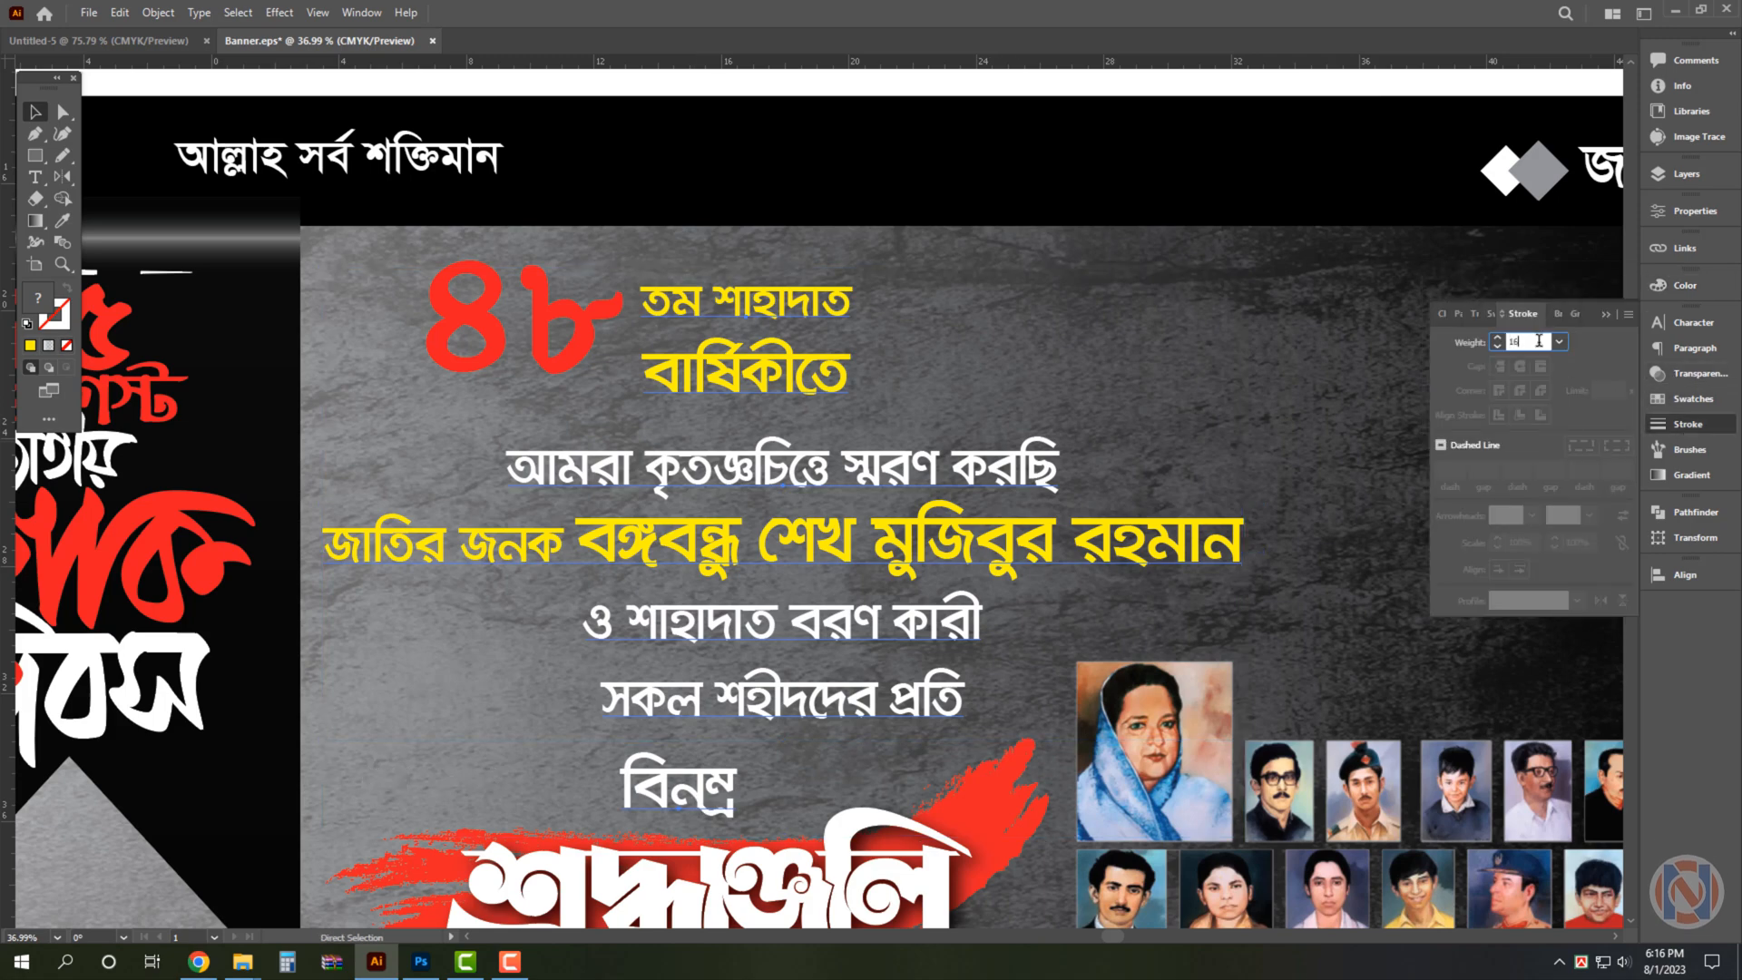
pyautogui.press('Return')
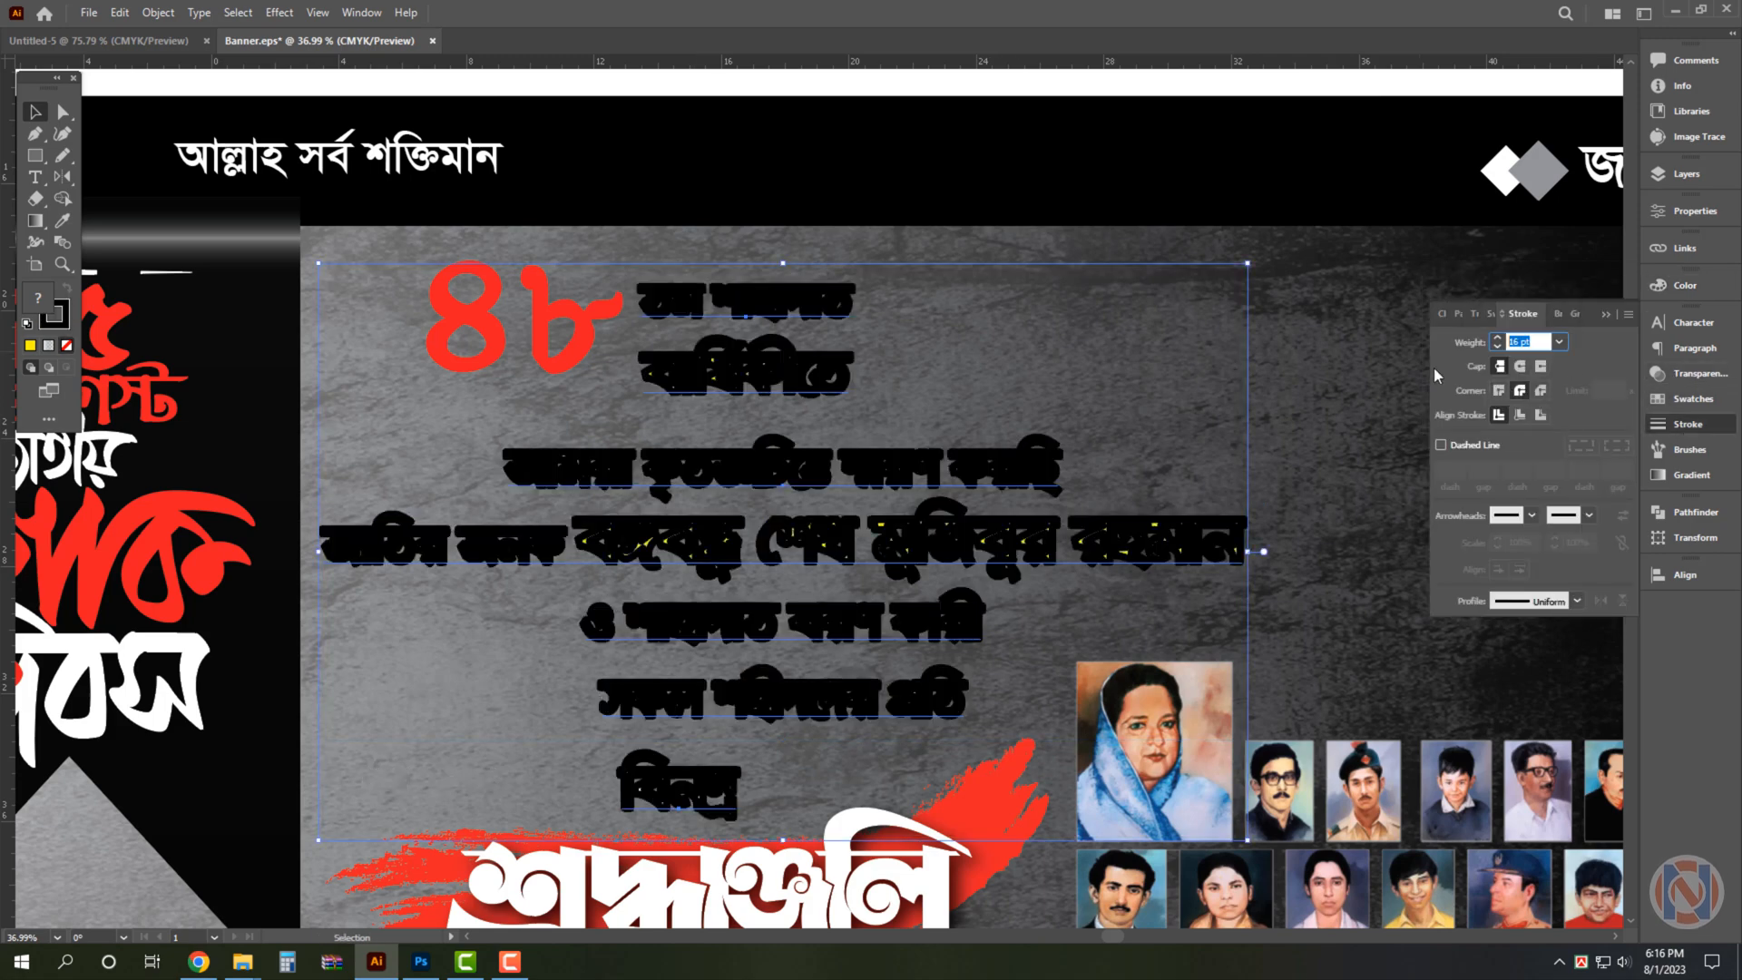
pyautogui.hotkey('ctrl', 'f')
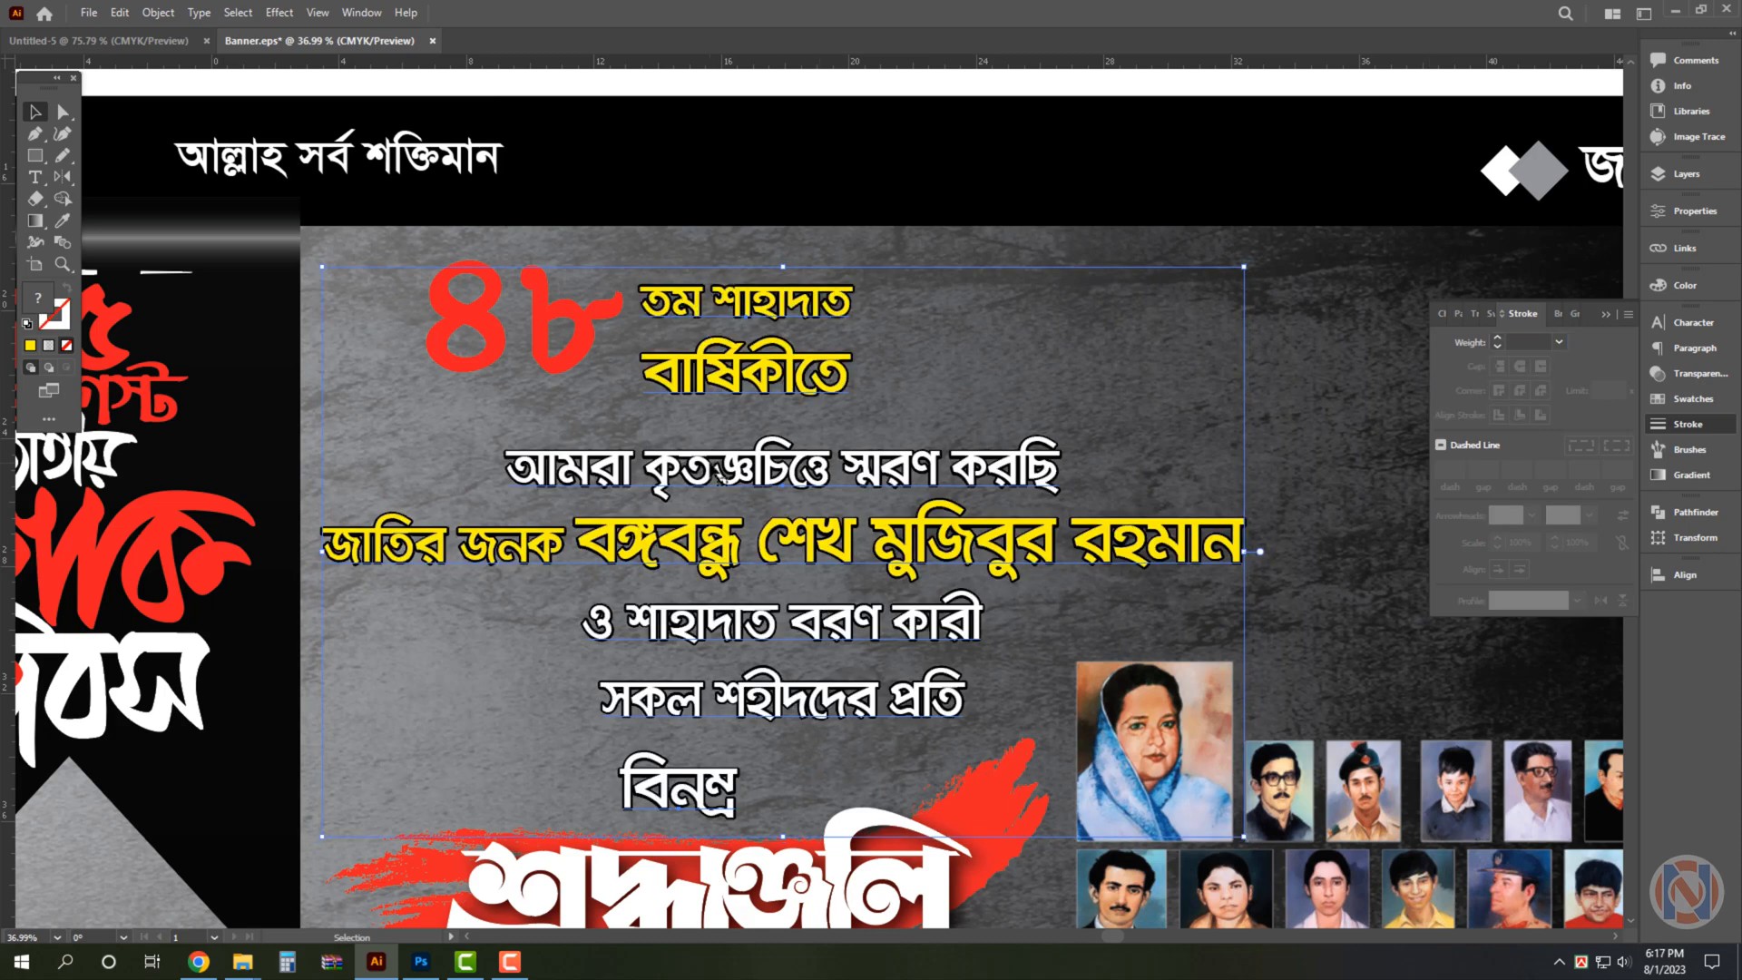
# Add a 22 pt stroke to the red ৪৮ numeral.
pyautogui.click(500, 321)
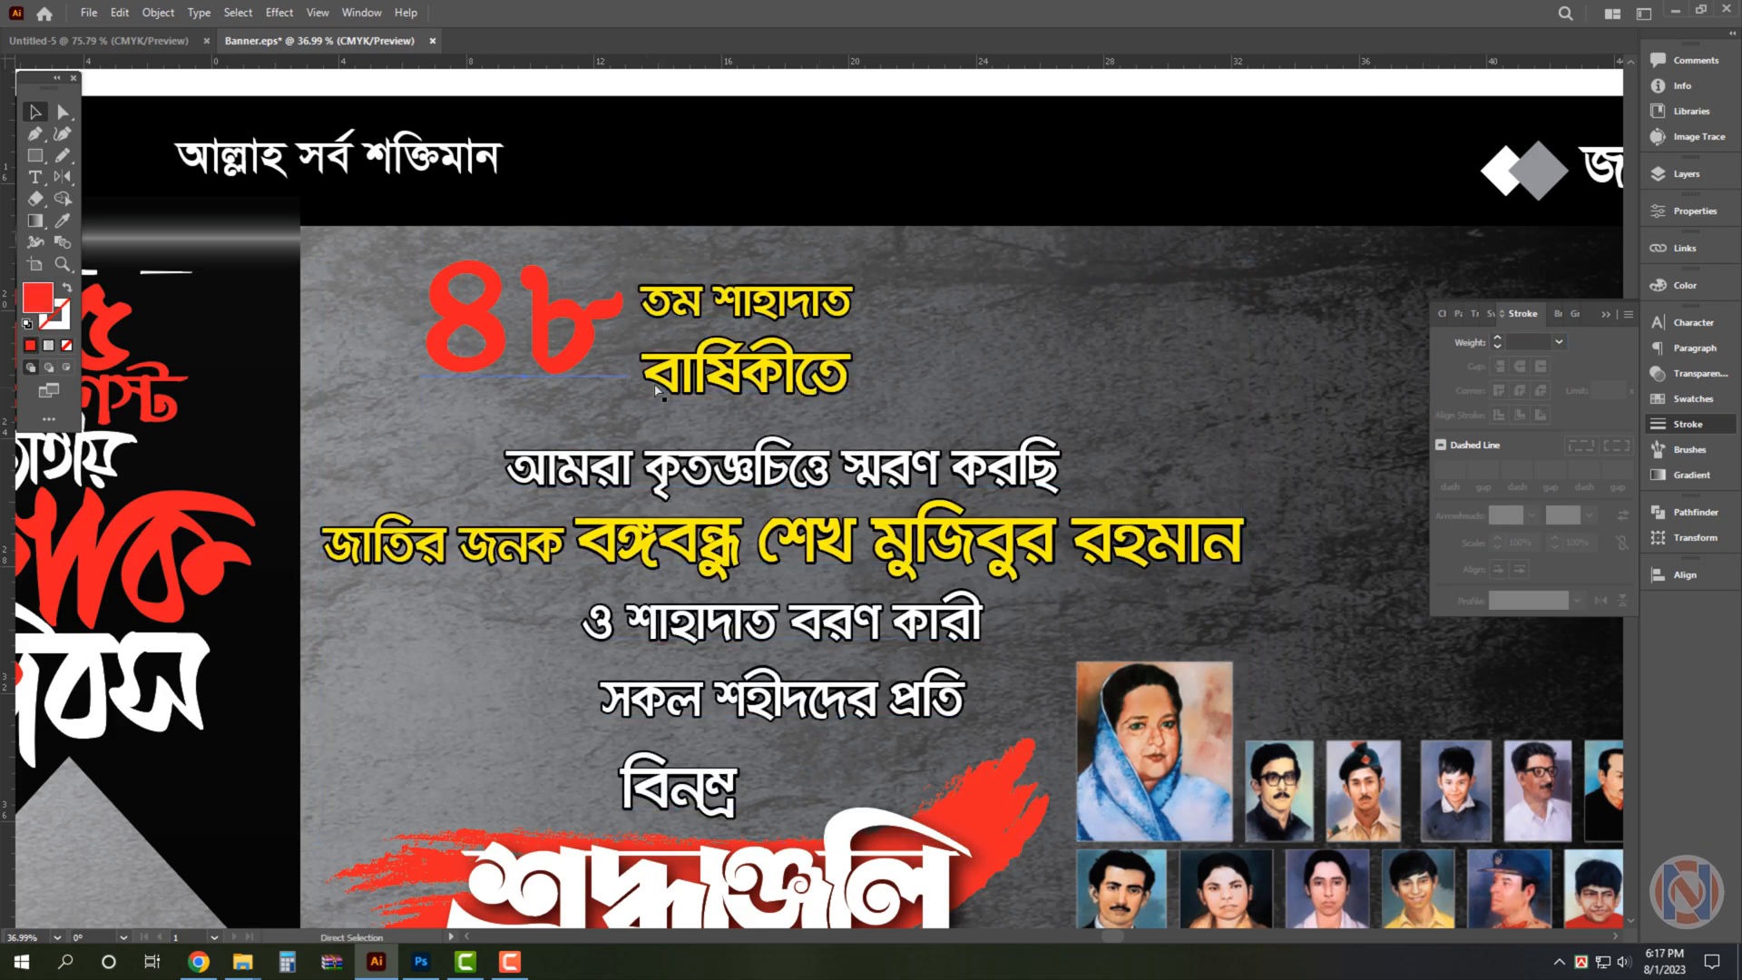
pyautogui.click(1524, 342)
pyautogui.write('22')
pyautogui.press('Return')
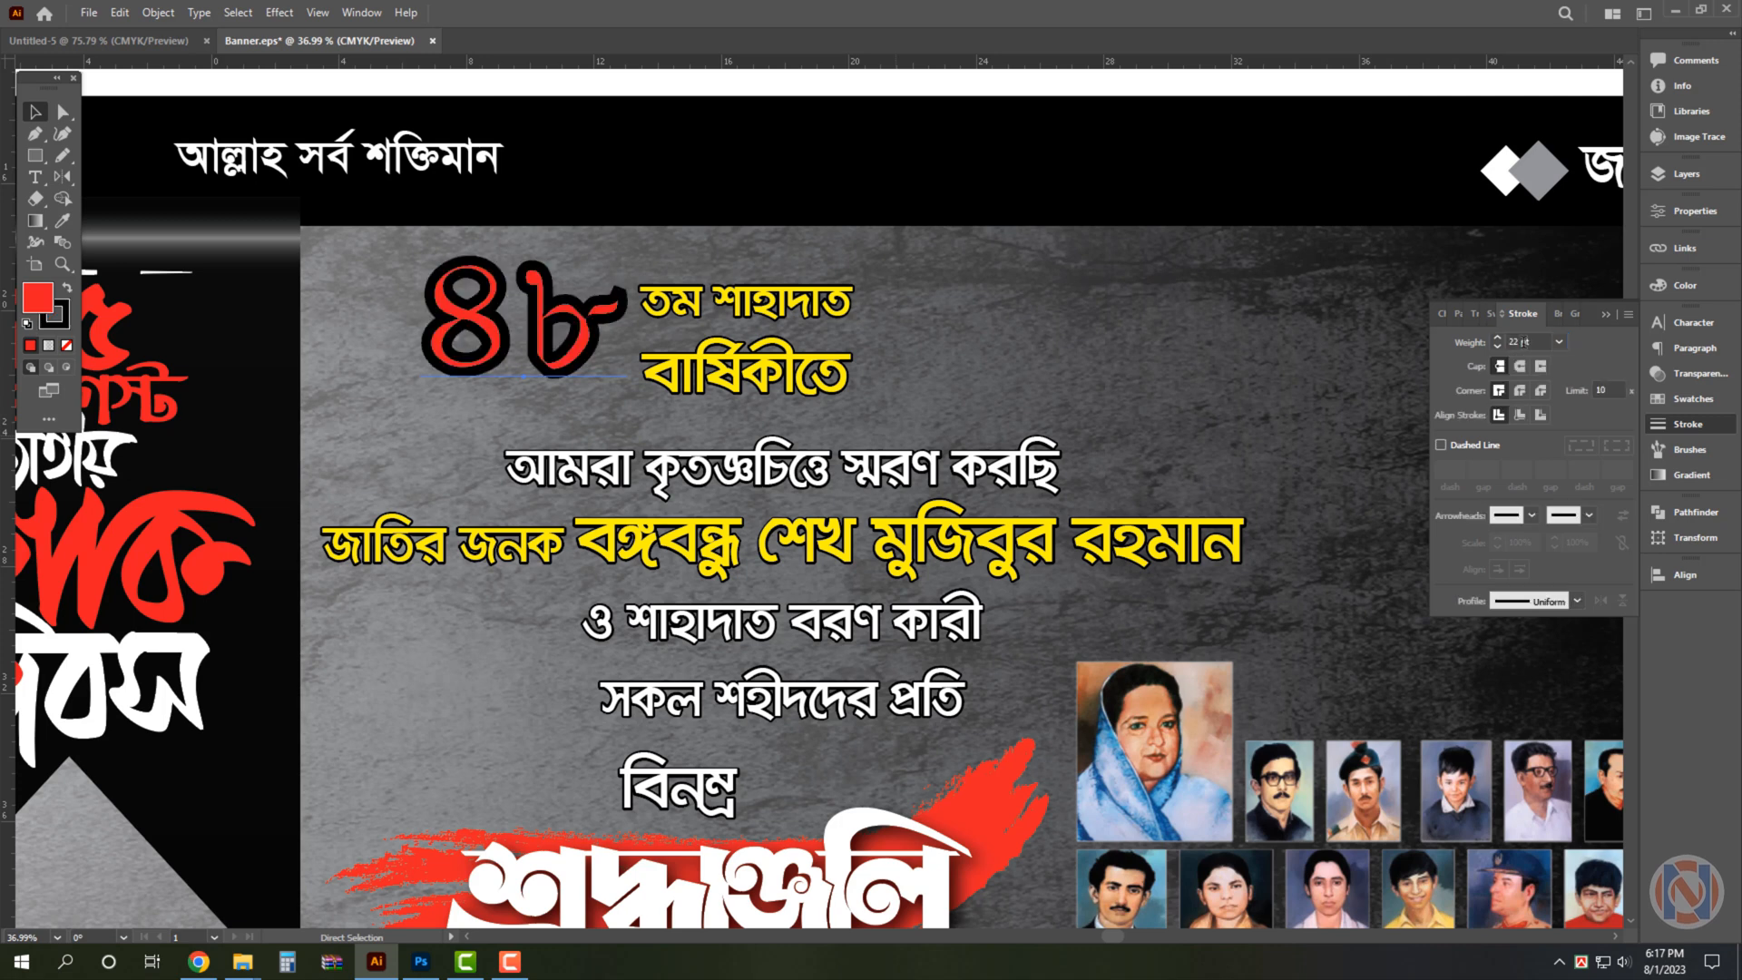
# Change the ৪৮ numeral's outline to white and keep an unstroked red copy in front of it.
pyautogui.click(1681, 289)
pyautogui.click(1447, 336)
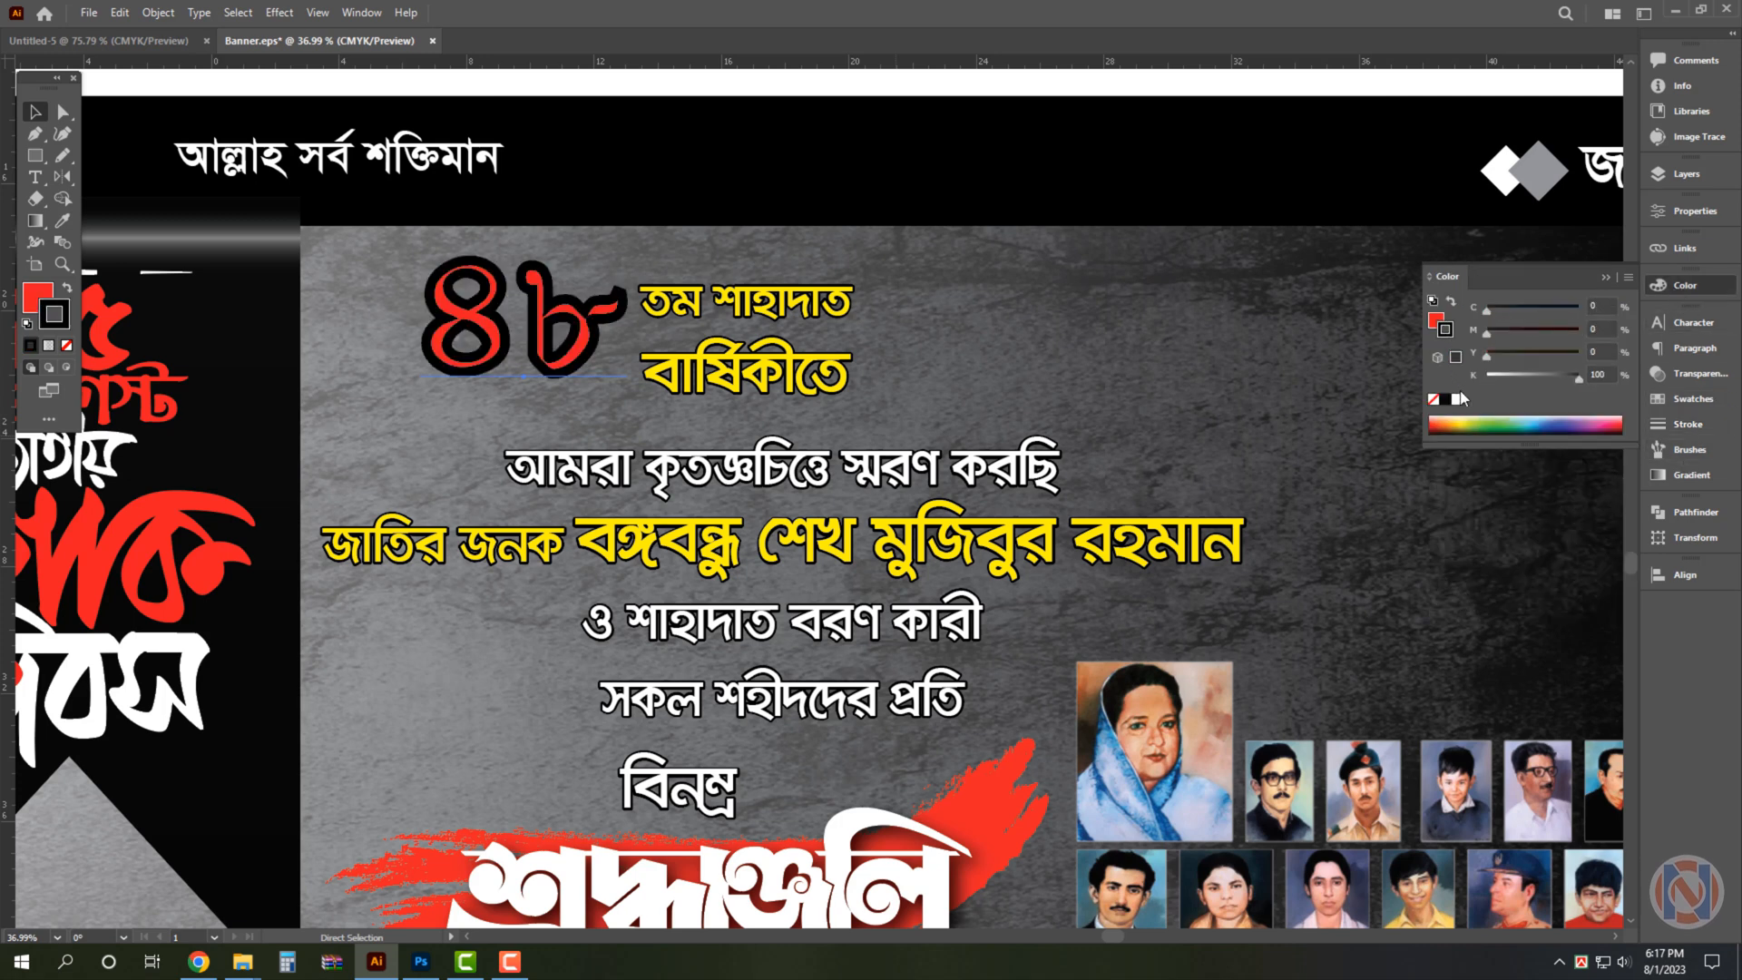
pyautogui.click(1433, 399)
pyautogui.hotkey('ctrl', 'space')
pyautogui.click(1444, 399)
pyautogui.click(1456, 400)
pyautogui.click(1433, 399)
pyautogui.hotkey('ctrl', 'space')
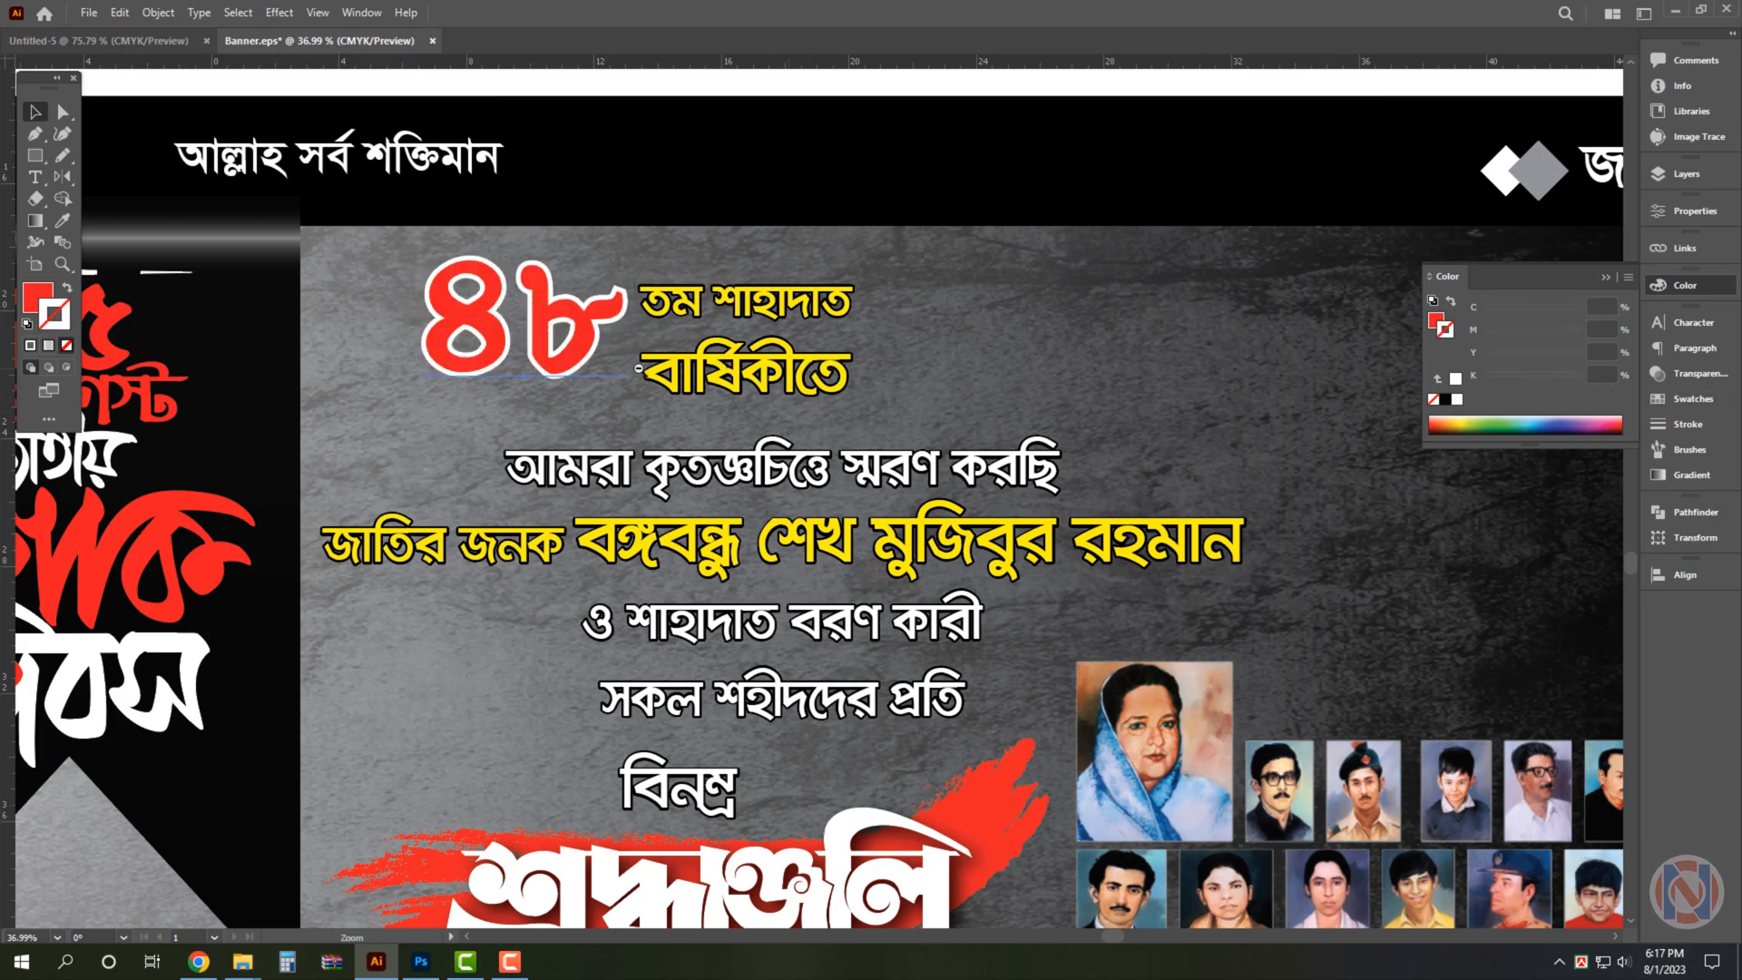
# Try a different blend mode on the photo collage.
pyautogui.moveTo(809, 363); pyautogui.dragTo(527, 367)
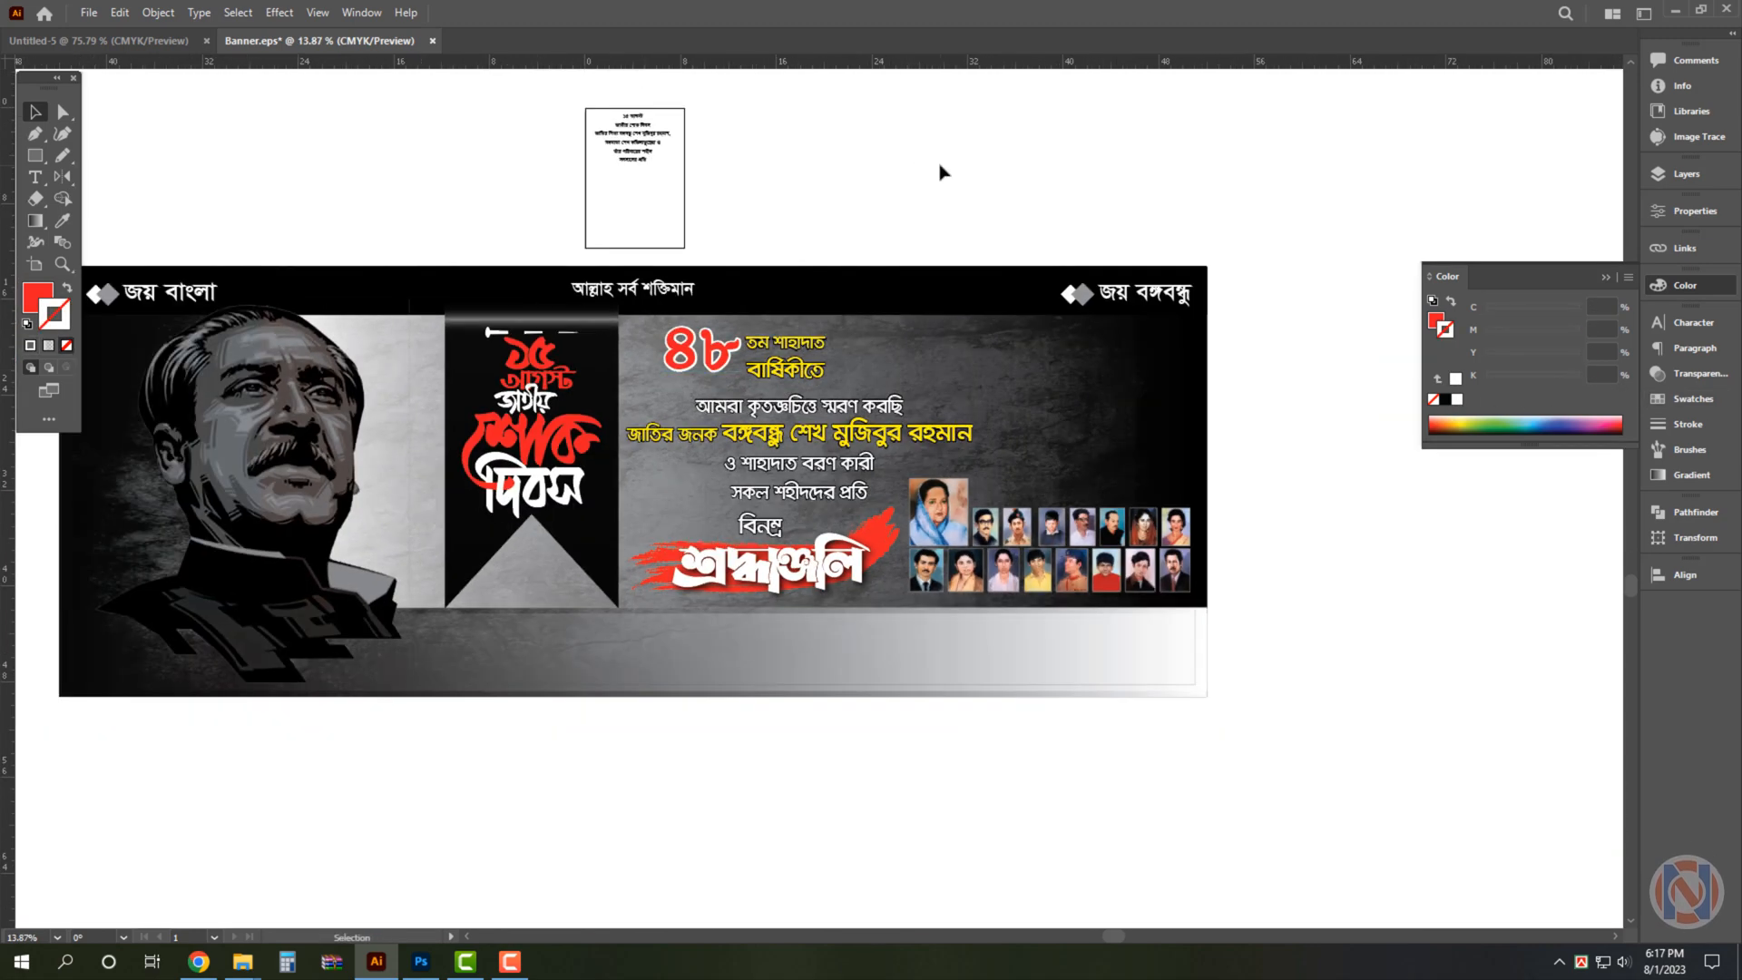
pyautogui.moveTo(1055, 201); pyautogui.dragTo(1003, 200)
pyautogui.moveTo(1139, 460); pyautogui.dragTo(1397, 590)
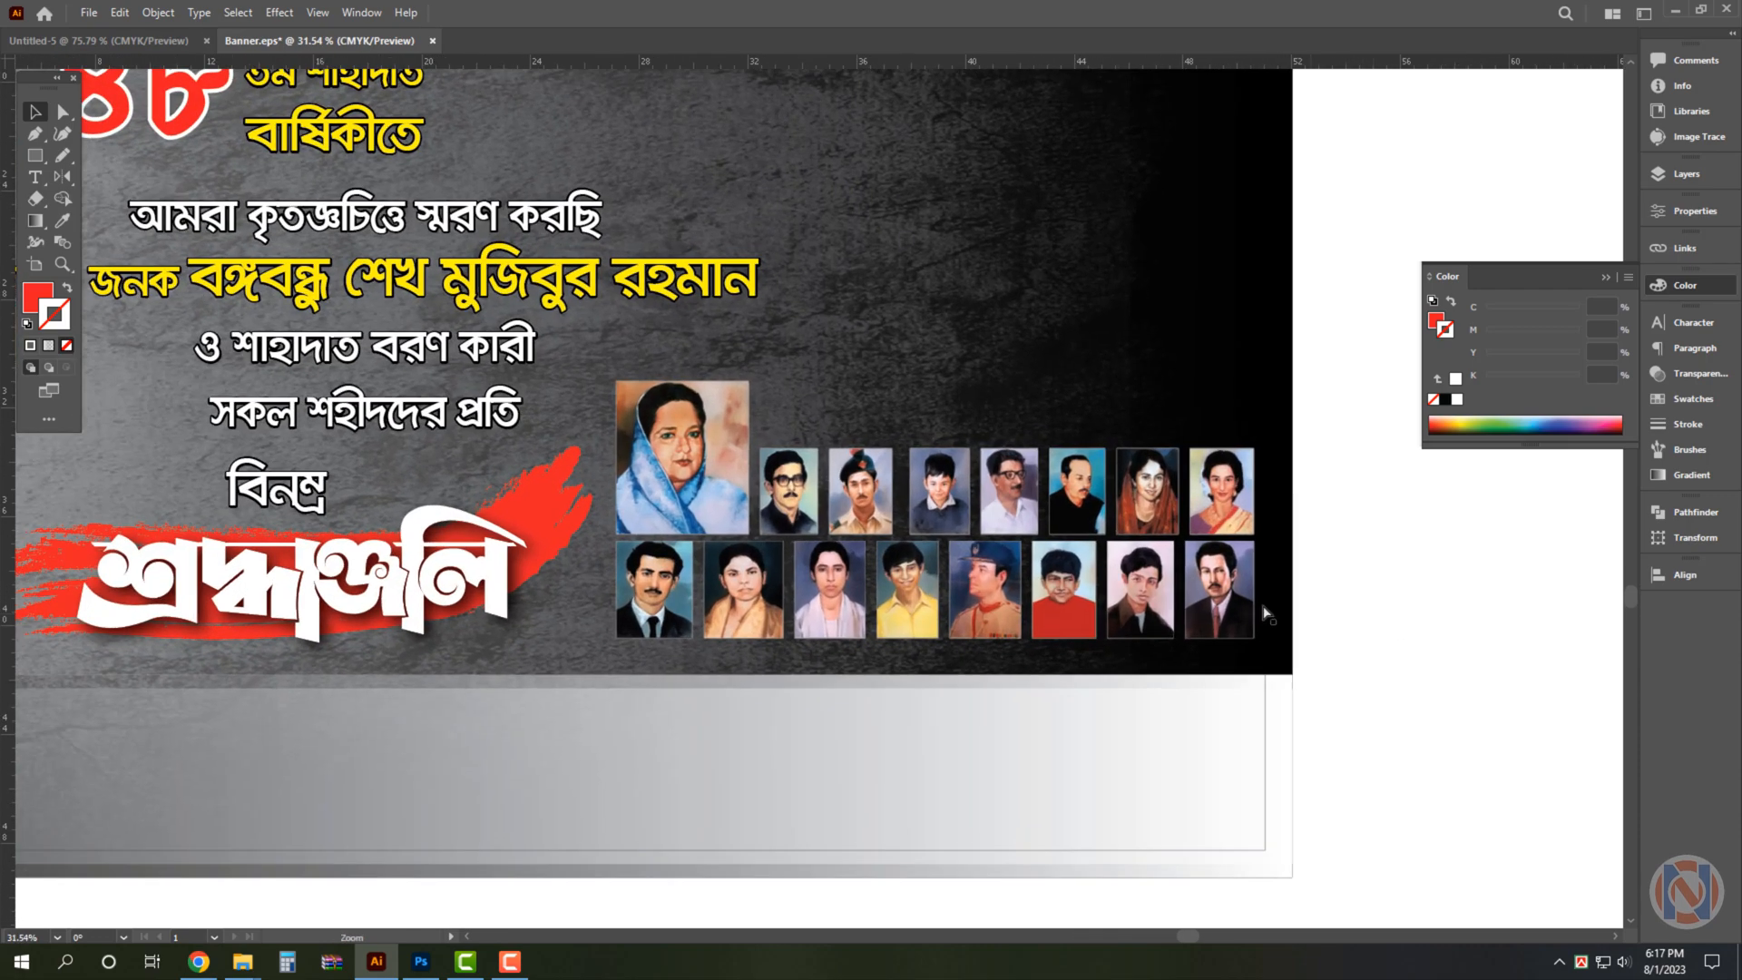
pyautogui.click(1142, 508)
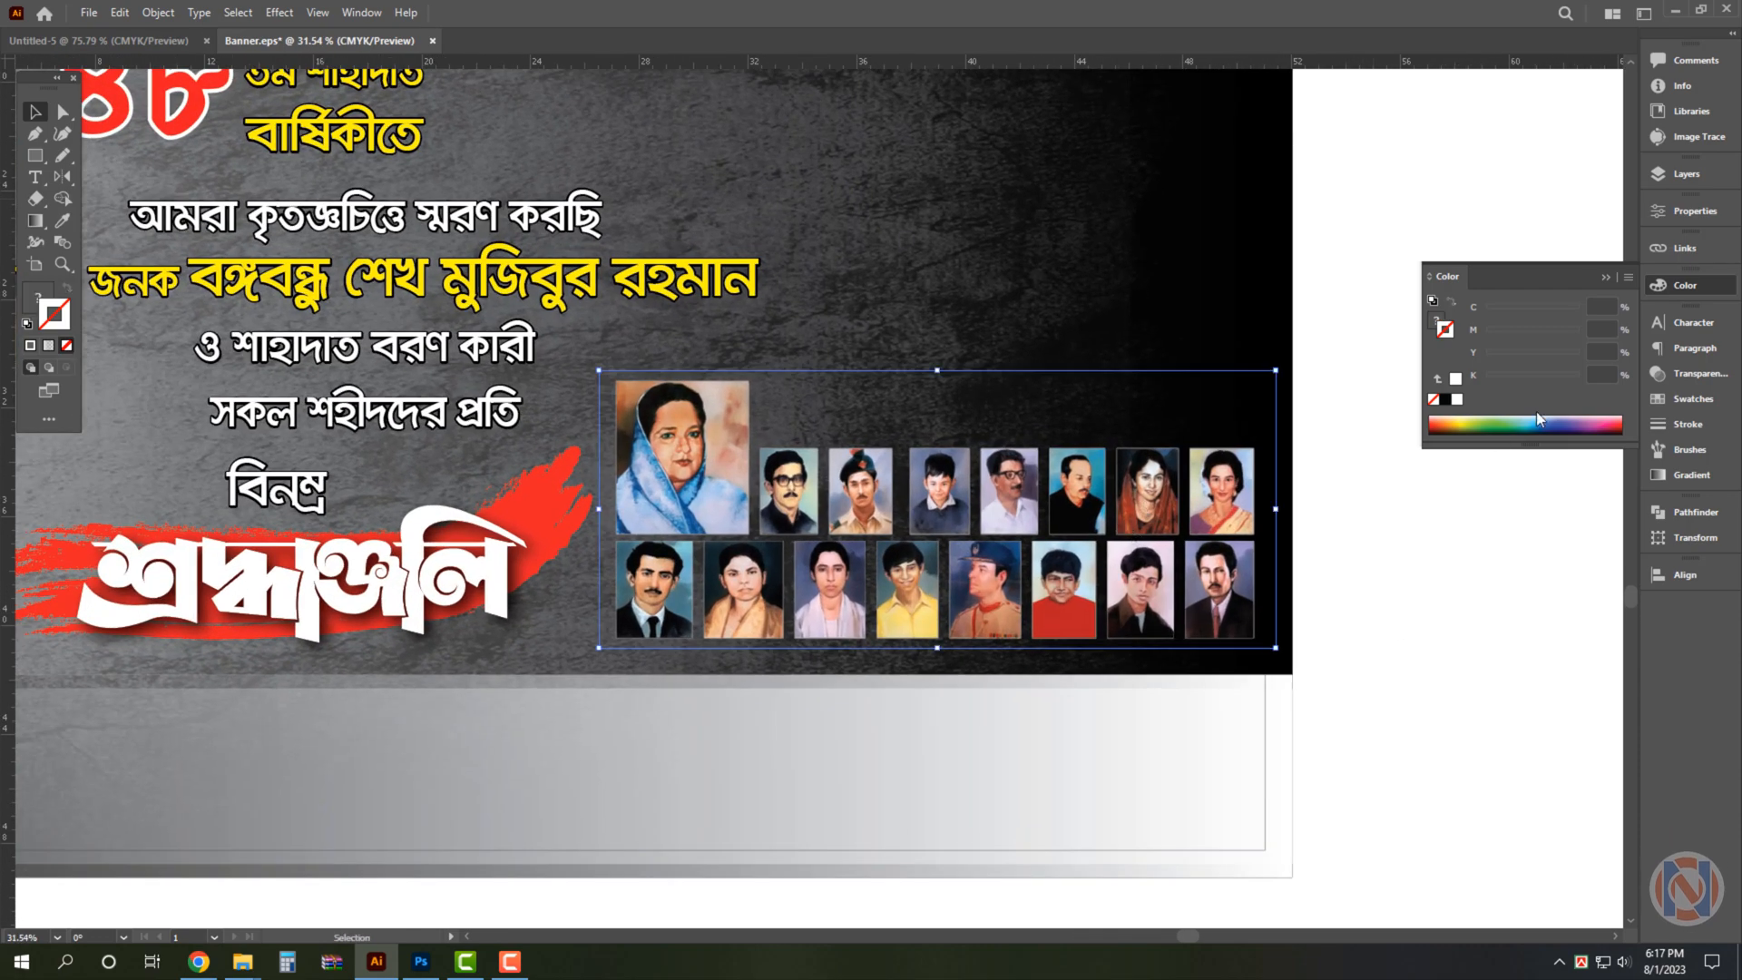
pyautogui.click(1699, 374)
pyautogui.click(1509, 342)
pyautogui.click(1466, 677)
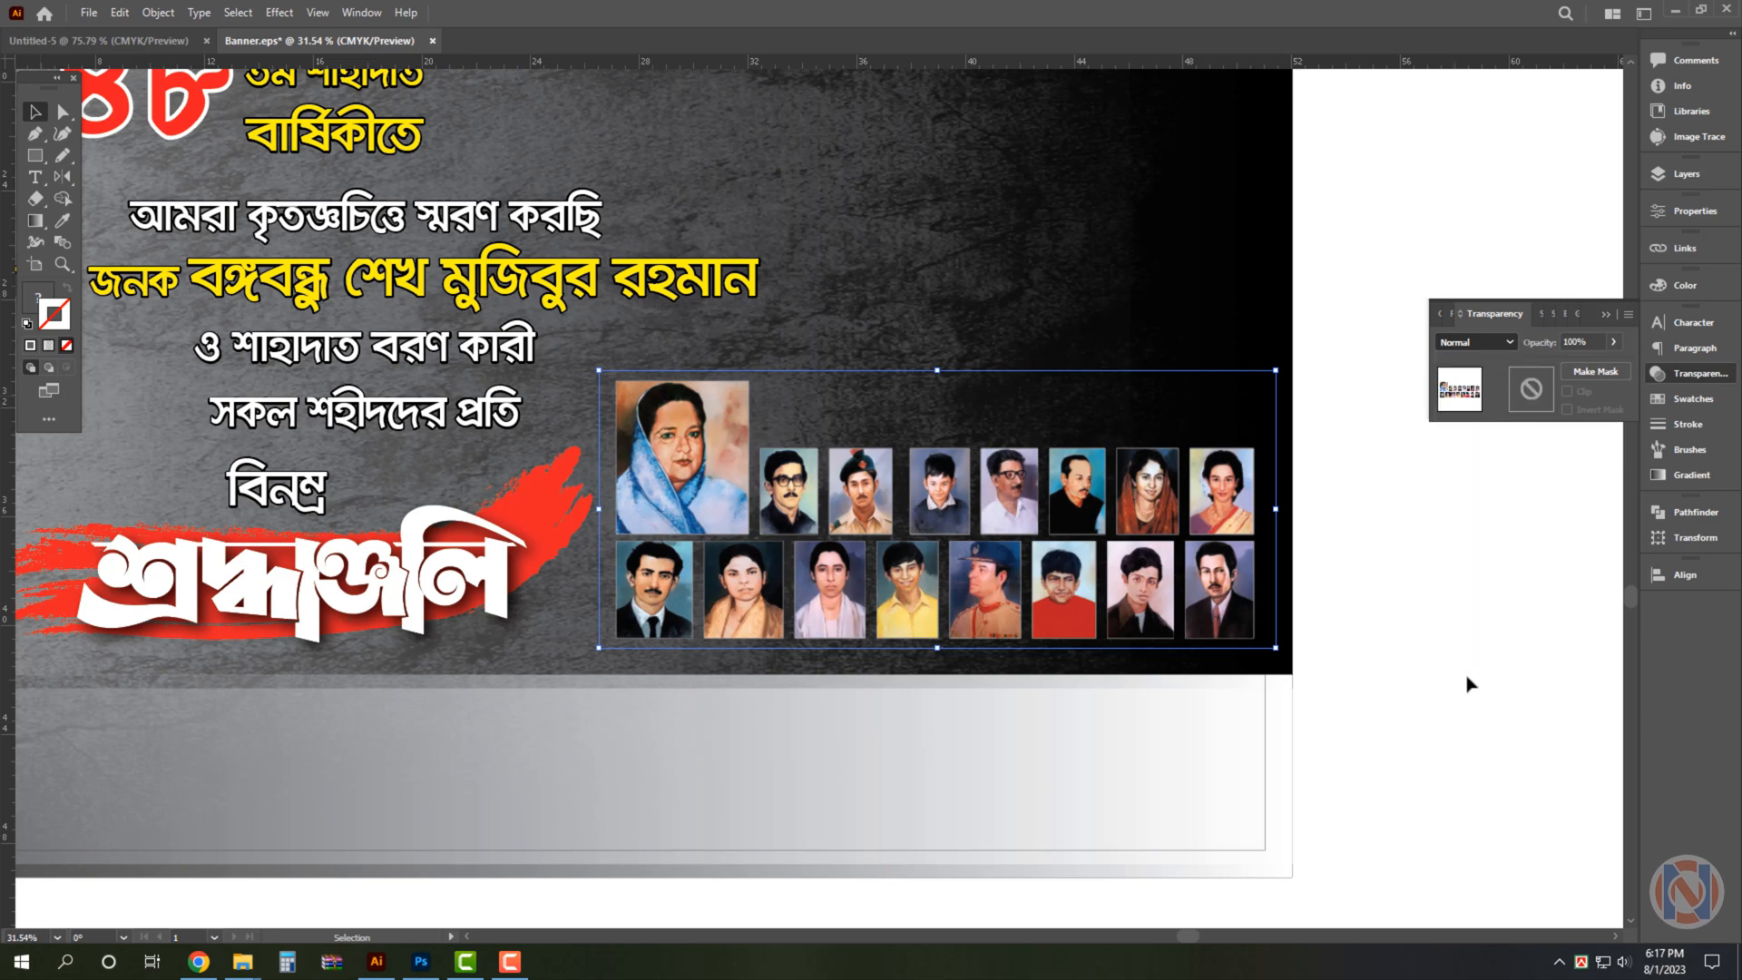
pyautogui.click(1442, 195)
pyautogui.moveTo(1400, 189); pyautogui.dragTo(1240, 233)
pyautogui.hotkey('ctrl', 'z')
pyautogui.moveTo(1058, 602); pyautogui.dragTo(1023, 606)
pyautogui.moveTo(1023, 609); pyautogui.dragTo(1031, 667)
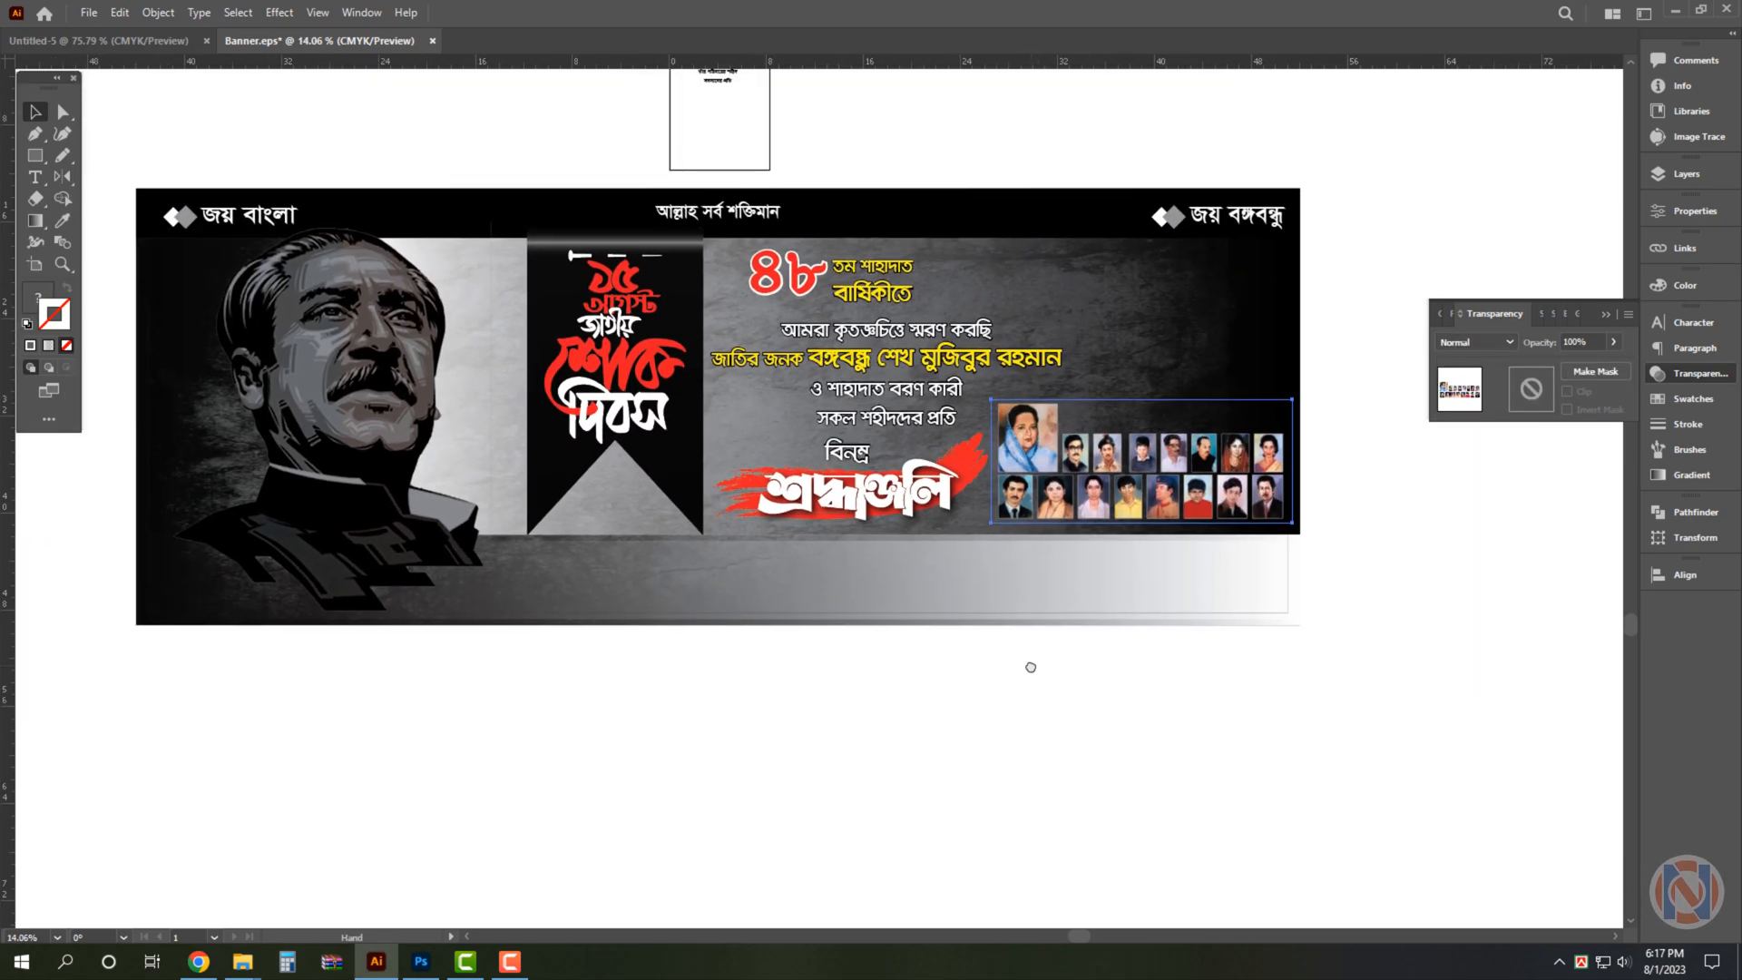
# Open image 4 from the 15 August Poster Design folder in Illustrator, converting its layers to objects.
pyautogui.click(432, 836)
pyautogui.click(242, 961)
pyautogui.click(222, 878)
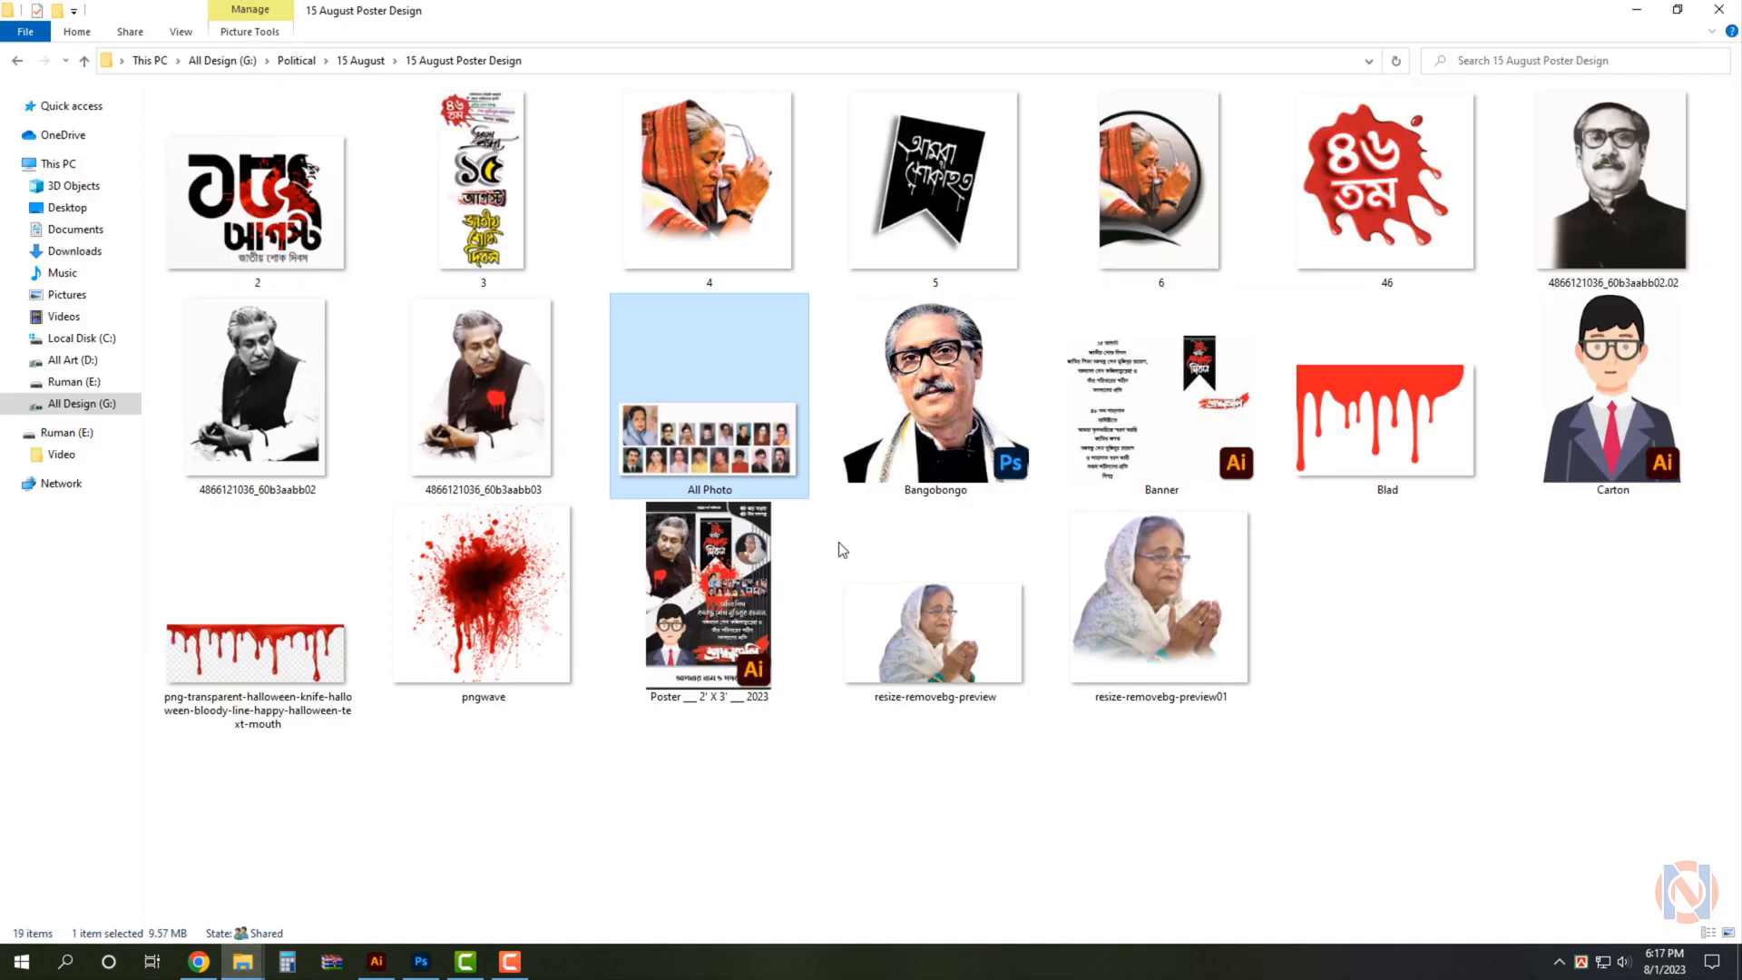
pyautogui.click(776, 213)
pyautogui.rightClick(731, 188)
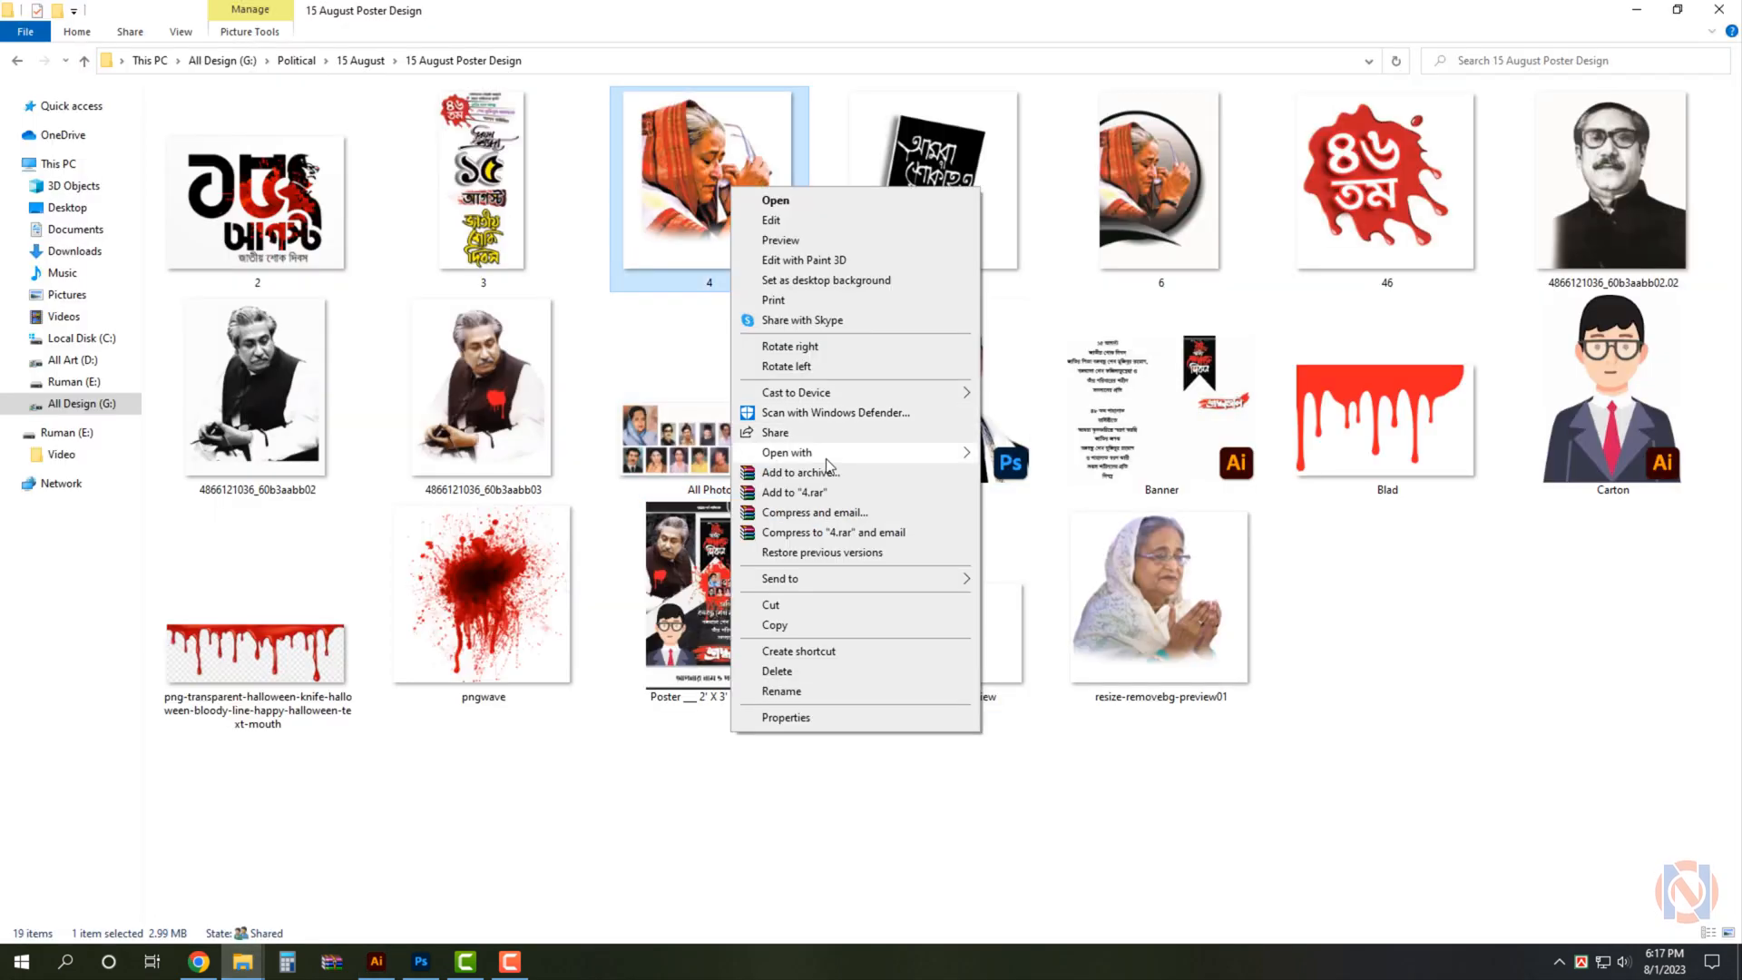
pyautogui.moveTo(831, 458)
pyautogui.click(1059, 455)
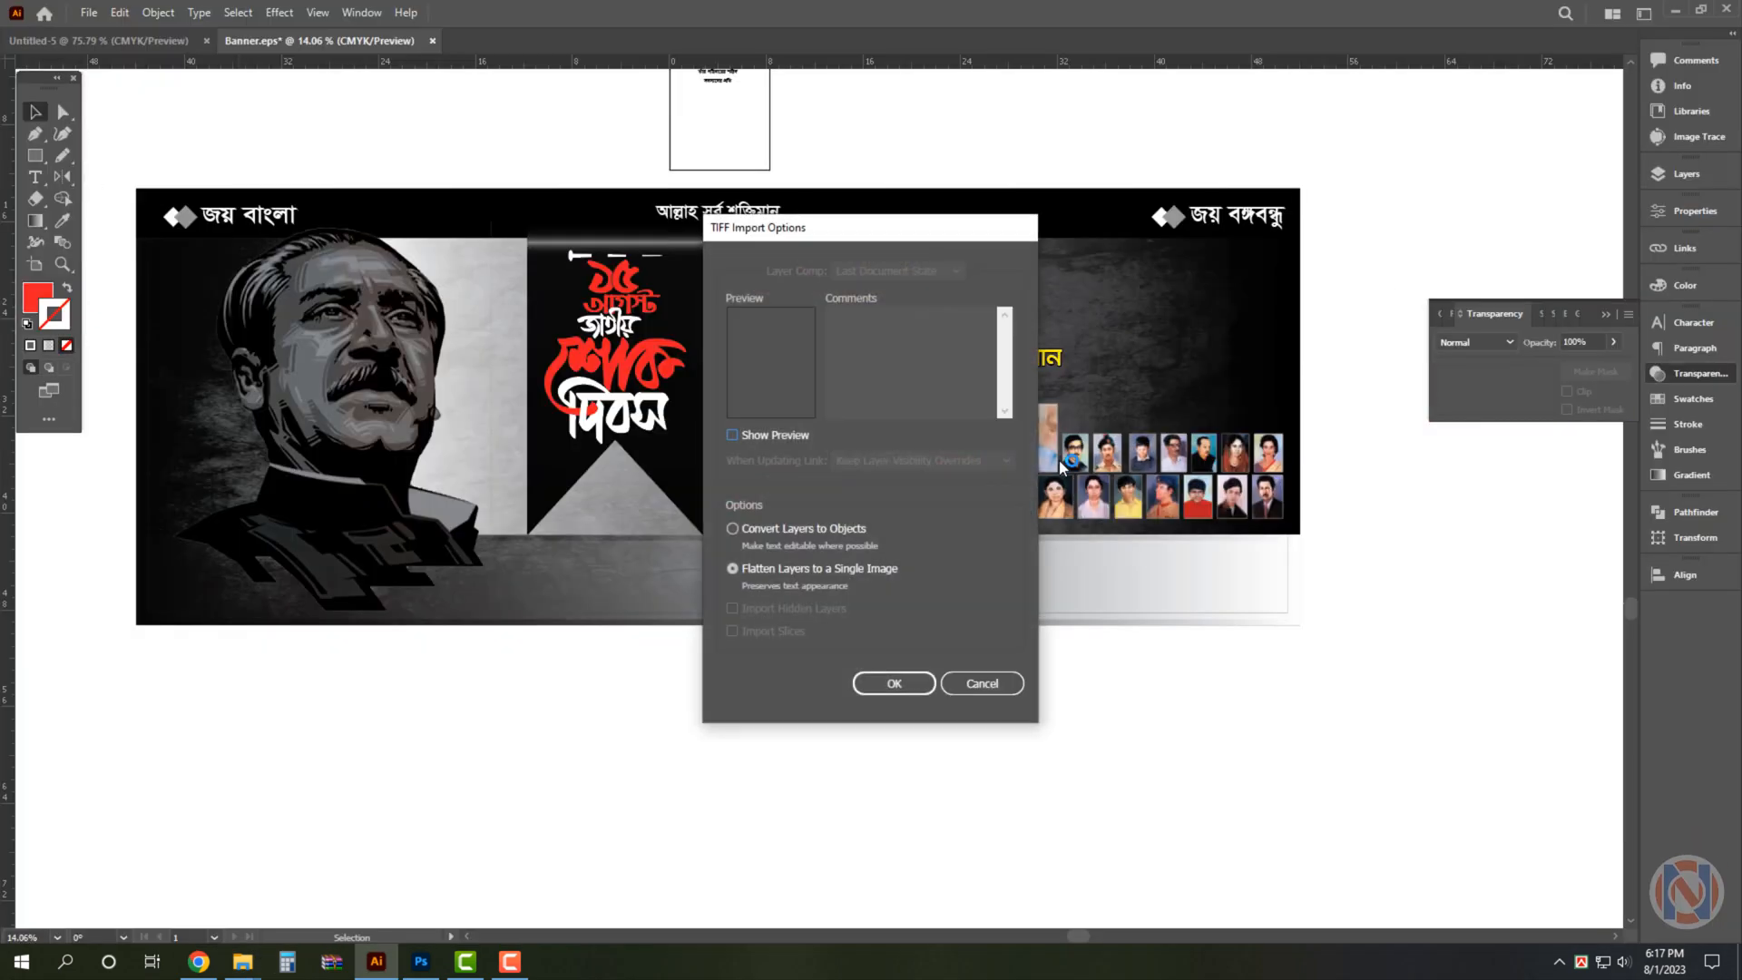
pyautogui.click(835, 532)
pyautogui.click(902, 688)
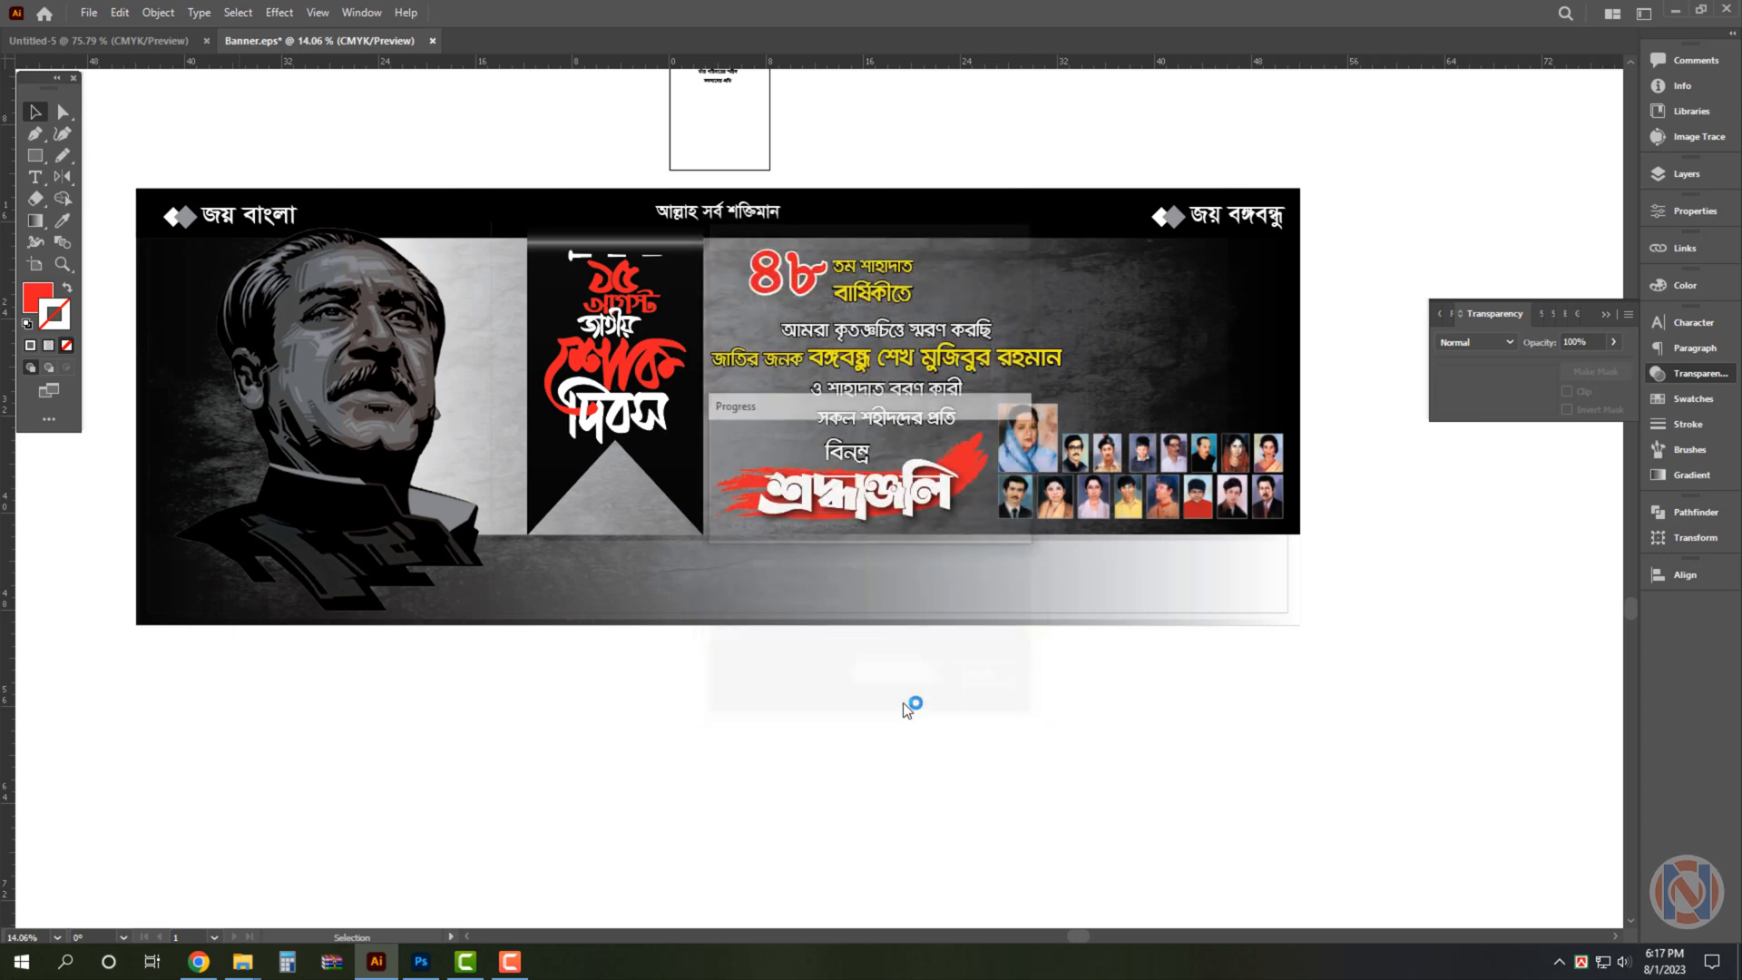
# Cut the woman's photo from 4.tif, close that file without saving, and paste it above the photo collage in the banner.
pyautogui.click(910, 660)
pyautogui.hotkey('ctrl', 'x')
pyautogui.hotkey('ctrl', 'w')
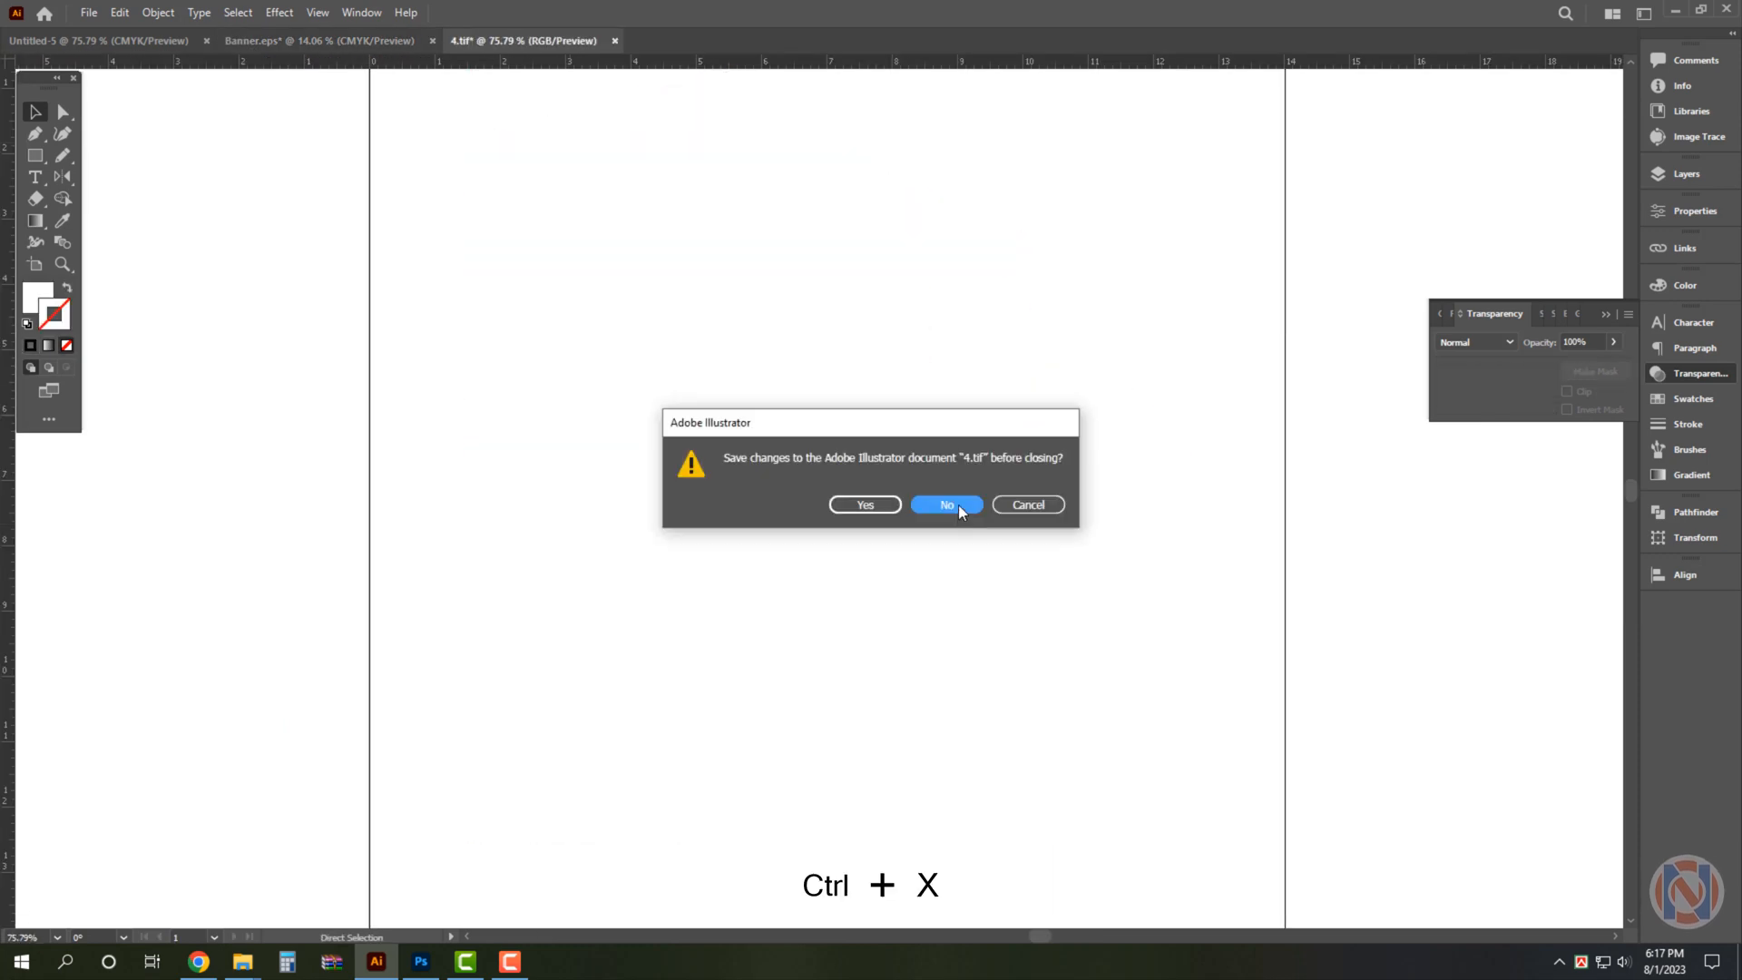
pyautogui.click(952, 504)
pyautogui.hotkey('ctrl', 'v')
pyautogui.moveTo(878, 486); pyautogui.dragTo(1248, 330)
# Mirror the pasted photo of the woman horizontally with the Reflect tool.
pyautogui.moveTo(1261, 255); pyautogui.dragTo(1435, 467)
pyautogui.press('o')
pyautogui.press('Return')
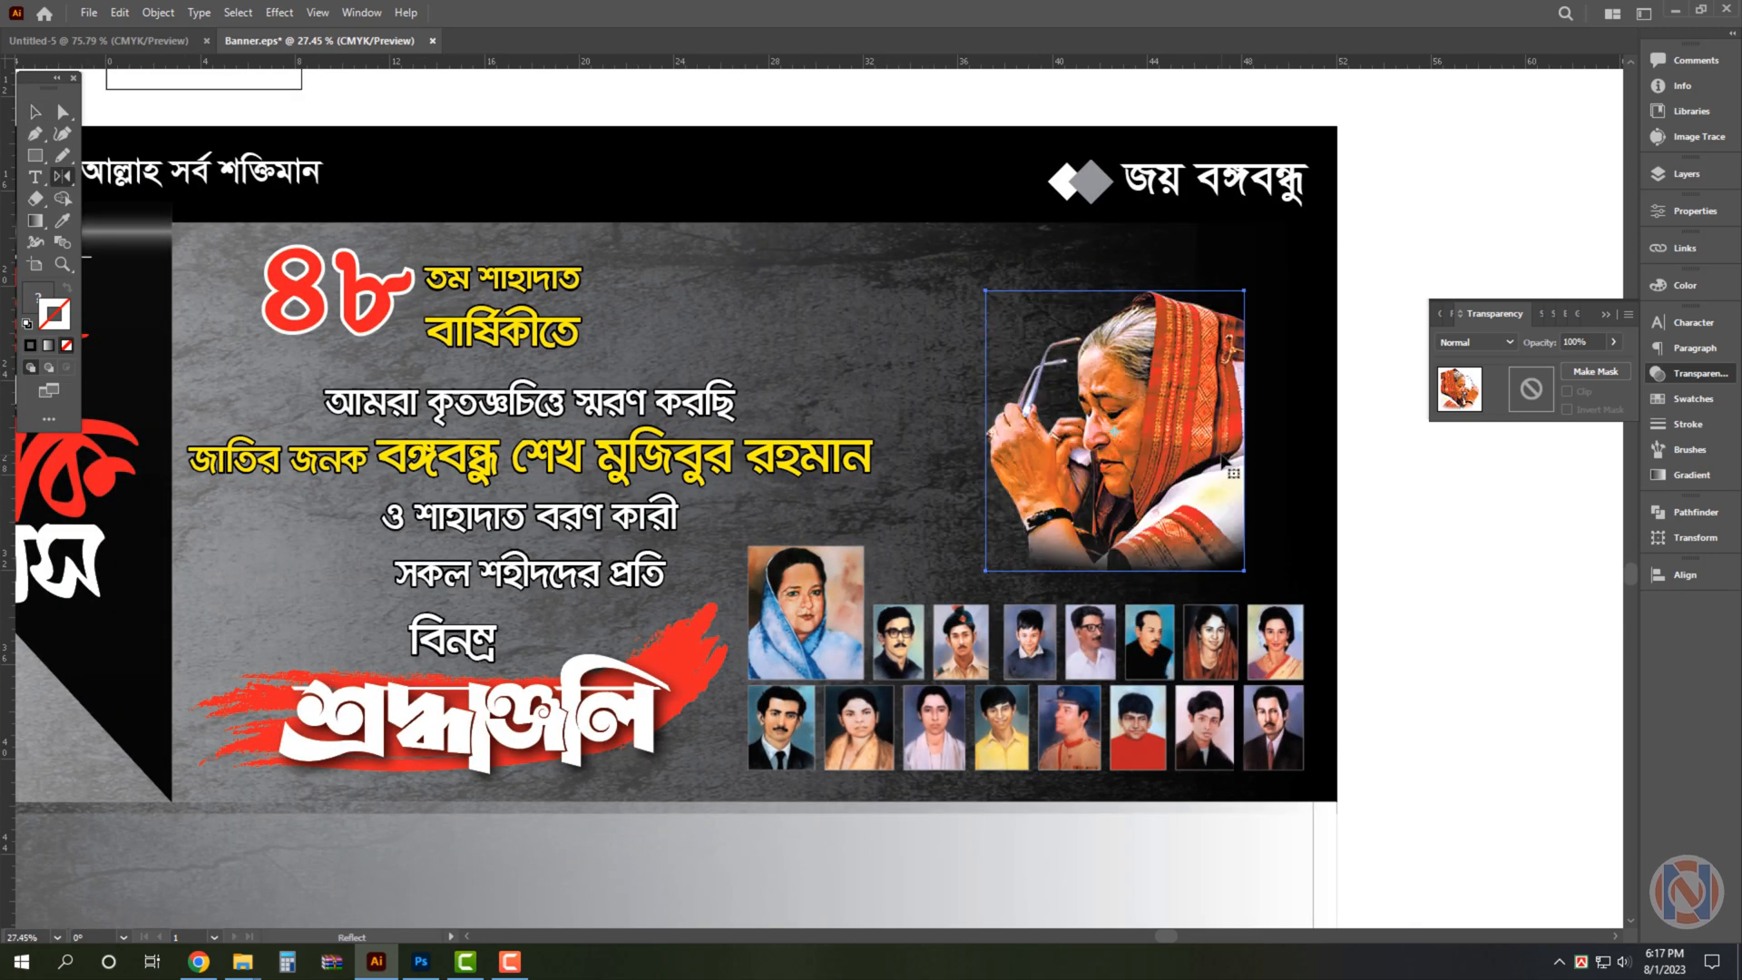
pyautogui.press('Return')
pyautogui.press('v')
# Align the woman's photo to the top and right edges of the dark textured background panel.
pyautogui.keyDown('shift'); pyautogui.click(1331, 497); pyautogui.keyUp('shift')
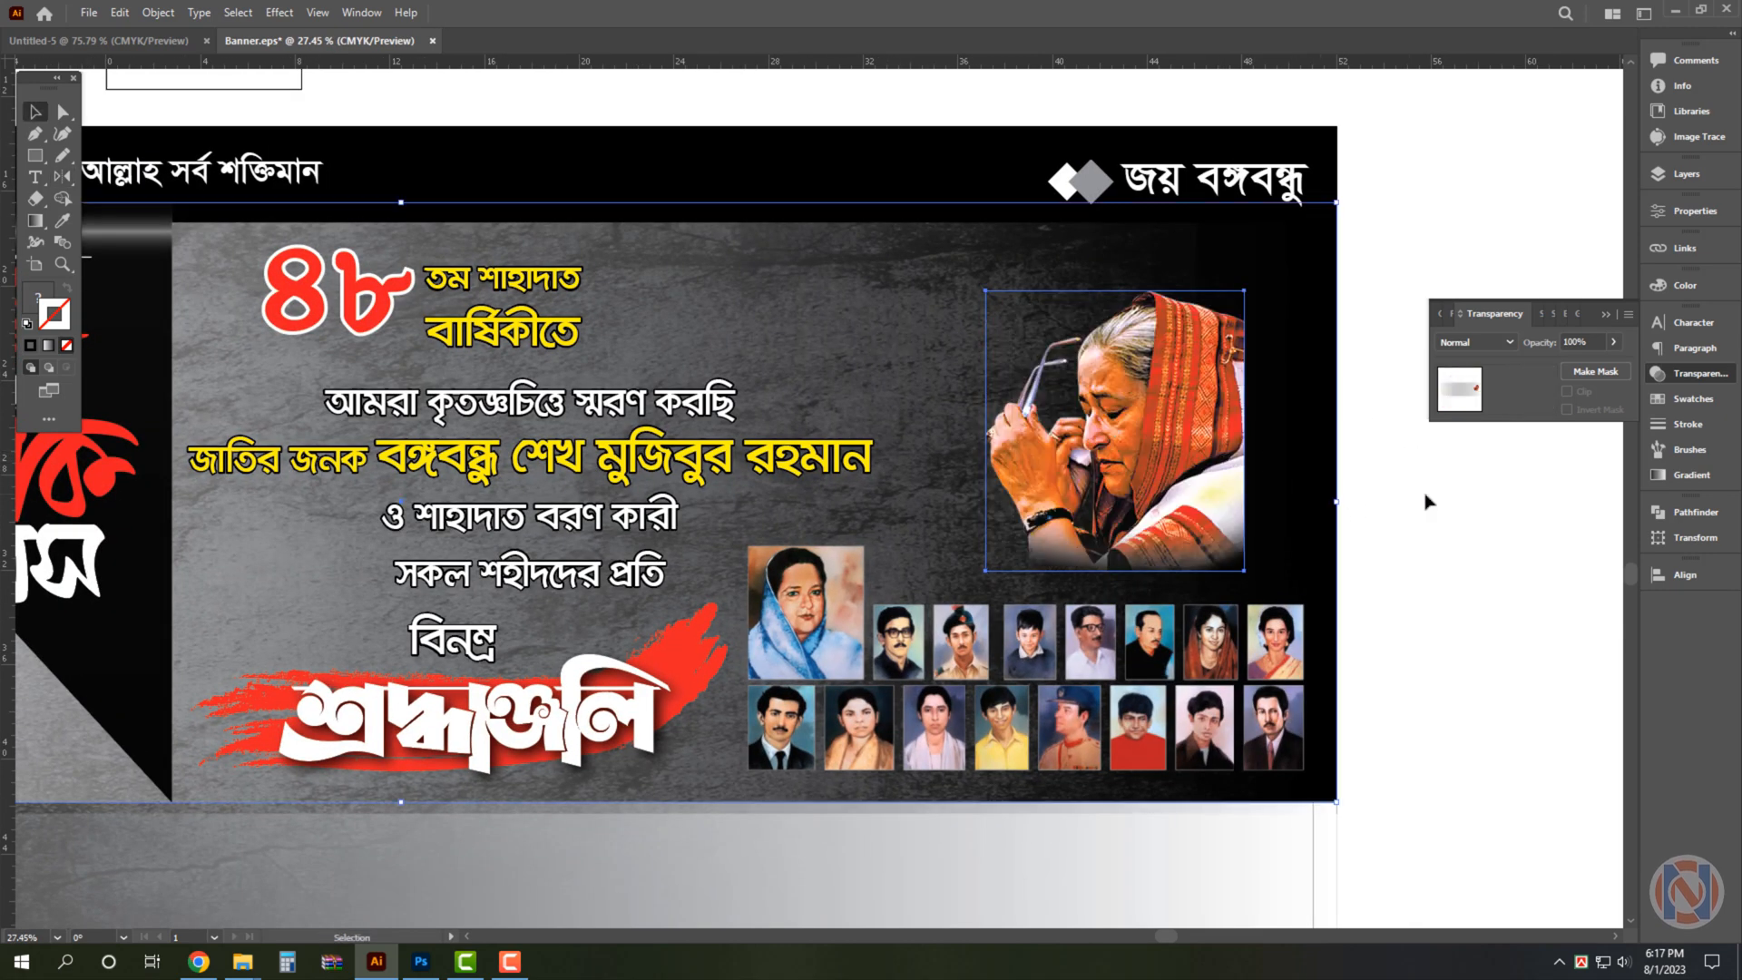
pyautogui.click(1687, 573)
pyautogui.click(1557, 615)
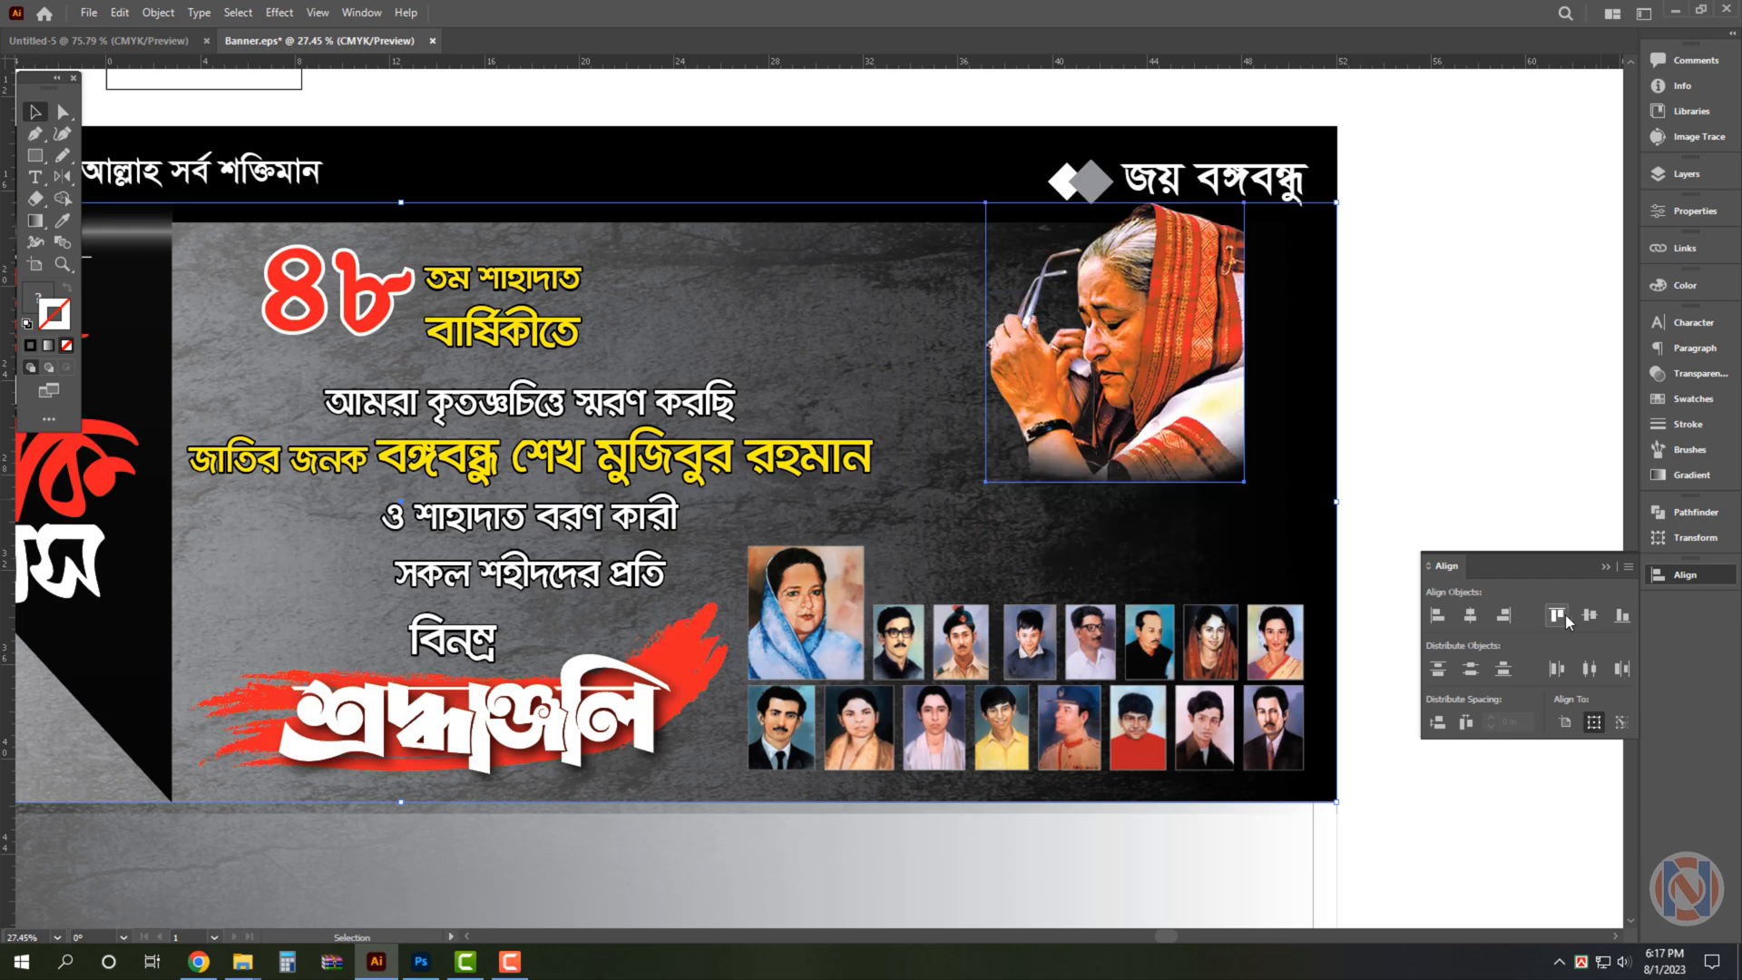
pyautogui.click(1503, 617)
# Nudge the woman's photo down below the black header strip and enlarge it proportionally to just above the collage.
pyautogui.keyDown('shift'); pyautogui.click(1153, 579); pyautogui.keyUp('shift')
pyautogui.hotkey('shift', 'Down')
pyautogui.hotkey('shift', 'Down')
pyautogui.hotkey('shift', 'Down')
pyautogui.hotkey('shift', 'Down')
pyautogui.hotkey('shift', 'Down')
pyautogui.hotkey('shift', 'Down')
pyautogui.hotkey('shift', 'Down')
pyautogui.hotkey('shift', 'Down')
pyautogui.hotkey('shift', 'Down')
pyautogui.hotkey('shift', 'Down')
pyautogui.hotkey('shift', 'Down')
pyautogui.hotkey('shift', 'Down')
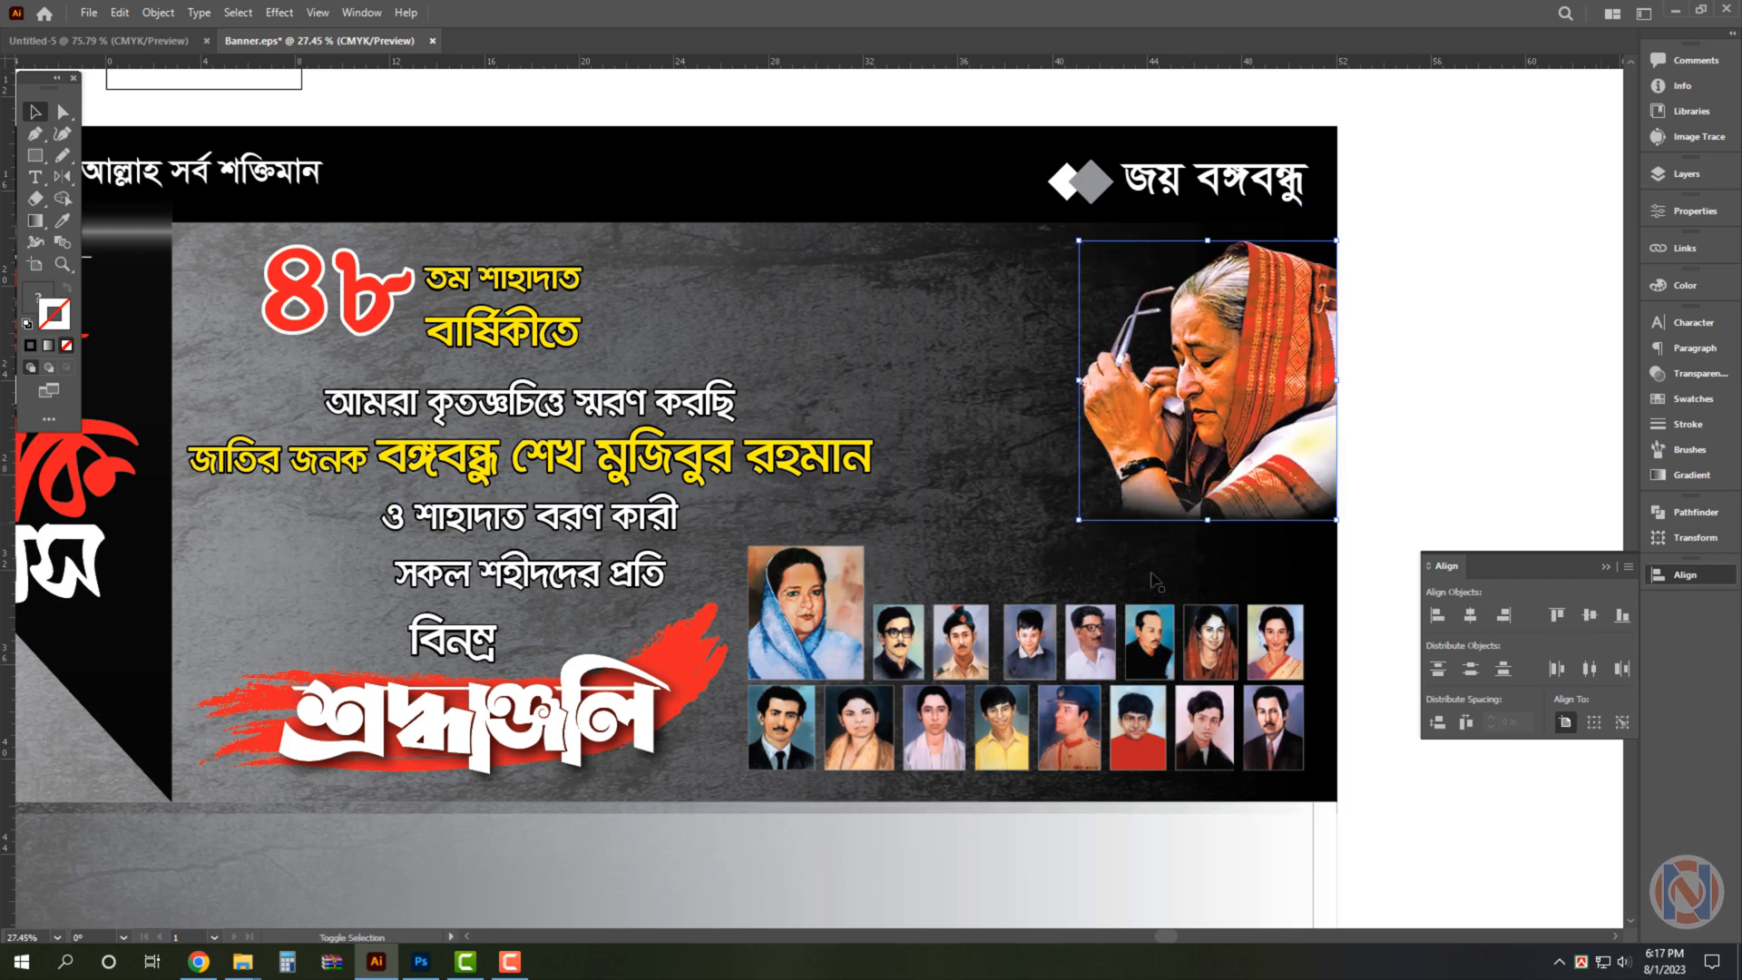
pyautogui.moveTo(1079, 521); pyautogui.dragTo(1011, 594)
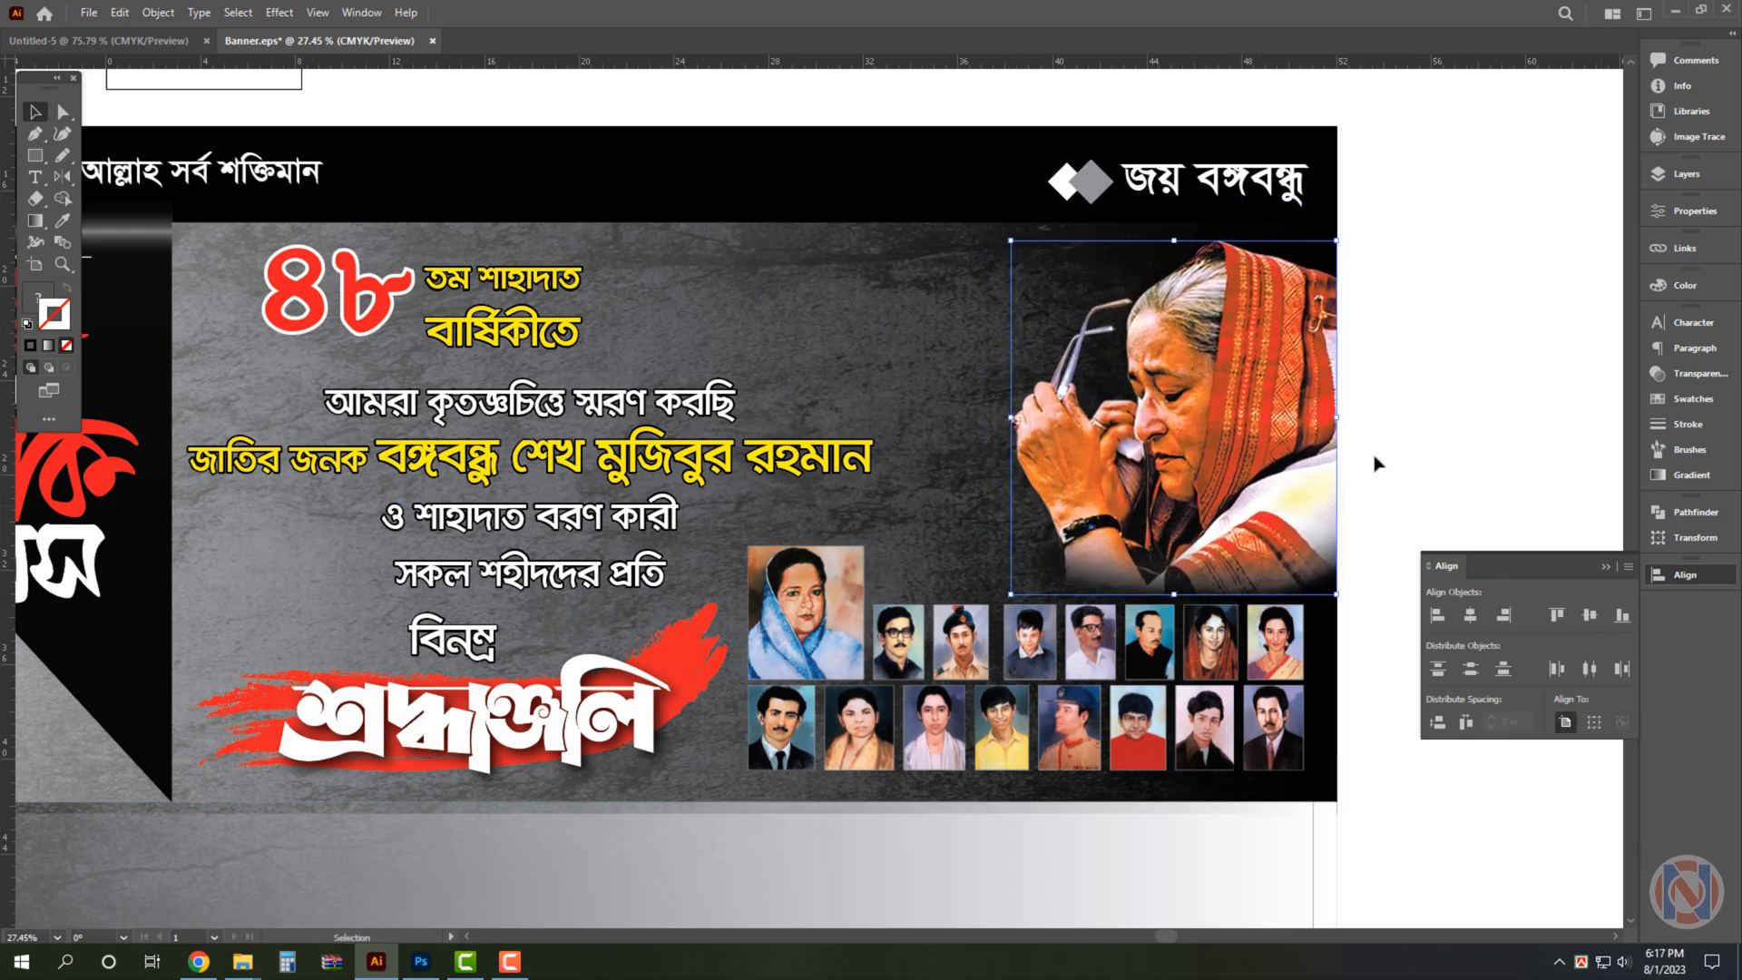
# Try the Luminosity blend mode on the woman's photo.
pyautogui.moveTo(1392, 324); pyautogui.dragTo(1406, 326)
pyautogui.moveTo(1458, 354); pyautogui.dragTo(1221, 366)
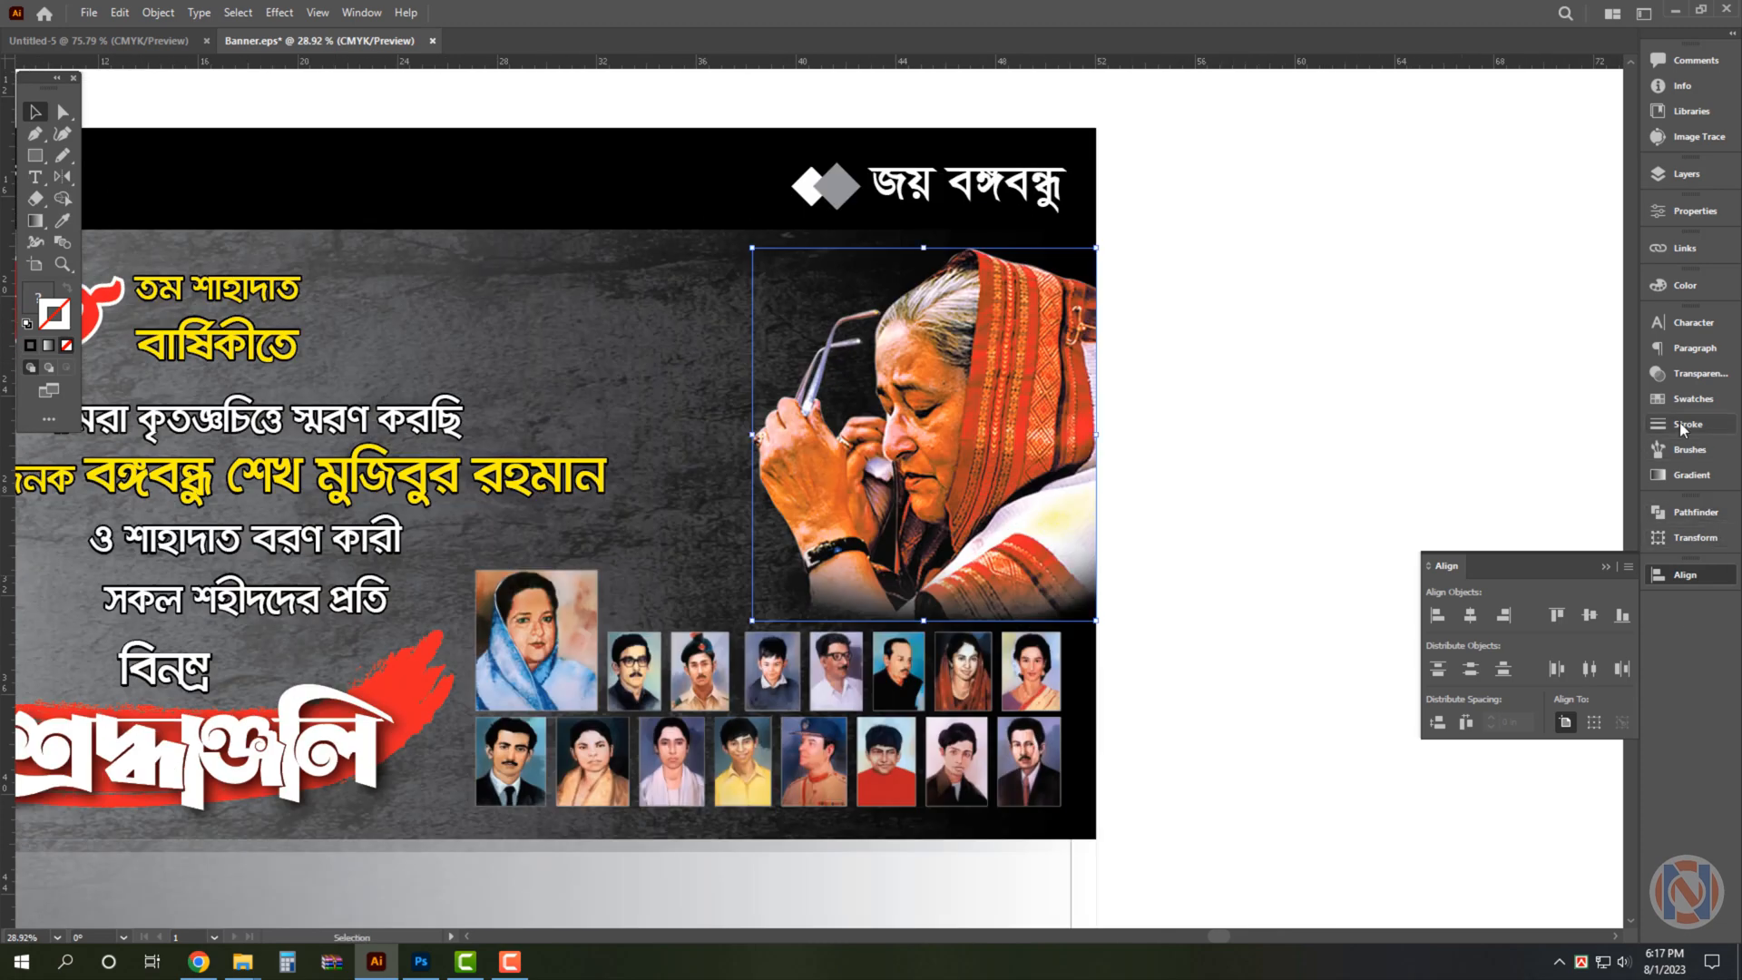
pyautogui.click(1694, 375)
pyautogui.click(1510, 342)
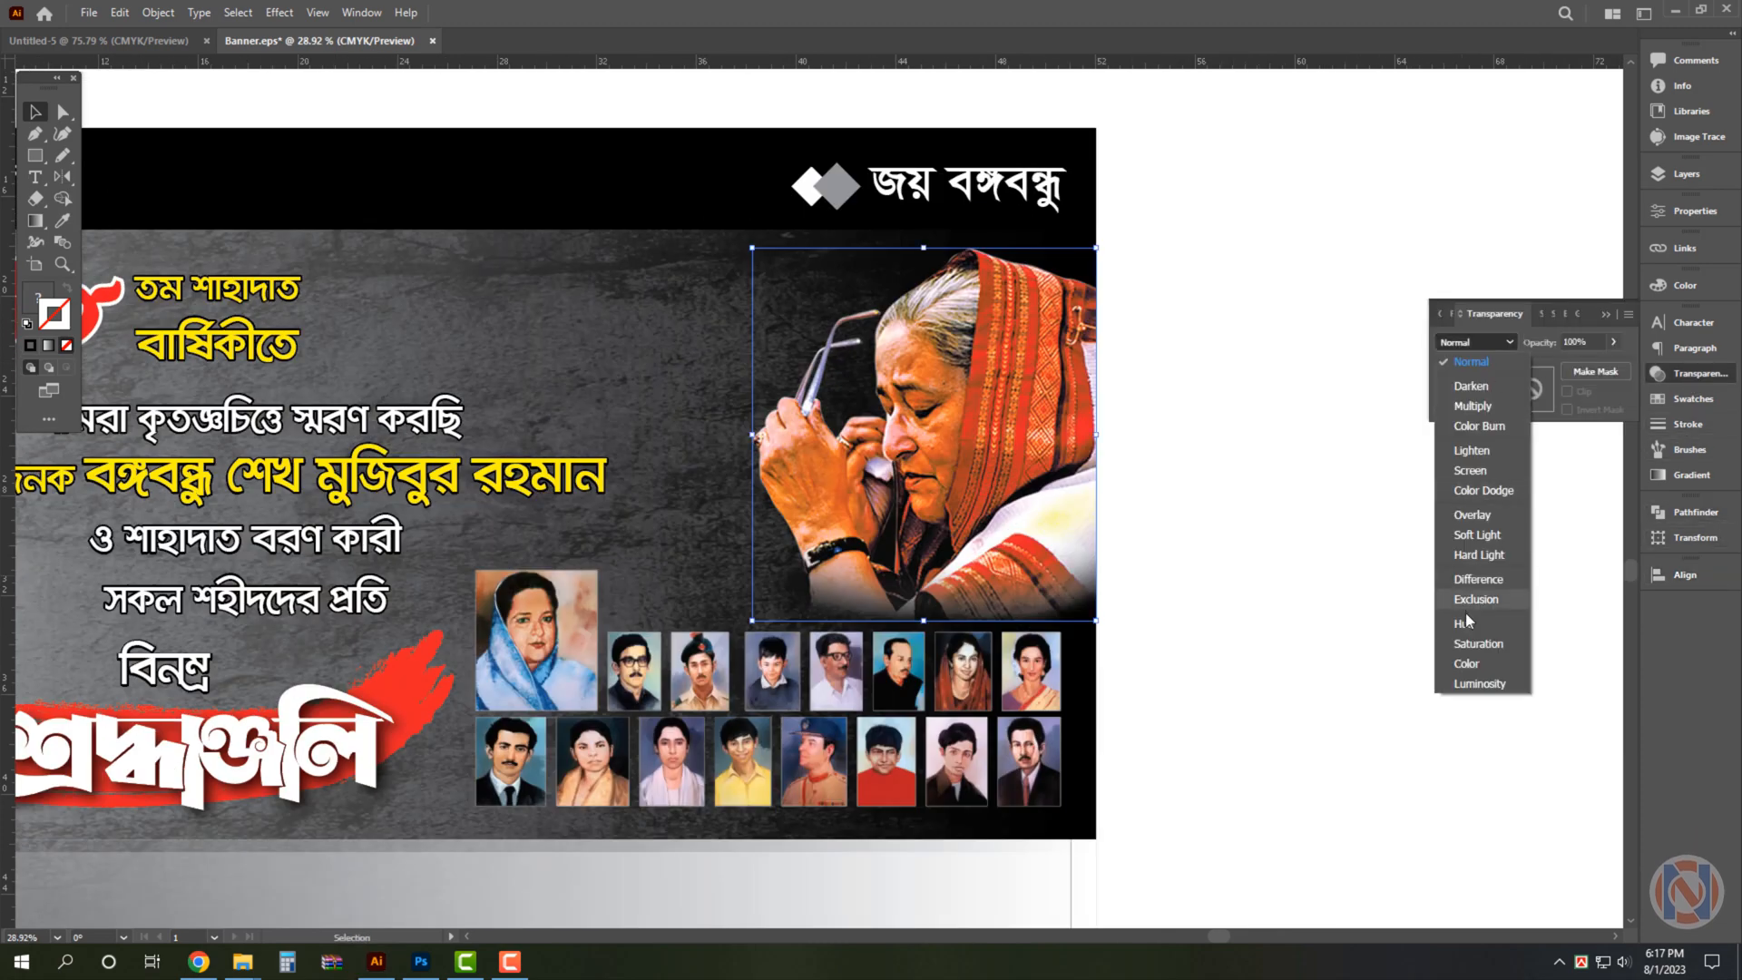
pyautogui.click(1478, 684)
pyautogui.click(1259, 287)
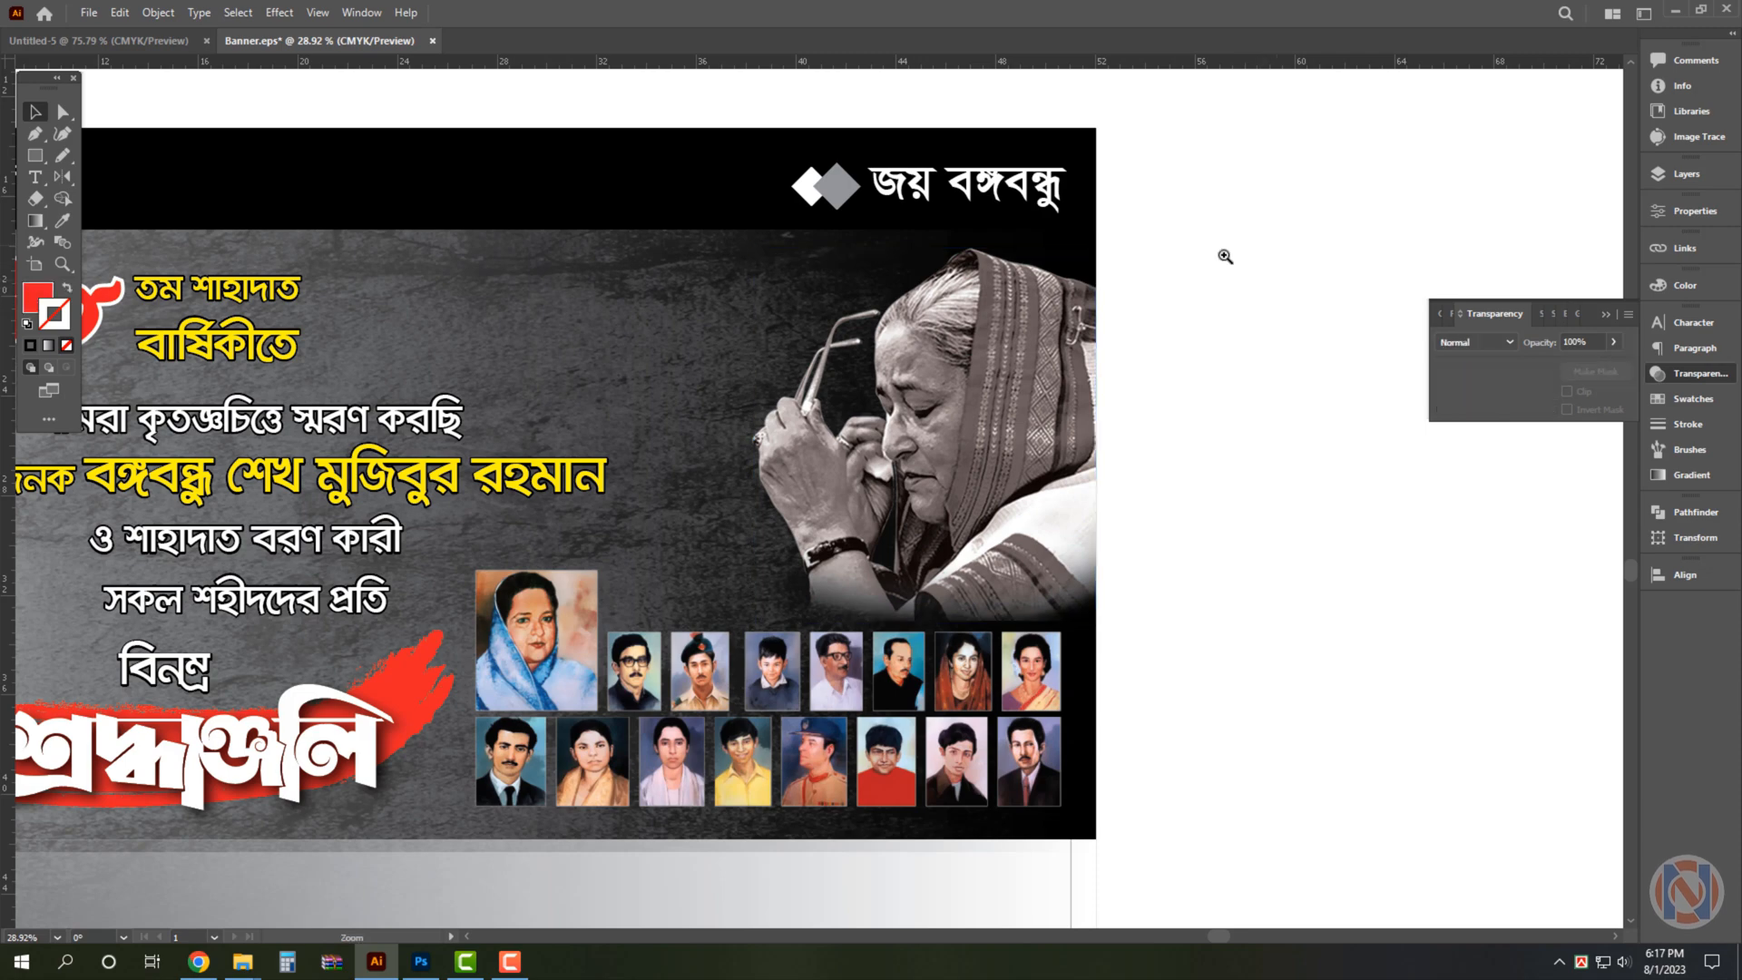
# Undo the blend mode change on the woman's photo.
pyautogui.moveTo(1274, 245); pyautogui.dragTo(1114, 283)
pyautogui.moveTo(1114, 283); pyautogui.dragTo(1282, 273)
pyautogui.click(1216, 381)
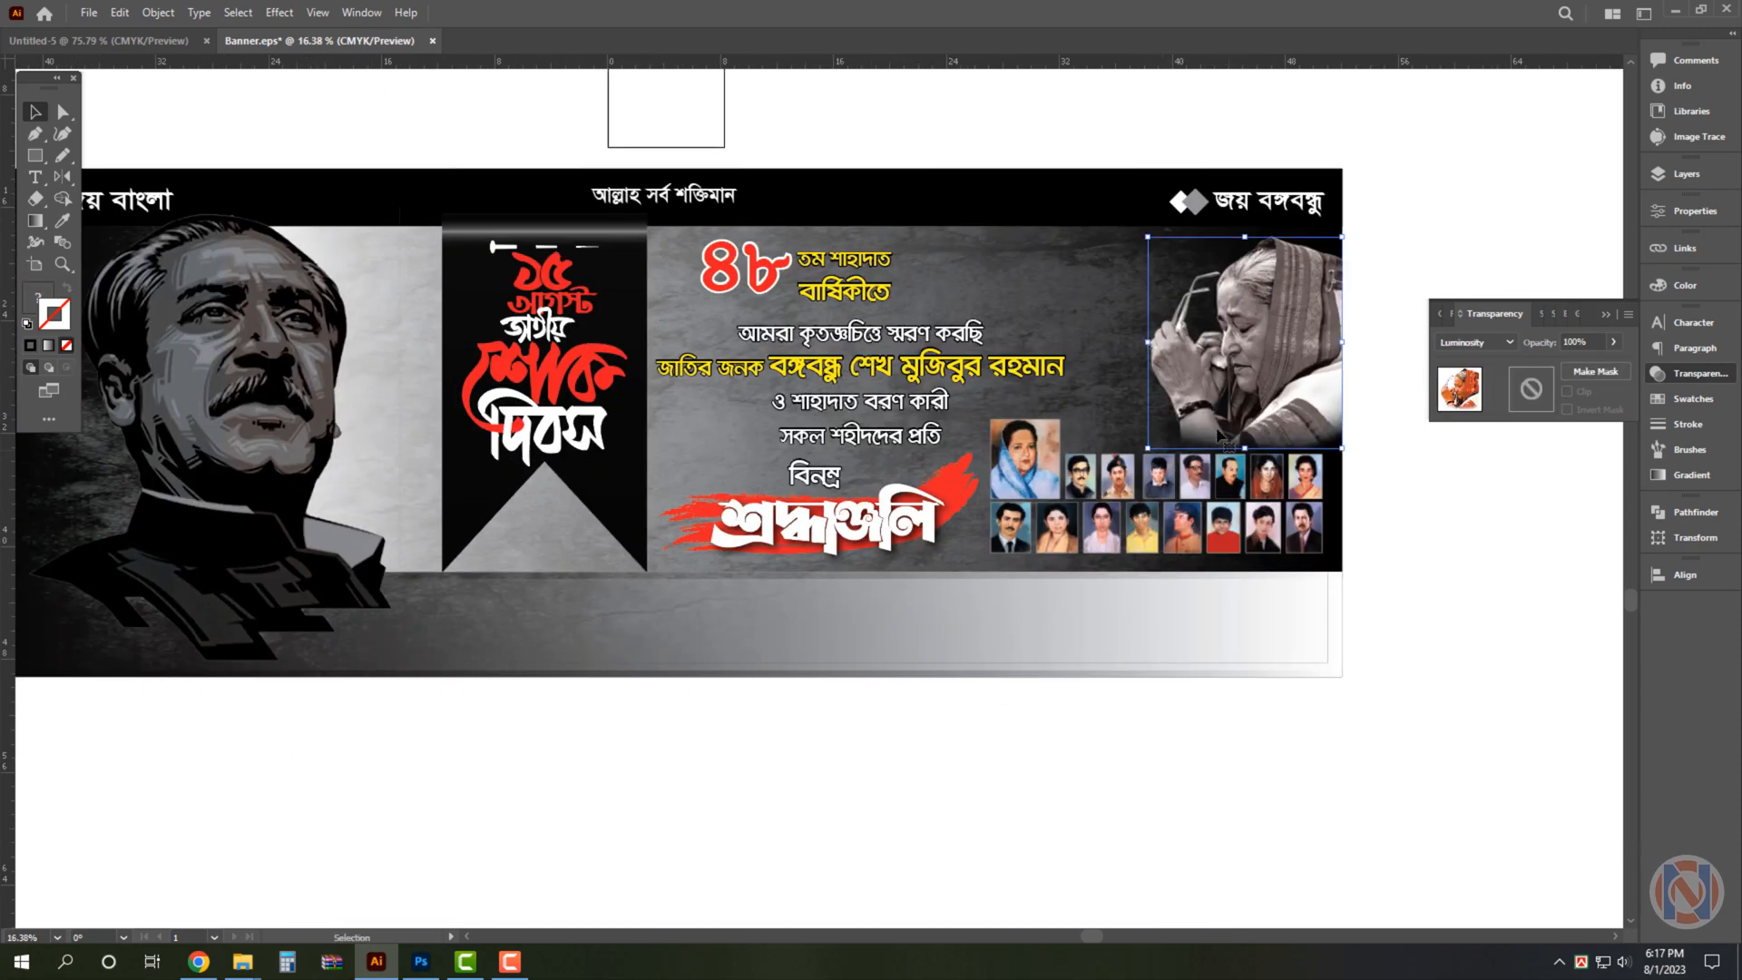
pyautogui.hotkey('ctrl', 'z')
pyautogui.click(1368, 300)
# Set the photo collage's blend mode to Luminosity.
pyautogui.click(1303, 486)
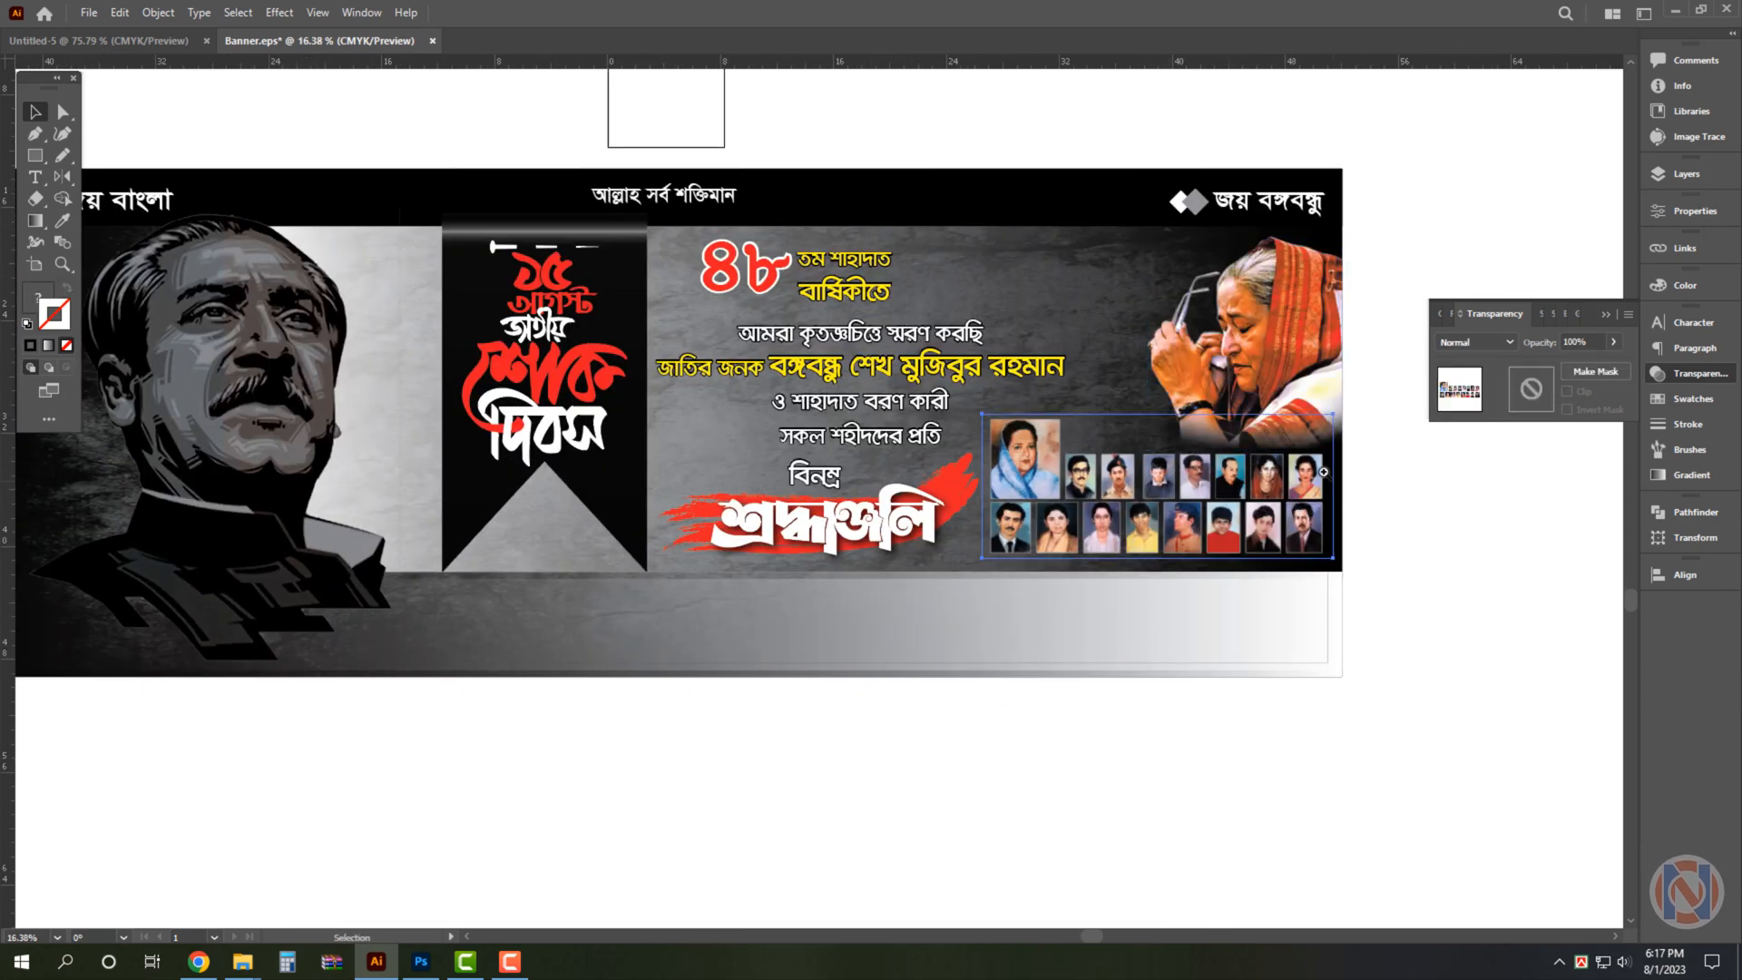
pyautogui.moveTo(1319, 467); pyautogui.dragTo(1451, 526)
pyautogui.moveTo(1055, 326); pyautogui.dragTo(953, 360)
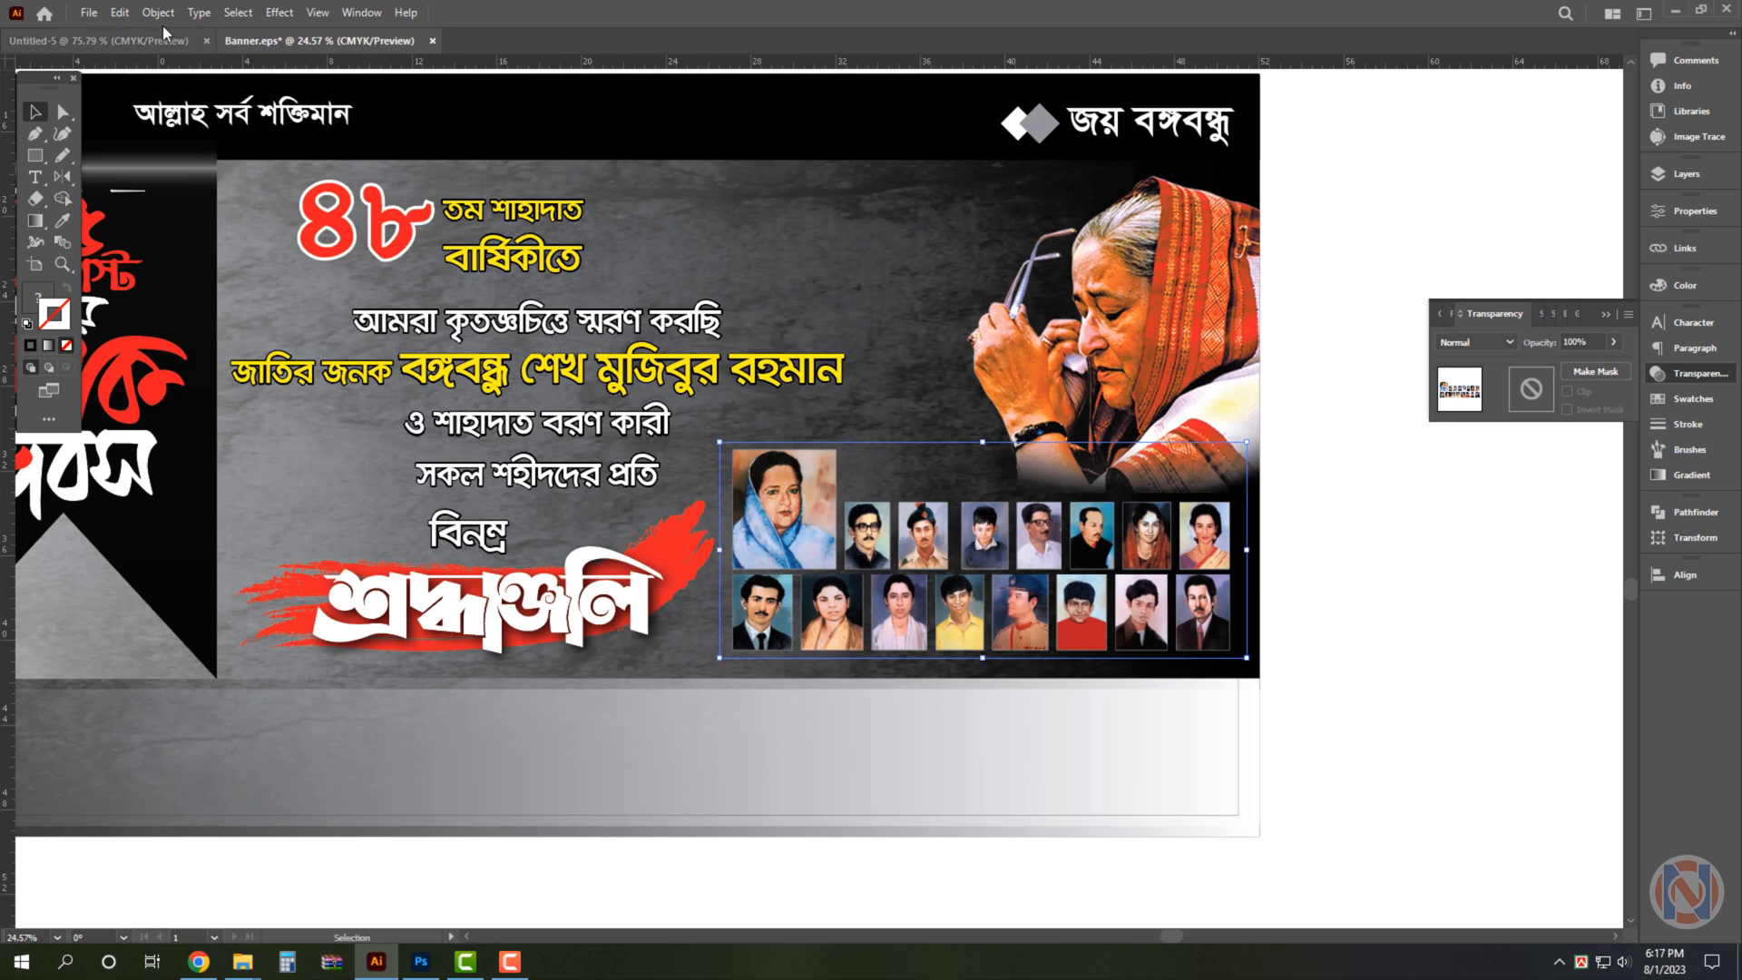
pyautogui.click(1507, 342)
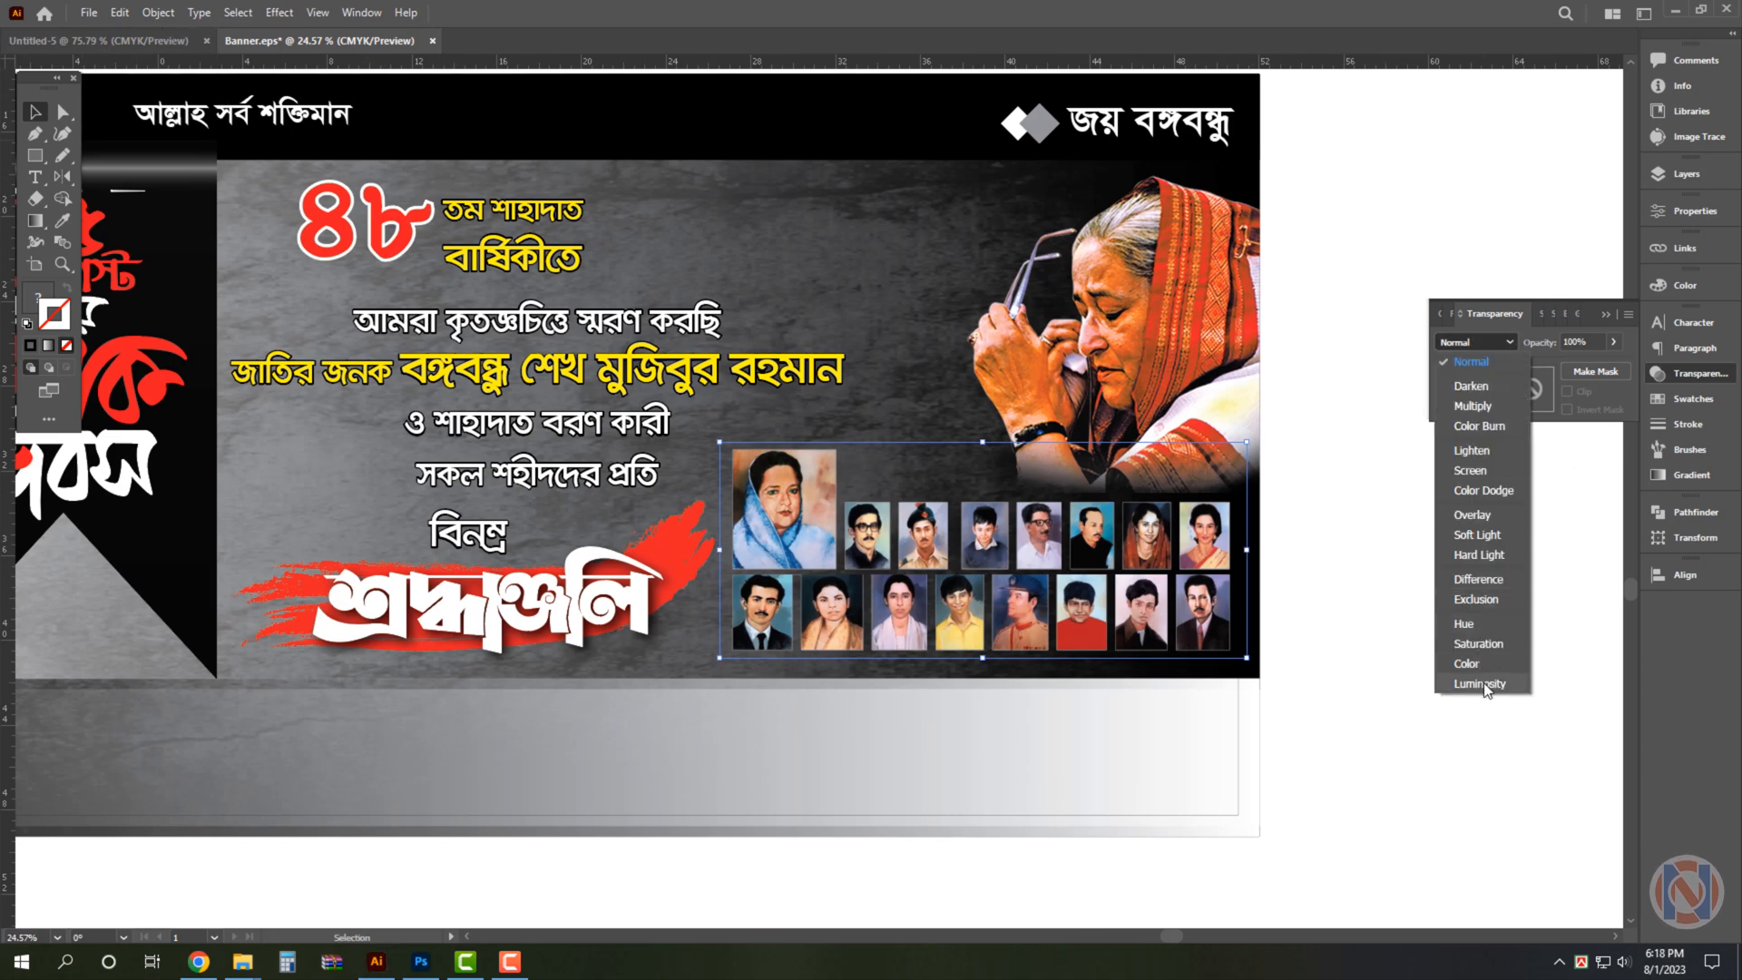
pyautogui.click(1480, 683)
# Darken the photo collage by raising the black amount in its CMYK colour balance, with the preview on.
pyautogui.click(120, 13)
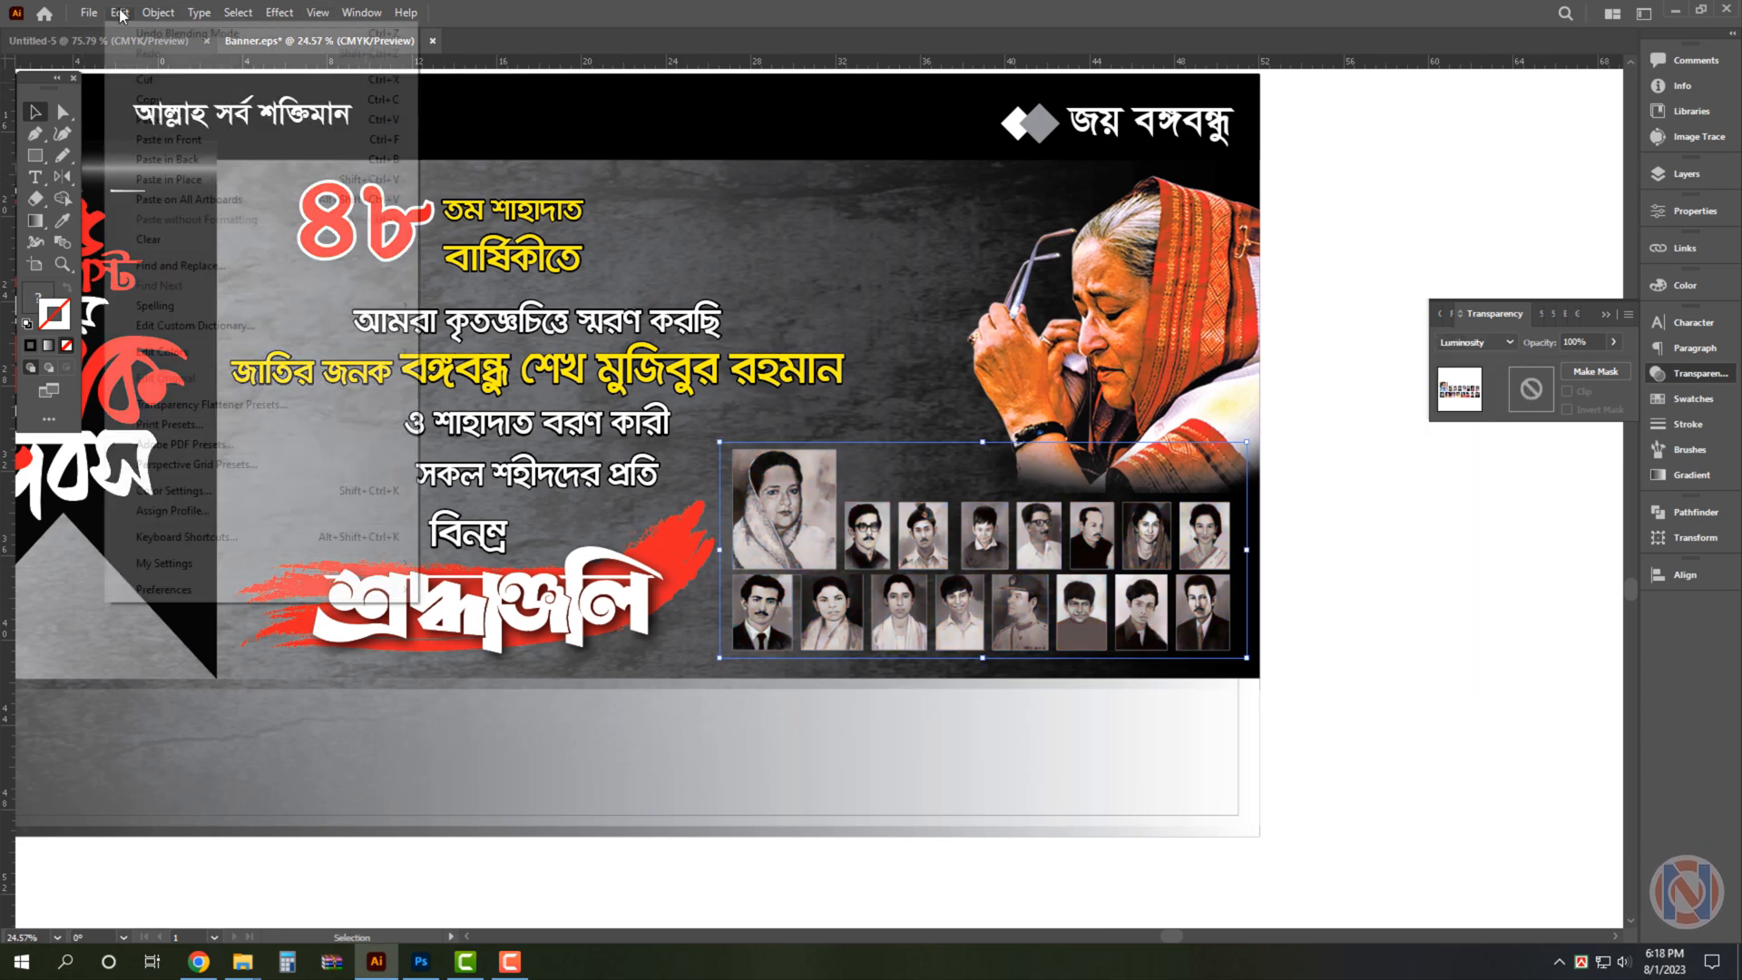
pyautogui.moveTo(200, 356)
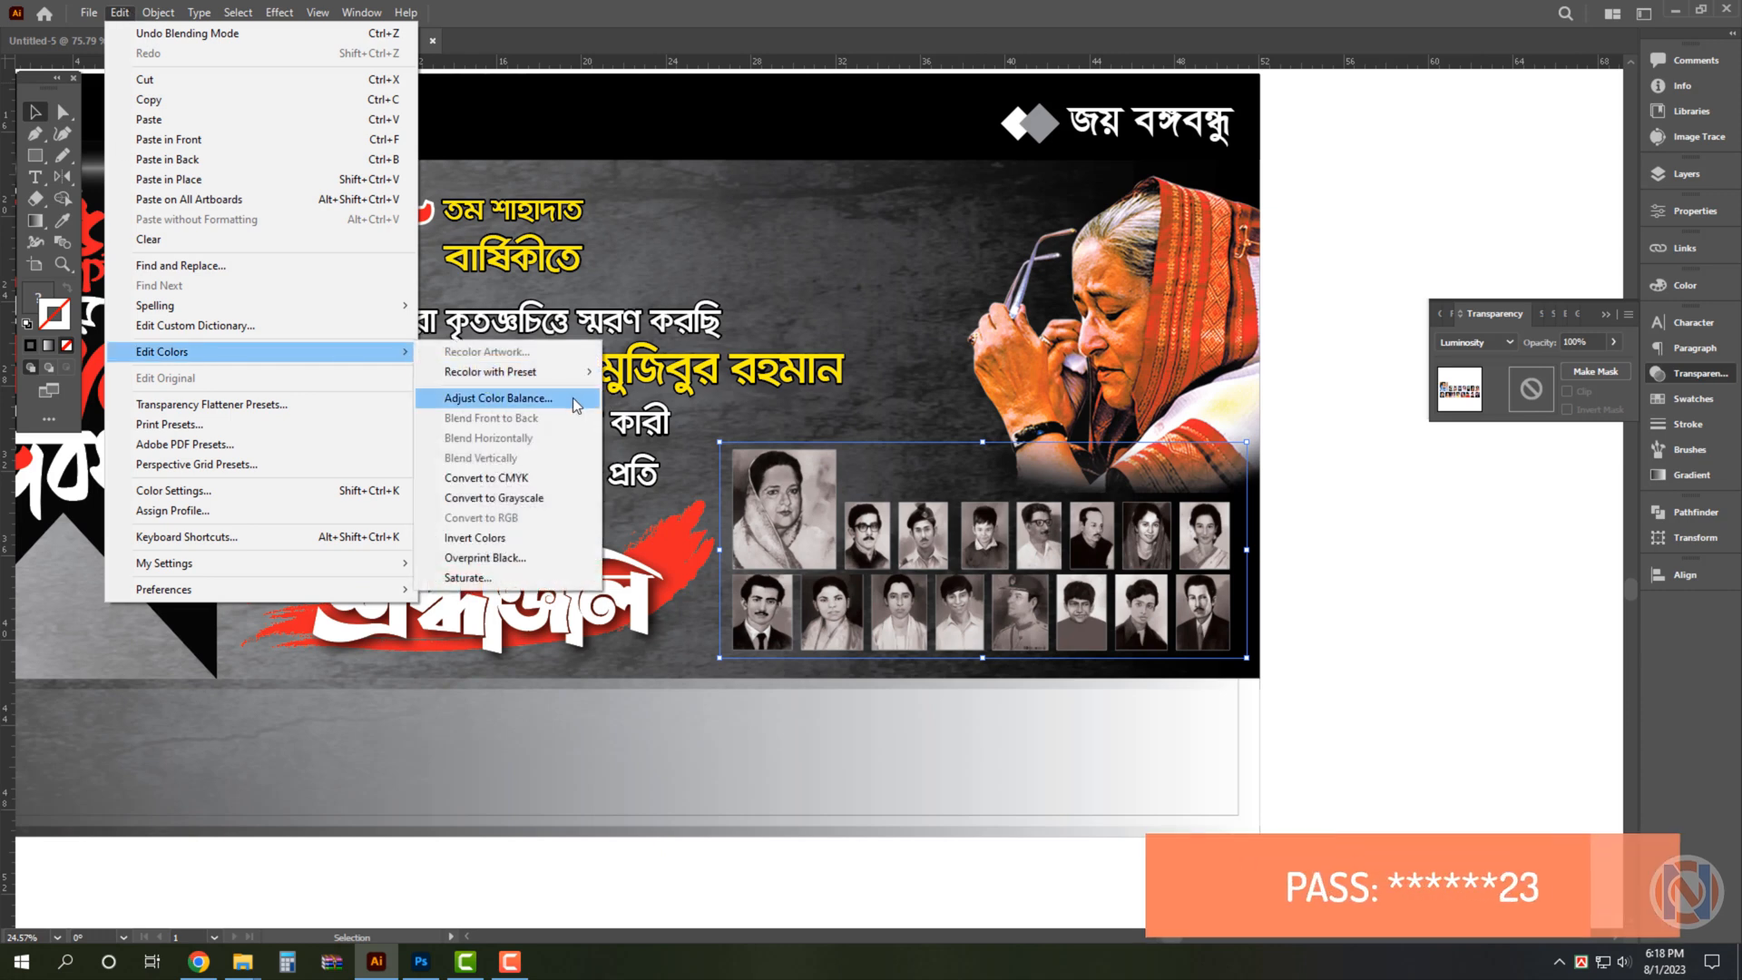
pyautogui.click(569, 397)
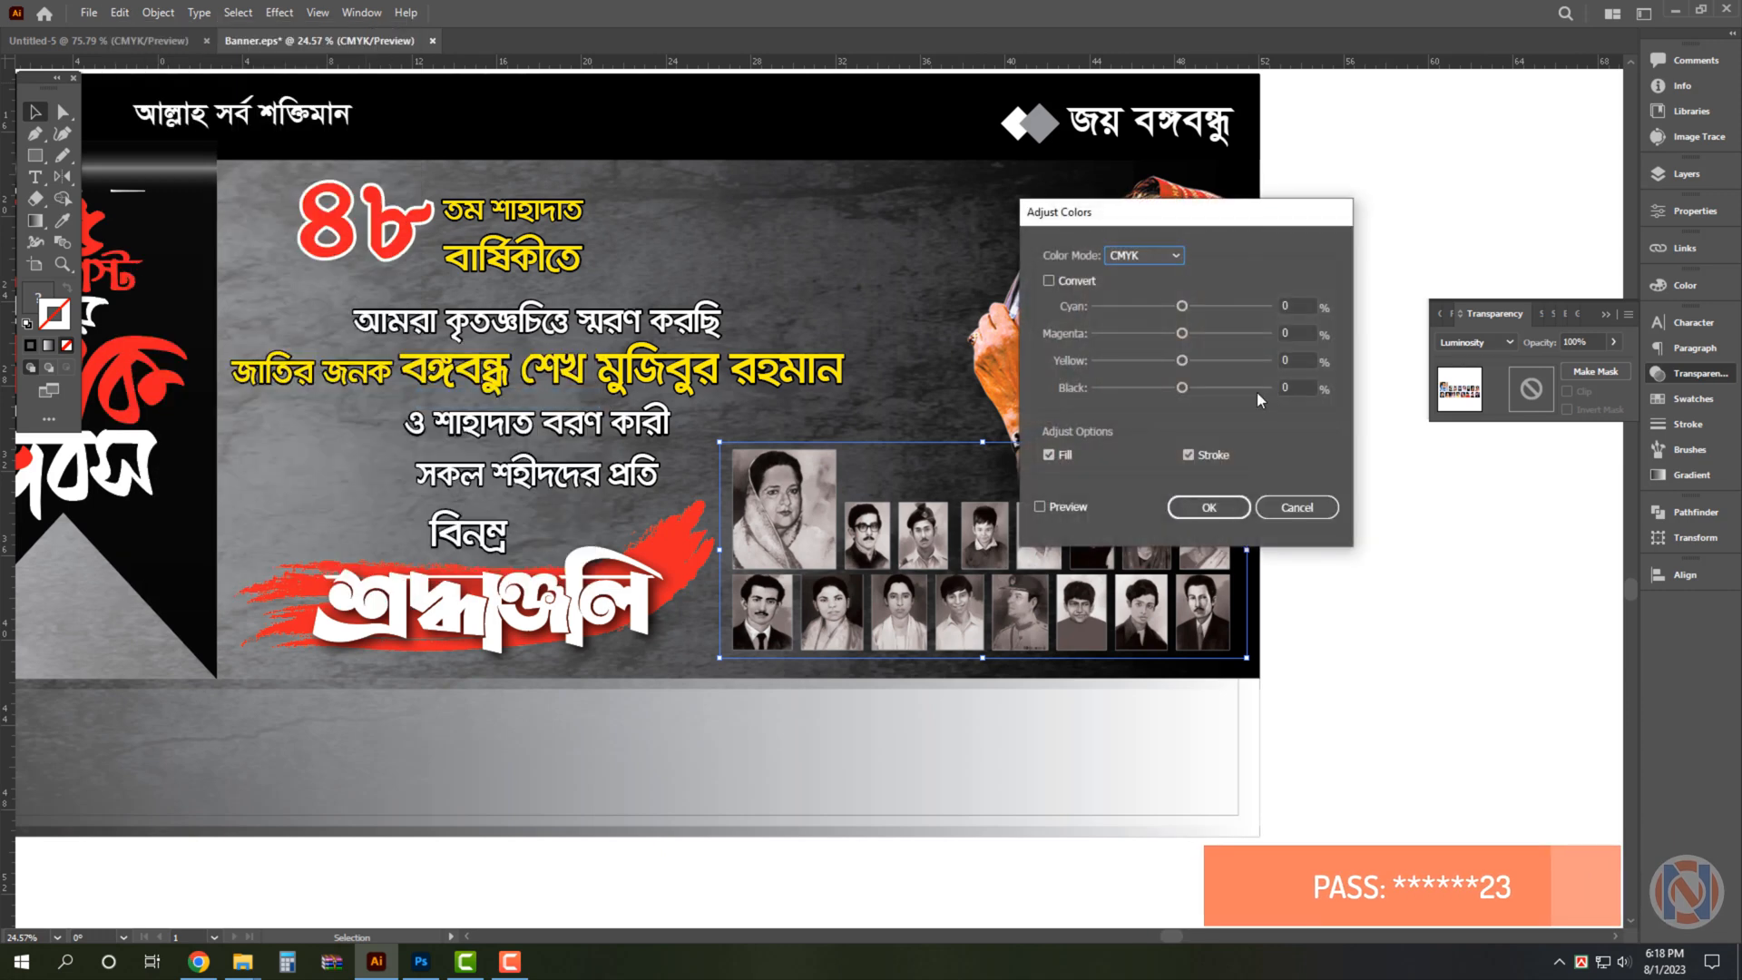
pyautogui.moveTo(1254, 222); pyautogui.dragTo(1504, 249)
pyautogui.click(1289, 533)
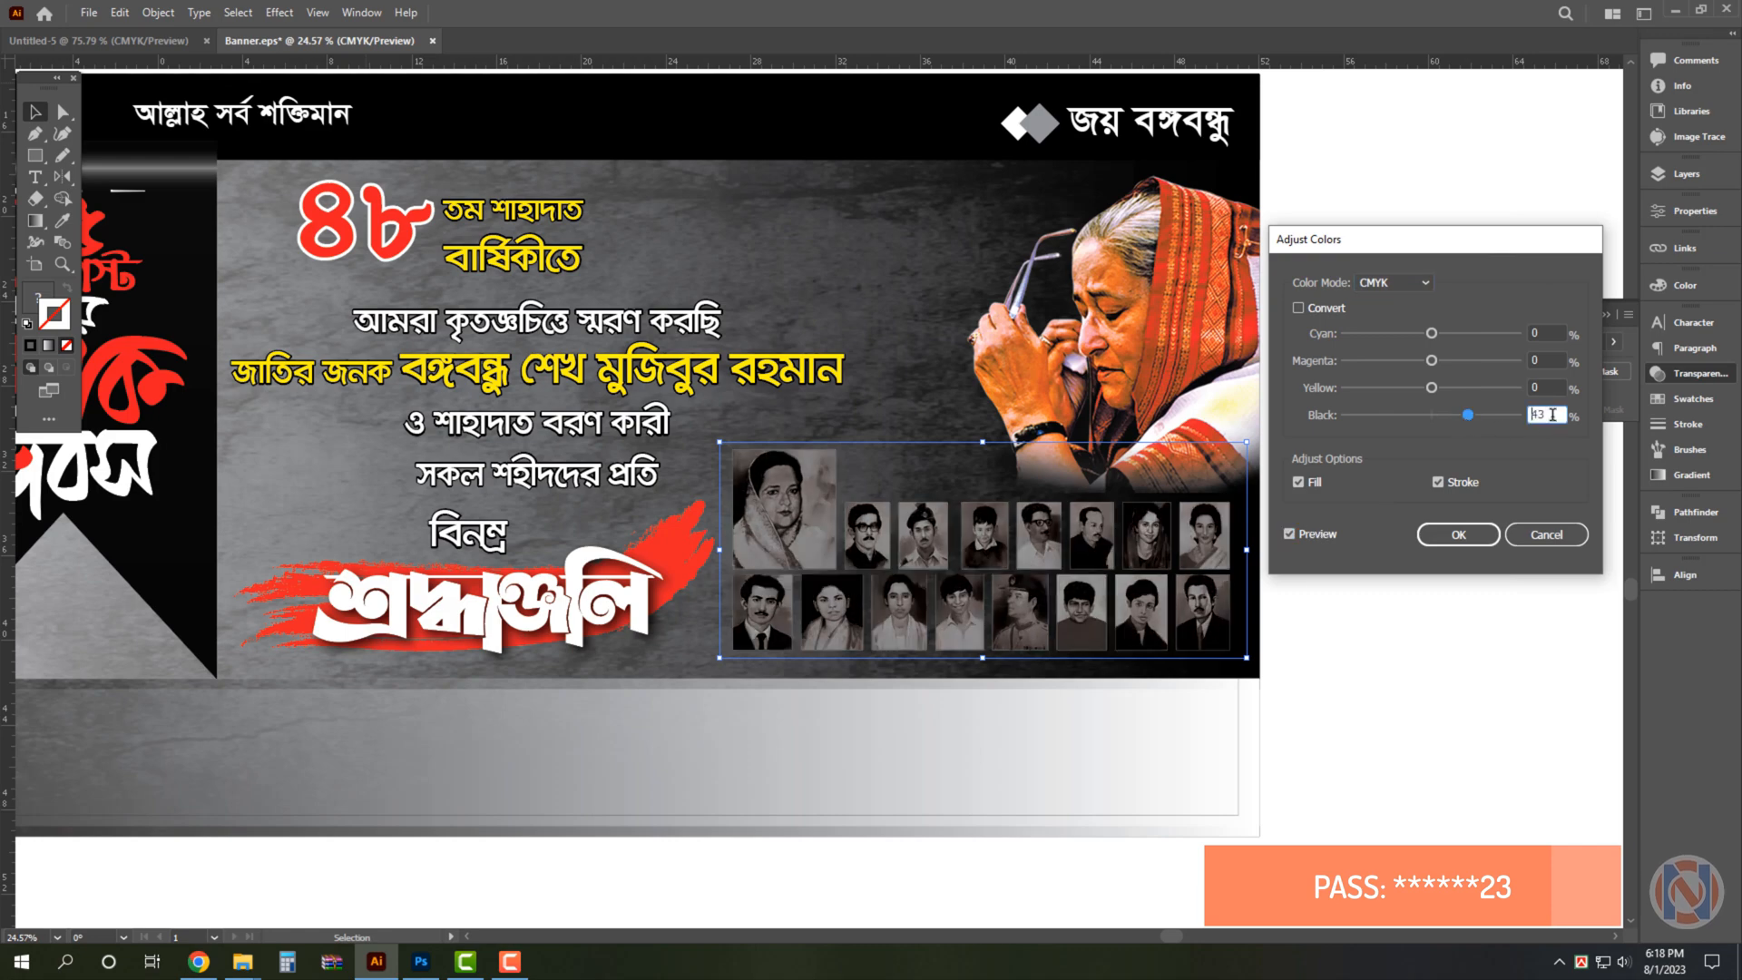
pyautogui.press('Return')
pyautogui.click(1325, 420)
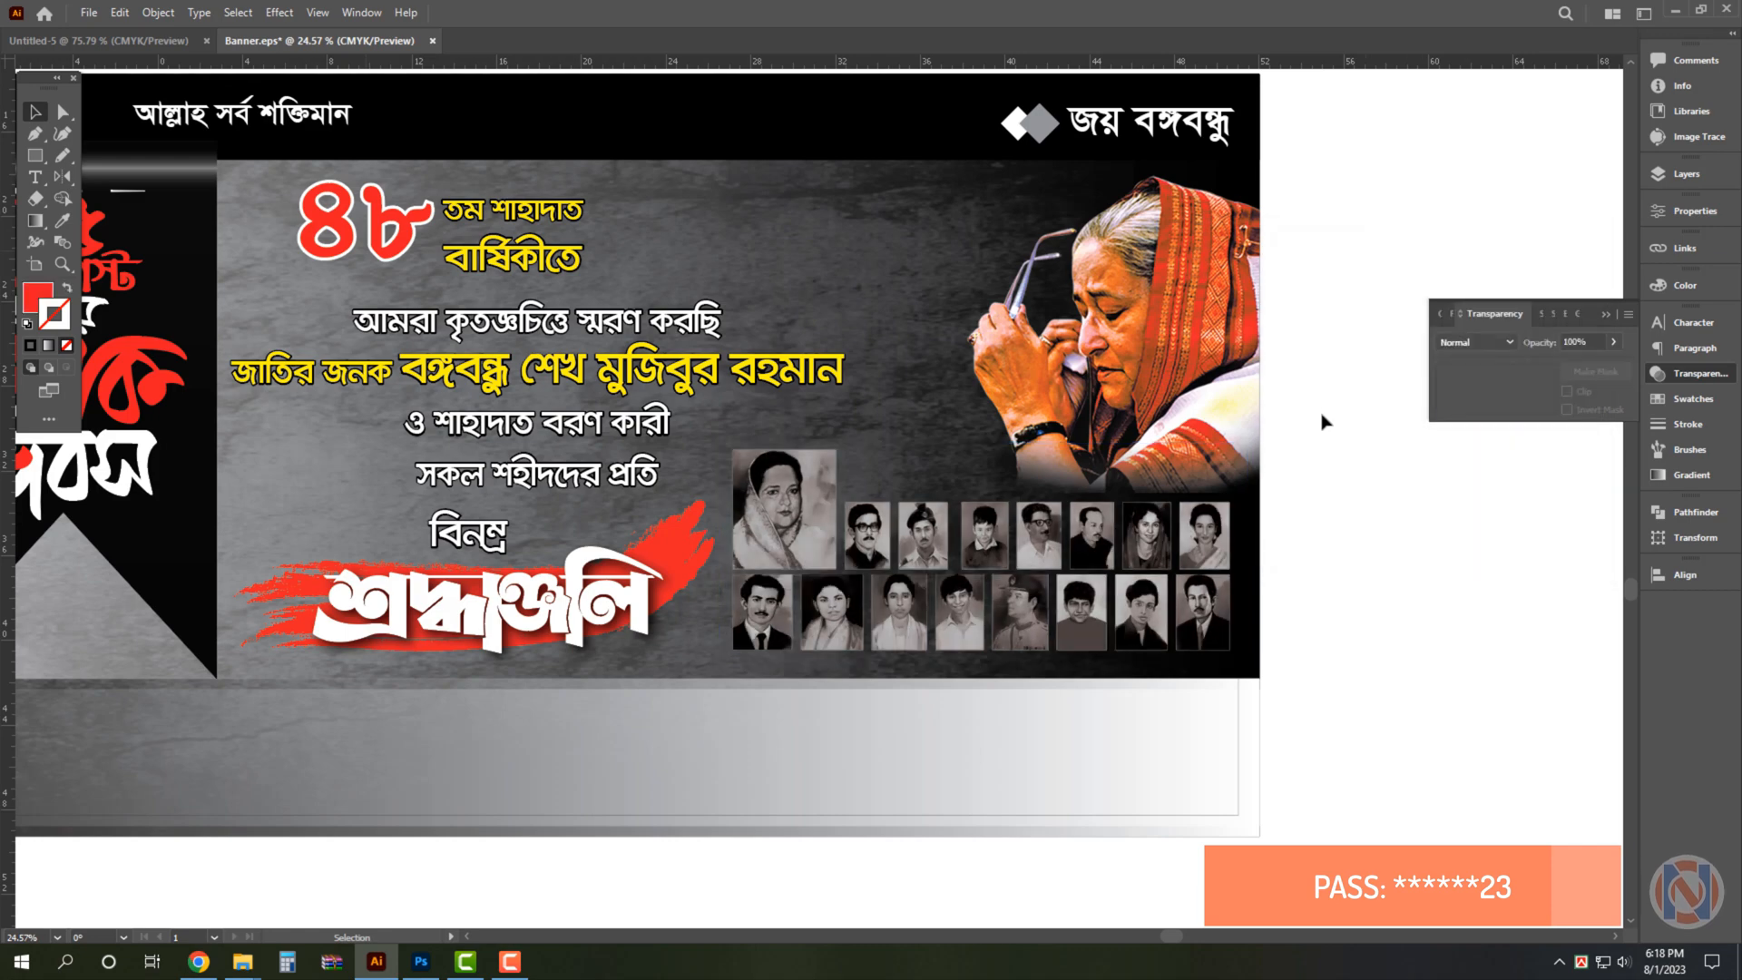
pyautogui.scroll(1, 1298, 230)
pyautogui.click(1230, 273)
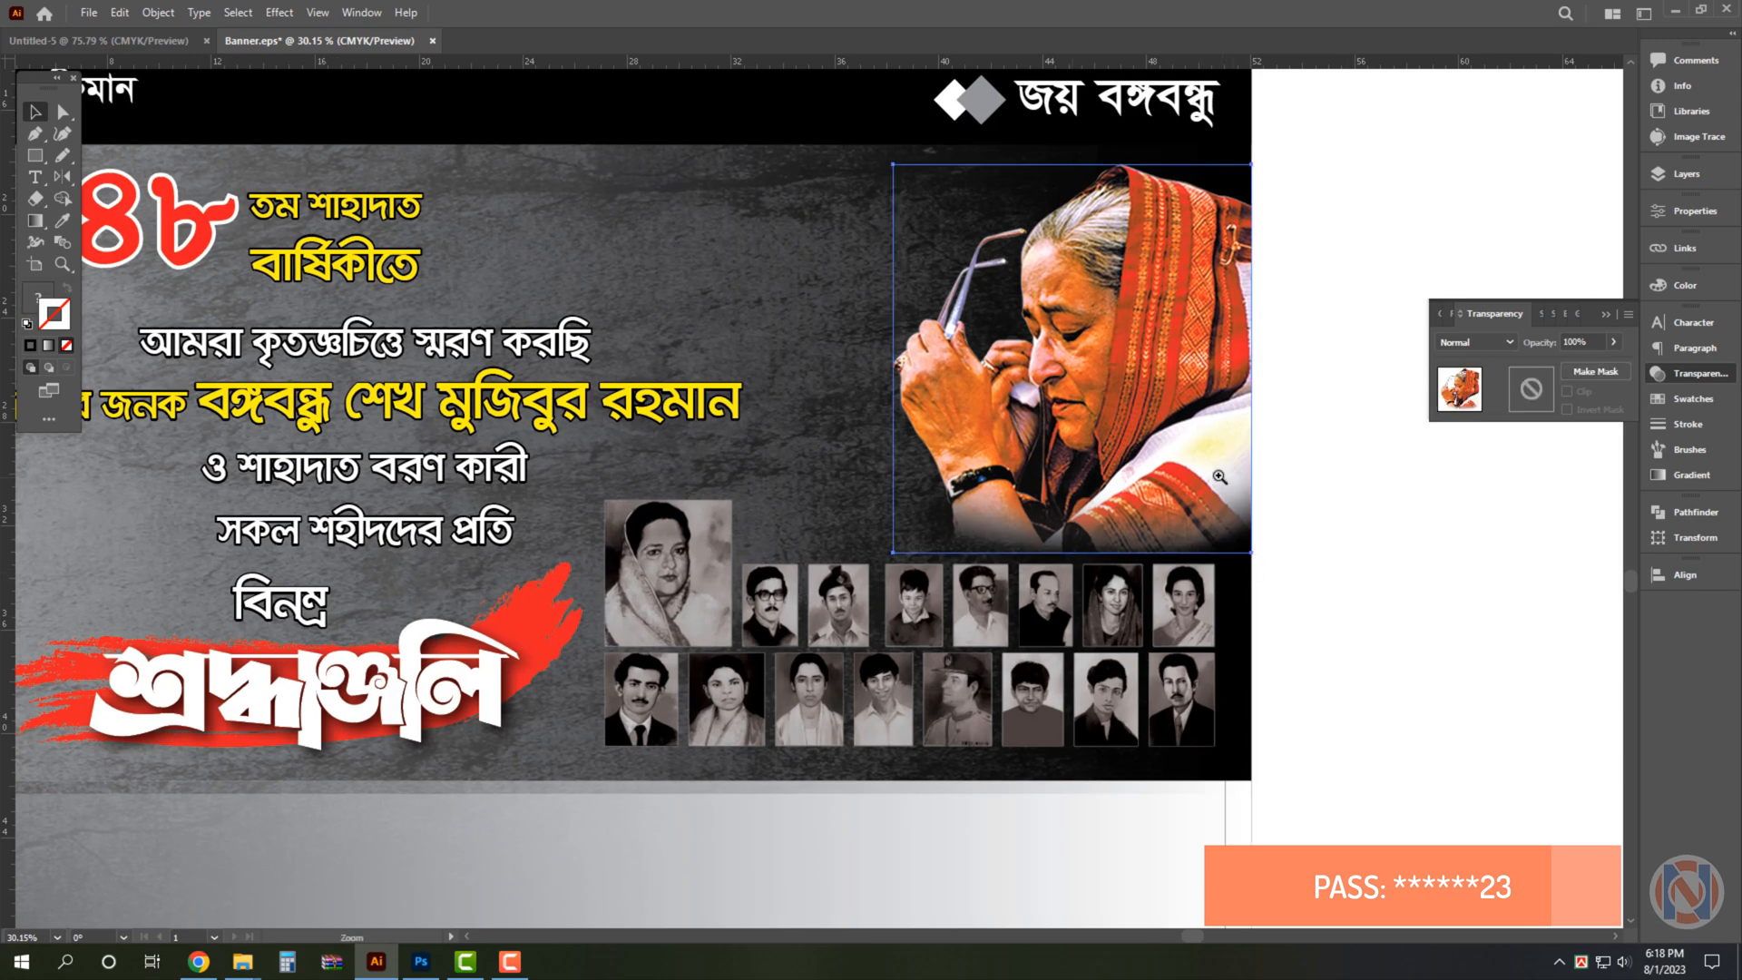
pyautogui.scroll(-3, 1219, 475)
pyautogui.click(1041, 725)
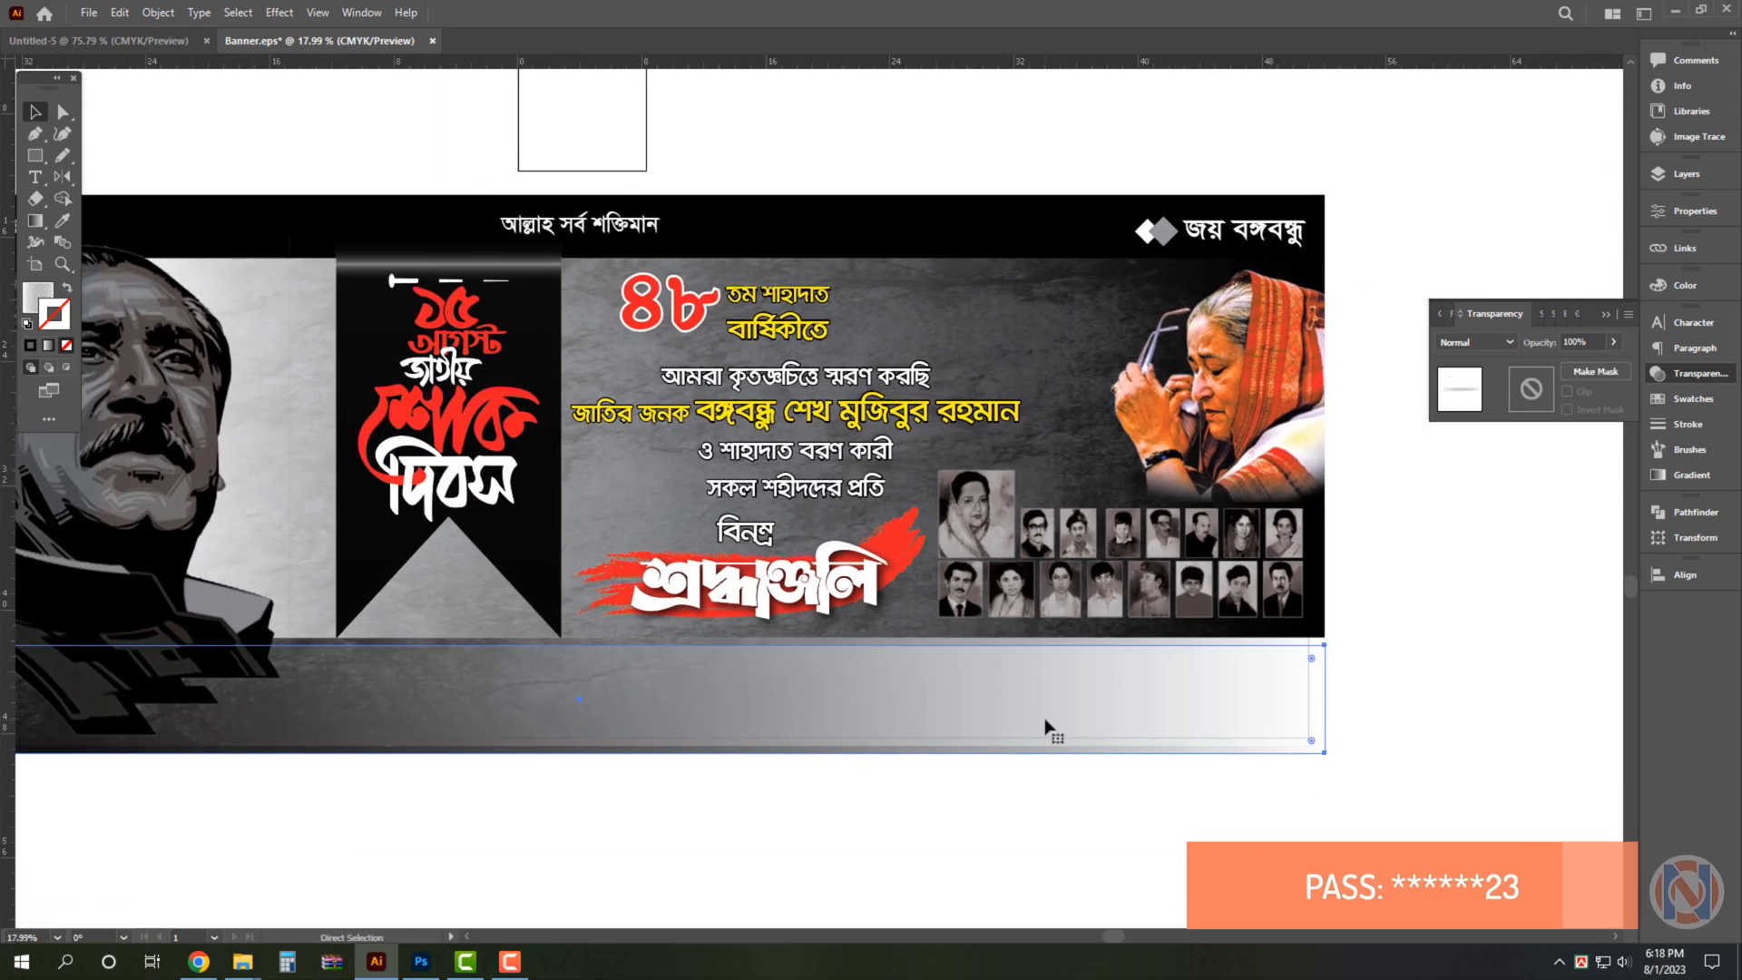
pyautogui.scroll(-2, 1045, 726)
pyautogui.click(1013, 829)
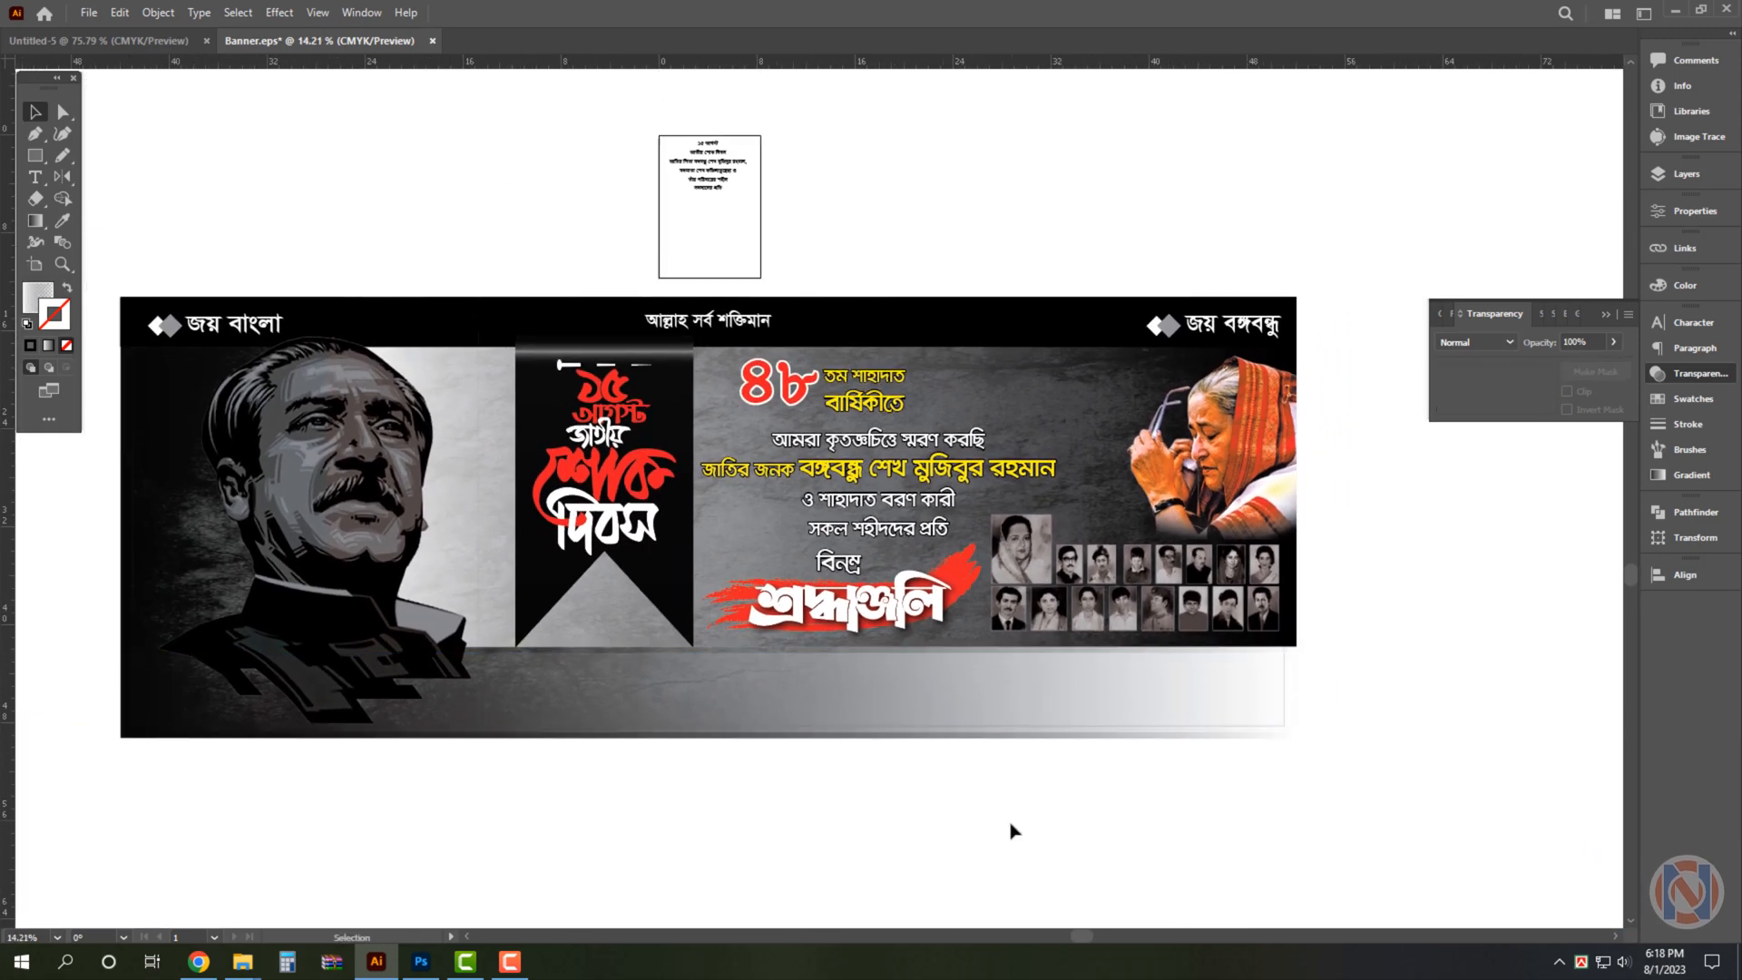
pyautogui.moveTo(982, 822); pyautogui.dragTo(968, 786)
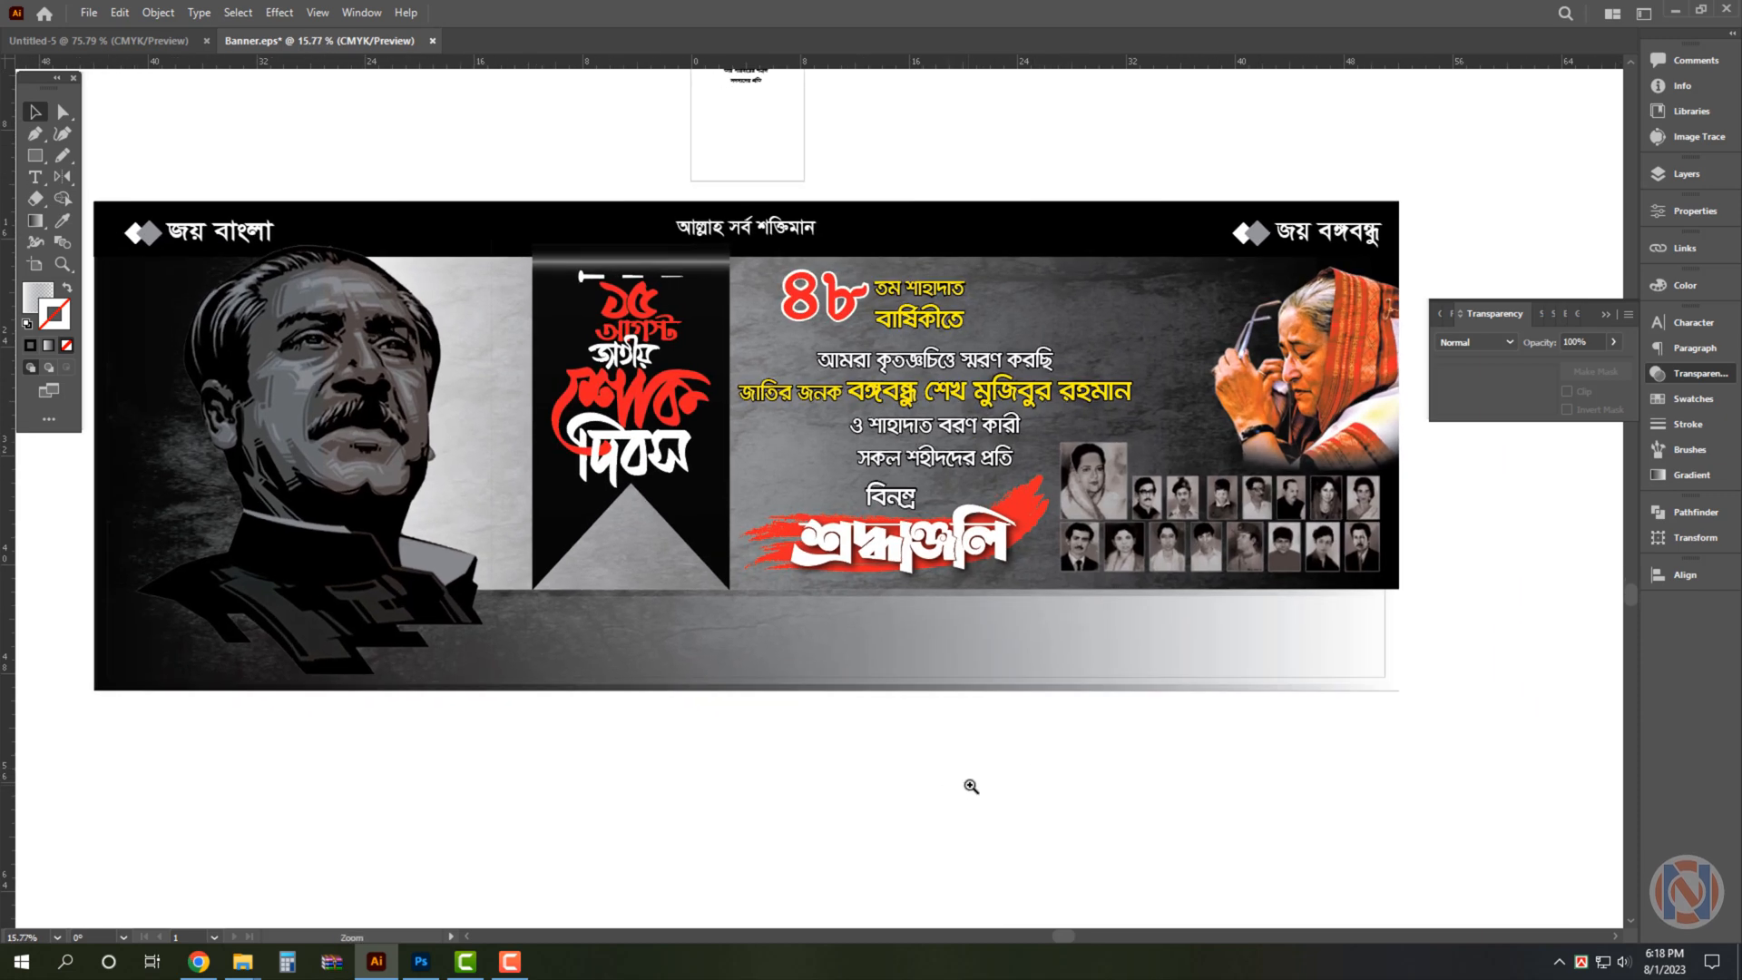
# Try repositioning the light gradient strip across the banner's lower panel, and undo the changes.
pyautogui.click(964, 600)
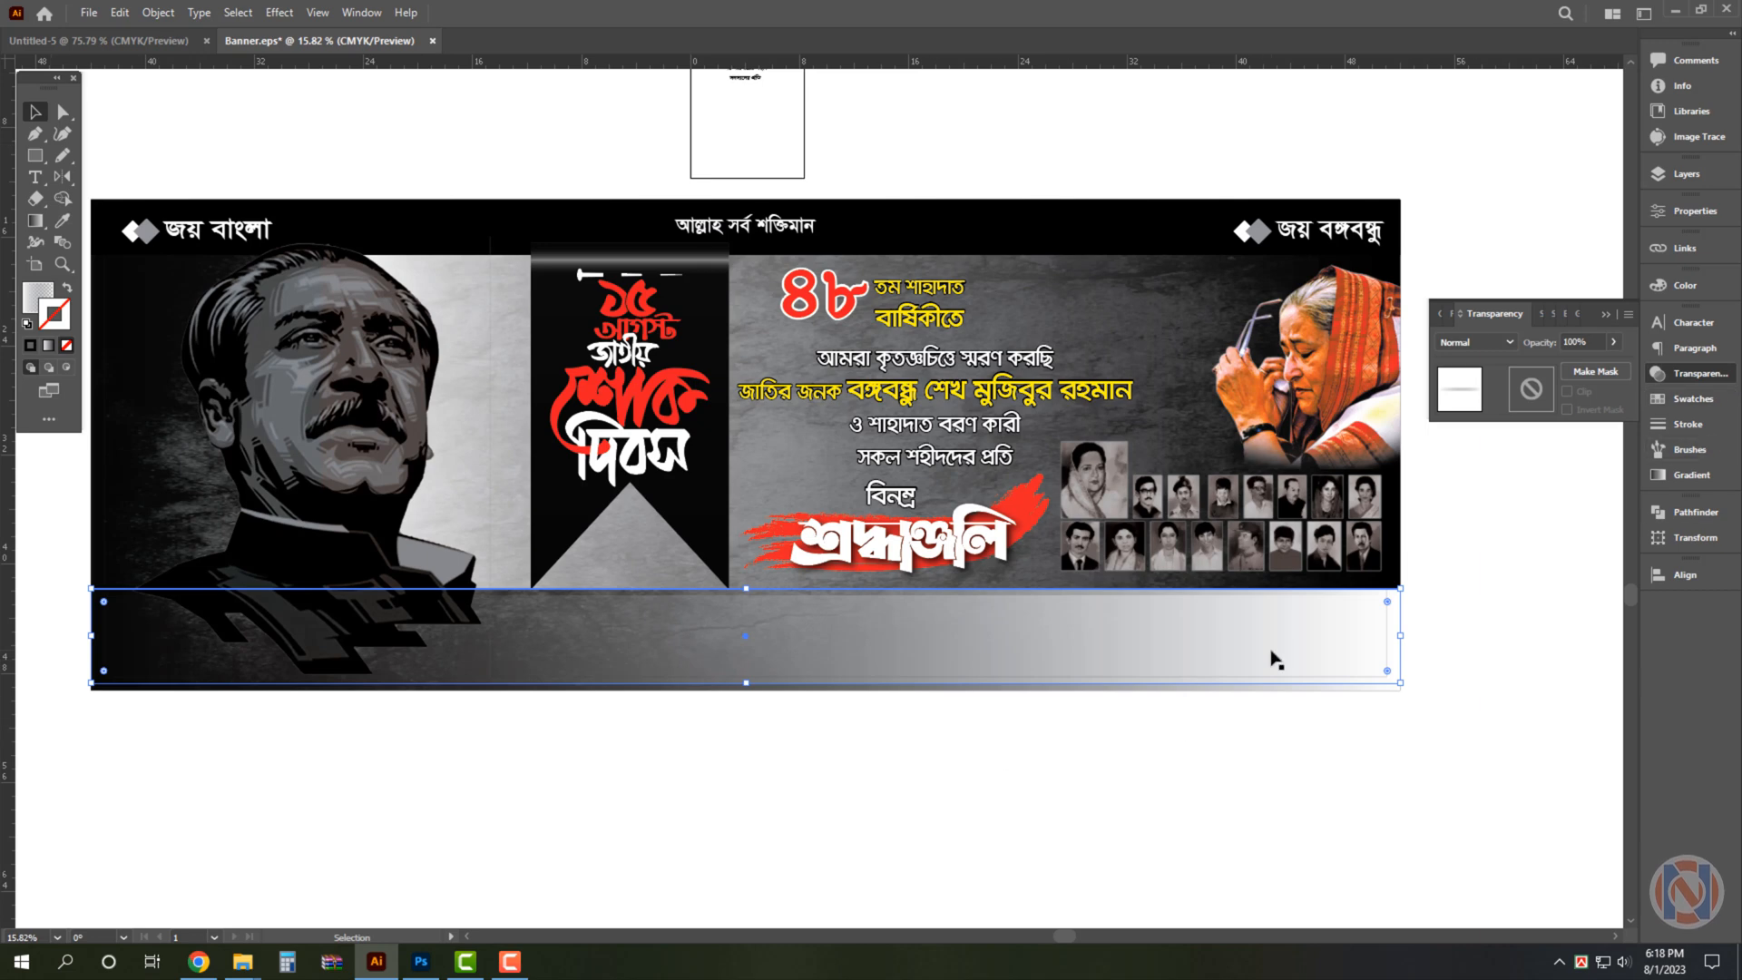
pyautogui.press('Return')
pyautogui.press('Return')
pyautogui.hotkey('ctrl', 'z')
pyautogui.press('v')
pyautogui.moveTo(926, 613); pyautogui.dragTo(926, 681)
pyautogui.hotkey('ctrl', 'z')
pyautogui.click(949, 805)
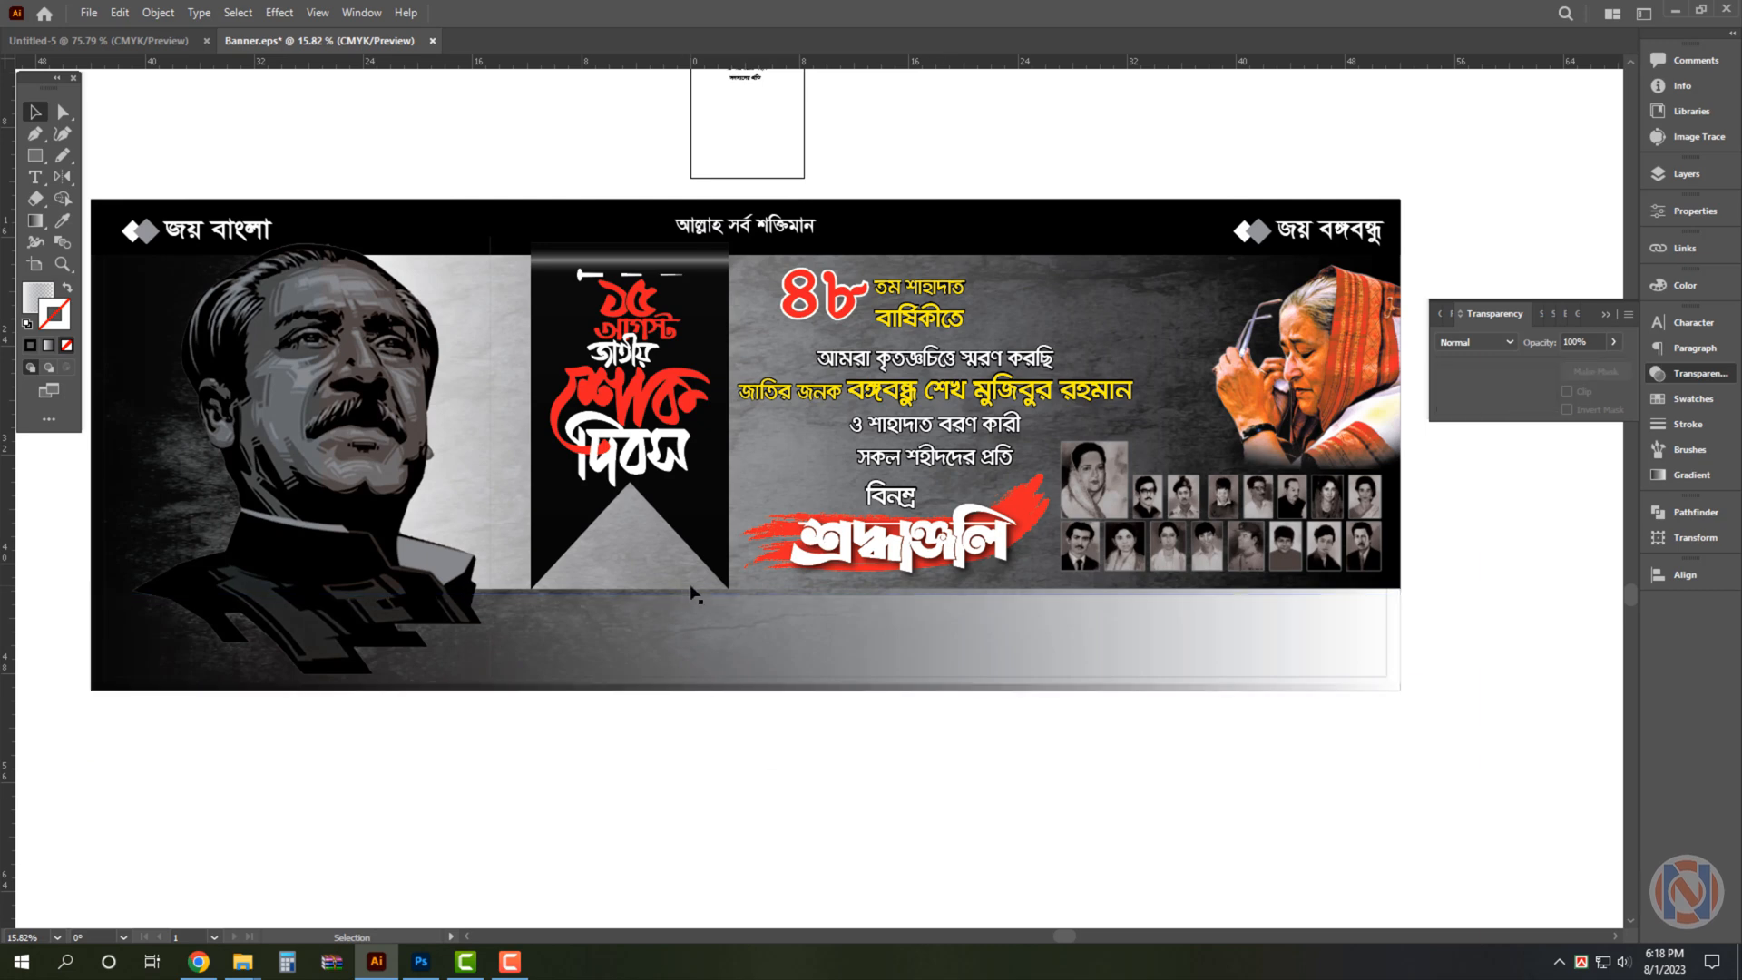
# Try taking the stacked gradient strips off the banner's lower panel, and undo the moves and deletion.
pyautogui.moveTo(690, 597); pyautogui.dragTo(680, 727)
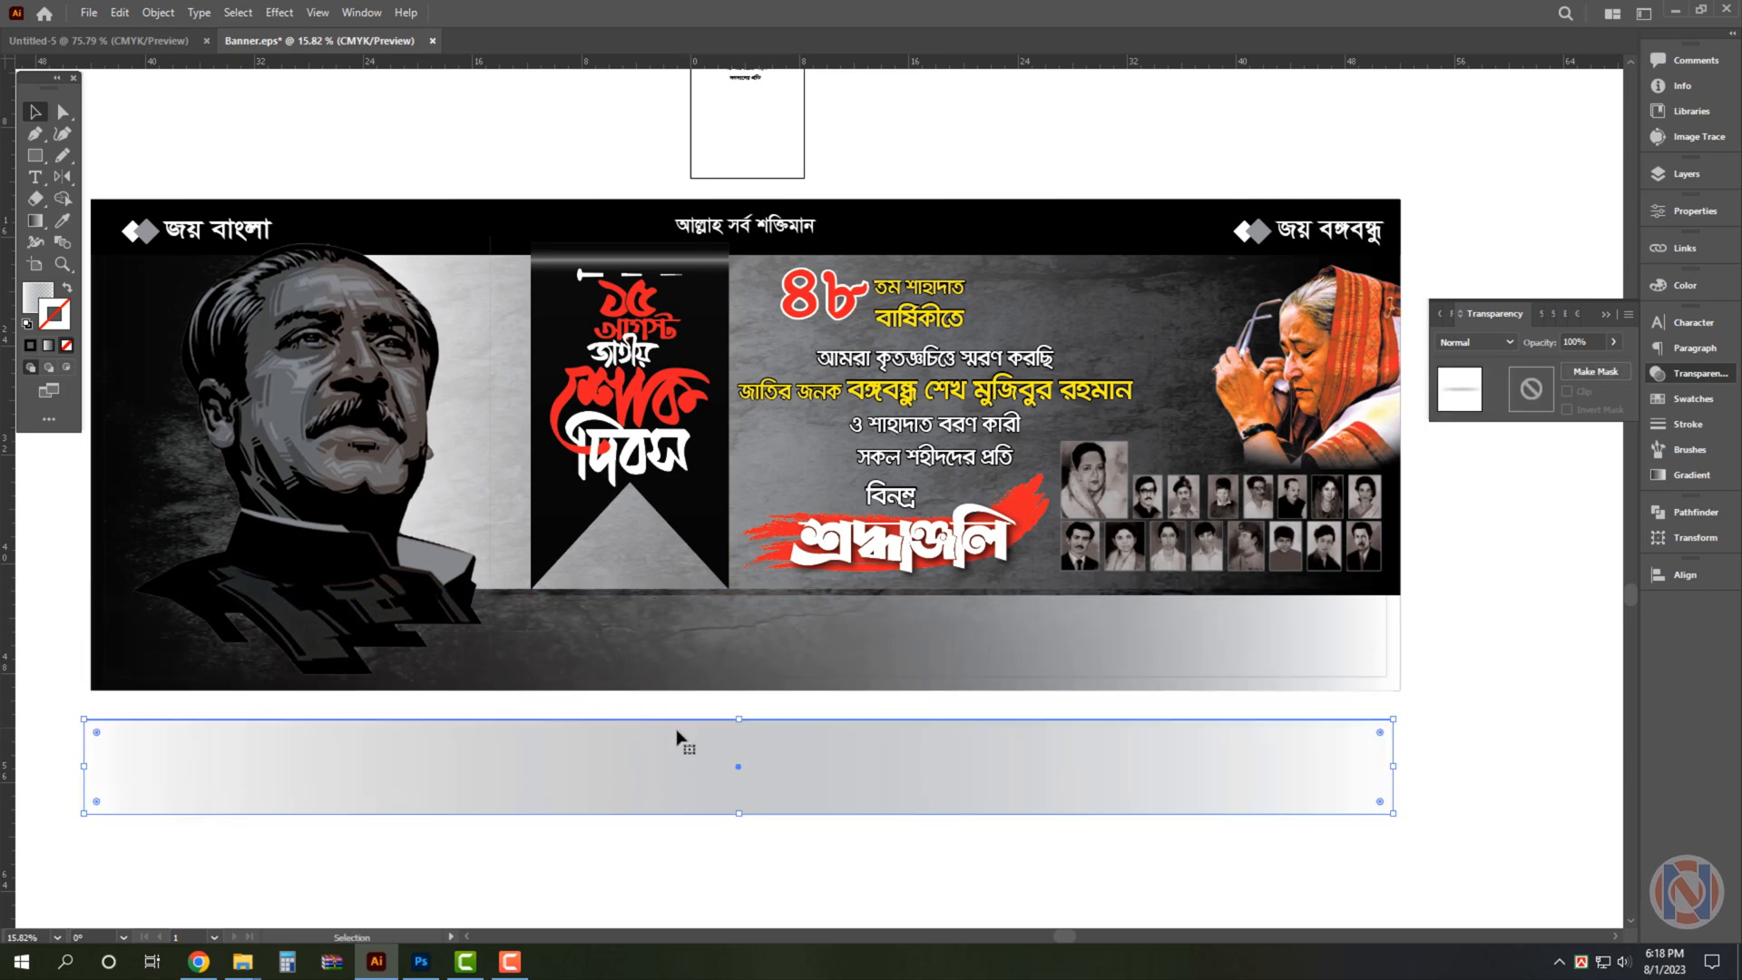
pyautogui.hotkey('ctrl', 'z')
pyautogui.press('Delete')
pyautogui.moveTo(762, 645); pyautogui.dragTo(747, 710)
pyautogui.hotkey('ctrl', 'z')
pyautogui.hotkey('ctrl', 'z')
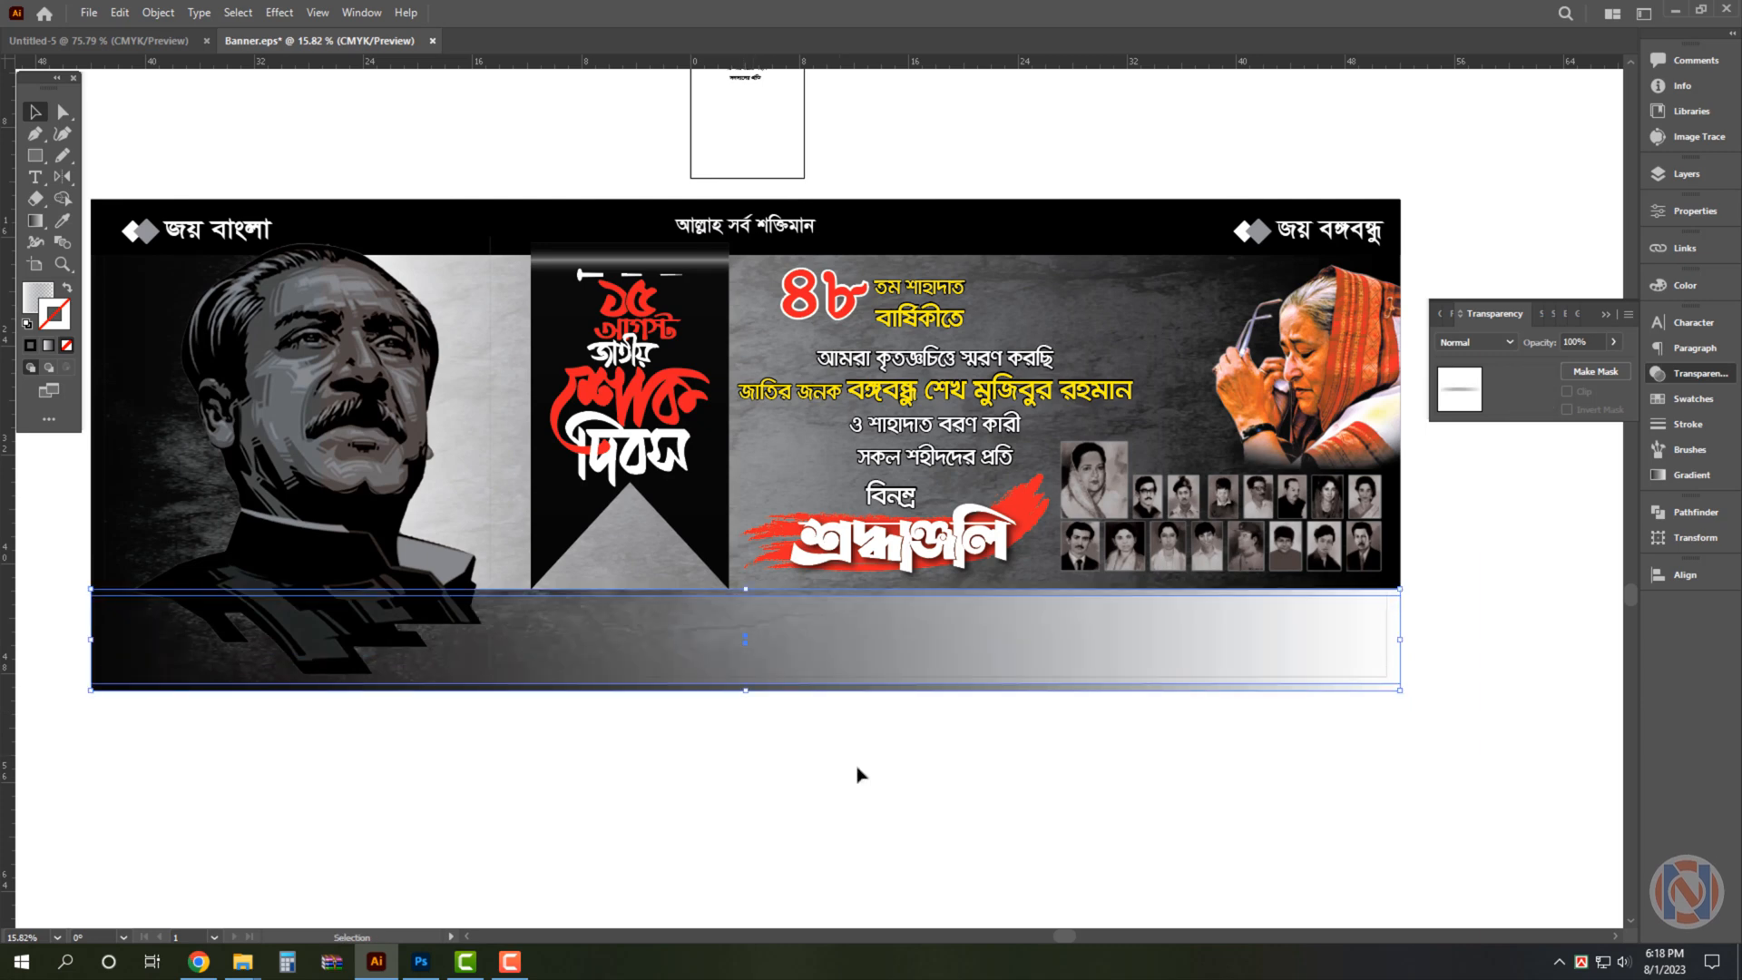
pyautogui.click(867, 770)
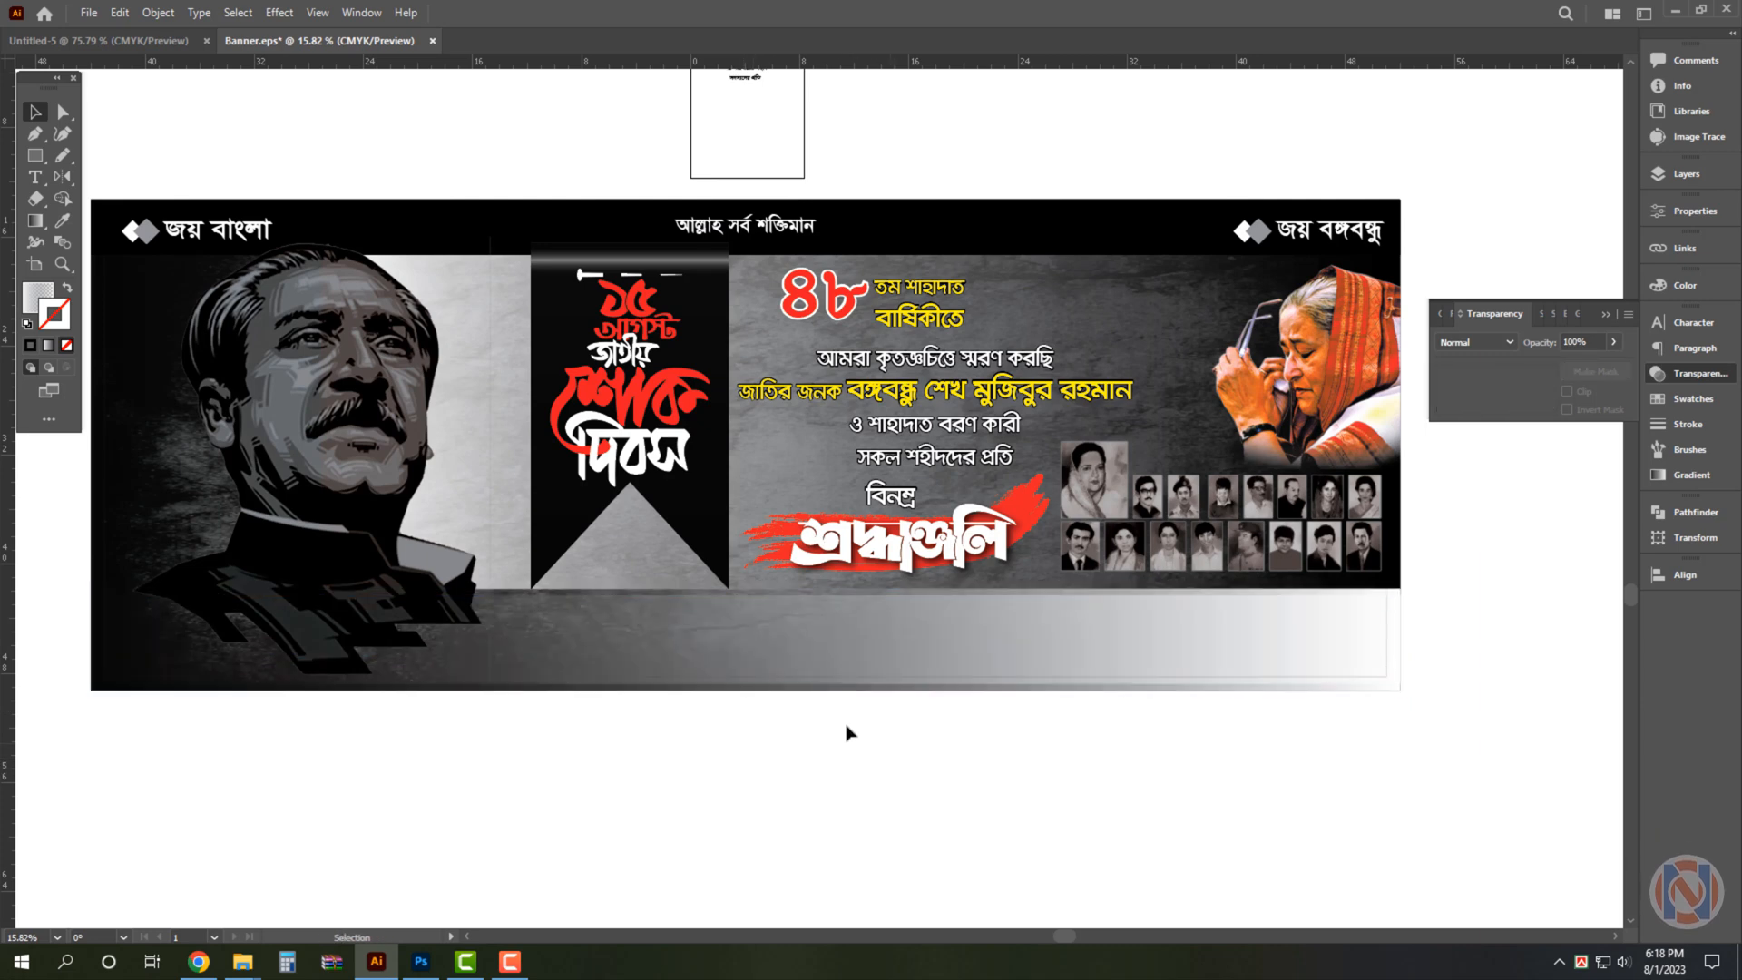
# Duplicate the banner's top-centre line "আল্লাহ সর্ব শক্তিমান" into the lower panel, fill the copy black and enlarge it.
pyautogui.click(773, 648)
pyautogui.scroll(1, 681, 723)
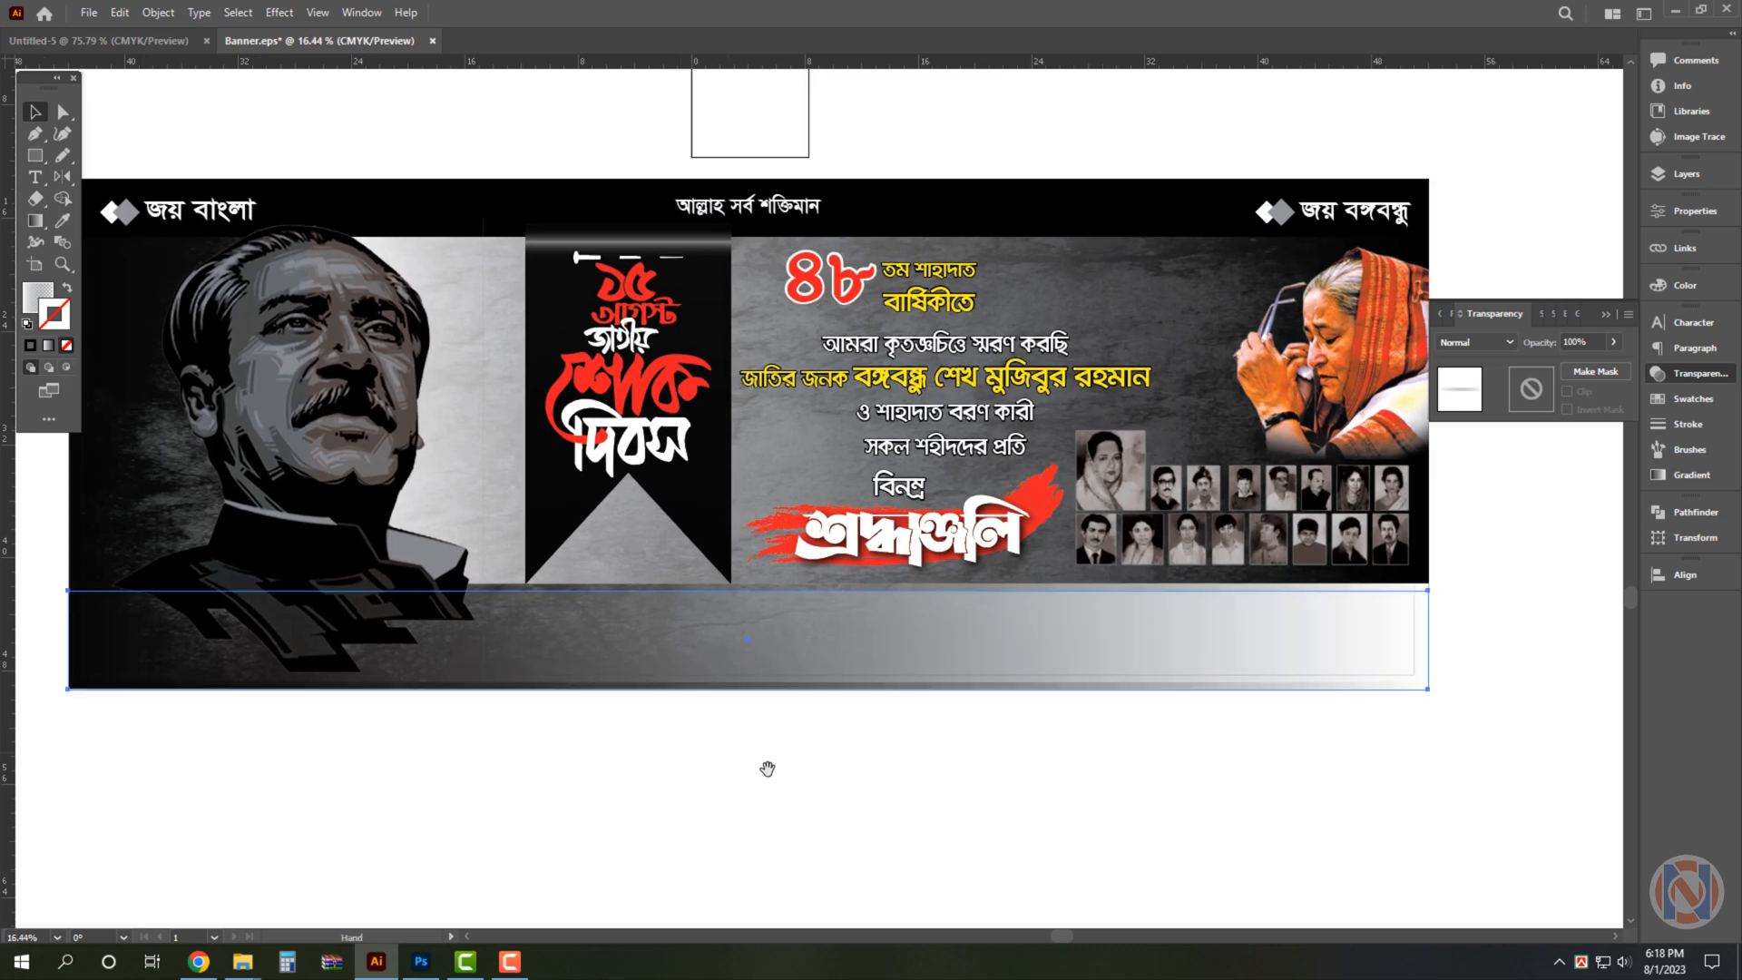
pyautogui.moveTo(767, 769); pyautogui.dragTo(824, 739)
pyautogui.click(808, 742)
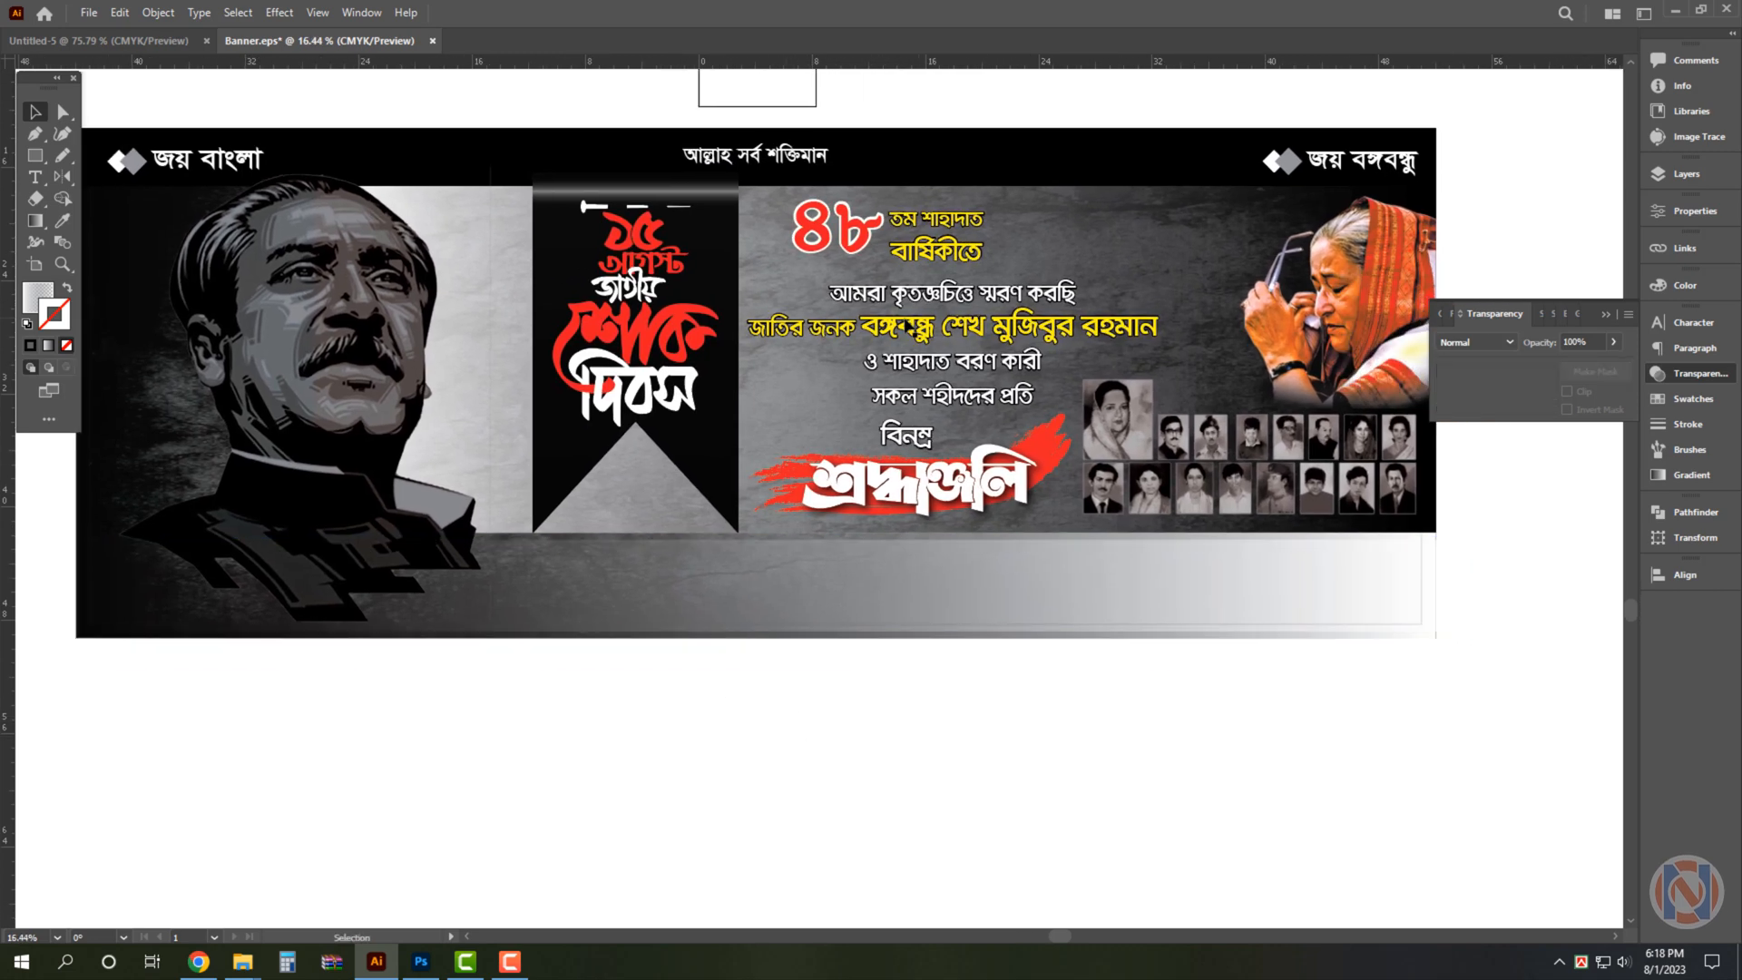
pyautogui.moveTo(732, 570); pyautogui.dragTo(733, 595)
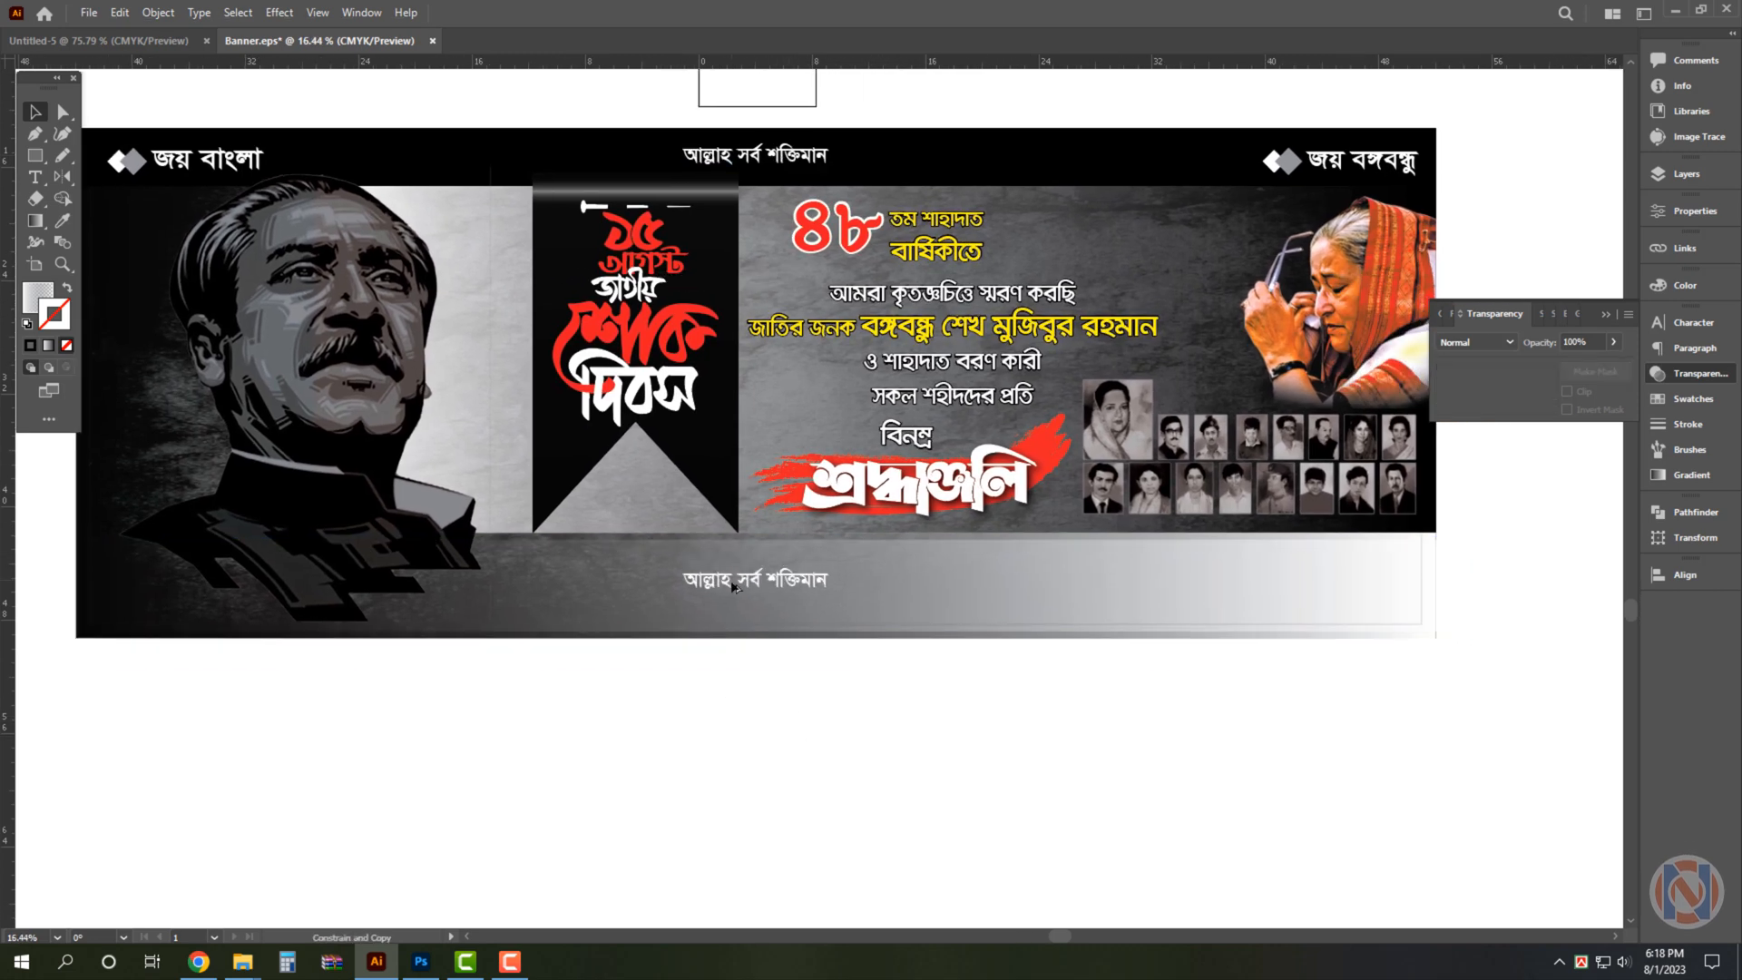
pyautogui.click(1679, 292)
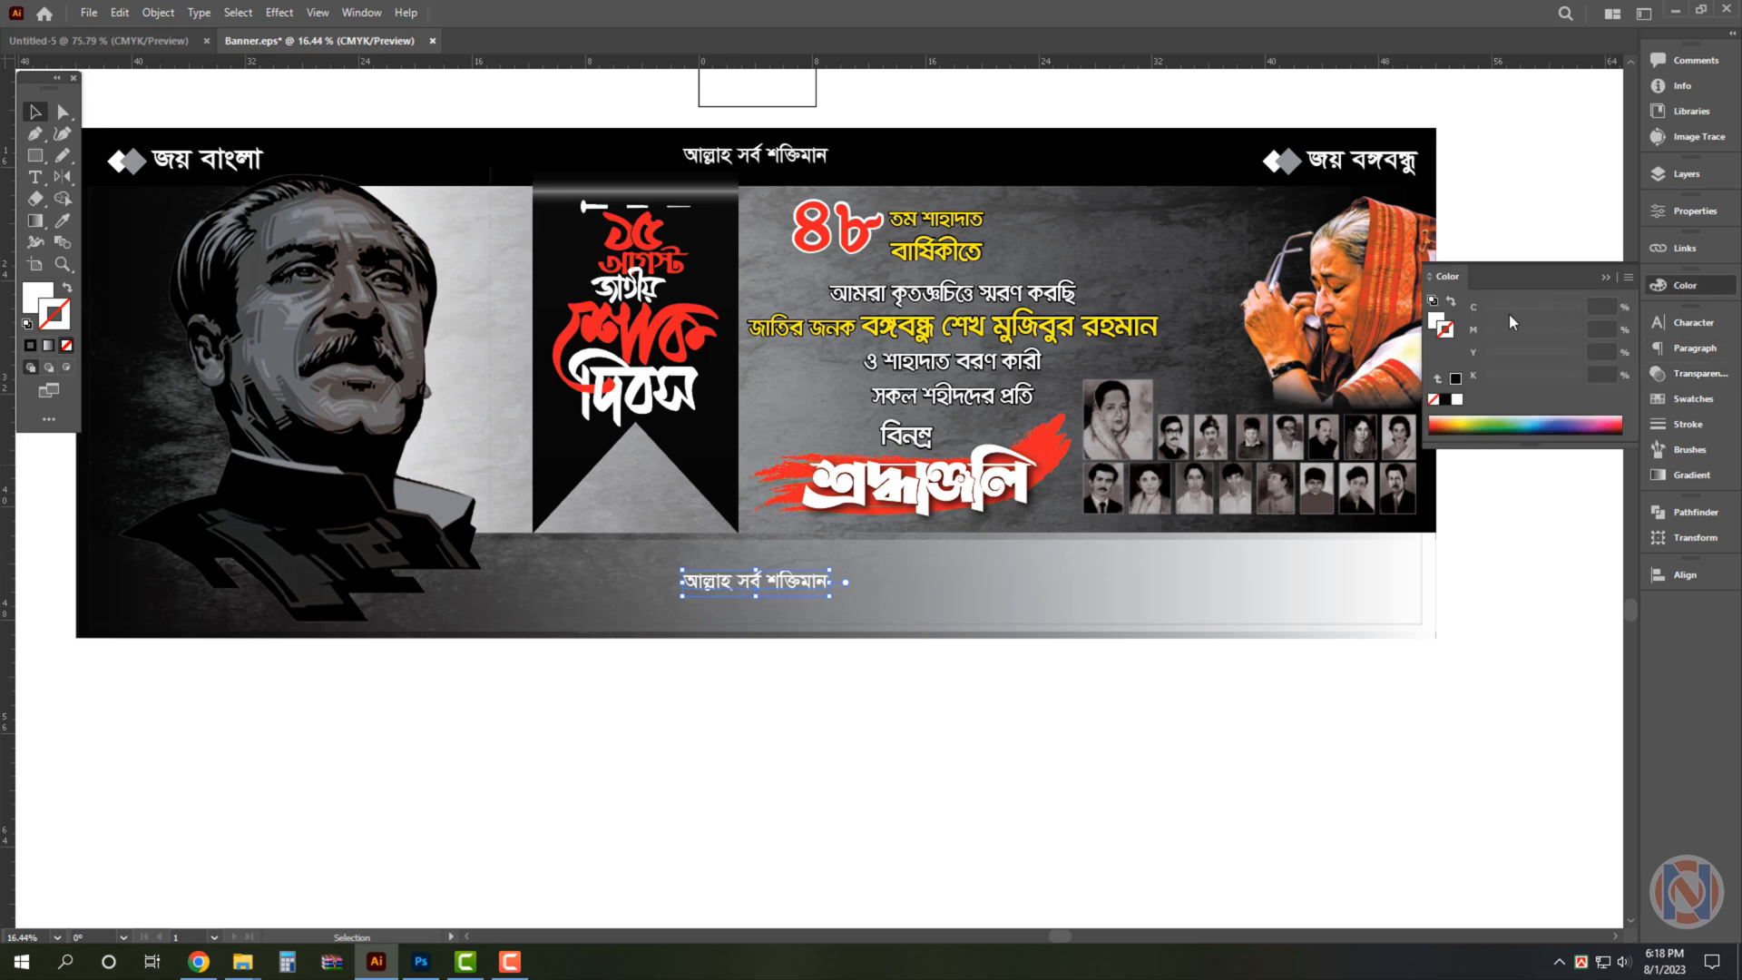
pyautogui.click(1437, 325)
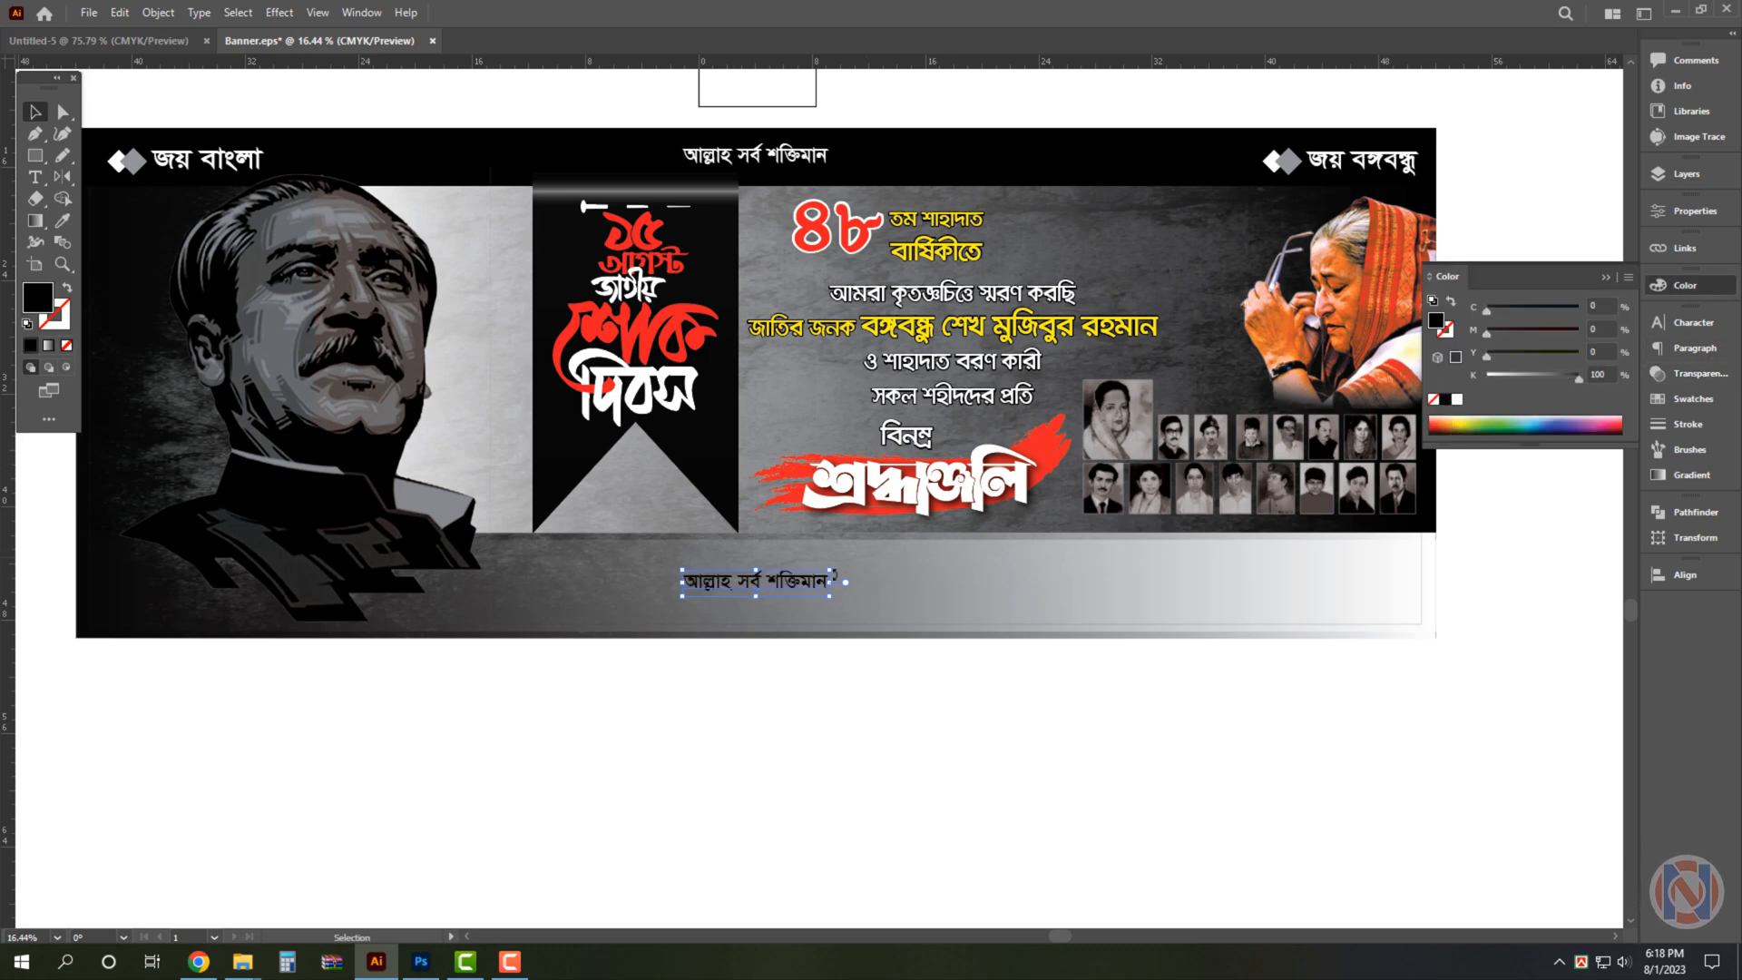
pyautogui.moveTo(842, 585); pyautogui.dragTo(1011, 581)
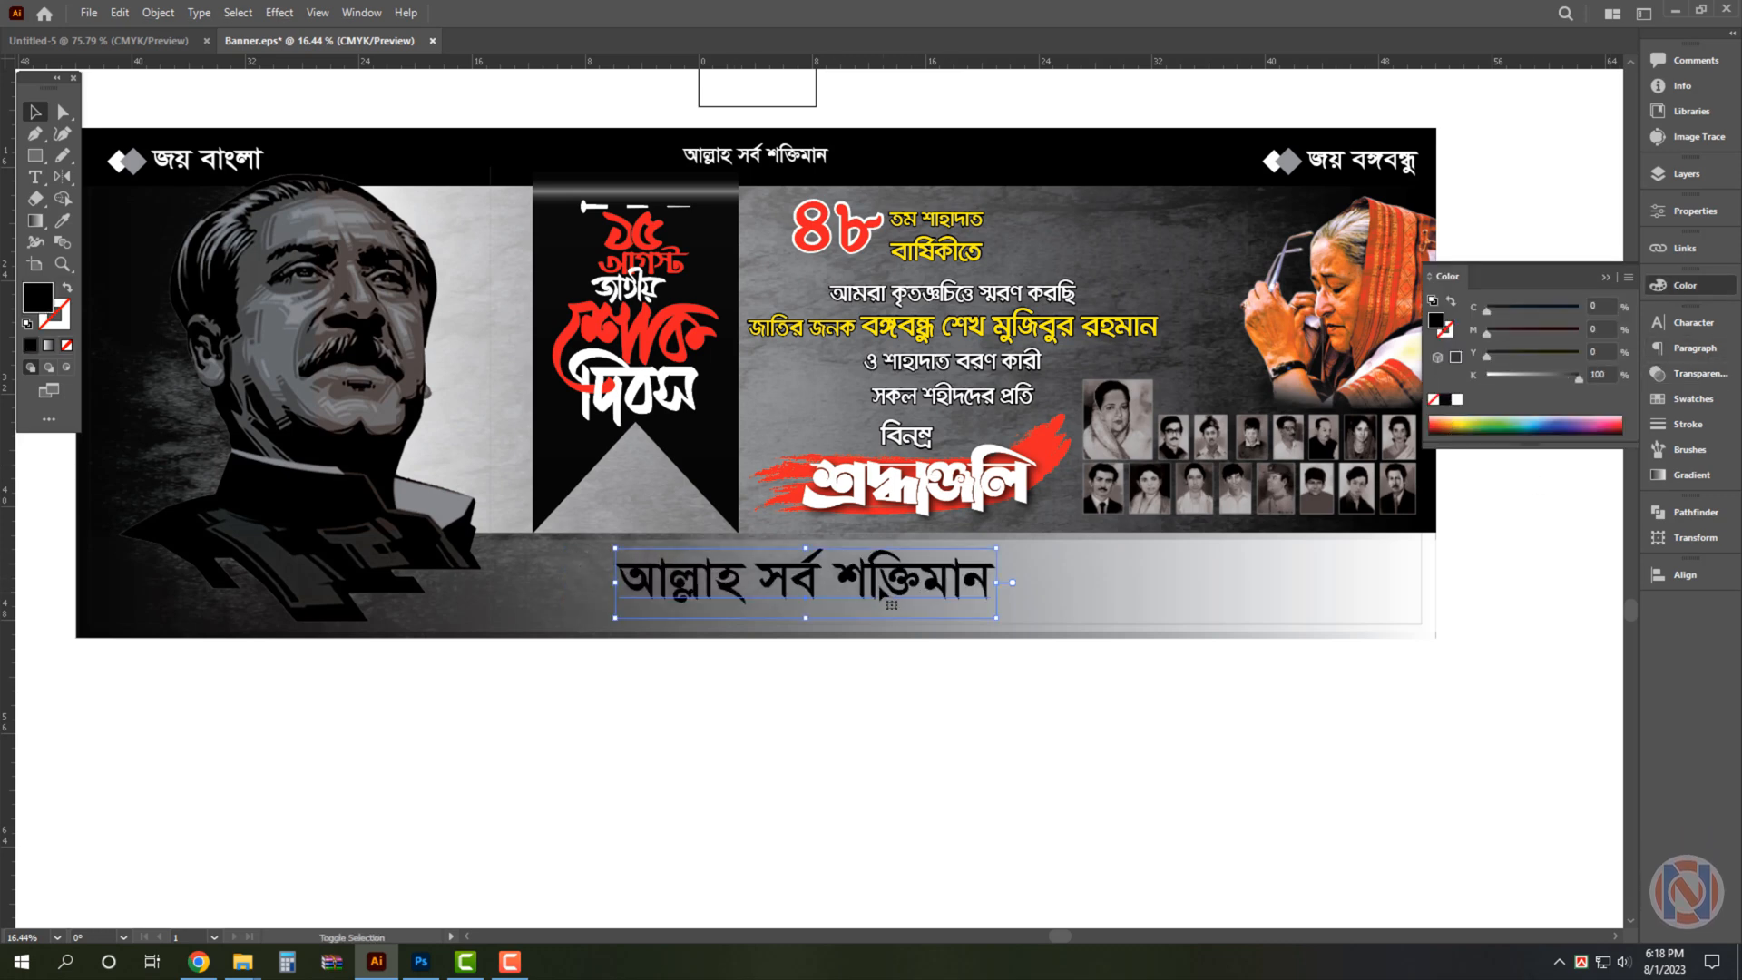
# Replace the lower-panel text with "আপনার প্রতিষ্ঠানের নাম" and reposition it within the panel.
pyautogui.tripleClick(885, 602)
pyautogui.write('আপনার প্র')
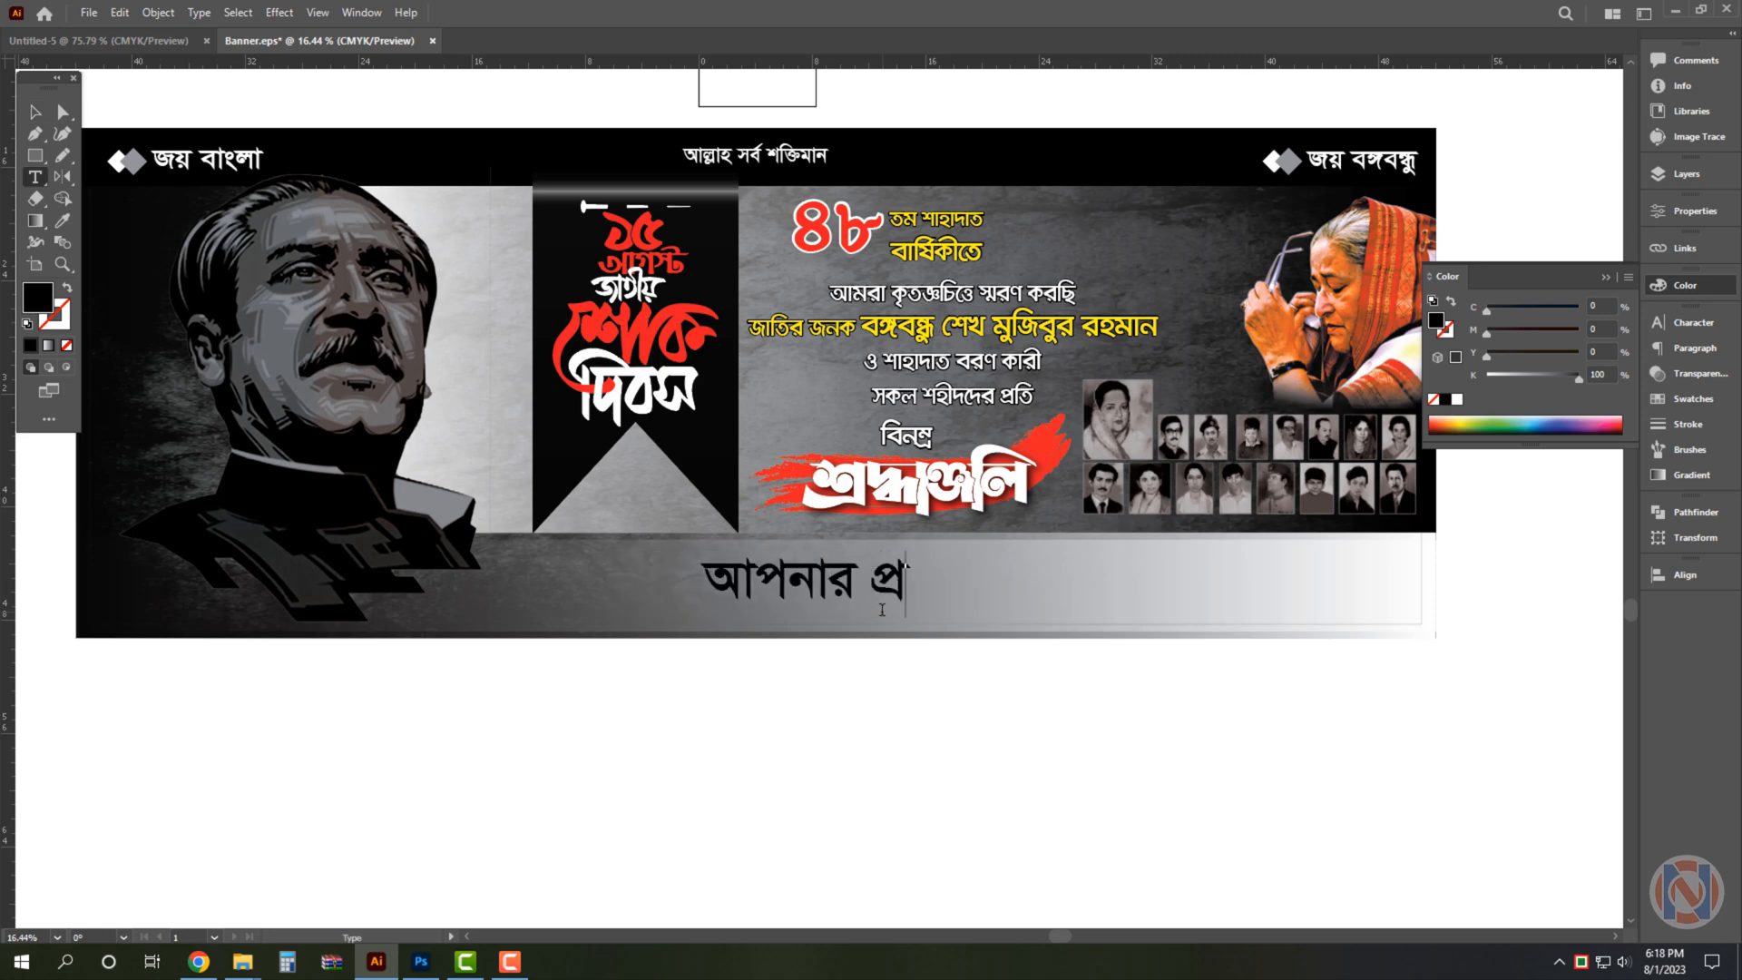
pyautogui.write('তিষ্ঠানে')
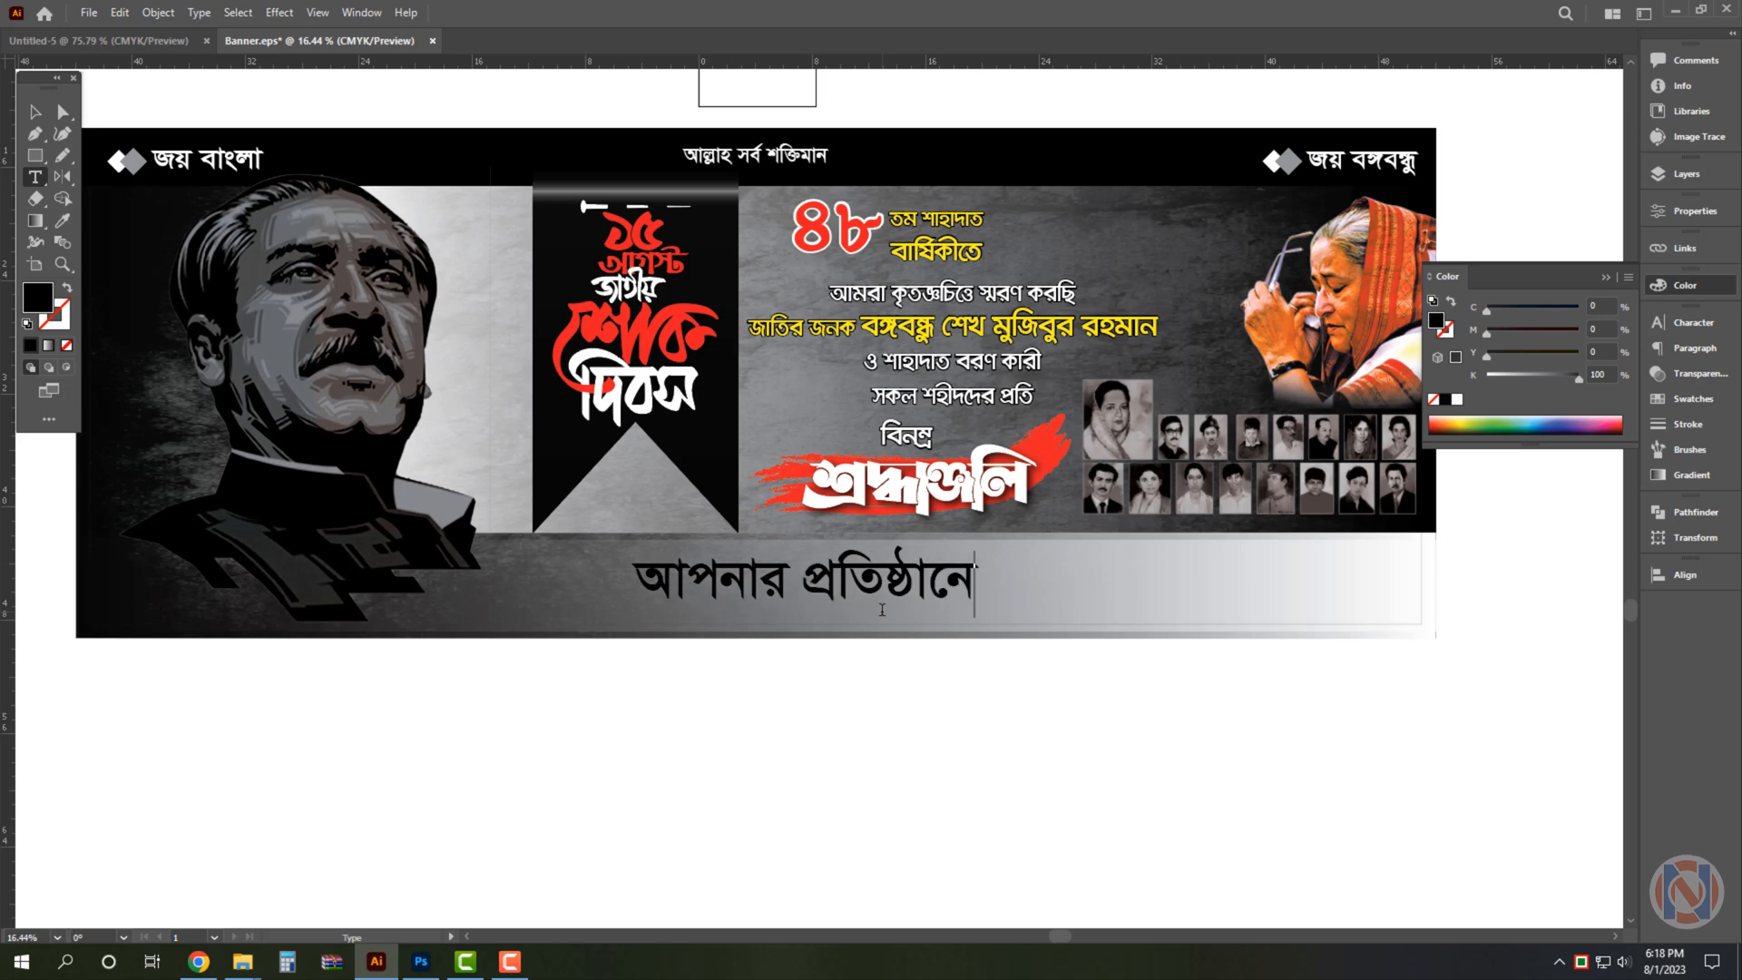
pyautogui.write('র নাম')
pyautogui.press('Escape')
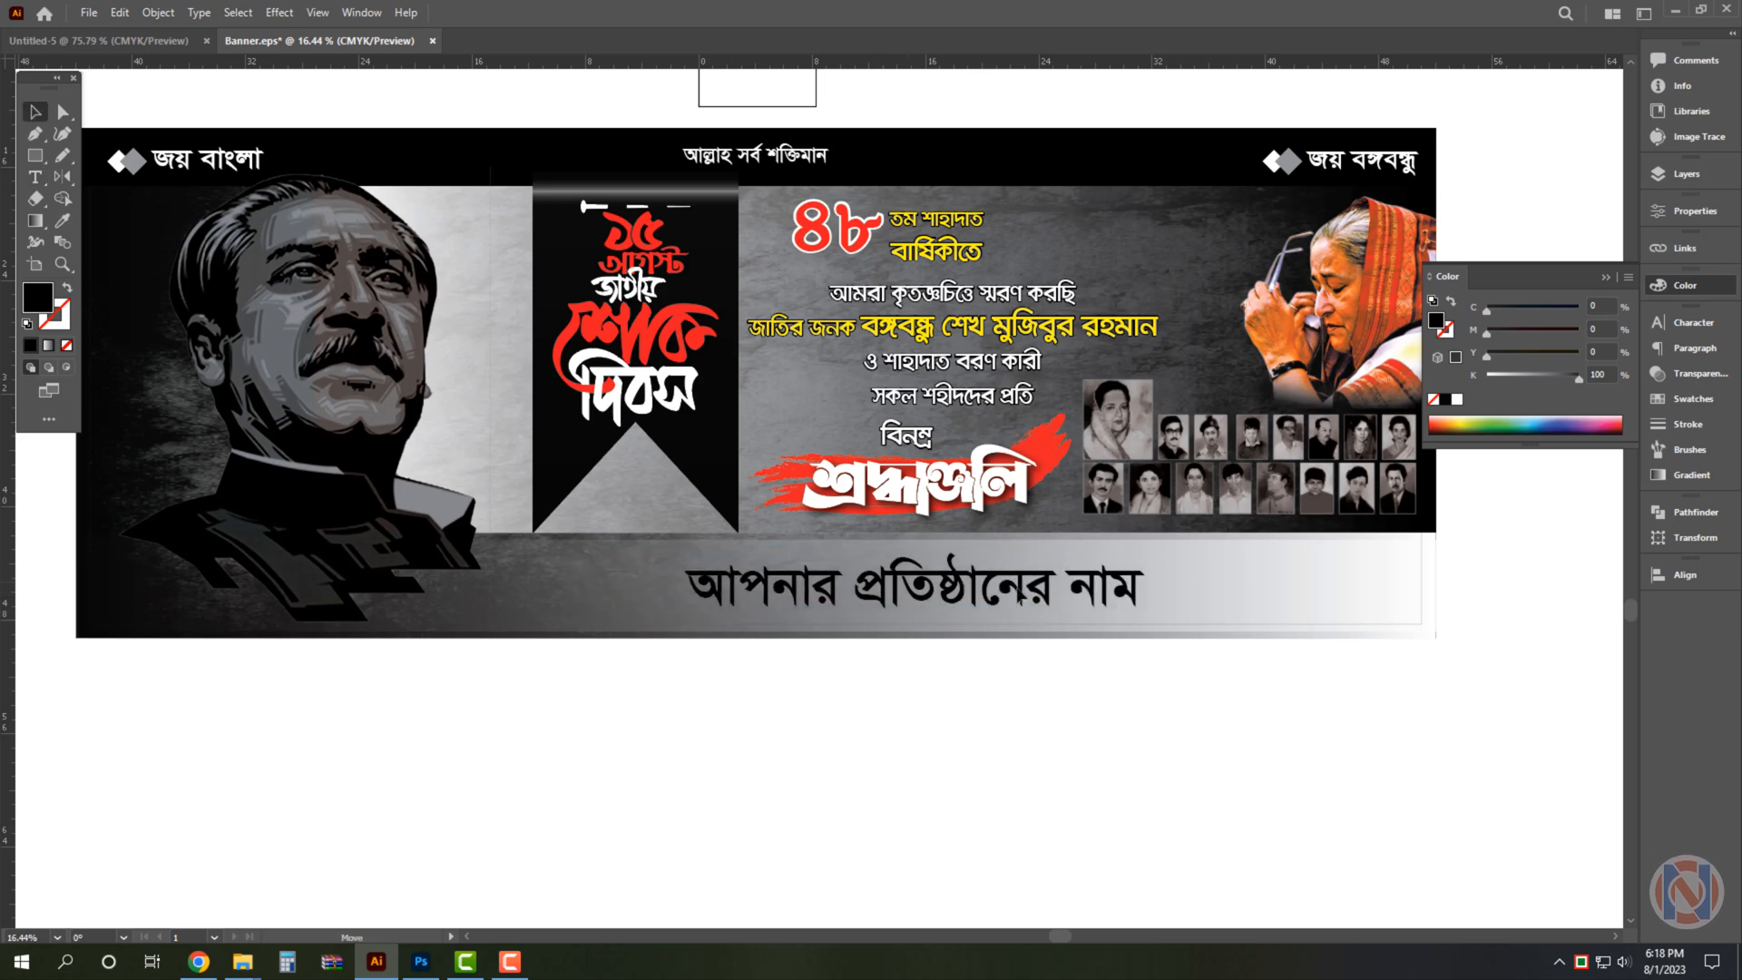
pyautogui.moveTo(1020, 595); pyautogui.dragTo(994, 591)
pyautogui.moveTo(1123, 584); pyautogui.dragTo(1108, 584)
# Delete the leftover small reference text from the artboard above the banner.
pyautogui.click(1131, 801)
pyautogui.moveTo(1053, 762); pyautogui.dragTo(979, 759)
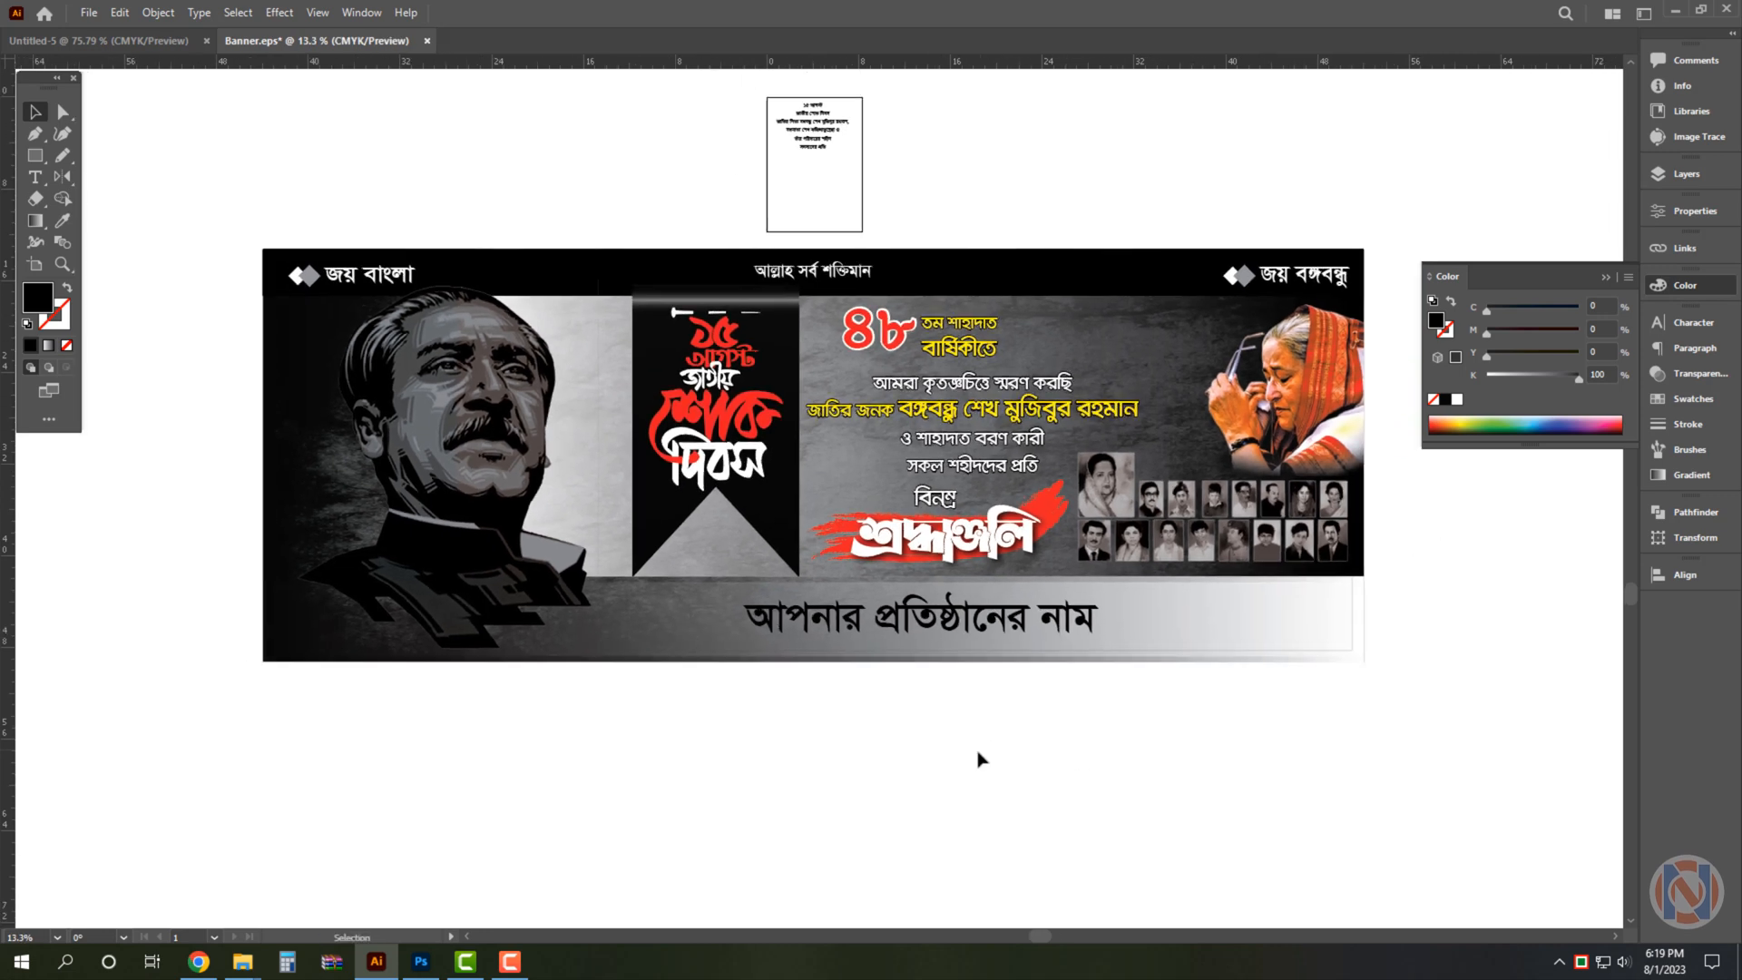
pyautogui.press('Delete')
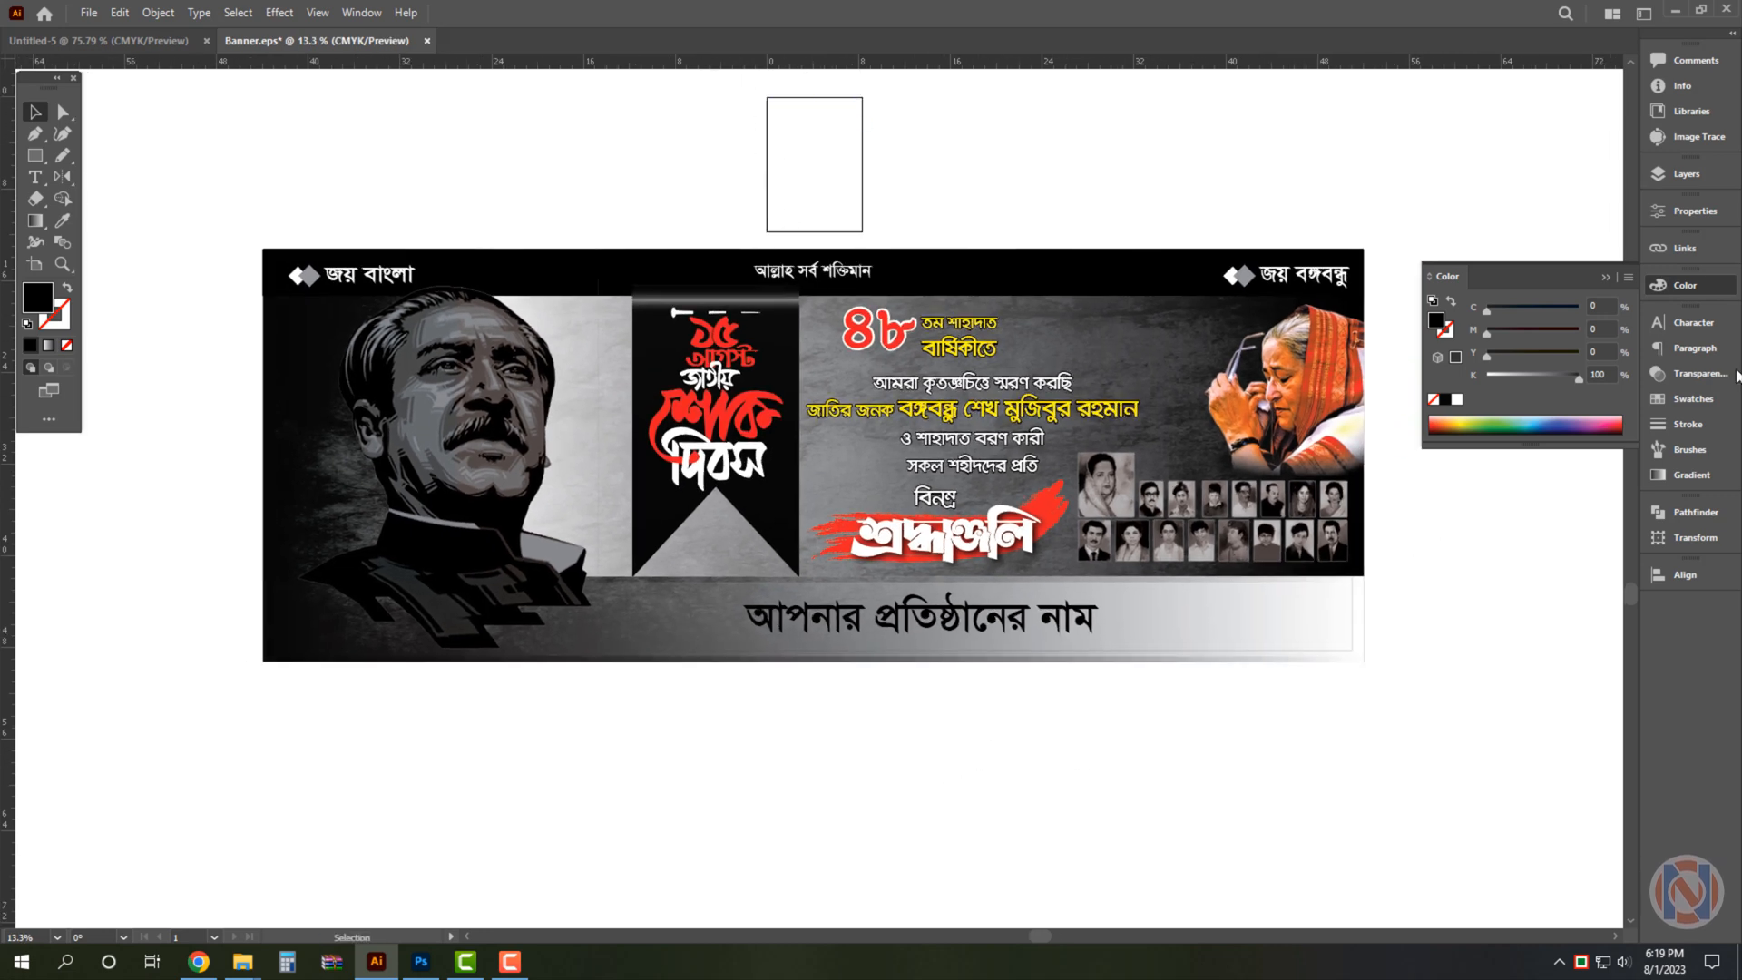
pyautogui.click(1706, 289)
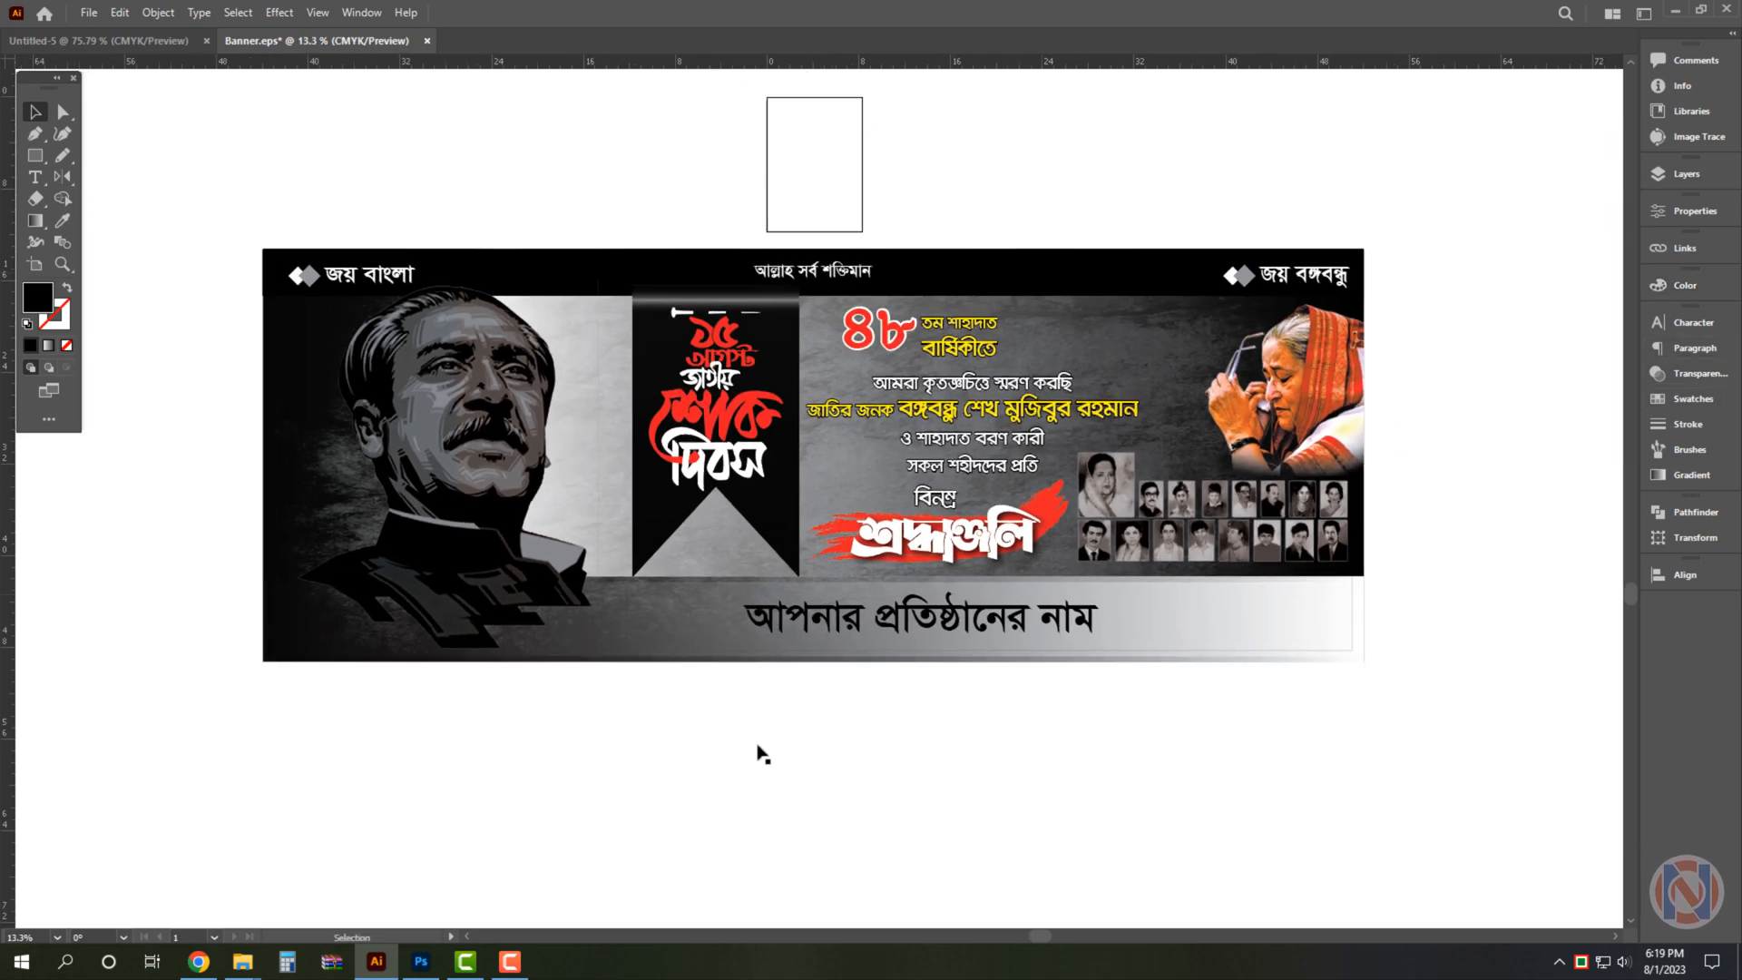
# Shrink the black mourning-day ribbon with its lettering so it sits fully inside the banner's middle section.
pyautogui.press('Tab')
pyautogui.moveTo(753, 446); pyautogui.dragTo(857, 470)
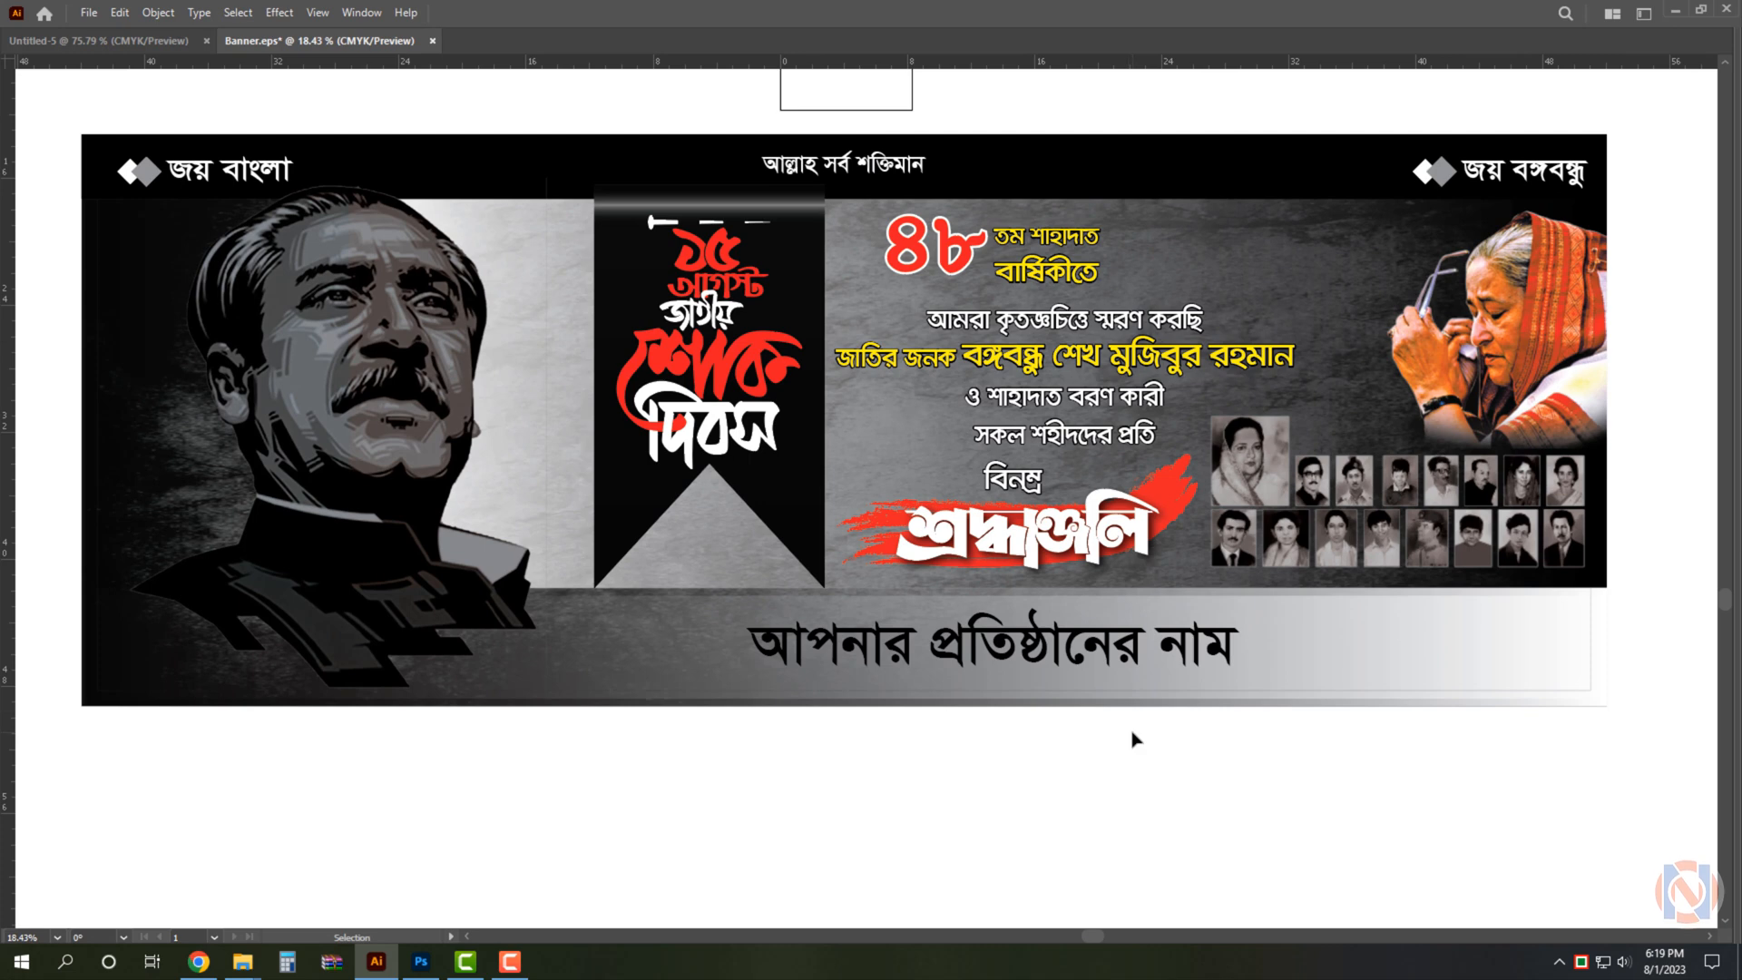
pyautogui.click(821, 357)
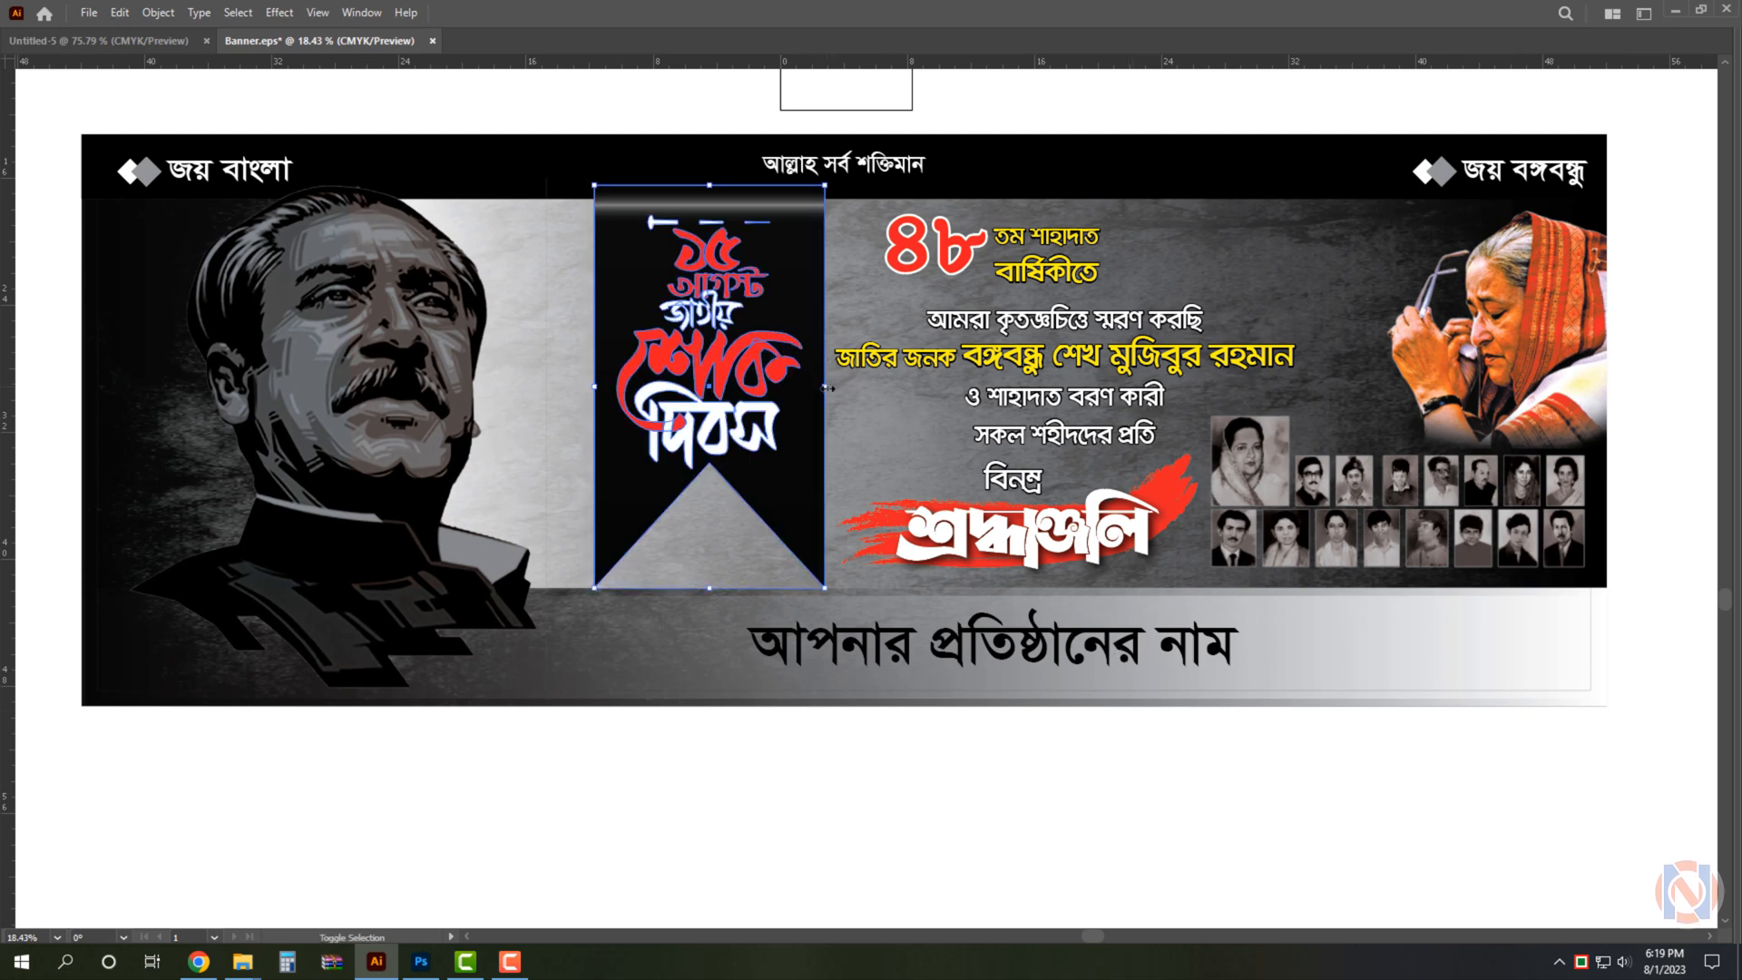
pyautogui.moveTo(825, 387)
pyautogui.mouseDown()
pyautogui.moveTo(733, 383)
pyautogui.moveTo(798, 390)
pyautogui.mouseUp()
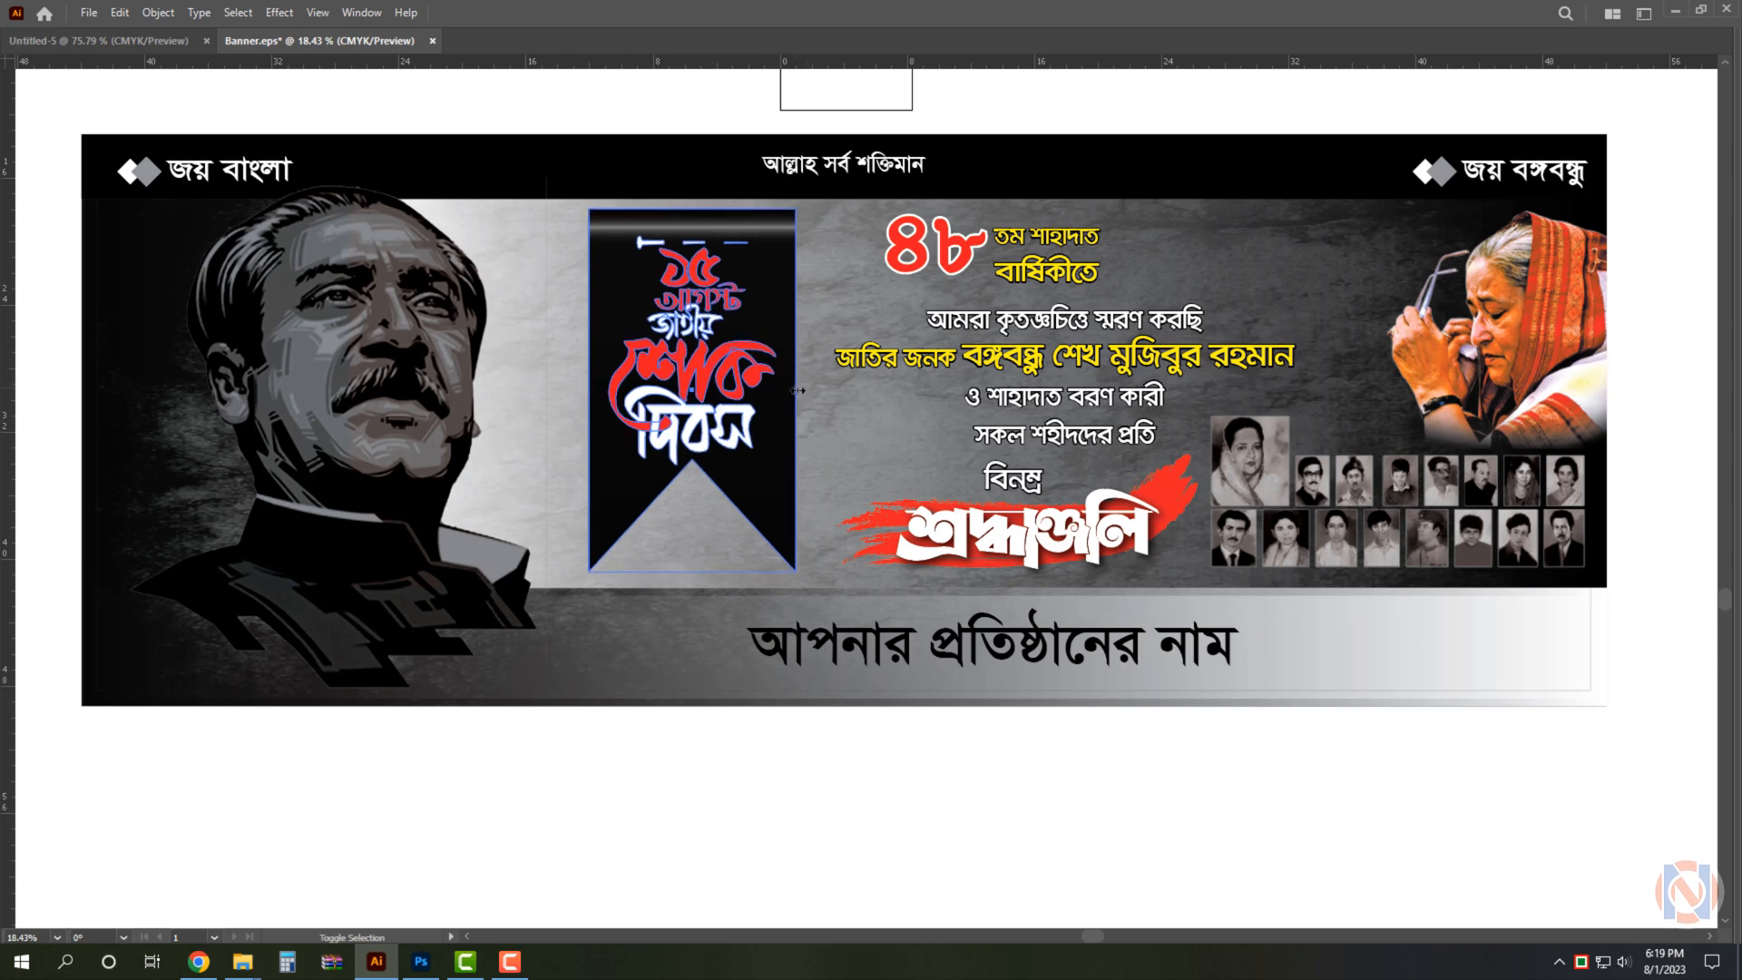
pyautogui.click(1064, 798)
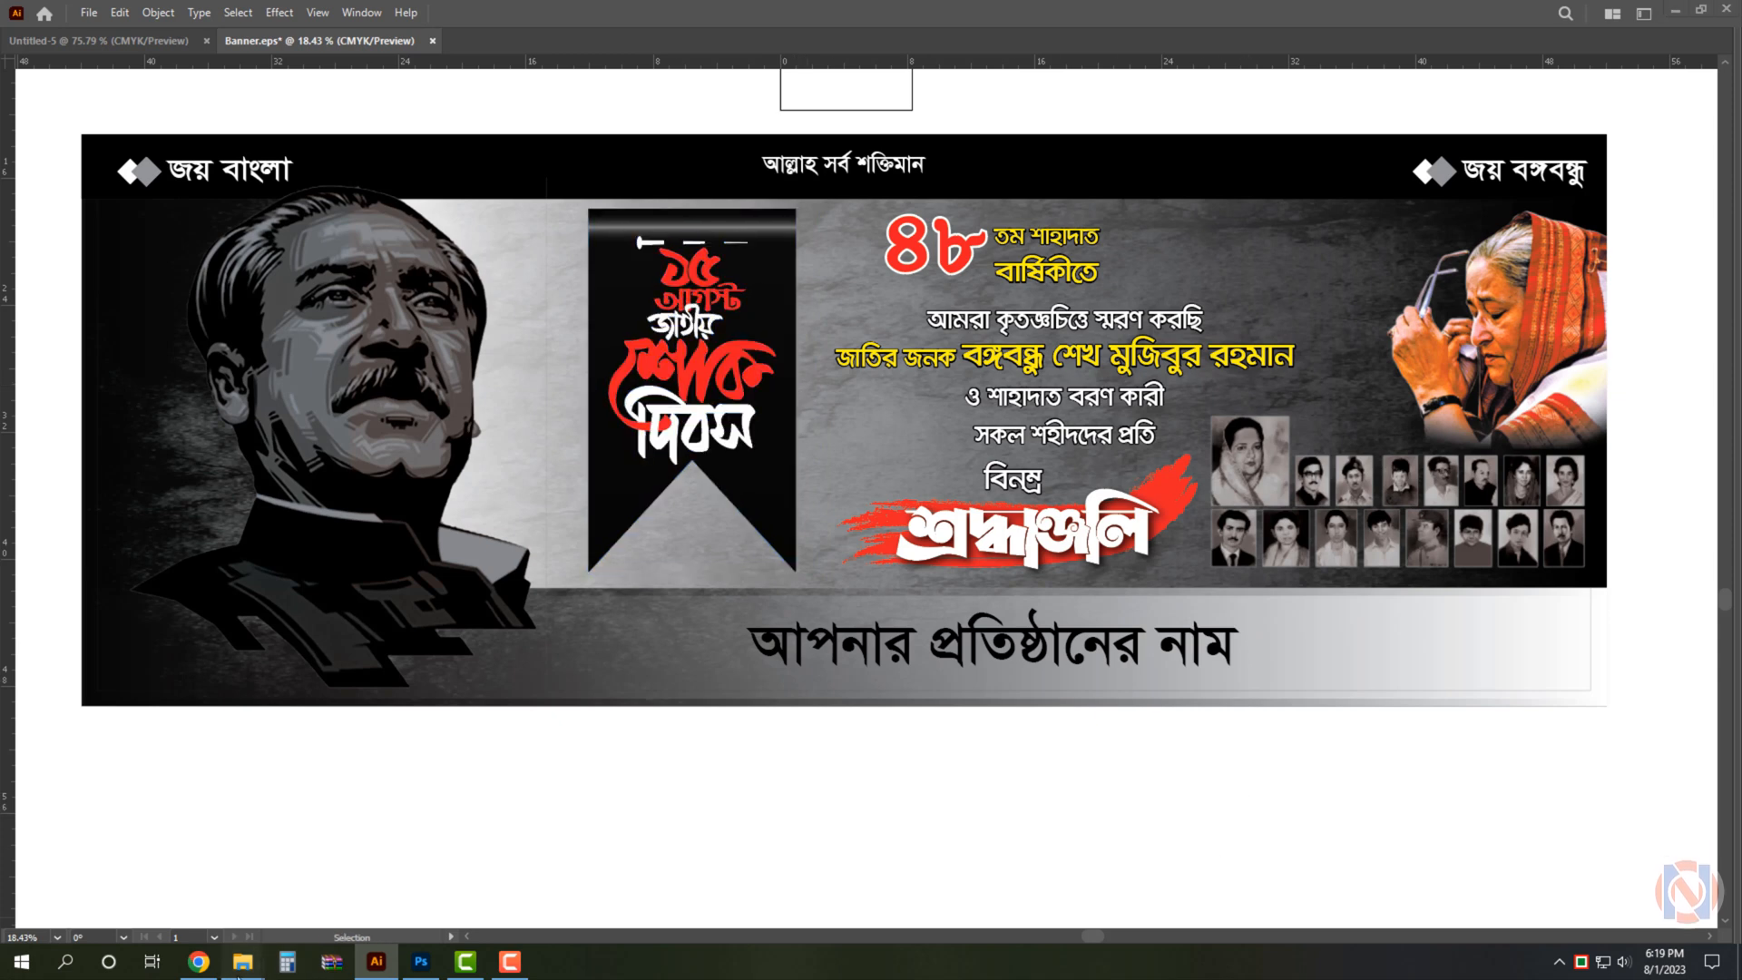
# Place the "আমরা শোকাহত" ribbon image from the file folder beside the woman's portrait, scaling and positioning it above the photo collage.
pyautogui.moveTo(242, 960)
pyautogui.click(177, 871)
pyautogui.moveTo(927, 184); pyautogui.dragTo(1292, 292)
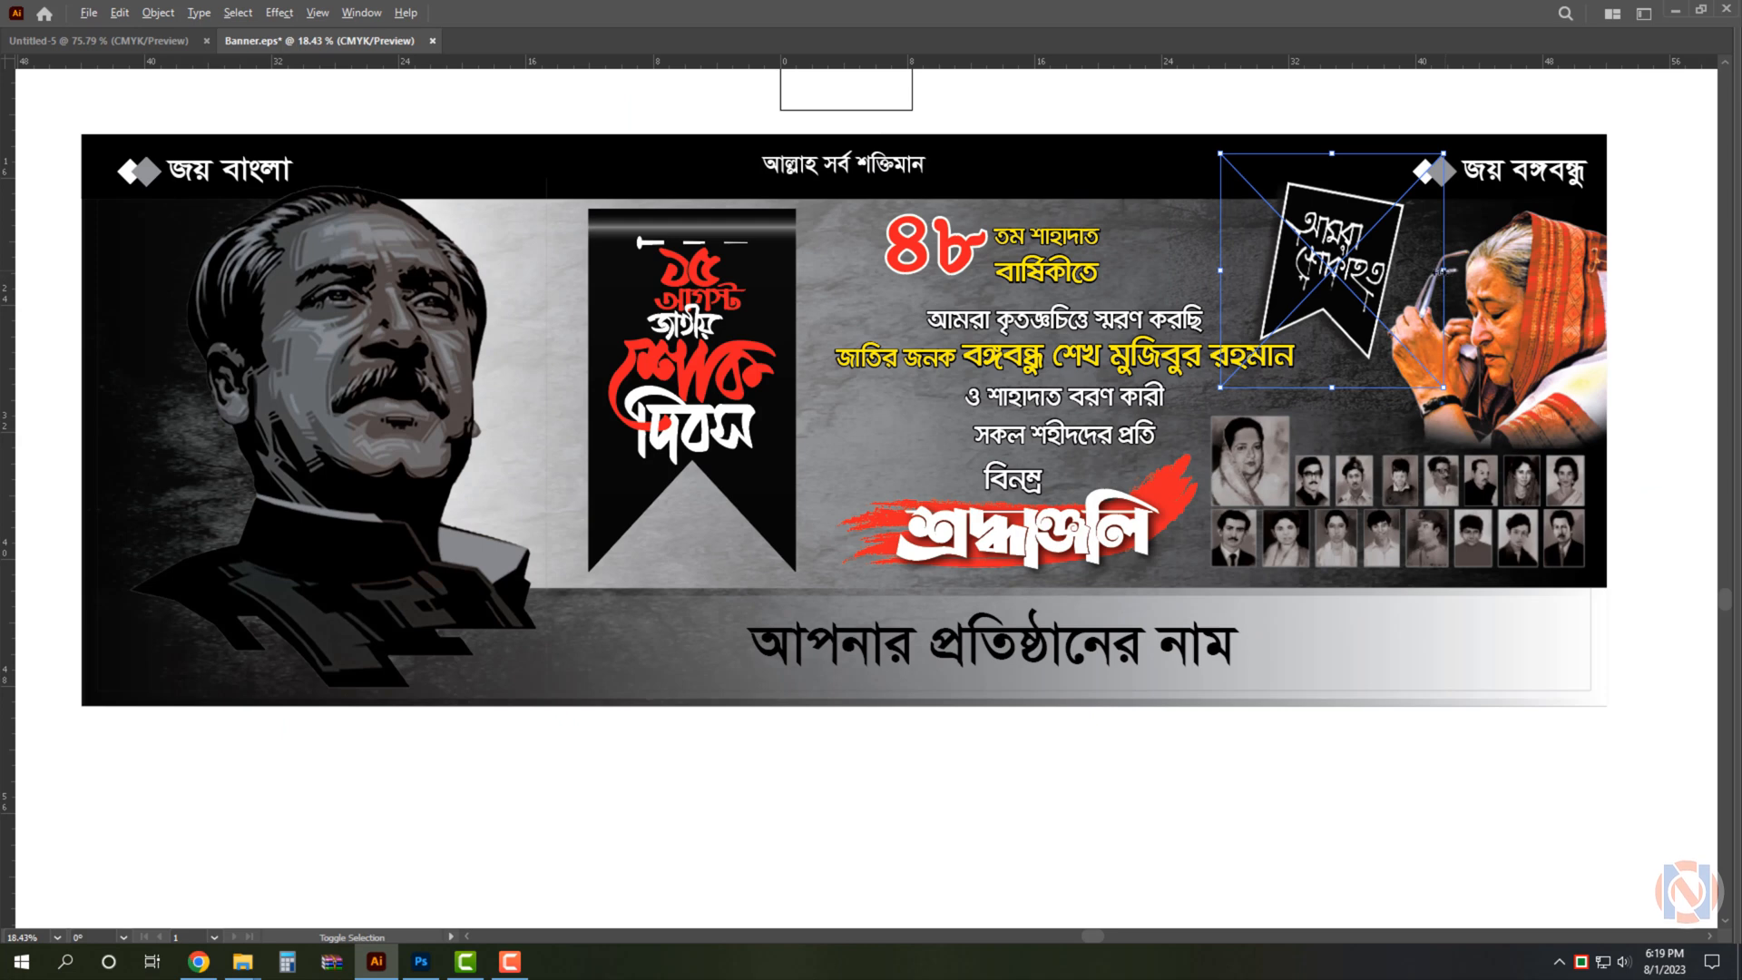
pyautogui.moveTo(1444, 270); pyautogui.dragTo(1327, 258)
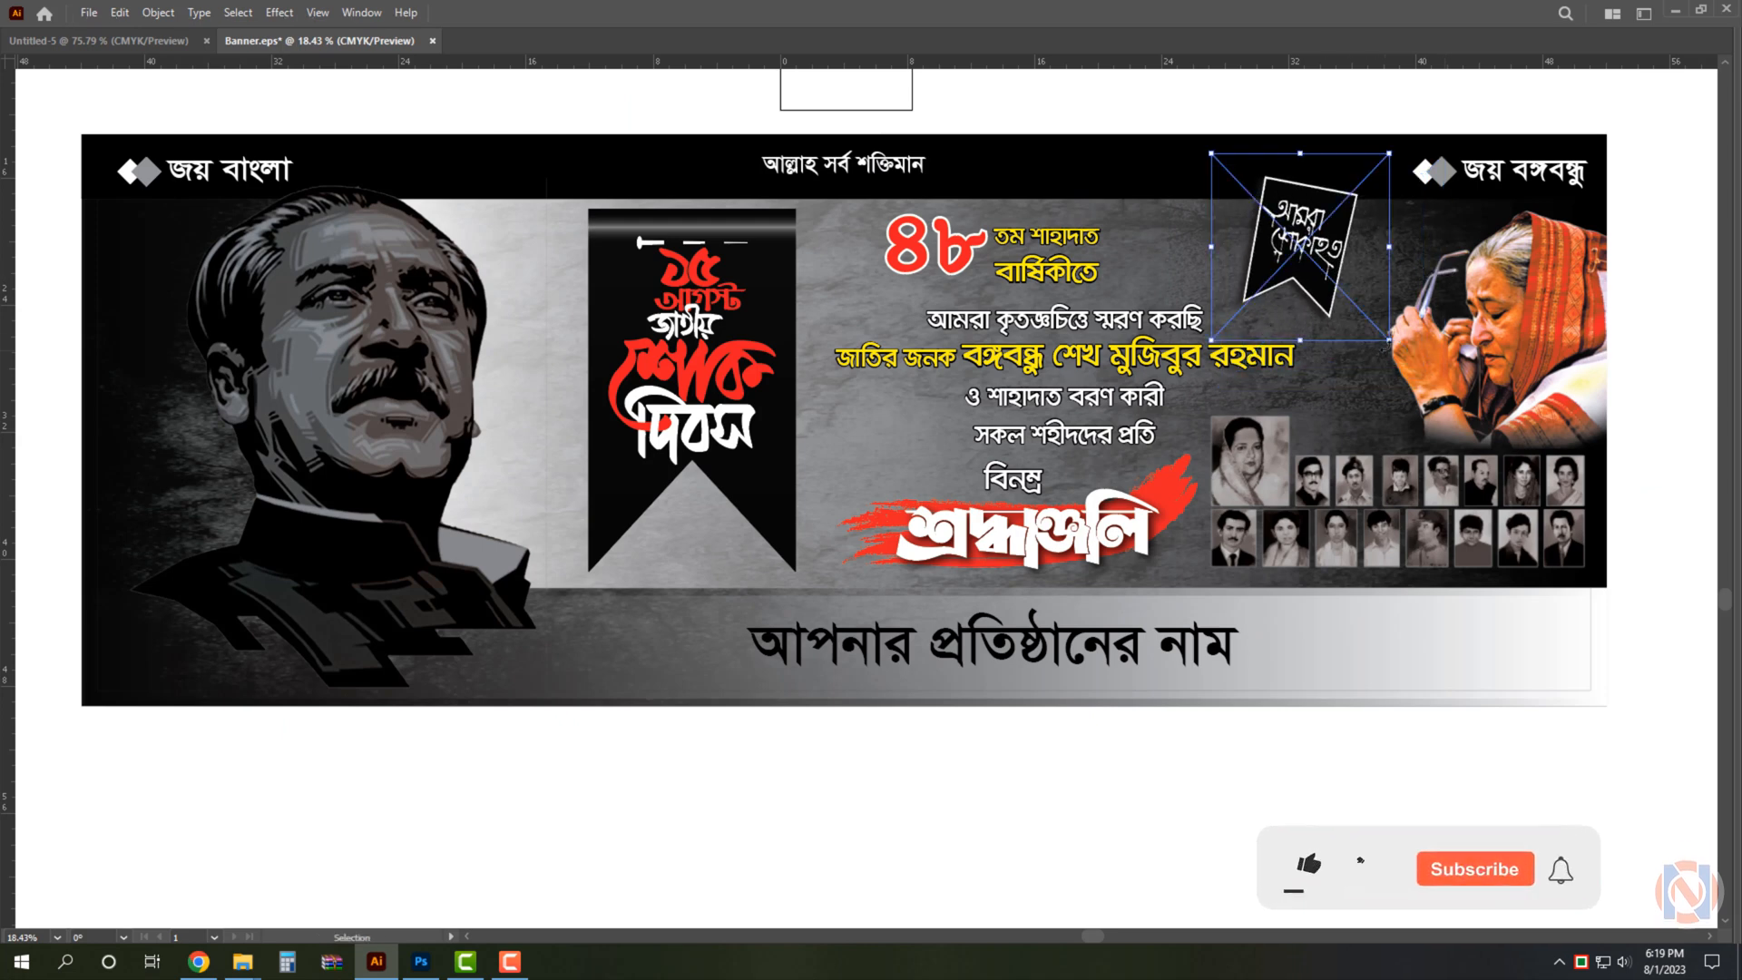
pyautogui.moveTo(1390, 341); pyautogui.dragTo(1413, 366)
pyautogui.moveTo(1339, 270); pyautogui.dragTo(1339, 263)
# Embed the linked "আমরা শোকাহত" ribbon image, flattening its layers to a single image.
pyautogui.press('Tab')
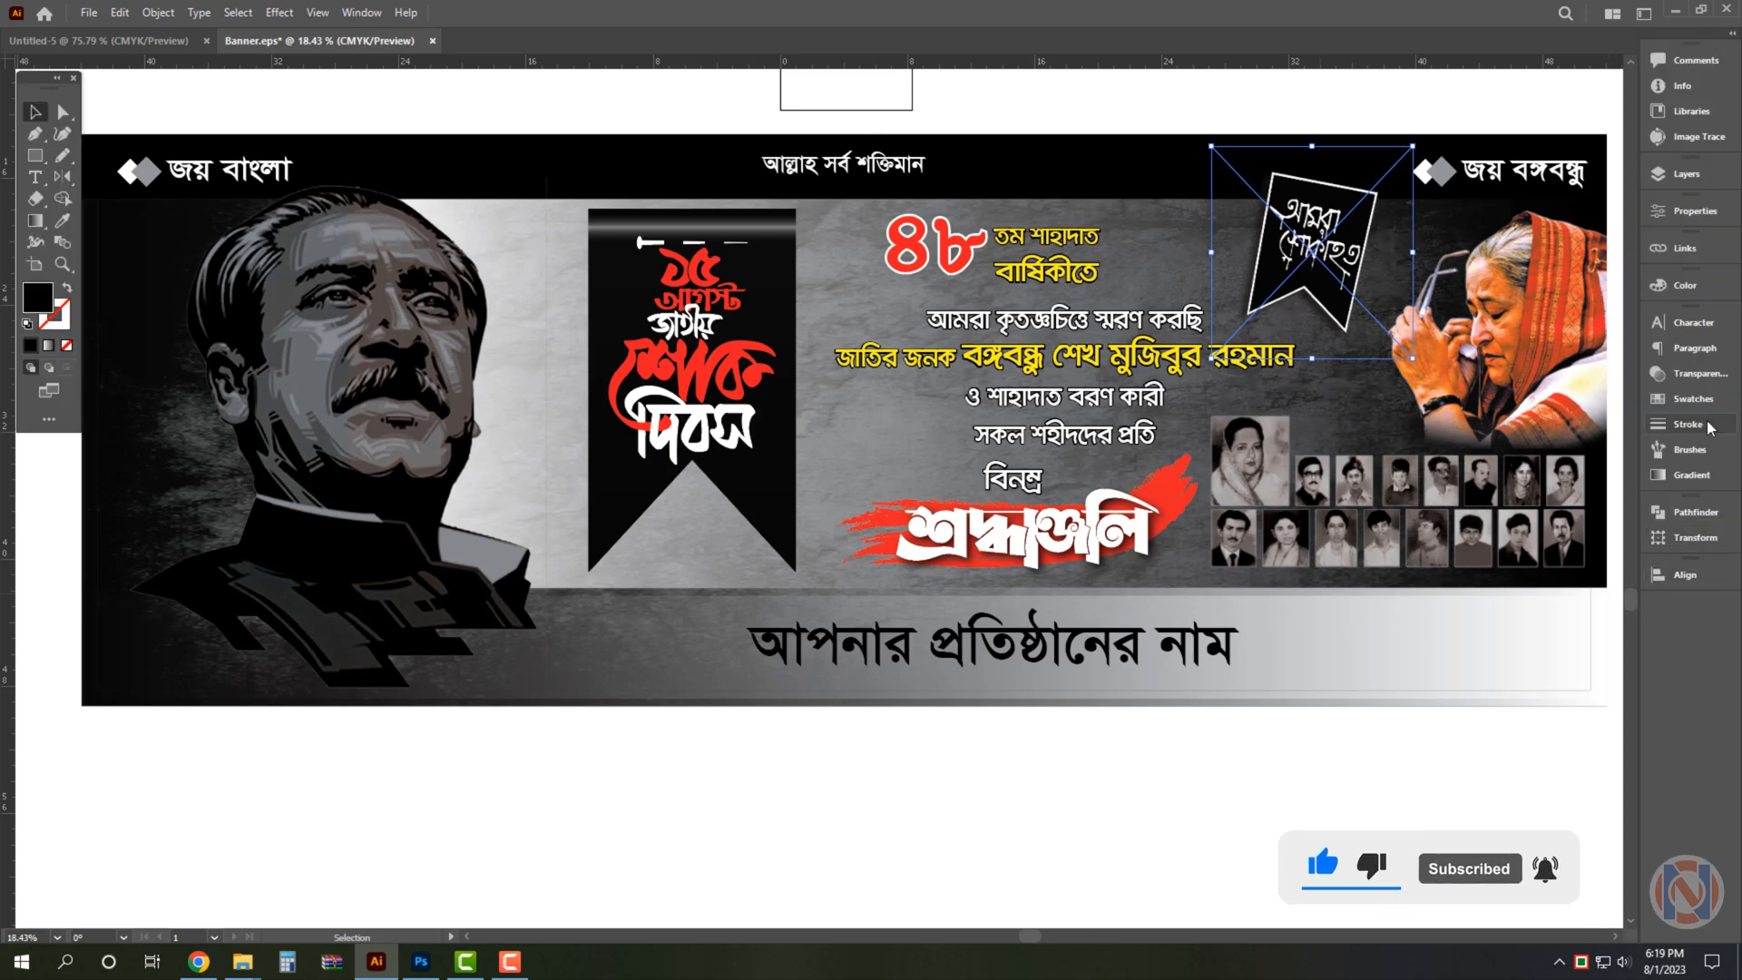
pyautogui.click(1691, 212)
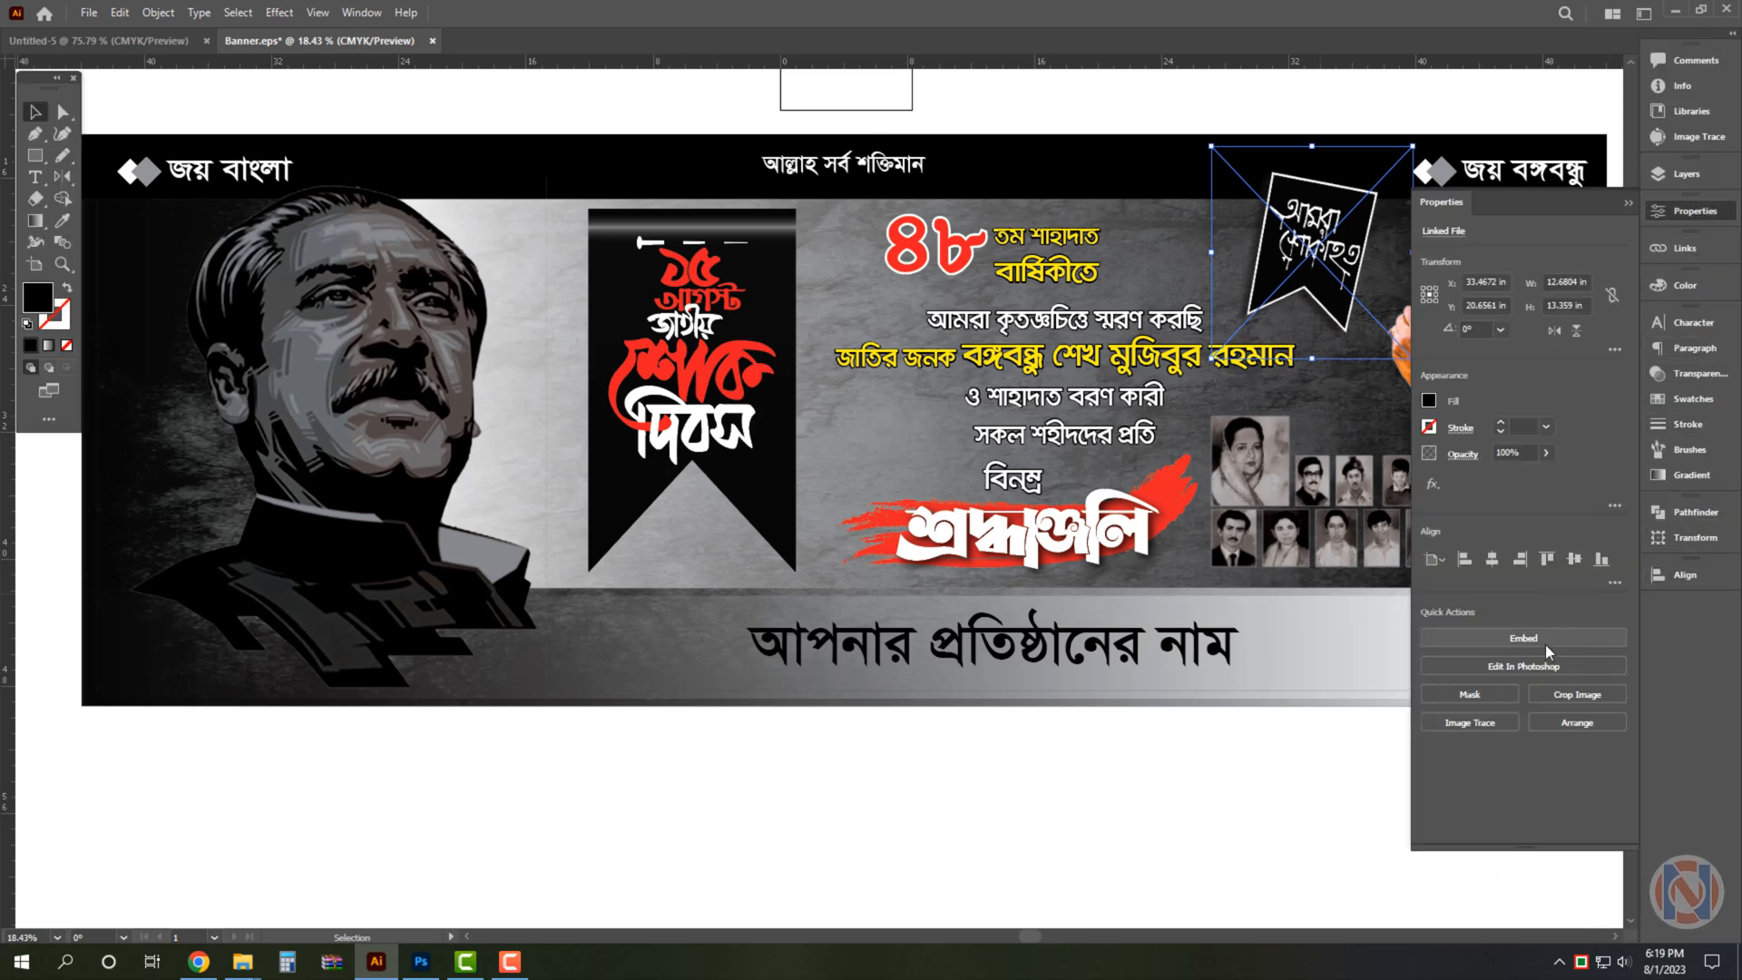
pyautogui.click(1544, 642)
pyautogui.click(821, 571)
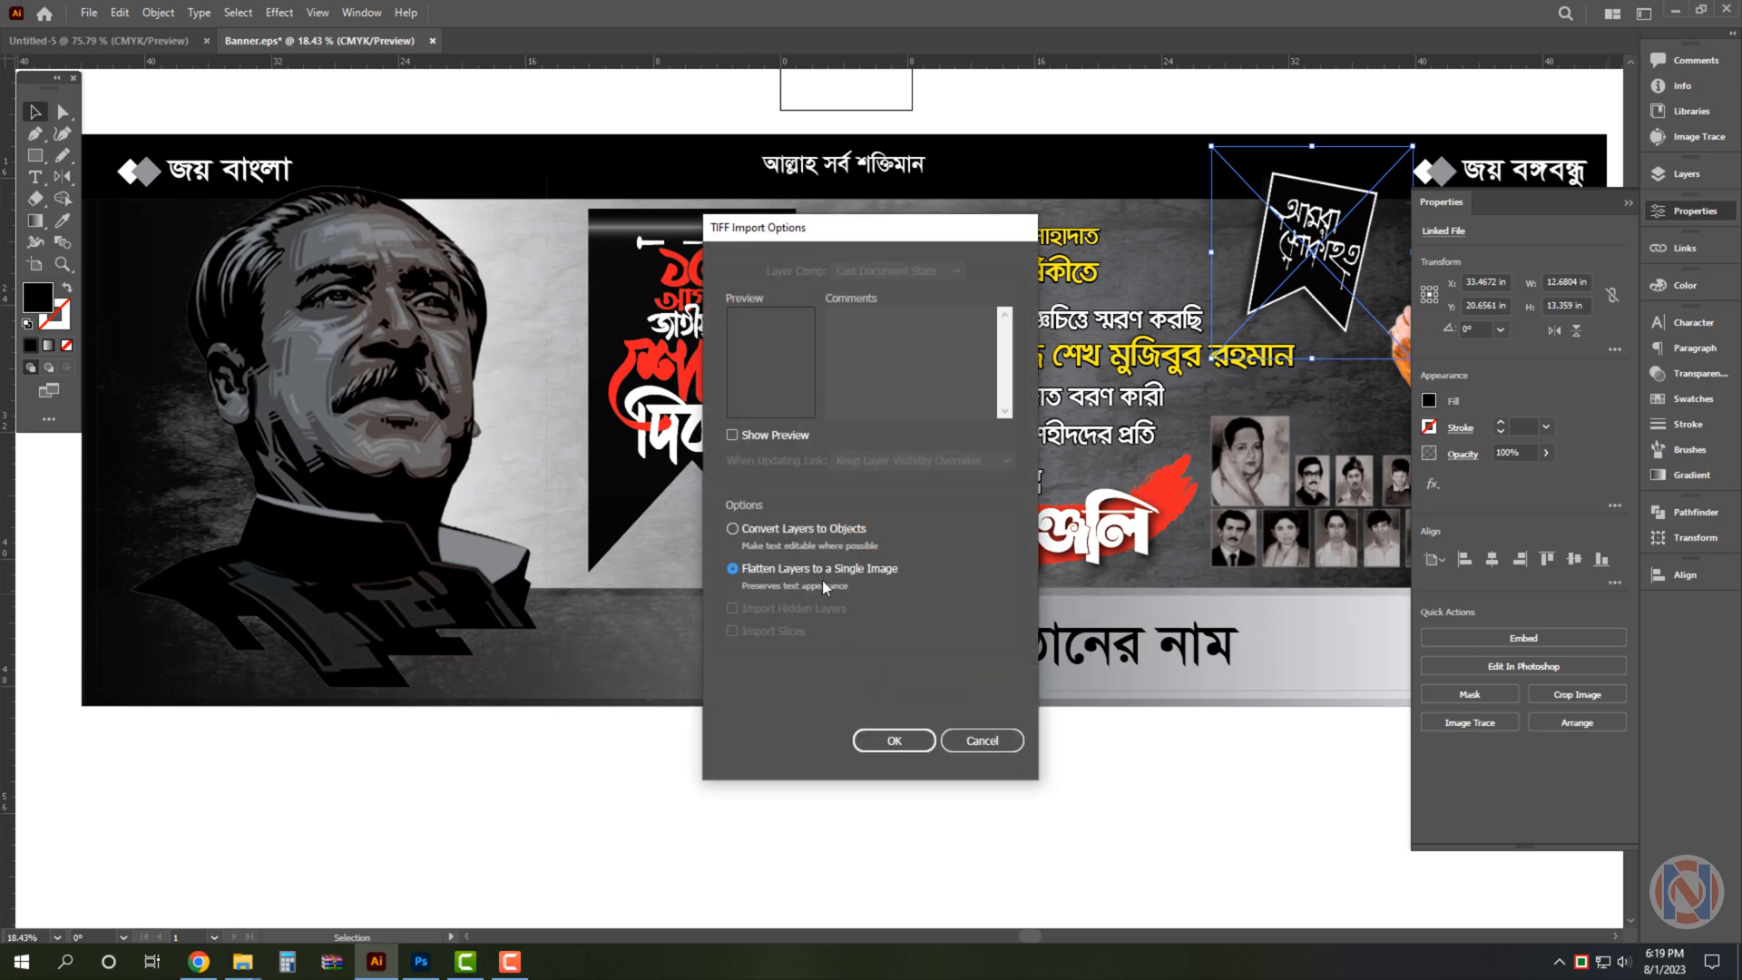
pyautogui.click(894, 741)
pyautogui.click(1057, 808)
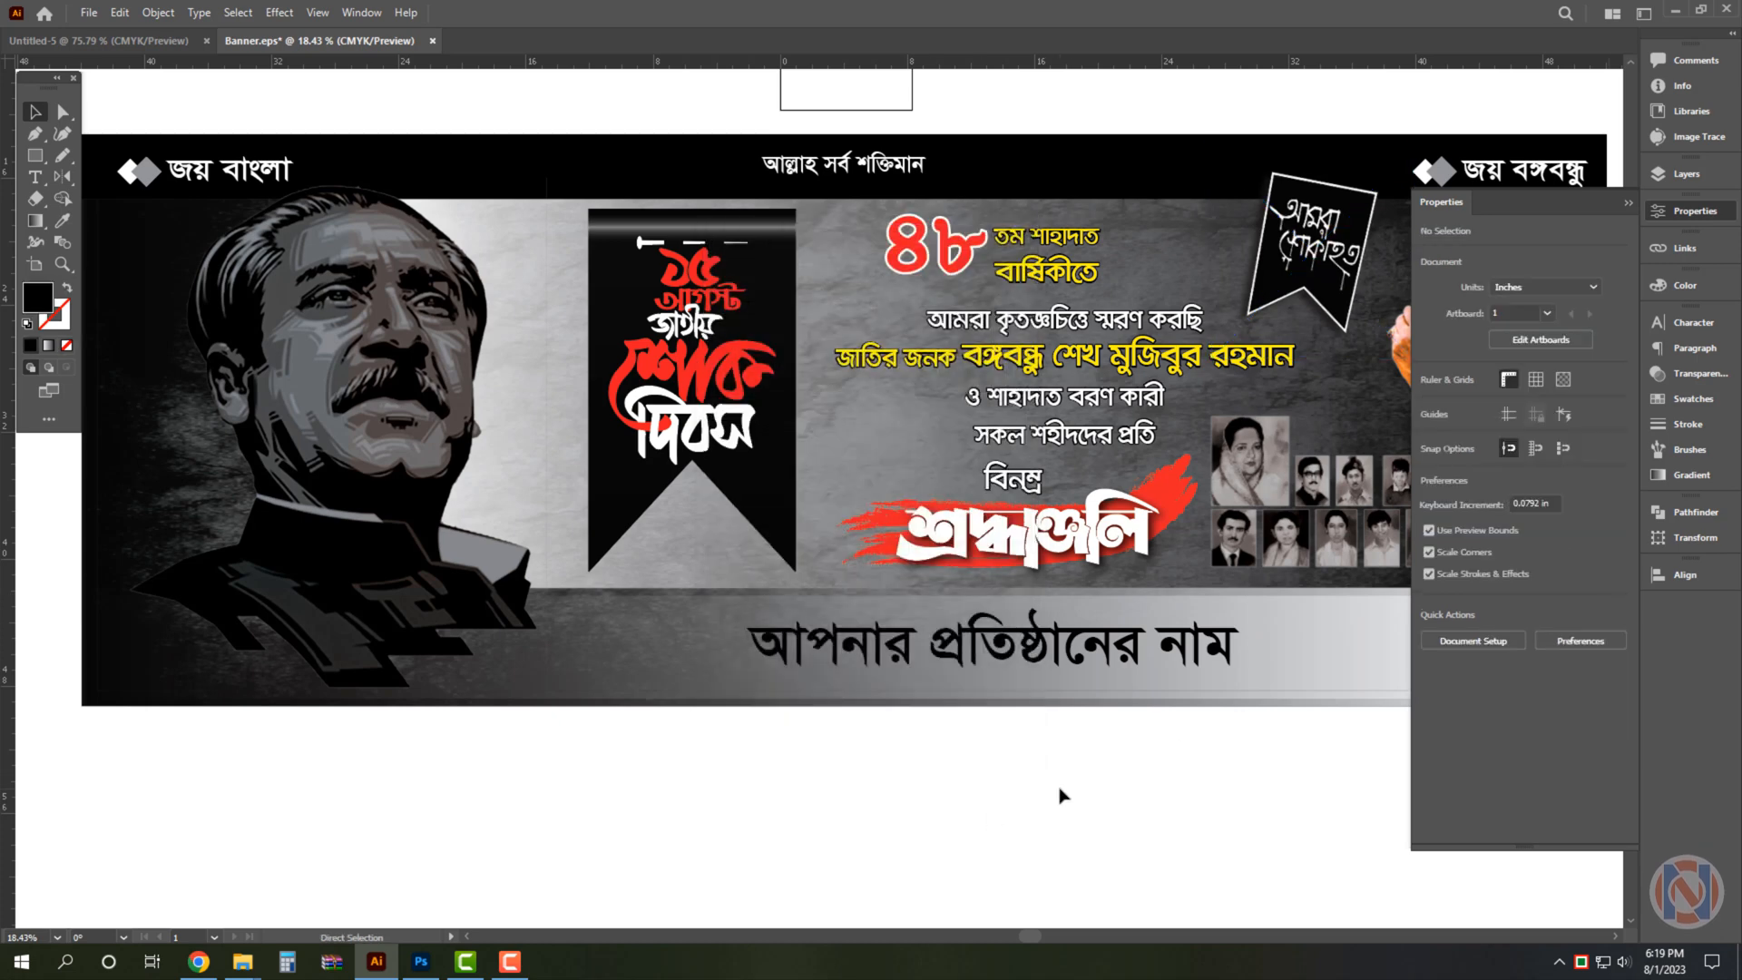
pyautogui.click(1694, 210)
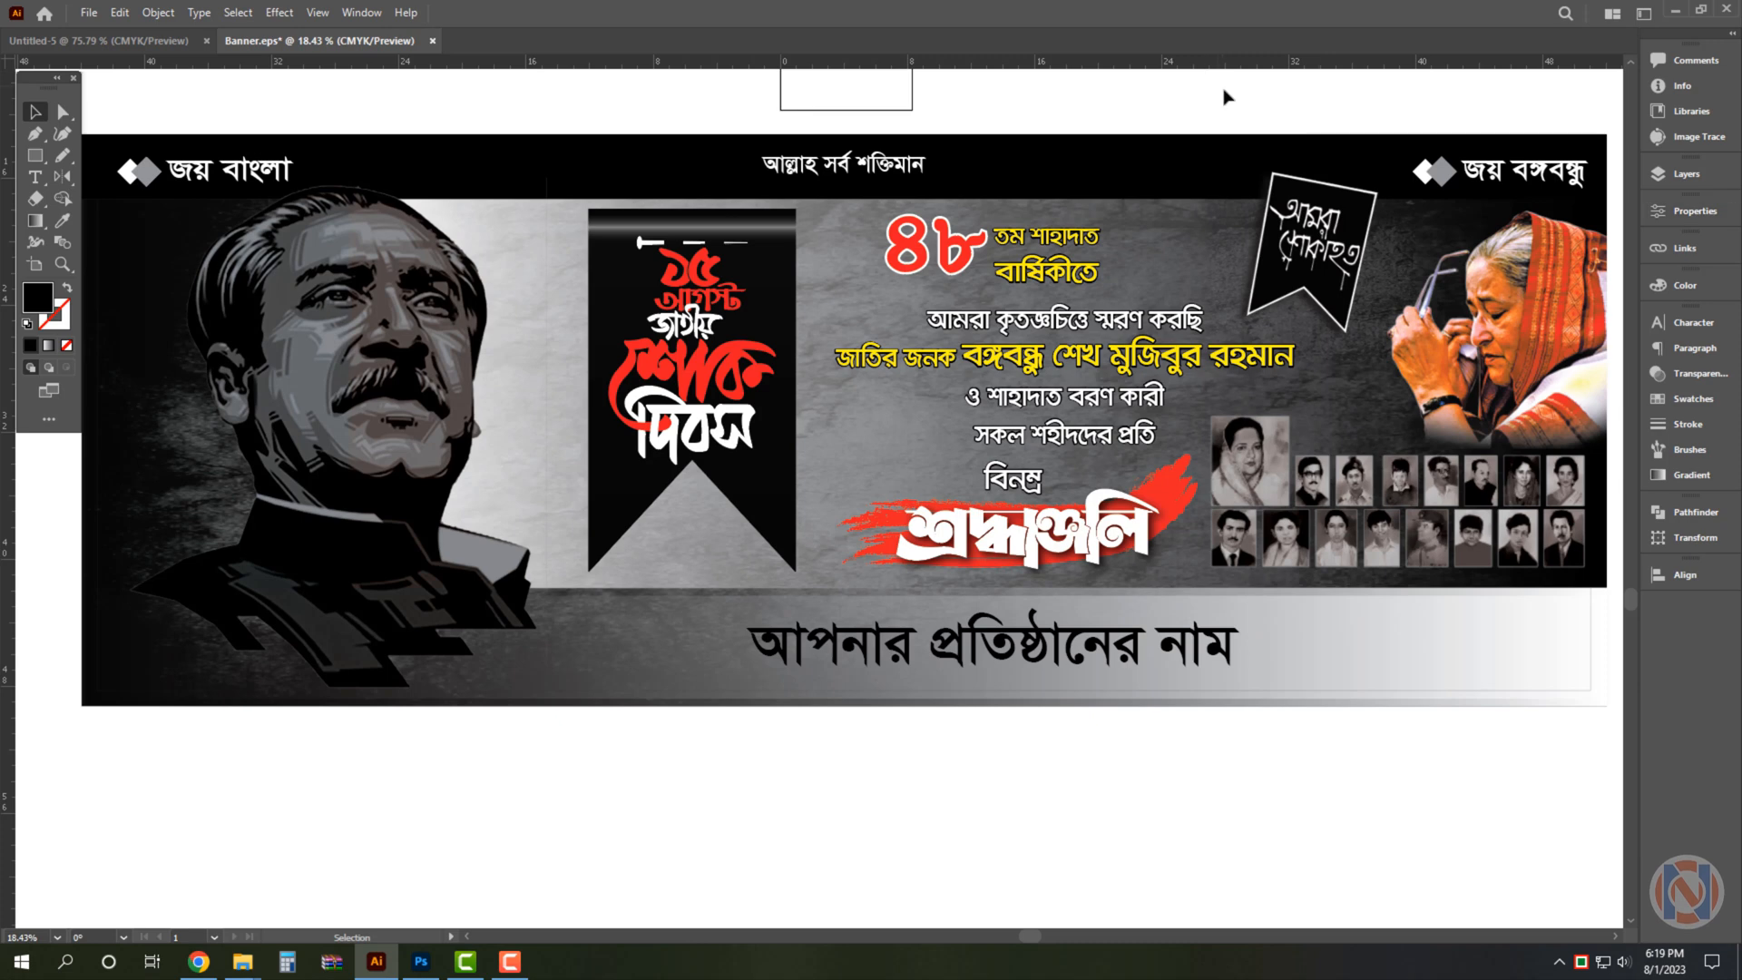
# Hide the rulers and resize the artboard to enclose the whole banner with a narrow margin.
pyautogui.press('Tab')
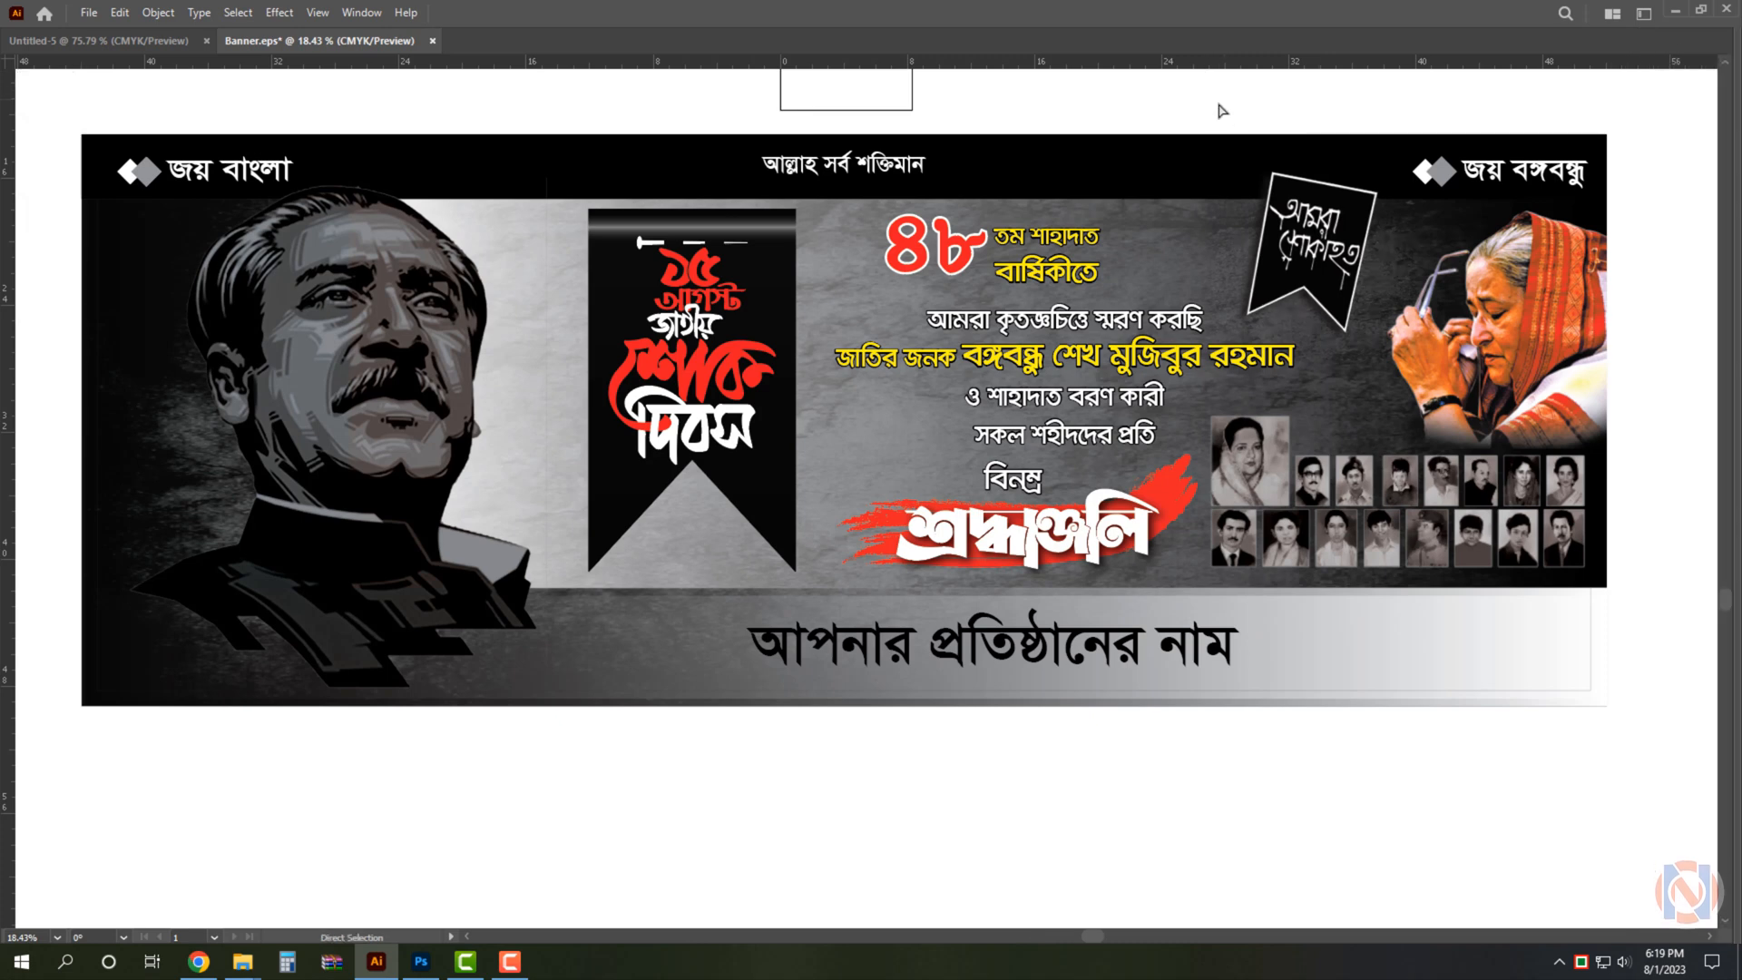
pyautogui.hotkey('ctrl', 'r')
pyautogui.press('Tab')
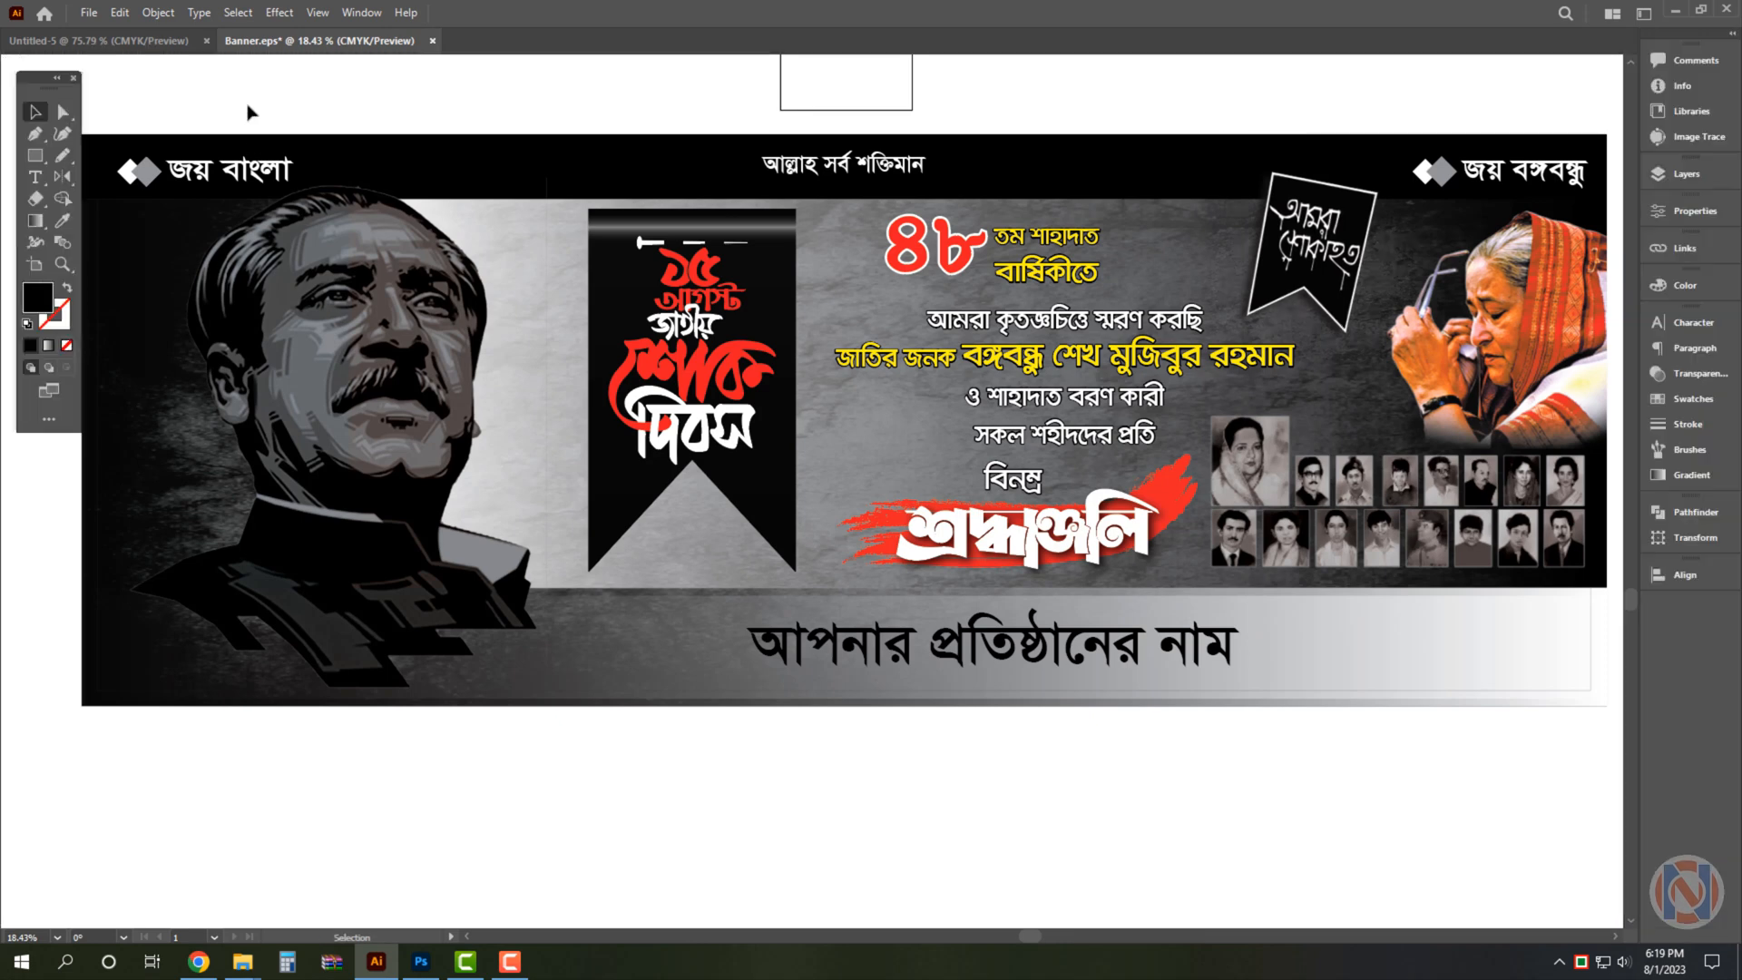
pyautogui.click(39, 290)
pyautogui.press('Tab')
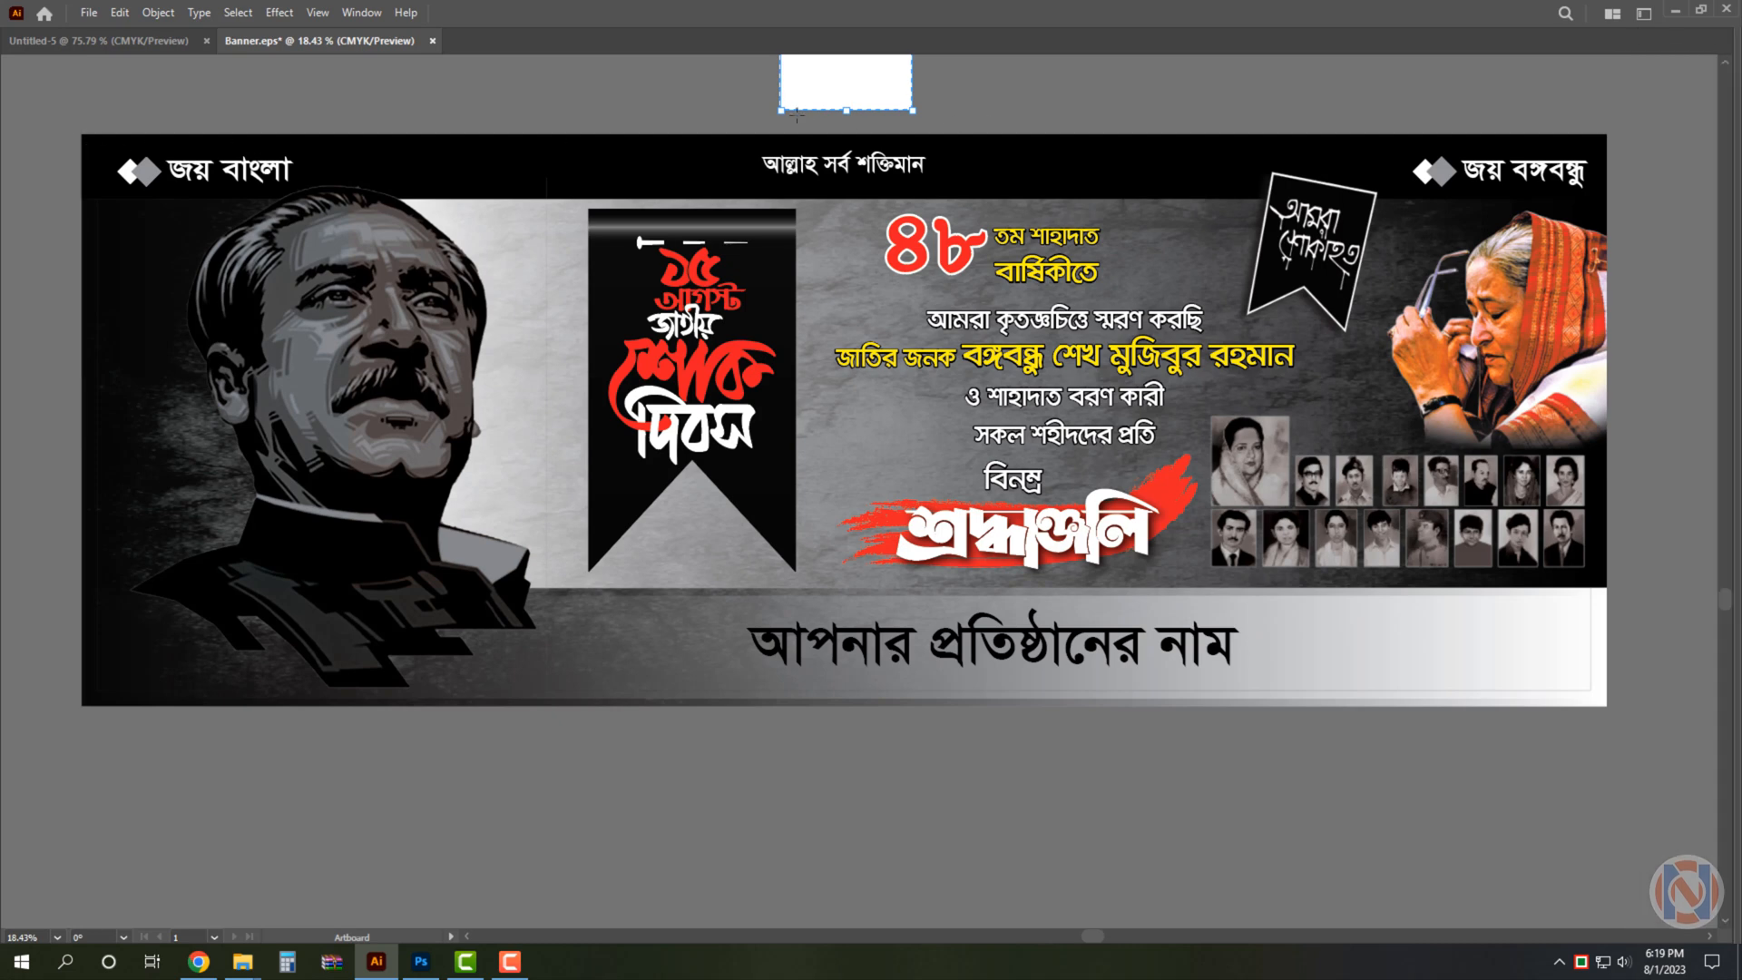
pyautogui.moveTo(779, 109); pyautogui.dragTo(66, 722)
pyautogui.hotkey('ctrl', '-')
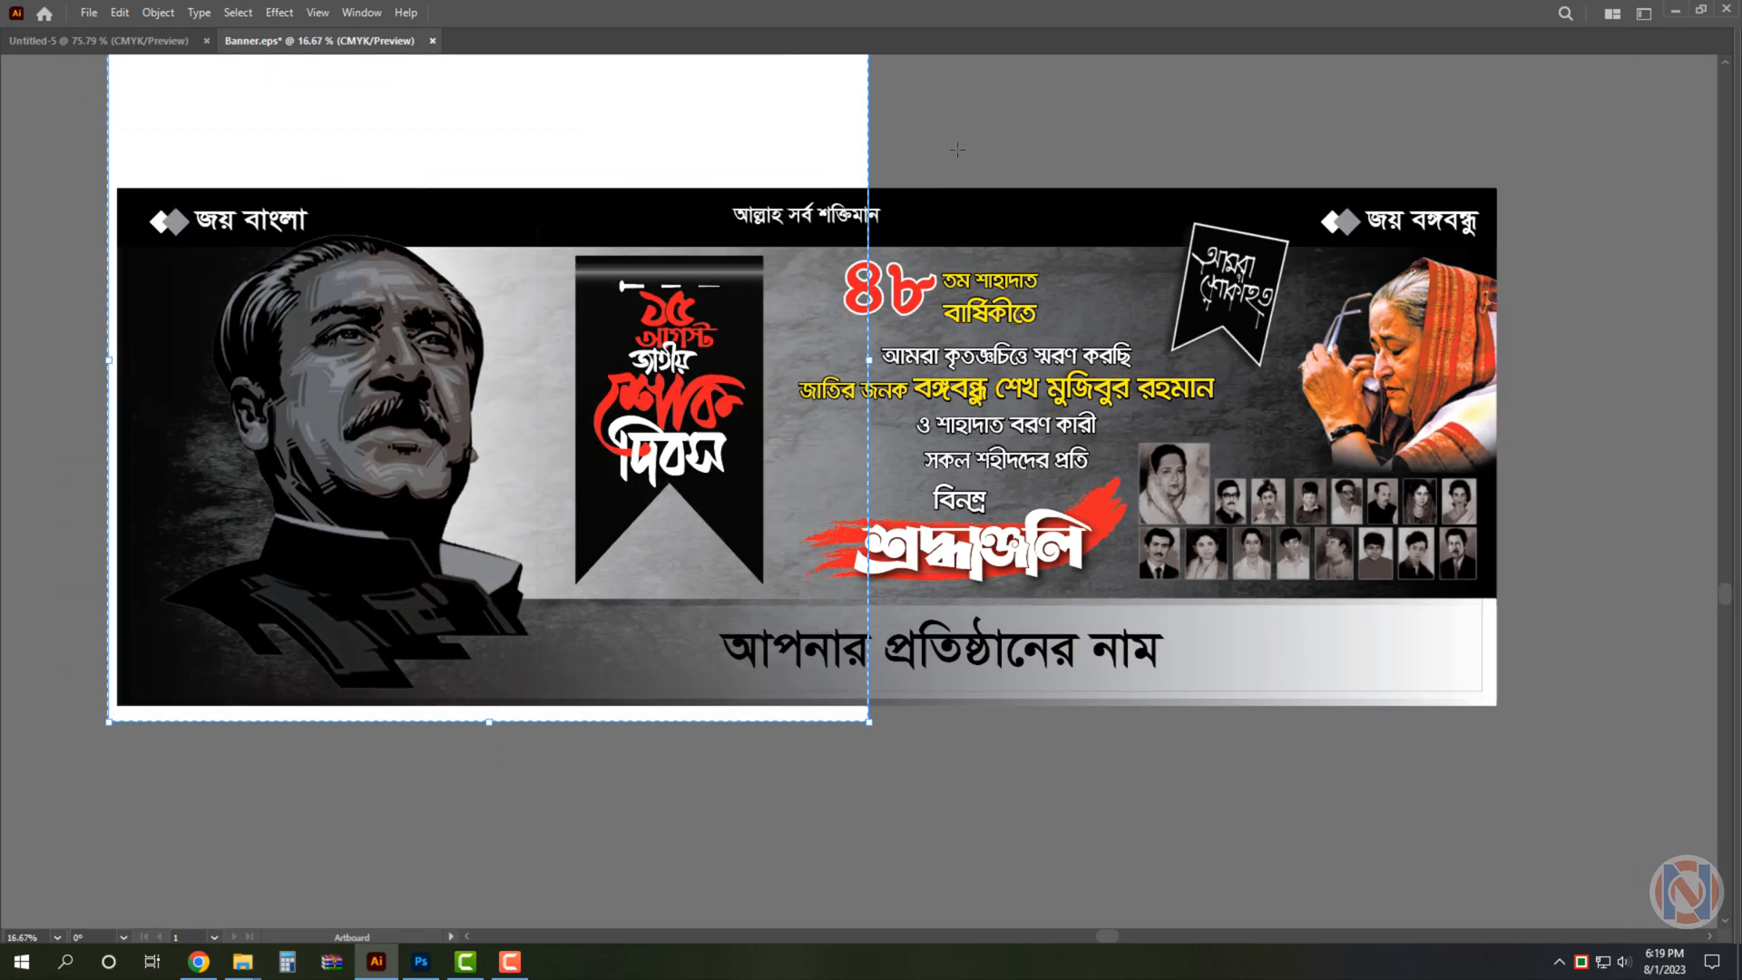
pyautogui.hotkey('ctrl', '-')
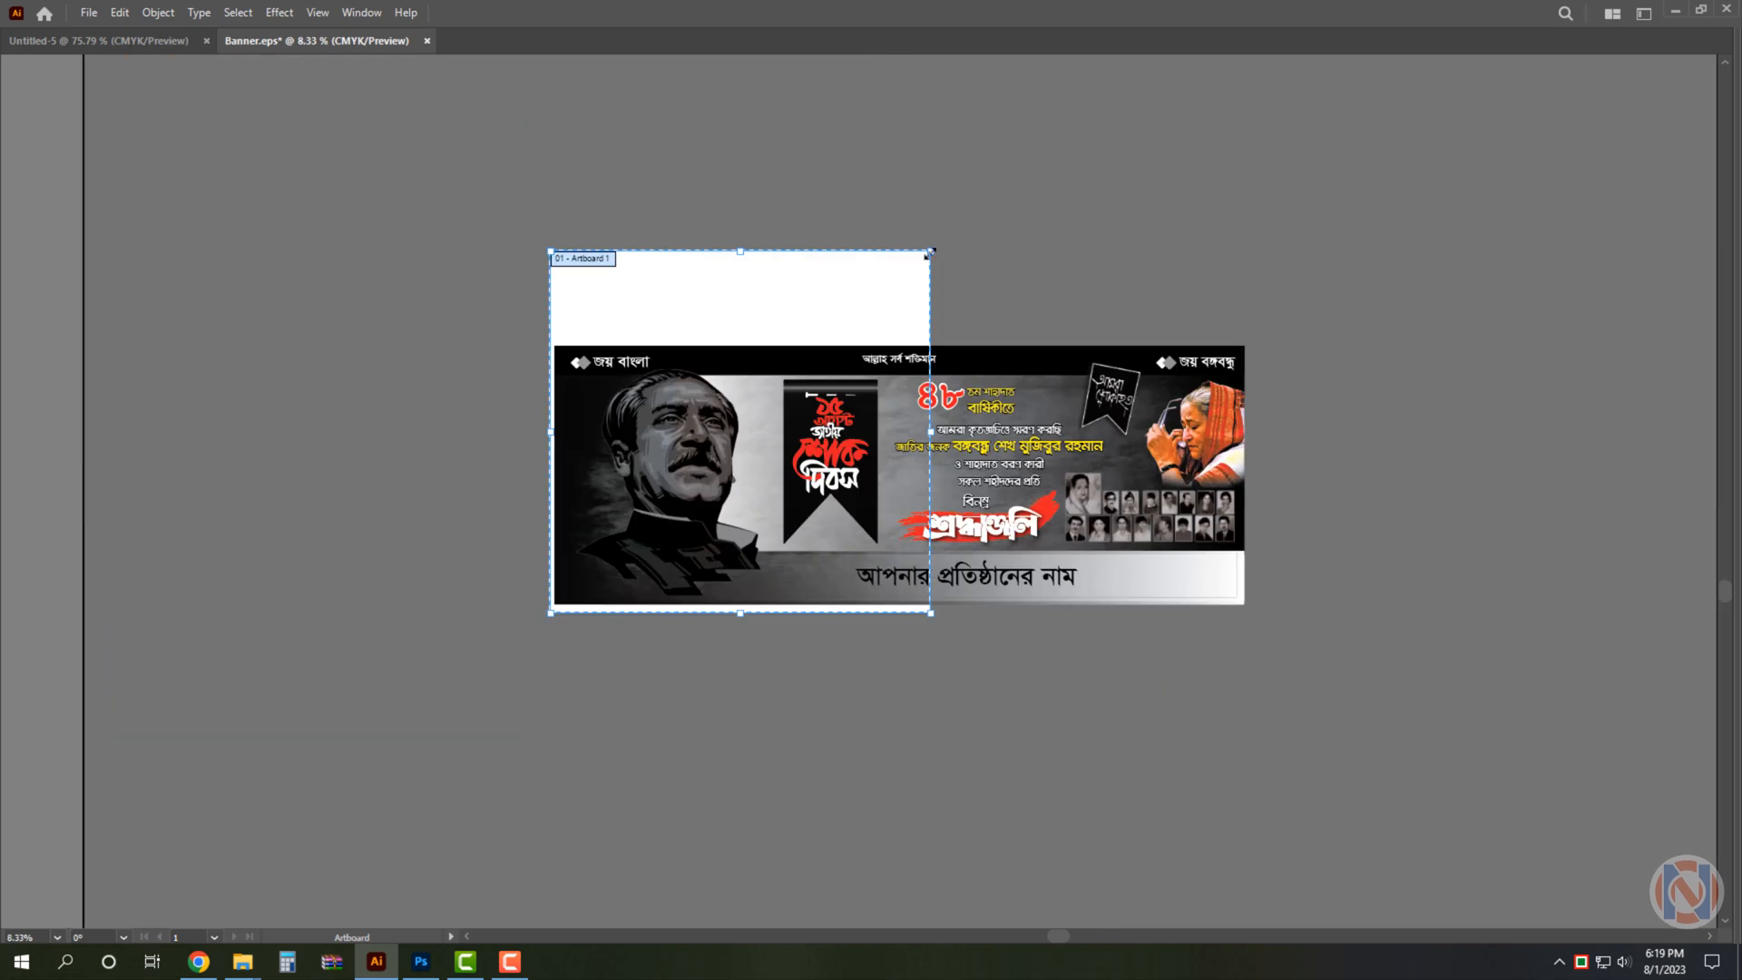
pyautogui.moveTo(929, 253); pyautogui.dragTo(1245, 351)
pyautogui.hotkey('ctrl', '+')
pyautogui.hotkey('ctrl', '+')
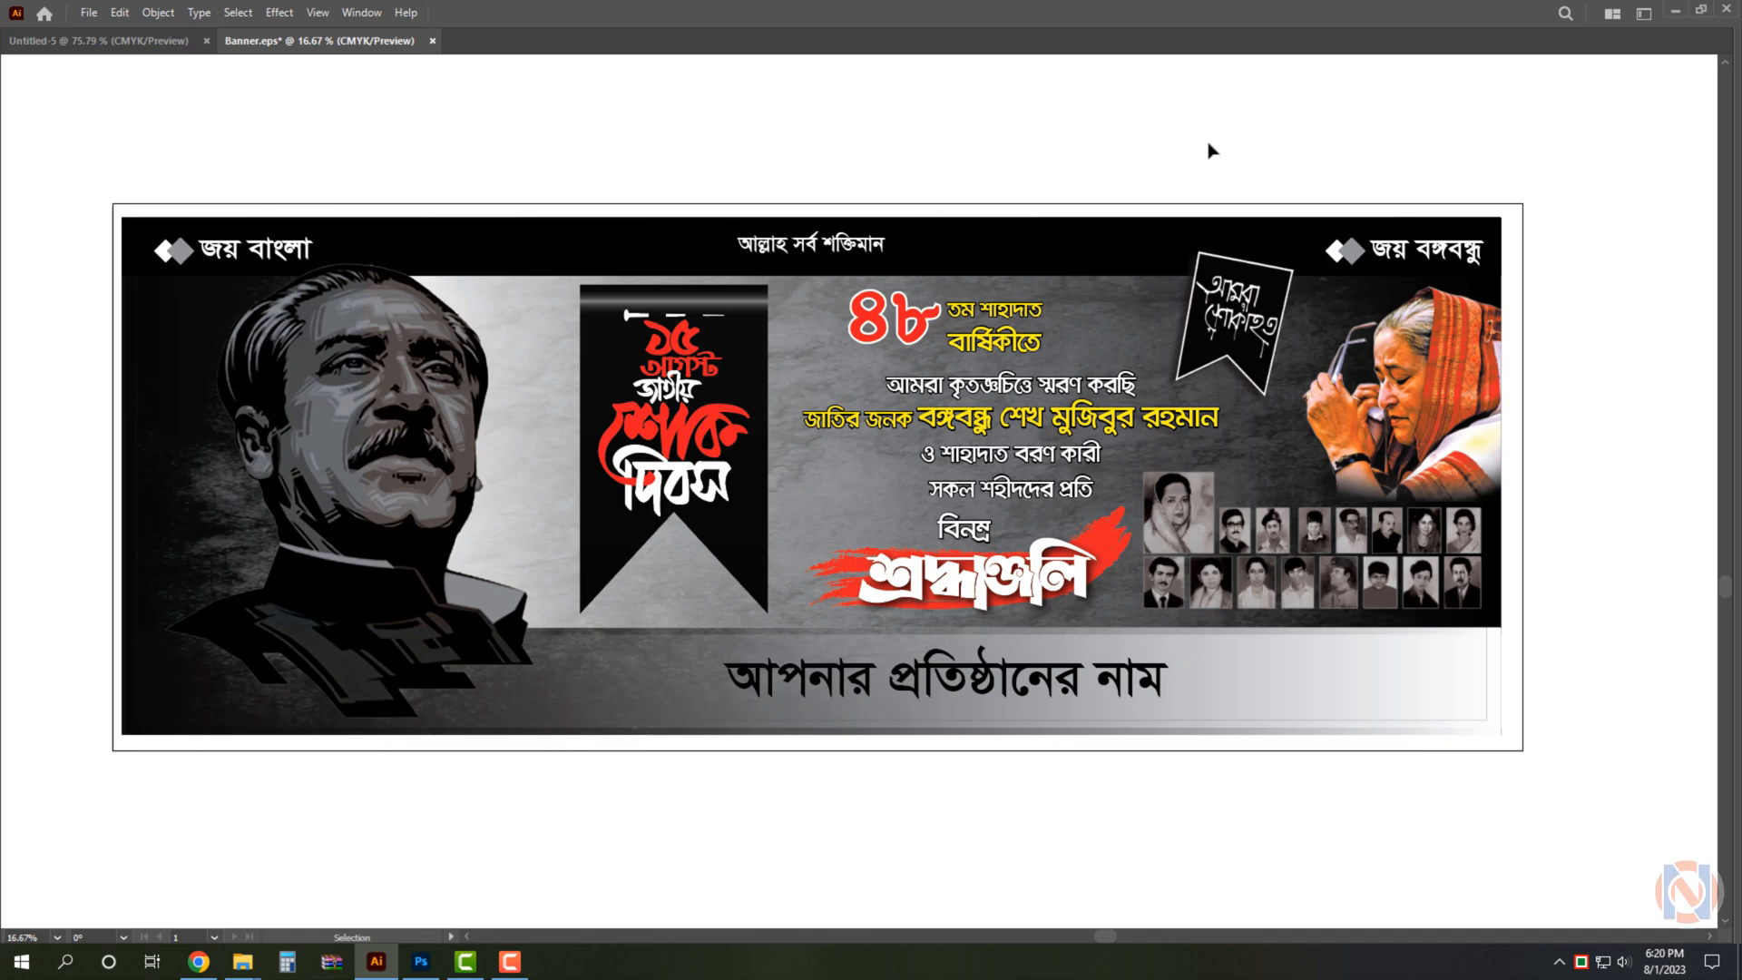
# Try adding a note below the banner by copying the lower-panel text and rewording it as "ফাইল ভিডিও ডেক্সে", and delete it.
pyautogui.press('a')
pyautogui.moveTo(655, 518); pyautogui.dragTo(707, 547)
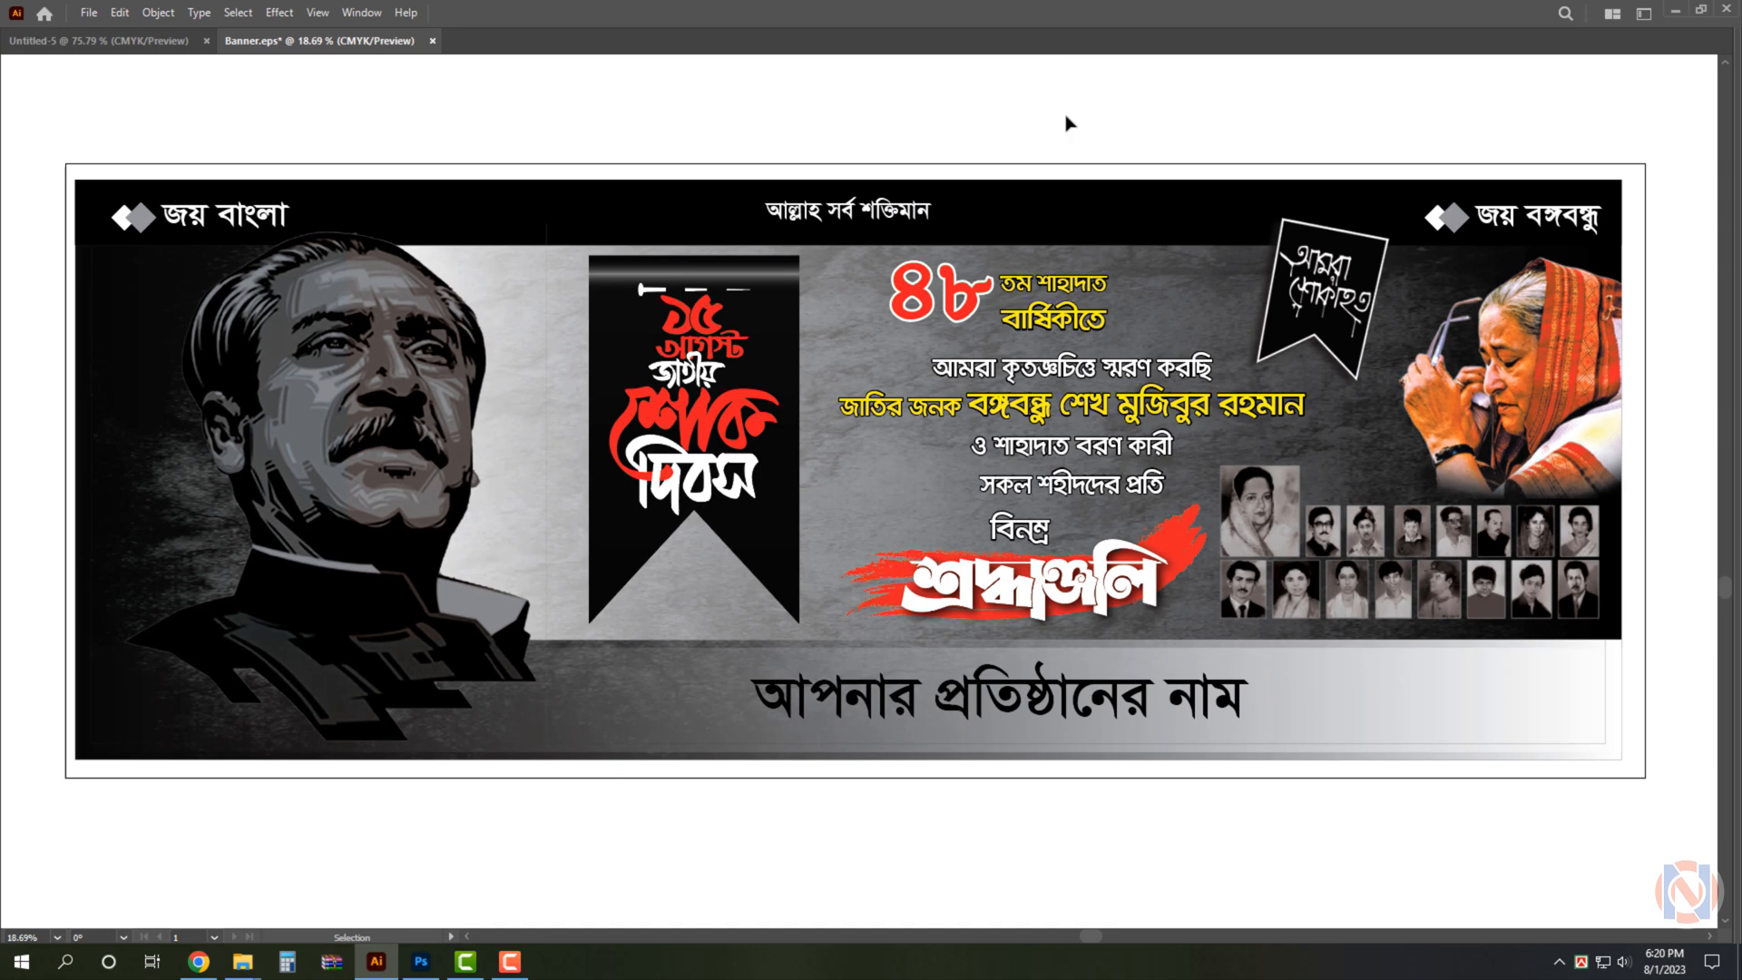
pyautogui.scroll(-1, 1066, 123)
pyautogui.moveTo(1056, 675); pyautogui.dragTo(1056, 836)
pyautogui.tripleClick(1057, 833)
pyautogui.write('ফা')
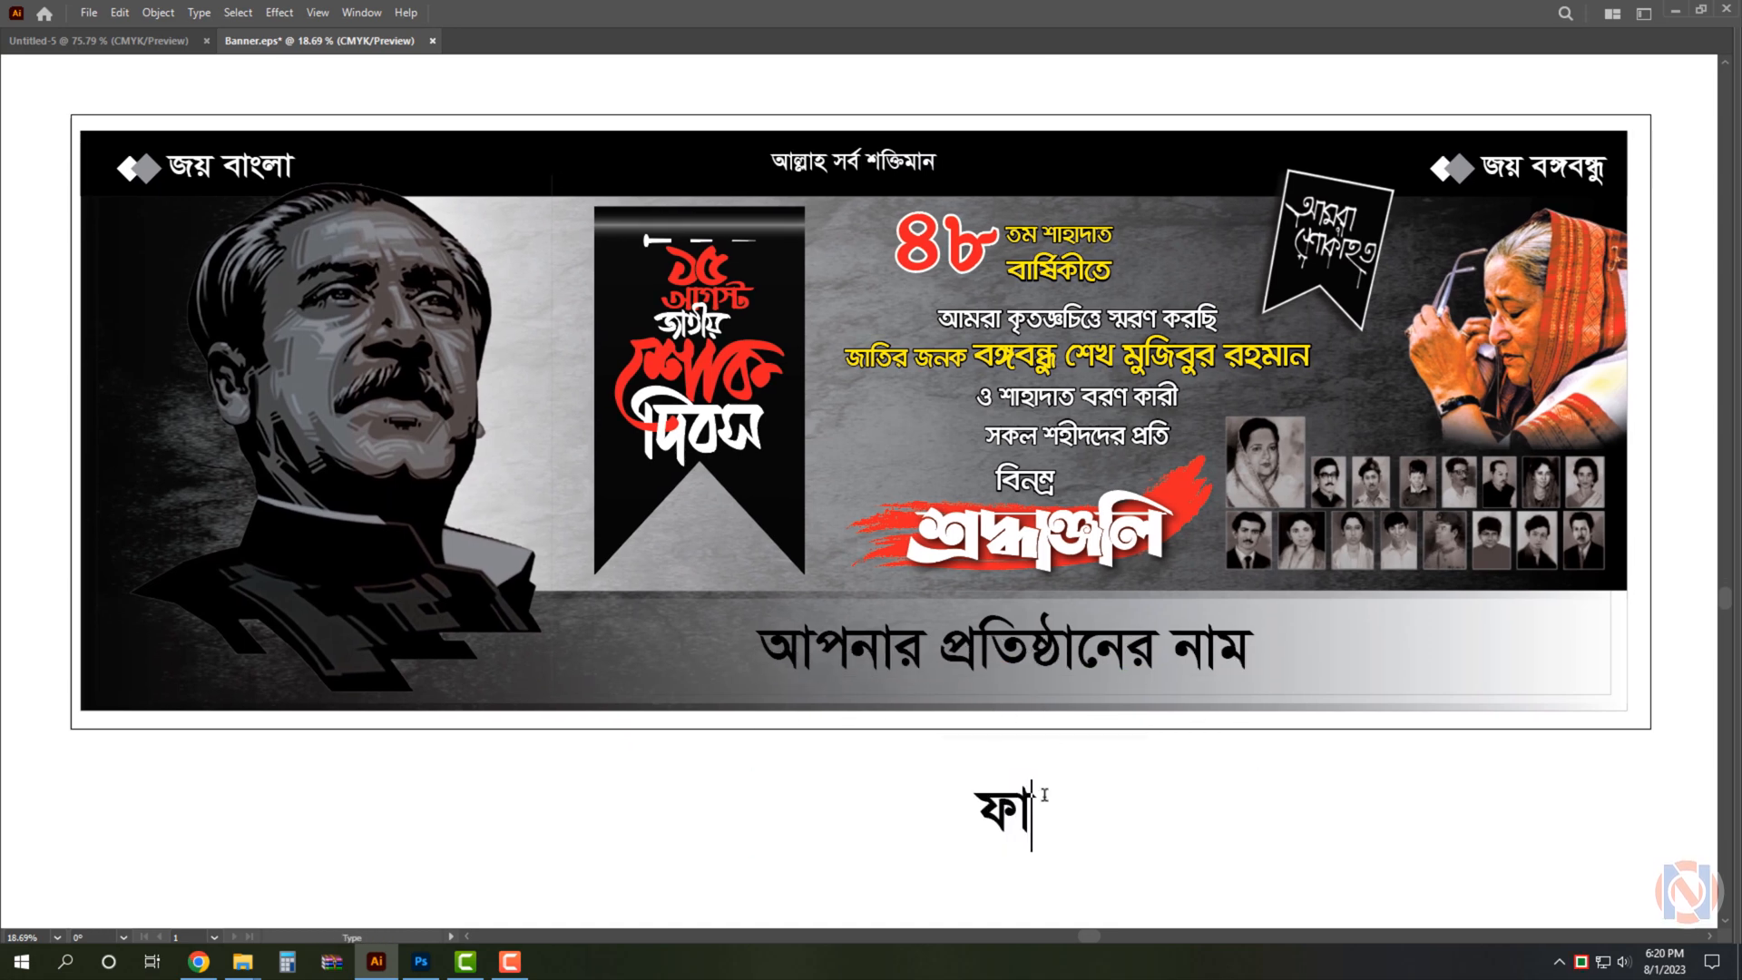
pyautogui.write('ইল ভিডিও ডেস্কে')
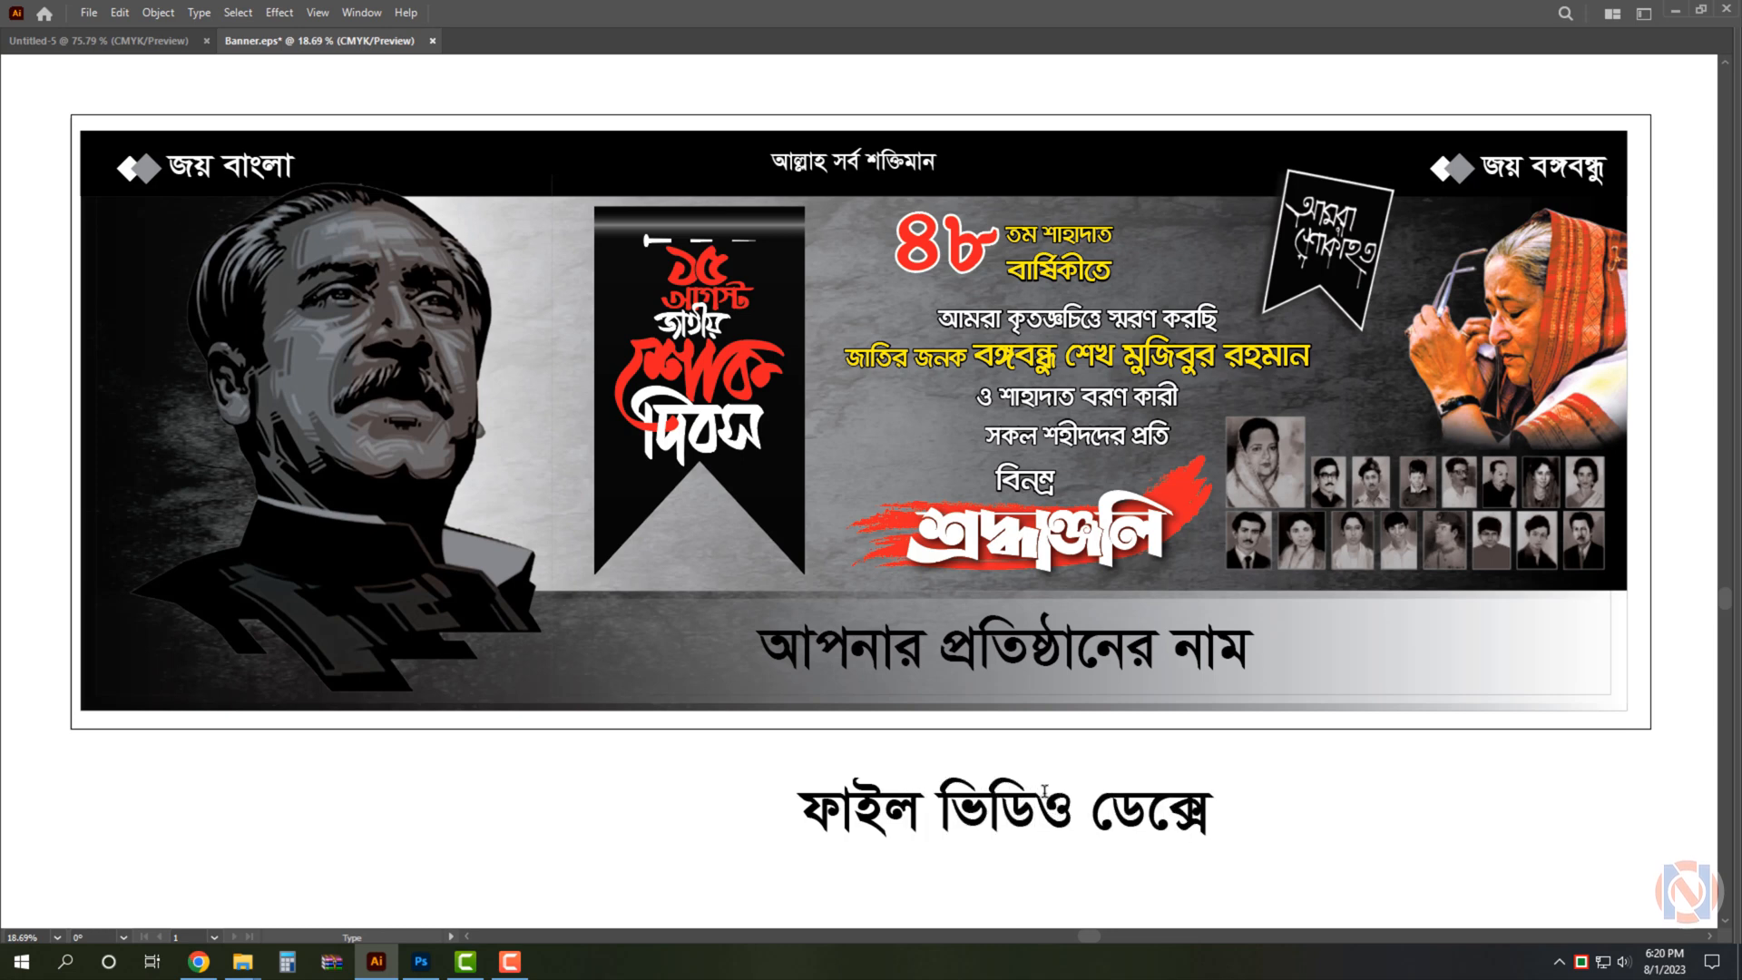
pyautogui.press('Escape')
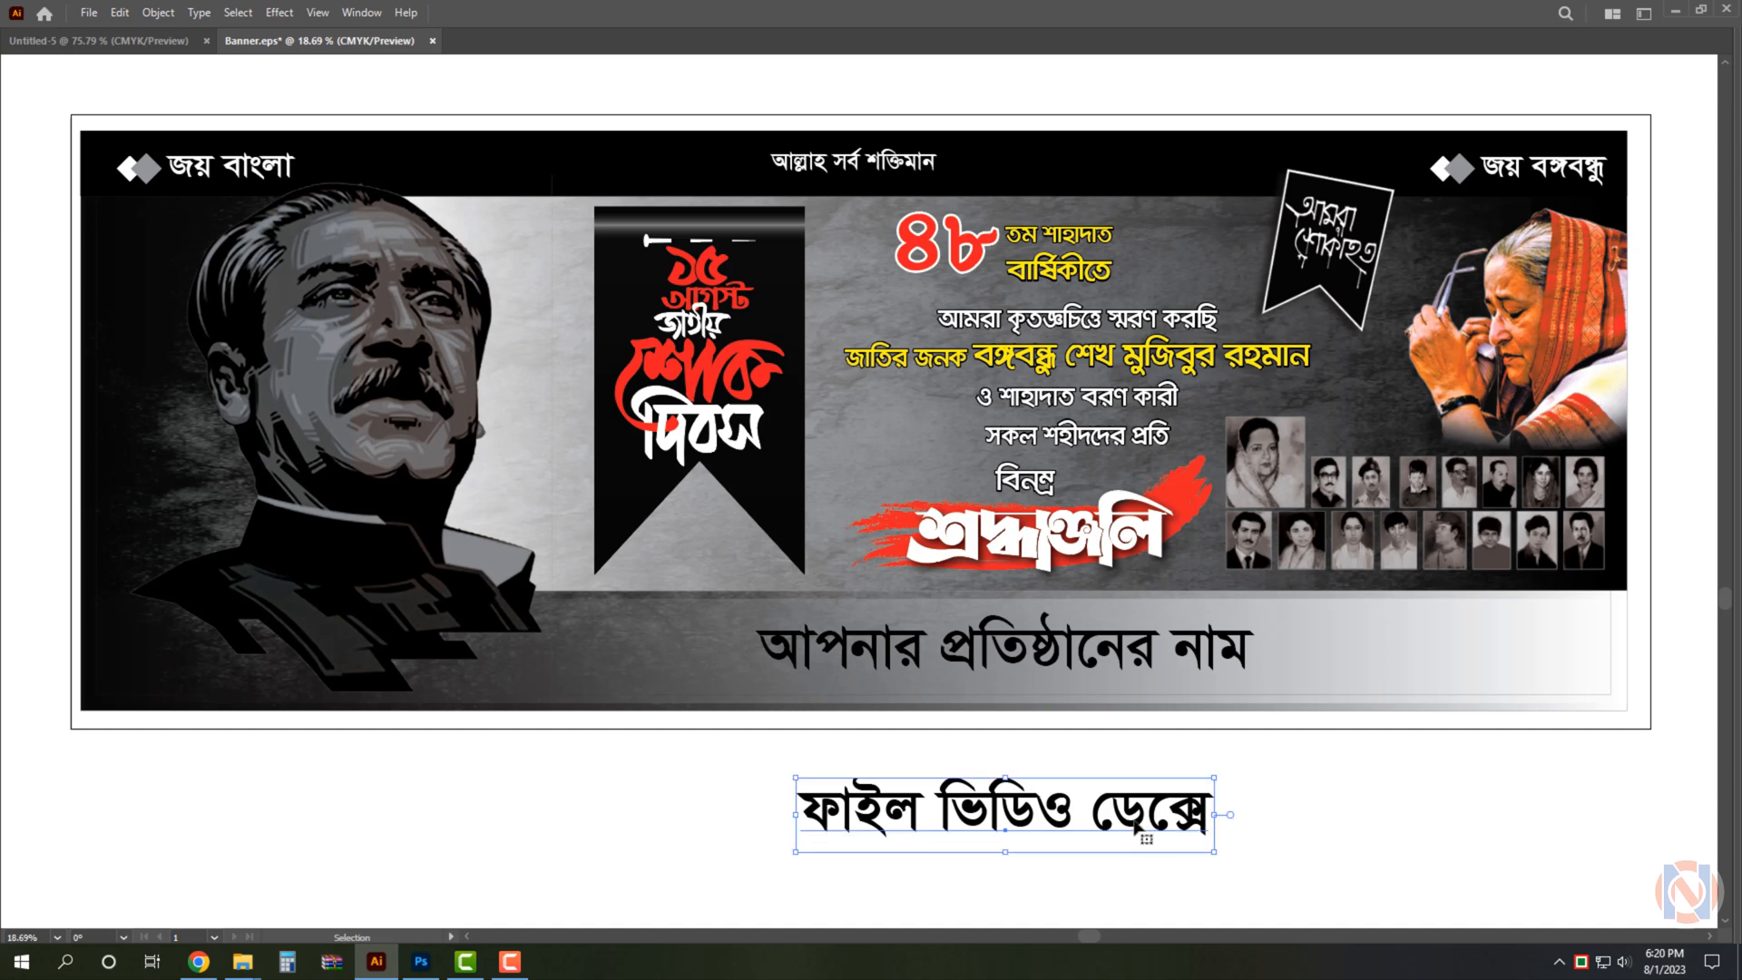
pyautogui.press('Delete')
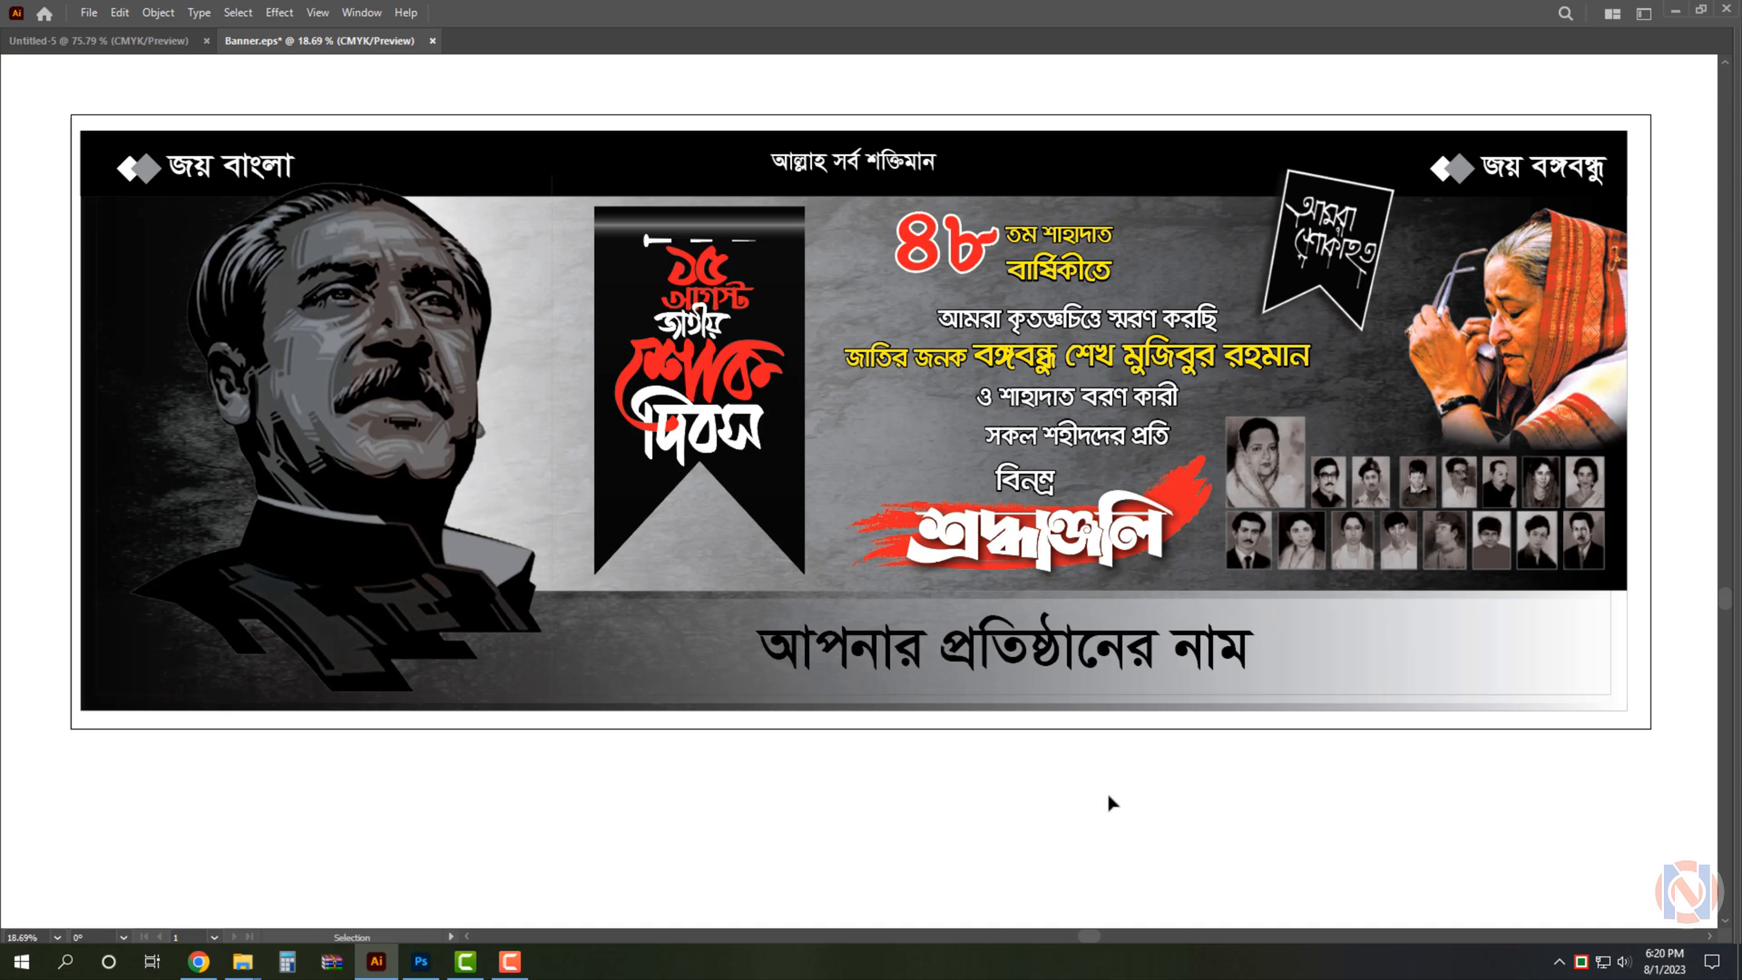
# Remove the thin rectangular outline from the banner's lower panel.
pyautogui.click(1606, 691)
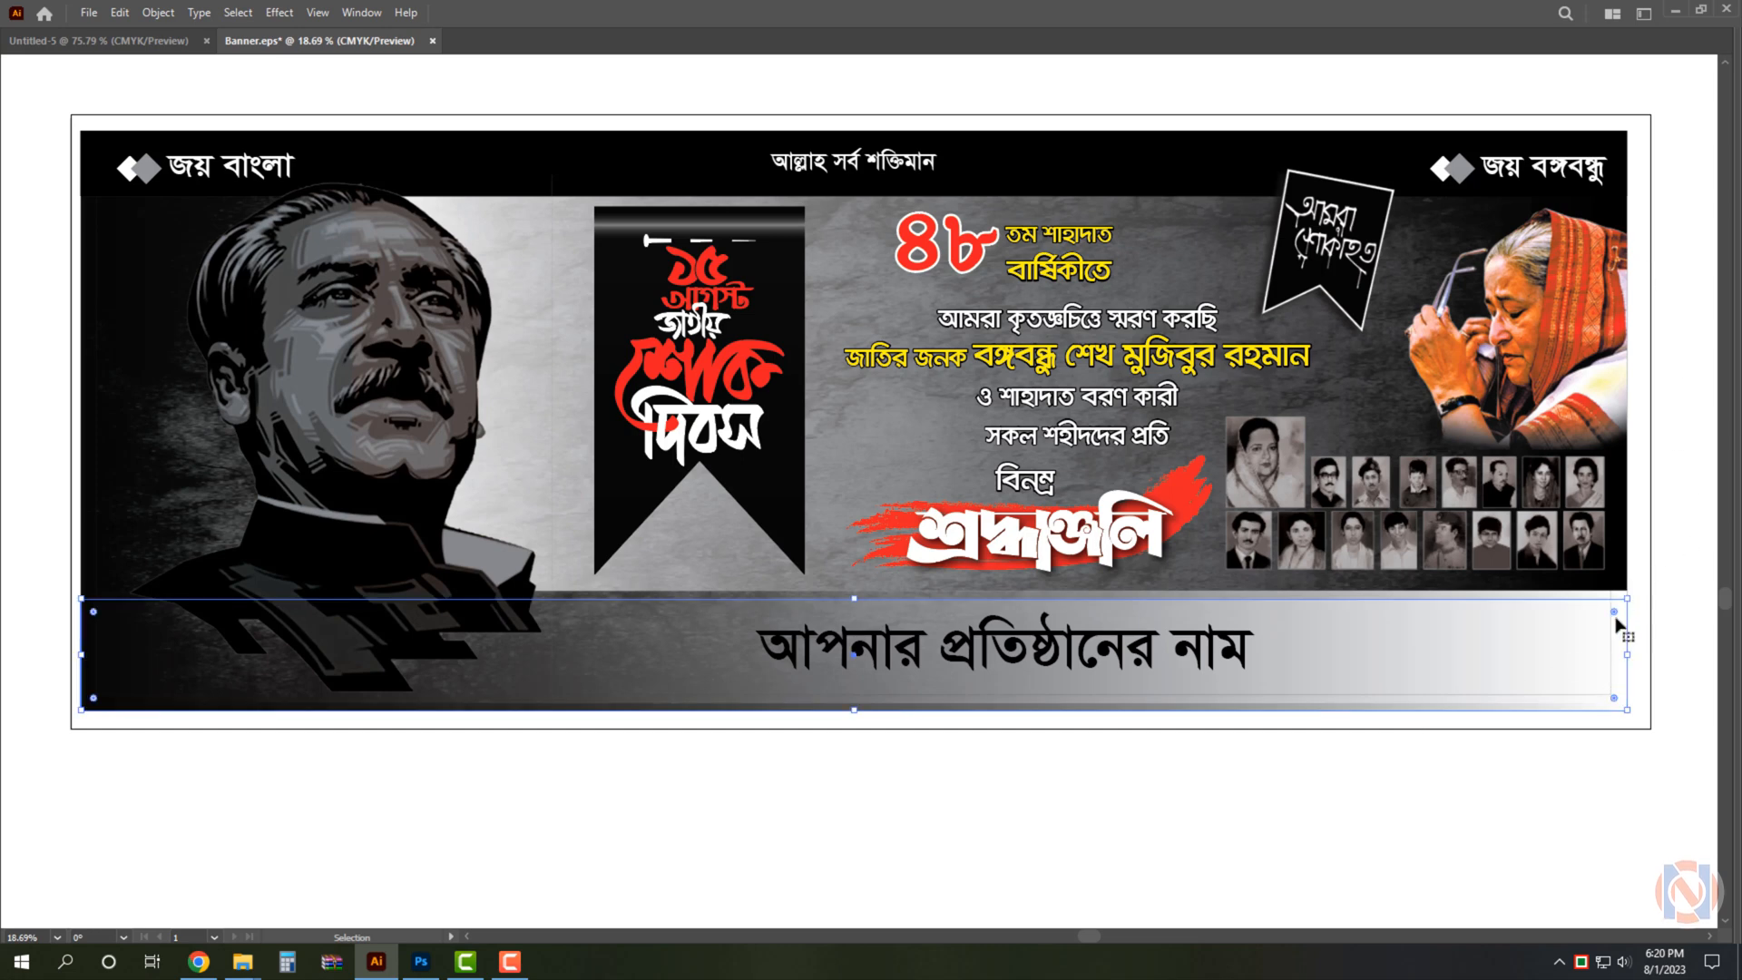
pyautogui.click(1612, 620)
pyautogui.click(1488, 744)
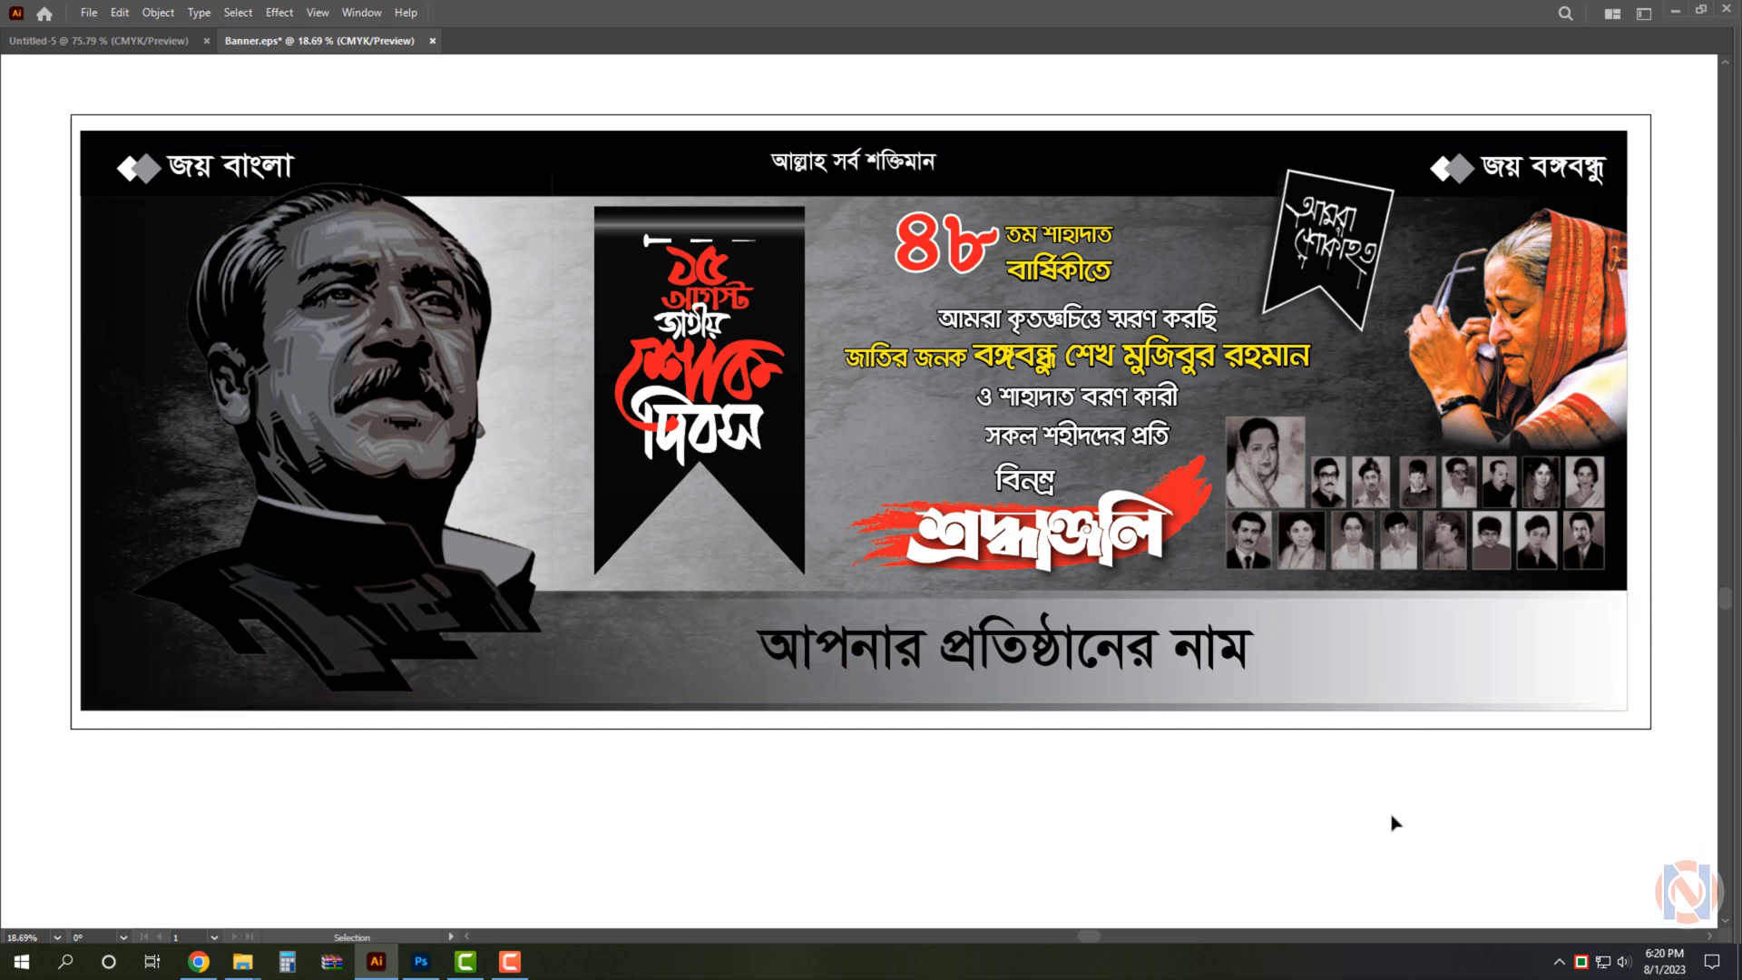